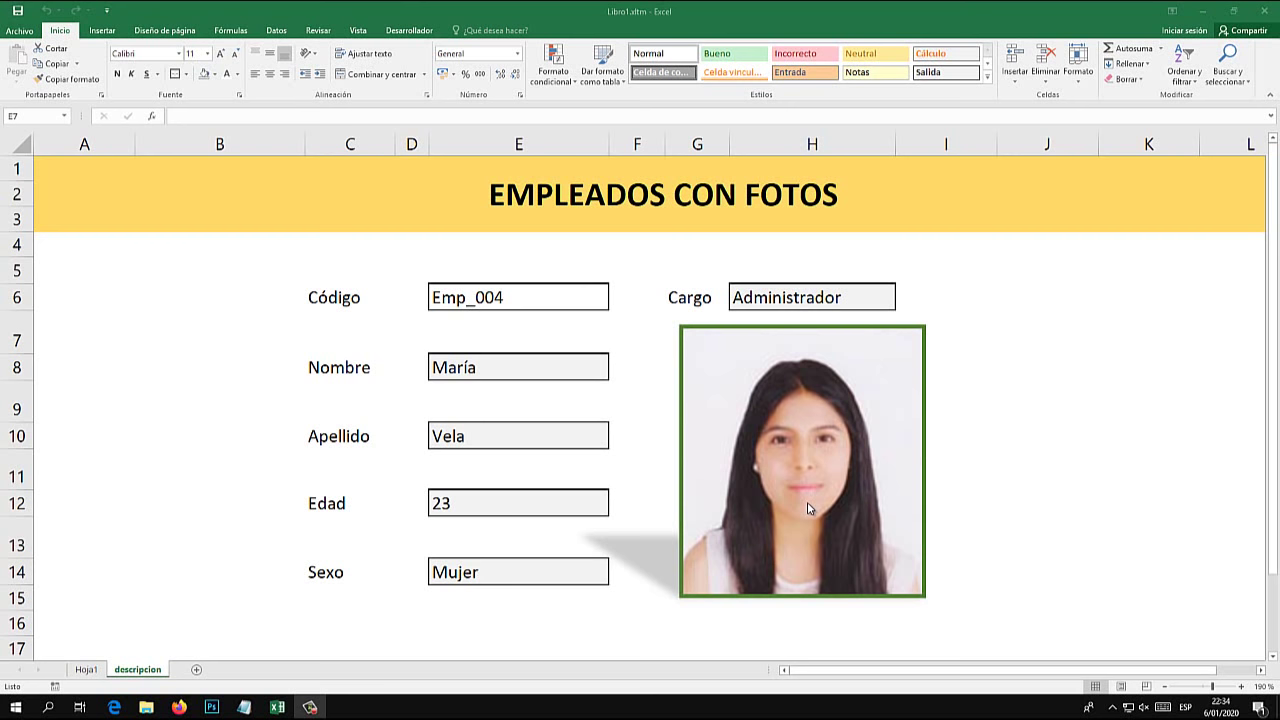
# - Enter employee codes Emp_001 and then Emp_002 in E6 to load their records
pyautogui.click(495, 297)
pyautogui.doubleClick(551, 296)
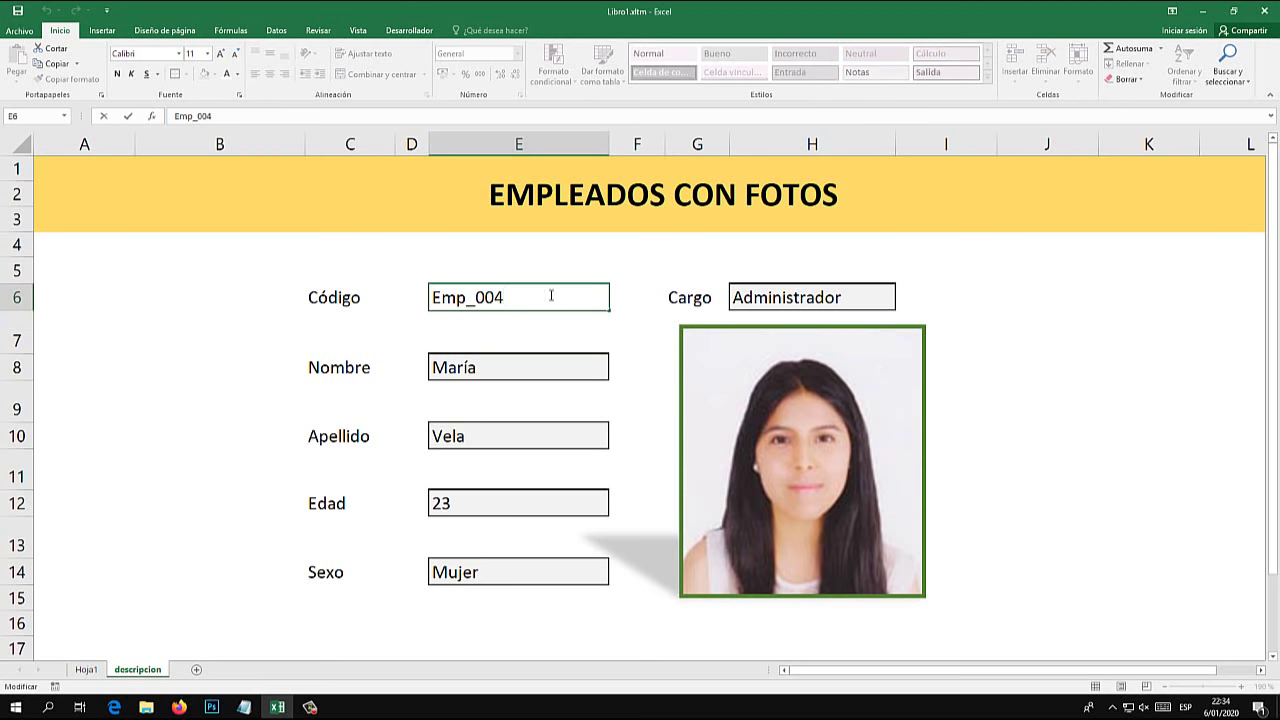
pyautogui.press('BackSpace')
pyautogui.write('1')
pyautogui.press('Return')
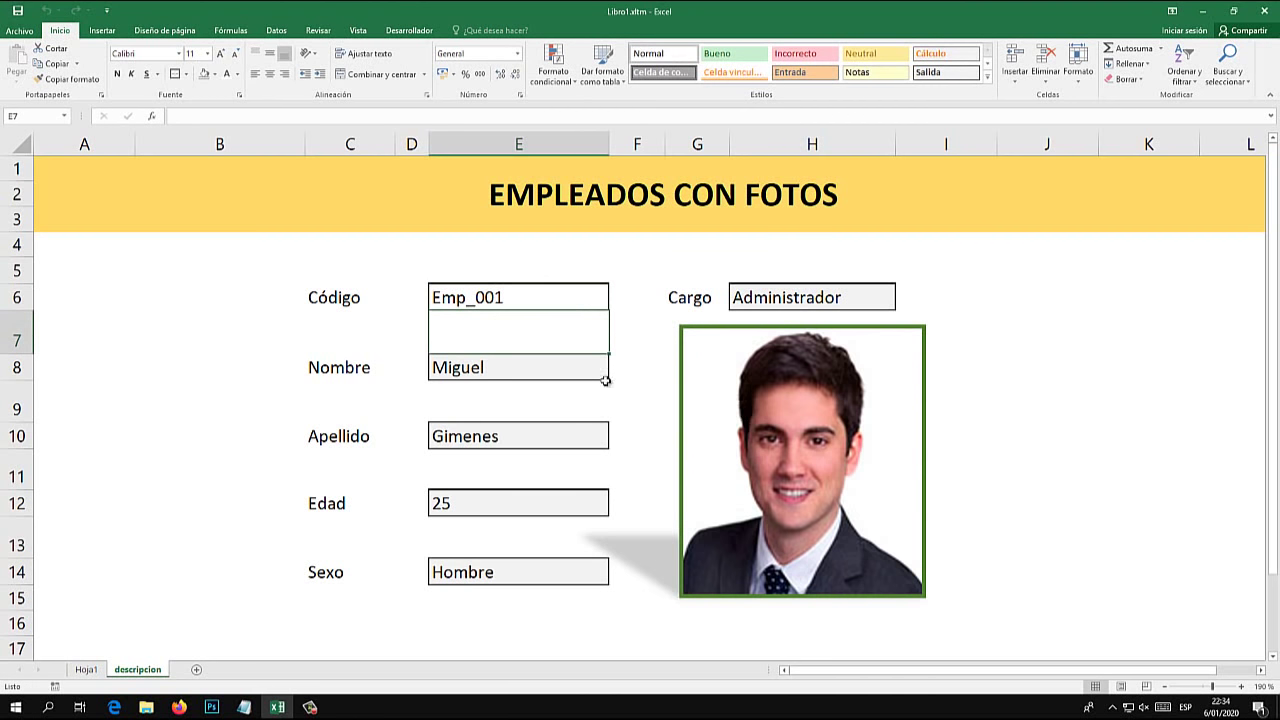
pyautogui.doubleClick(518, 291)
pyautogui.press('BackSpace')
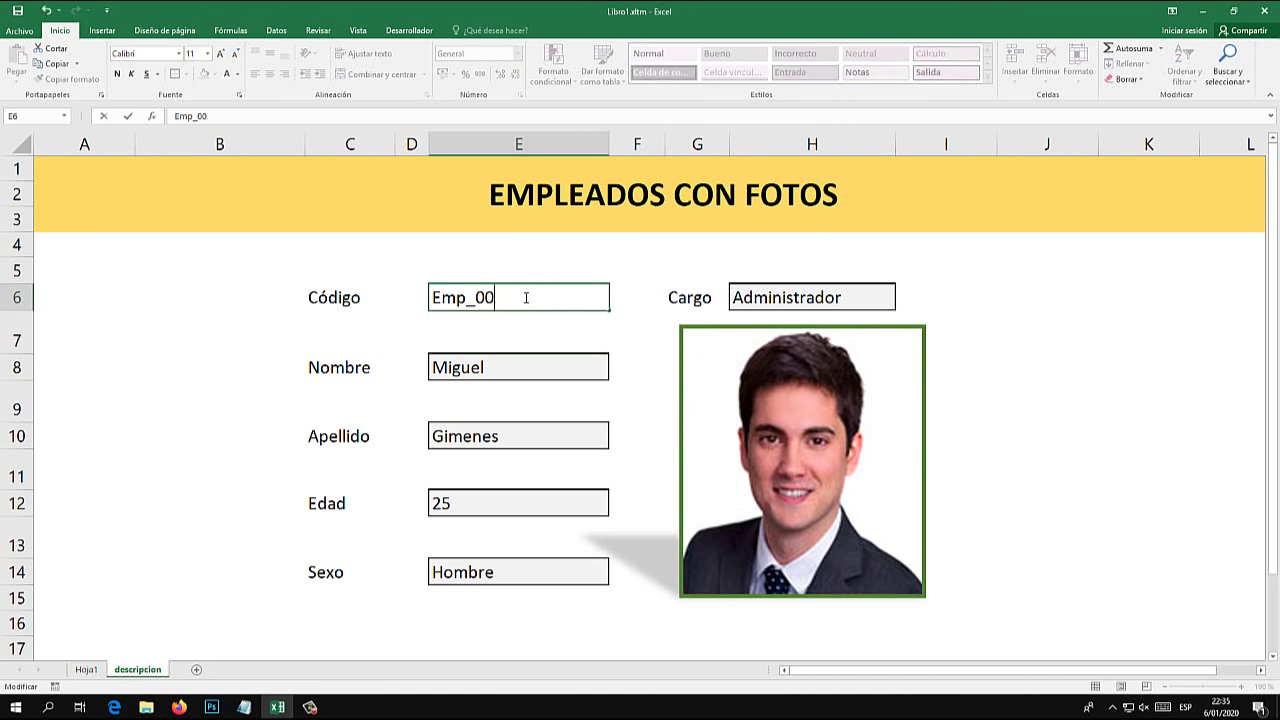
pyautogui.write('2')
pyautogui.press('Return')
# - Change the E6 code to Emp_003 and then Emp_004 to view those records
pyautogui.doubleClick(526, 297)
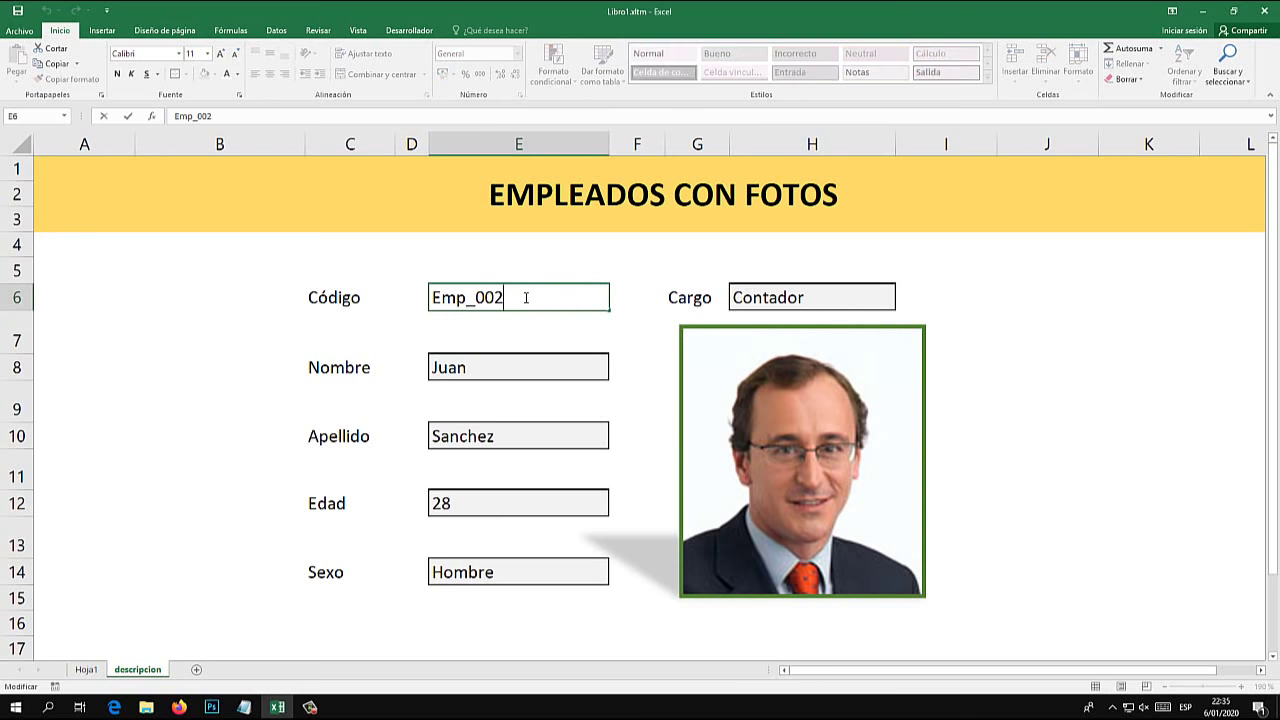
pyautogui.press('BackSpace')
pyautogui.write('3')
pyautogui.press('Return')
pyautogui.doubleClick(526, 297)
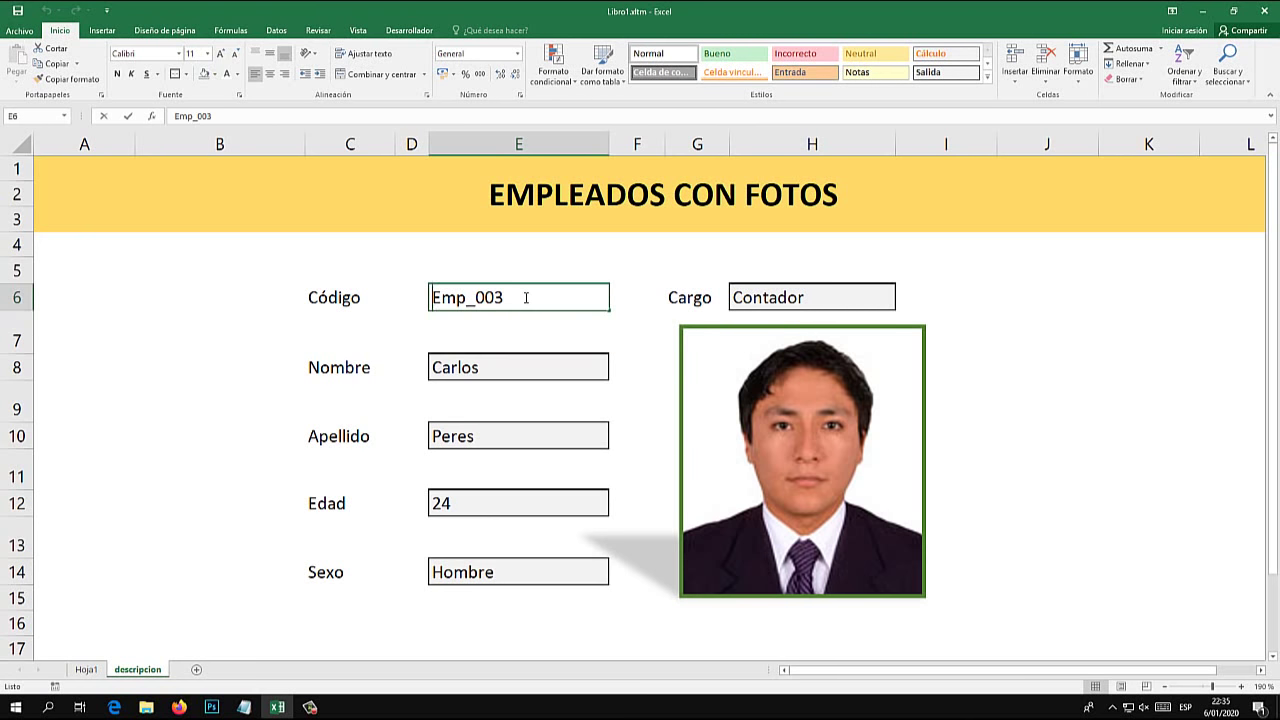
pyautogui.press('BackSpace')
pyautogui.write('4')
pyautogui.press('Return')
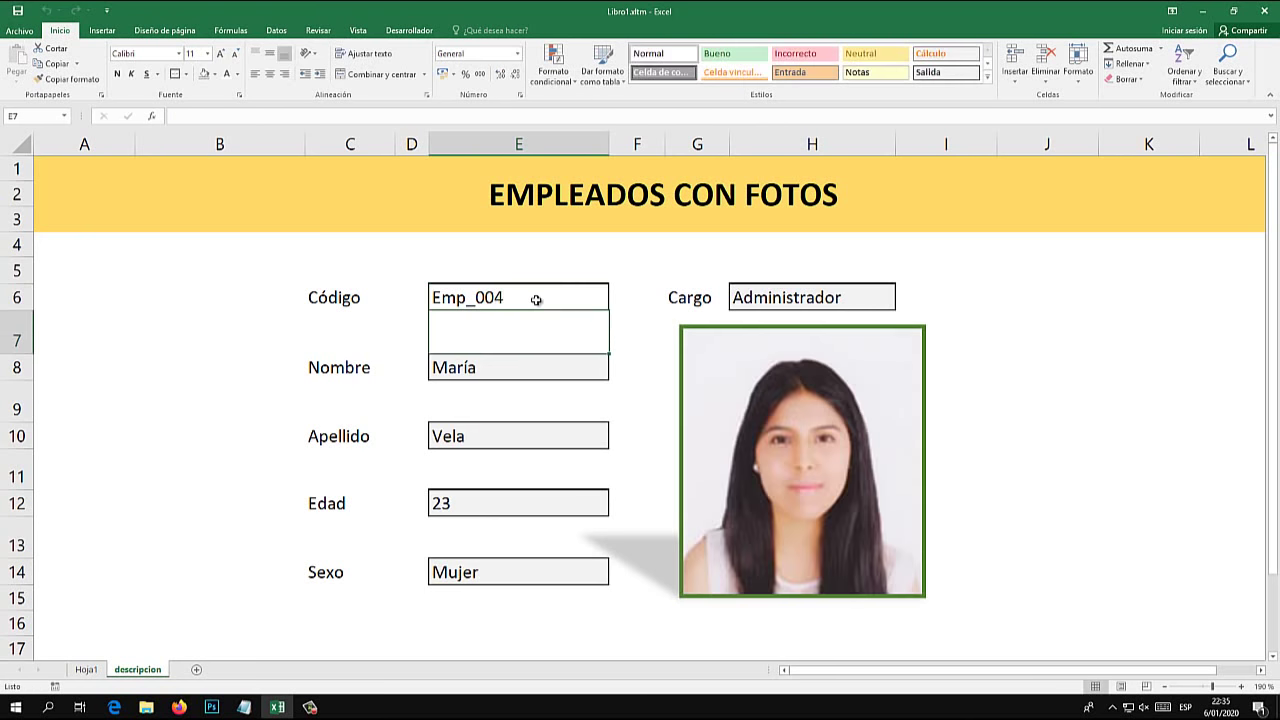
# - Switch to Hoja1 and select the whole employee table
pyautogui.click(86, 669)
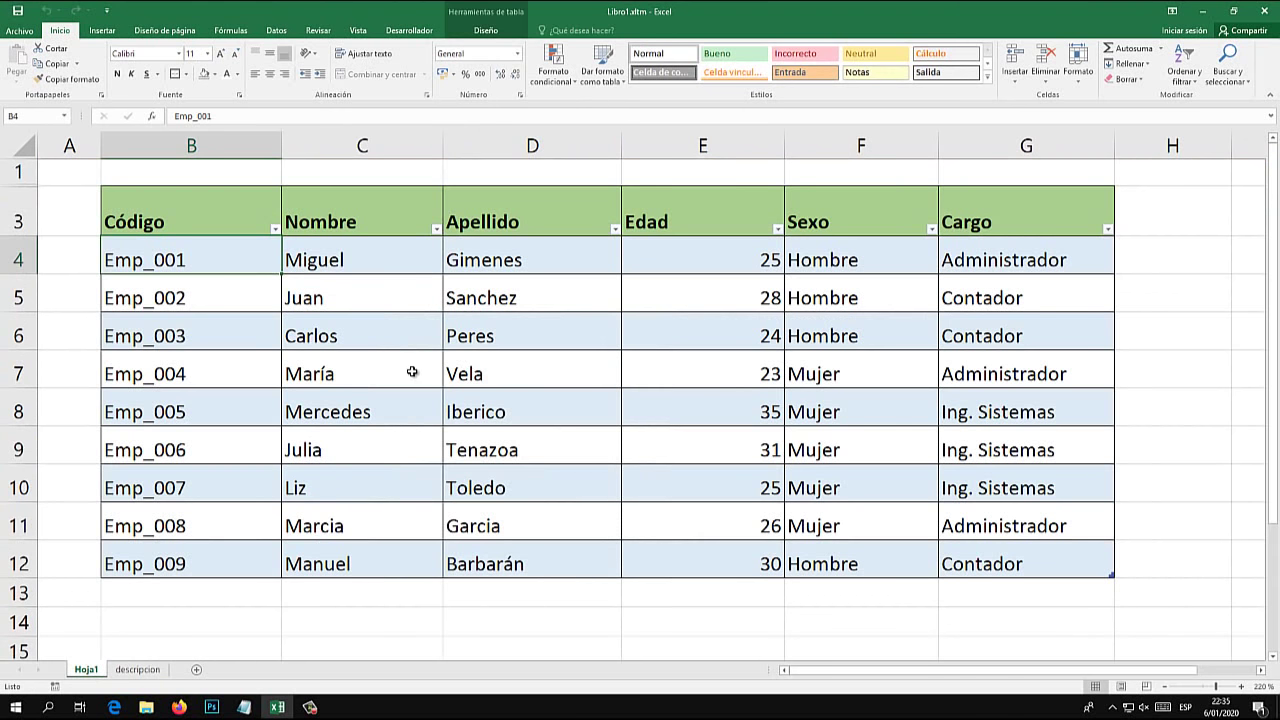
pyautogui.moveTo(212, 209); pyautogui.dragTo(1020, 557)
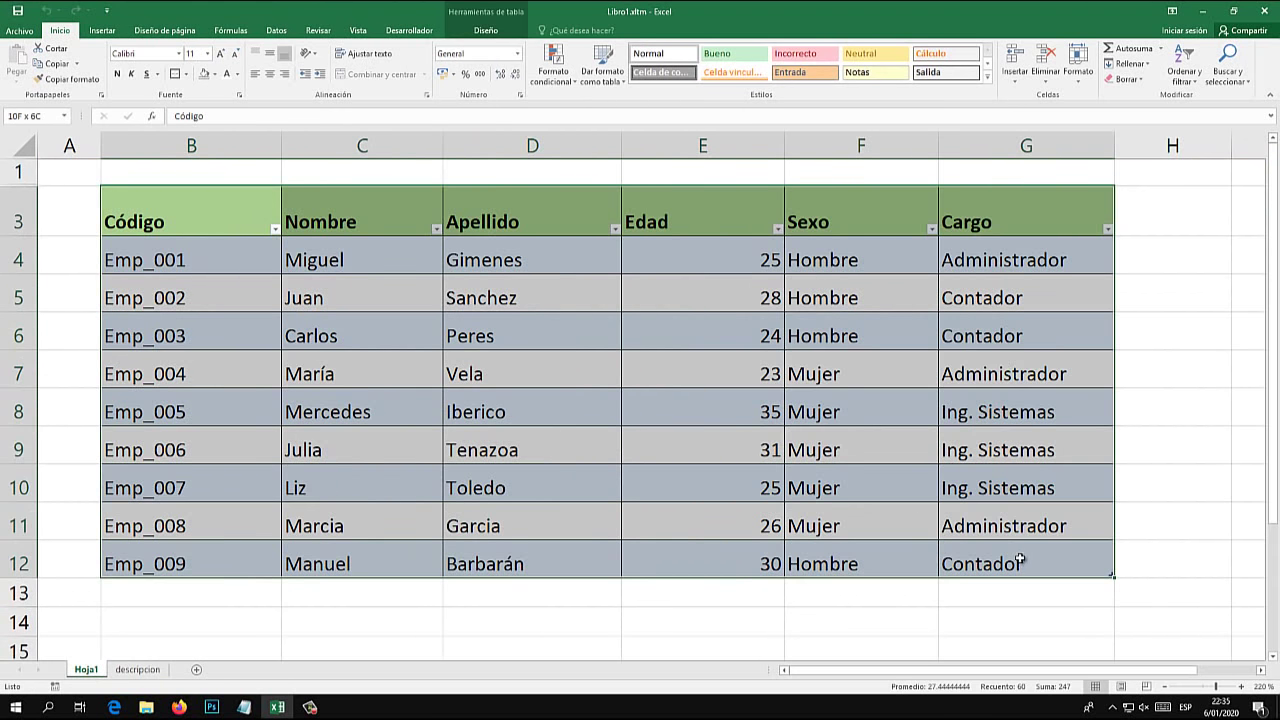
pyautogui.click(776, 457)
# - Select columns B through G in turn, then return to the descripcion card
pyautogui.click(228, 147)
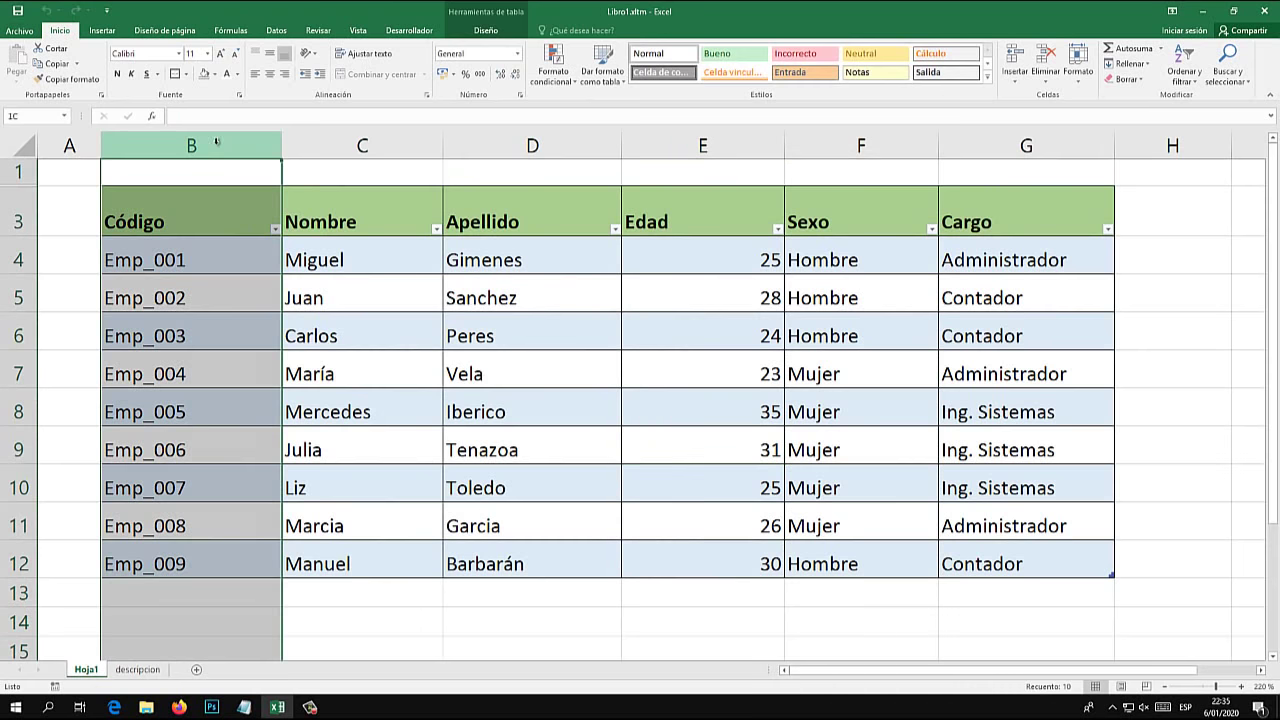
pyautogui.click(414, 150)
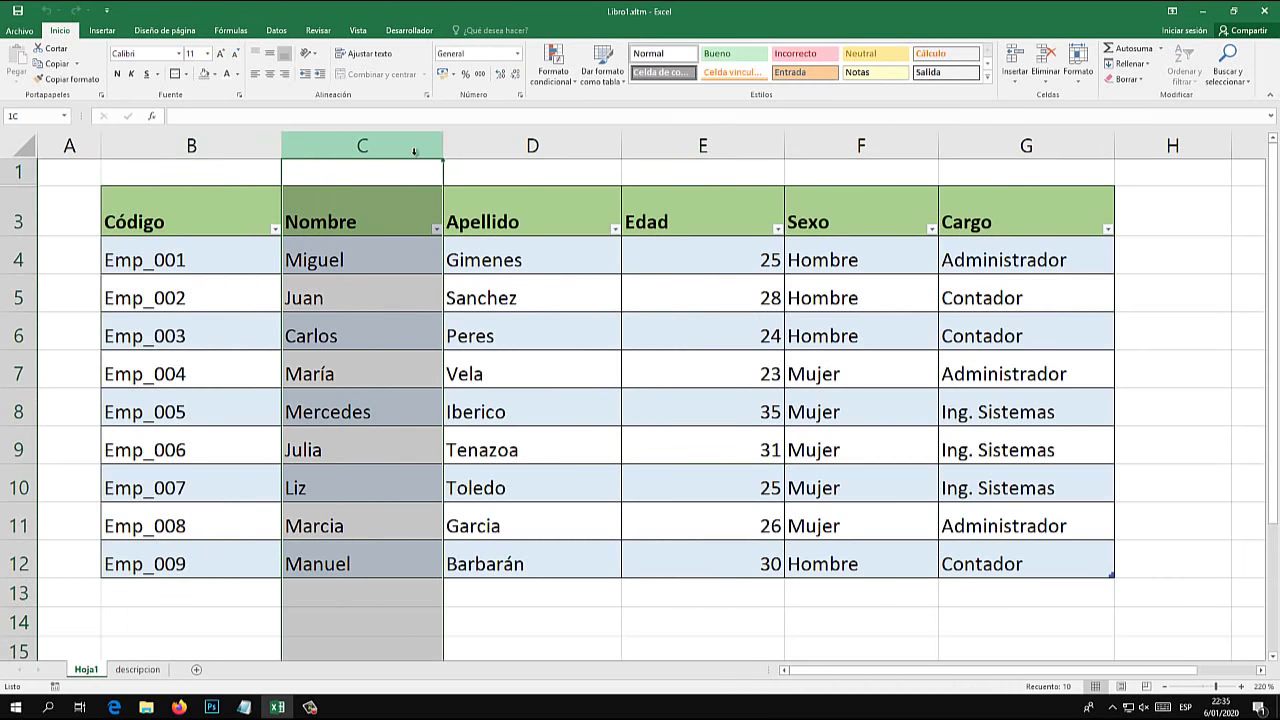
pyautogui.click(530, 146)
pyautogui.click(710, 145)
pyautogui.click(880, 146)
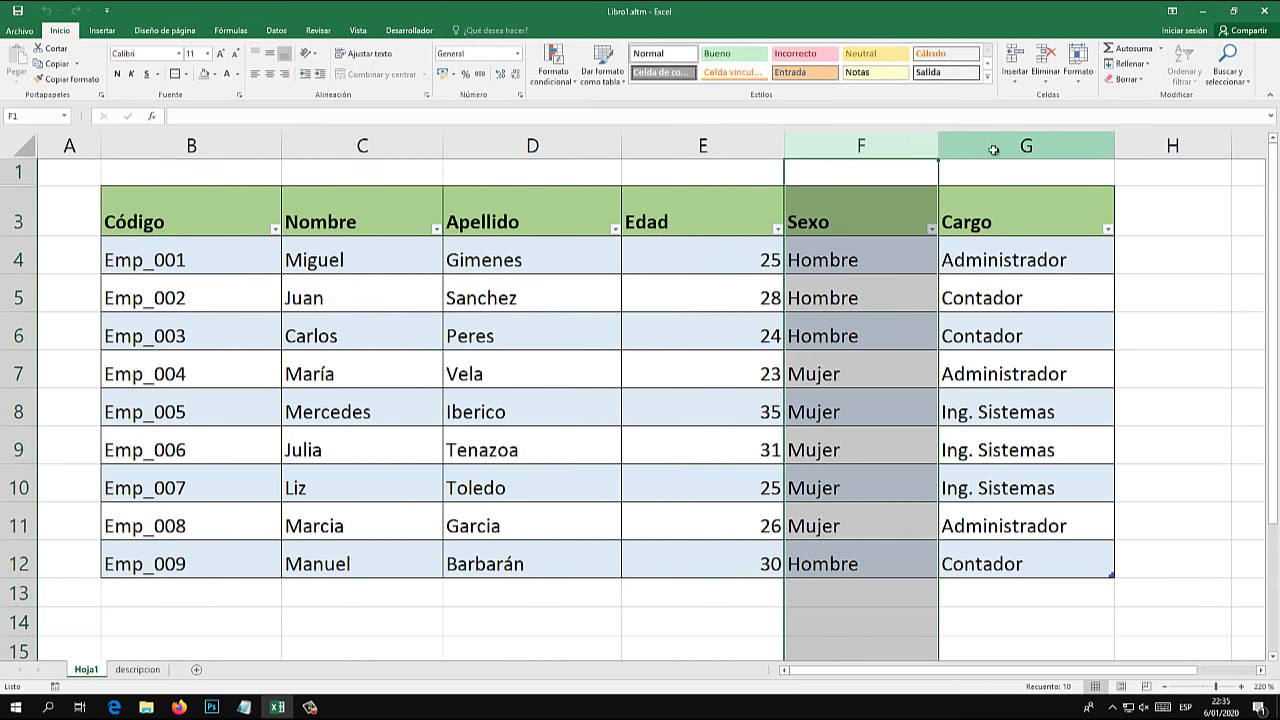
pyautogui.click(991, 145)
pyautogui.click(137, 671)
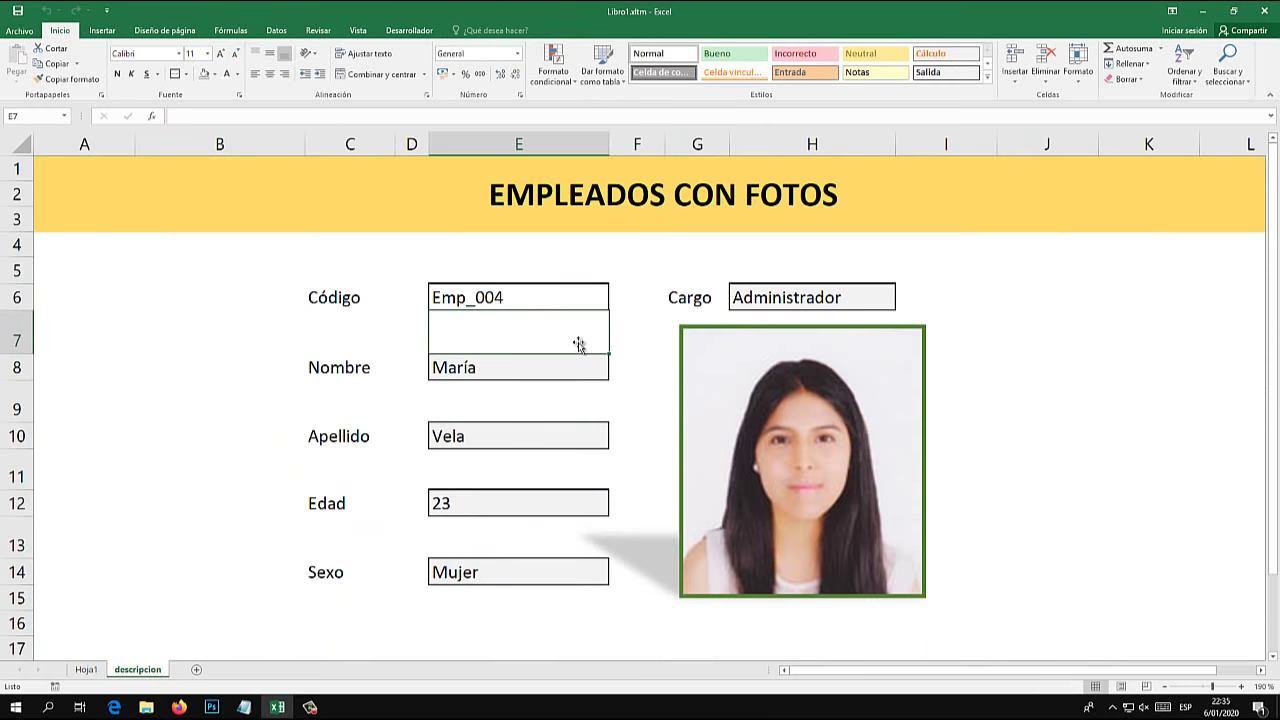
# - Change the E6 employee code to Emp_006 to load that record
pyautogui.doubleClick(520, 300)
pyautogui.press('BackSpace')
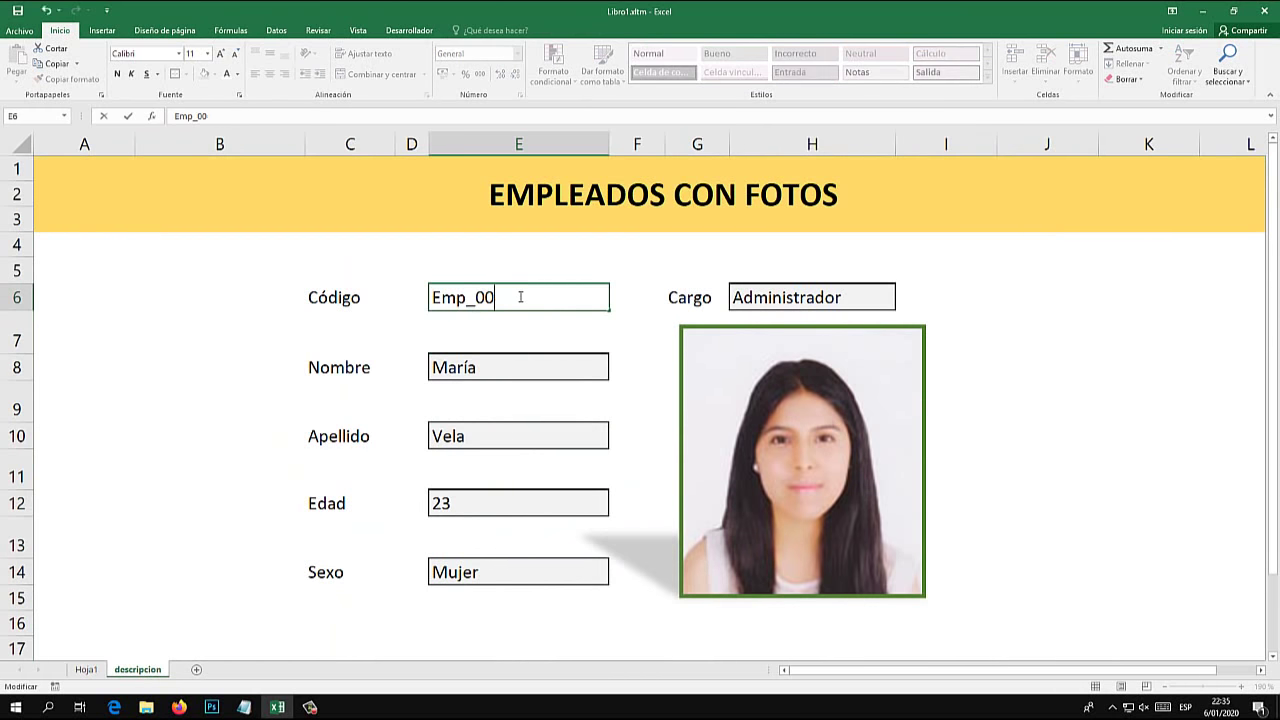
pyautogui.write('6')
pyautogui.press('Return')
# - Load Emp_007 on the card, then minimize Excel to show the desktop
pyautogui.doubleClick(527, 301)
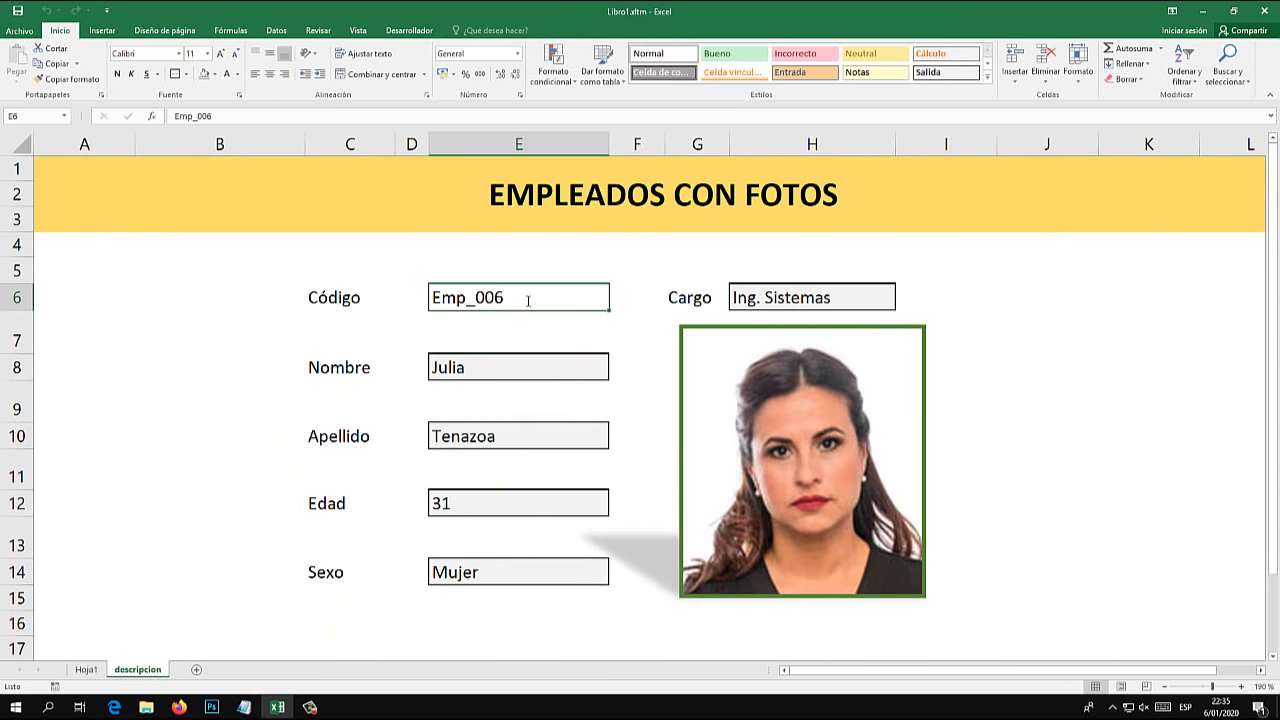
pyautogui.press('BackSpace')
pyautogui.write('7')
pyautogui.press('Return')
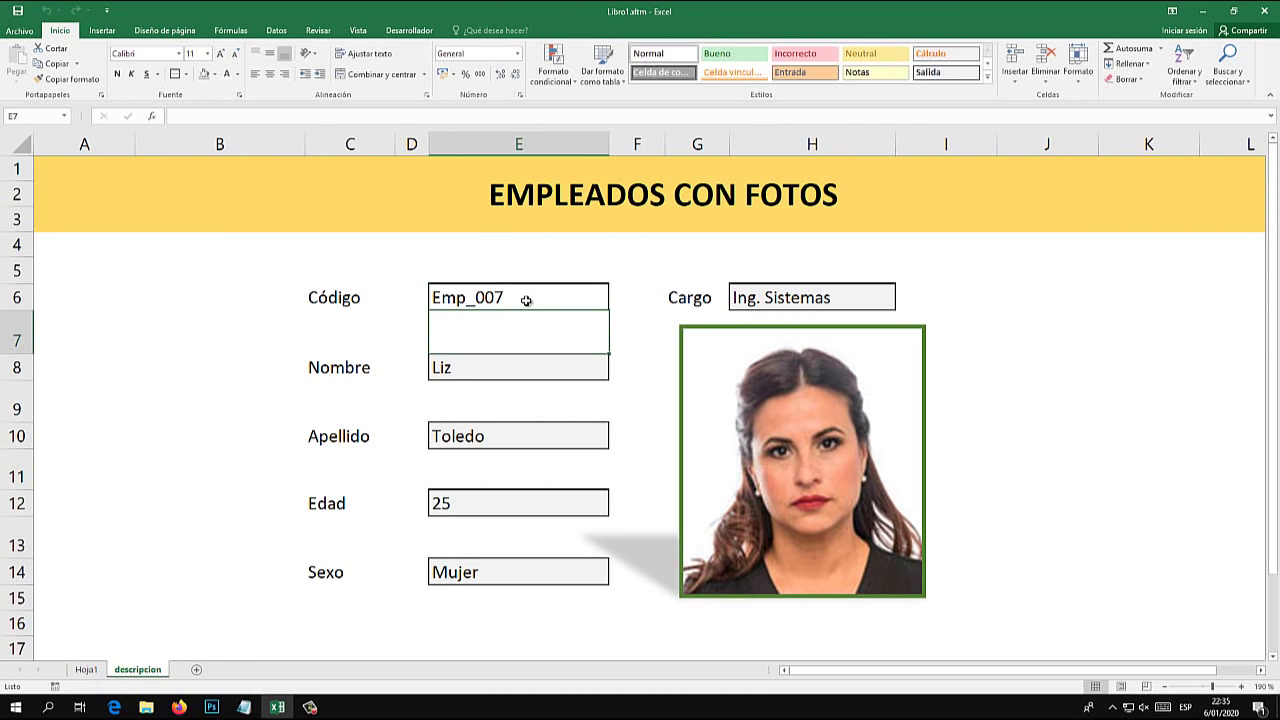
pyautogui.click(526, 301)
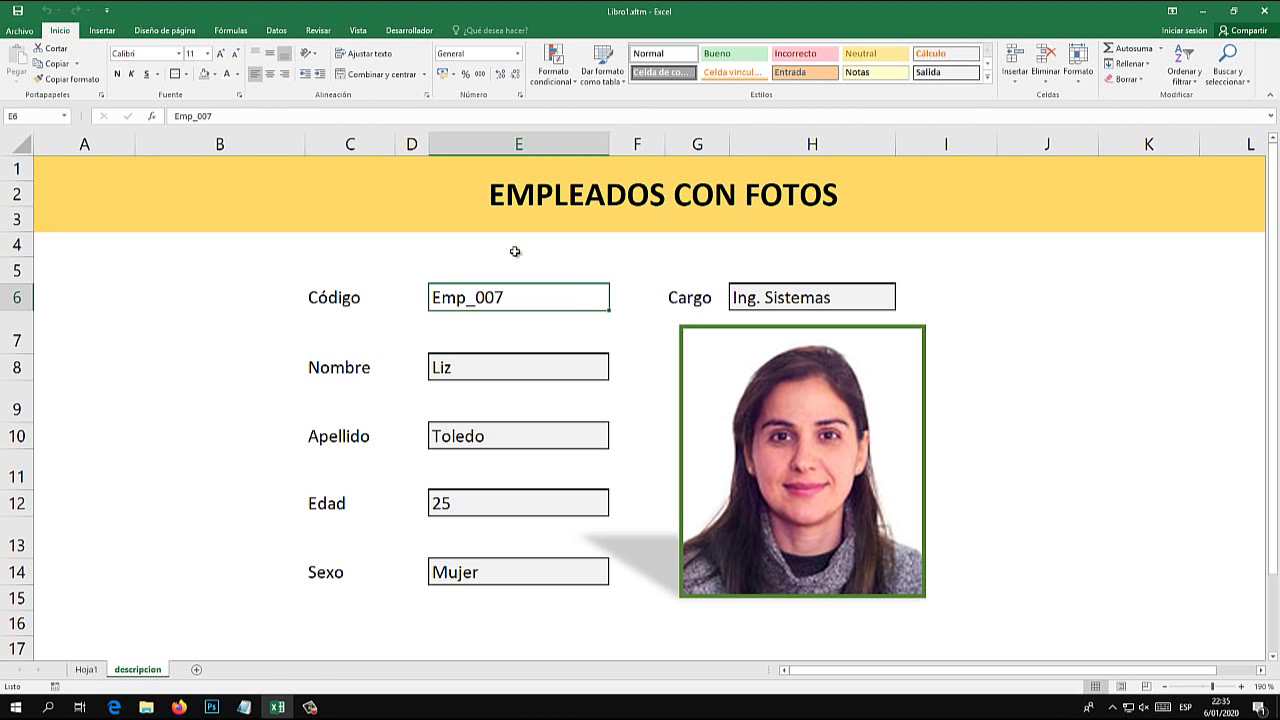
pyautogui.press('super+d')
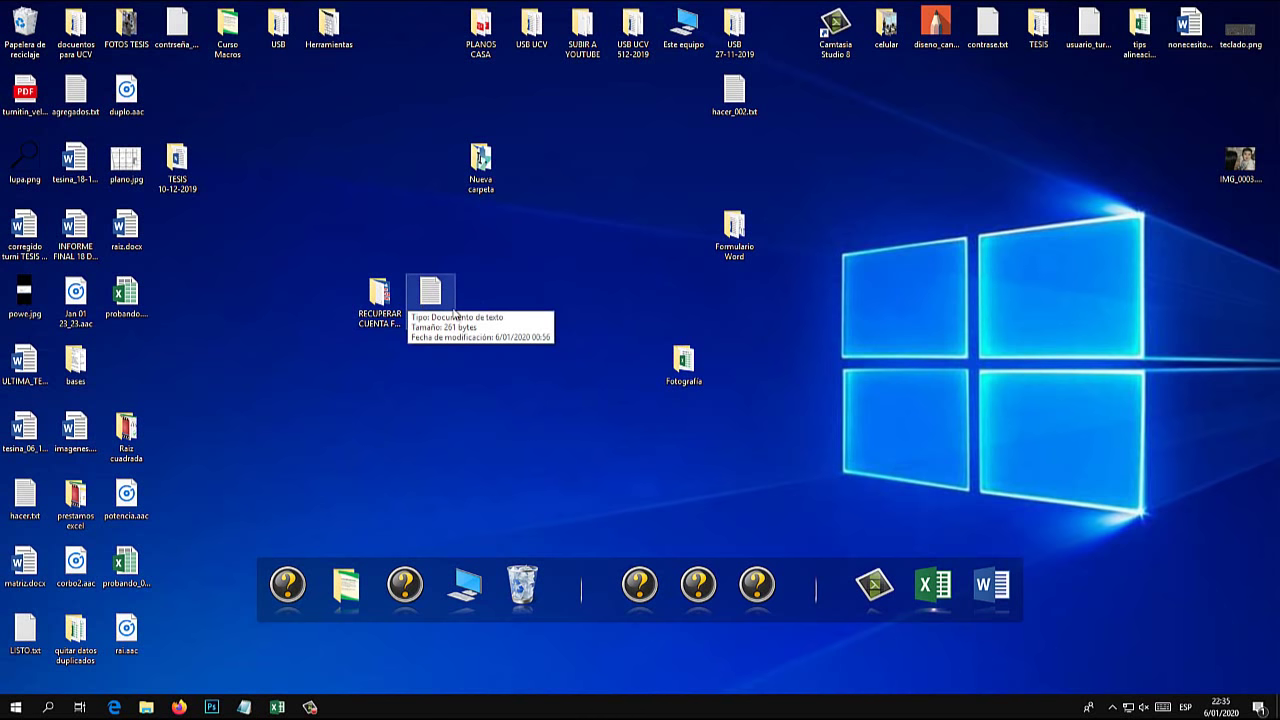
# - Make a new desktop folder and name it empleados_excel
pyautogui.click(277, 707)
pyautogui.click(277, 707)
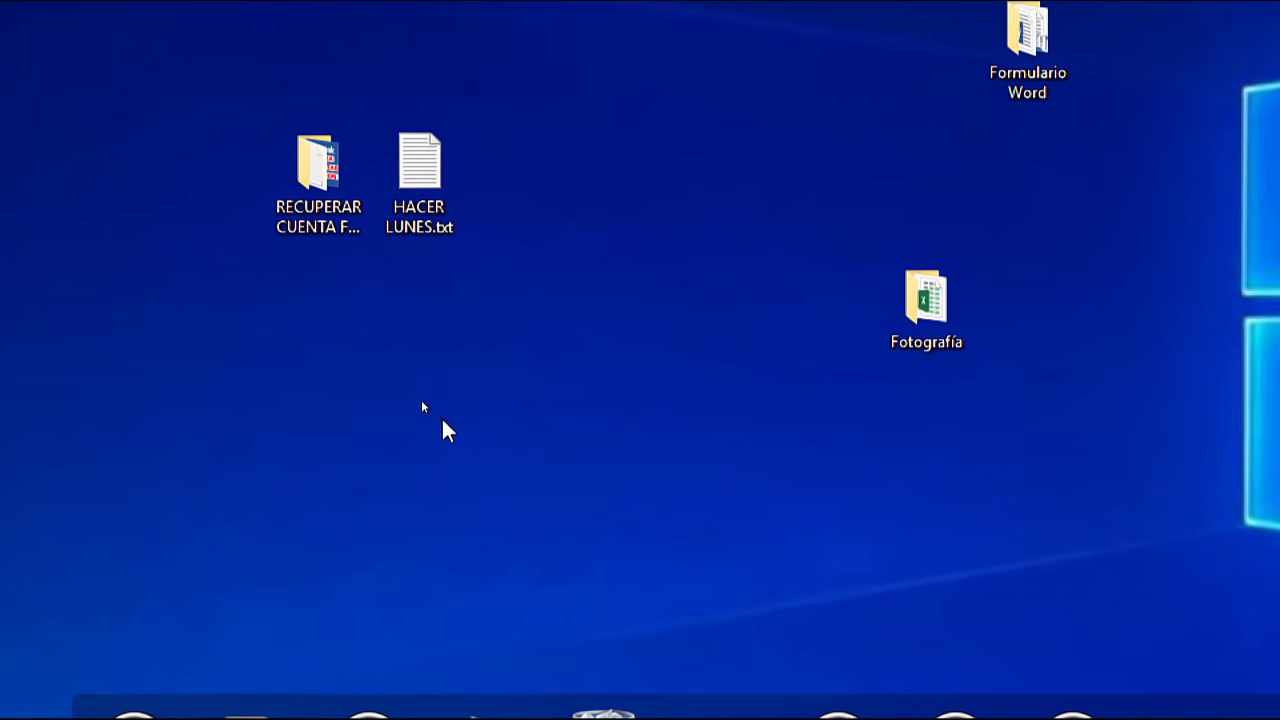
pyautogui.rightClick(401, 392)
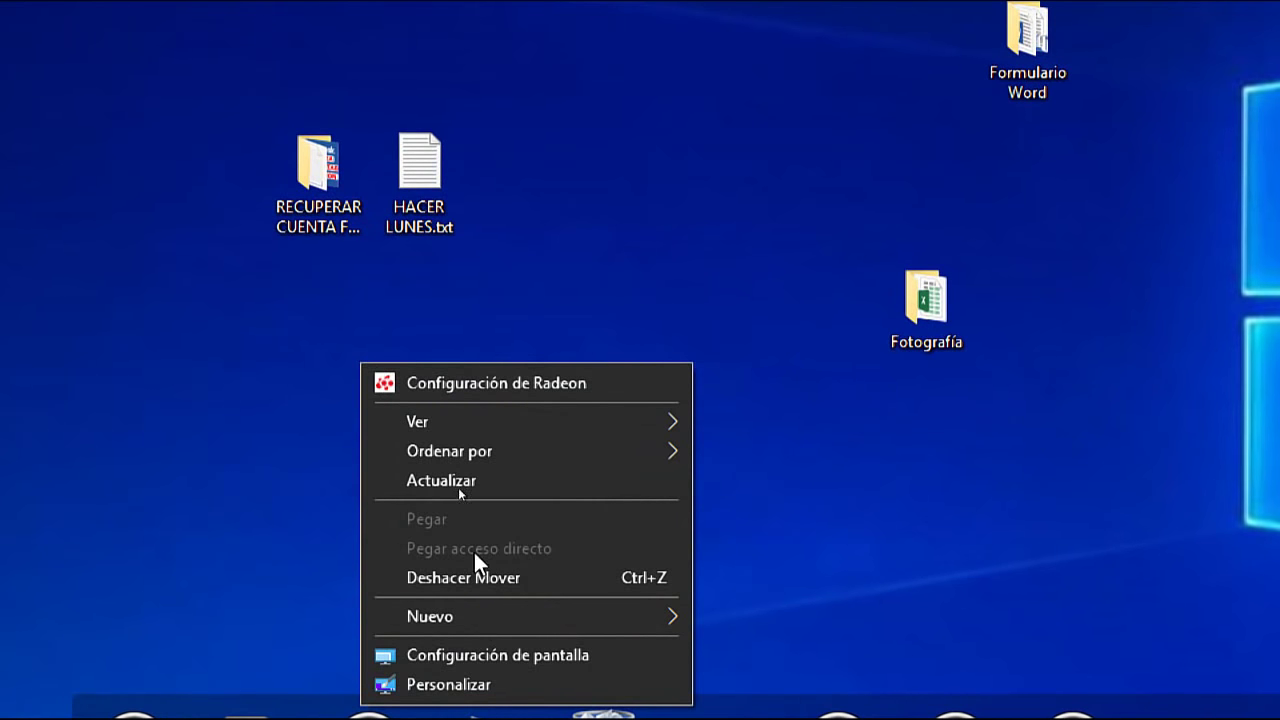
pyautogui.moveTo(520, 616)
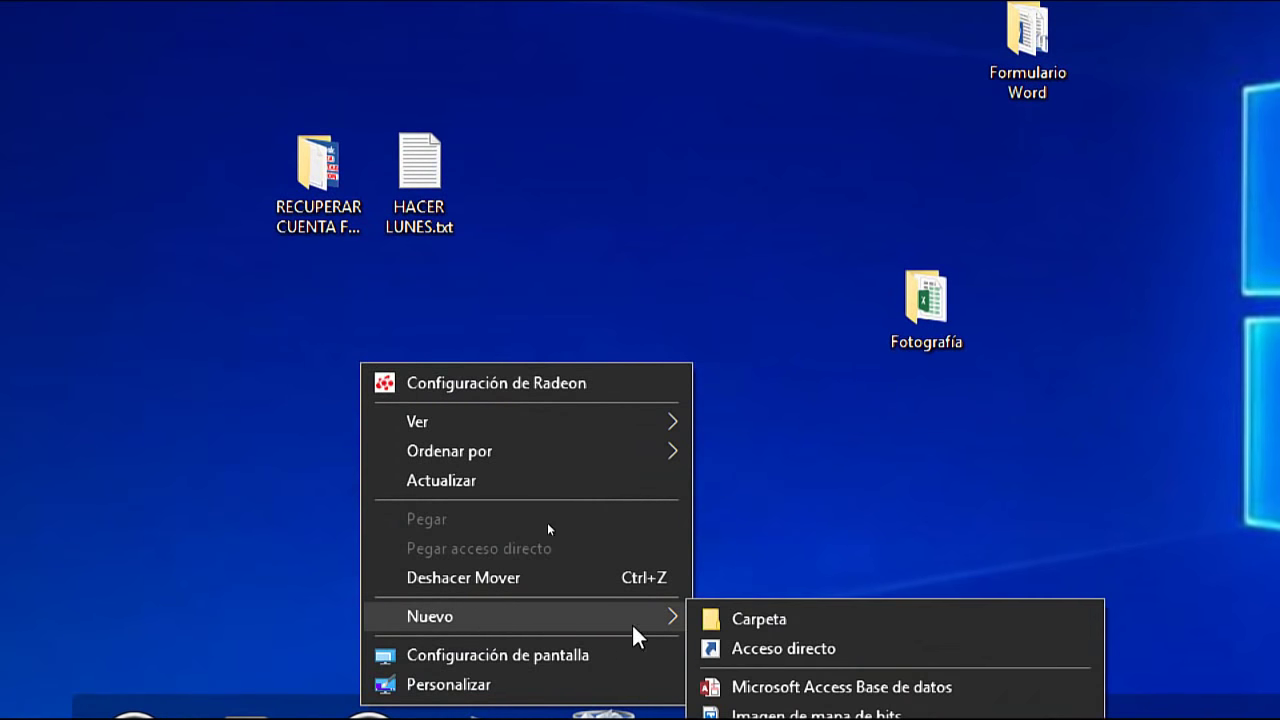
pyautogui.click(766, 614)
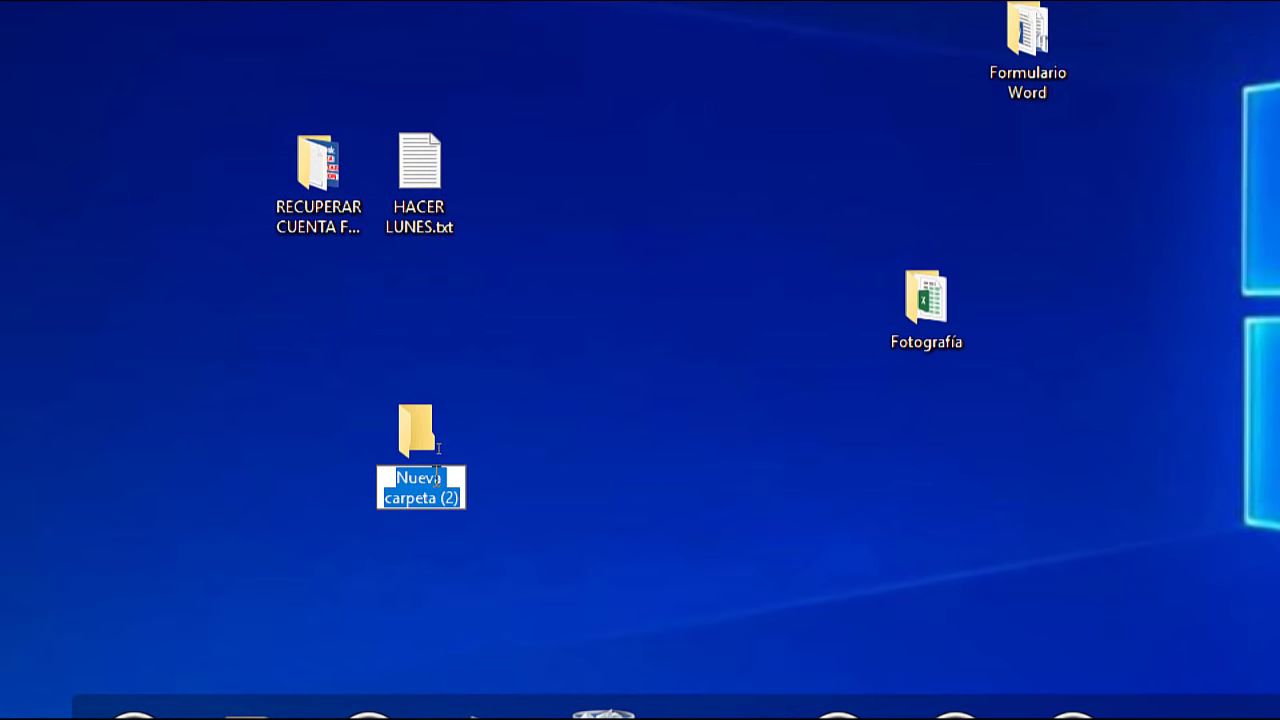
pyautogui.write('empleados')
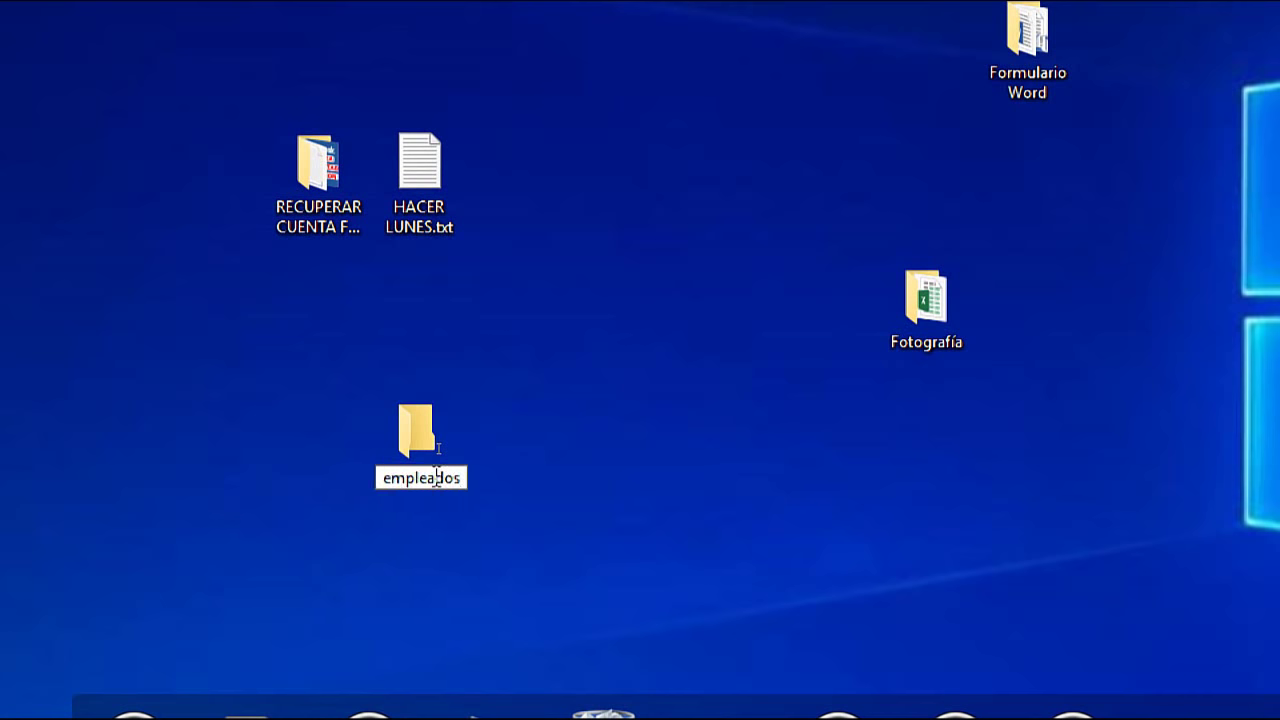
pyautogui.write('_excel')
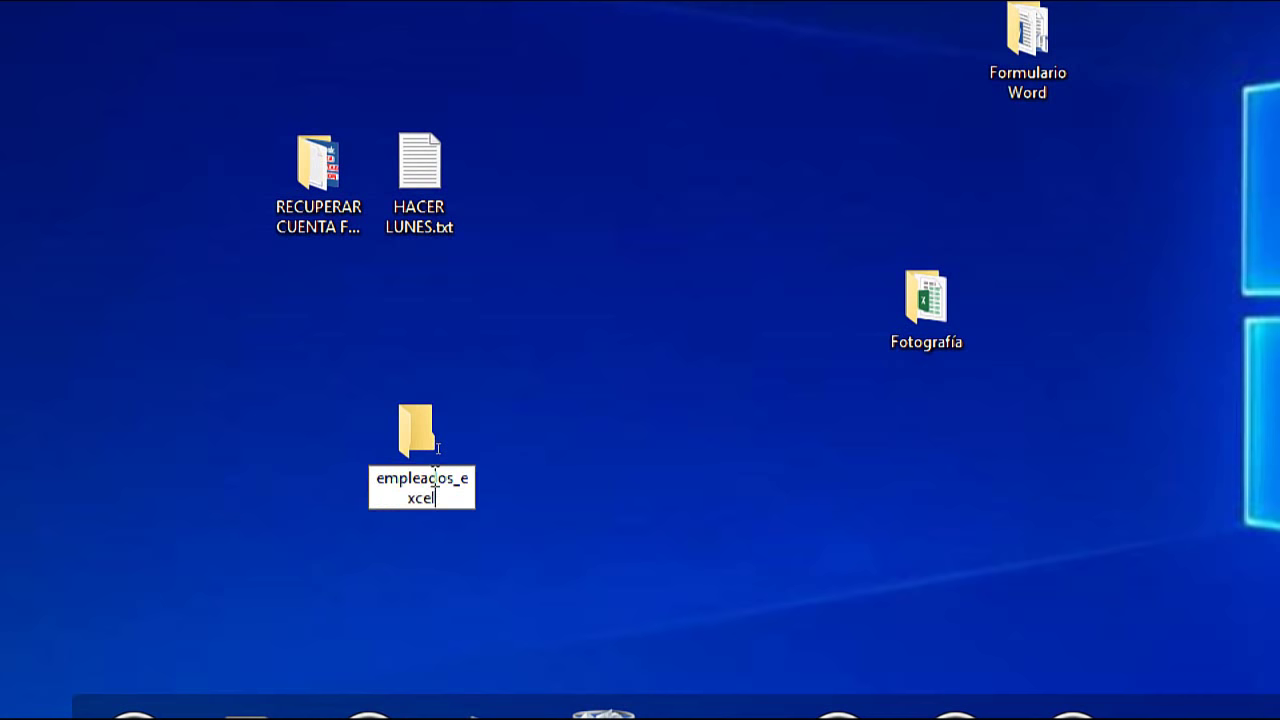
pyautogui.press('Return')
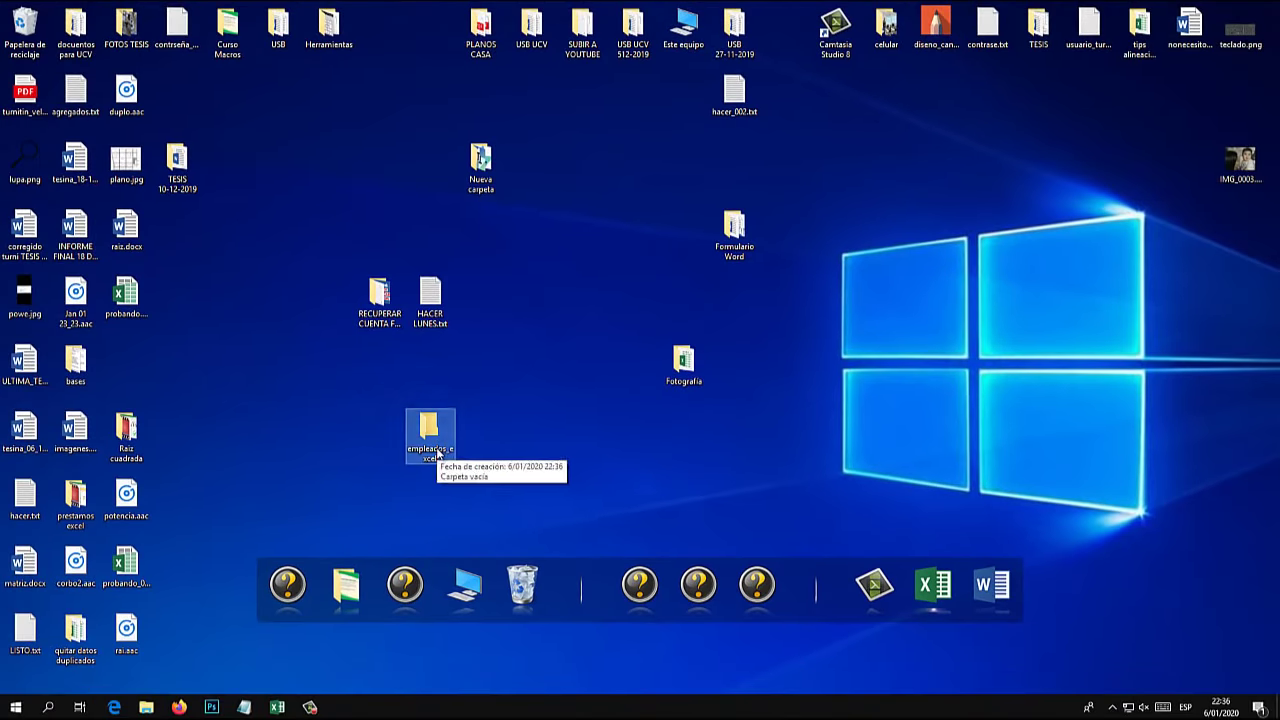
# - Launch Excel from Windows search and create a new blank workbook
pyautogui.click(48, 707)
pyautogui.write('exc')
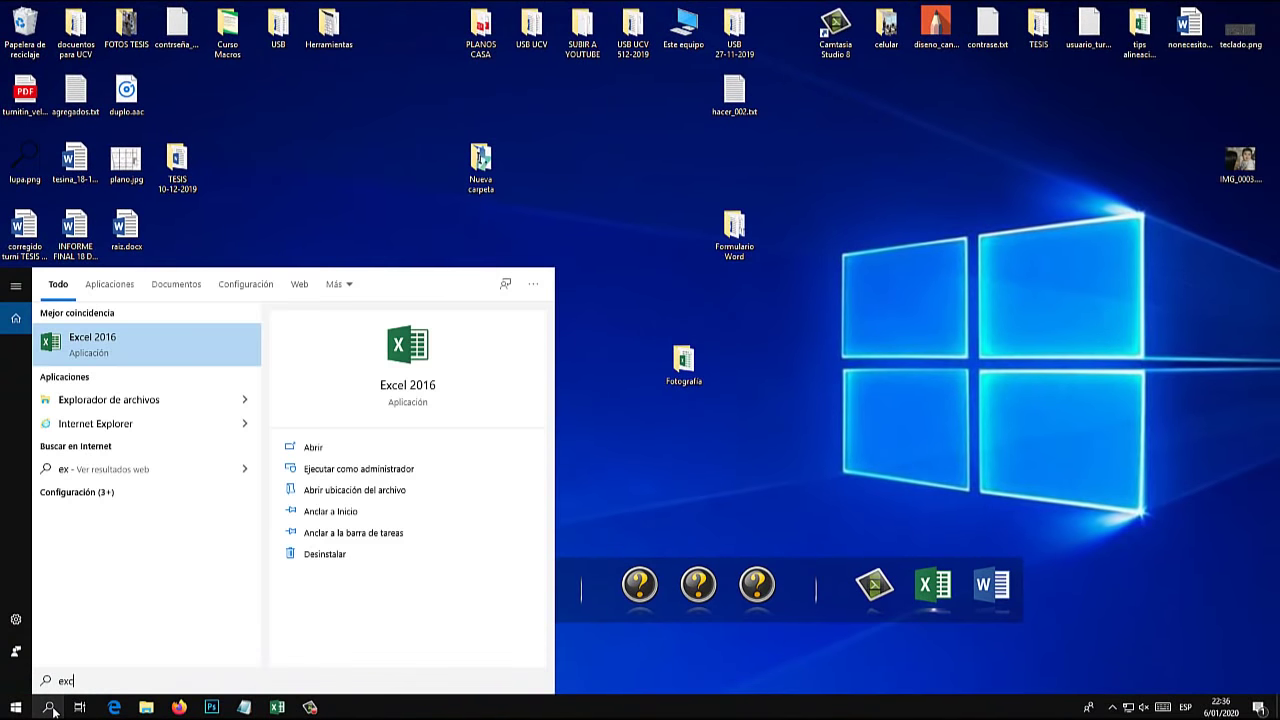
pyautogui.write('el')
pyautogui.press('Return')
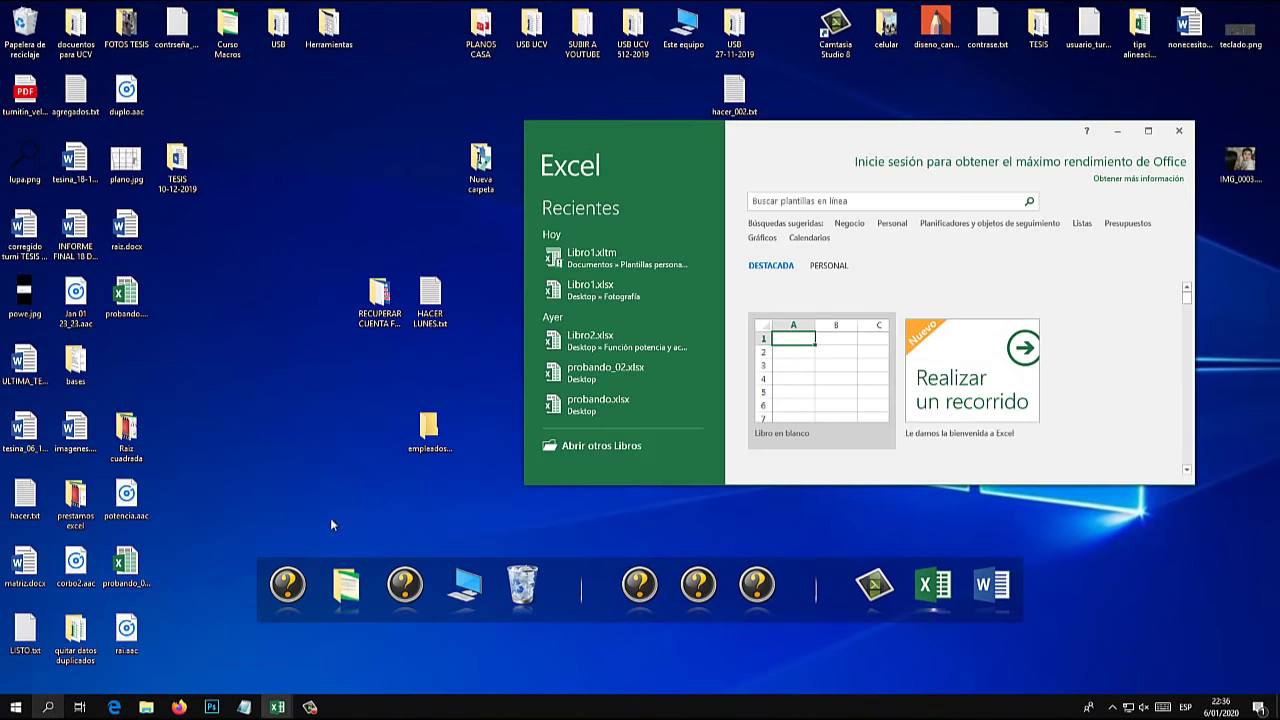
pyautogui.click(1143, 133)
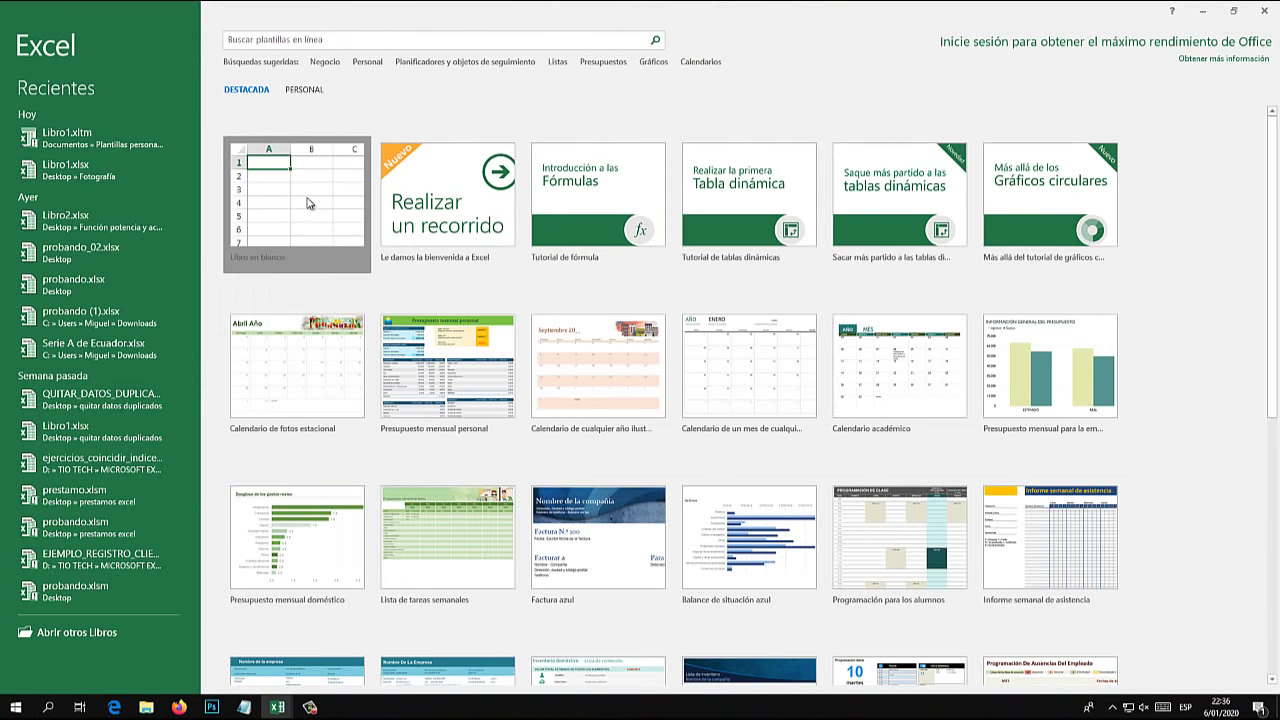
pyautogui.click(310, 204)
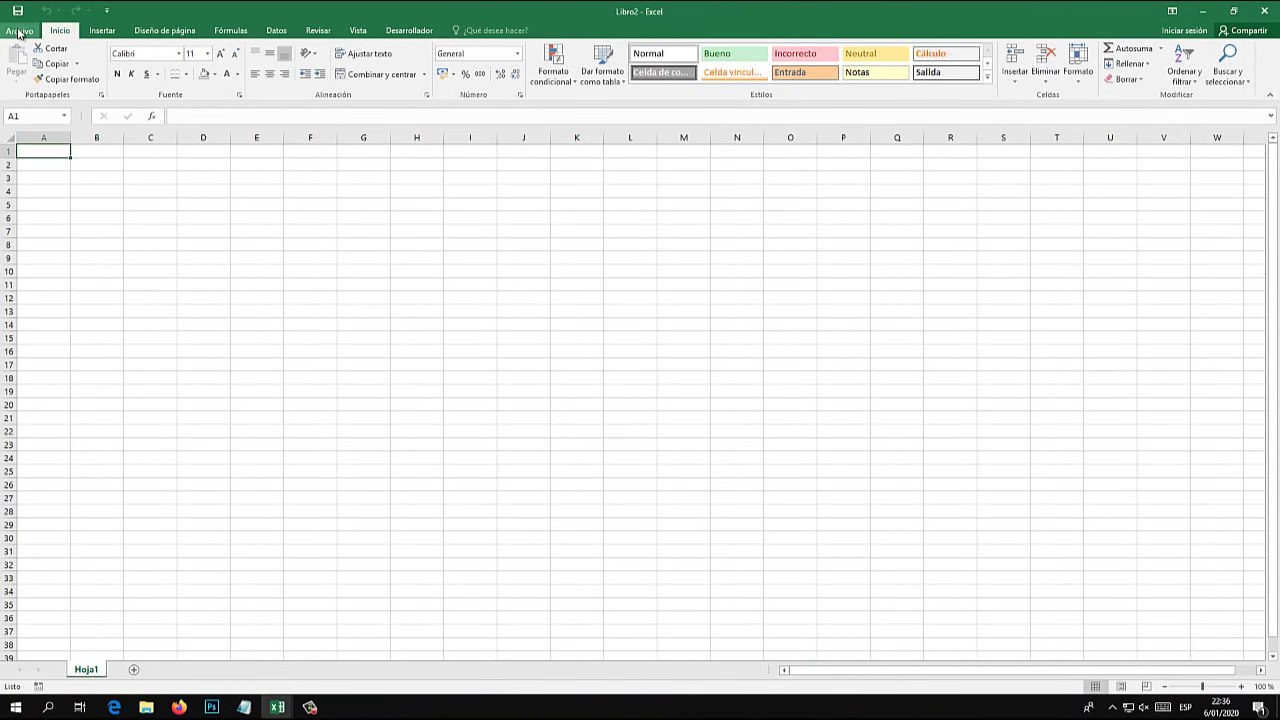
pyautogui.press('super')
pyautogui.press('super')
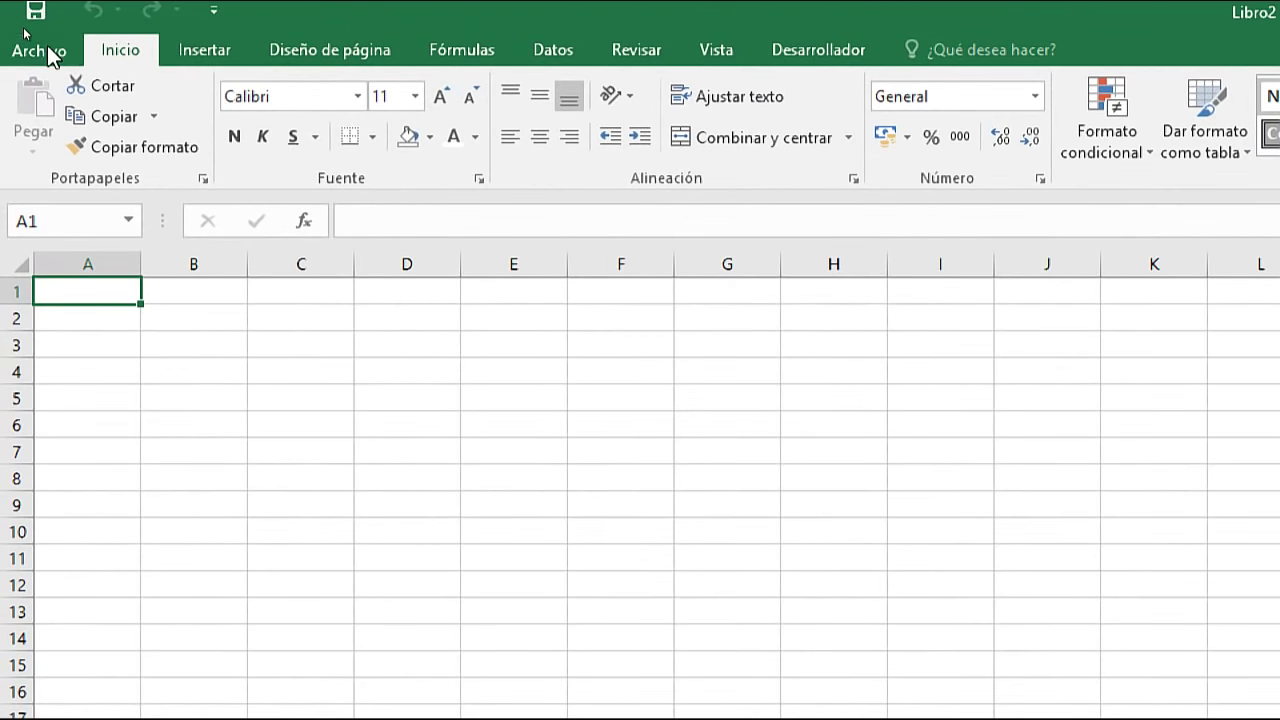
# - In Save As, browse to the empleados_excel folder on the desktop
pyautogui.click(18, 31)
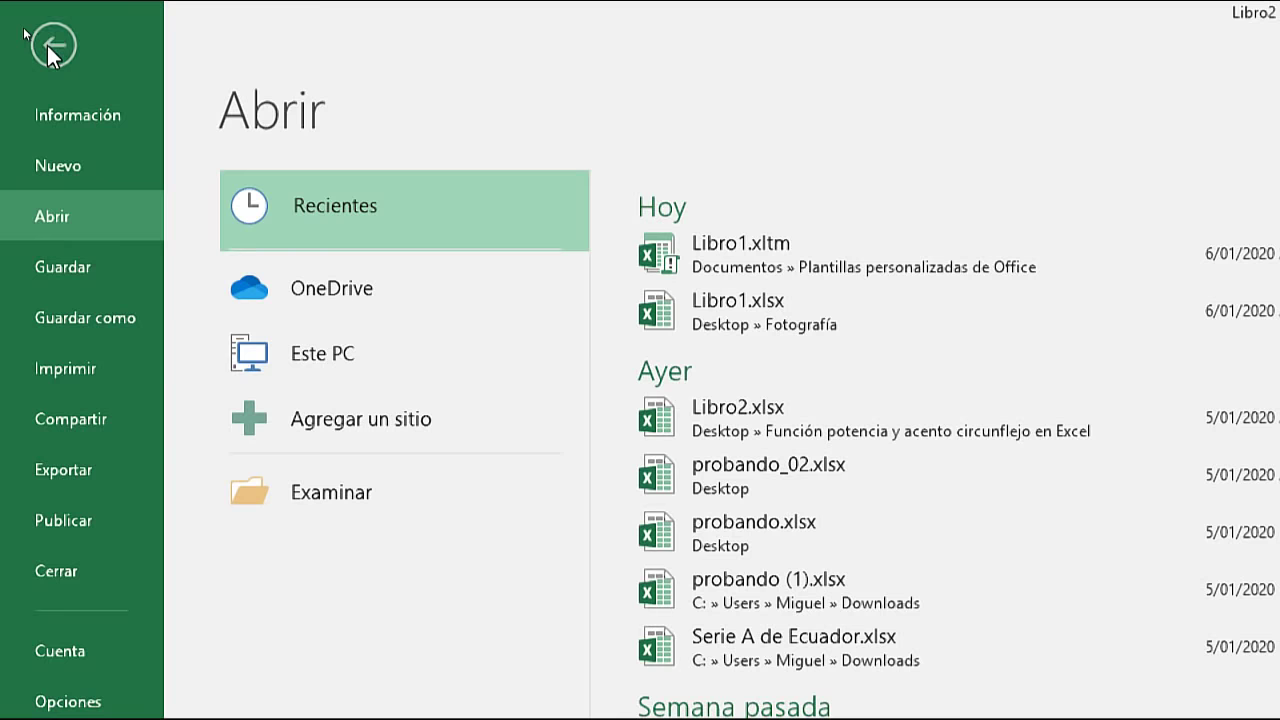
pyautogui.click(100, 322)
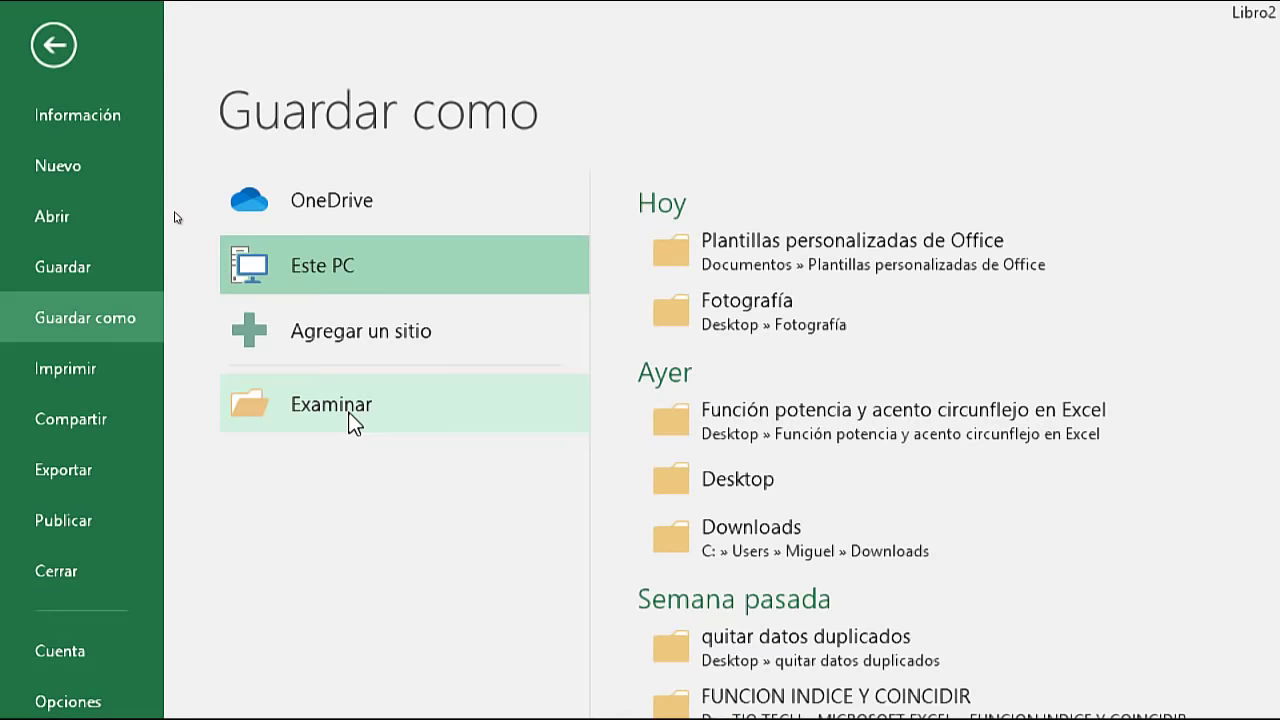
pyautogui.click(352, 422)
pyautogui.click(453, 208)
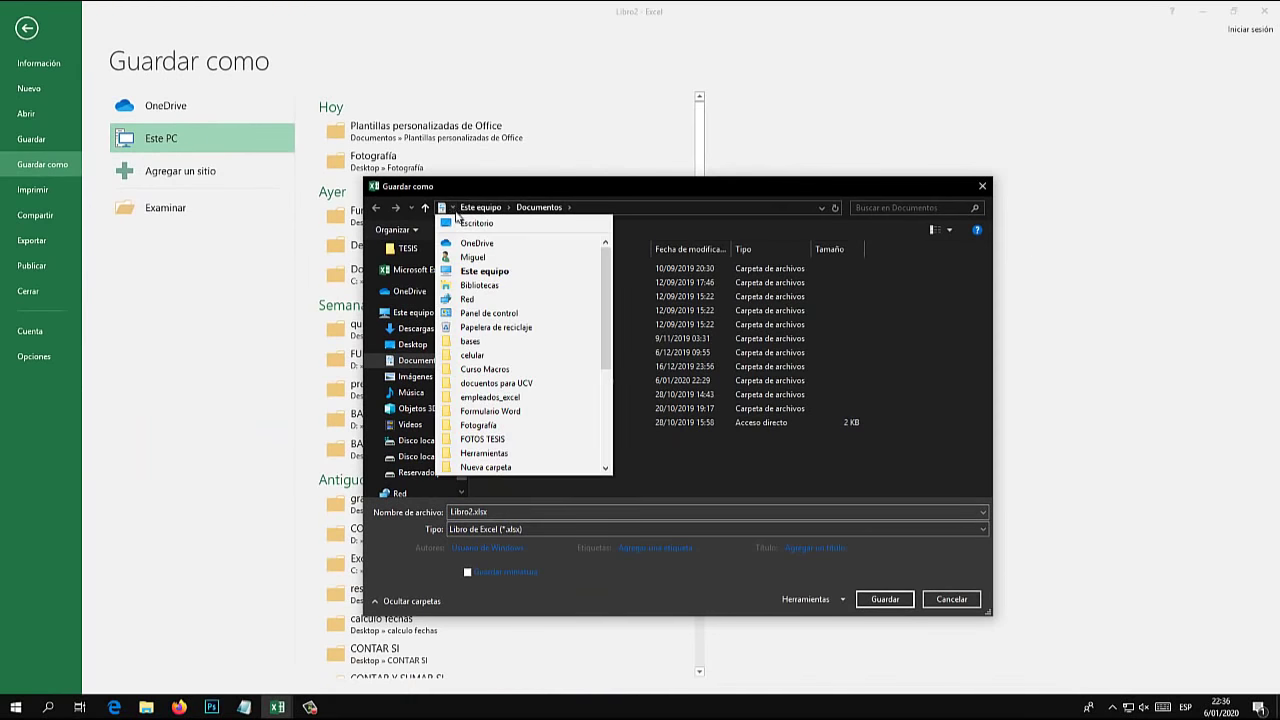
pyautogui.click(472, 223)
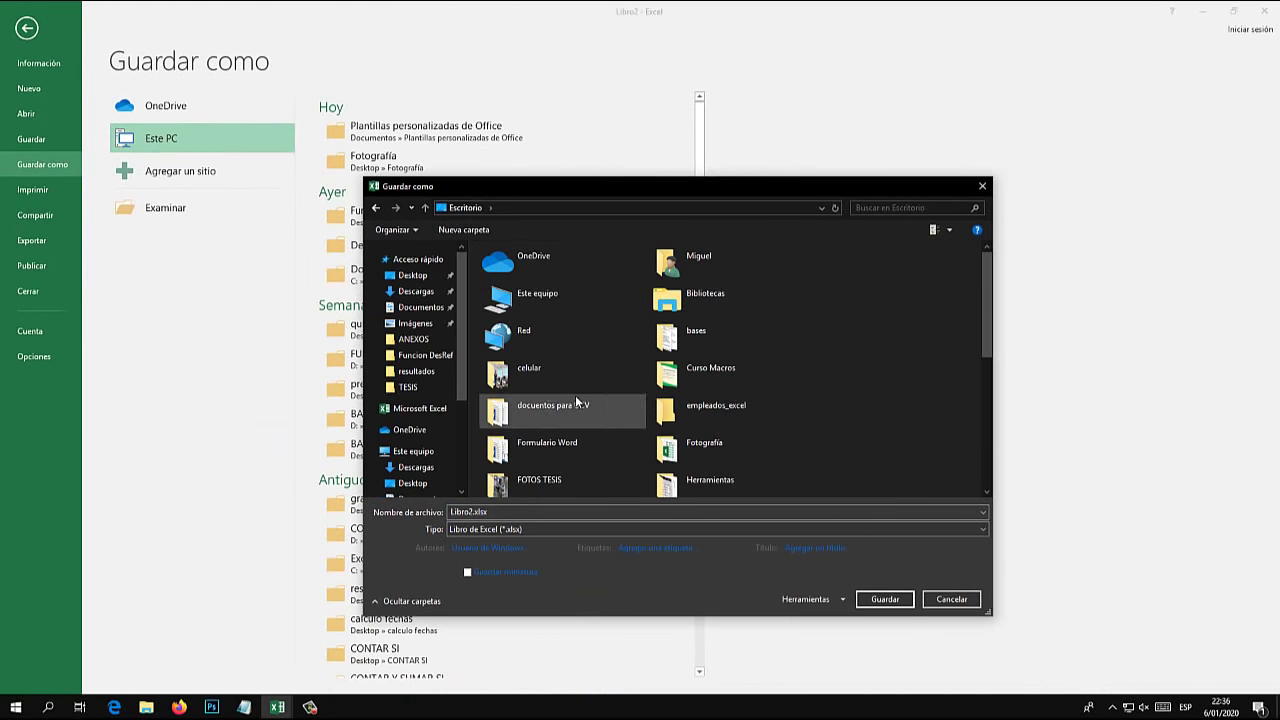
pyautogui.click(728, 415)
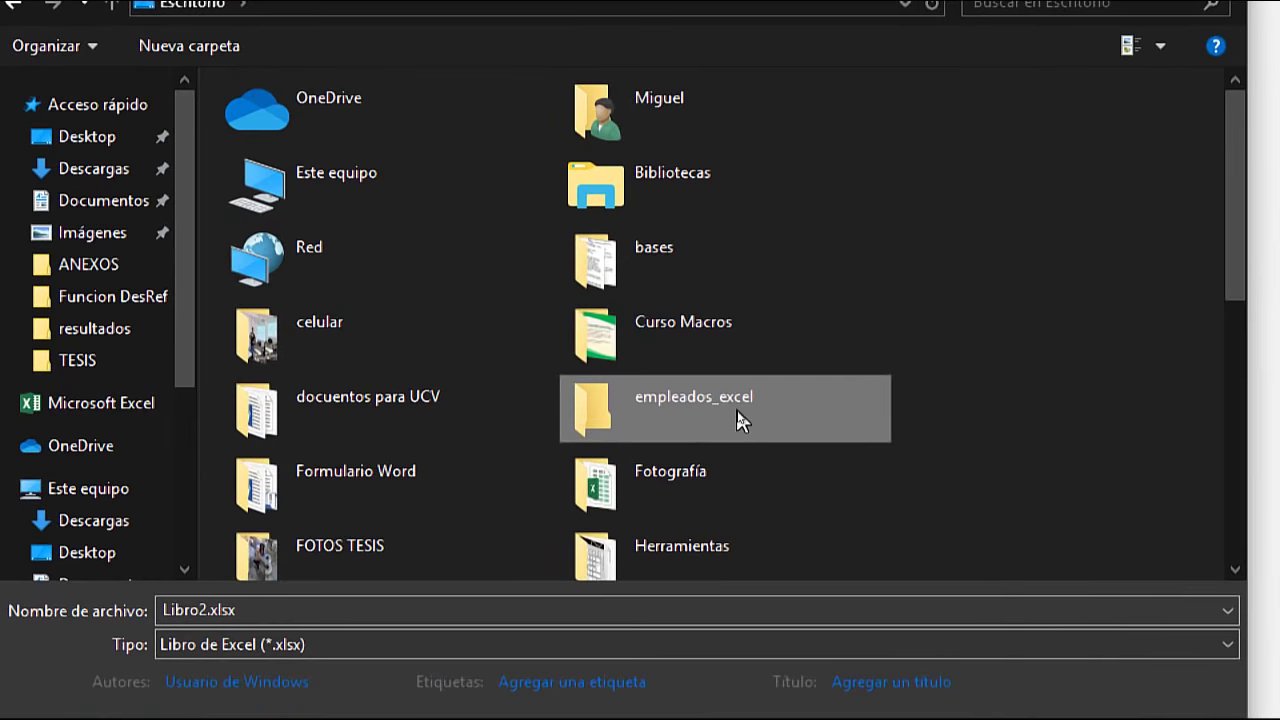
pyautogui.doubleClick(737, 410)
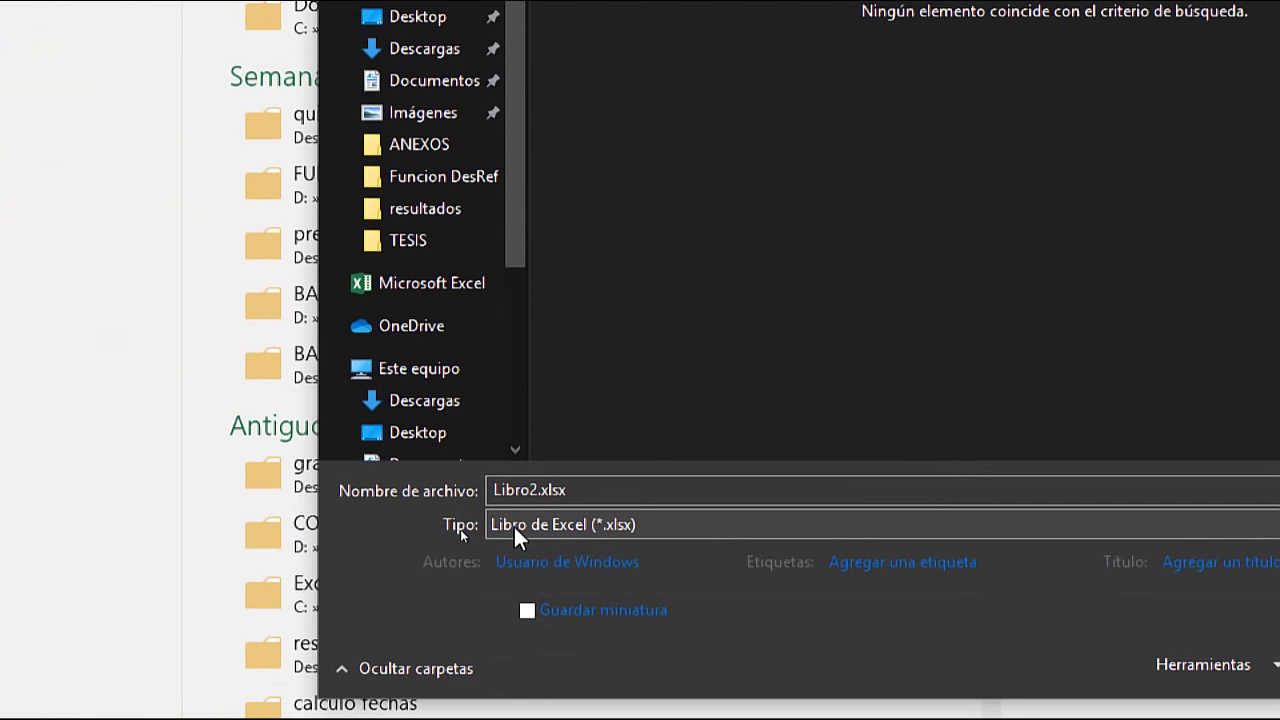
# - Save it as a macro-enabled workbook (*.xlsm) named prueba
pyautogui.click(513, 524)
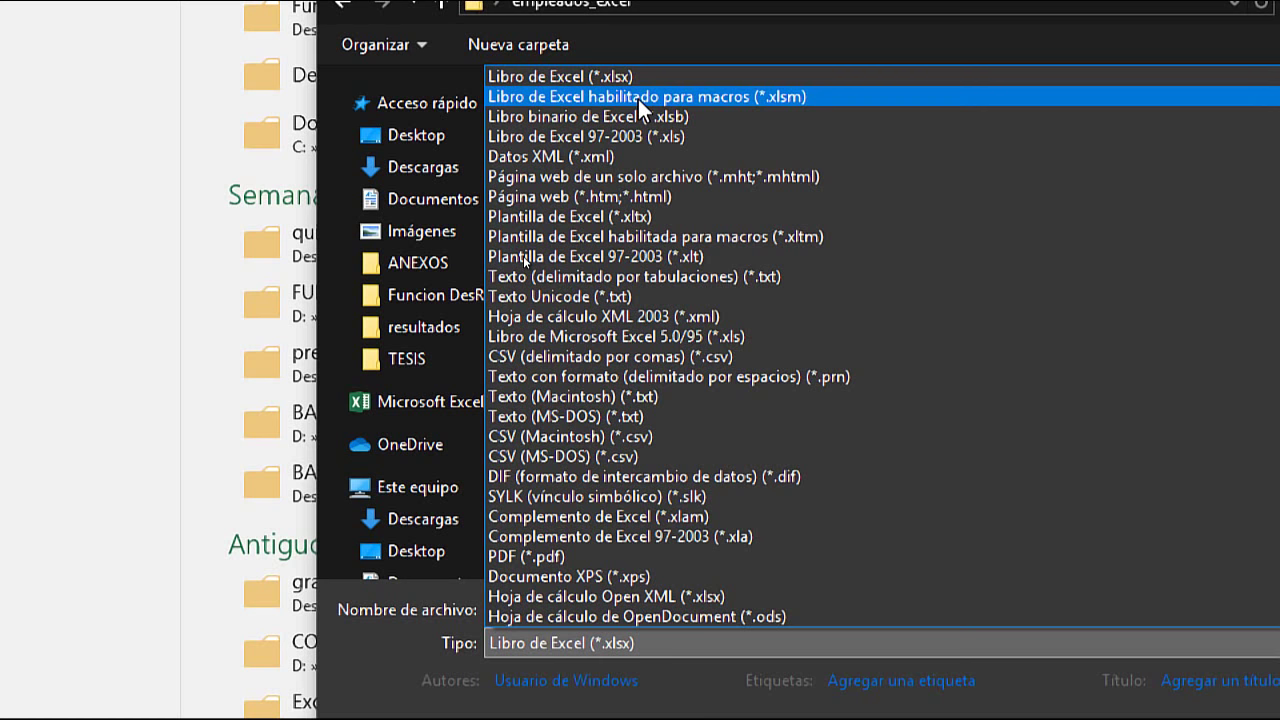
pyautogui.click(638, 99)
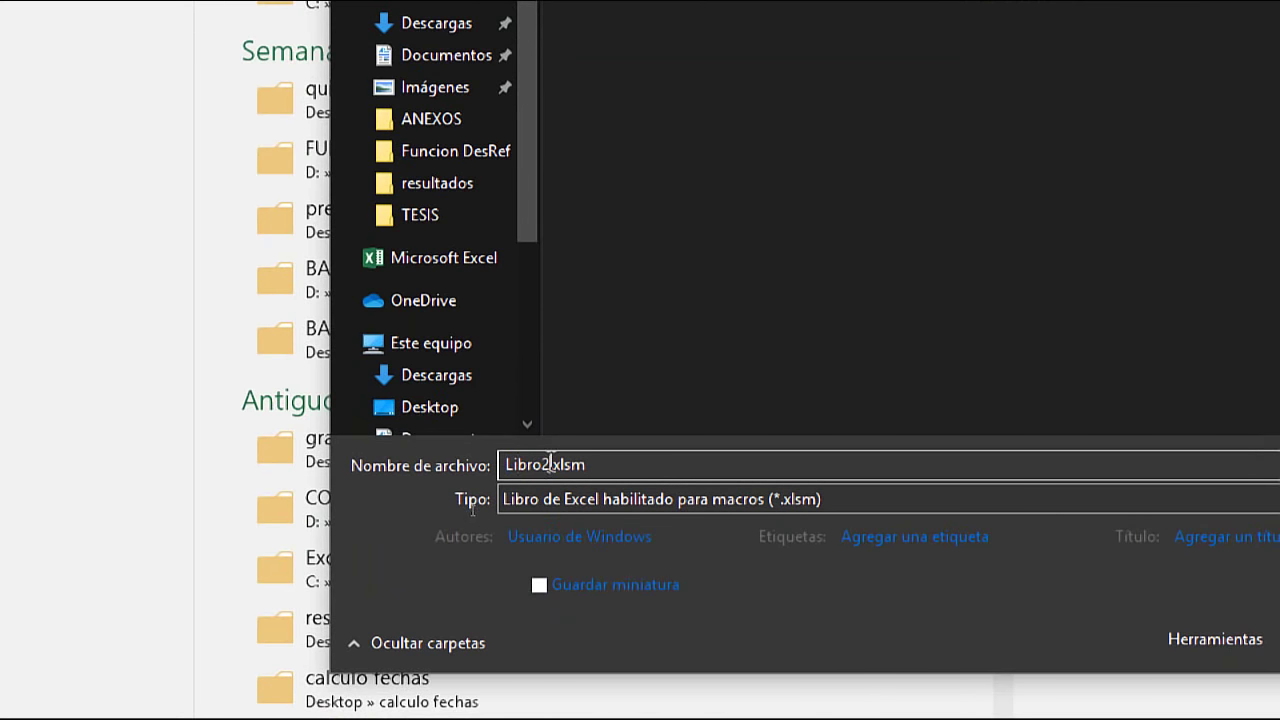
pyautogui.doubleClick(538, 465)
pyautogui.write('prueba')
pyautogui.press('Return')
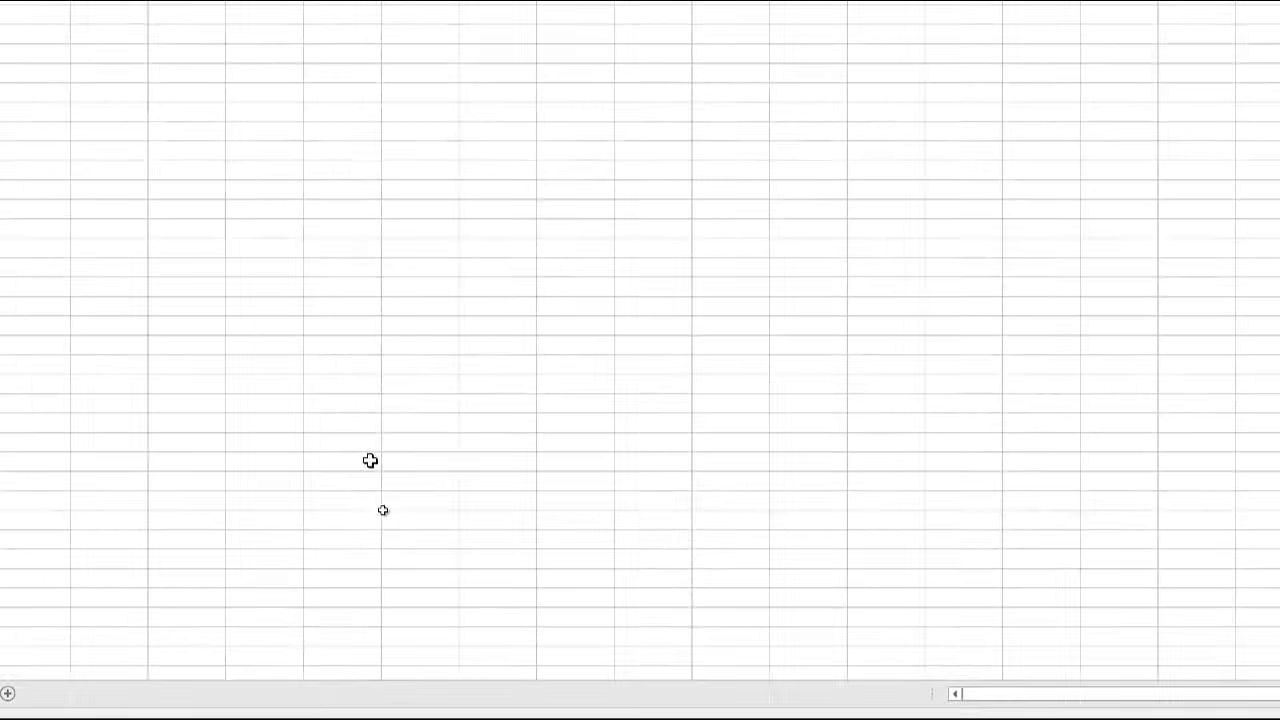
pyautogui.moveTo(277, 707)
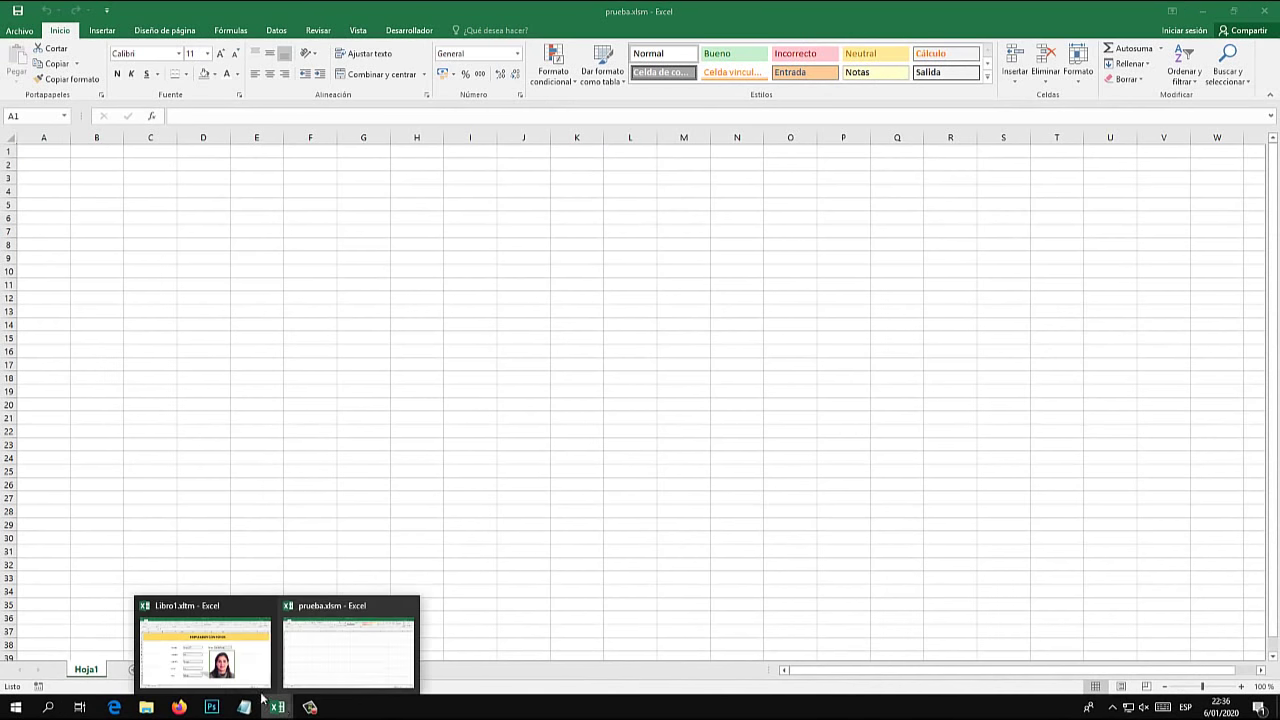
# - Copy the employee table from Libro1's Hoja1, starting at the Código header
pyautogui.click(236, 668)
pyautogui.click(86, 669)
pyautogui.click(544, 365)
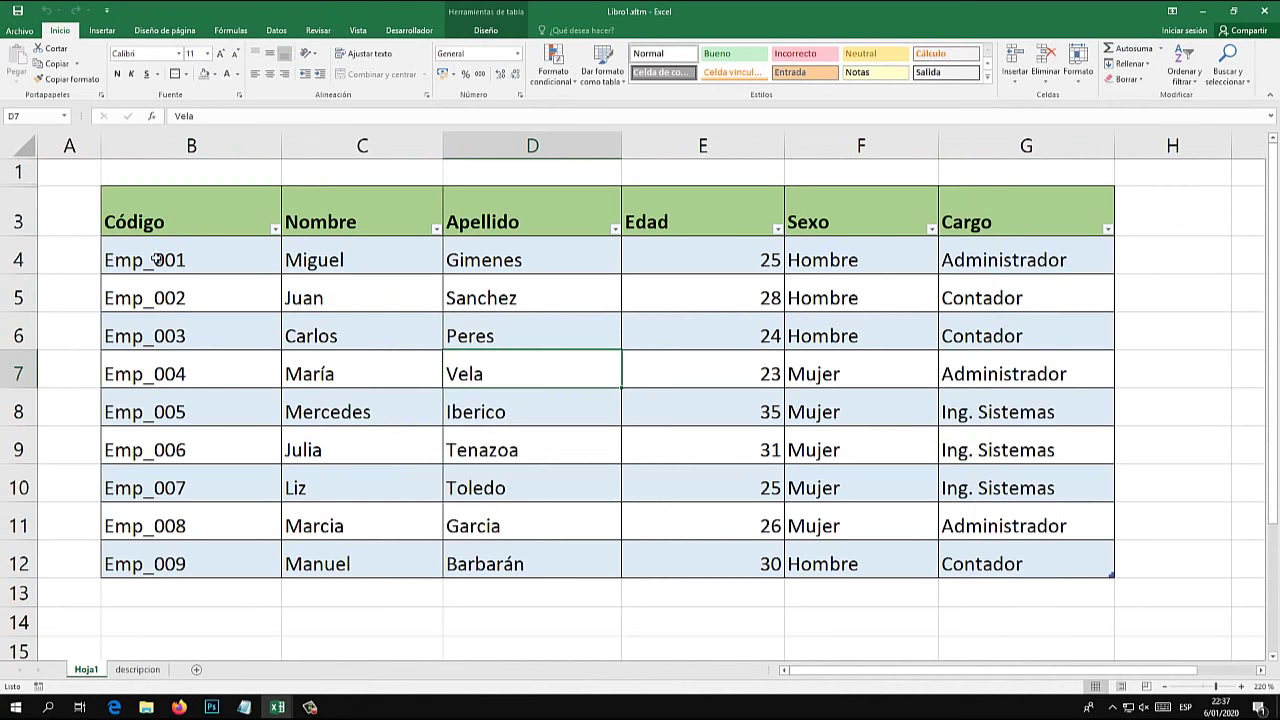
pyautogui.moveTo(216, 222)
pyautogui.mouseDown()
pyautogui.moveTo(955, 525)
pyautogui.moveTo(970, 545)
pyautogui.mouseUp()
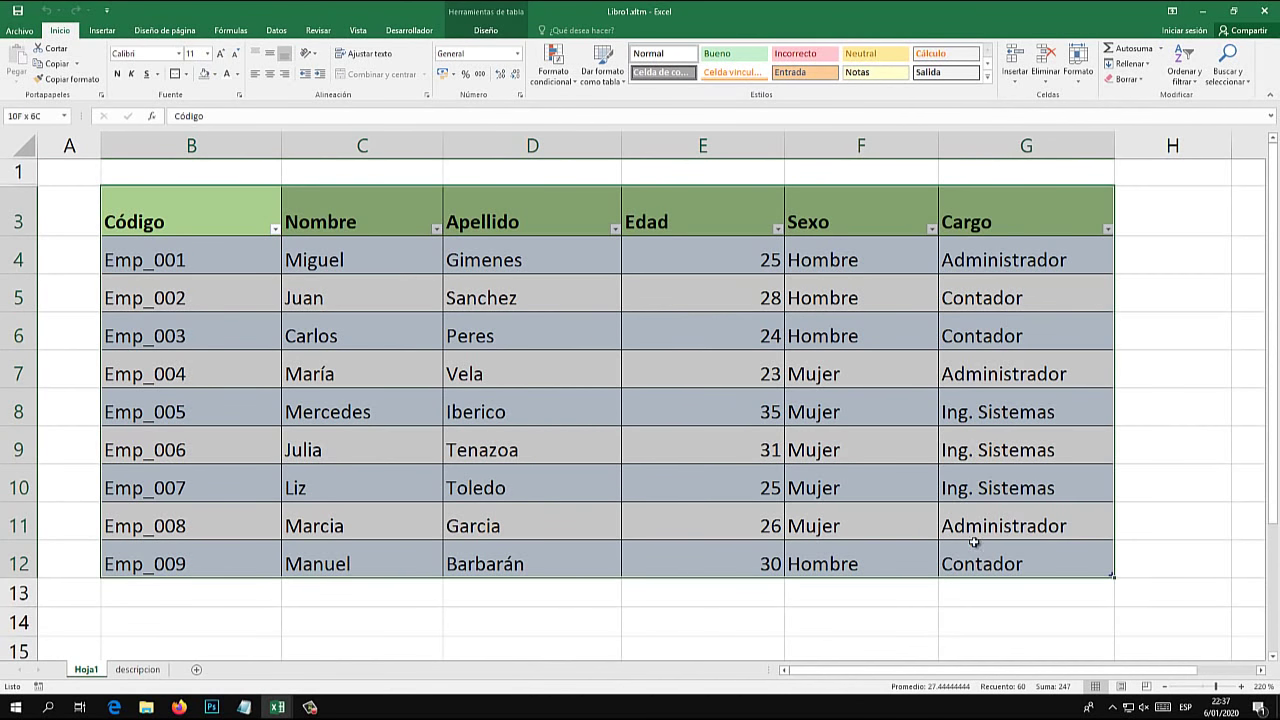
pyautogui.rightClick(737, 409)
pyautogui.click(771, 118)
pyautogui.moveTo(277, 707)
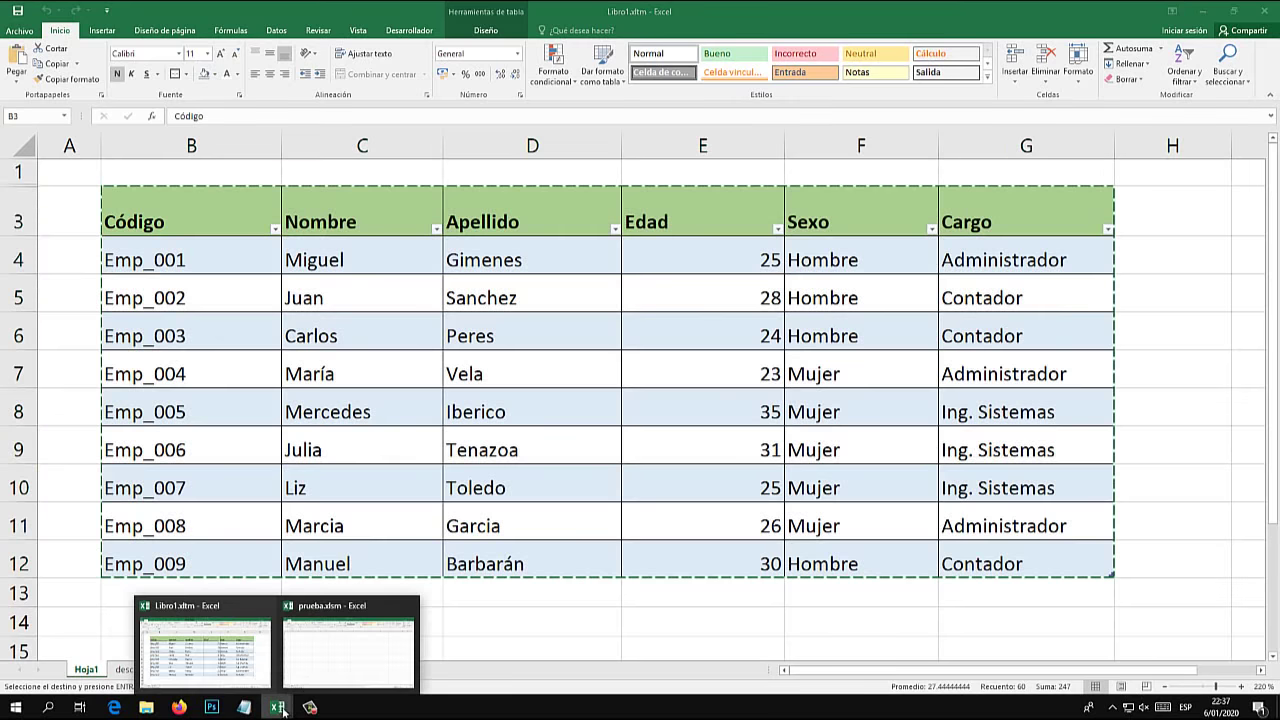
# - Paste only the values into prueba's Hoja1 at cell B2
pyautogui.click(330, 650)
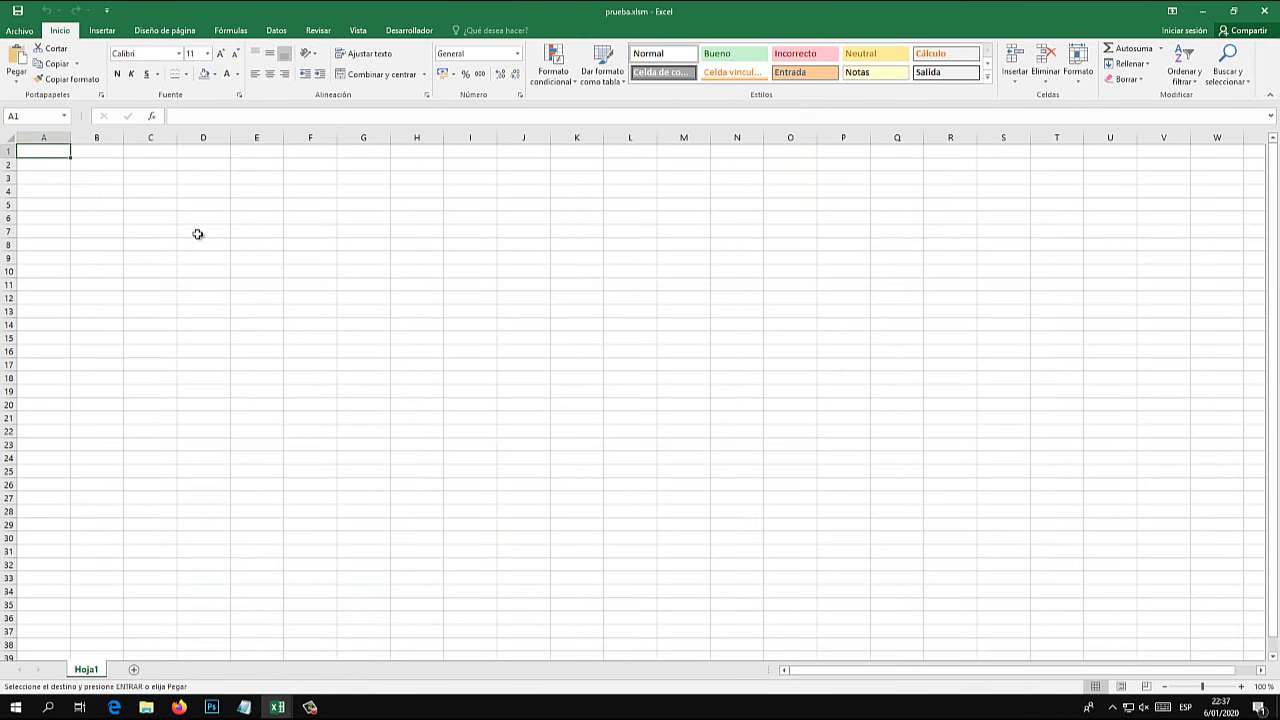
pyautogui.rightClick(85, 164)
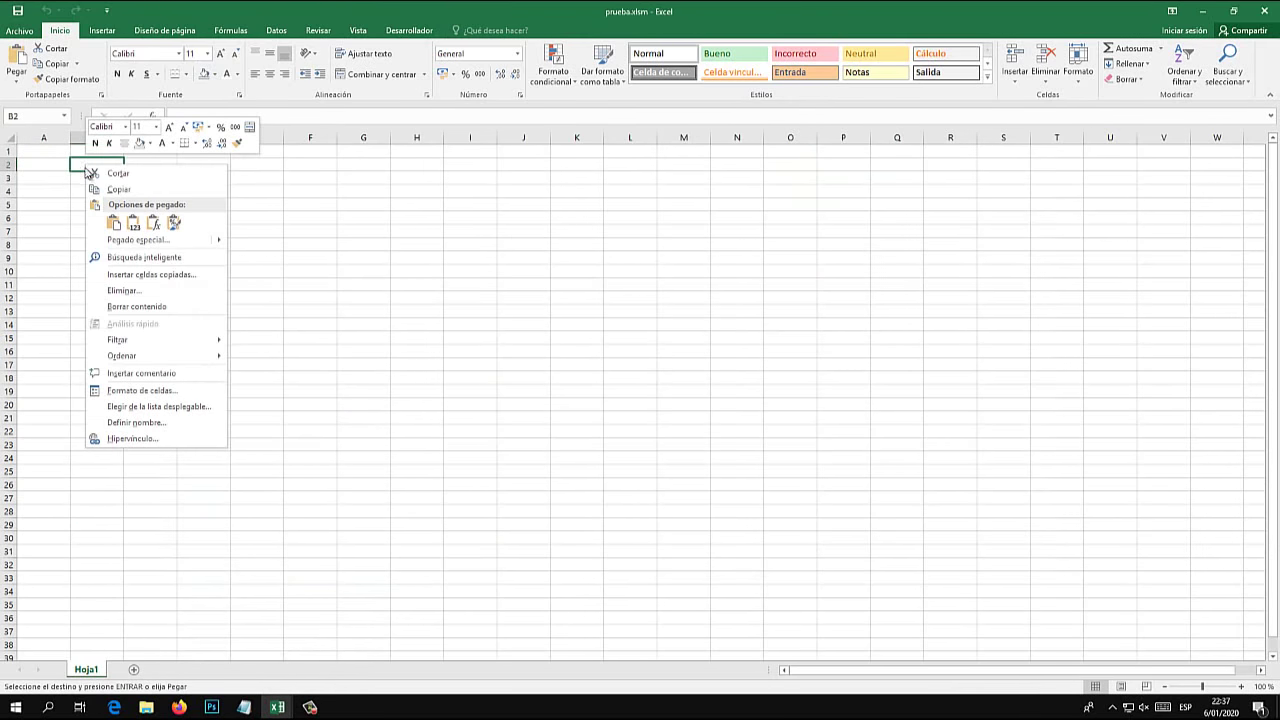
pyautogui.moveTo(137, 240)
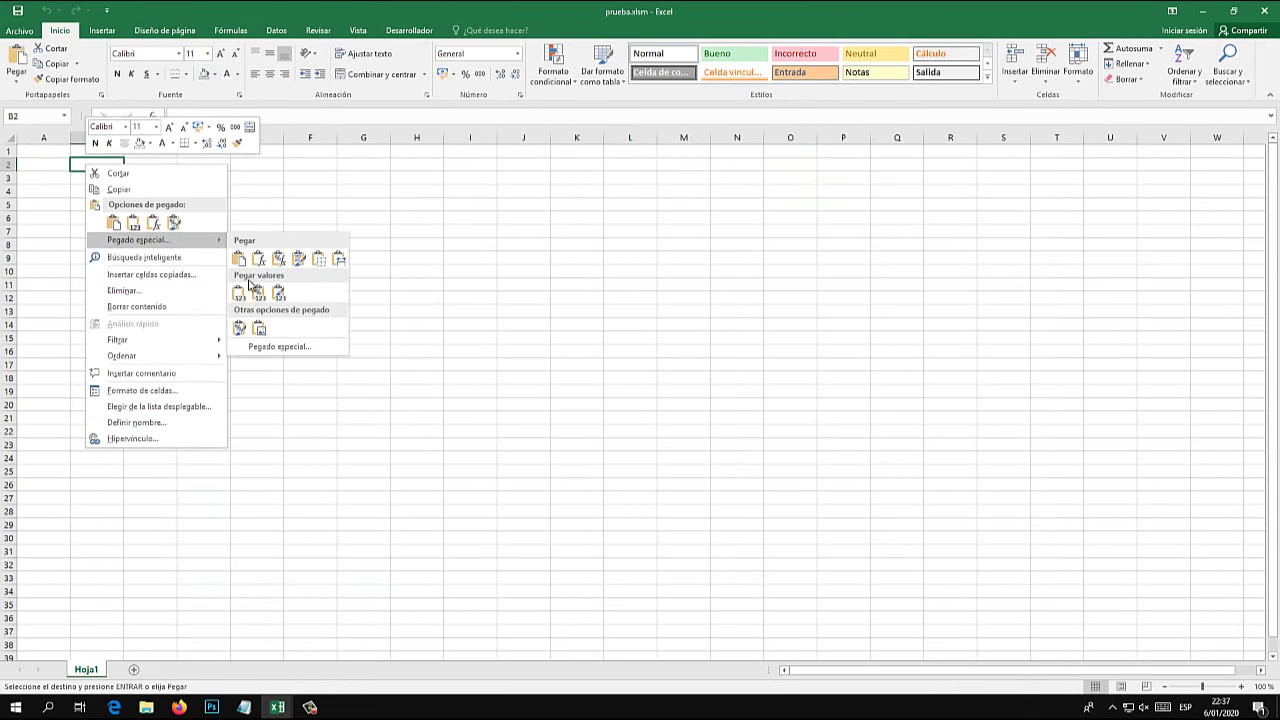
pyautogui.click(240, 294)
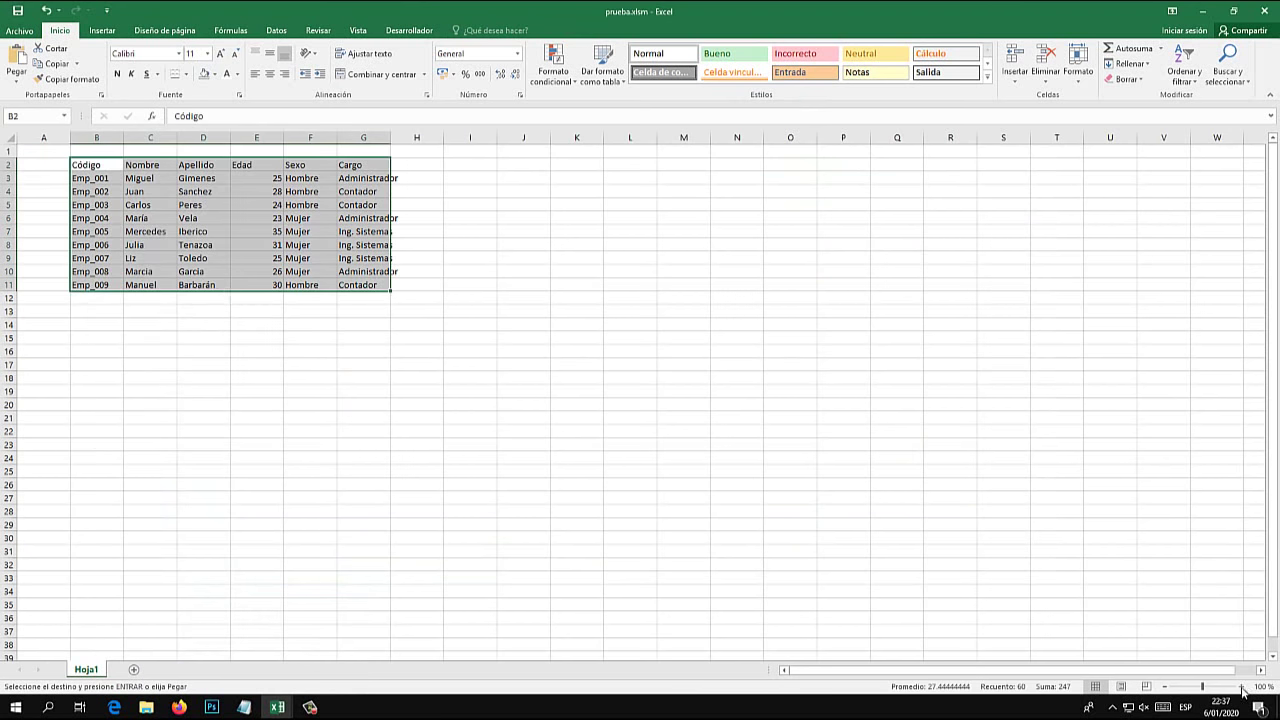
# - Set the pasted table's font size to 16
pyautogui.keyDown('ctrl'); pyautogui.scroll(6, 400, 300); pyautogui.keyUp('ctrl')
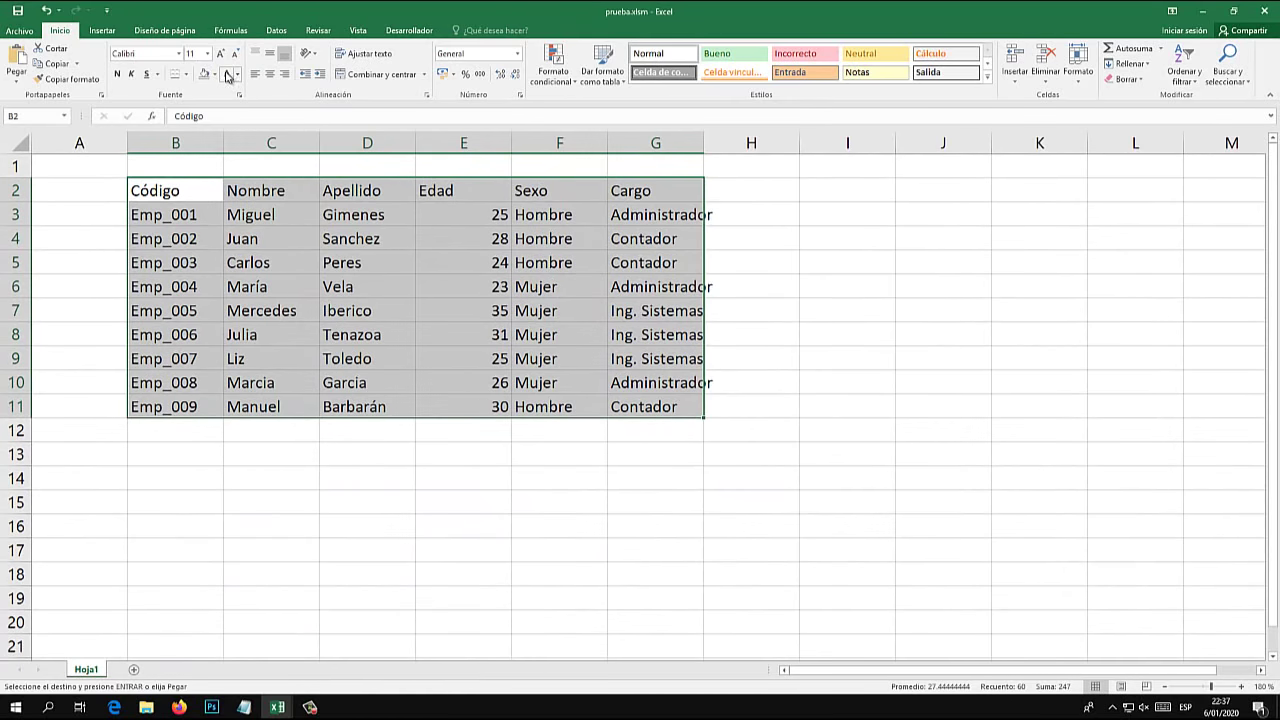
pyautogui.click(222, 57)
pyautogui.click(222, 57)
pyautogui.click(222, 57)
pyautogui.click(222, 57)
pyautogui.click(222, 57)
pyautogui.click(222, 57)
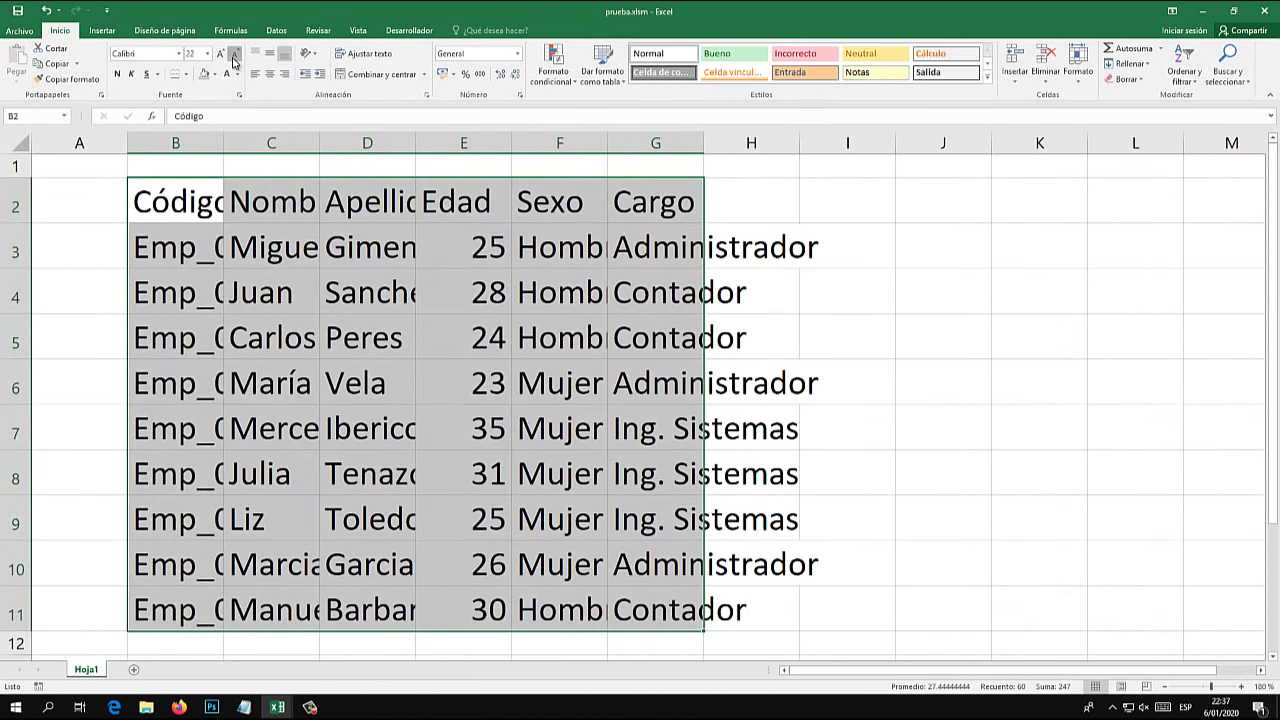
pyautogui.click(234, 53)
pyautogui.click(234, 53)
pyautogui.click(234, 53)
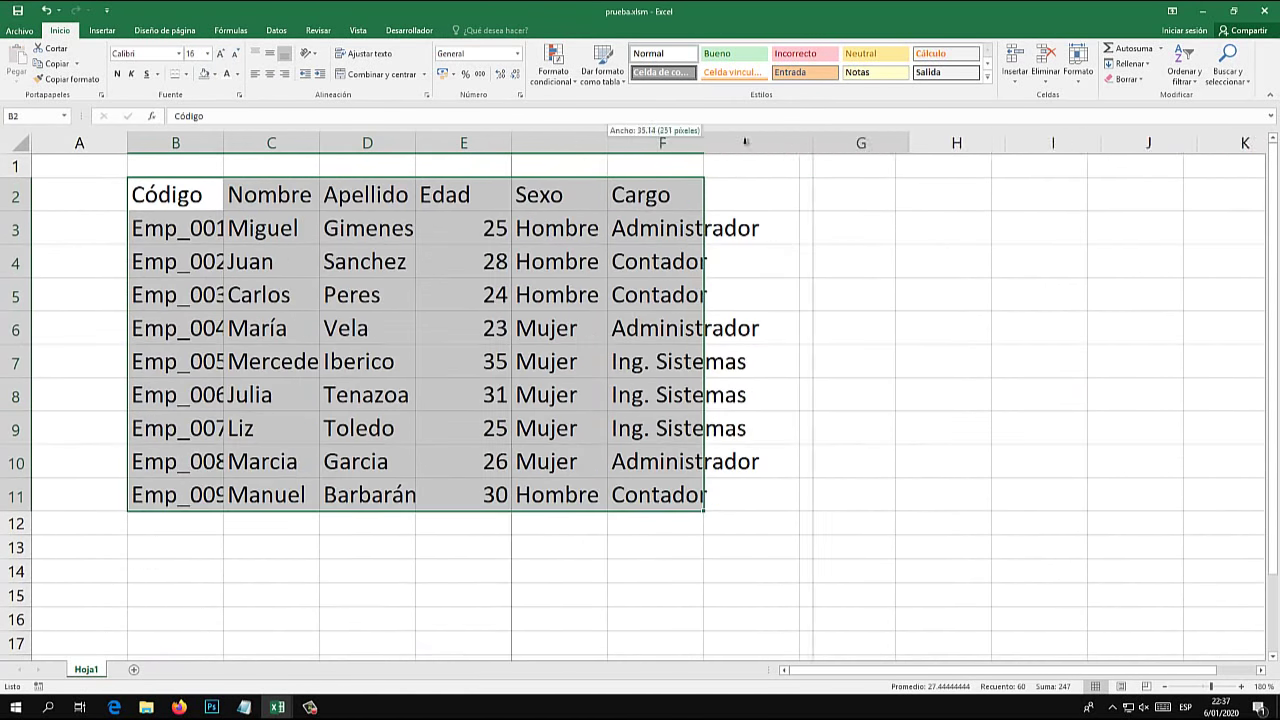
# - Resize columns B through F to fit the codes, names, surnames and Sexo values
pyautogui.moveTo(607, 146); pyautogui.dragTo(812, 146)
pyautogui.moveTo(511, 146); pyautogui.dragTo(699, 146)
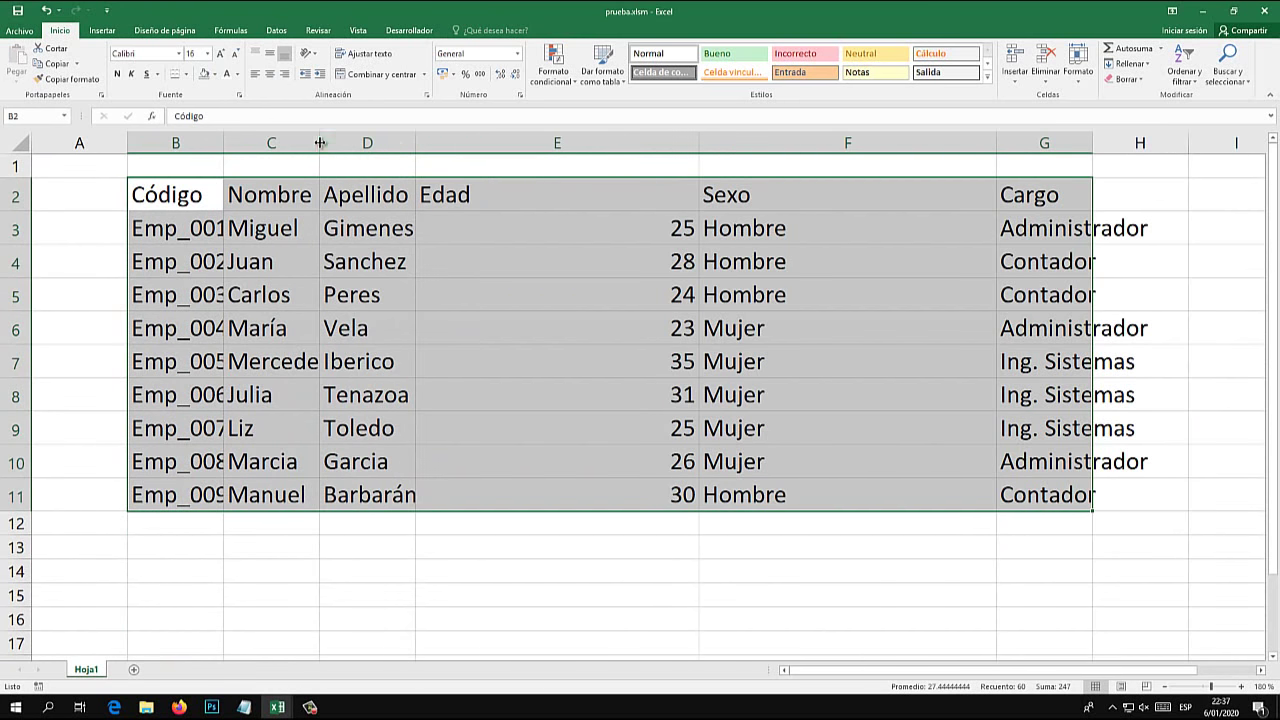
pyautogui.moveTo(320, 143); pyautogui.dragTo(446, 143)
pyautogui.moveTo(224, 143); pyautogui.dragTo(305, 141)
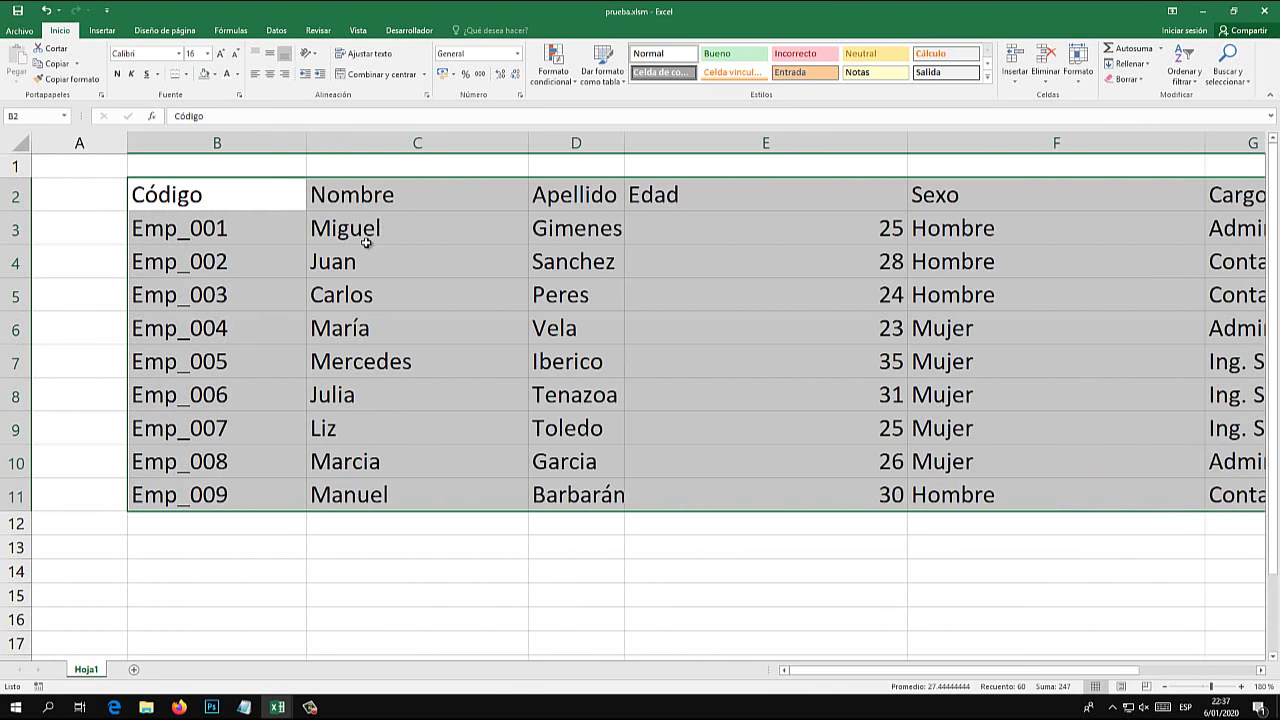
pyautogui.click(842, 385)
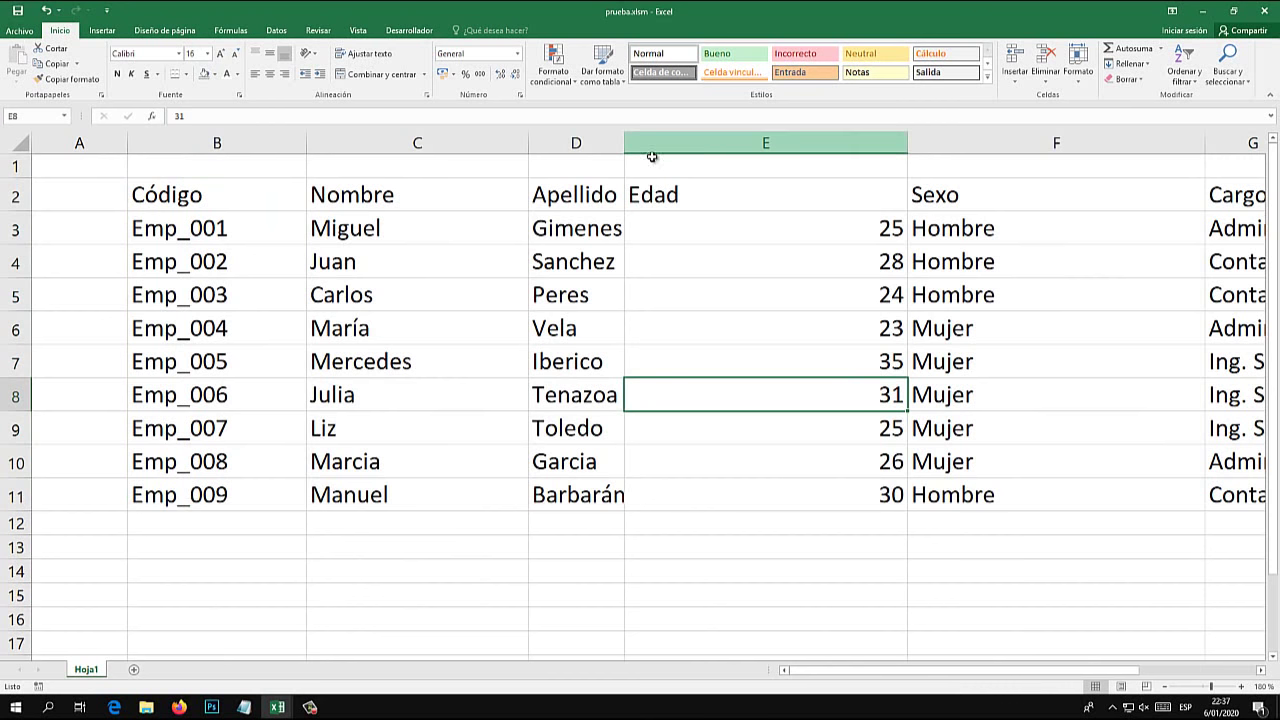
pyautogui.moveTo(626, 143); pyautogui.dragTo(680, 143)
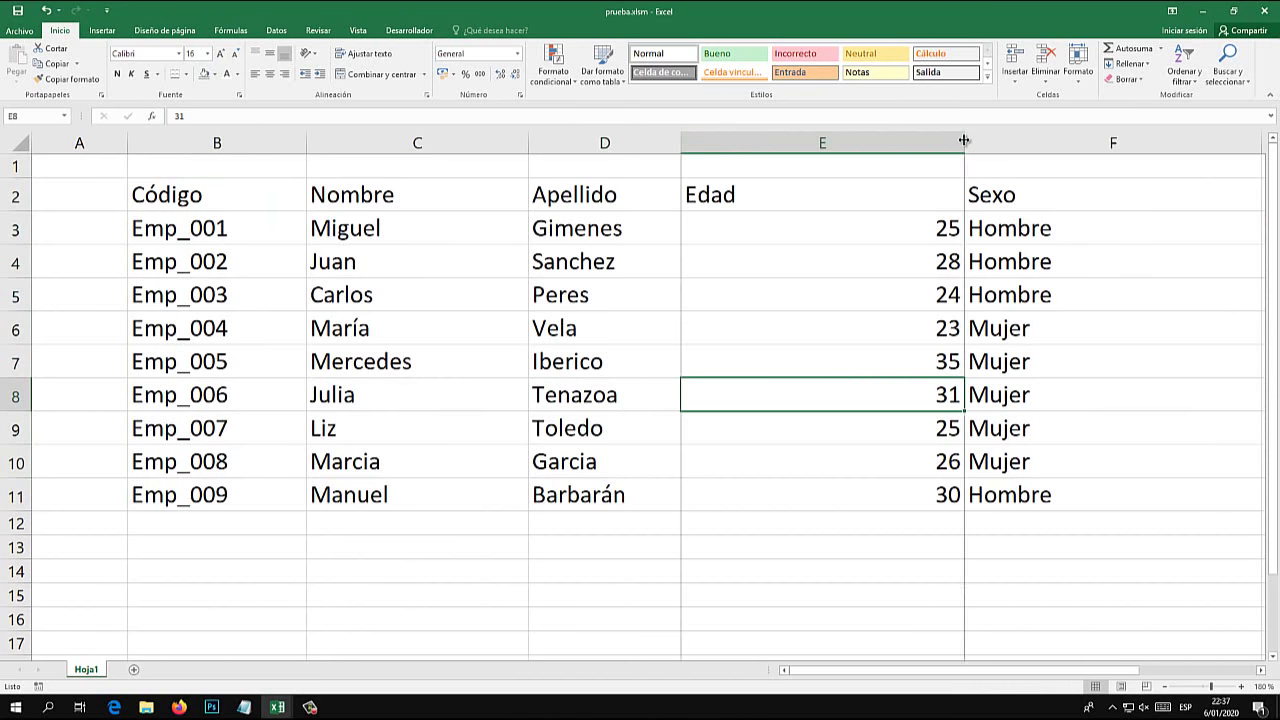
pyautogui.moveTo(964, 143); pyautogui.dragTo(846, 143)
pyautogui.moveTo(1142, 143); pyautogui.dragTo(1053, 143)
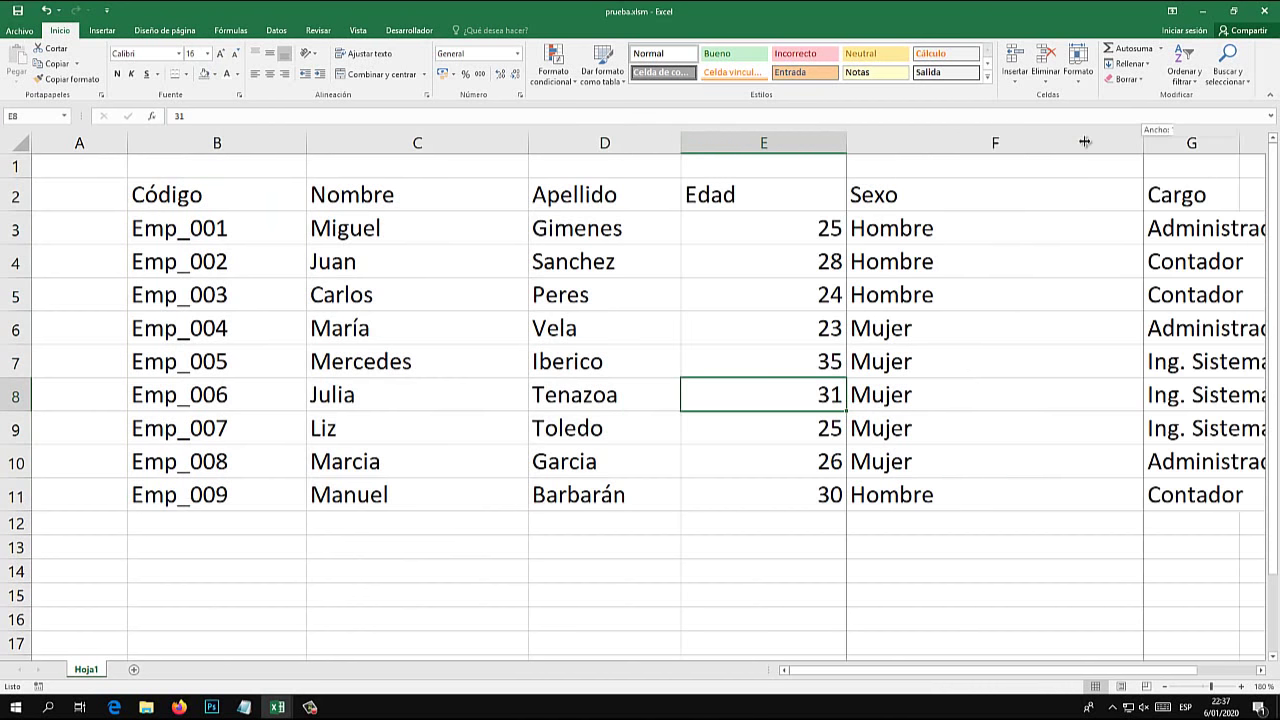
pyautogui.moveTo(1143, 143); pyautogui.dragTo(1206, 143)
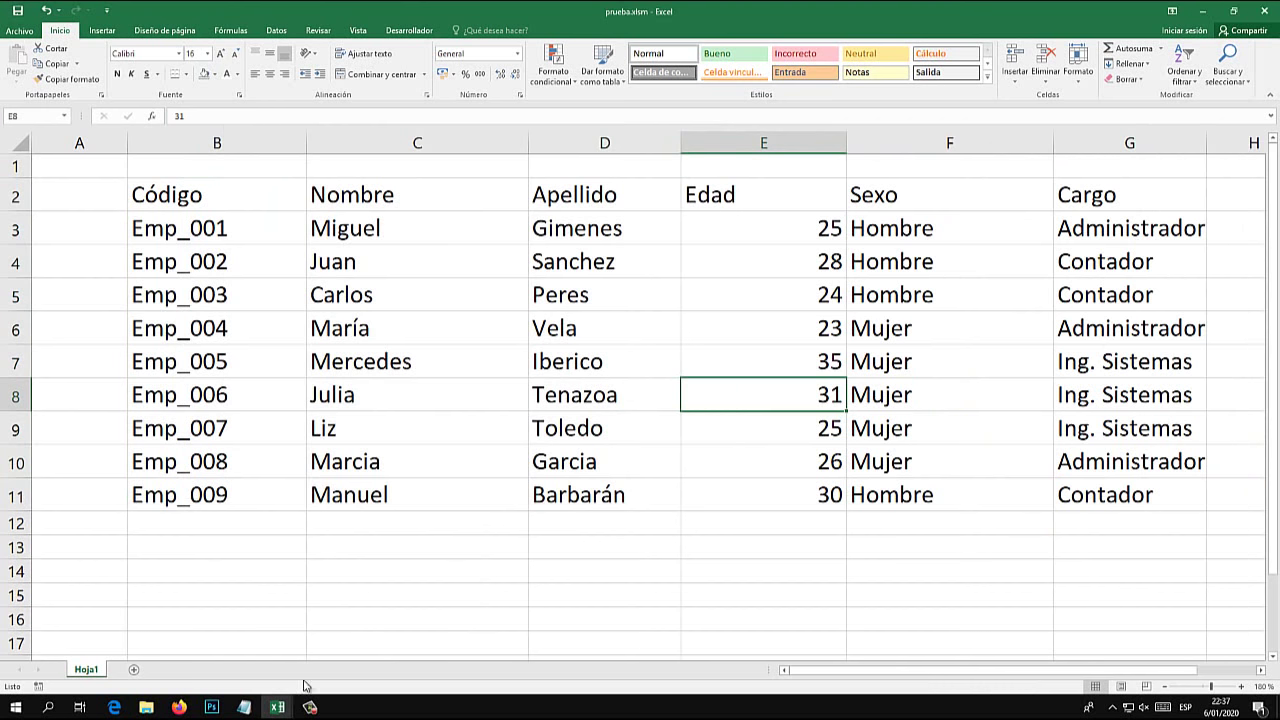
# - Close Libro1 without saving its changes
pyautogui.moveTo(277, 707)
pyautogui.click(259, 609)
pyautogui.click(1264, 11)
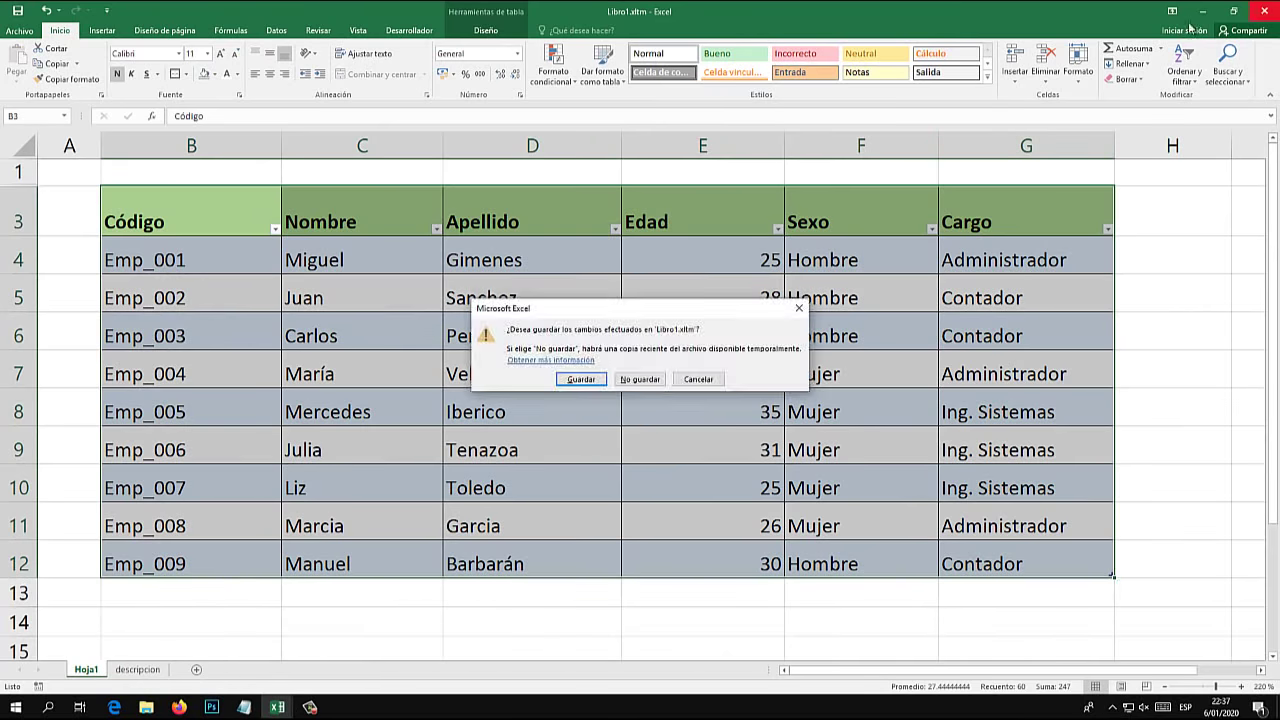
pyautogui.click(627, 378)
# - Fine-tune widths: narrow columns C and E, widen column G for Cargo
pyautogui.click(390, 358)
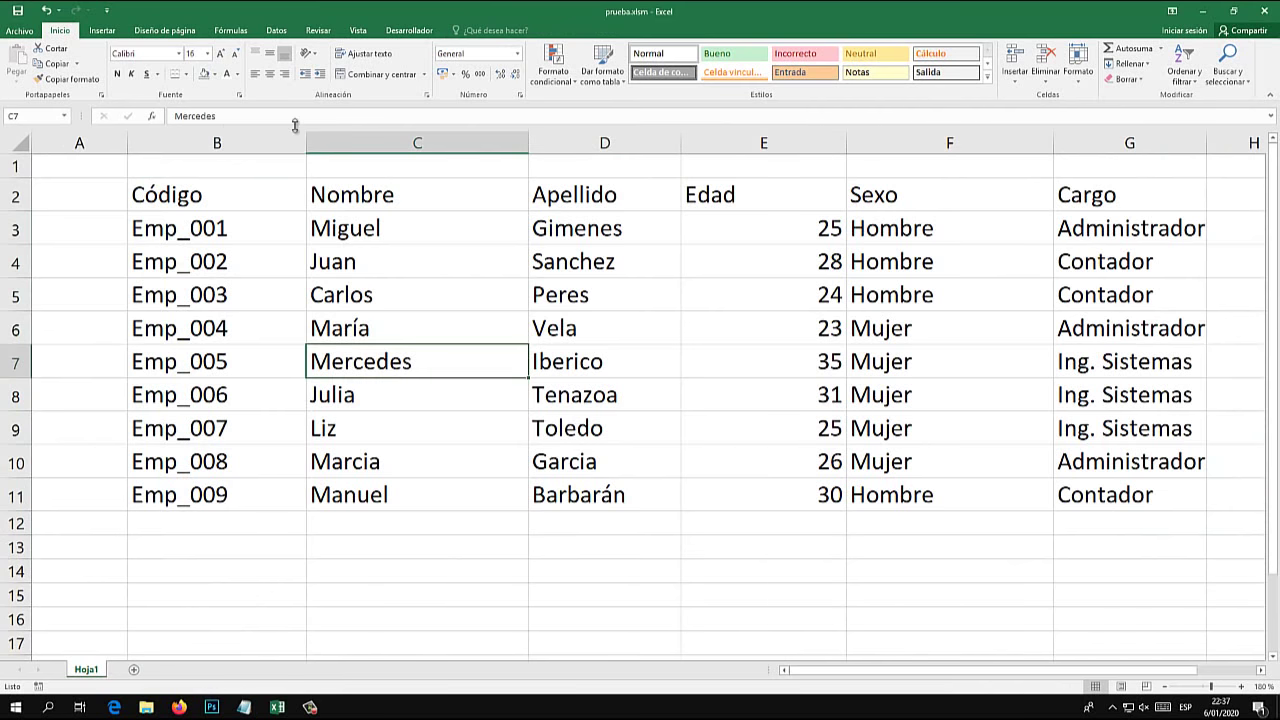
pyautogui.moveTo(525, 140); pyautogui.dragTo(478, 139)
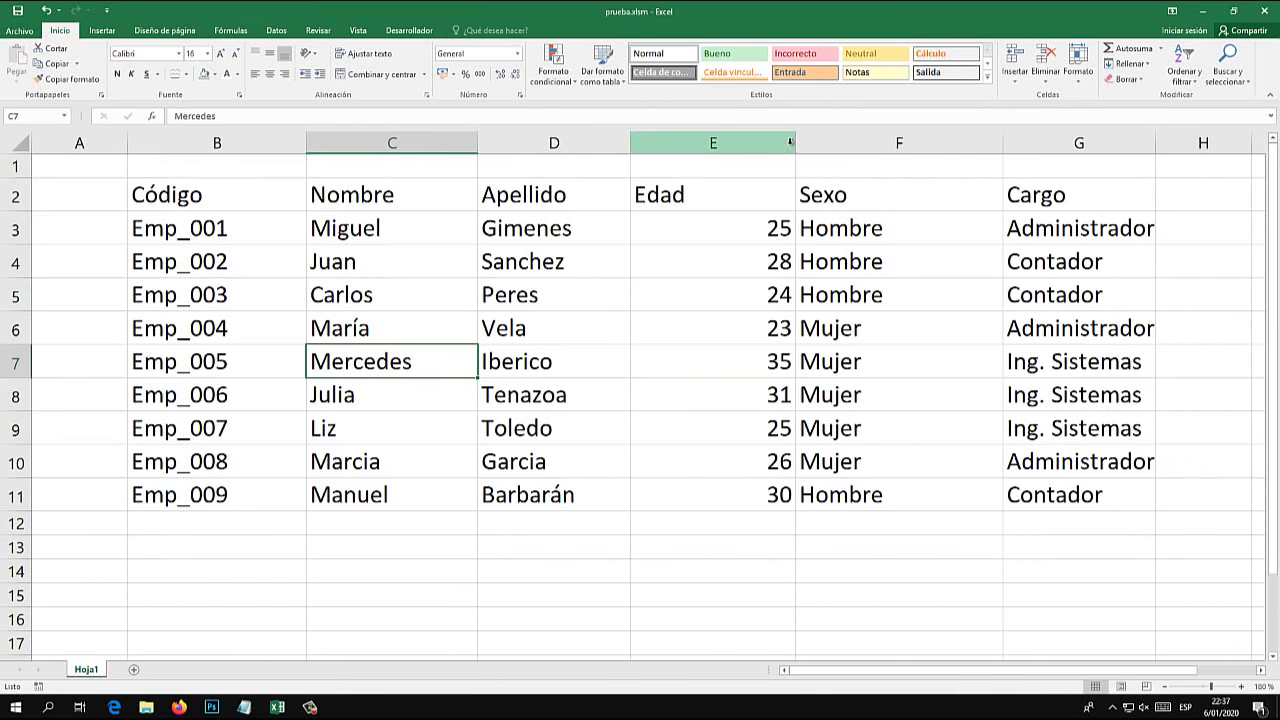
pyautogui.moveTo(795, 144); pyautogui.dragTo(751, 144)
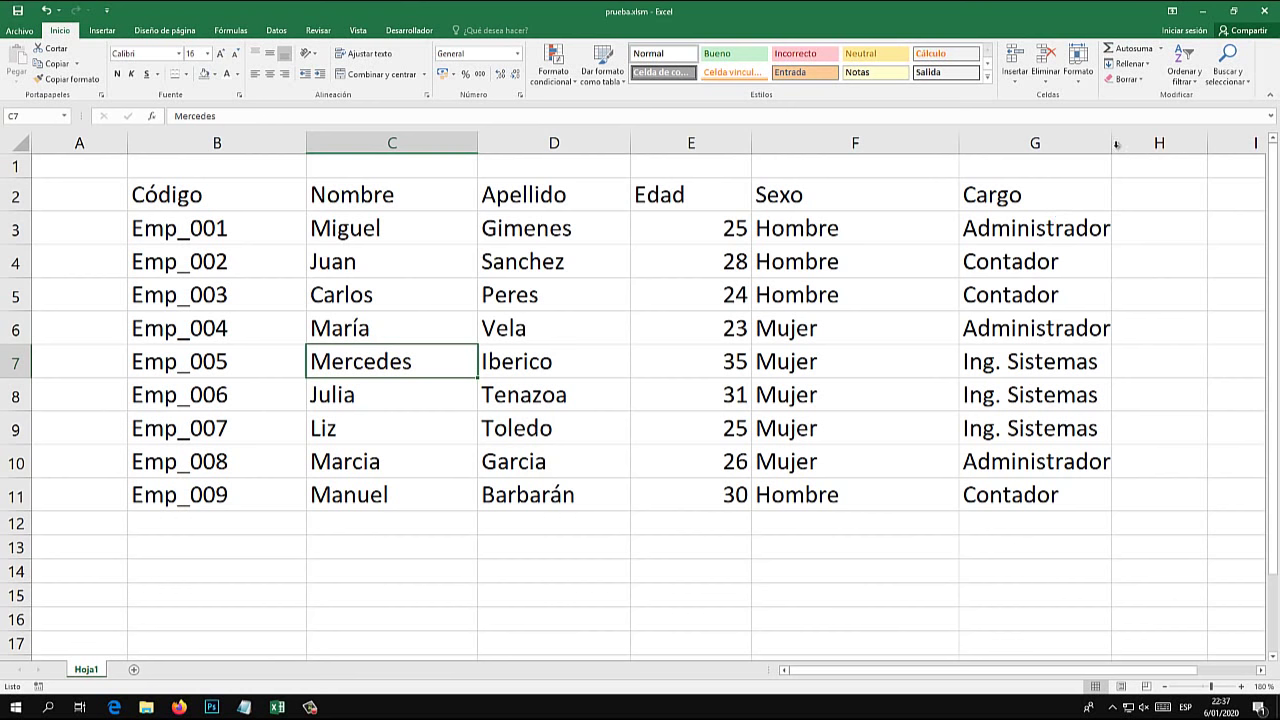
pyautogui.moveTo(1116, 145); pyautogui.dragTo(1168, 145)
pyautogui.moveTo(1110, 195)
pyautogui.mouseDown()
pyautogui.moveTo(583, 428)
pyautogui.moveTo(195, 495)
pyautogui.mouseUp()
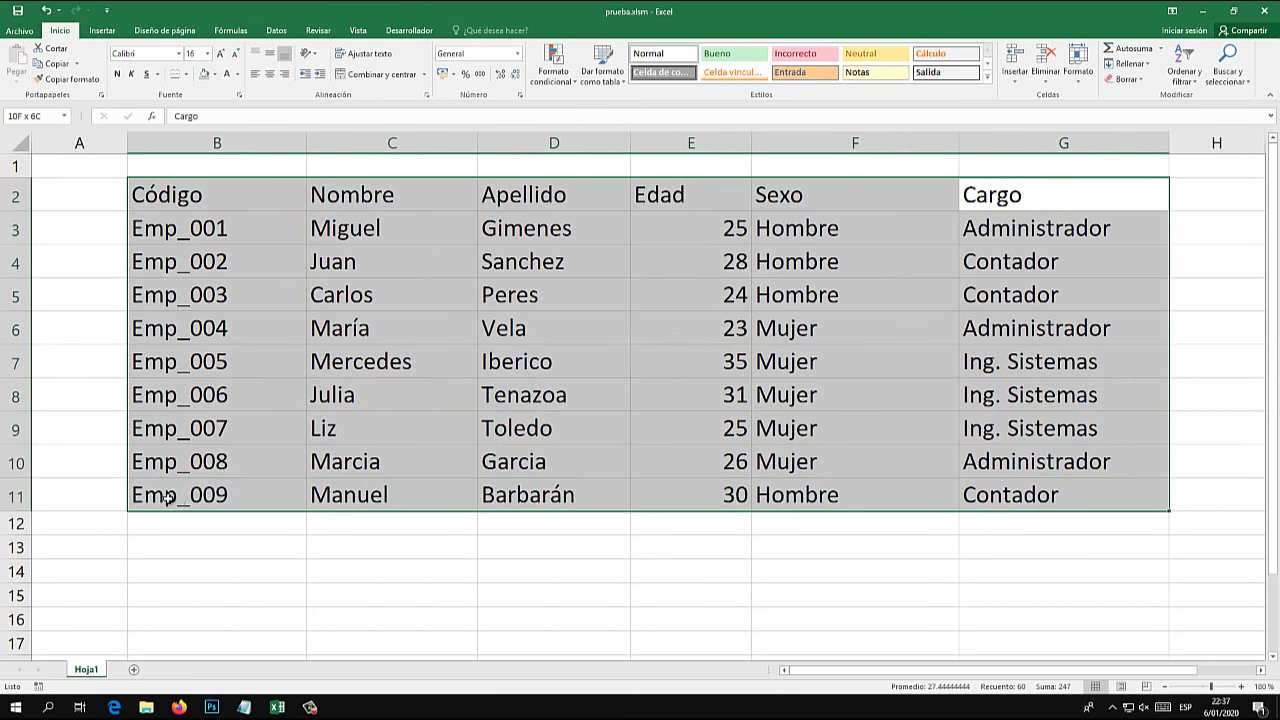
# - Apply All Borders to the table, narrow column A, and heighten header row 2
pyautogui.click(185, 78)
pyautogui.click(200, 173)
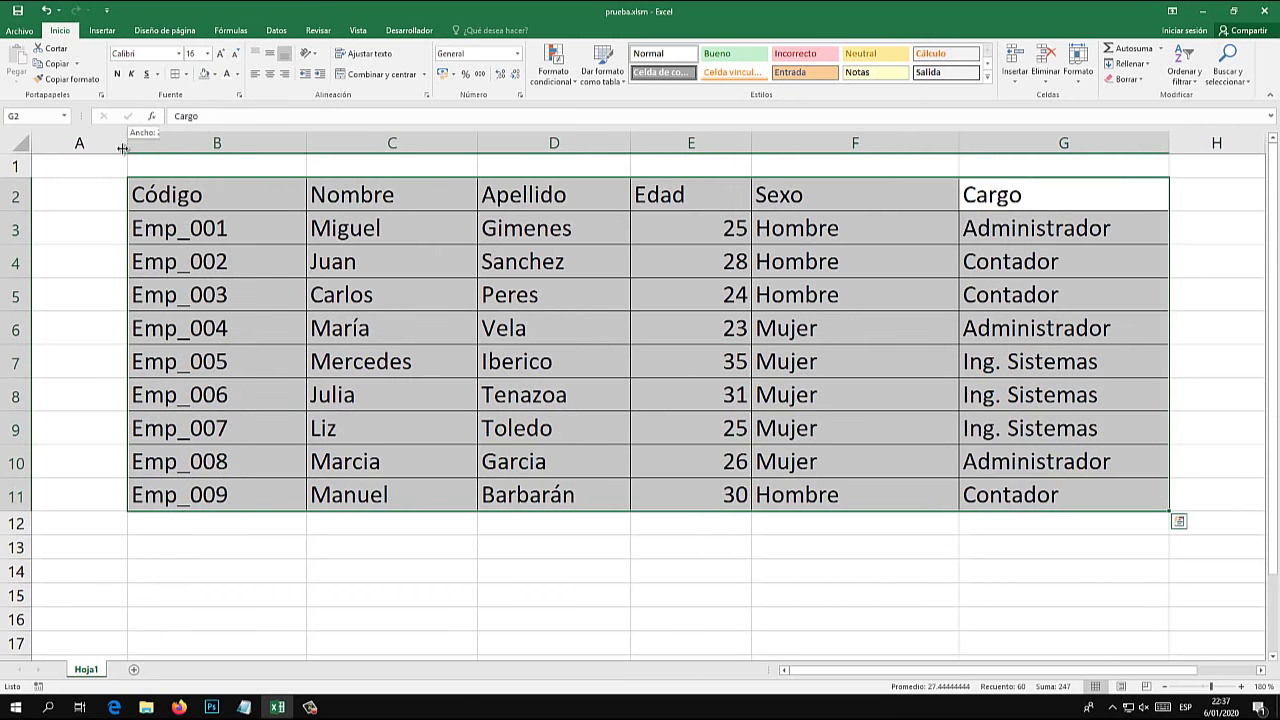
pyautogui.moveTo(122, 148); pyautogui.dragTo(88, 148)
pyautogui.moveTo(16, 211); pyautogui.dragTo(16, 246)
pyautogui.click(152, 284)
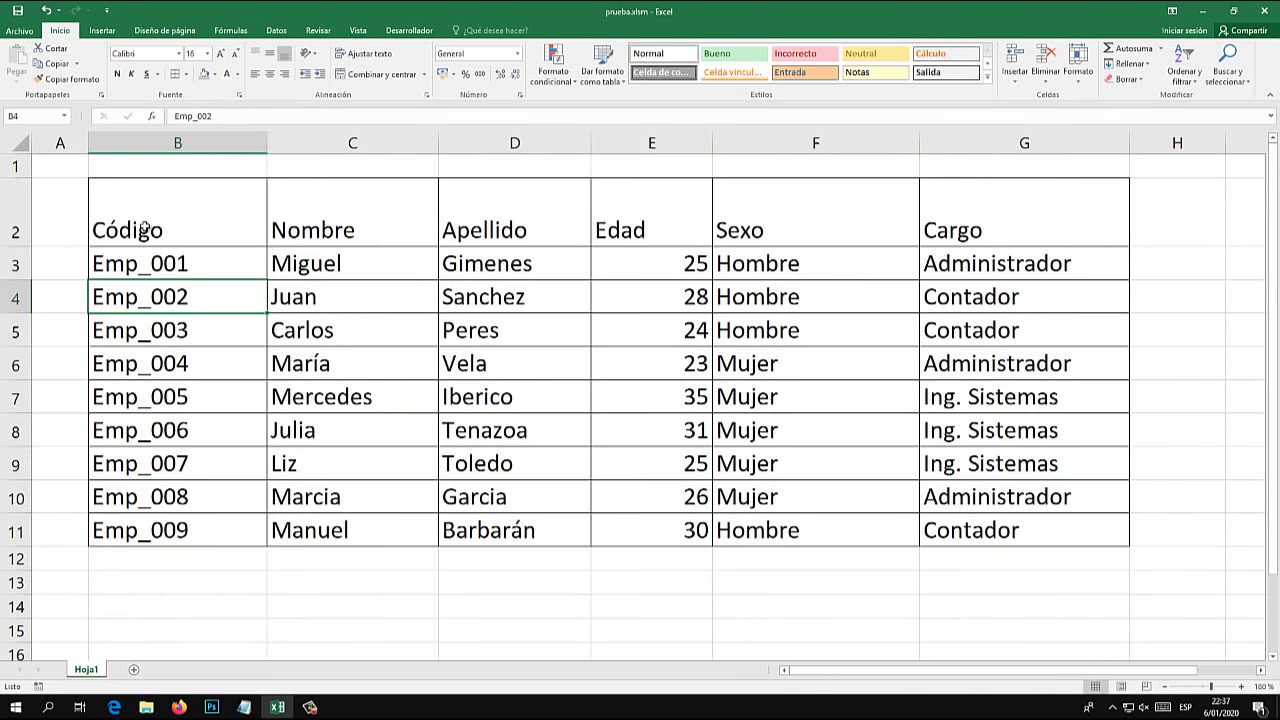
# - Give headers B2:G2 a light gold fill, bold 18-point text, middle alignment; select B2:G11
pyautogui.moveTo(143, 228); pyautogui.dragTo(945, 212)
pyautogui.click(213, 75)
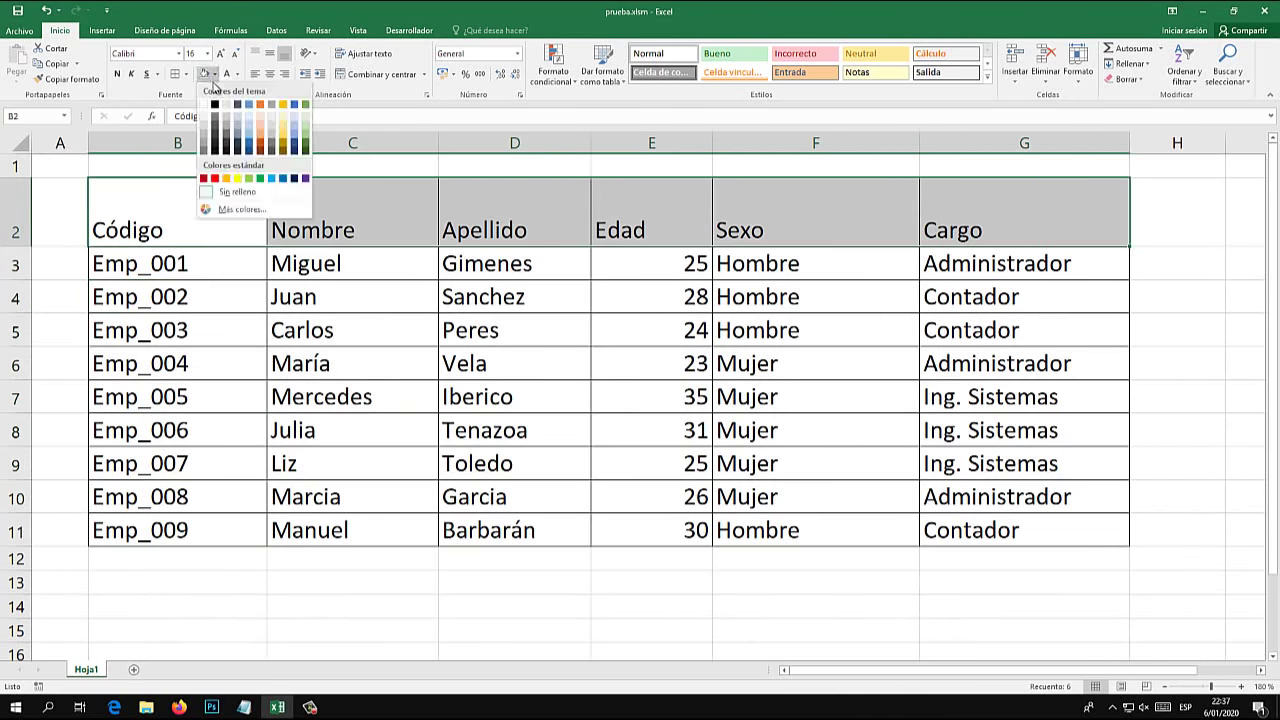
pyautogui.click(284, 129)
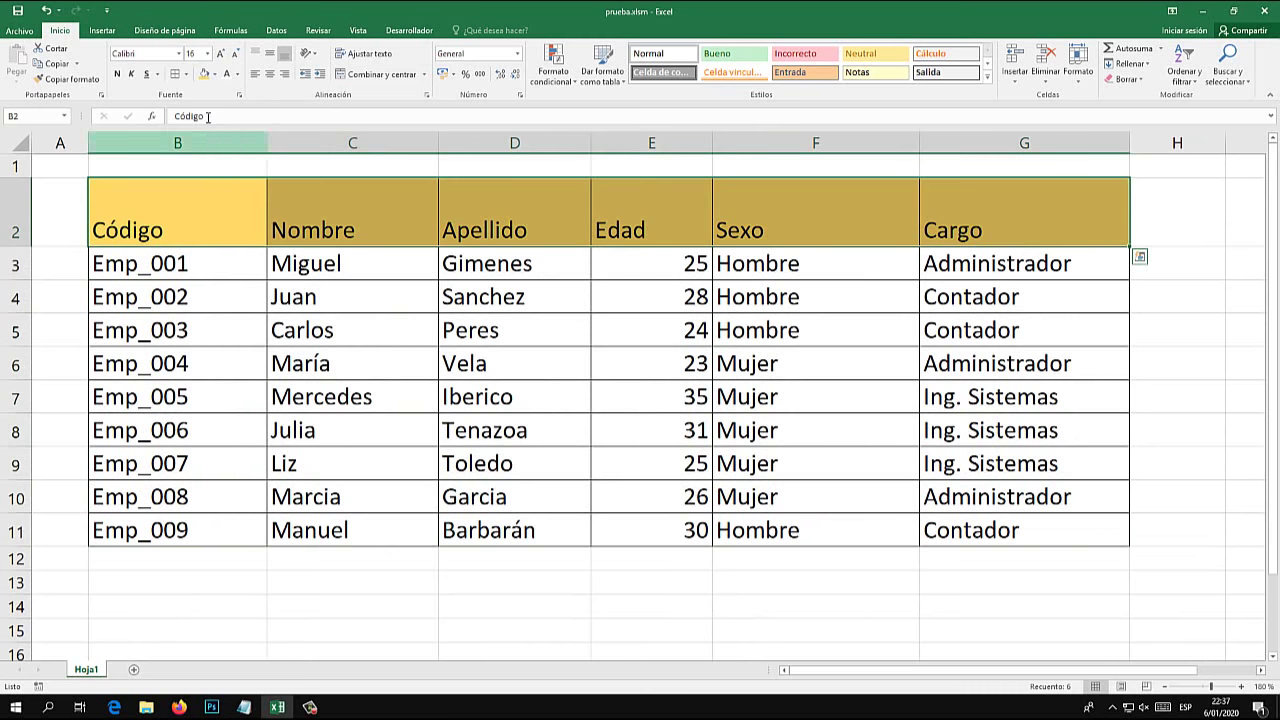
pyautogui.click(117, 74)
pyautogui.click(221, 53)
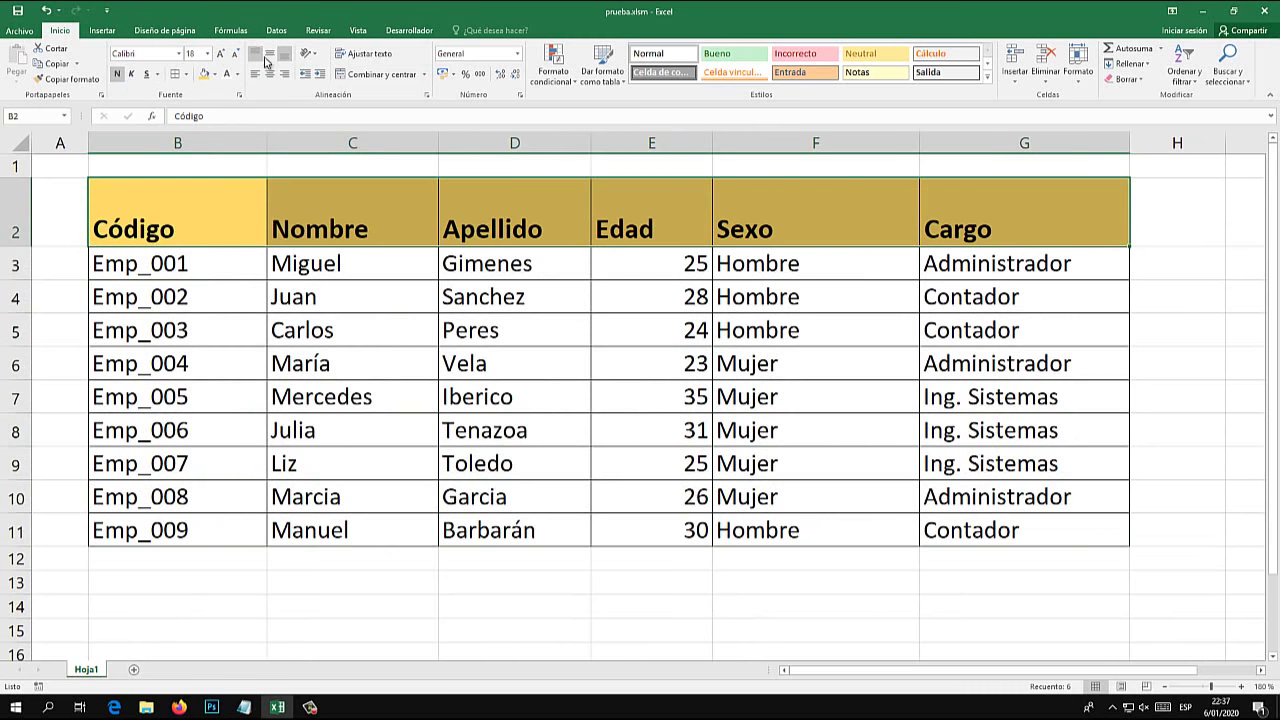
pyautogui.click(267, 56)
pyautogui.click(508, 357)
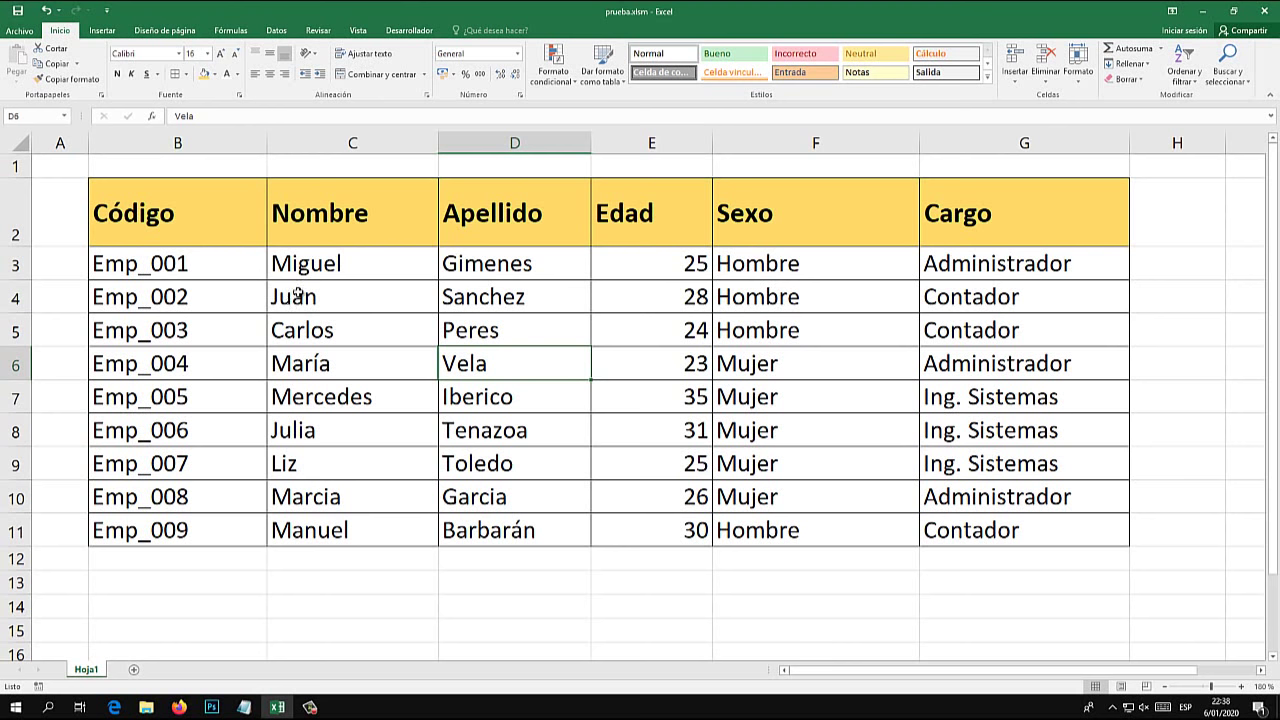
pyautogui.moveTo(146, 202); pyautogui.dragTo(1014, 531)
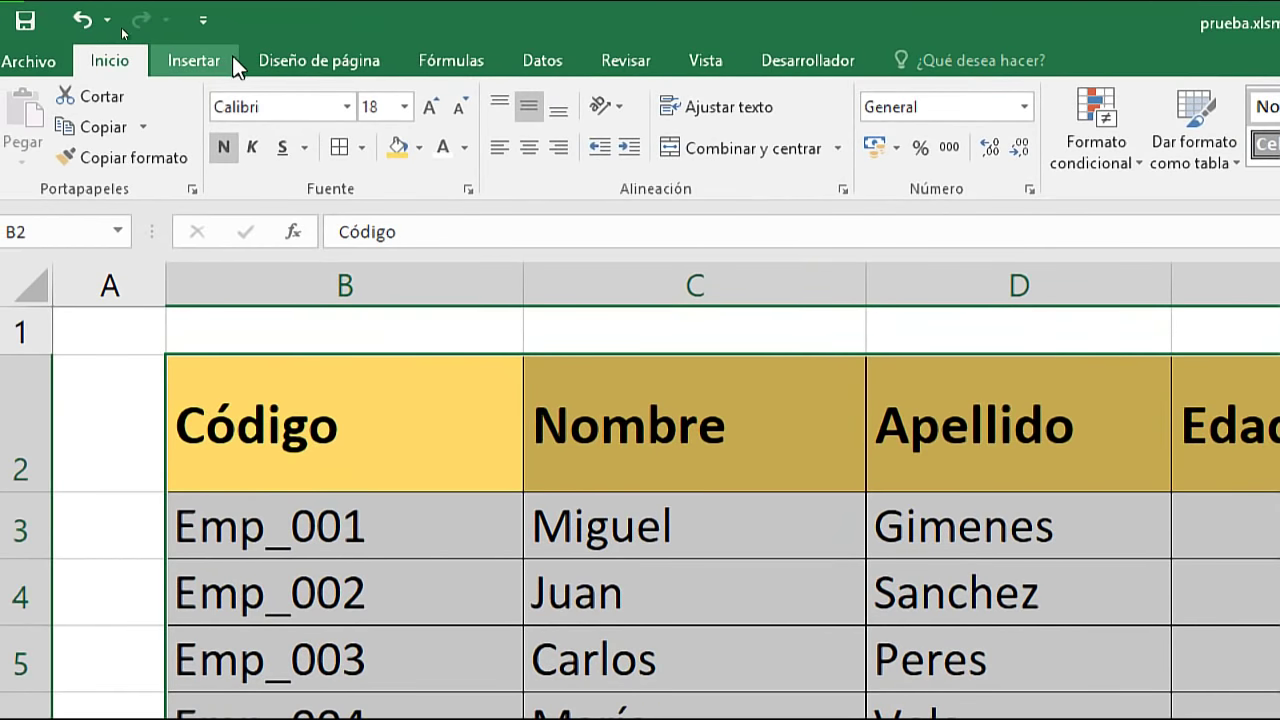
# - Convert B2:G11 into an Excel table with headers
pyautogui.click(104, 31)
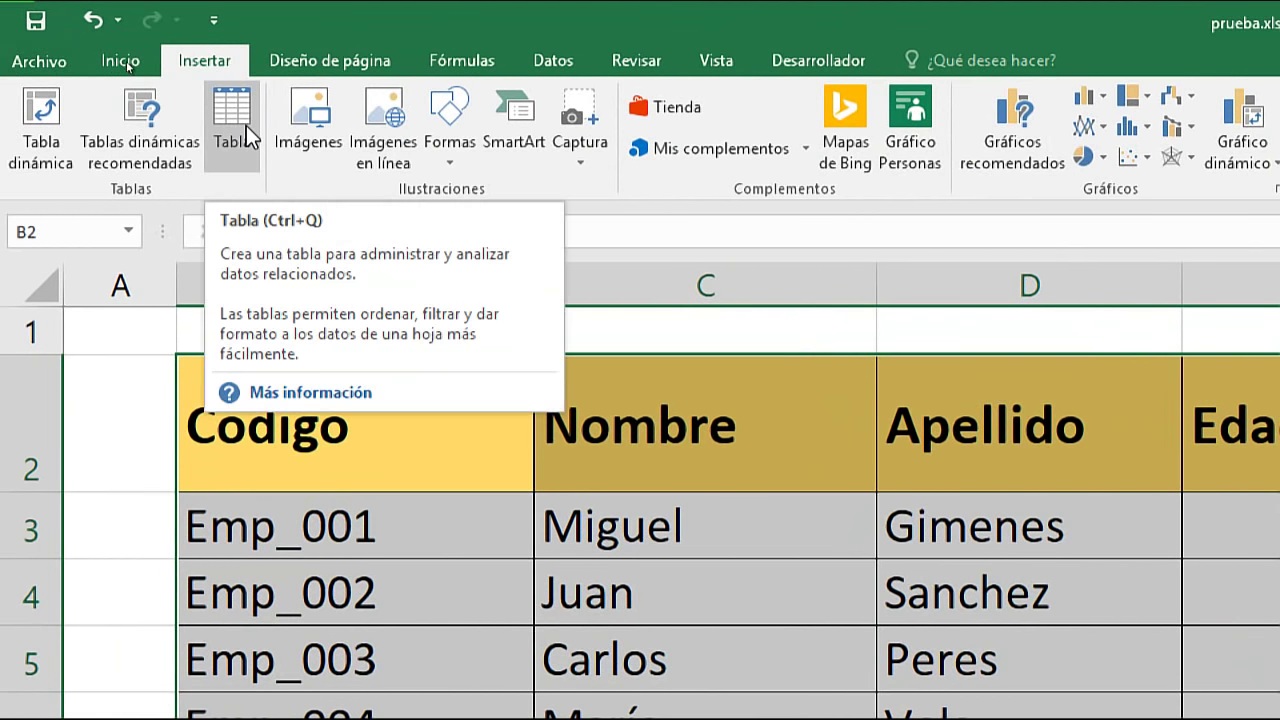
pyautogui.click(246, 125)
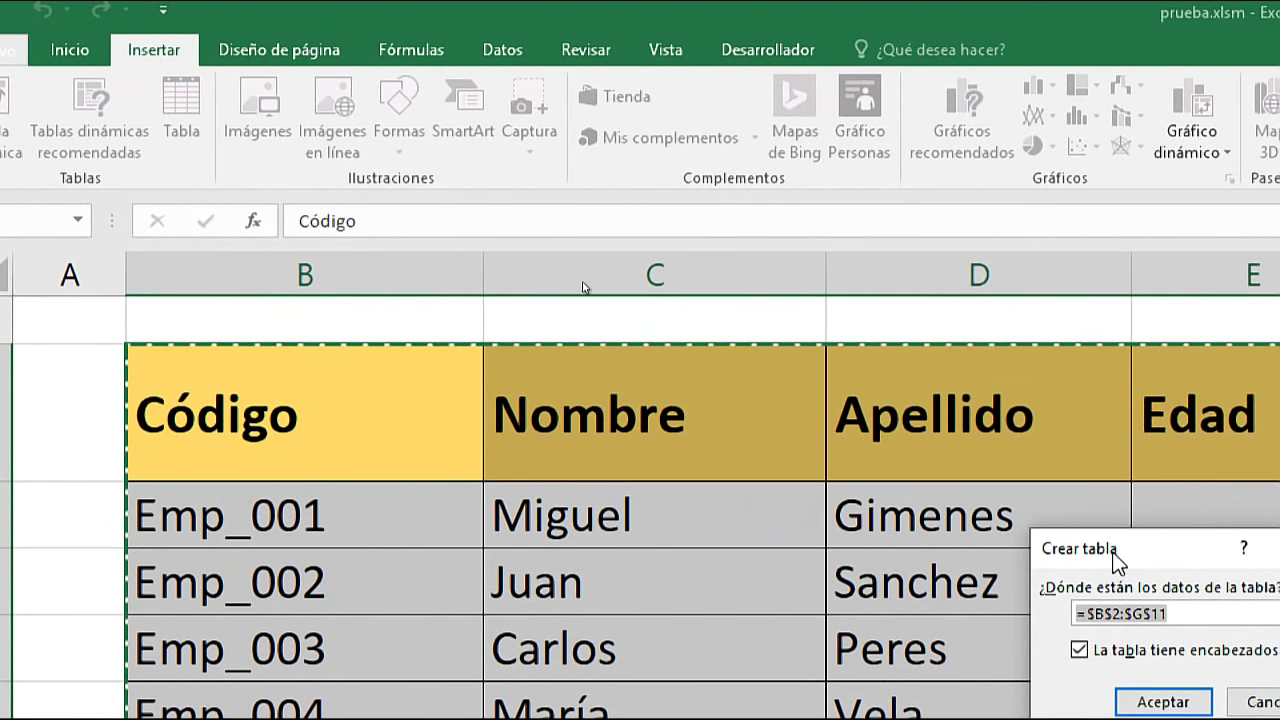
pyautogui.moveTo(1150, 562)
pyautogui.mouseDown()
pyautogui.moveTo(442, 293)
pyautogui.moveTo(295, 260)
pyautogui.mouseUp()
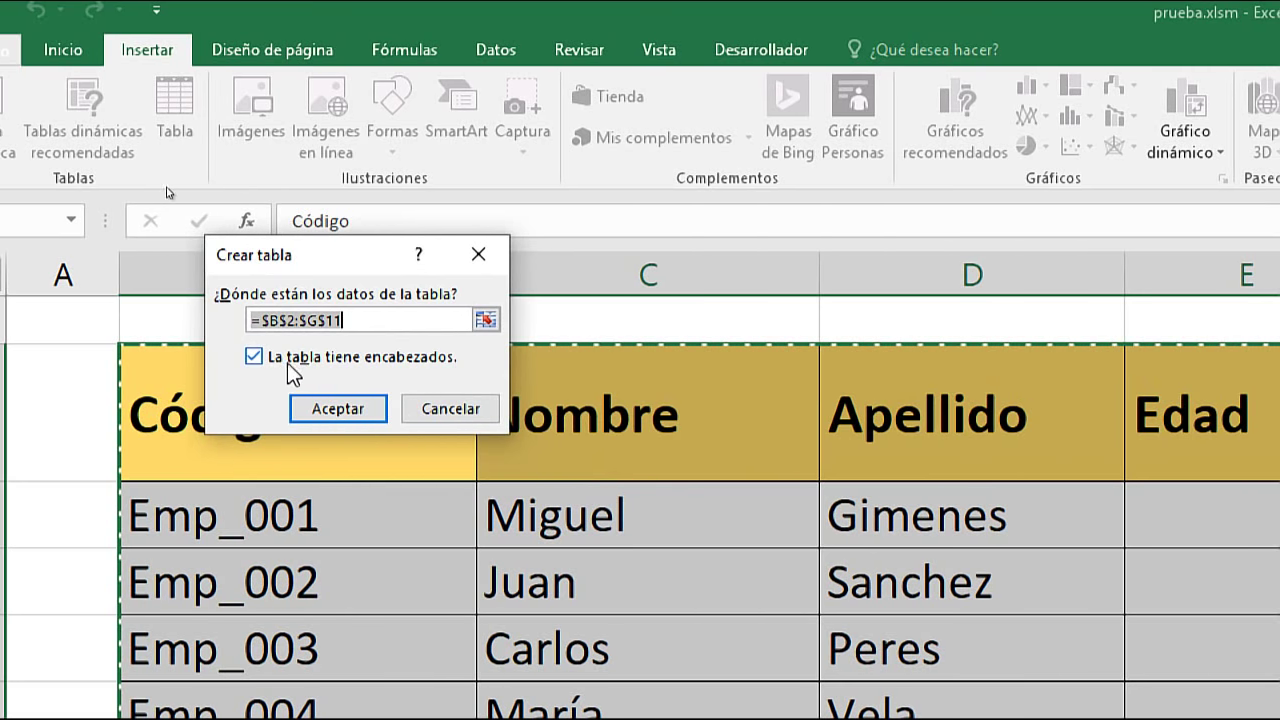
pyautogui.click(365, 414)
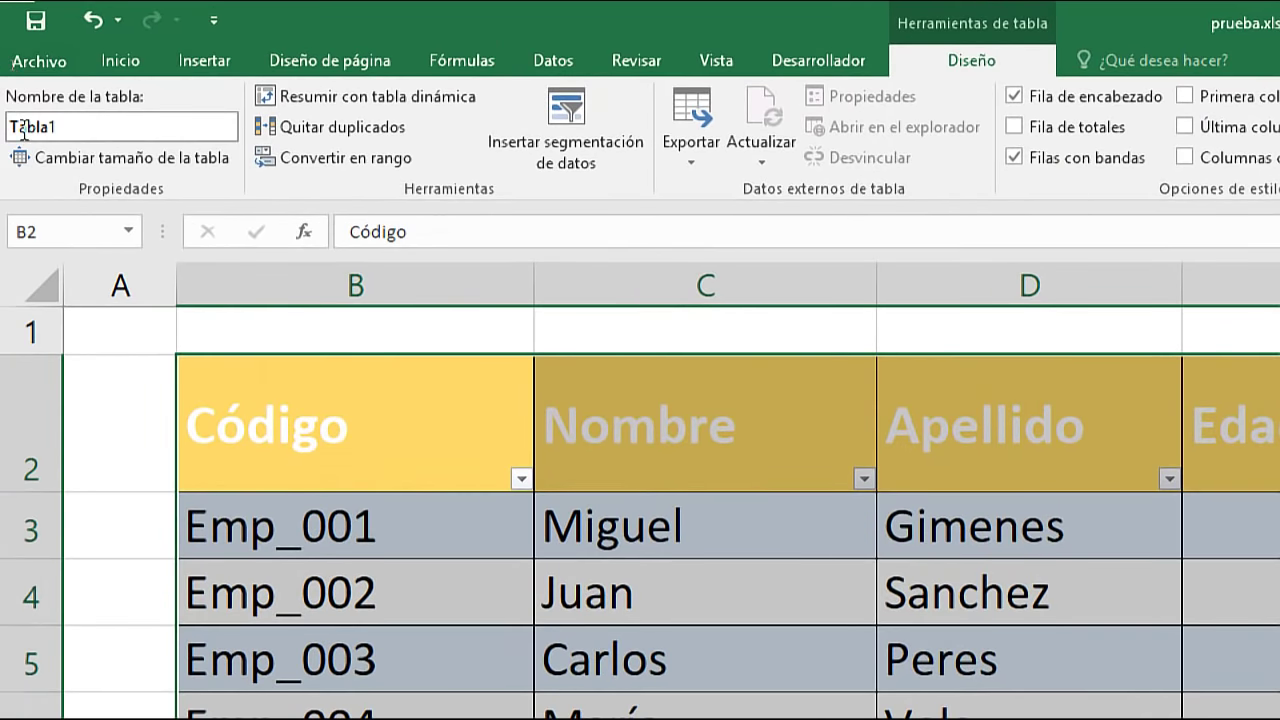
# - Rename the table to empleados
pyautogui.doubleClick(22, 130)
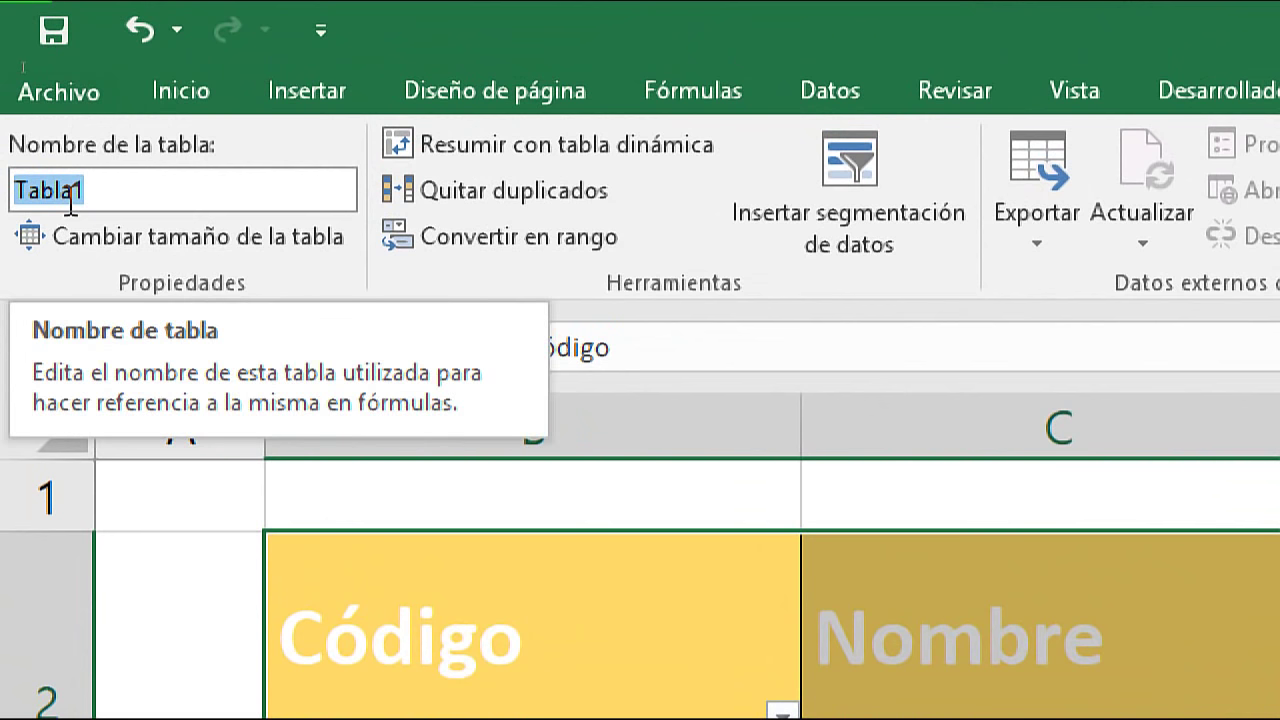
pyautogui.write('empleados')
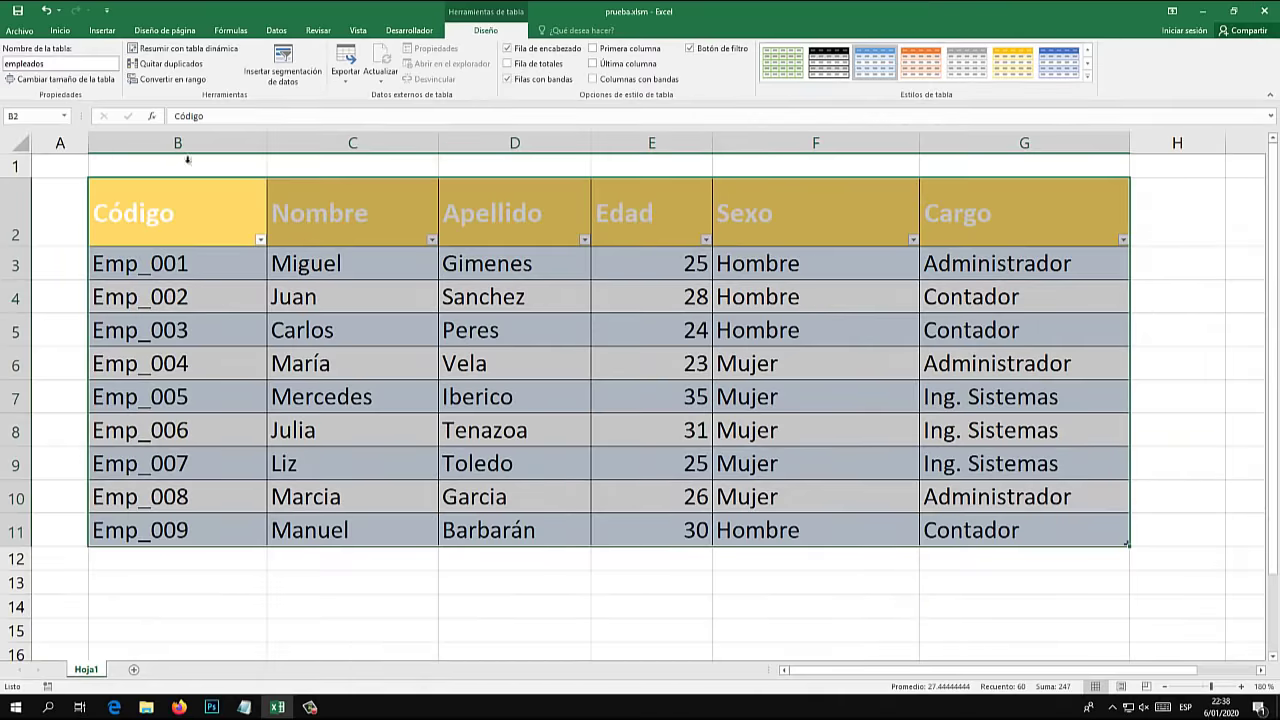
pyautogui.click(443, 270)
# - Set the header row B2:G2 font colour to black
pyautogui.moveTo(183, 219)
pyautogui.mouseDown()
pyautogui.moveTo(914, 249)
pyautogui.moveTo(980, 229)
pyautogui.mouseUp()
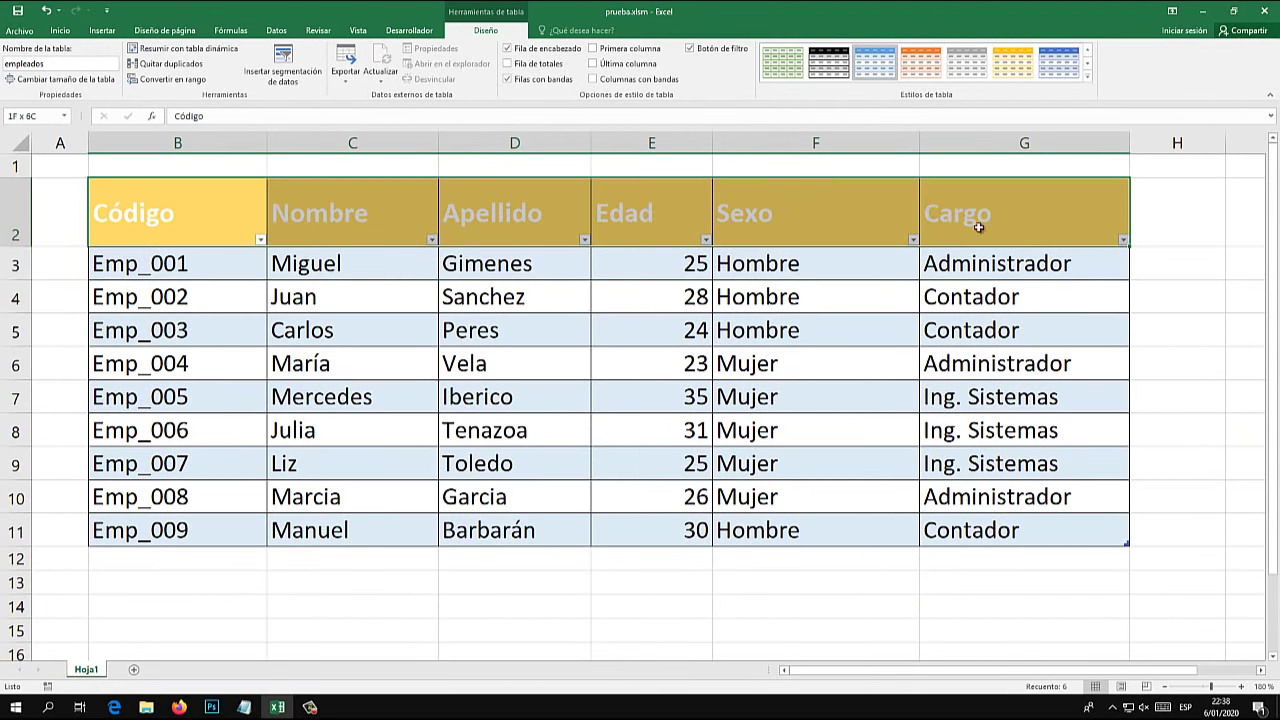
pyautogui.click(61, 30)
pyautogui.click(235, 75)
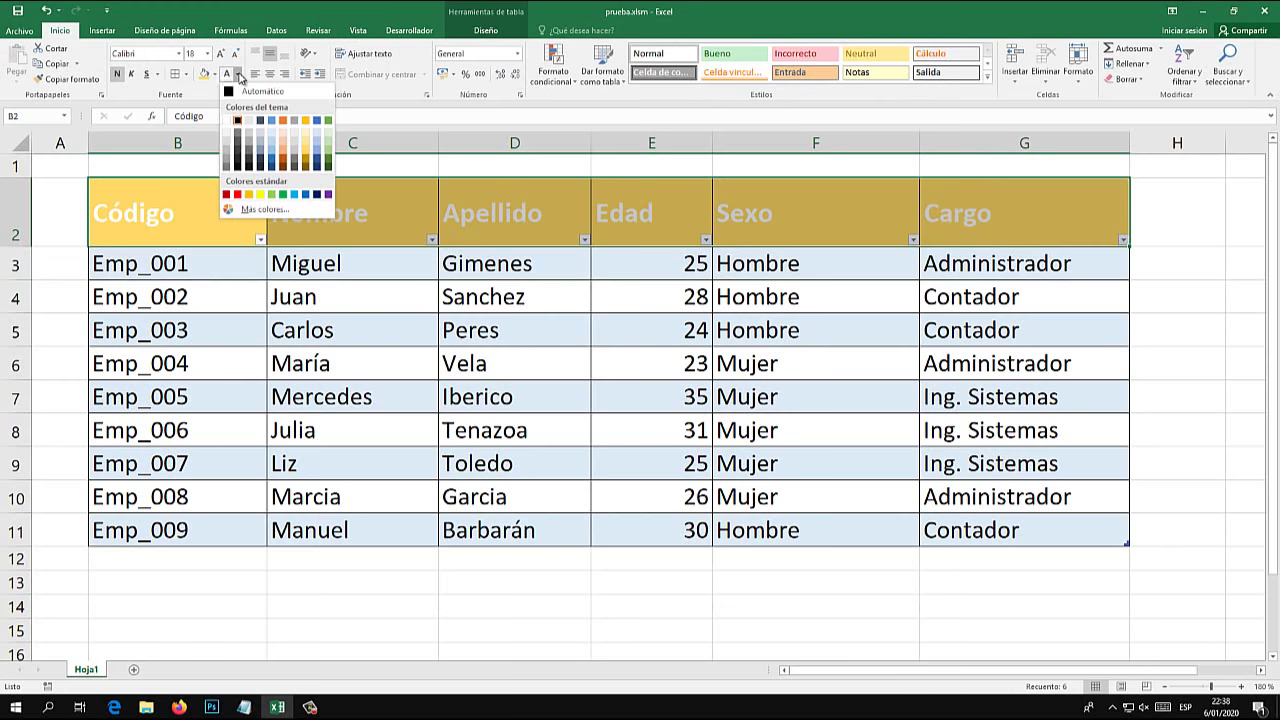
pyautogui.click(240, 174)
pyautogui.click(552, 351)
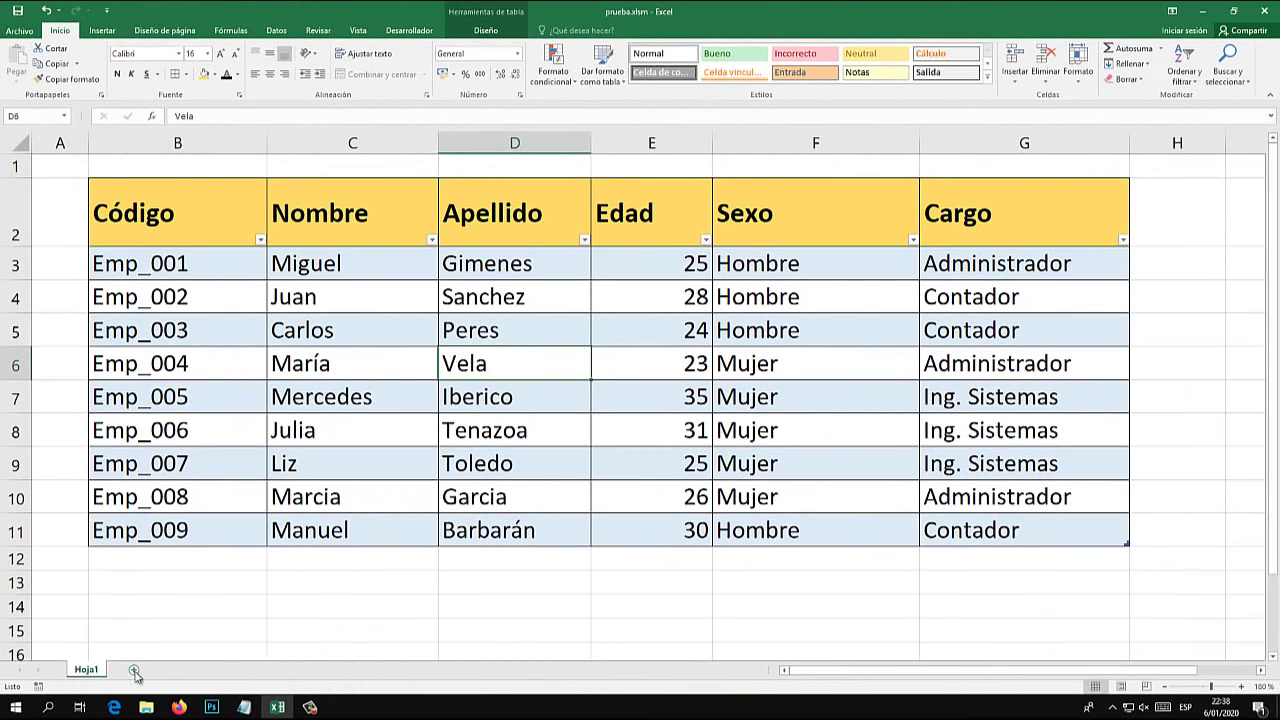
# - Add a new sheet Hoja2, zoom in on its grid, and select C4
pyautogui.click(134, 670)
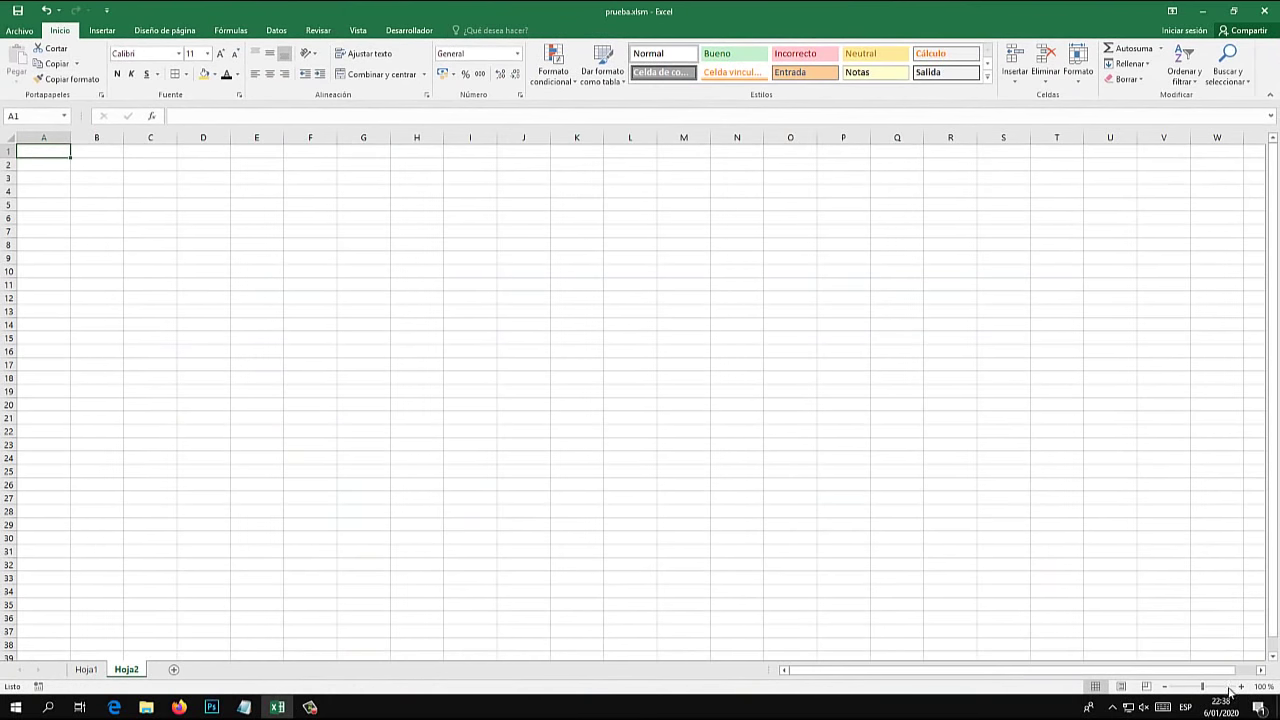
pyautogui.click(1241, 687)
pyautogui.click(1241, 687)
pyautogui.click(1241, 687)
pyautogui.click(1241, 687)
pyautogui.click(1241, 687)
pyautogui.click(1241, 687)
pyautogui.click(1241, 687)
pyautogui.click(1241, 687)
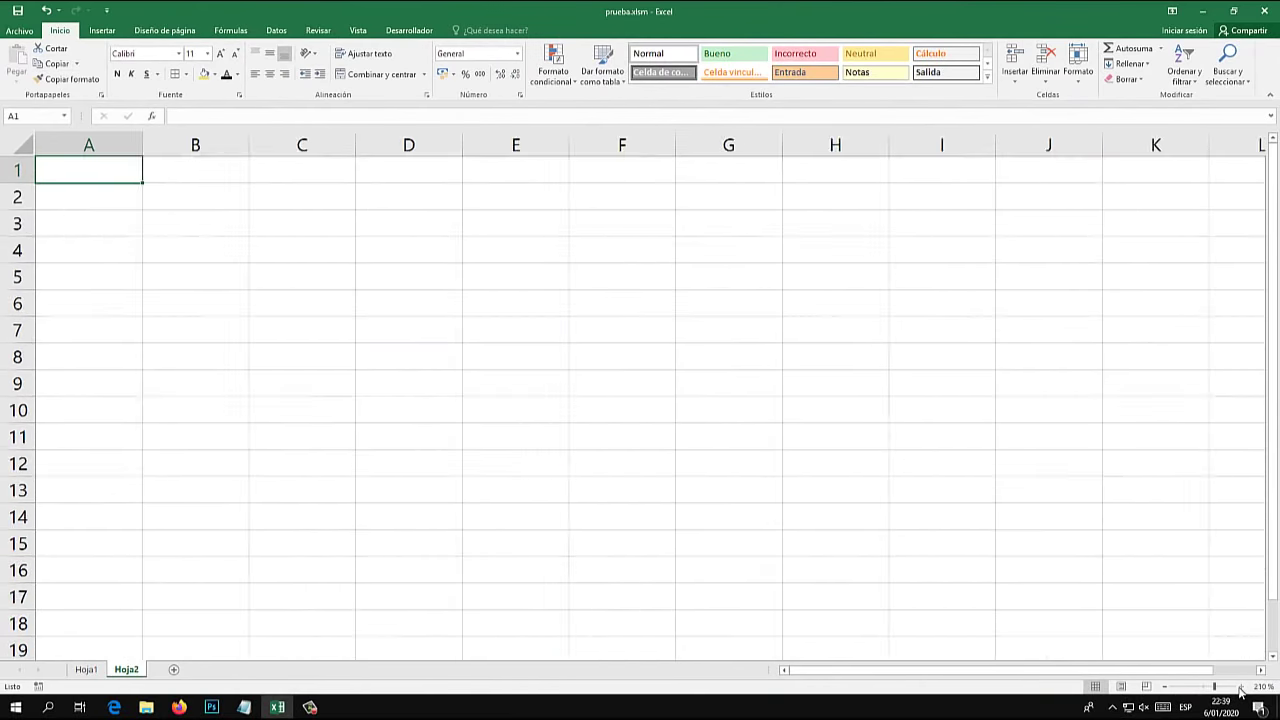
pyautogui.click(1241, 687)
pyautogui.click(1241, 687)
pyautogui.click(1241, 687)
pyautogui.click(372, 290)
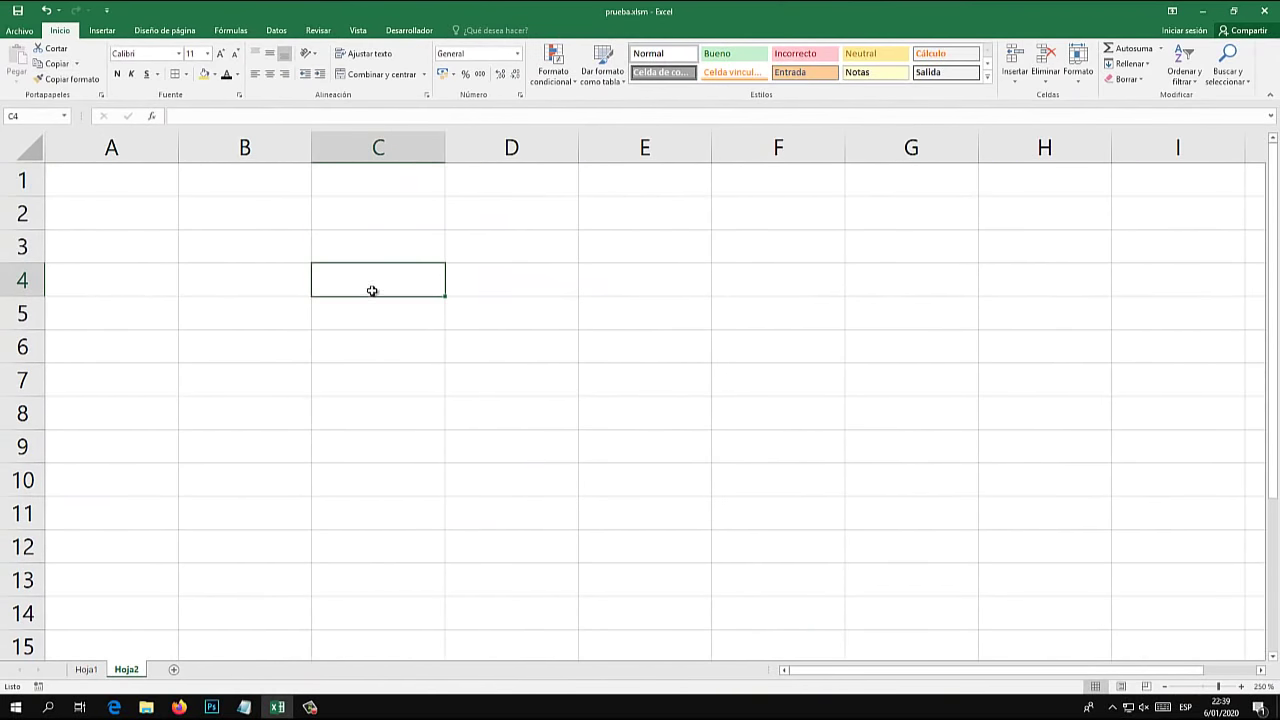
# - Check the employee table's header names on Hoja1, then return to Hoja2
pyautogui.click(86, 669)
pyautogui.click(380, 228)
pyautogui.click(490, 222)
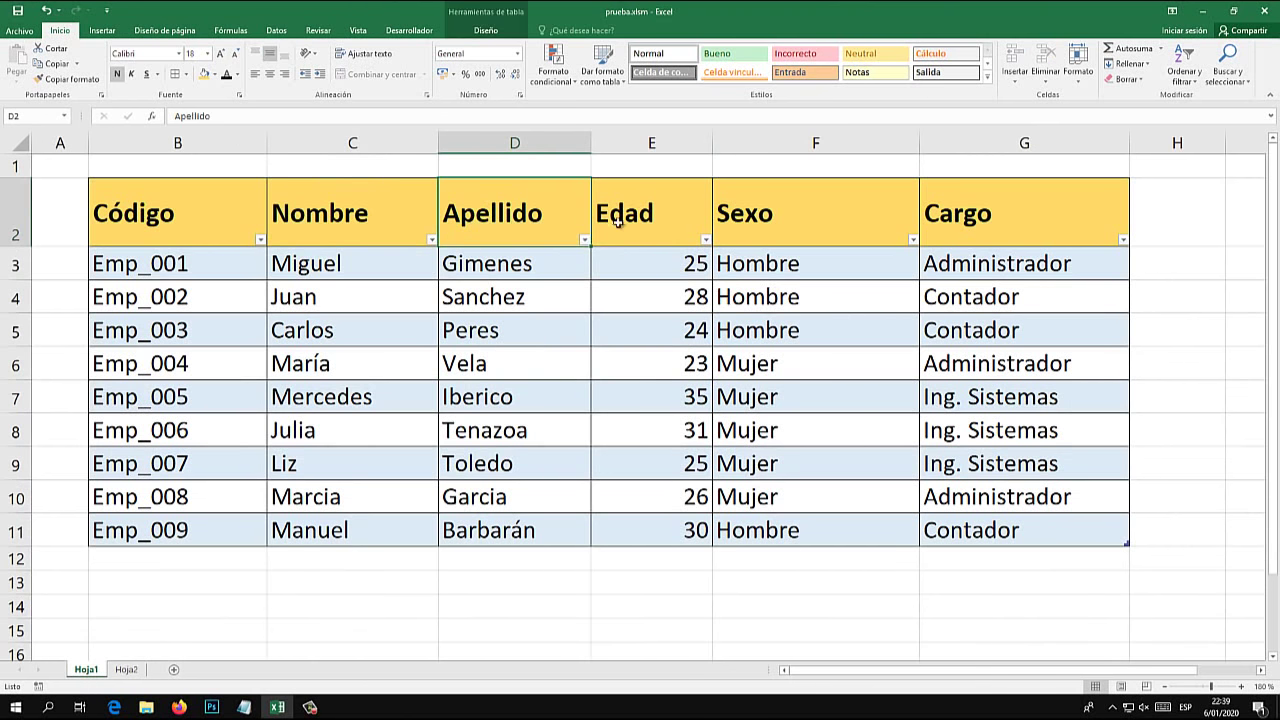
pyautogui.click(612, 218)
pyautogui.click(808, 218)
pyautogui.click(954, 238)
pyautogui.click(170, 228)
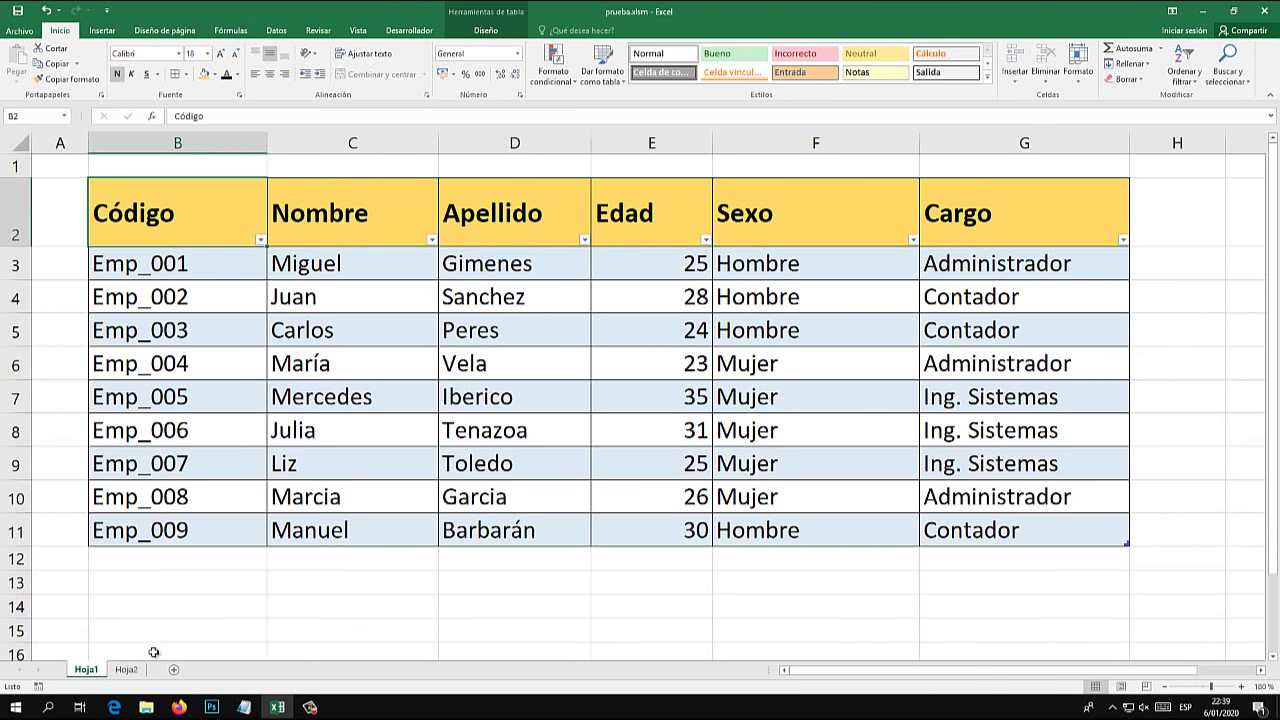
pyautogui.click(126, 669)
# - Enter labels Codigo, Nombre, Apellido, Edad in C4, C6, C8, C10 and Cargo in E4
pyautogui.write('Cod')
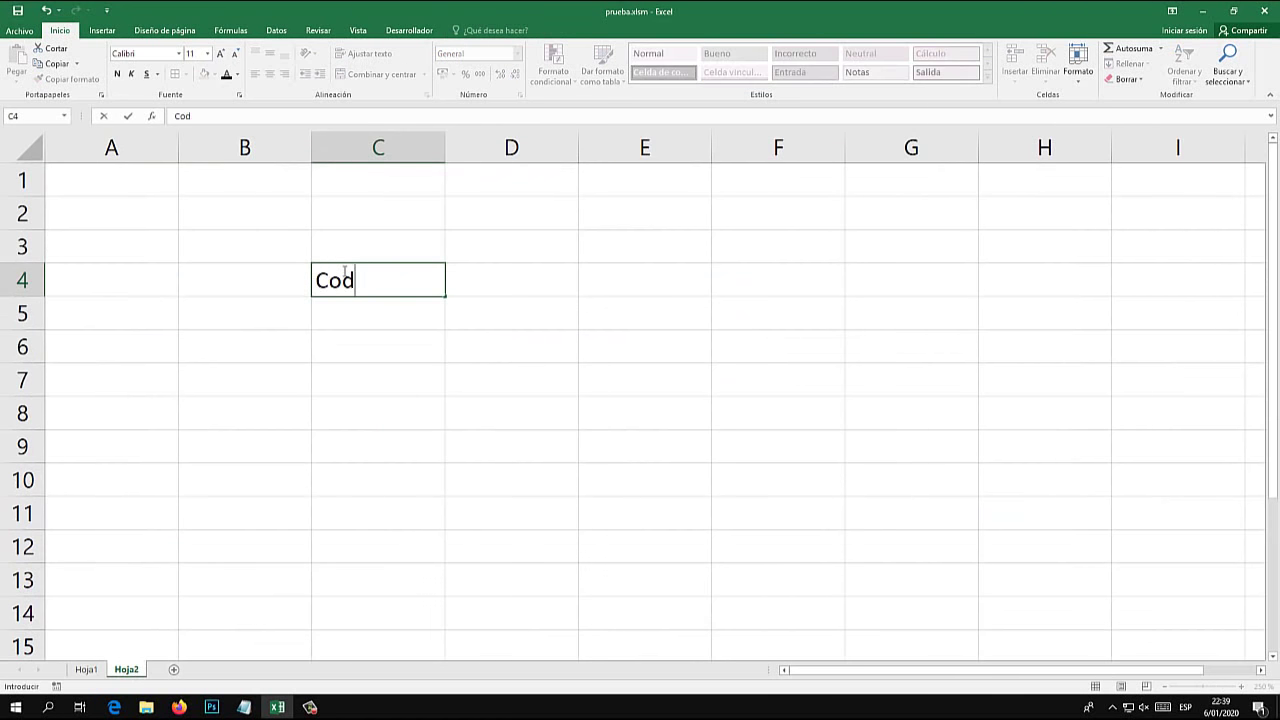
pyautogui.write('igo')
pyautogui.press('Return')
pyautogui.press('Return')
pyautogui.write('Nom')
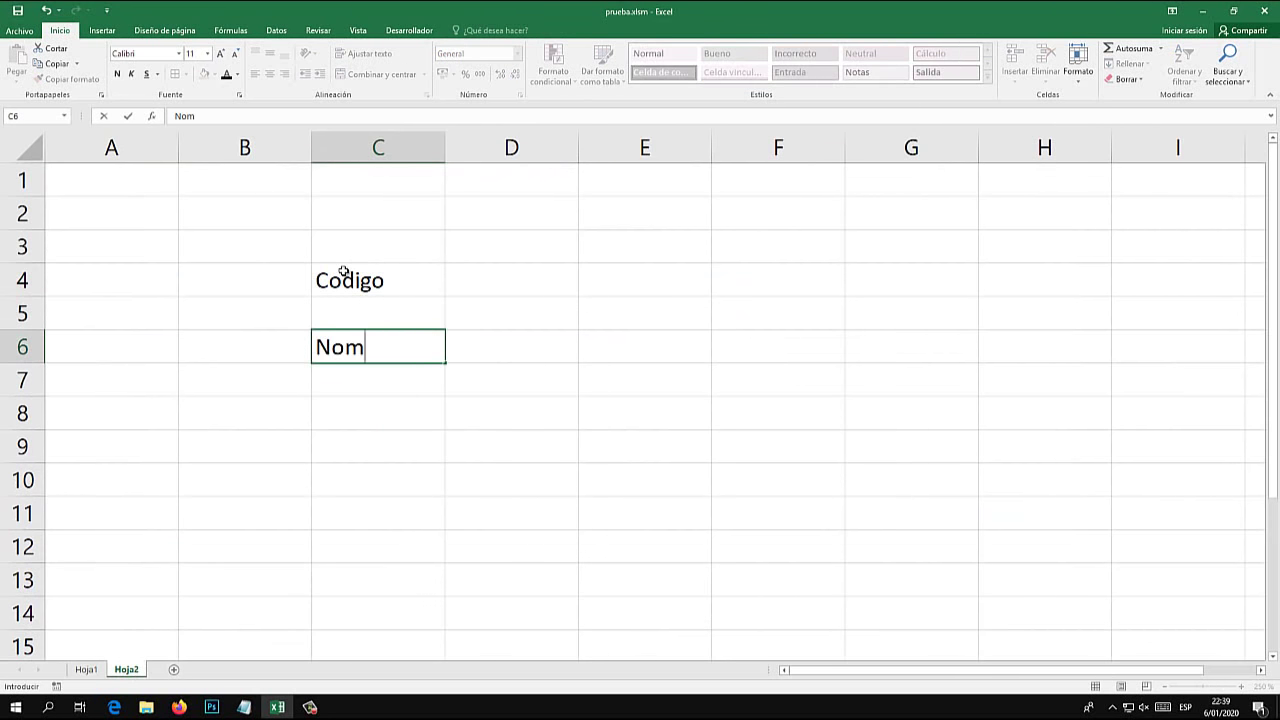
pyautogui.press('Return')
pyautogui.press('Return')
pyautogui.write('Apel')
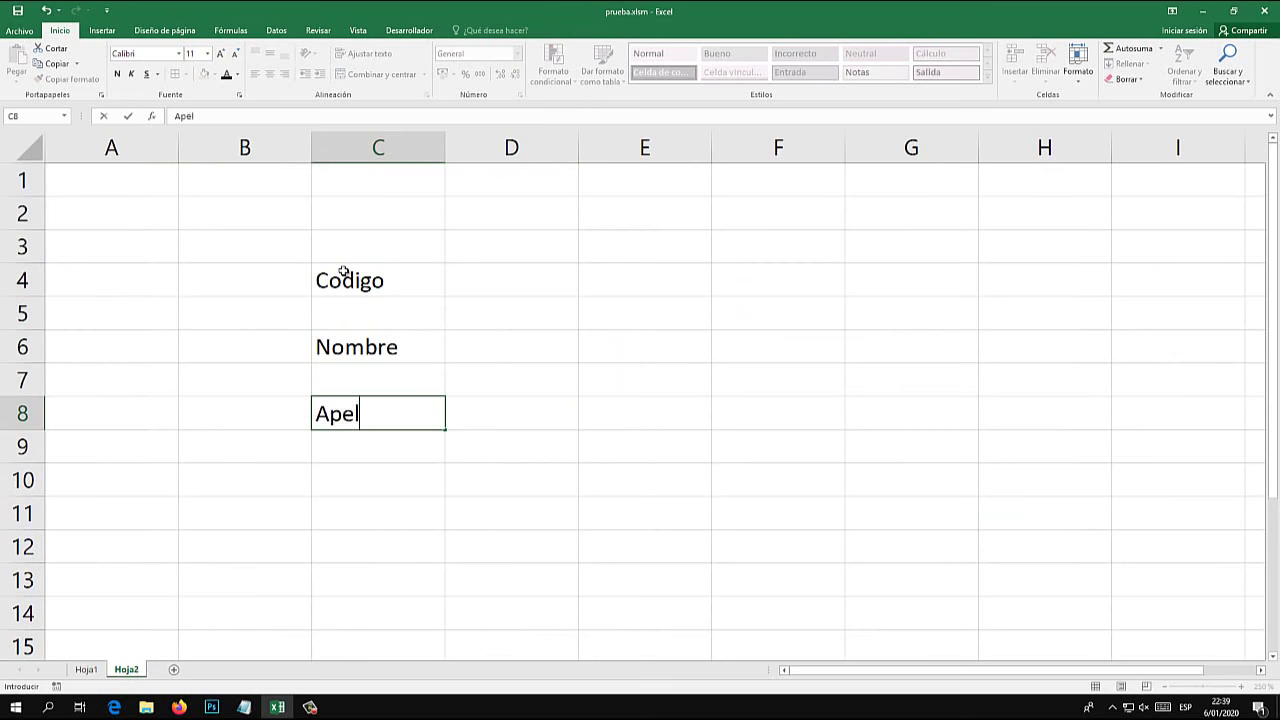
pyautogui.write('lido')
pyautogui.press('Return')
pyautogui.press('Return')
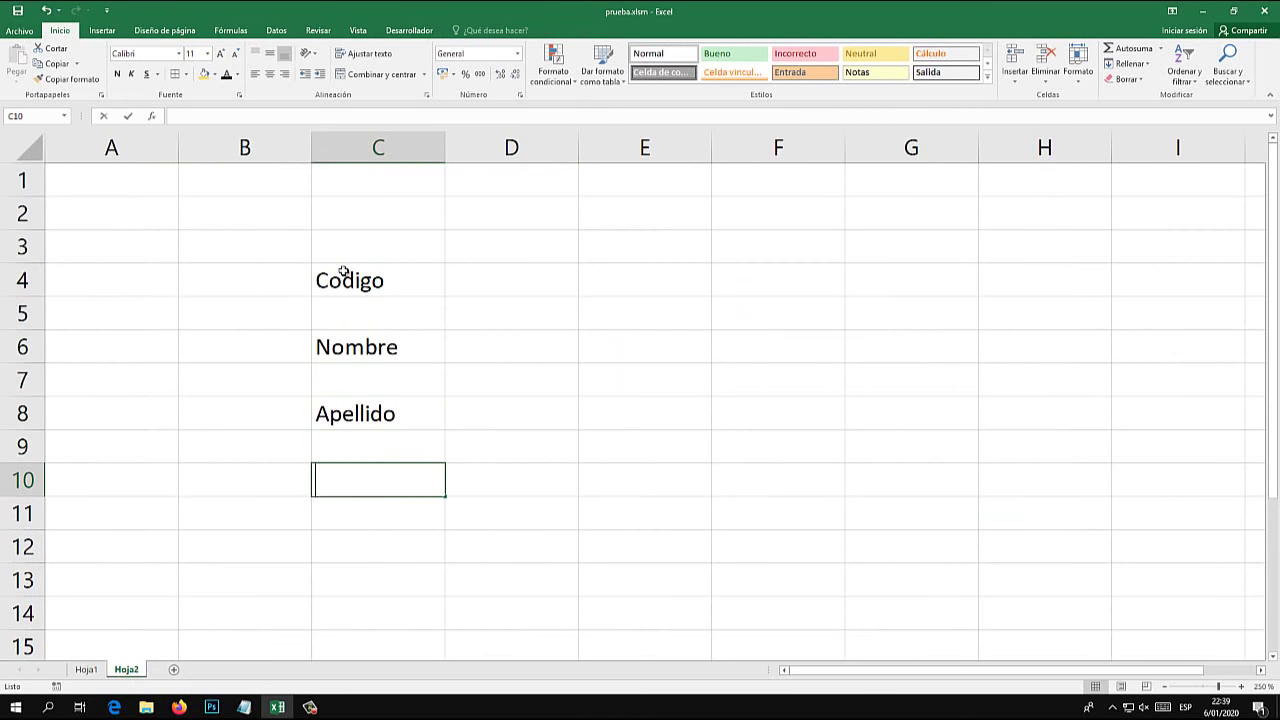
pyautogui.write('Edad')
pyautogui.click(608, 270)
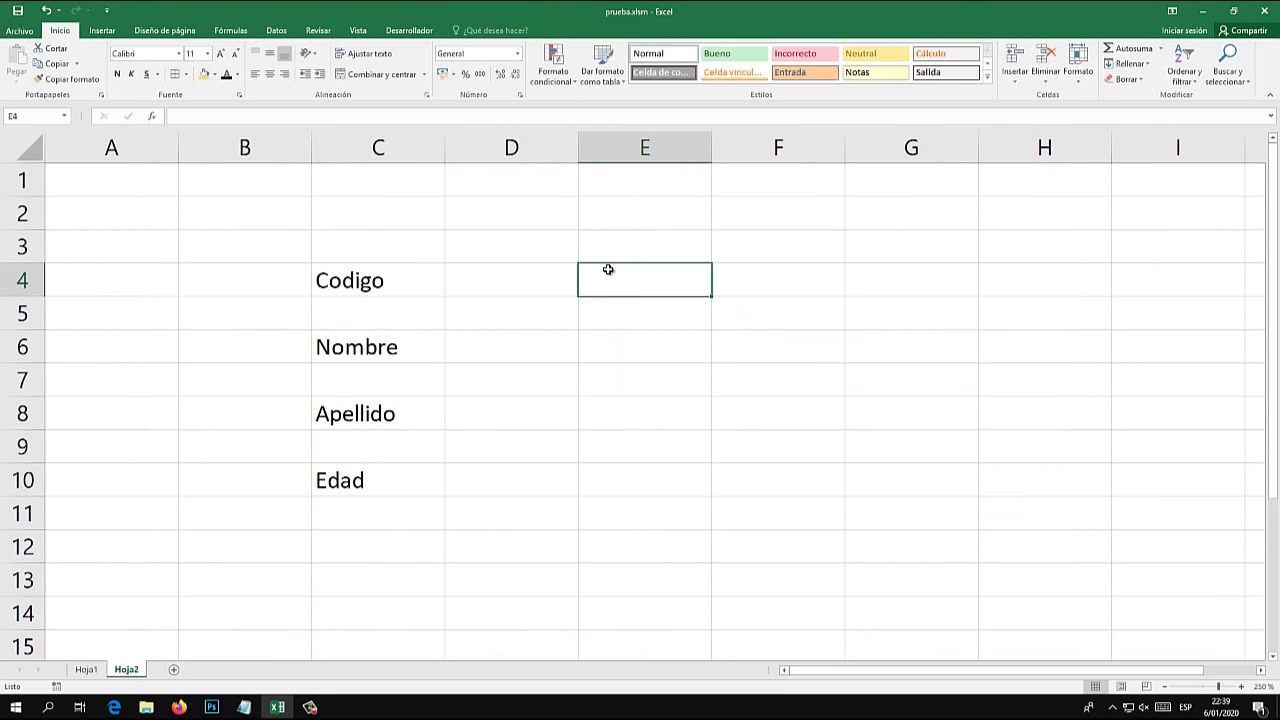
pyautogui.write('Cargo')
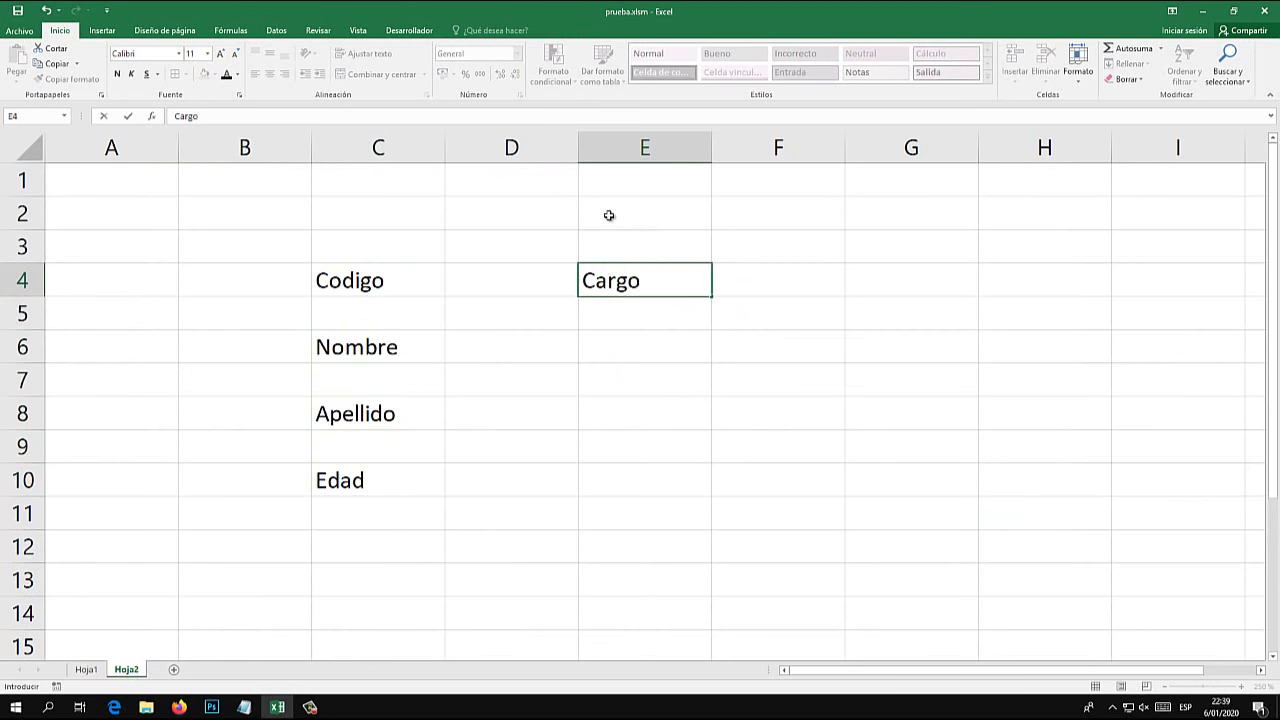
pyautogui.click(574, 148)
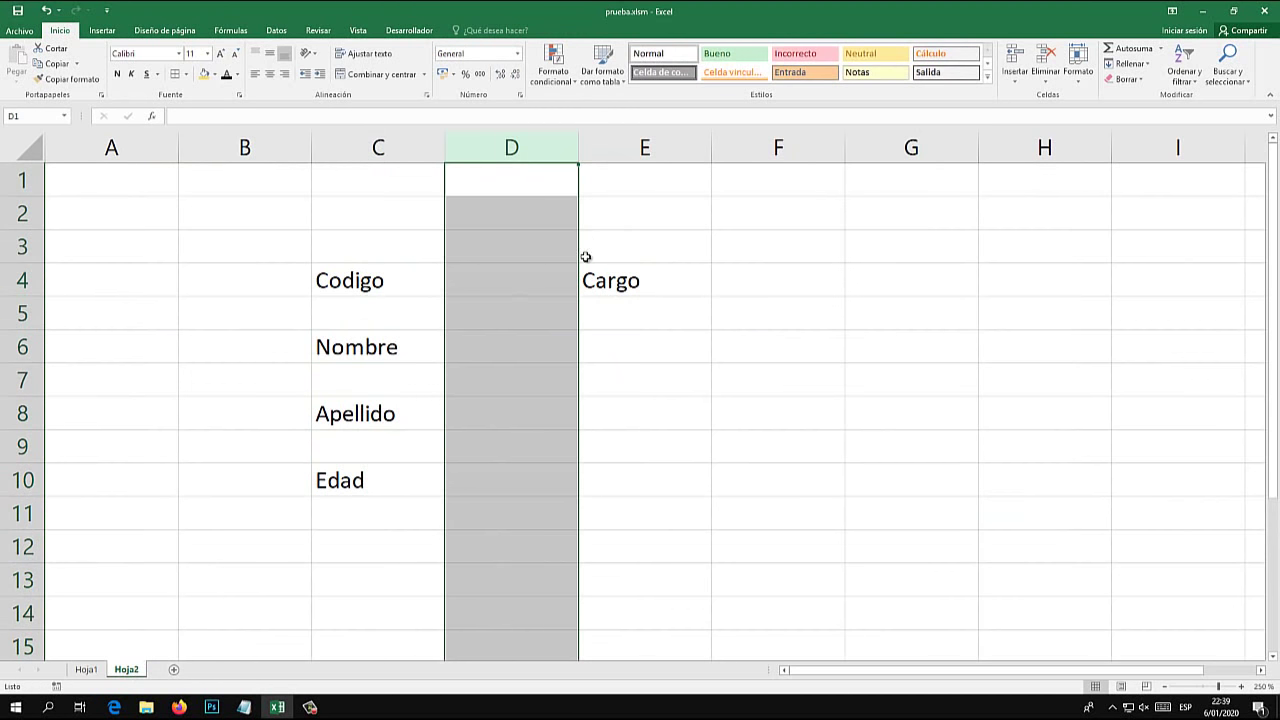
# - Widen column D and put outside borders around D4 and D6
pyautogui.moveTo(576, 148); pyautogui.dragTo(618, 148)
pyautogui.click(517, 274)
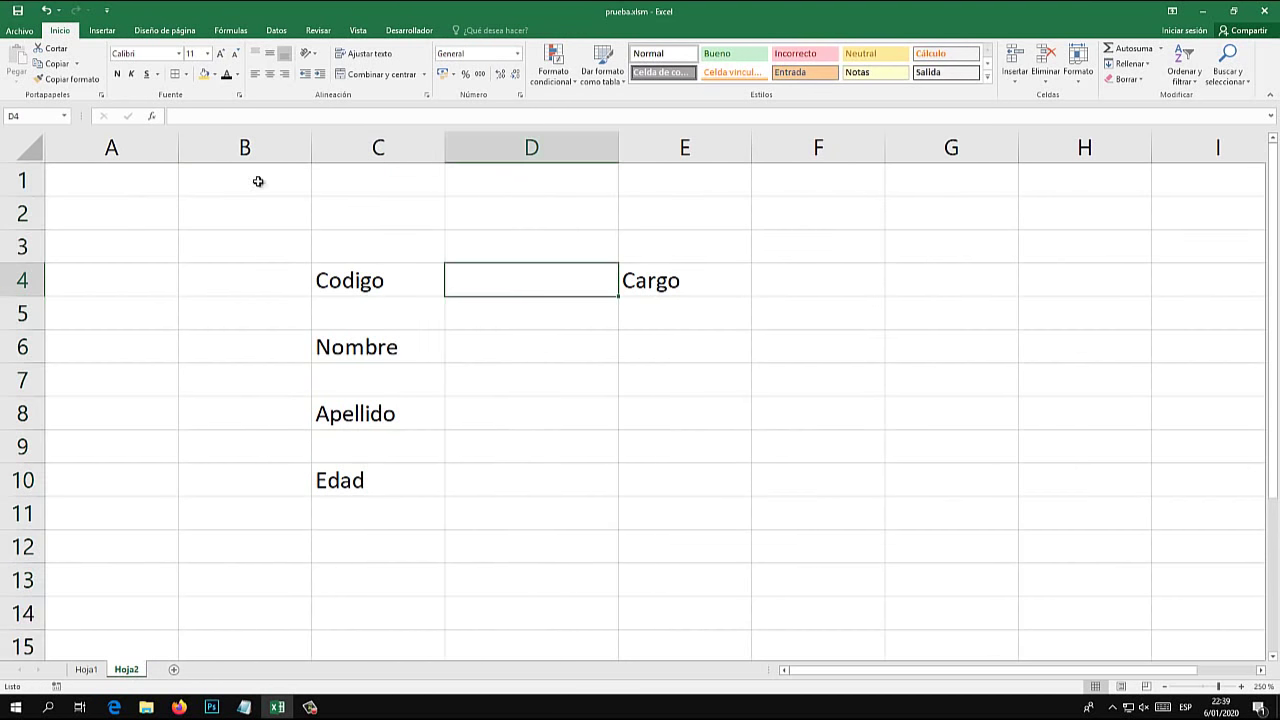
pyautogui.click(185, 76)
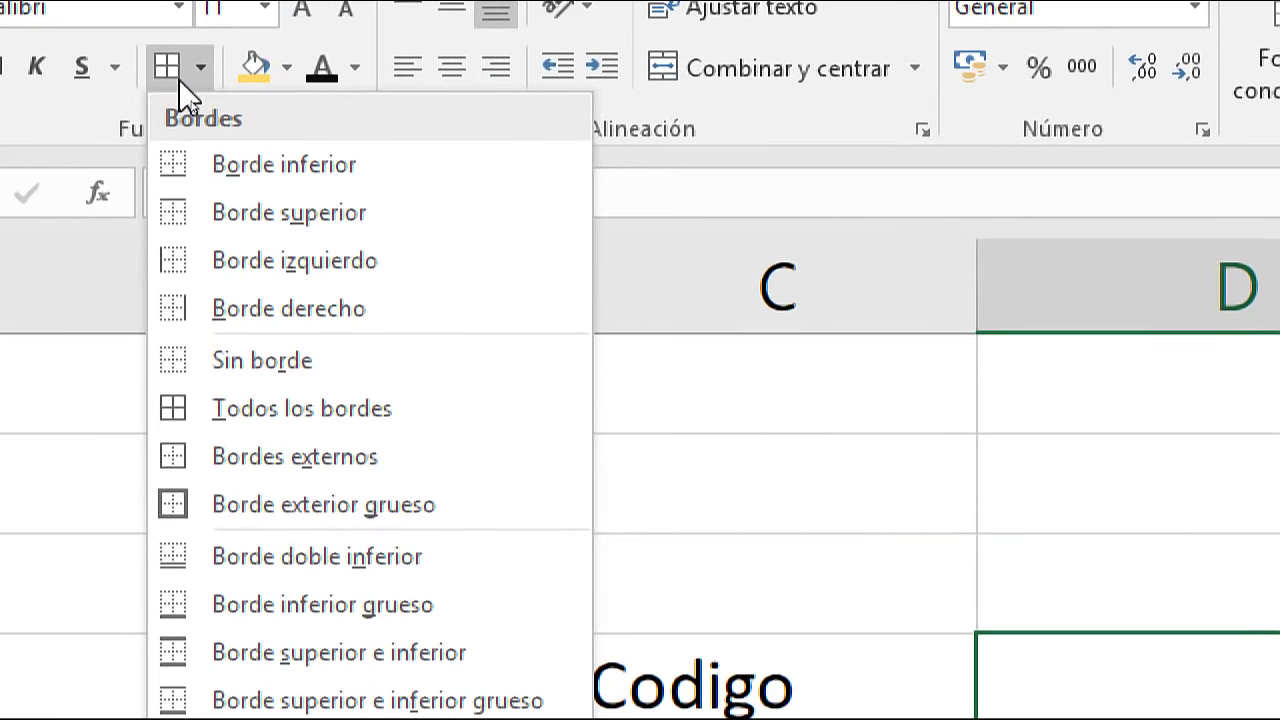
pyautogui.click(223, 457)
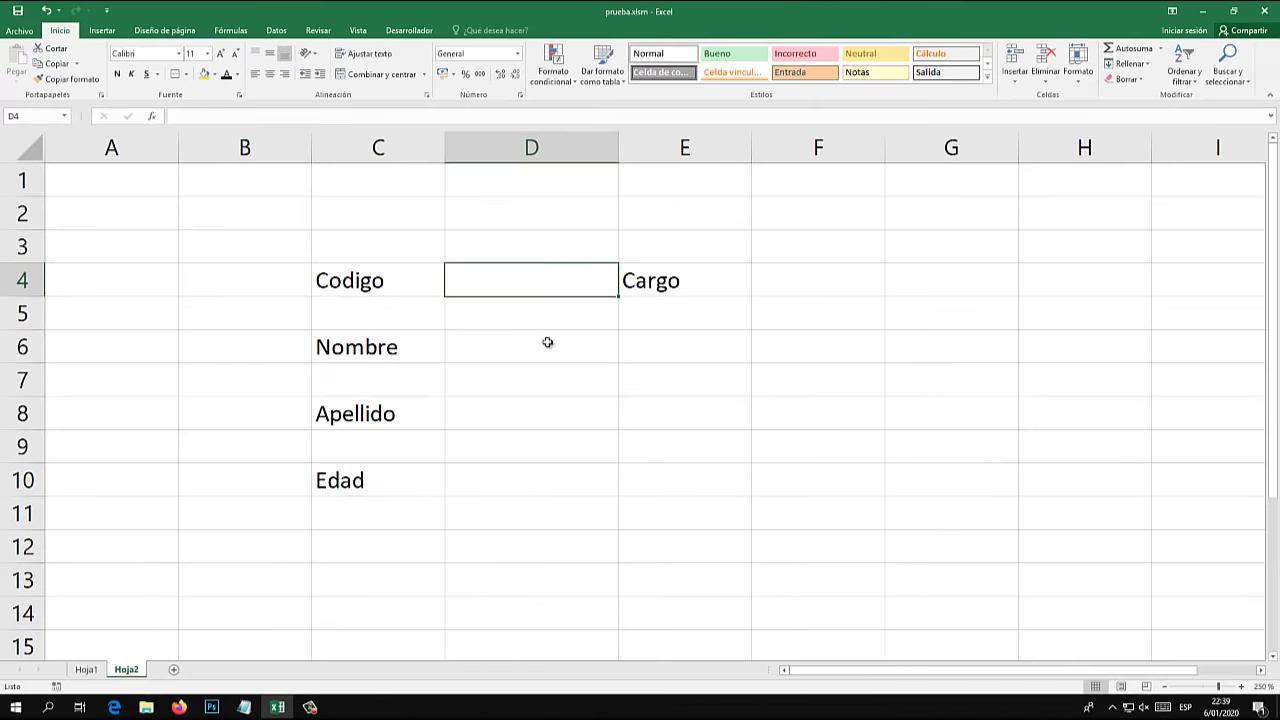
pyautogui.click(548, 342)
pyautogui.click(176, 74)
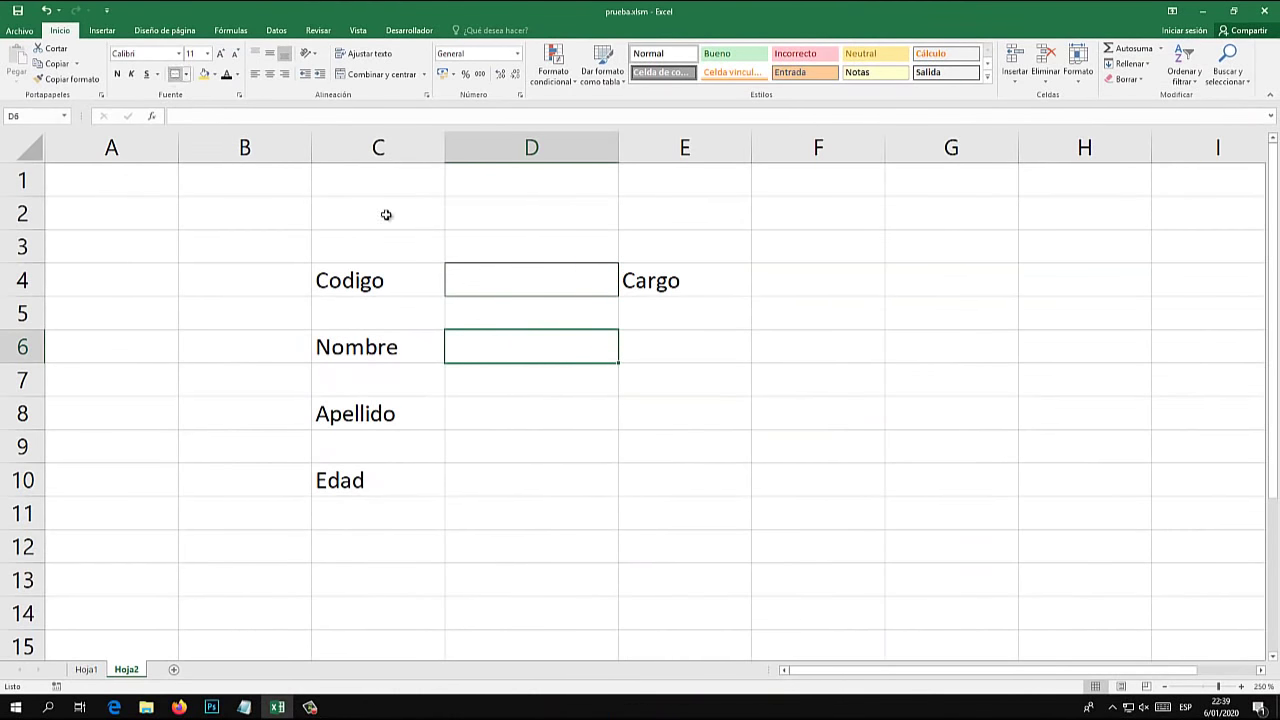
# - Add outside borders to D8, D10 and F4, and right-align the Cargo label in E4
pyautogui.click(503, 413)
pyautogui.click(176, 74)
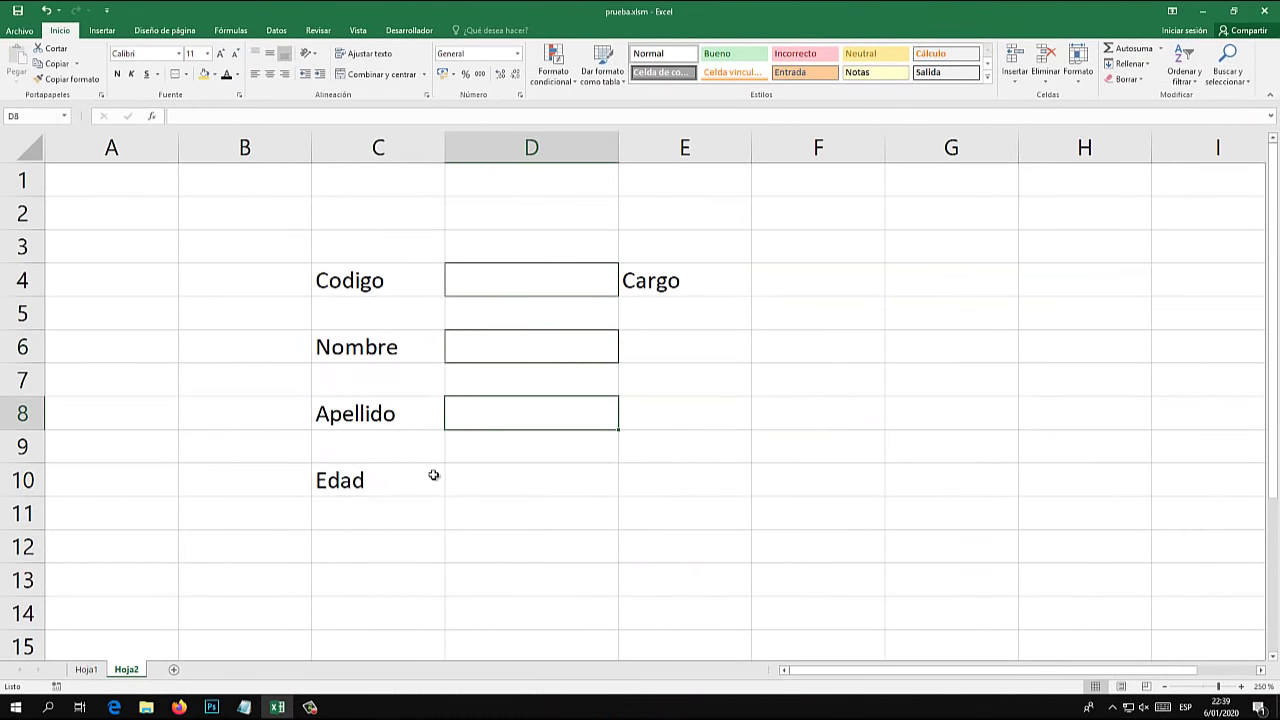
pyautogui.click(493, 477)
pyautogui.click(176, 74)
pyautogui.click(790, 282)
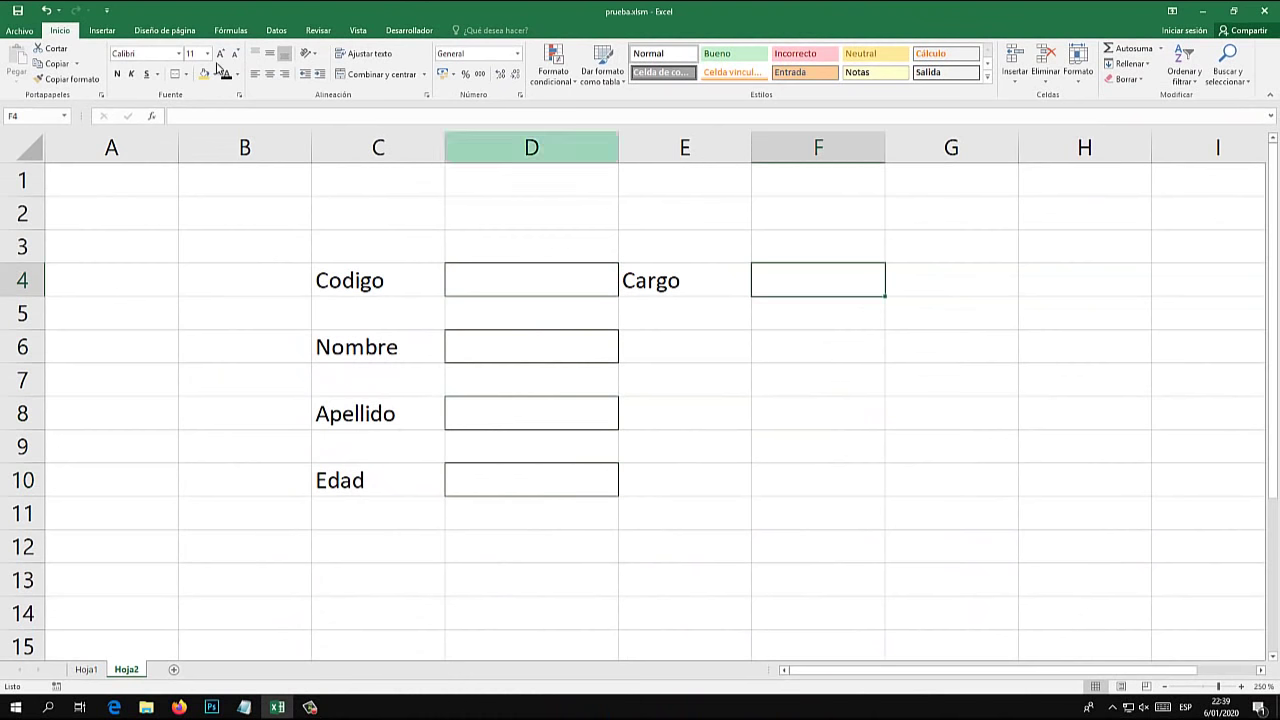
pyautogui.click(683, 271)
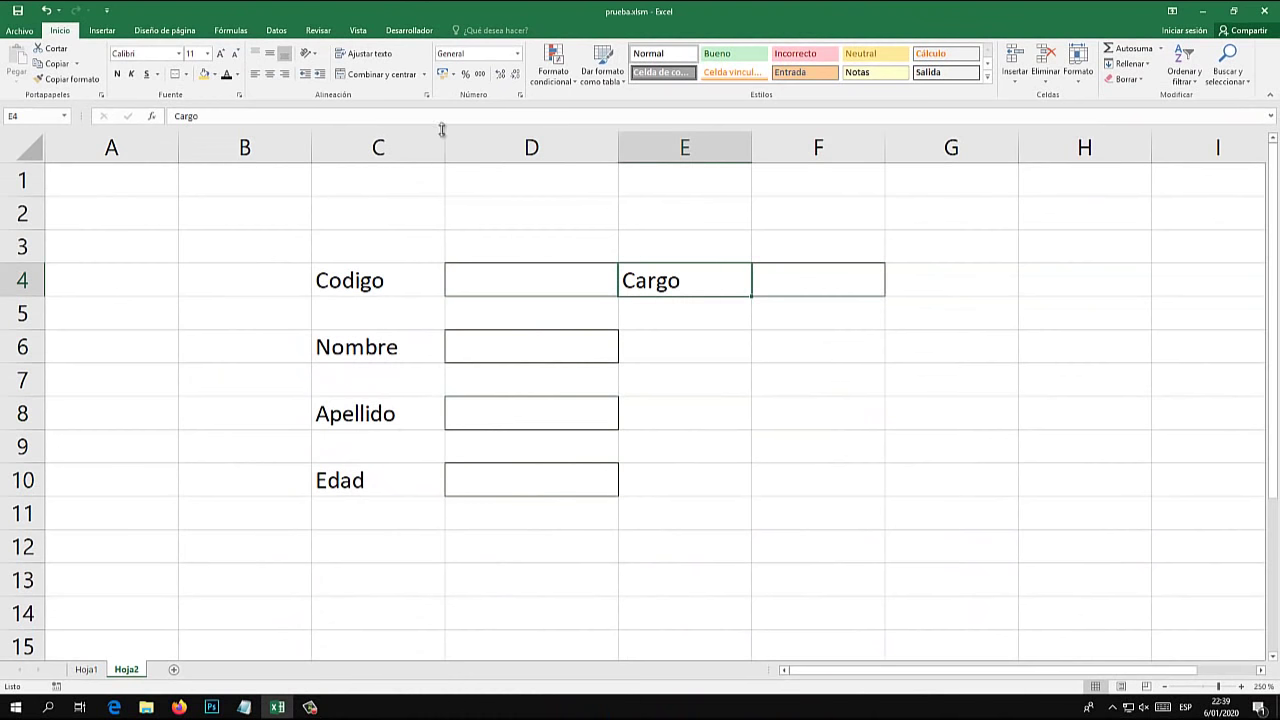
pyautogui.click(285, 74)
# - Widen columns E and F and turn off Líneas de cuadrícula on Hoja2
pyautogui.moveTo(752, 157); pyautogui.dragTo(771, 157)
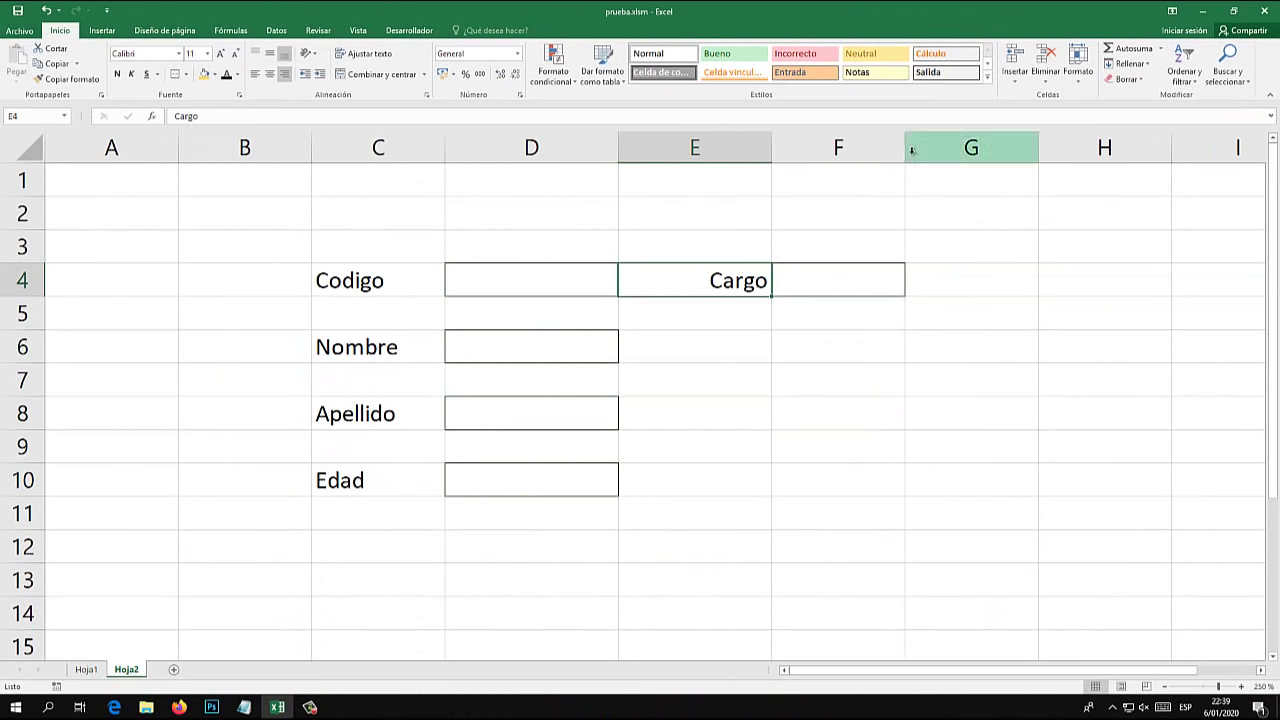
pyautogui.moveTo(905, 148); pyautogui.dragTo(928, 148)
pyautogui.click(940, 366)
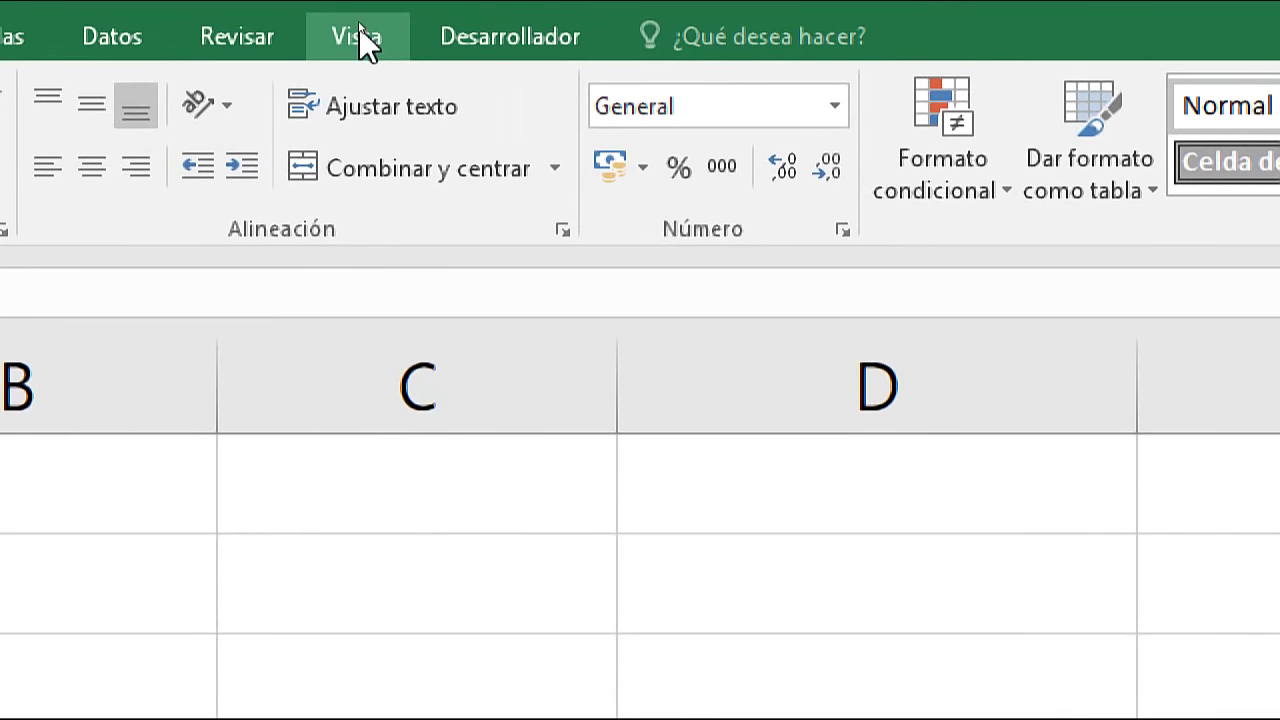
pyautogui.click(358, 31)
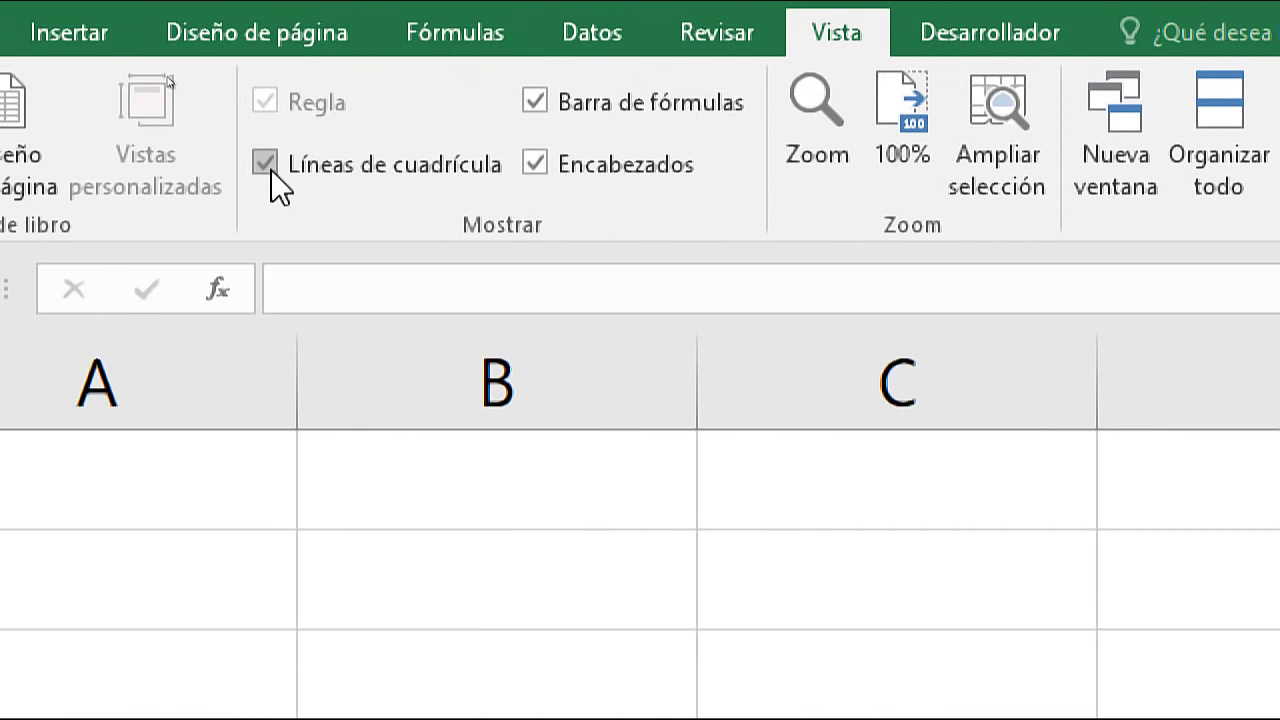
pyautogui.click(266, 165)
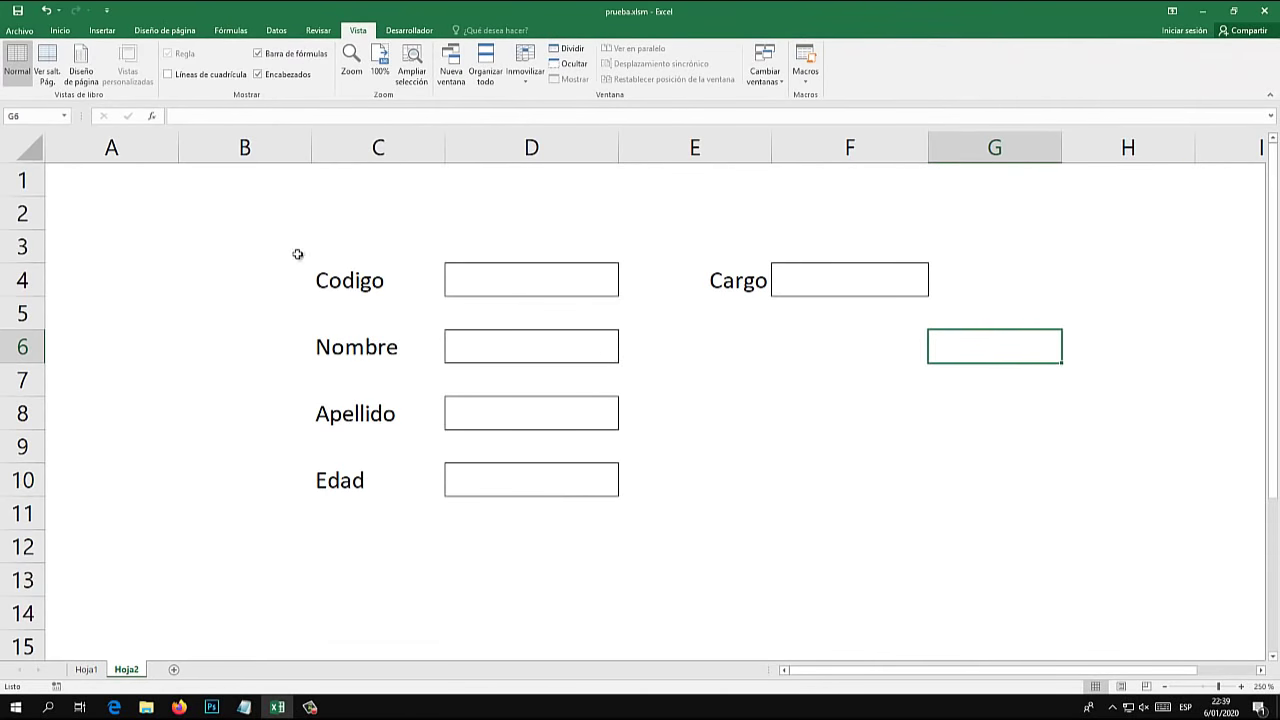
pyautogui.moveTo(92, 178)
pyautogui.mouseDown()
pyautogui.moveTo(1128, 226)
pyautogui.moveTo(1207, 217)
pyautogui.mouseUp()
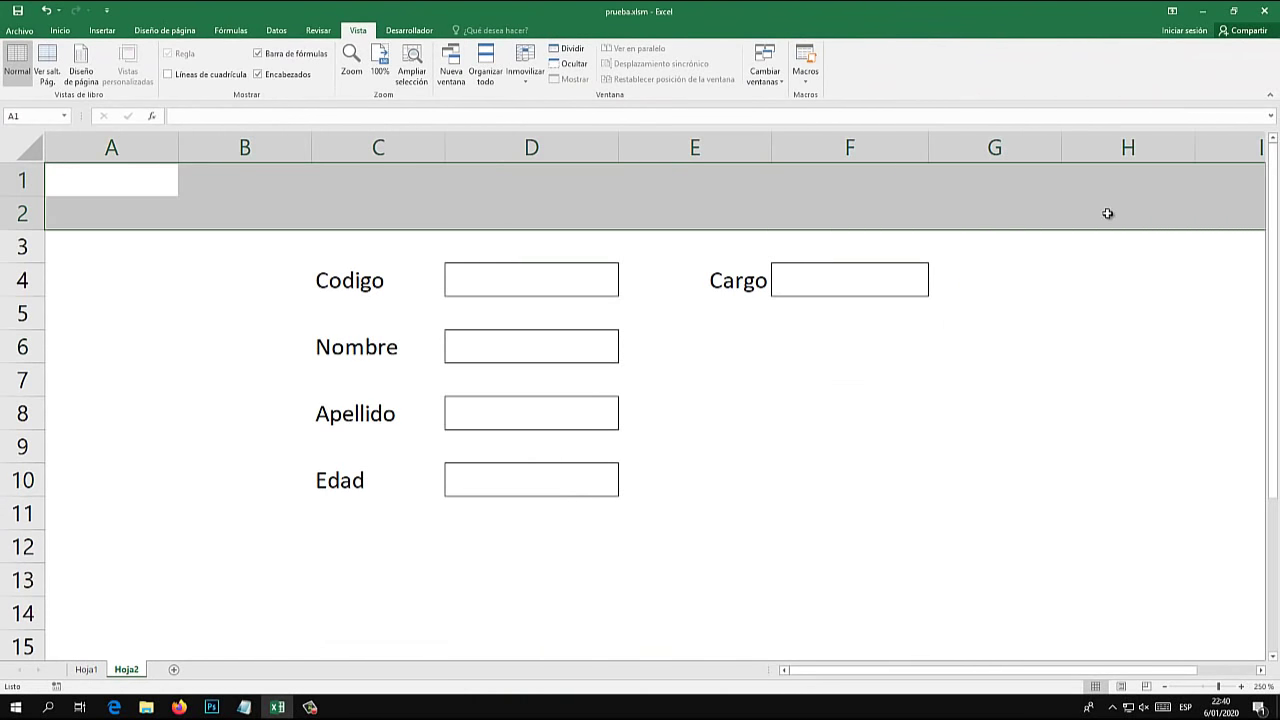
# - Merge A1:I2 and enter the title 'DATOS DE LOS EMPLEADOS'
pyautogui.click(60, 30)
pyautogui.click(378, 74)
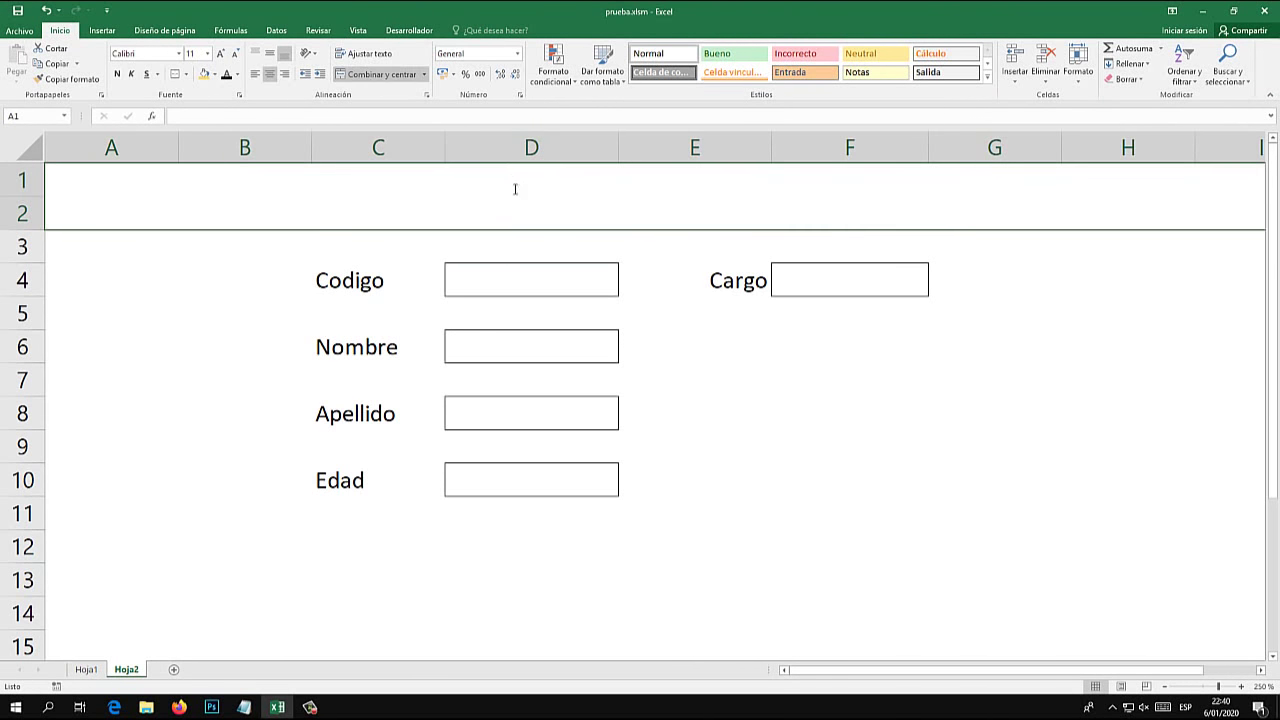
pyautogui.write('DATOS DE LOS EMPL')
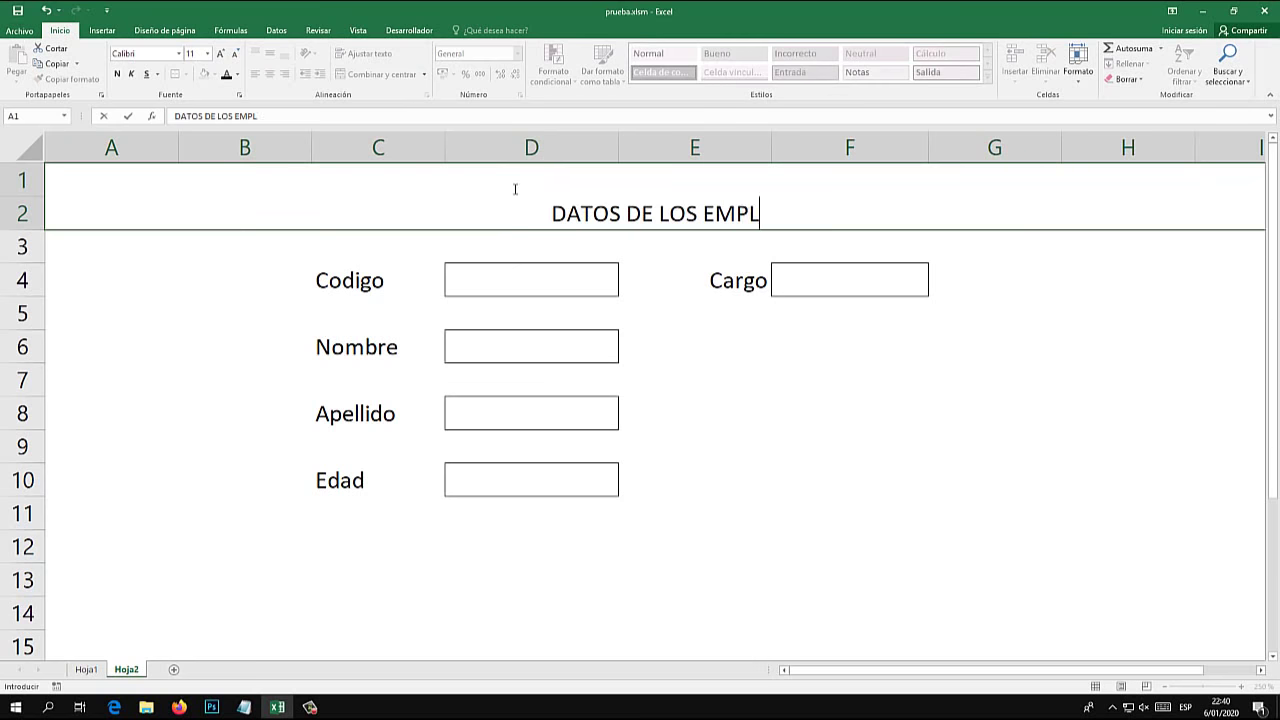
pyautogui.write('EADOS')
pyautogui.press('Return')
# - Give the title a light-blue fill, vertical centering, bold, larger font, and a taller row
pyautogui.click(544, 185)
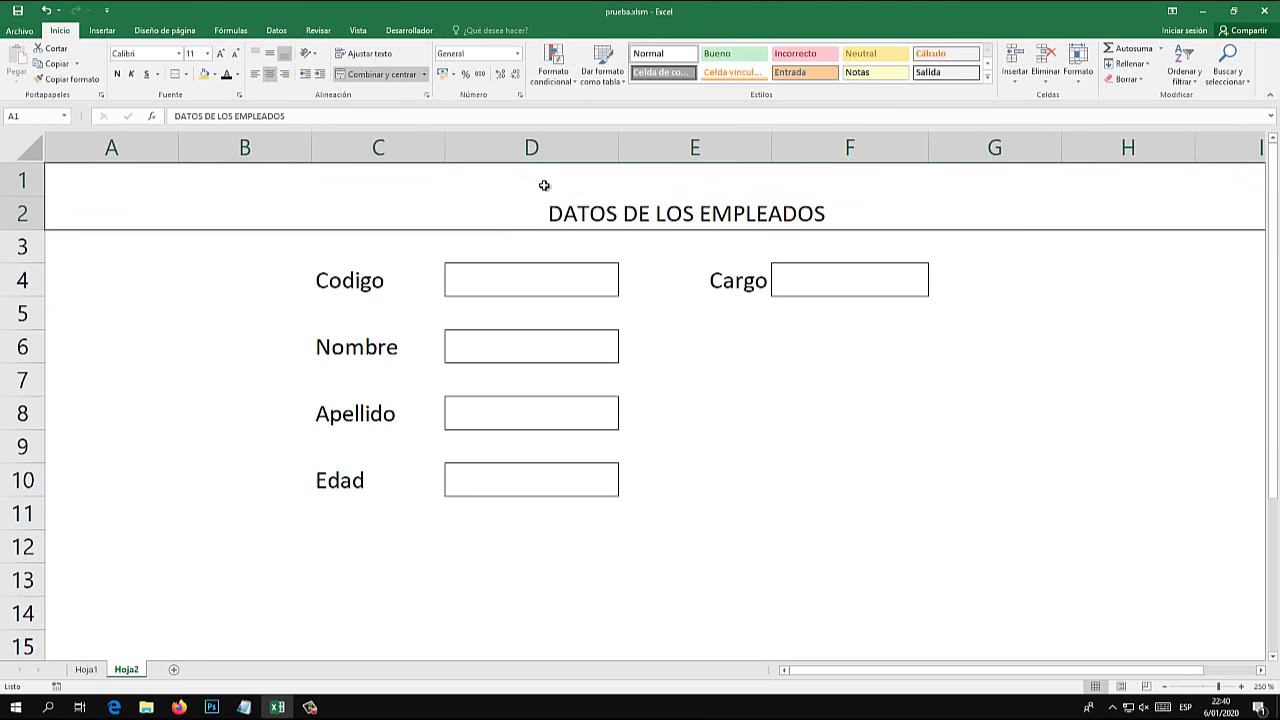
pyautogui.click(214, 74)
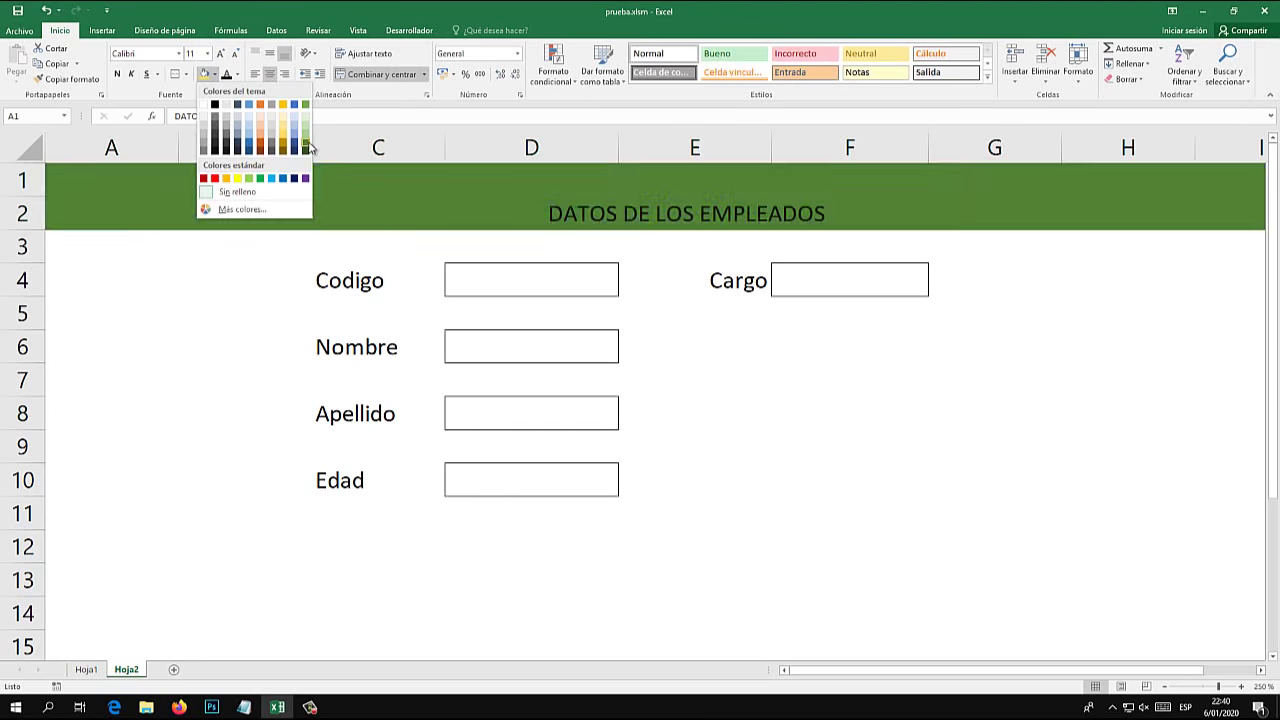
pyautogui.click(249, 133)
pyautogui.click(270, 53)
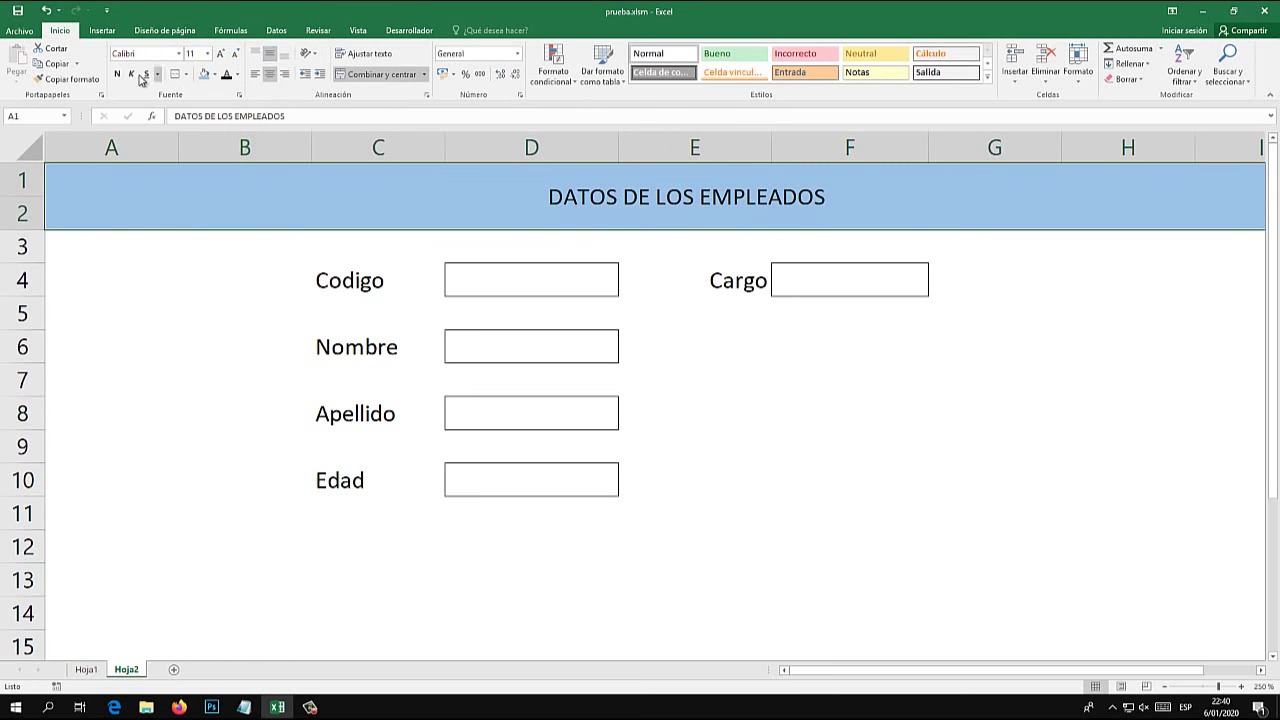
pyautogui.click(117, 74)
pyautogui.click(221, 53)
pyautogui.click(221, 53)
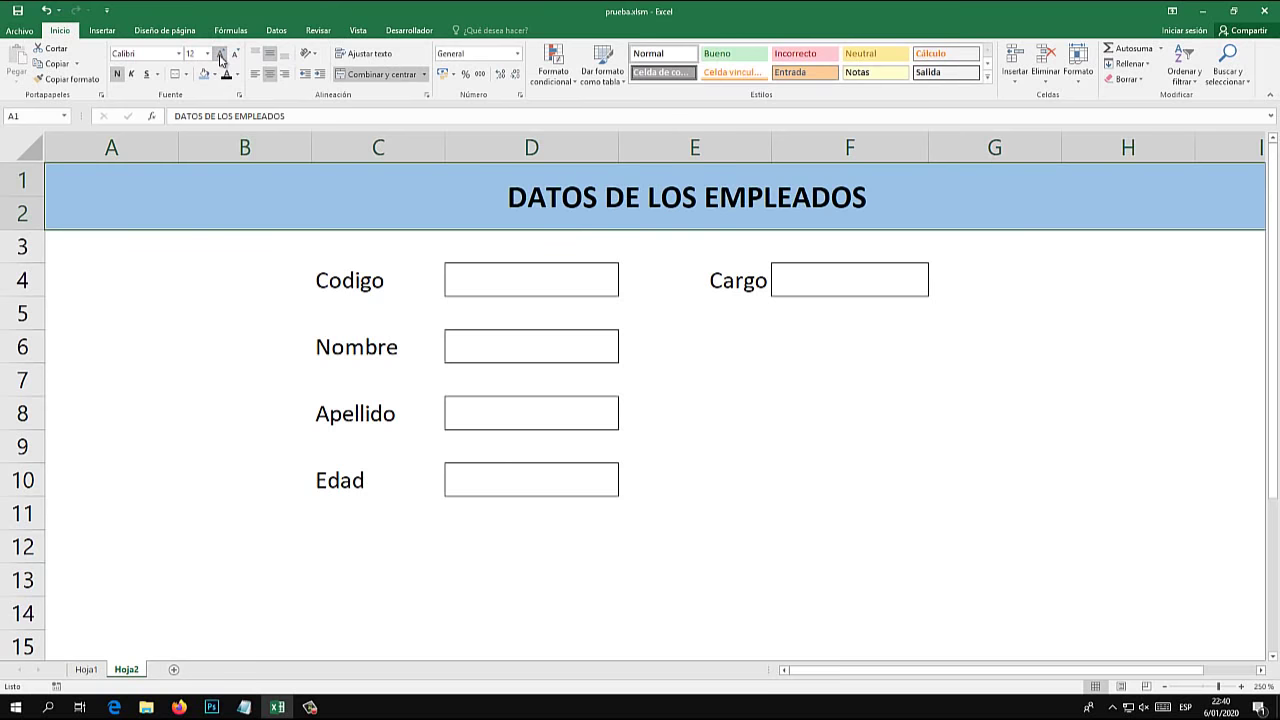
pyautogui.click(221, 53)
pyautogui.moveTo(14, 220); pyautogui.dragTo(28, 268)
# - Shorten row 3 and make rows 7 and 9 taller, undoing an unwanted row 10 change
pyautogui.click(798, 462)
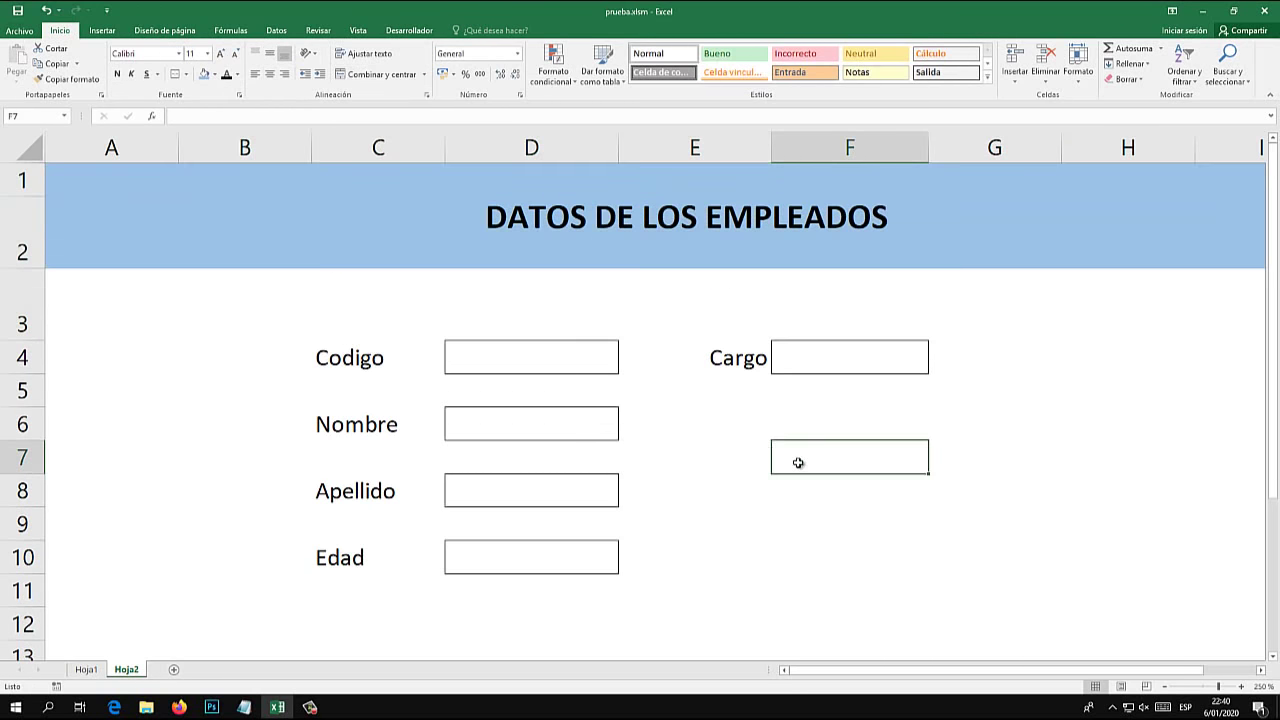
pyautogui.moveTo(28, 341); pyautogui.dragTo(28, 324)
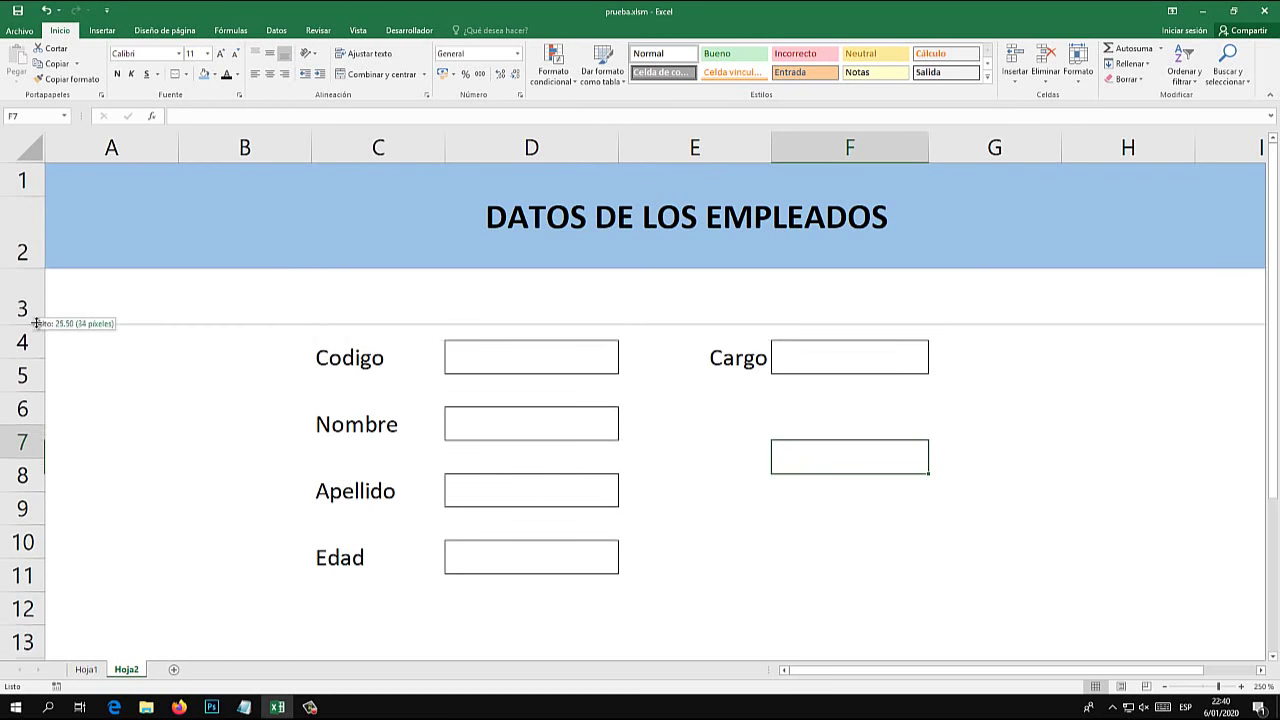
pyautogui.click(822, 503)
pyautogui.moveTo(682, 387); pyautogui.dragTo(926, 557)
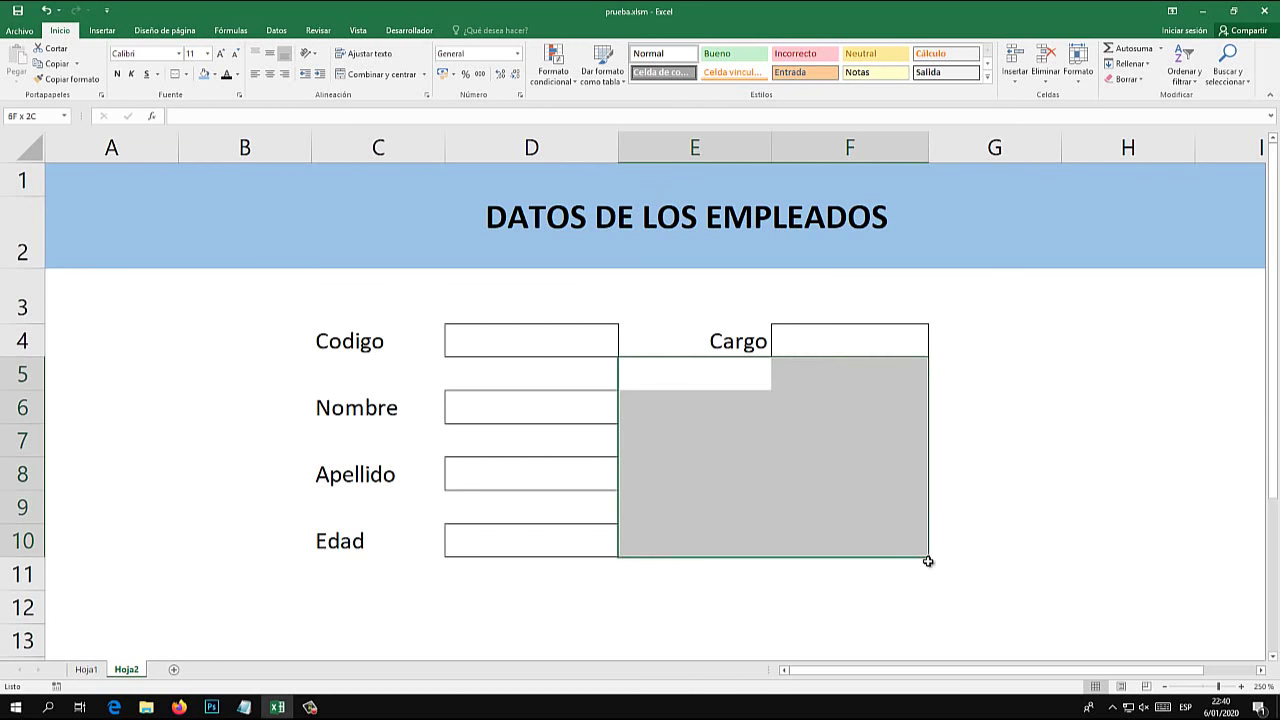
pyautogui.click(957, 551)
pyautogui.click(618, 392)
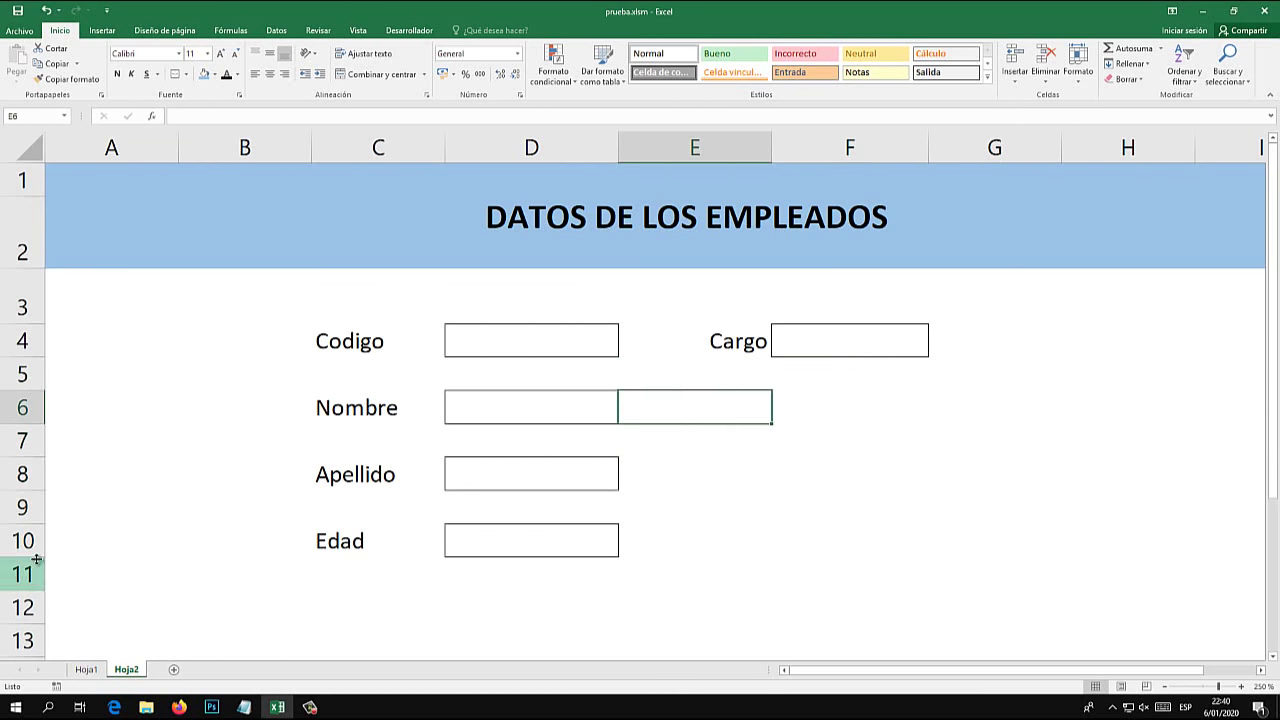
pyautogui.moveTo(44, 557); pyautogui.dragTo(46, 572)
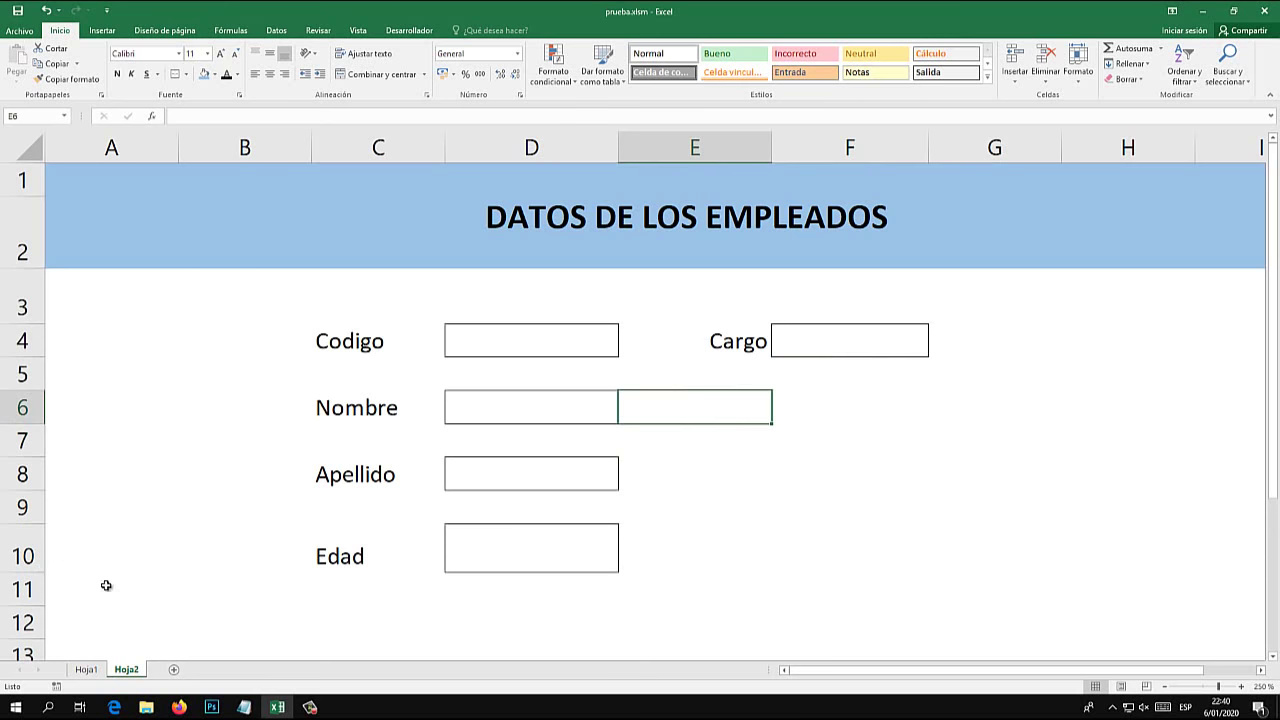
pyautogui.hotkey('ctrl', 'z')
pyautogui.moveTo(30, 524); pyautogui.dragTo(30, 541)
pyautogui.moveTo(28, 457); pyautogui.dragTo(28, 470)
pyautogui.click(858, 542)
pyautogui.click(229, 378)
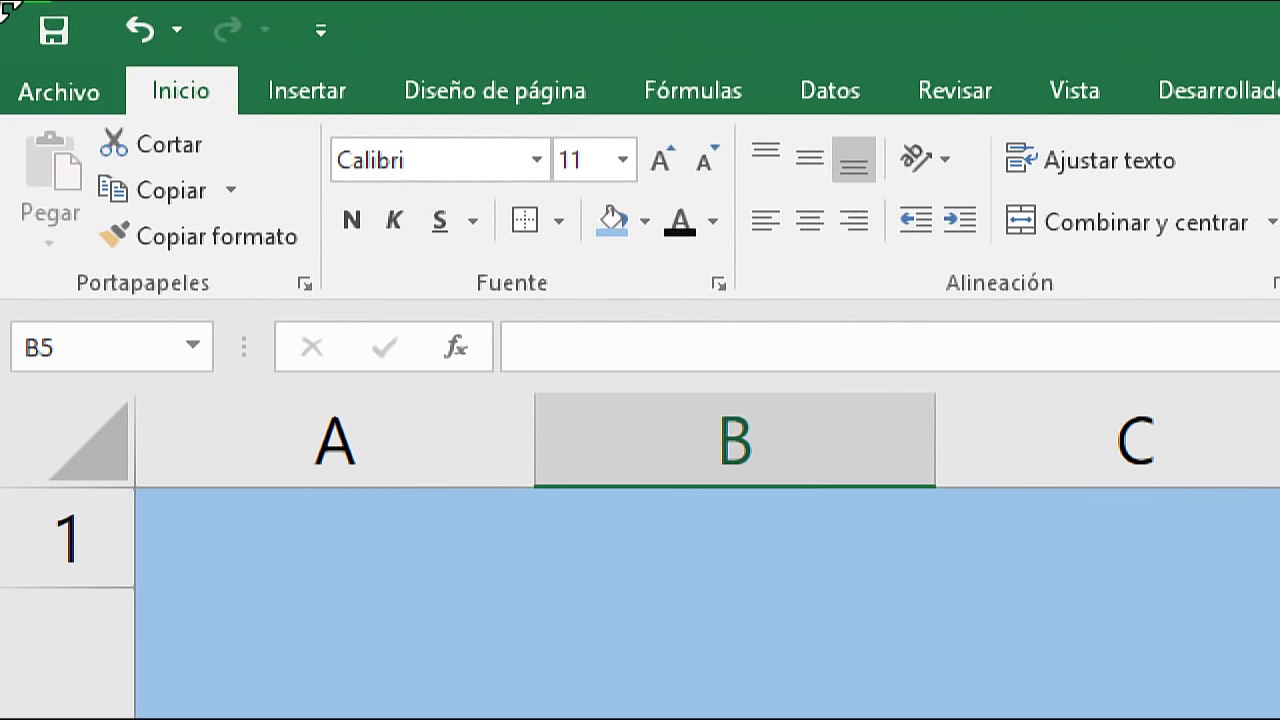
# - Draw a rectangle shape in the area below the Cargo box
pyautogui.click(104, 29)
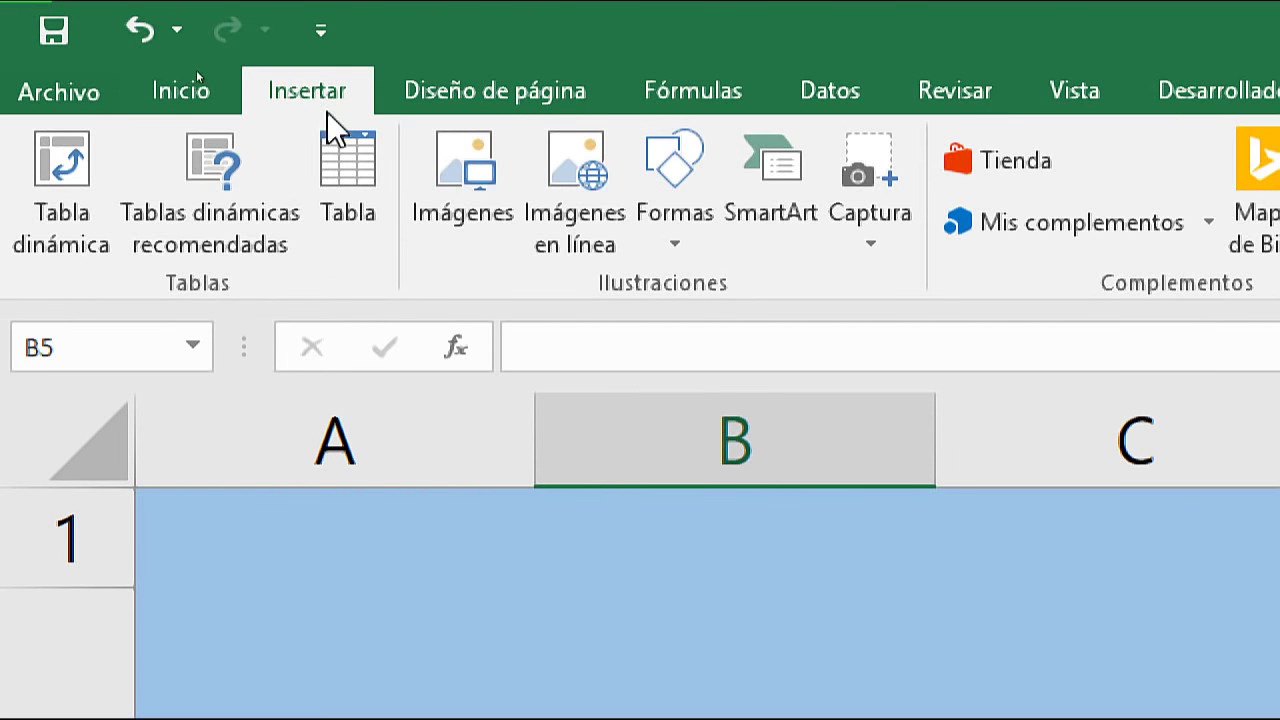
pyautogui.click(707, 236)
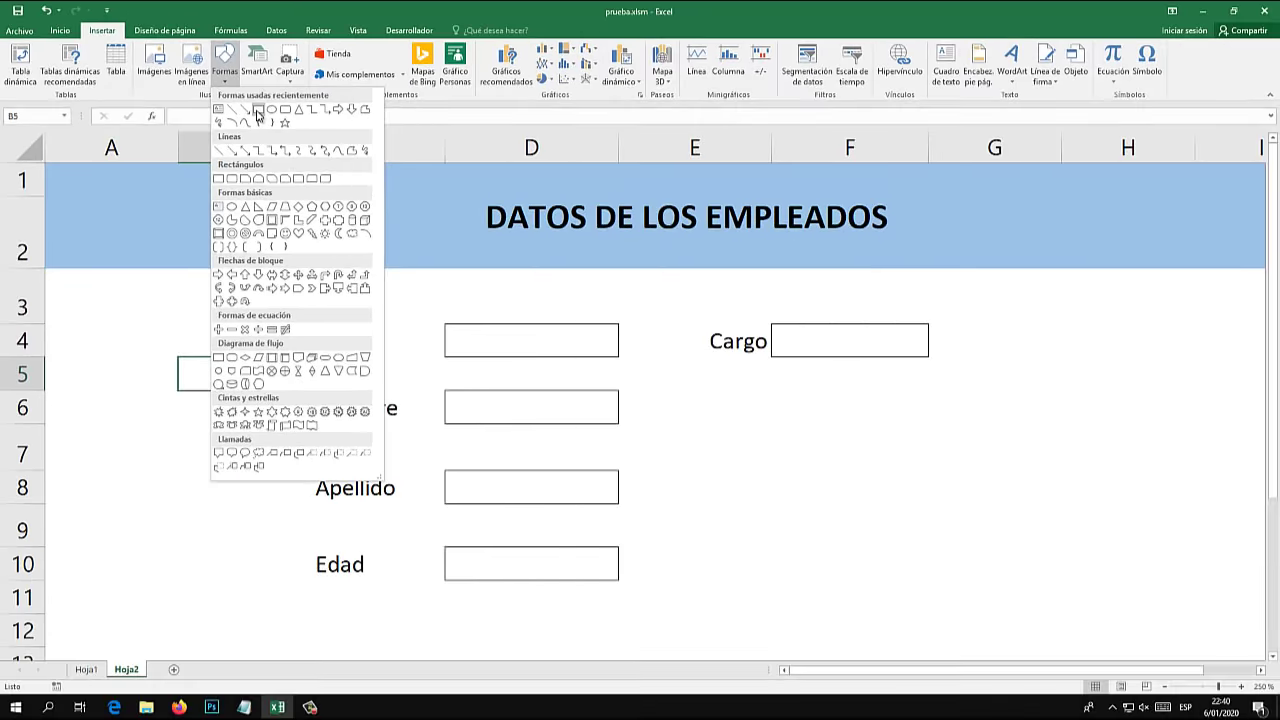
pyautogui.click(258, 109)
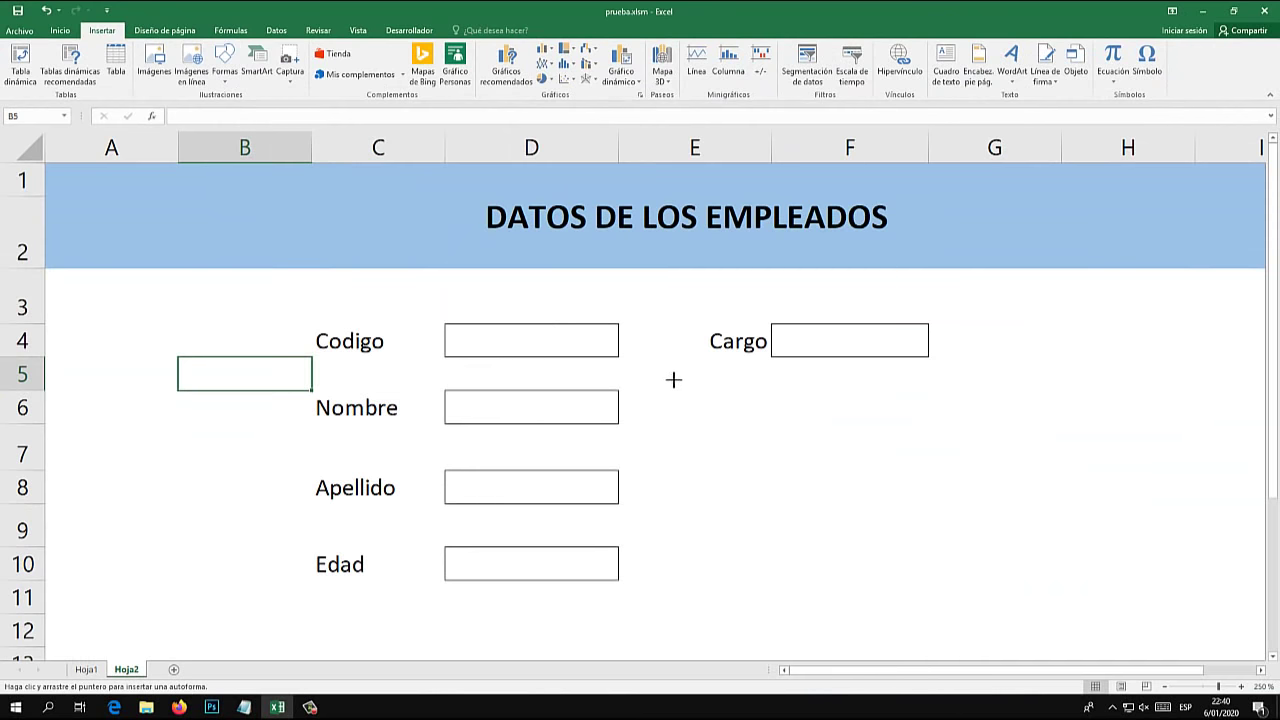
pyautogui.moveTo(673, 379); pyautogui.dragTo(917, 614)
pyautogui.moveTo(790, 495); pyautogui.dragTo(809, 498)
# - Make rows 3, 7 and 5 taller and shorten the rectangle to 3.72 cm
pyautogui.moveTo(30, 324); pyautogui.dragTo(33, 312)
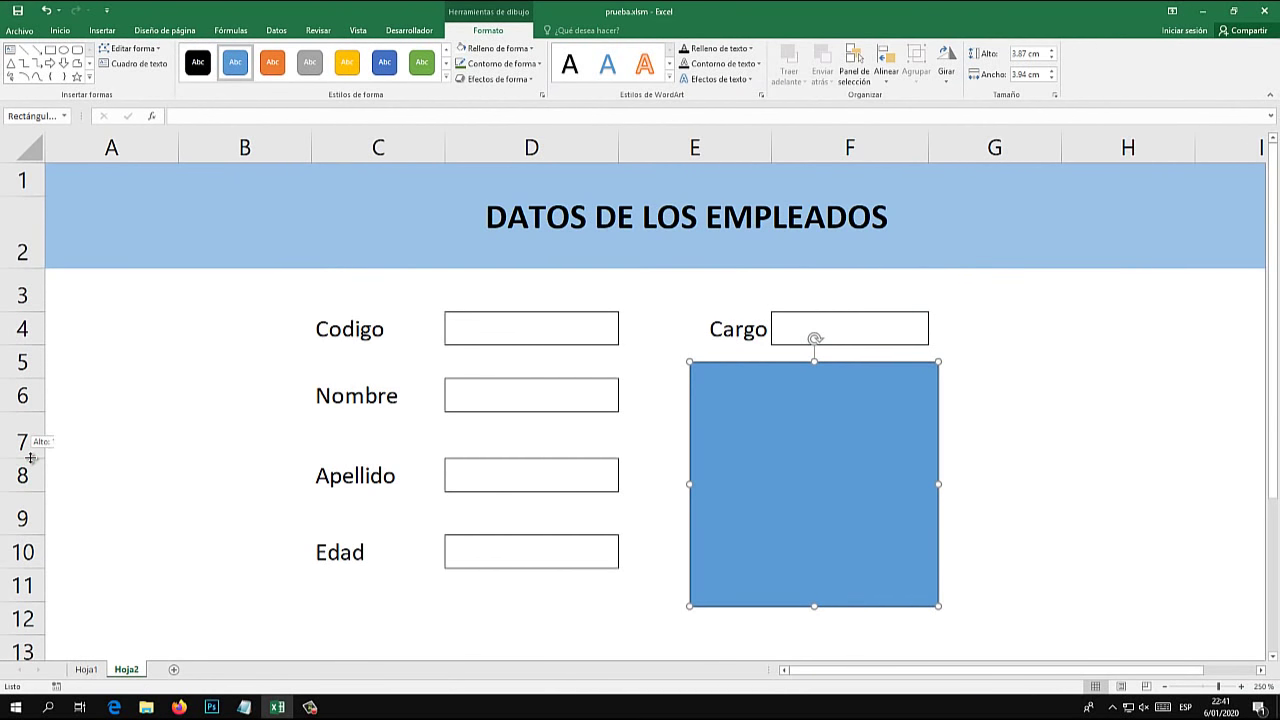
pyautogui.moveTo(26, 458); pyautogui.dragTo(26, 467)
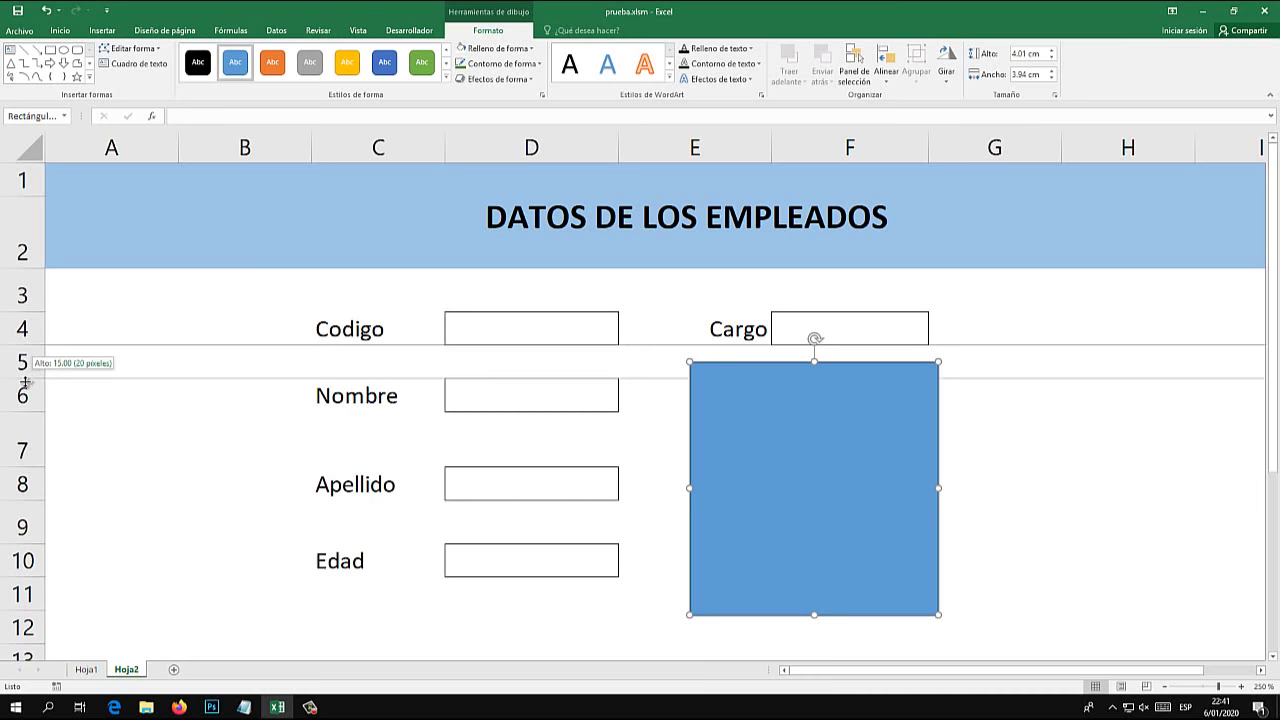
pyautogui.moveTo(32, 379); pyautogui.dragTo(32, 396)
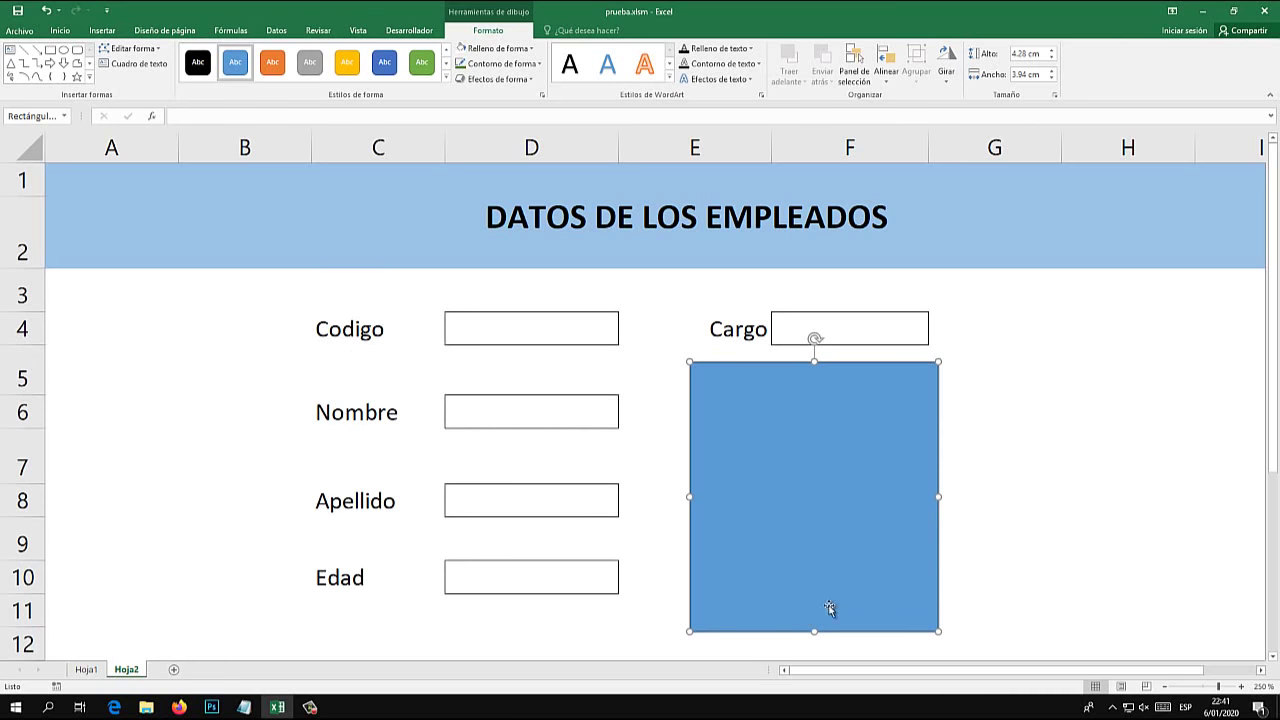
pyautogui.moveTo(812, 630); pyautogui.dragTo(812, 596)
pyautogui.moveTo(801, 501); pyautogui.dragTo(810, 509)
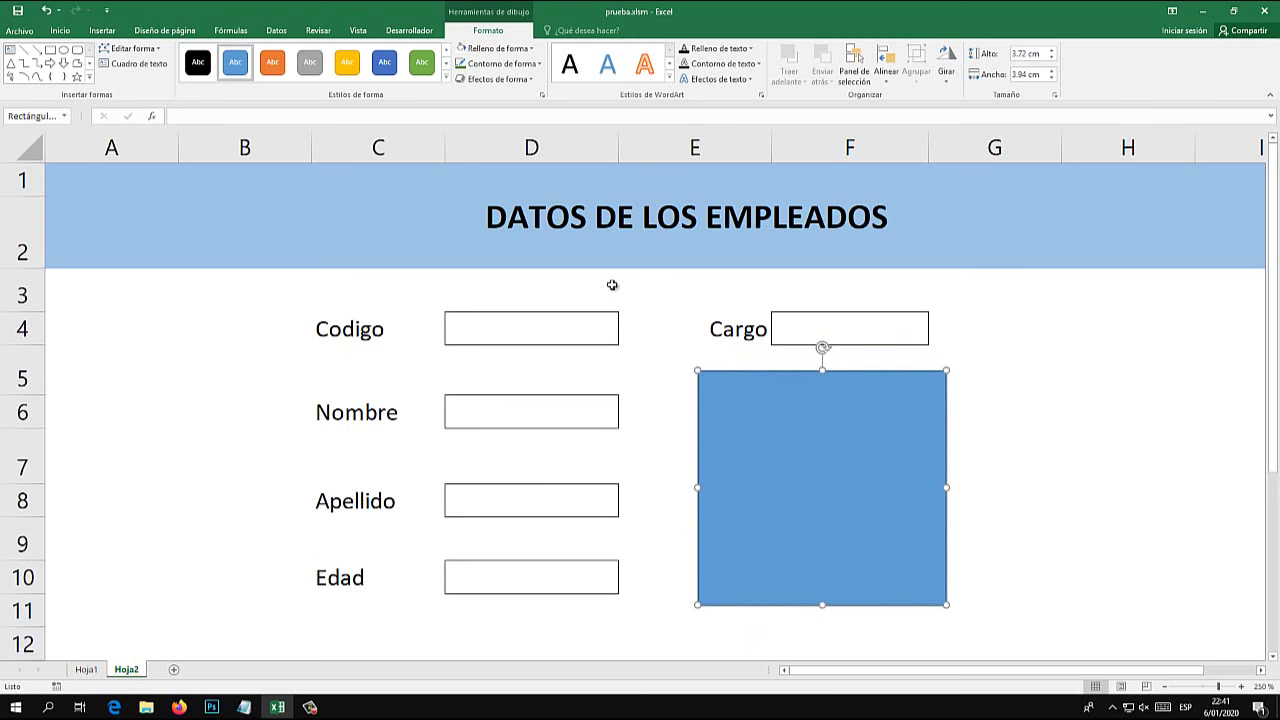
# - Give the rectangle a white fill and a 3 pt light-blue outline
pyautogui.click(497, 48)
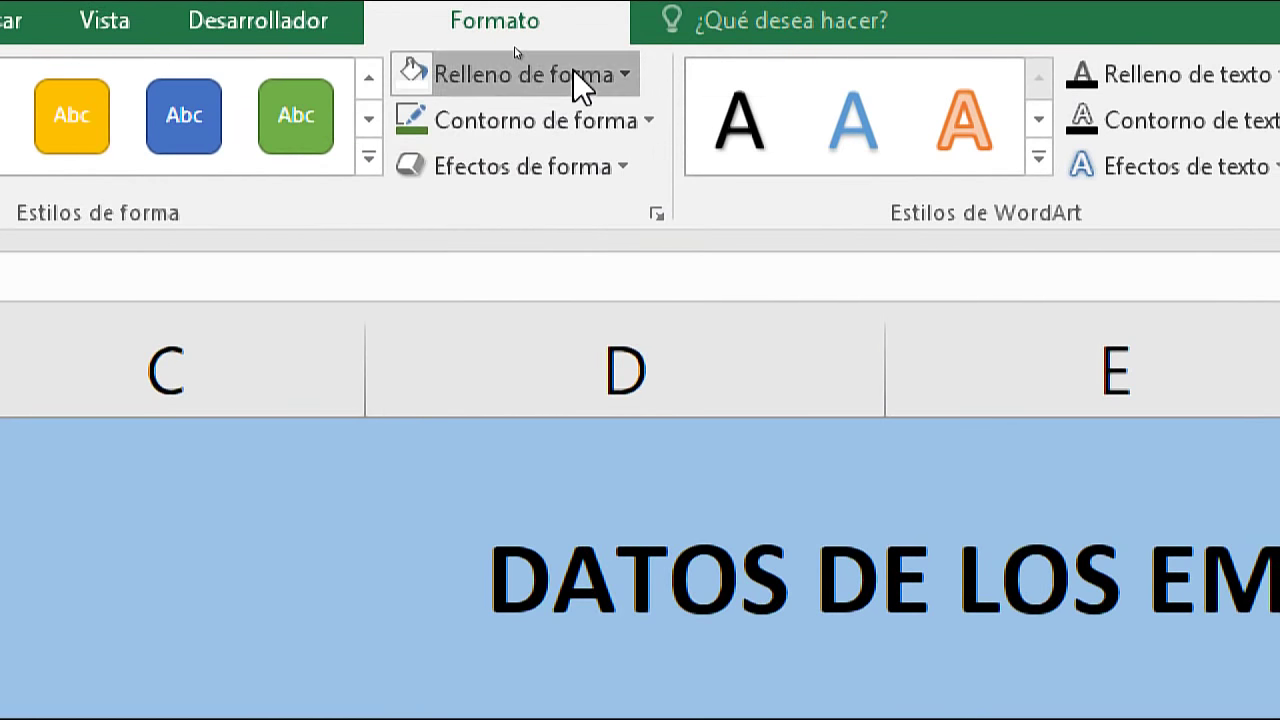
pyautogui.click(399, 215)
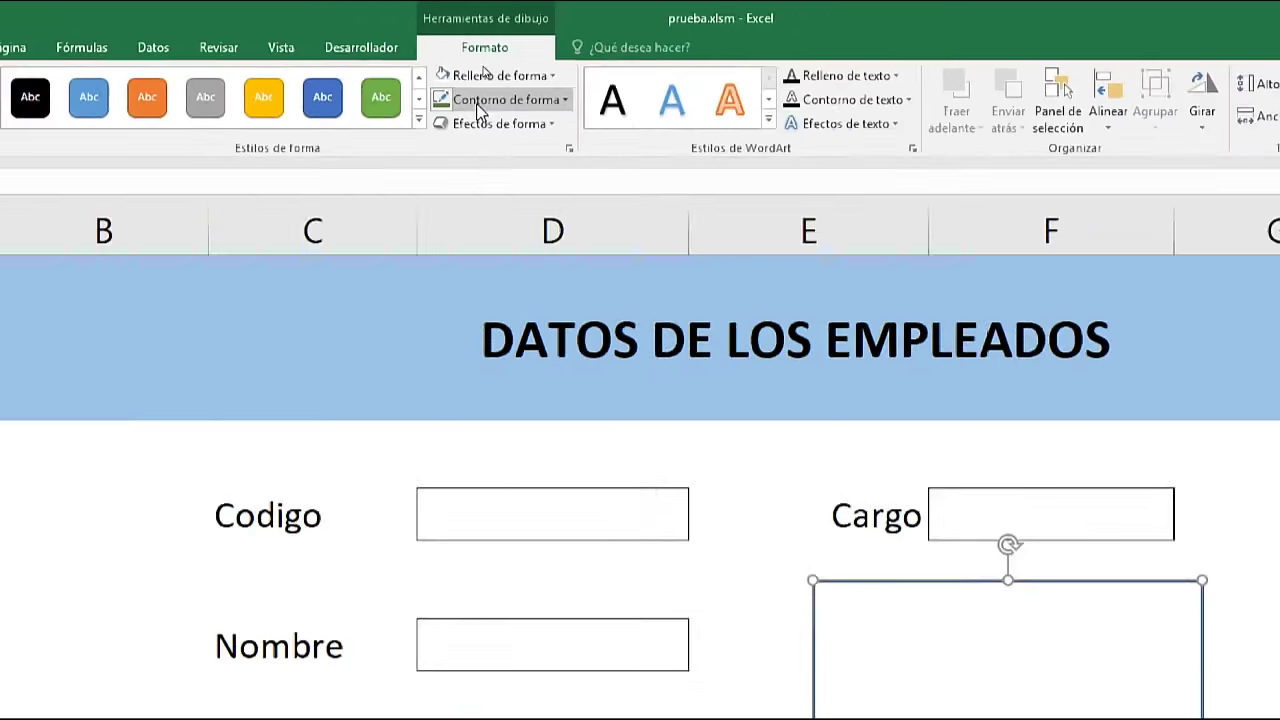
pyautogui.click(500, 63)
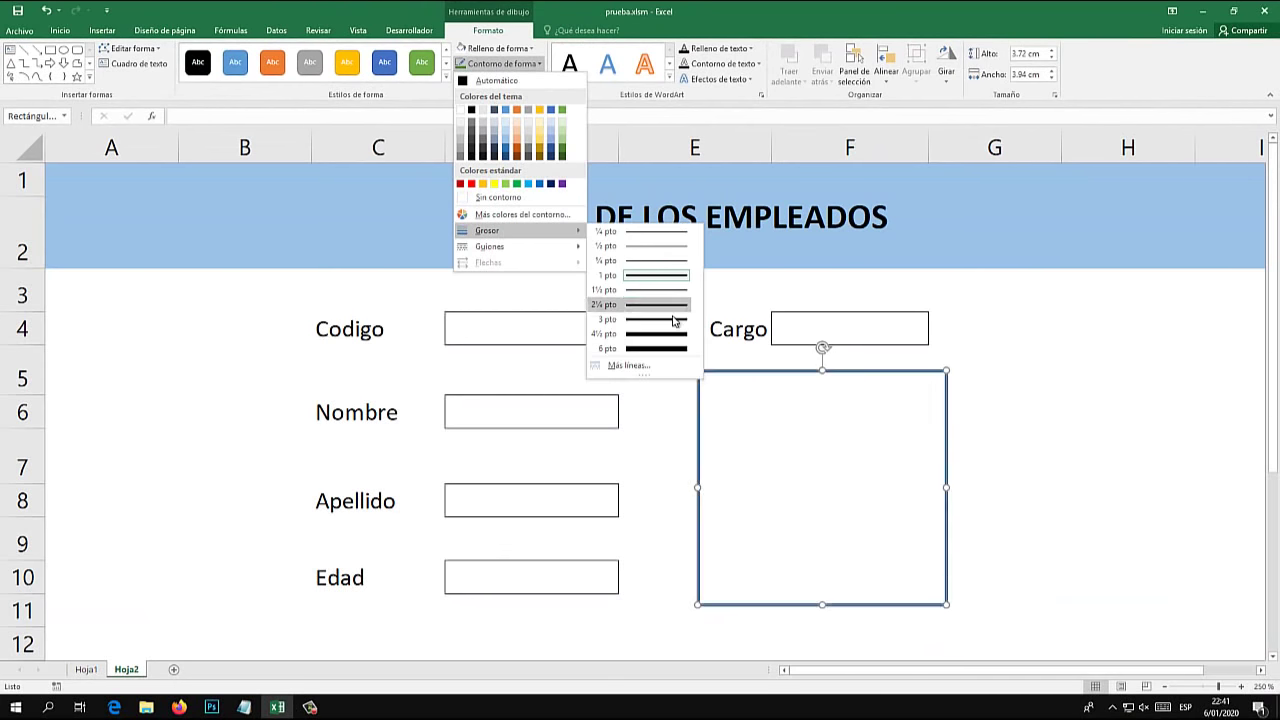
pyautogui.moveTo(488, 230)
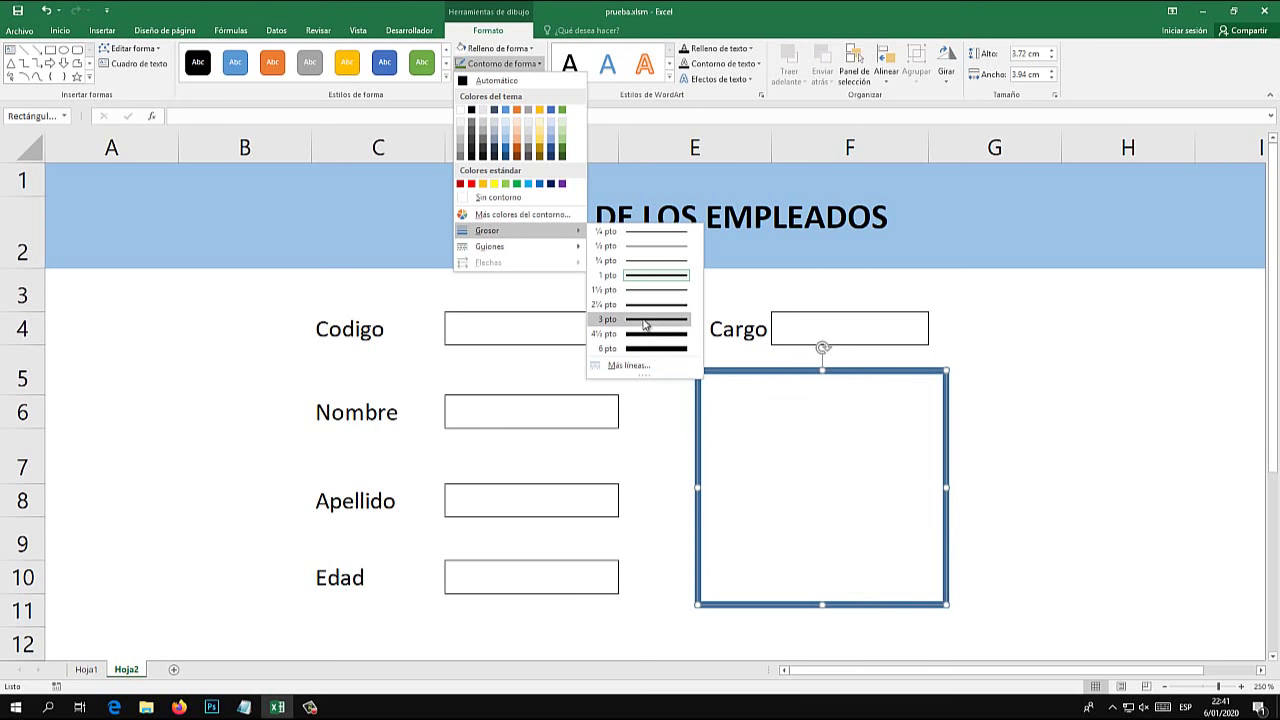
pyautogui.click(644, 319)
pyautogui.click(505, 63)
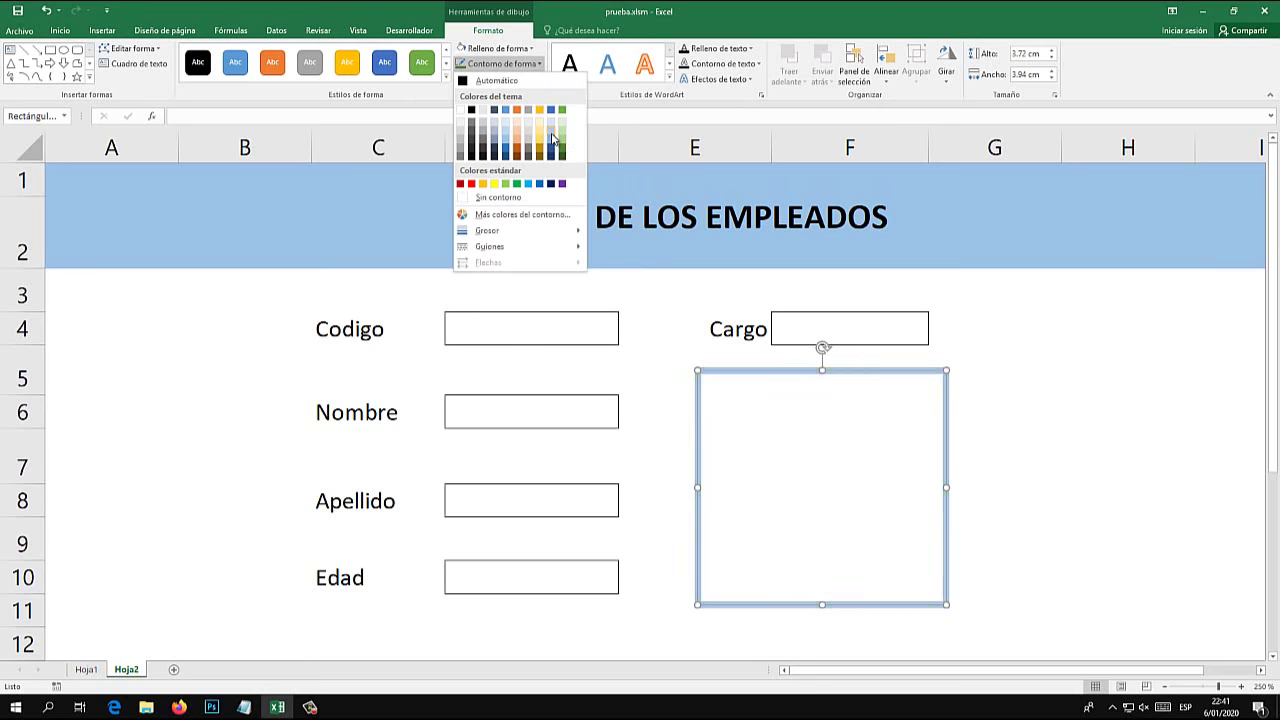
pyautogui.click(551, 132)
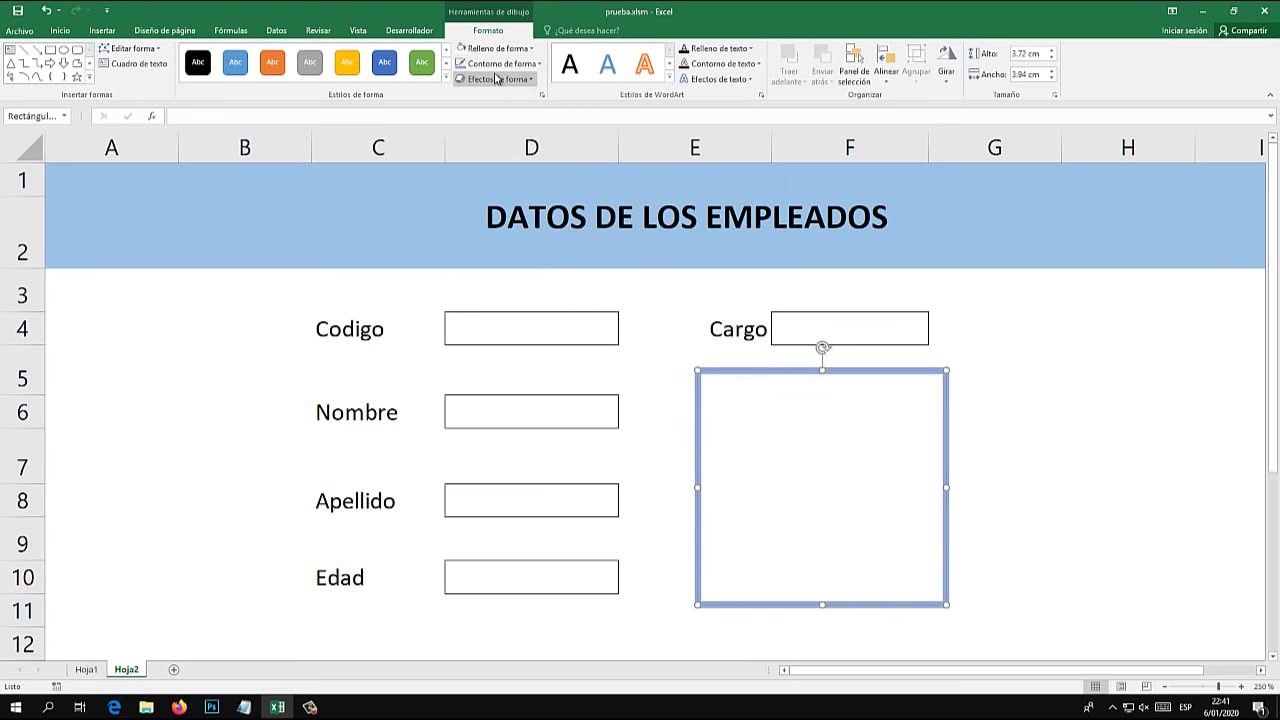
pyautogui.click(500, 63)
pyautogui.click(497, 65)
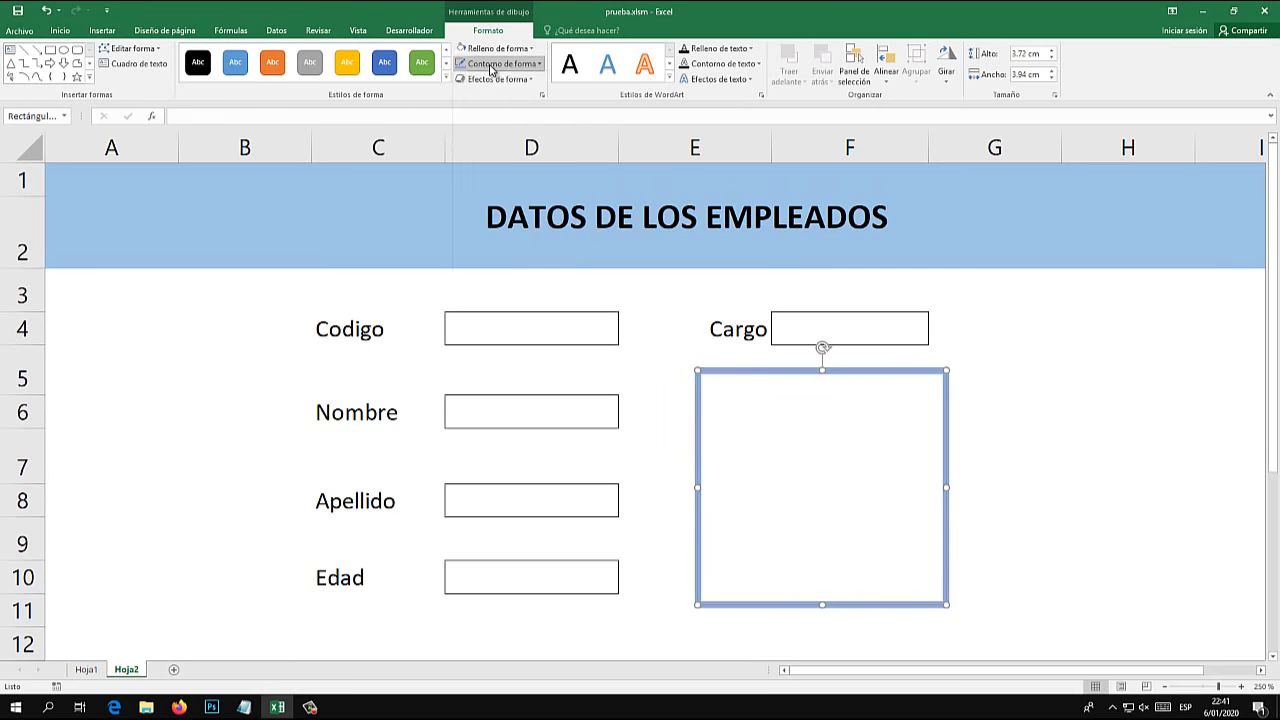
# - Add a perspective shadow to the rectangle and place it below Cargo
pyautogui.click(497, 79)
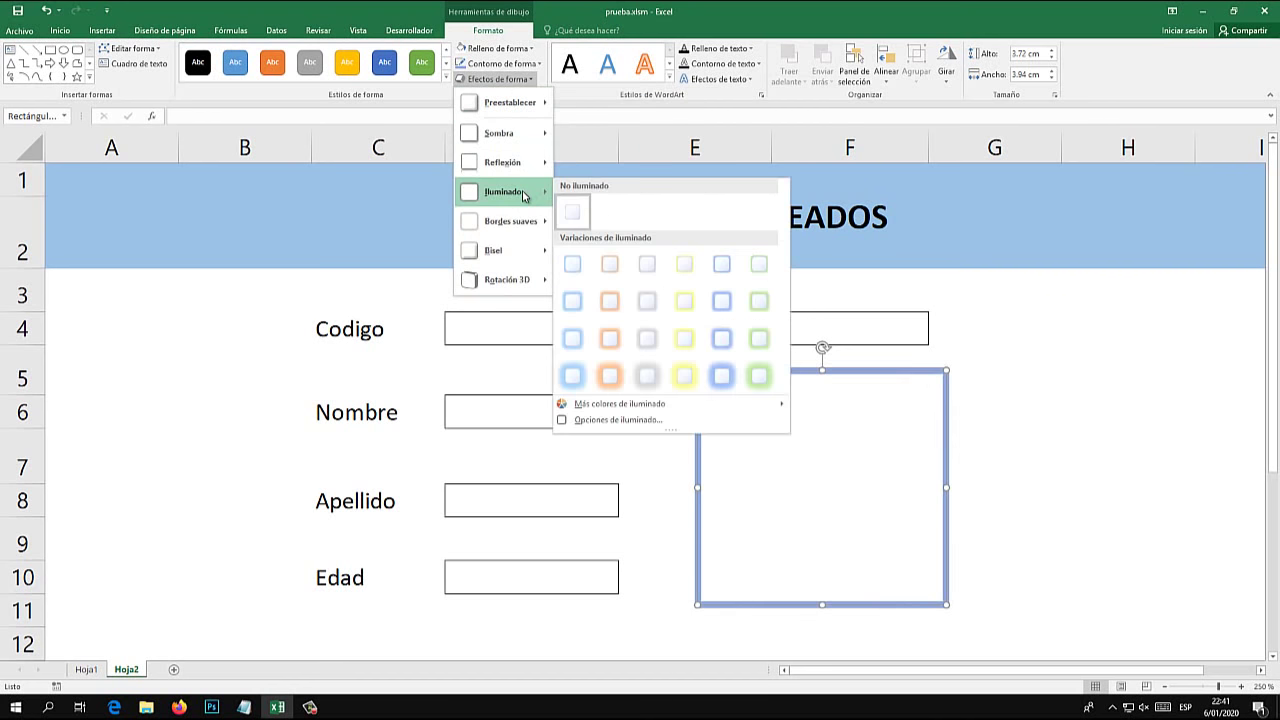
pyautogui.moveTo(499, 133)
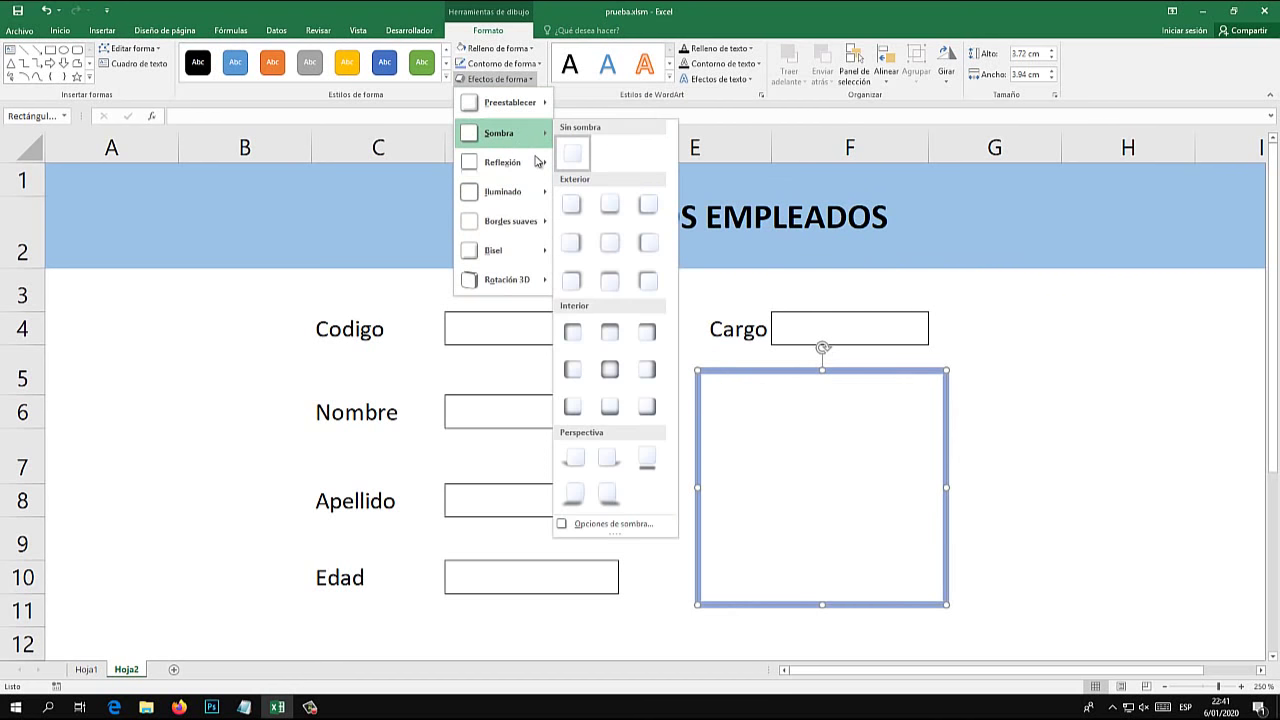
pyautogui.click(573, 457)
pyautogui.click(1020, 455)
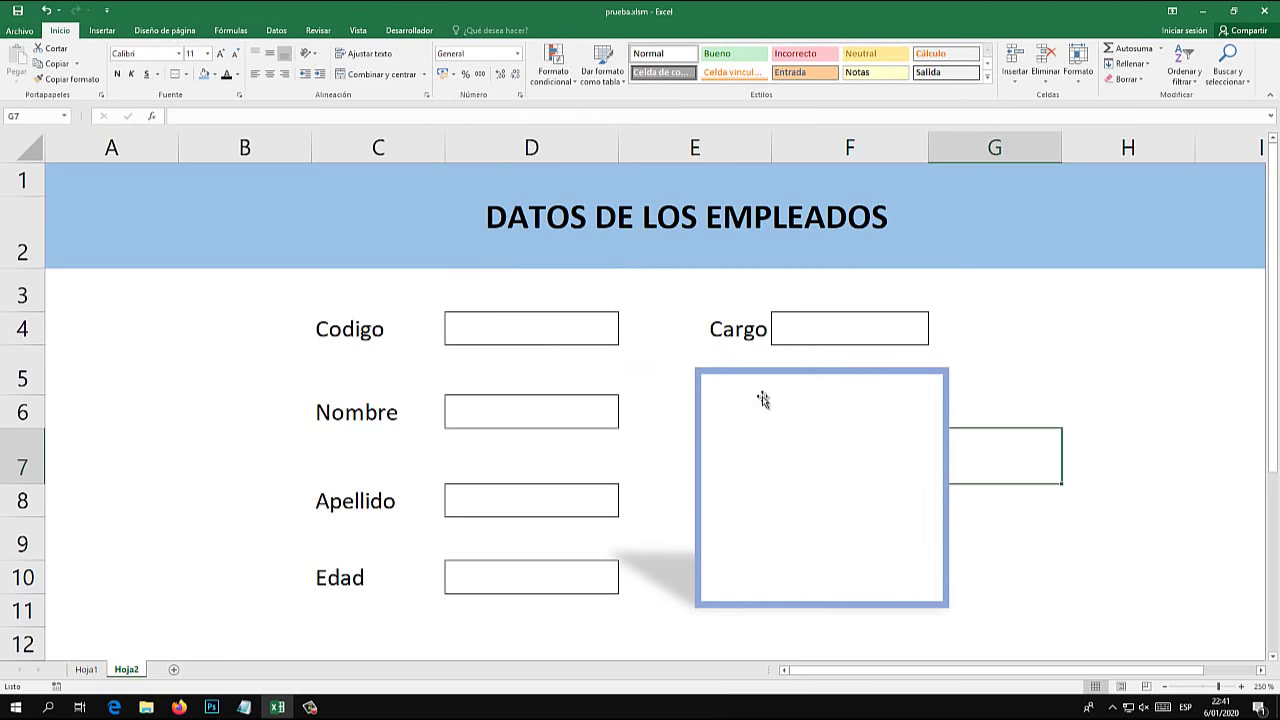
pyautogui.moveTo(767, 377)
pyautogui.mouseDown()
pyautogui.moveTo(777, 387)
pyautogui.moveTo(781, 364)
pyautogui.mouseUp()
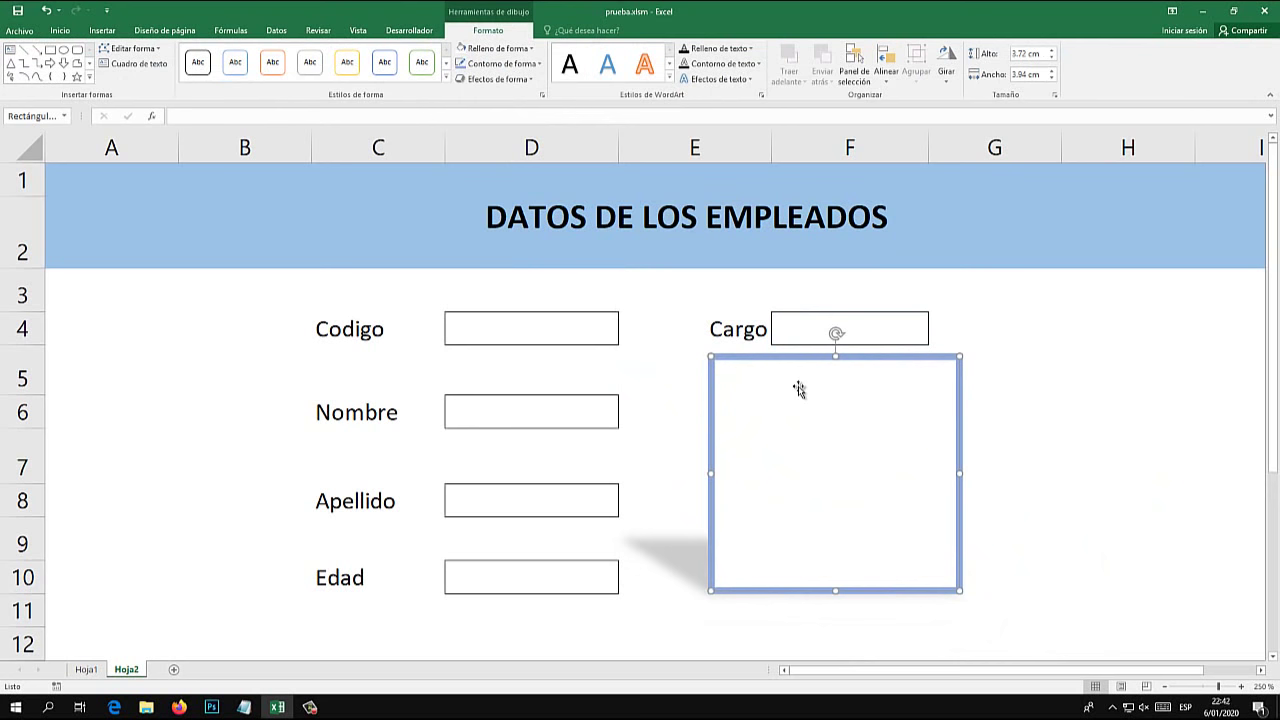
pyautogui.moveTo(810, 372); pyautogui.dragTo(745, 297)
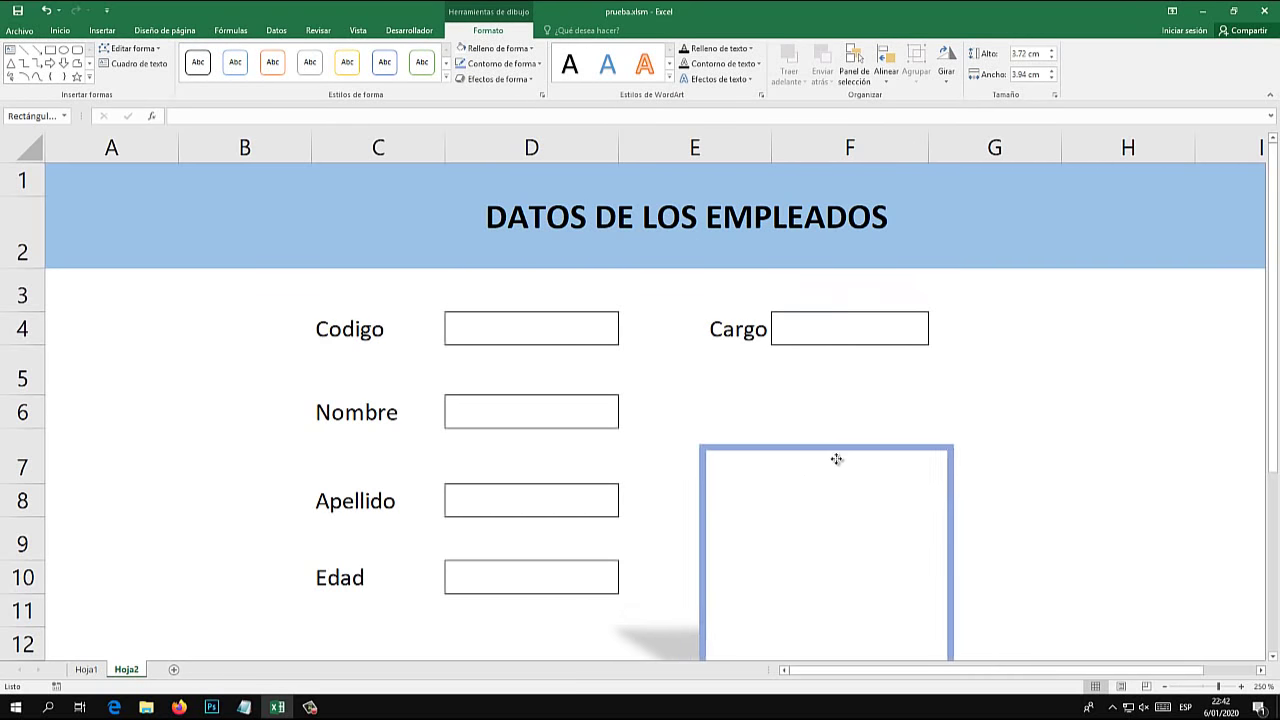
pyautogui.moveTo(745, 297); pyautogui.dragTo(793, 374)
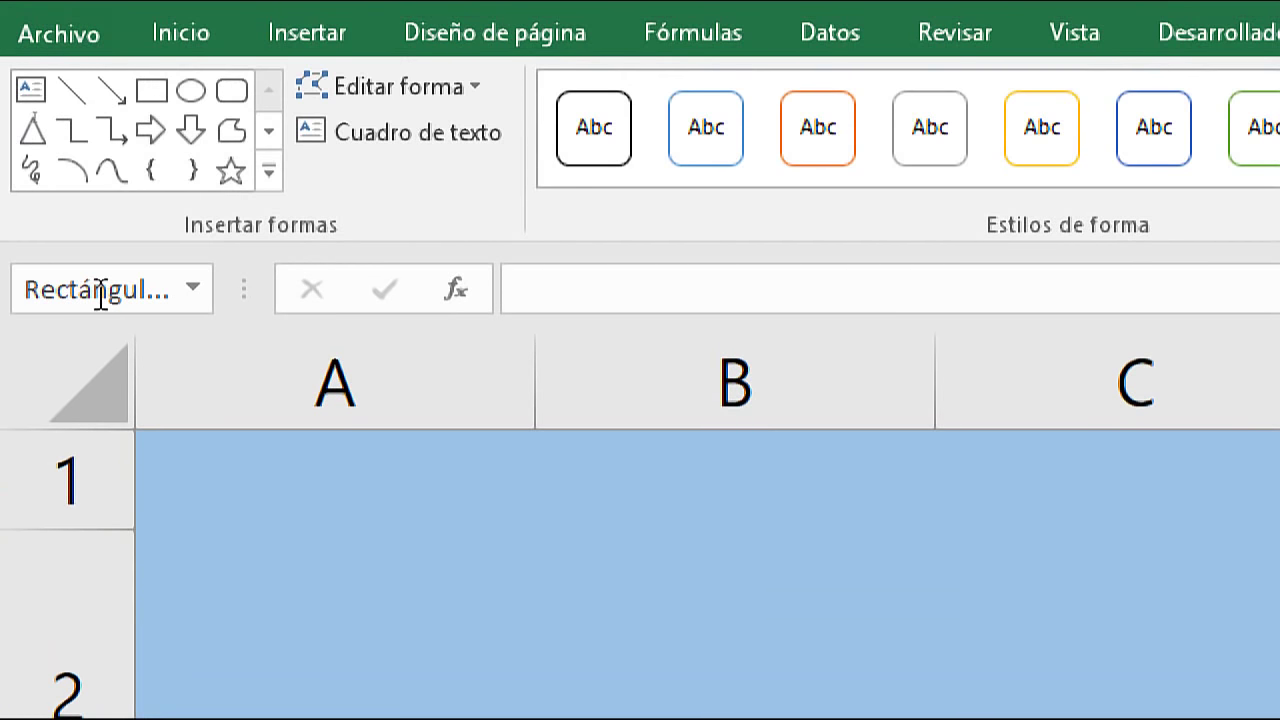
# - Name the rectangle 'foto' and nudge it into place beneath the Cargo box
pyautogui.click(103, 289)
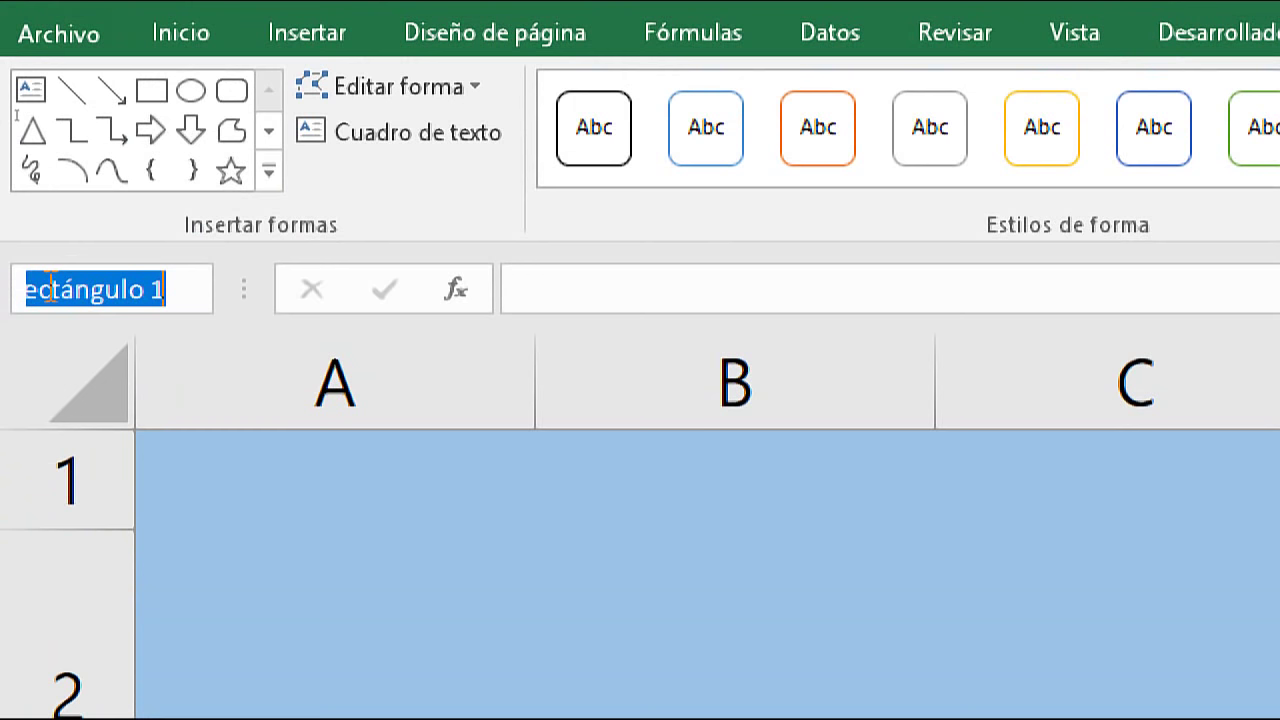
pyautogui.write('FOTO')
pyautogui.press('BackSpace')
pyautogui.press('BackSpace')
pyautogui.press('BackSpace')
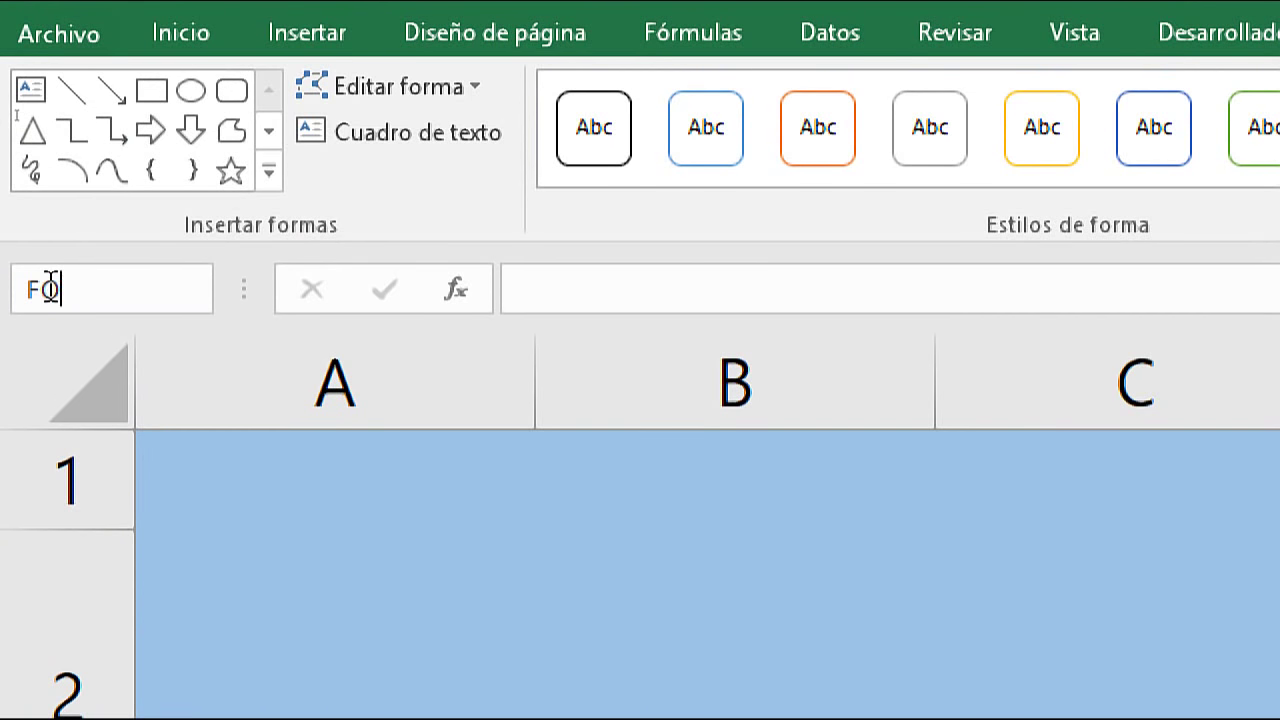
pyautogui.press('BackSpace')
pyautogui.write('oto')
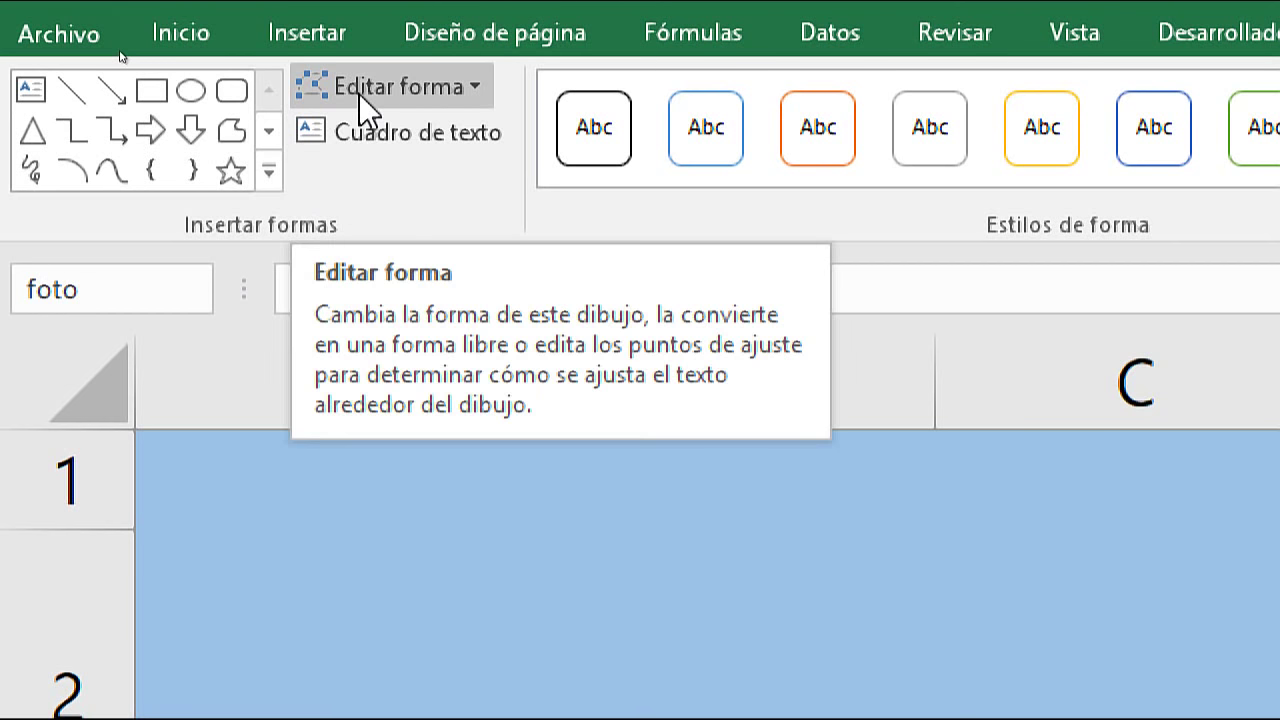
pyautogui.press('Return')
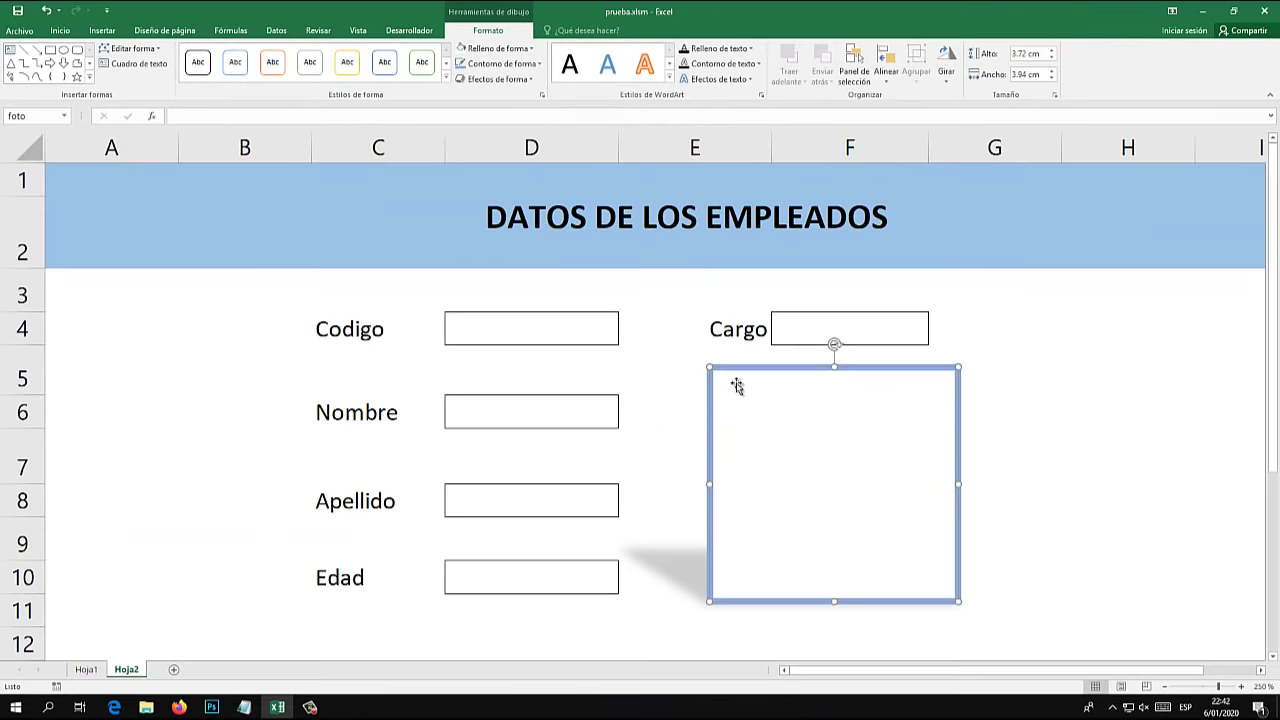
pyautogui.moveTo(729, 383)
pyautogui.mouseDown()
pyautogui.moveTo(870, 278)
pyautogui.moveTo(740, 380)
pyautogui.mouseUp()
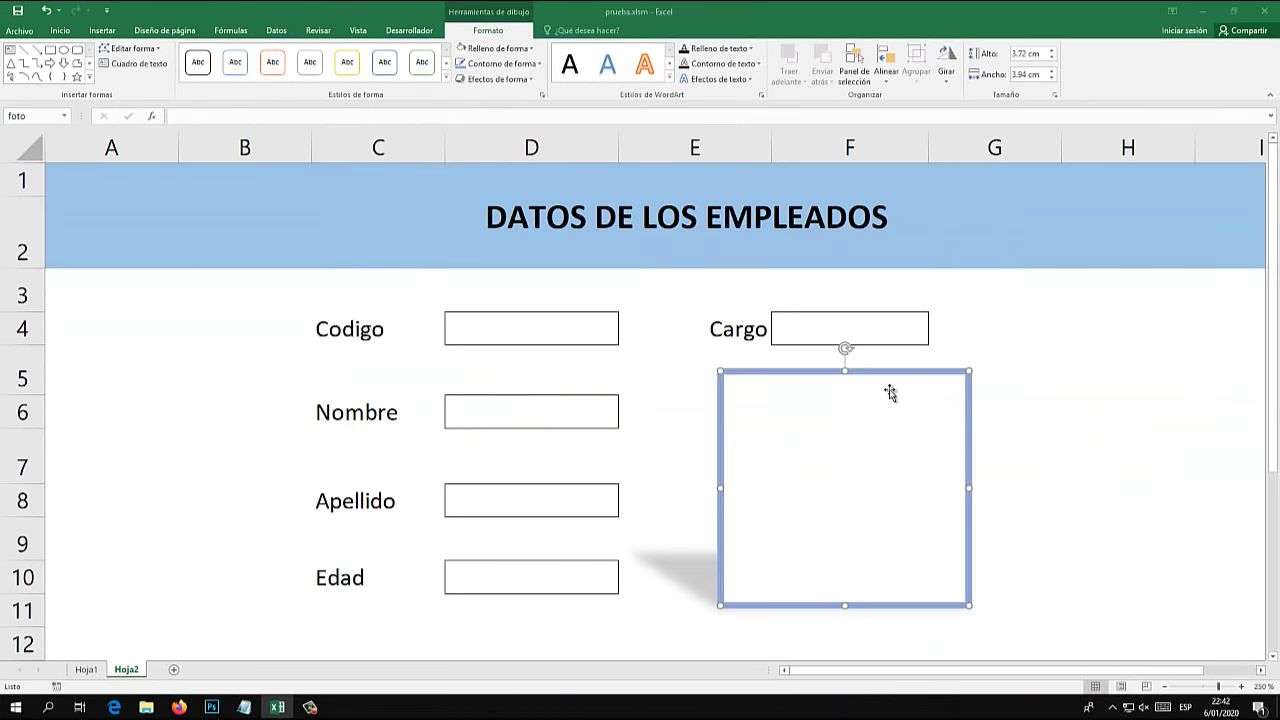
pyautogui.moveTo(891, 391)
pyautogui.mouseDown()
pyautogui.moveTo(866, 382)
pyautogui.moveTo(943, 323)
pyautogui.moveTo(929, 423)
pyautogui.moveTo(800, 340)
pyautogui.moveTo(863, 382)
pyautogui.moveTo(857, 320)
pyautogui.moveTo(849, 406)
pyautogui.moveTo(876, 379)
pyautogui.mouseUp()
pyautogui.click(543, 328)
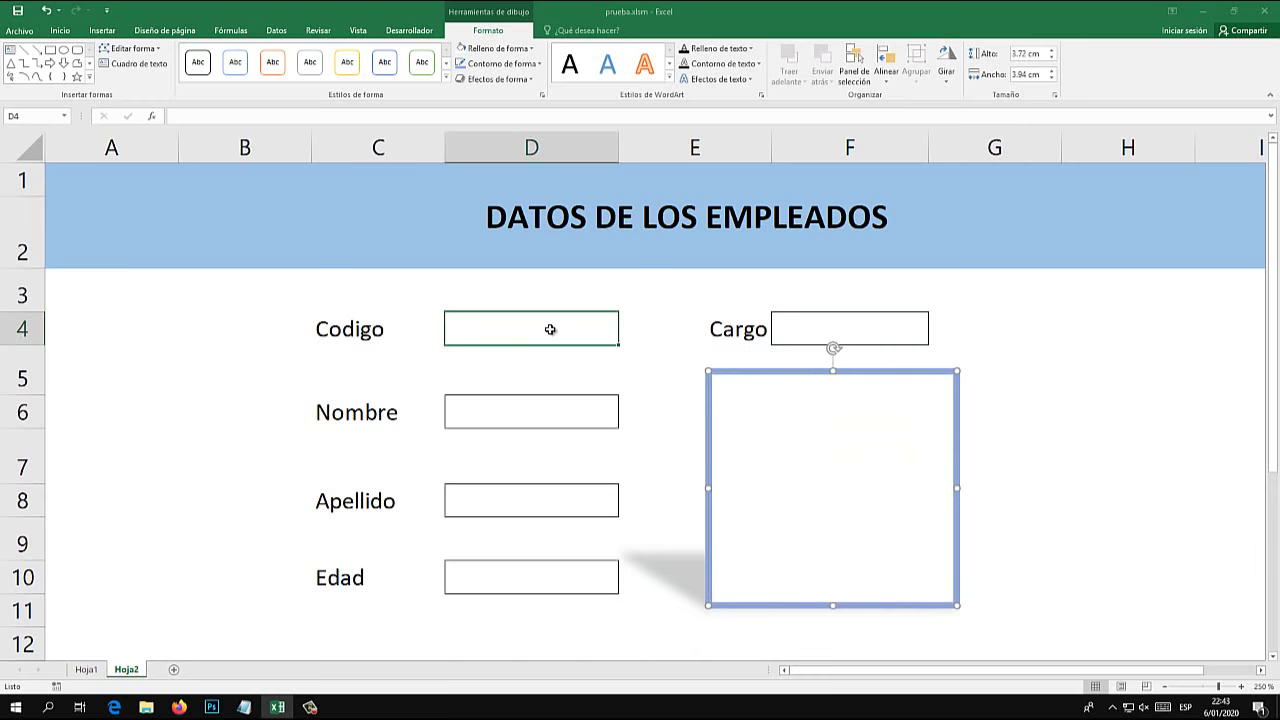
pyautogui.click(526, 410)
pyautogui.click(512, 550)
pyautogui.click(513, 578)
pyautogui.click(508, 508)
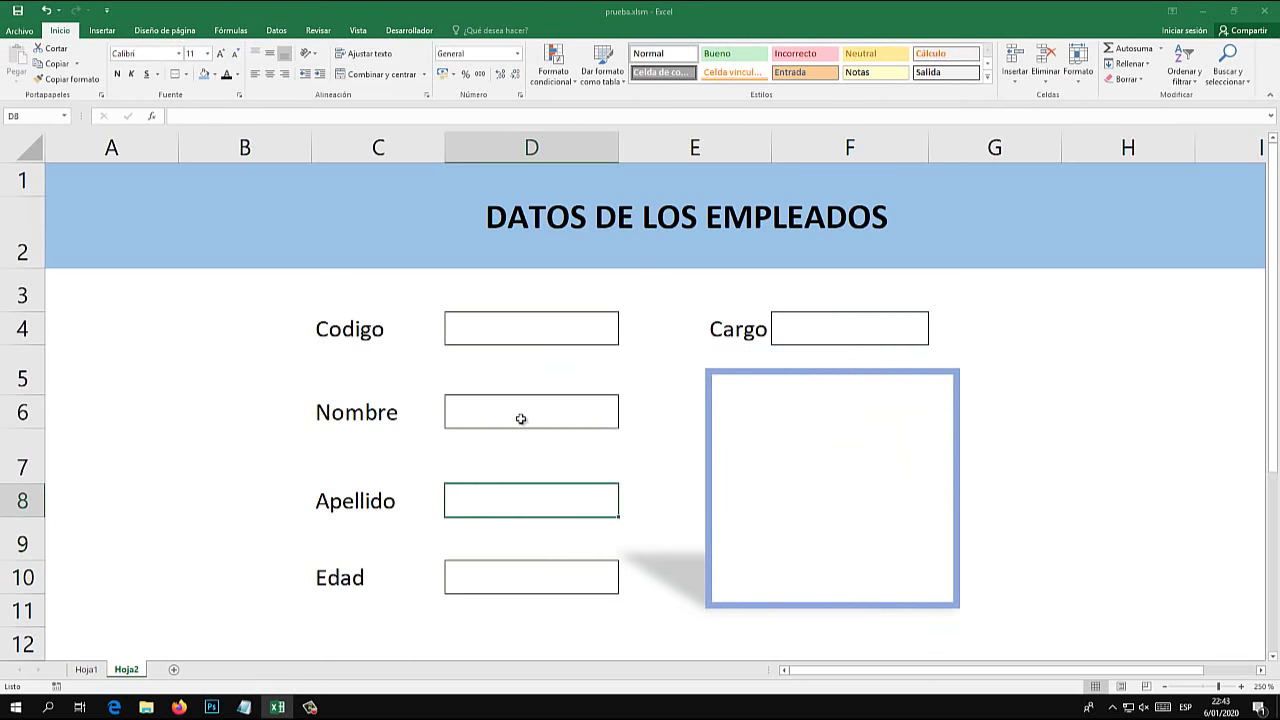
pyautogui.click(518, 417)
pyautogui.click(510, 325)
pyautogui.click(813, 329)
pyautogui.click(549, 320)
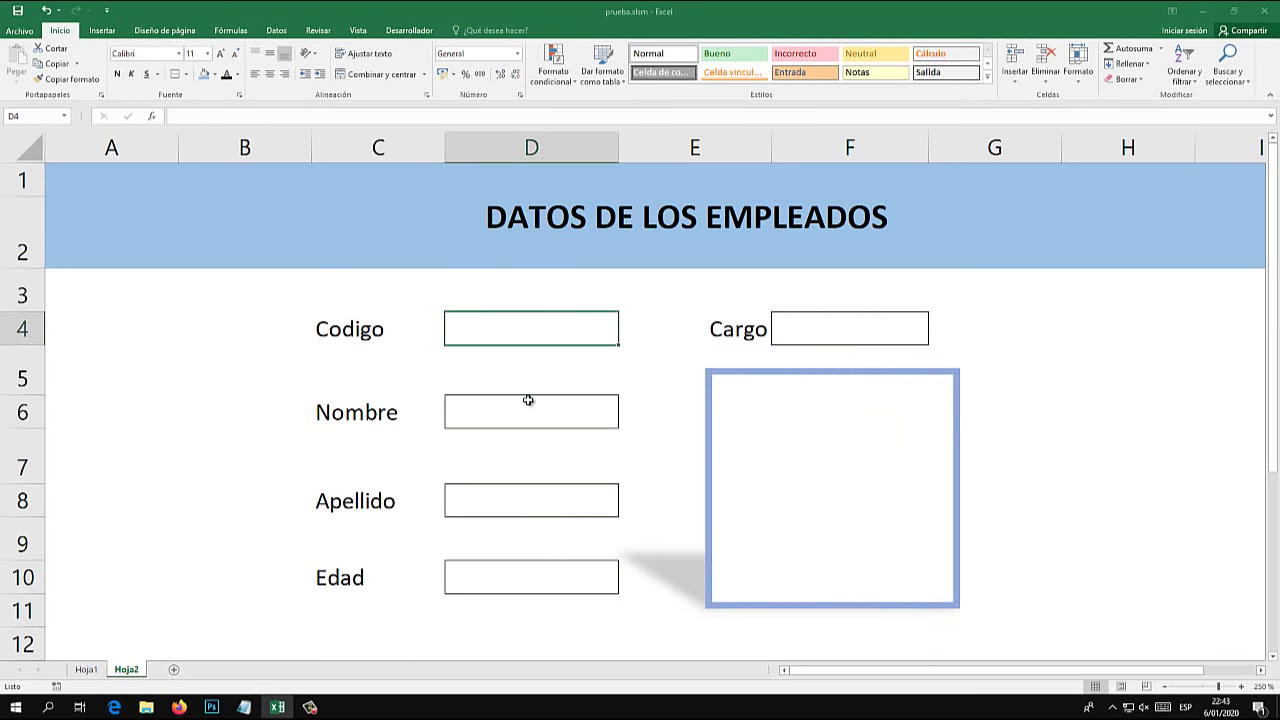
pyautogui.click(529, 401)
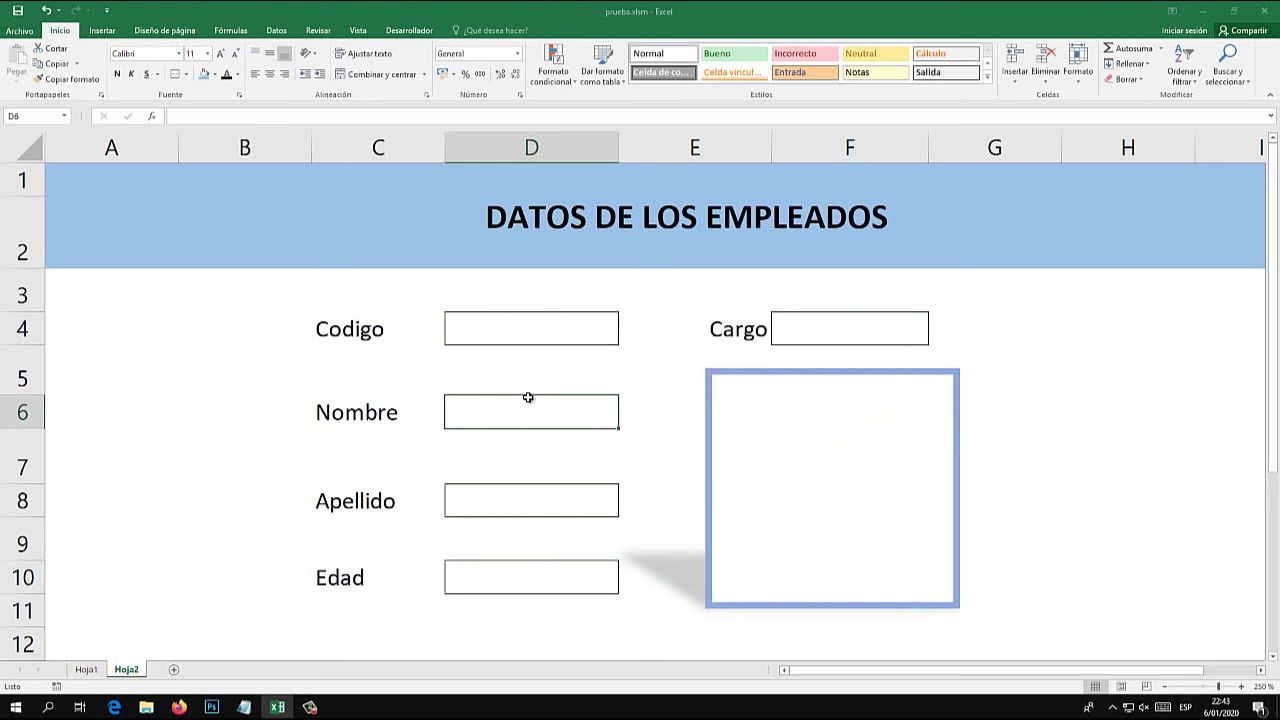
pyautogui.click(524, 340)
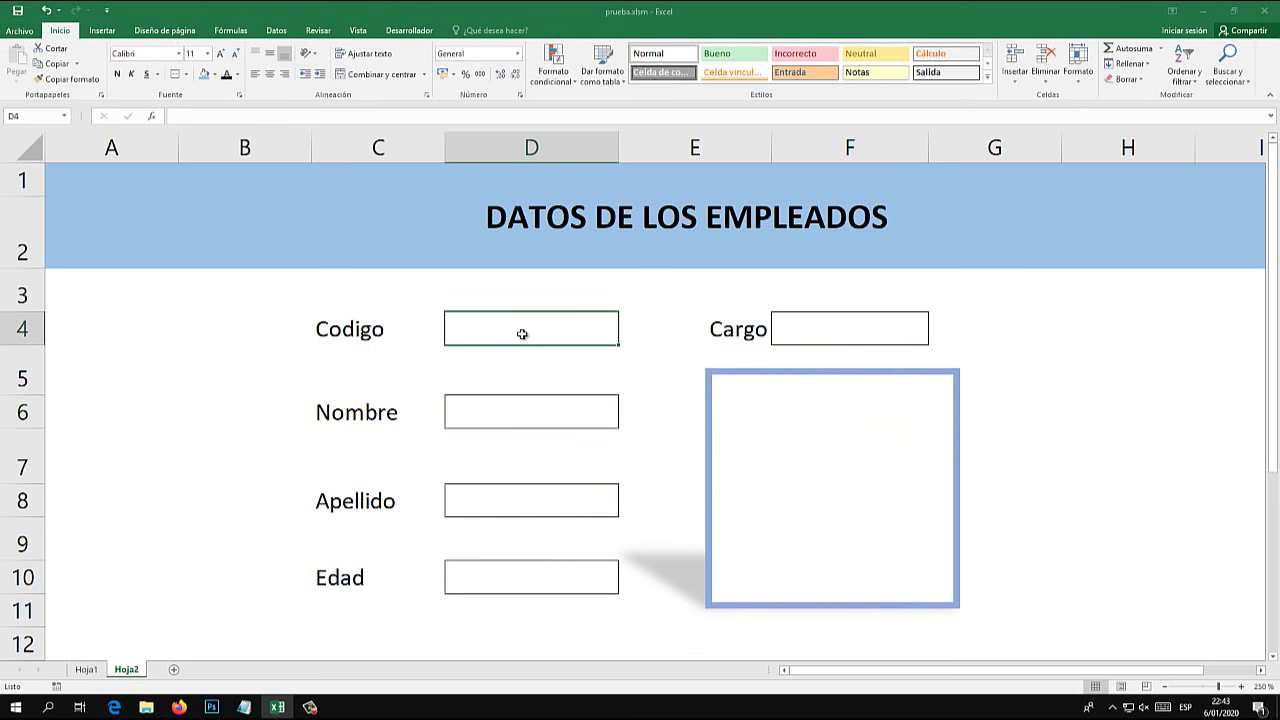
pyautogui.click(86, 670)
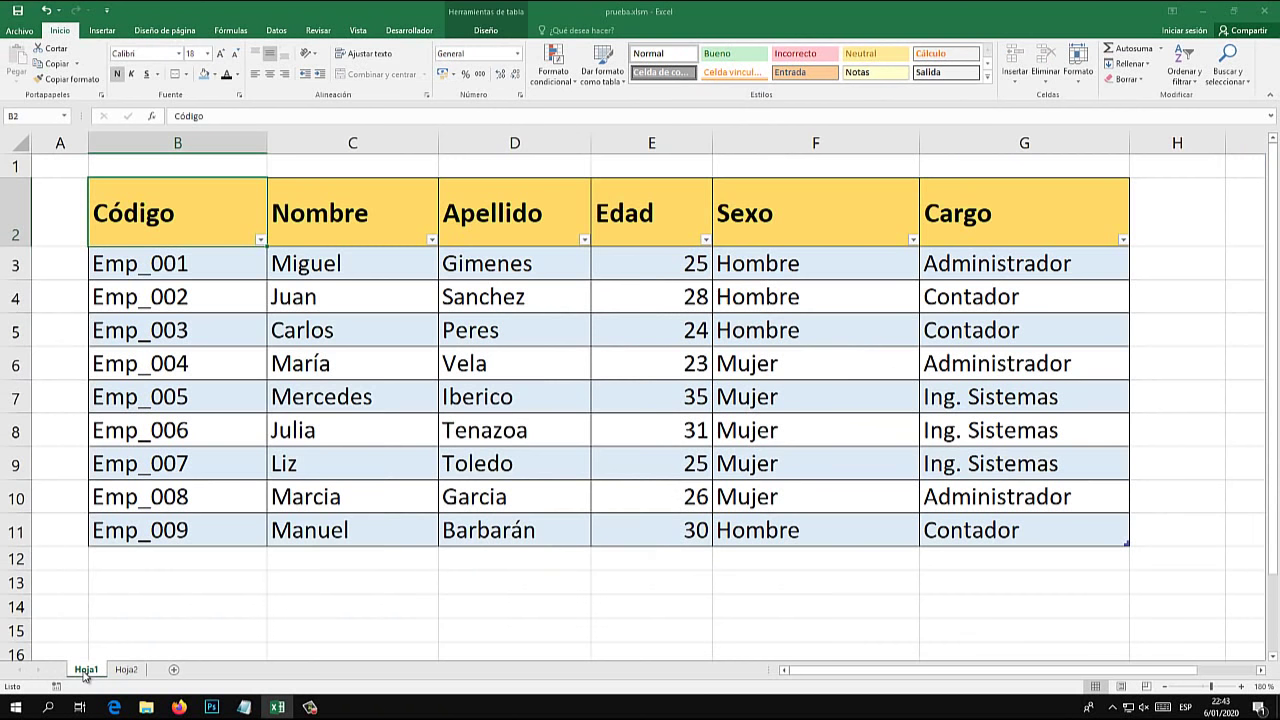
pyautogui.click(191, 271)
pyautogui.doubleClick(137, 264)
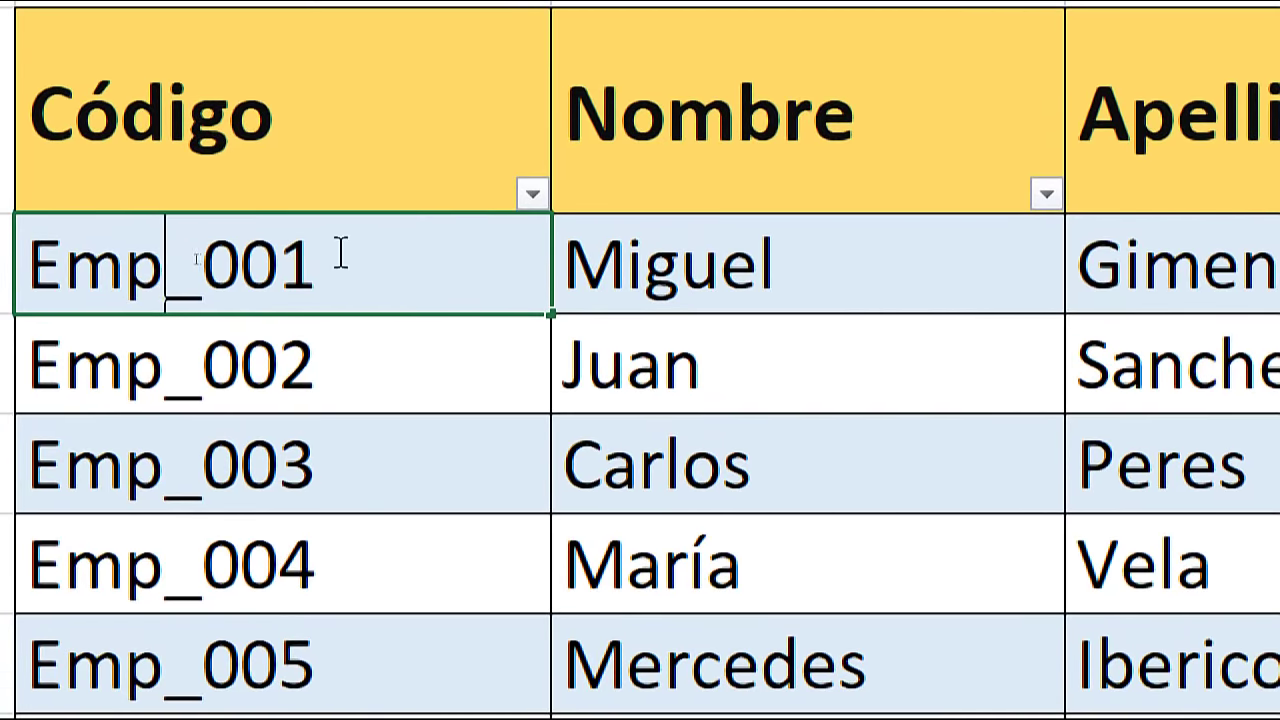
pyautogui.moveTo(195, 262); pyautogui.dragTo(94, 256)
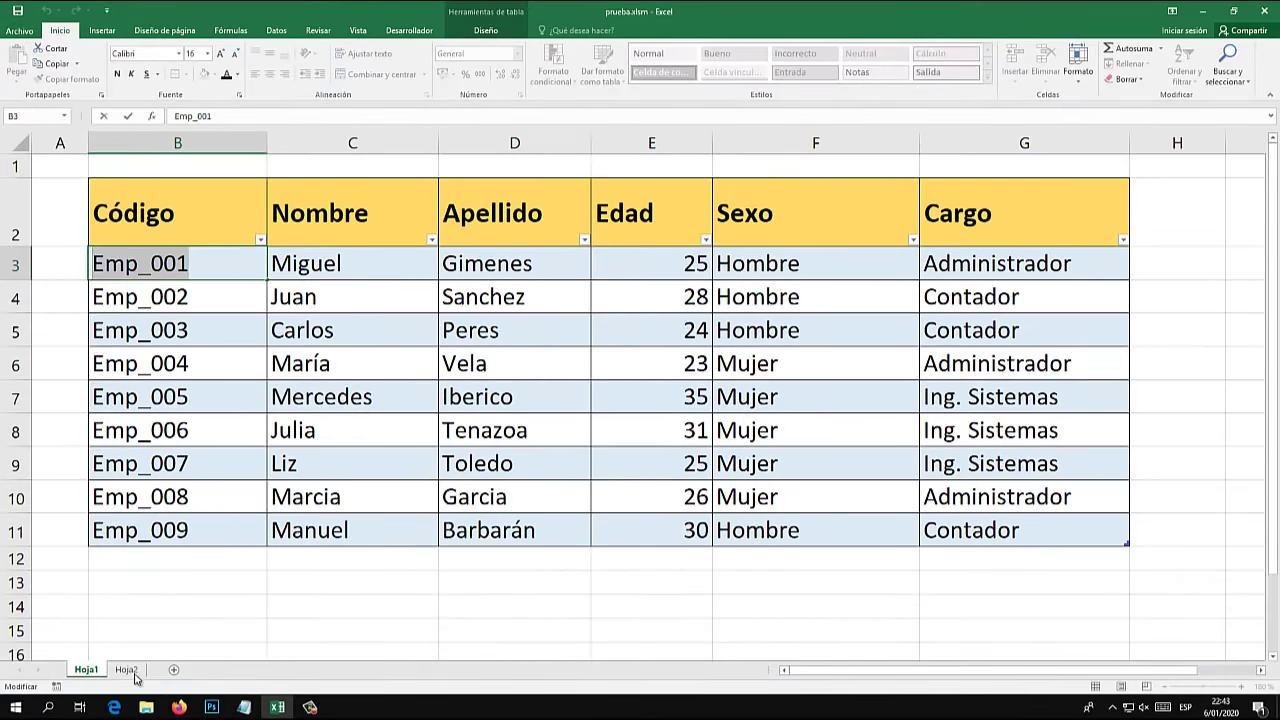
# - Enter the code Emp_001 in the Codigo field D4 on Hoja2
pyautogui.click(126, 669)
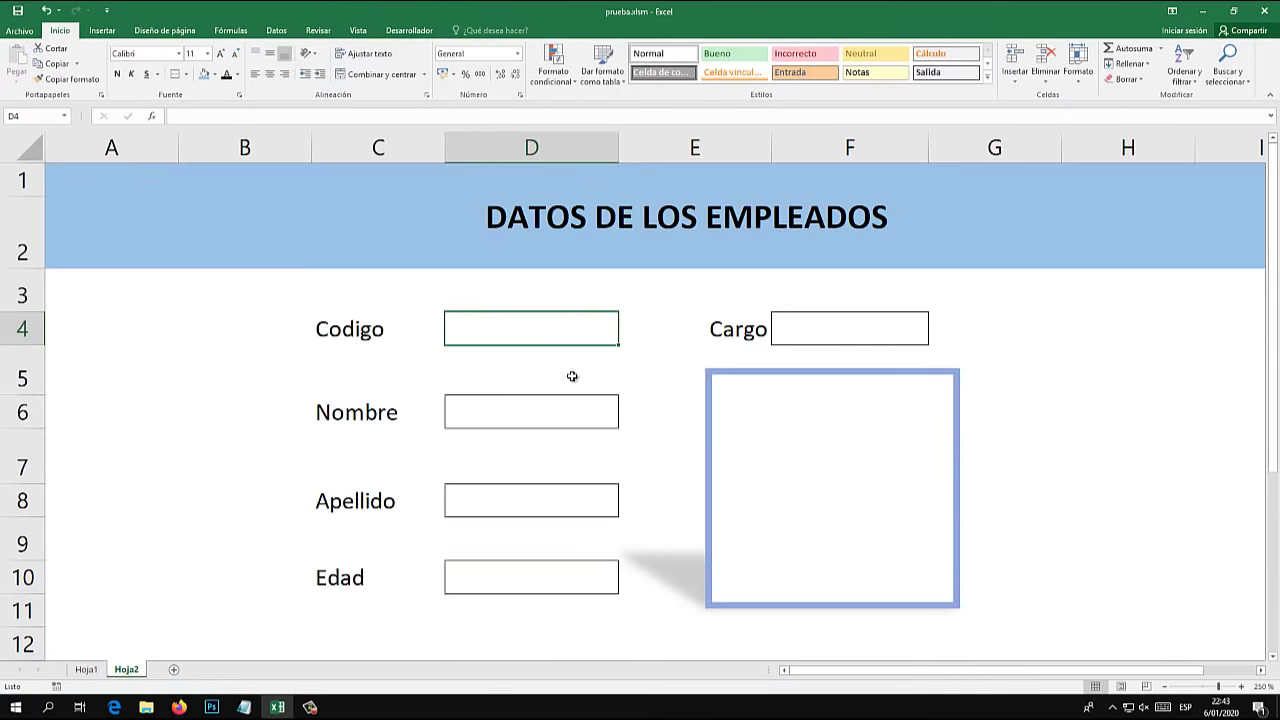
pyautogui.write('Emp_')
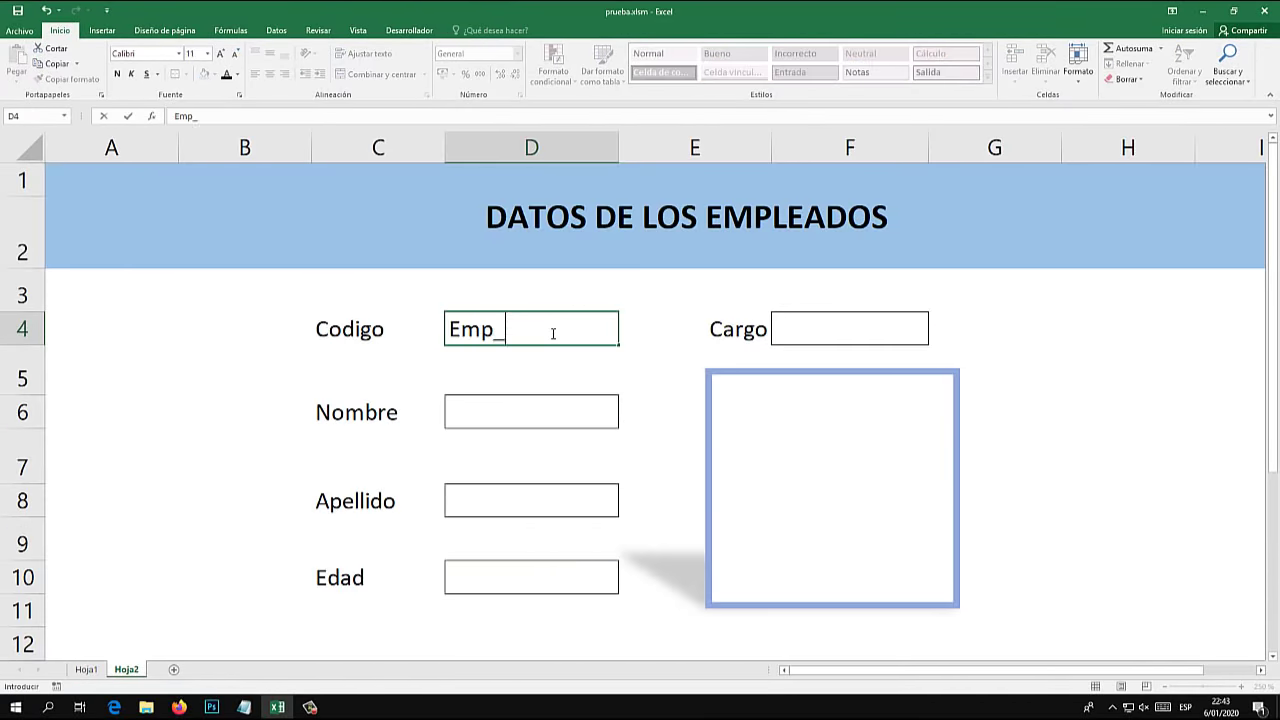
pyautogui.write('001')
pyautogui.press('Return')
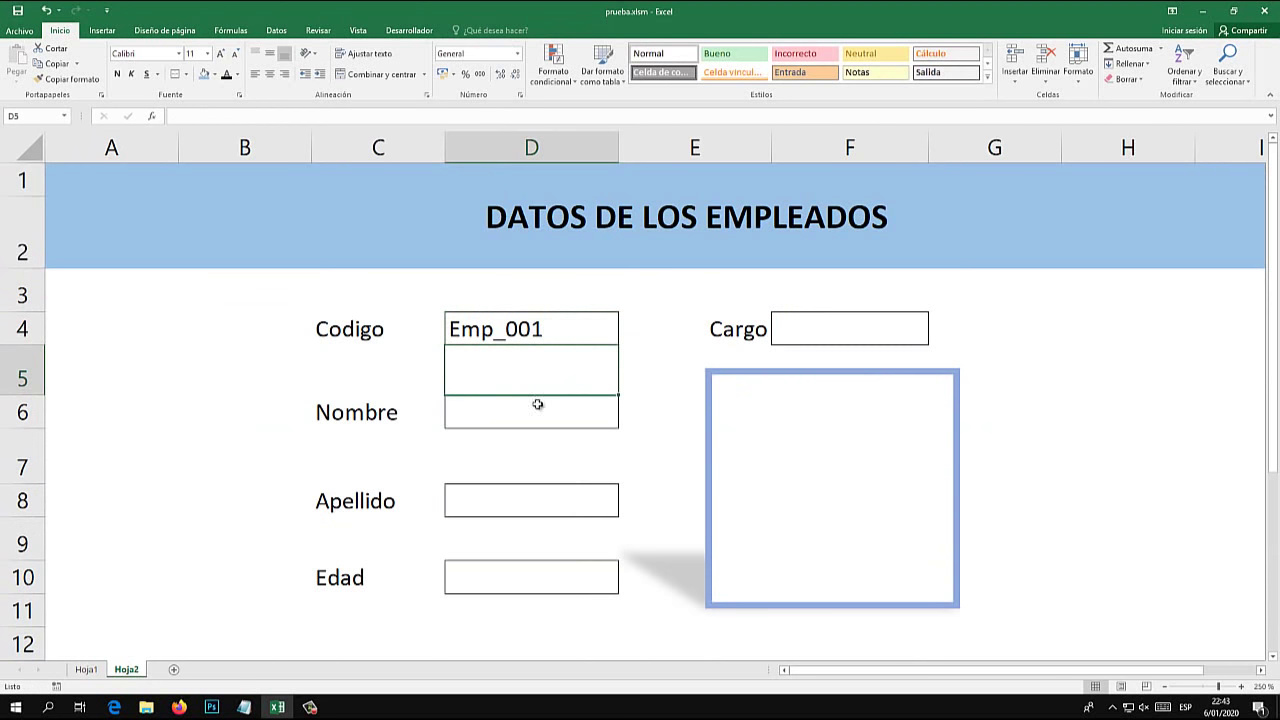
# - Enter =BUSCARV(D4;empleados;2;FALSO) in D6 so Nombre shows Miguel
pyautogui.click(510, 425)
pyautogui.write('=')
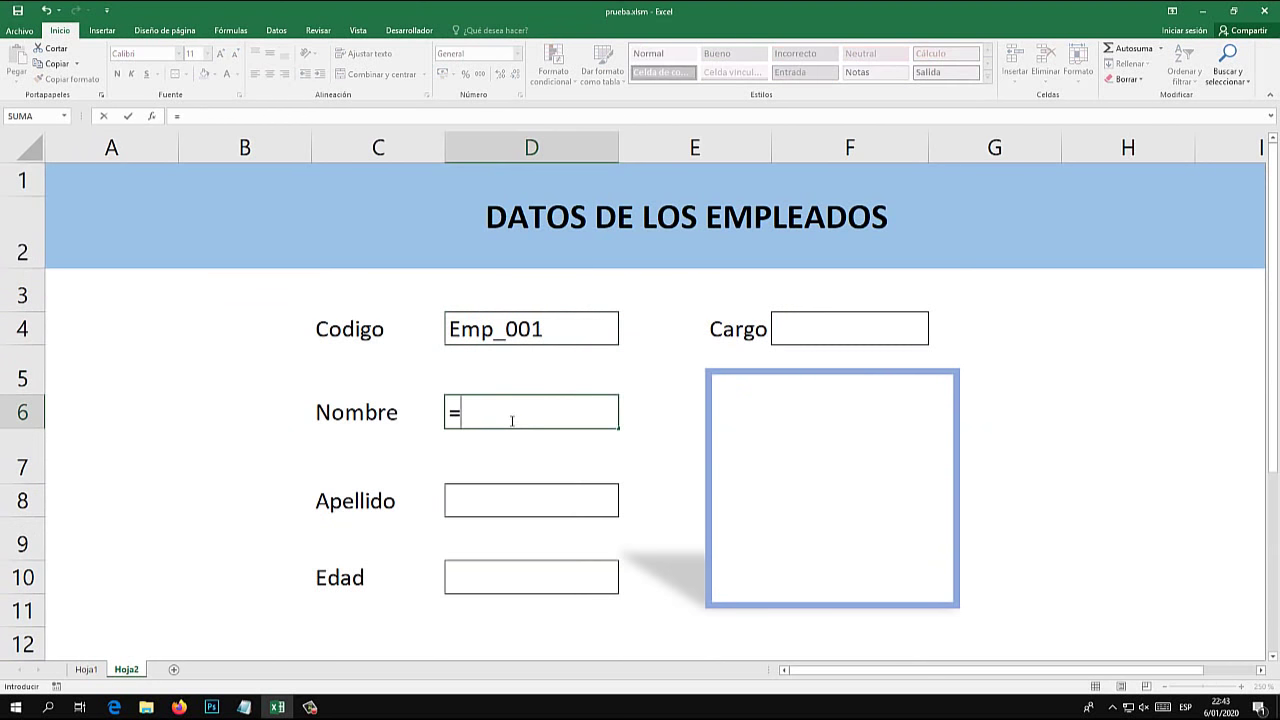
pyautogui.write('buscar')
pyautogui.press('Down')
pyautogui.press('Down')
pyautogui.press('Tab')
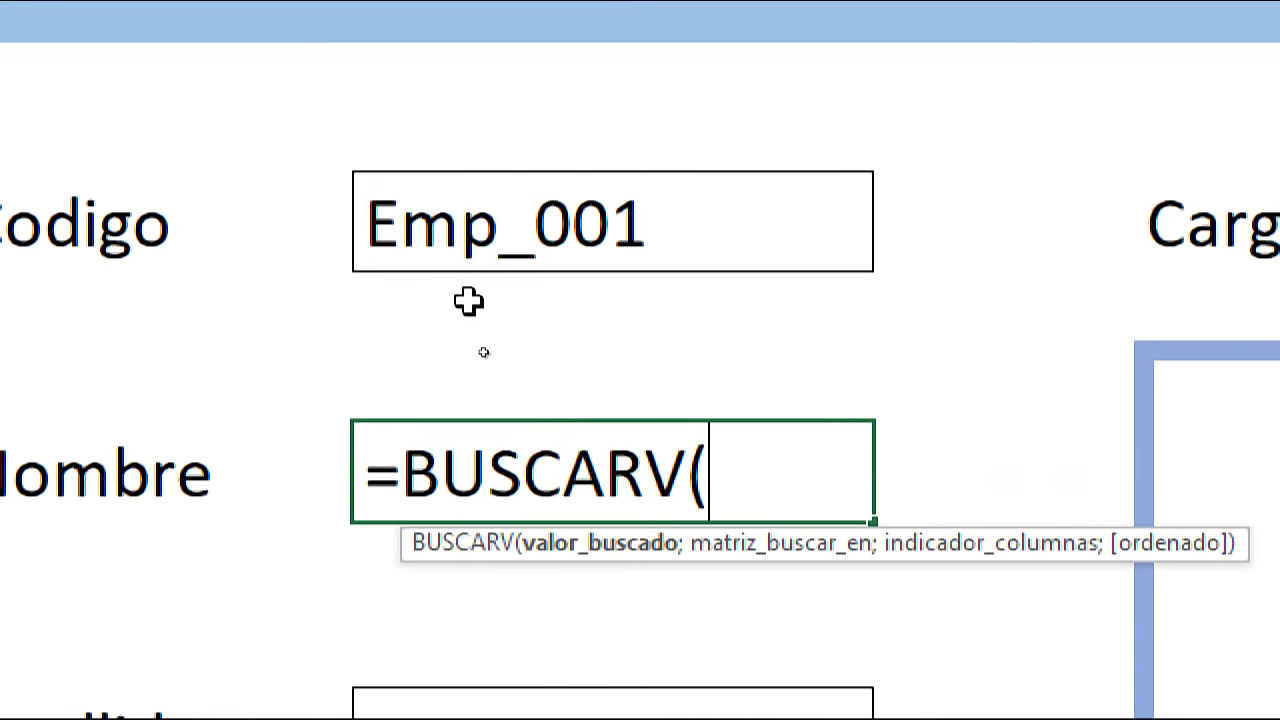
pyautogui.click(460, 220)
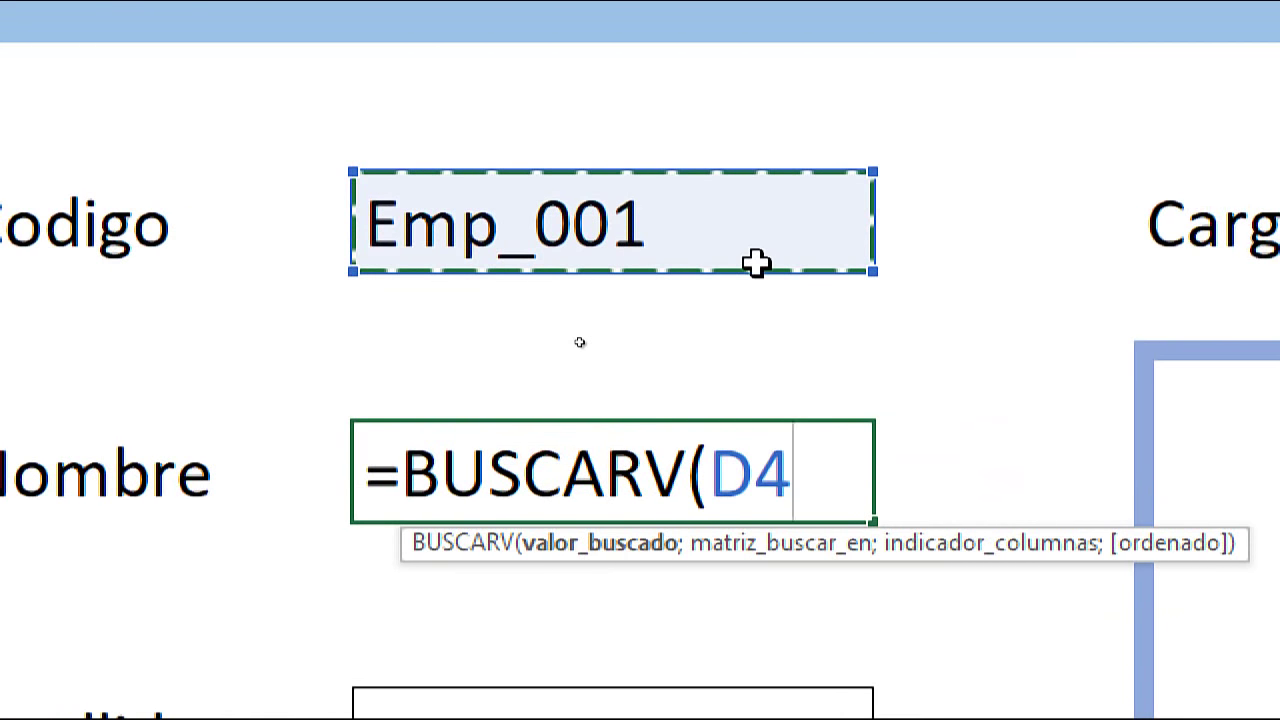
pyautogui.write(';')
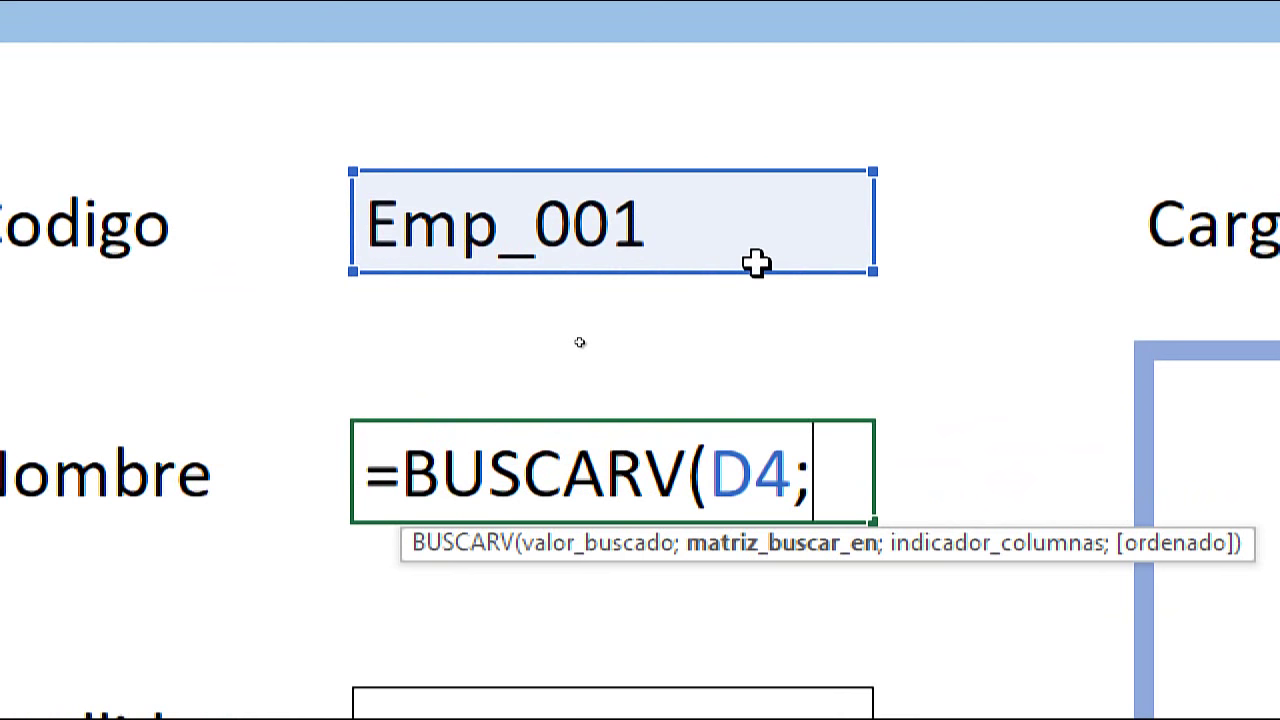
pyautogui.write('em')
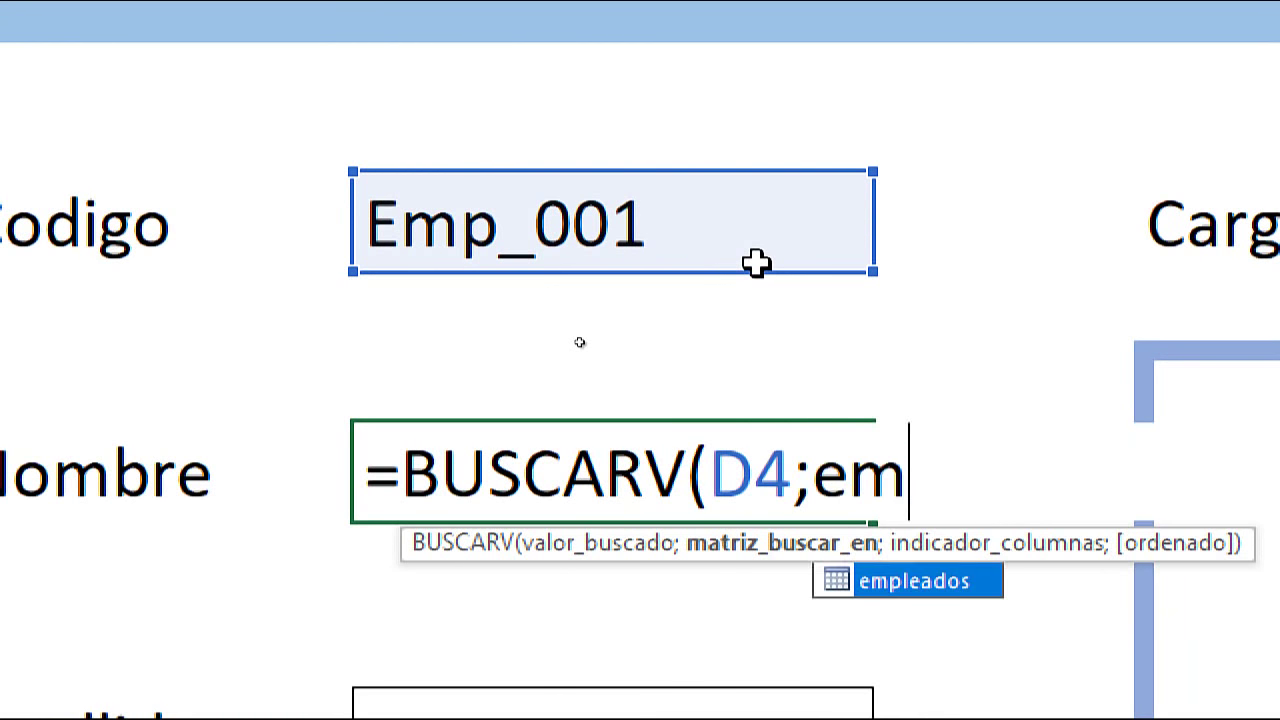
pyautogui.write('ple')
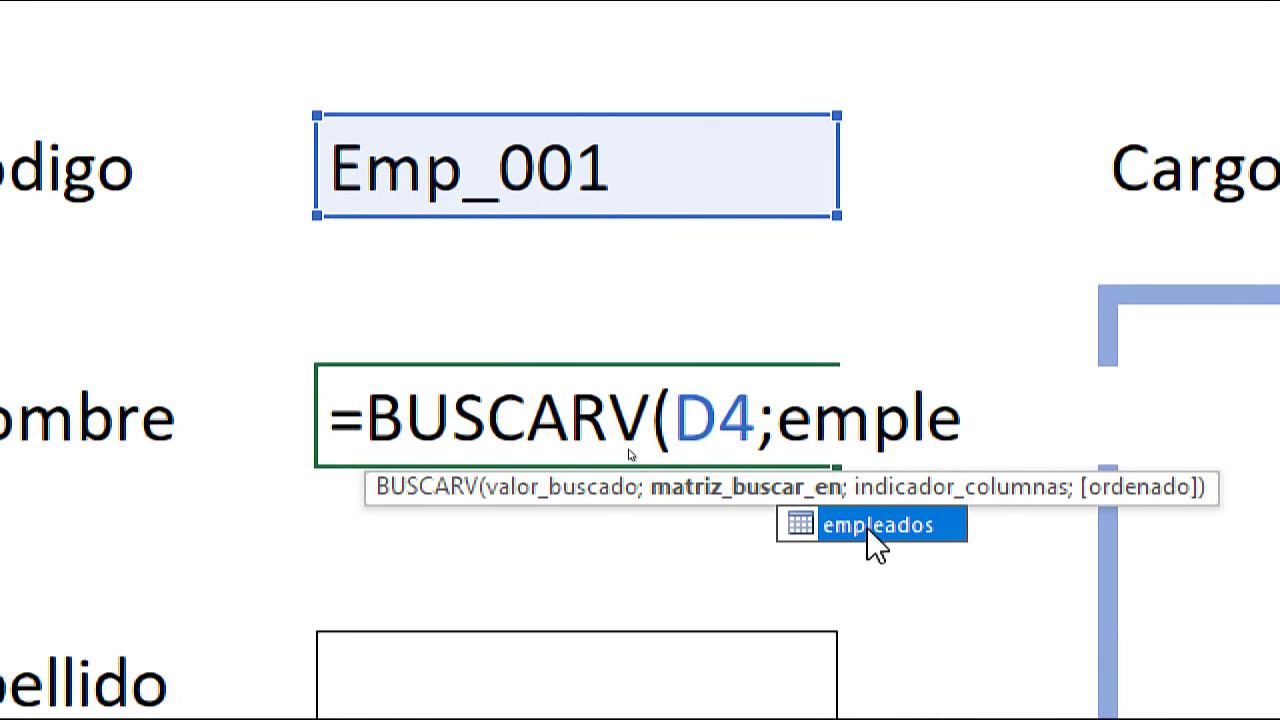
pyautogui.doubleClick(870, 545)
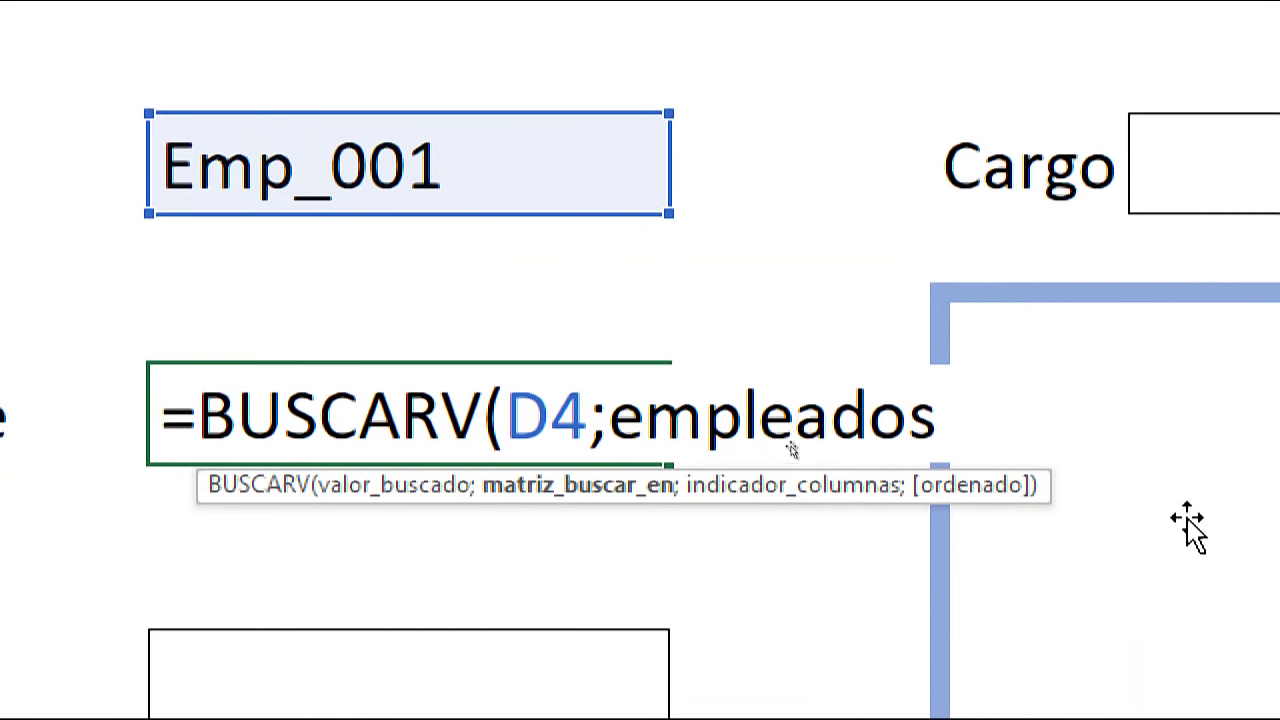
pyautogui.write(';')
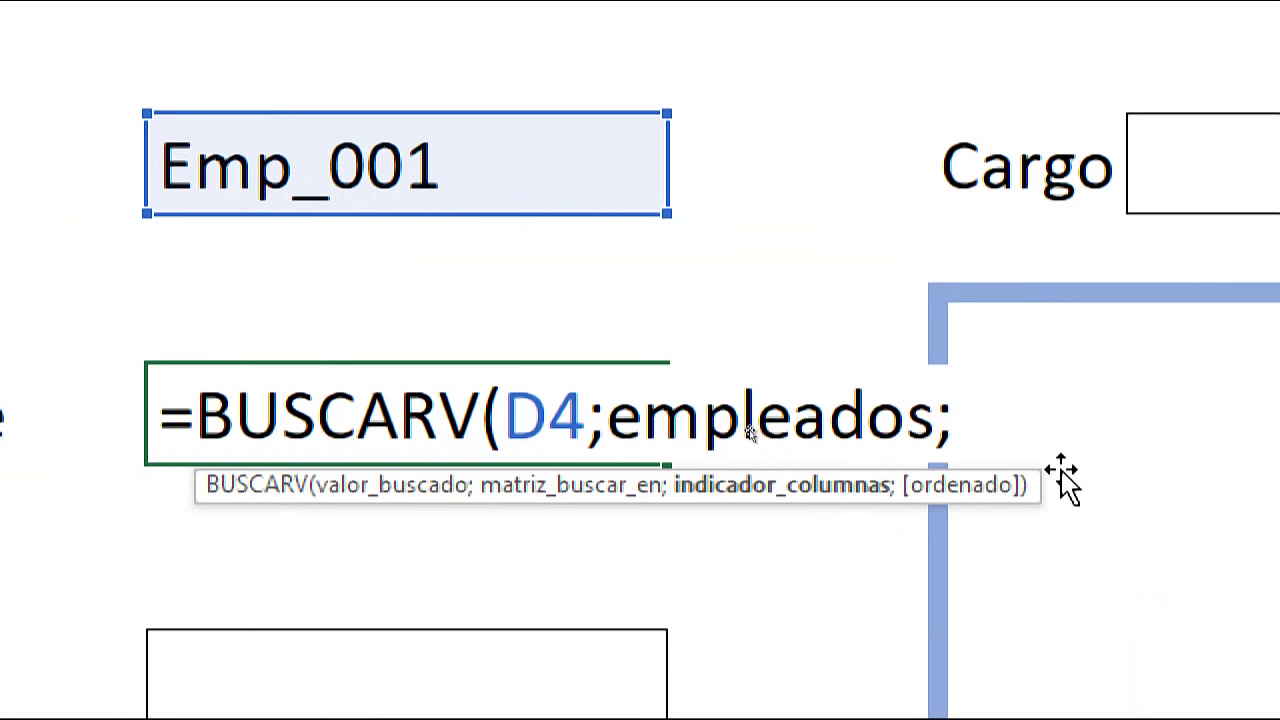
pyautogui.write('2;')
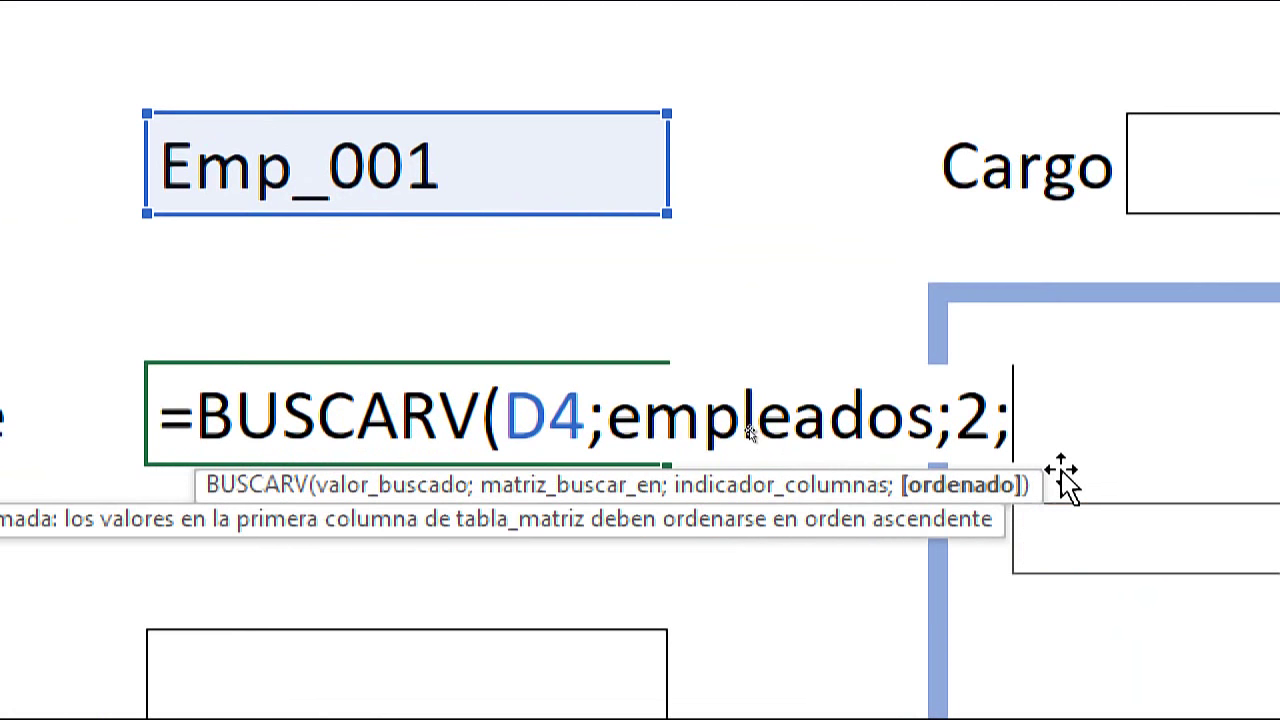
pyautogui.write('fal')
pyautogui.press('Down')
pyautogui.press('Tab')
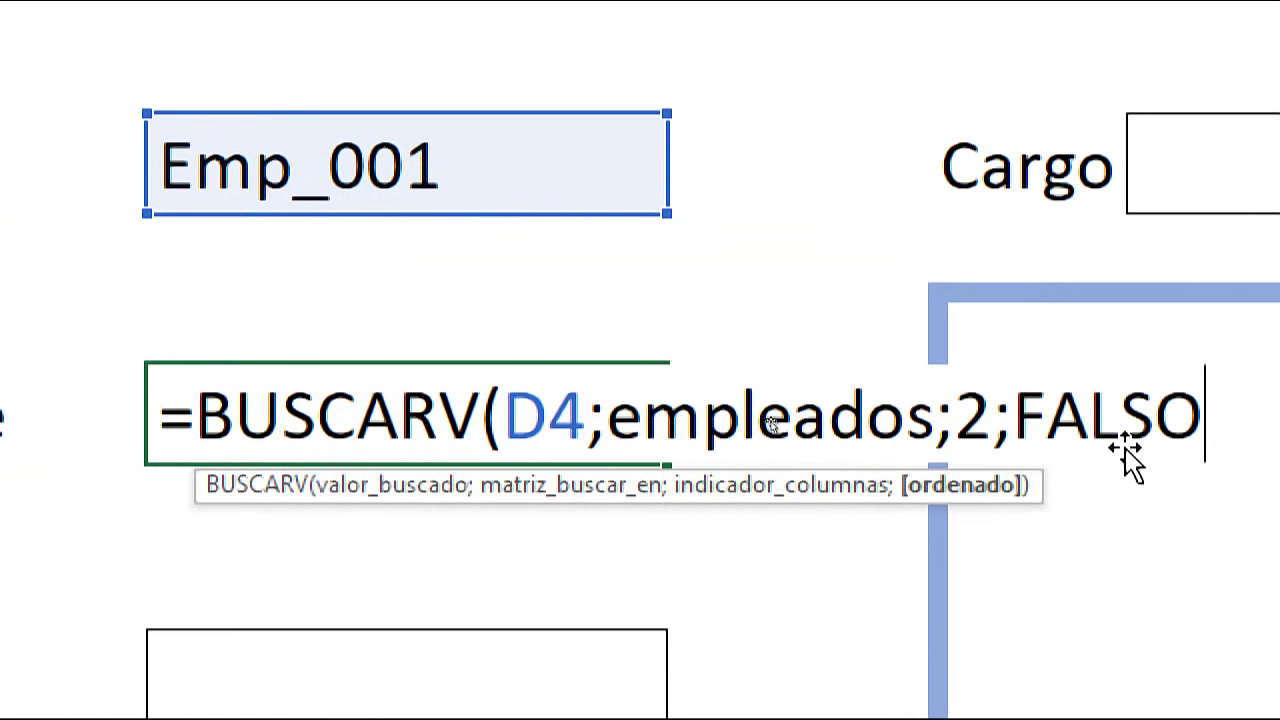
pyautogui.click(1031, 414)
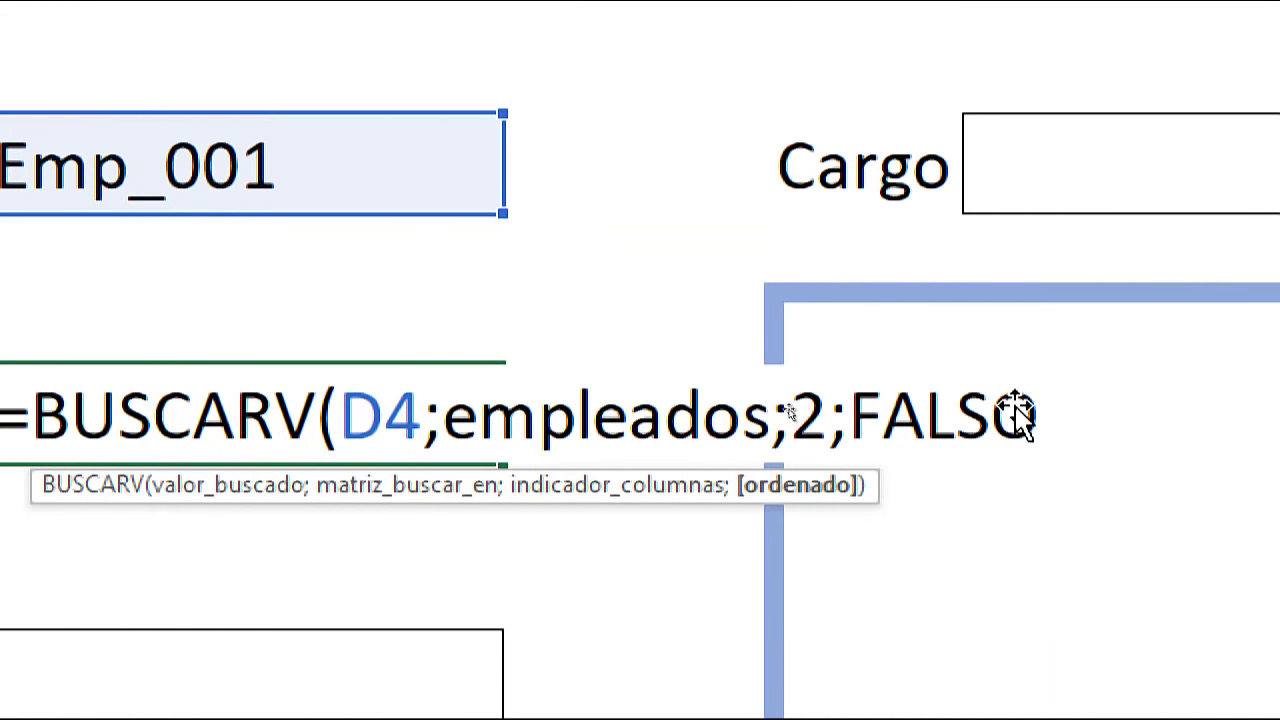
pyautogui.click(1040, 418)
pyautogui.write(')')
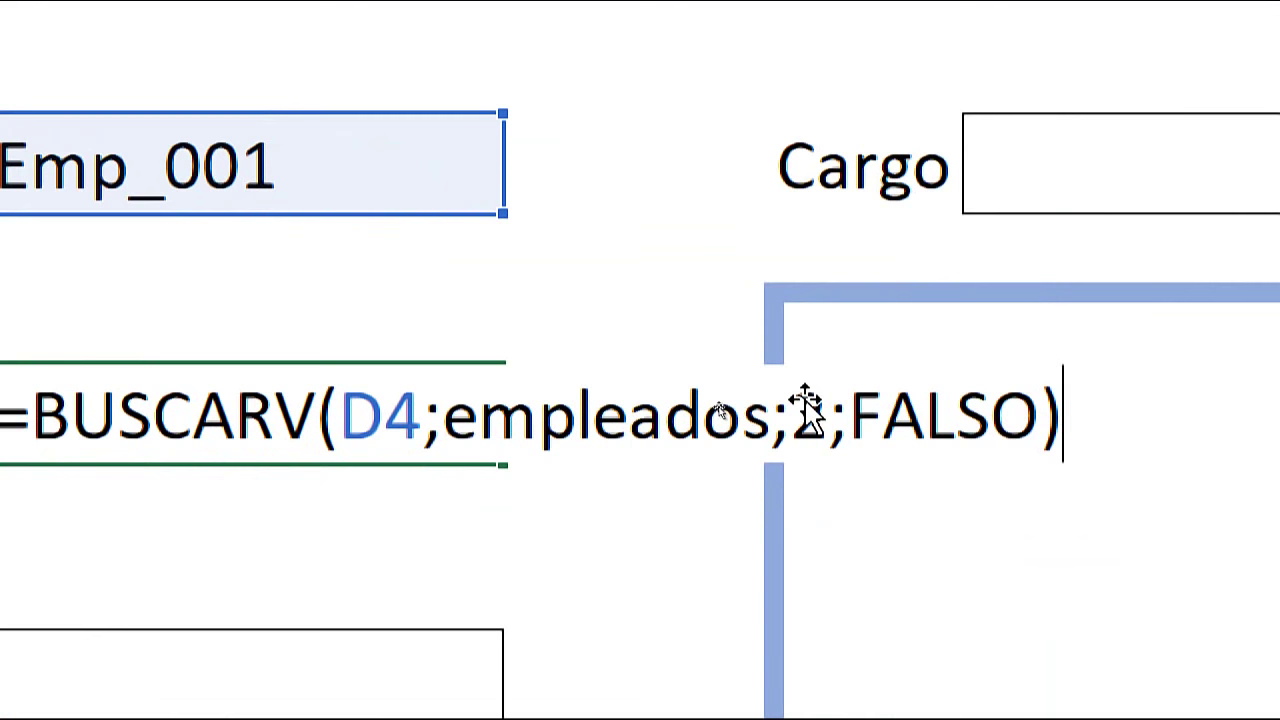
pyautogui.press('Return')
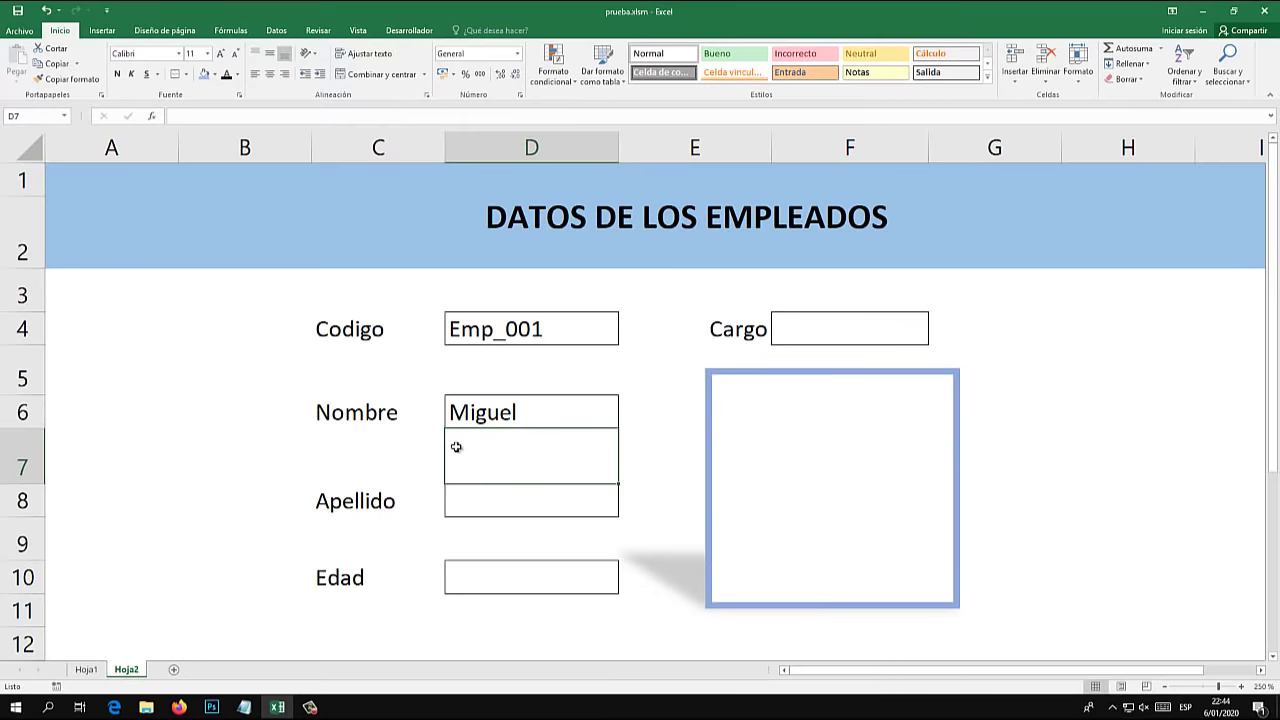
pyautogui.click(86, 669)
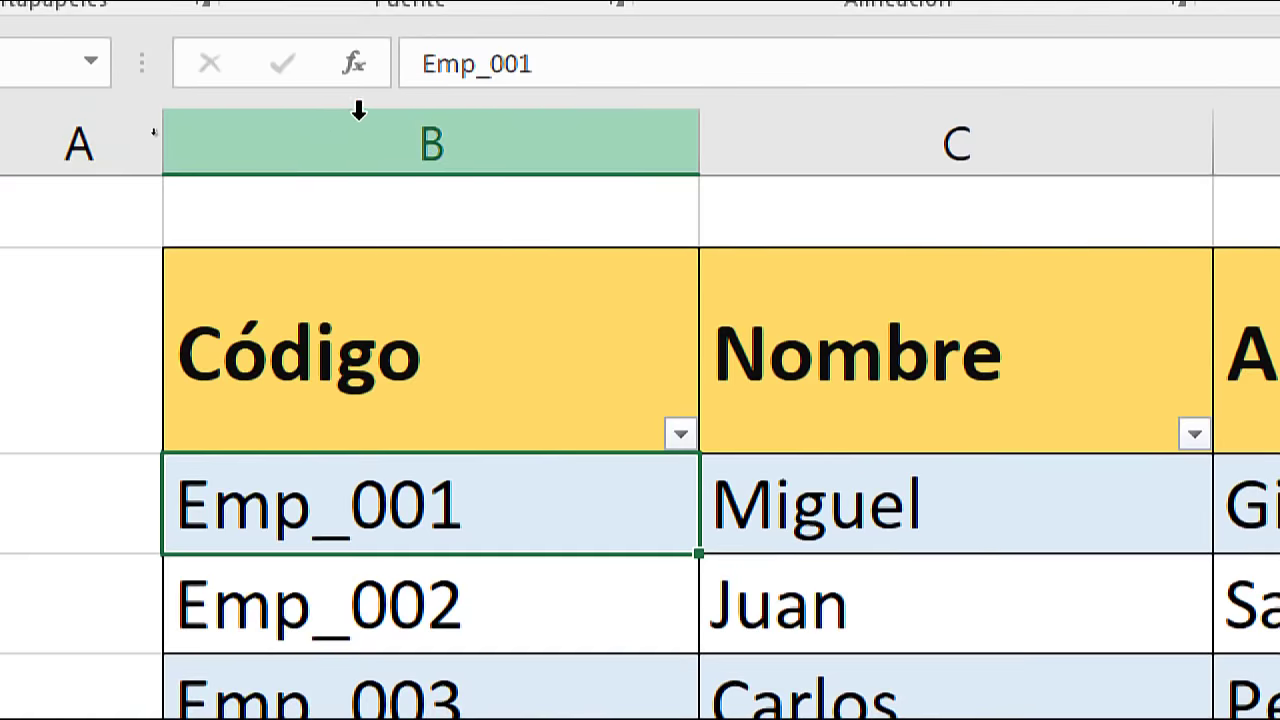
pyautogui.click(358, 112)
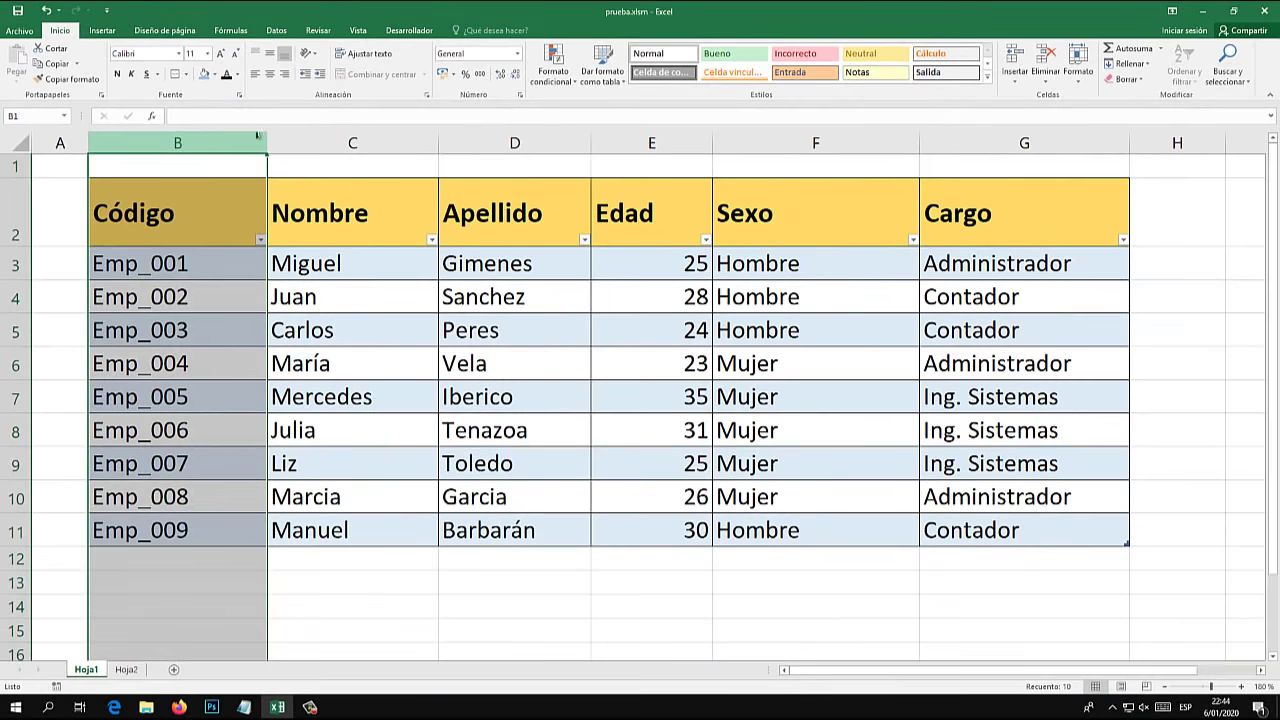
pyautogui.click(336, 144)
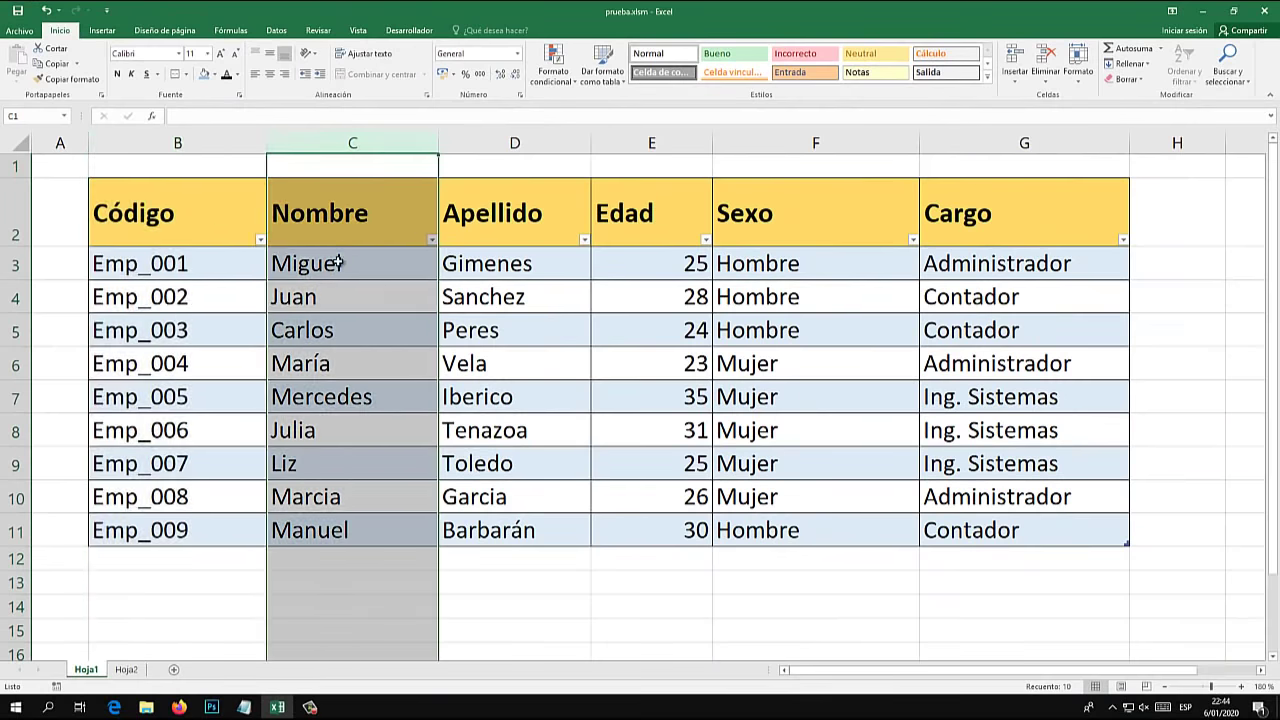
pyautogui.moveTo(338, 262); pyautogui.dragTo(350, 522)
pyautogui.click(515, 143)
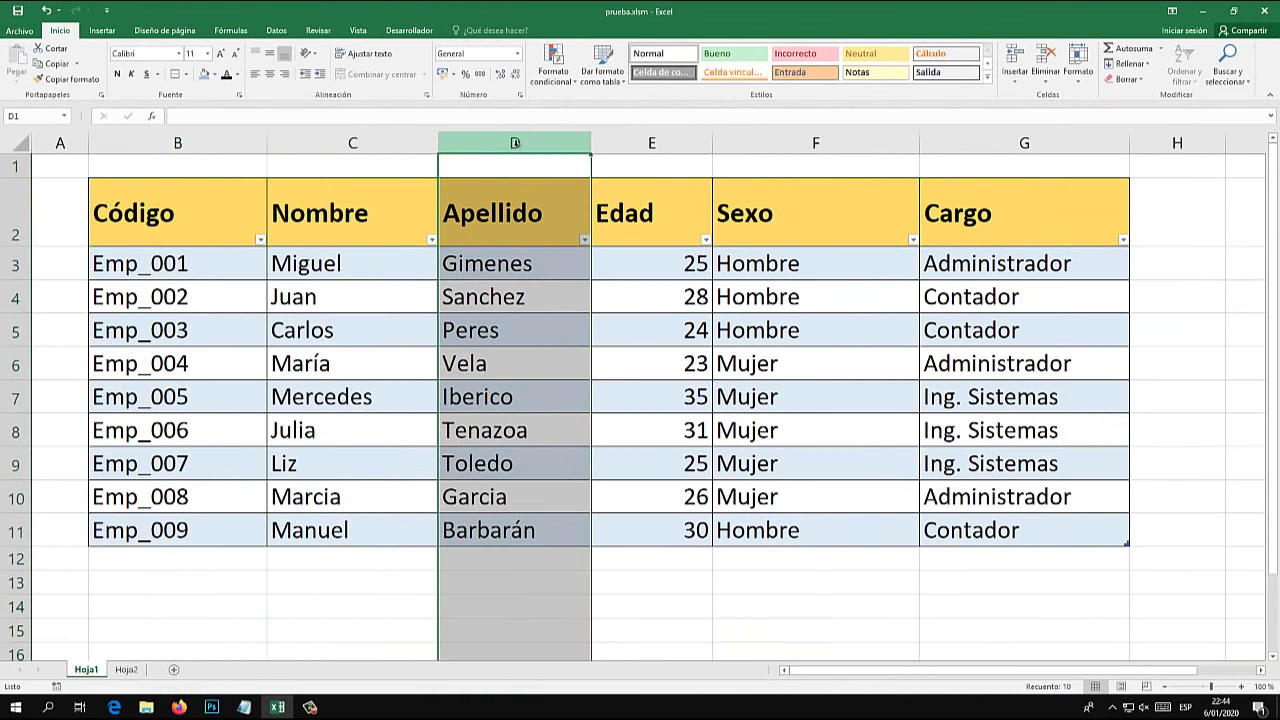
# - Enter =BUSCARV(D4;empleados;3;FALSO) in D8 so Apellido shows Gimenes
pyautogui.click(116, 672)
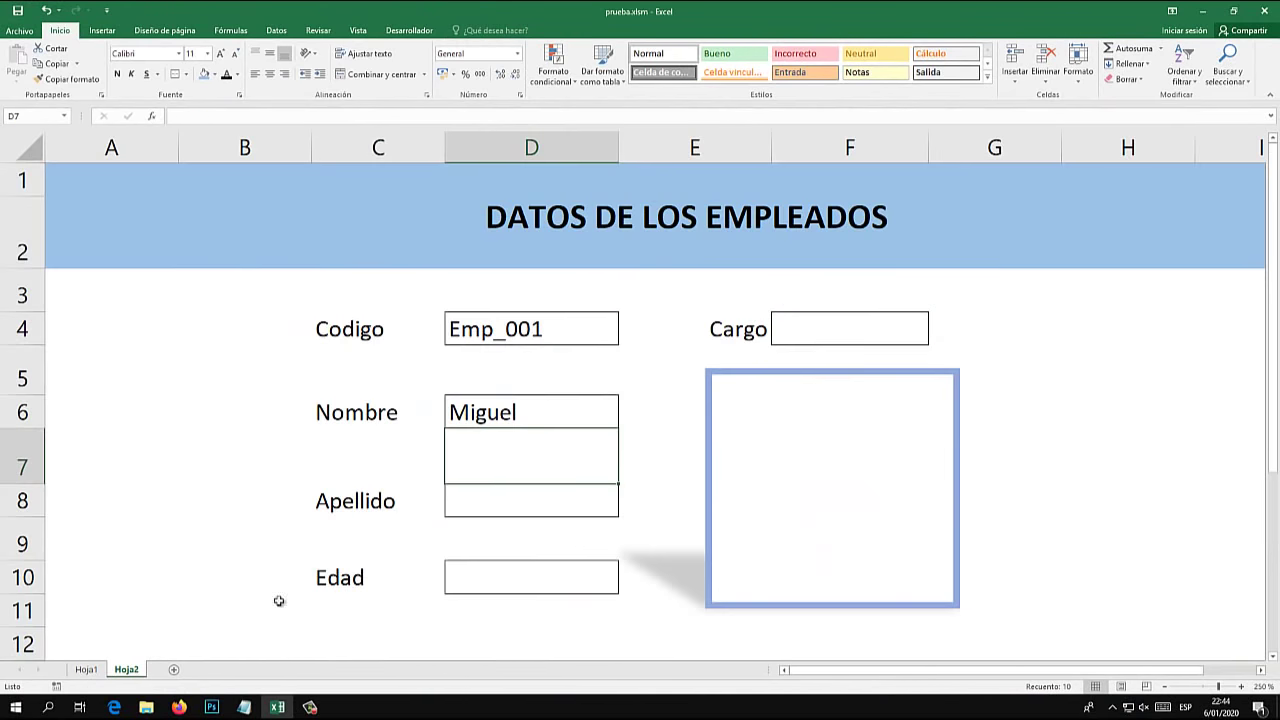
pyautogui.click(520, 505)
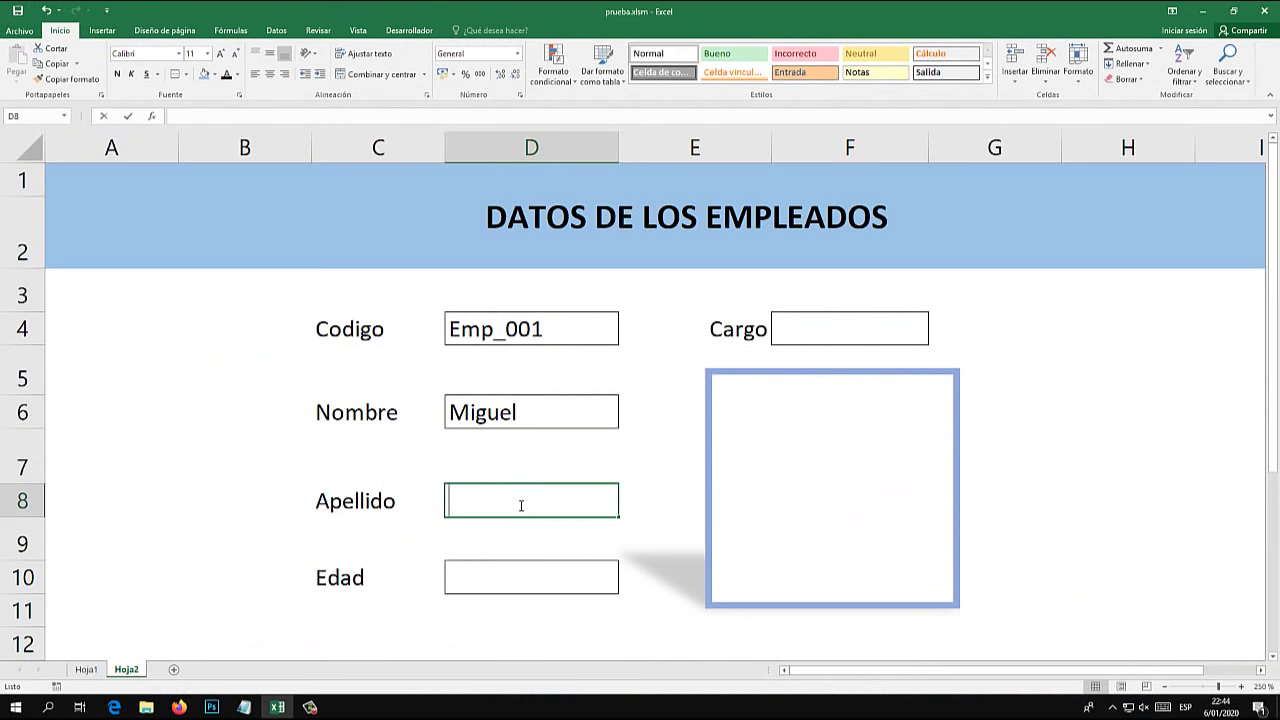
pyautogui.write('=buscar')
pyautogui.press('Down')
pyautogui.press('Down')
pyautogui.press('Tab')
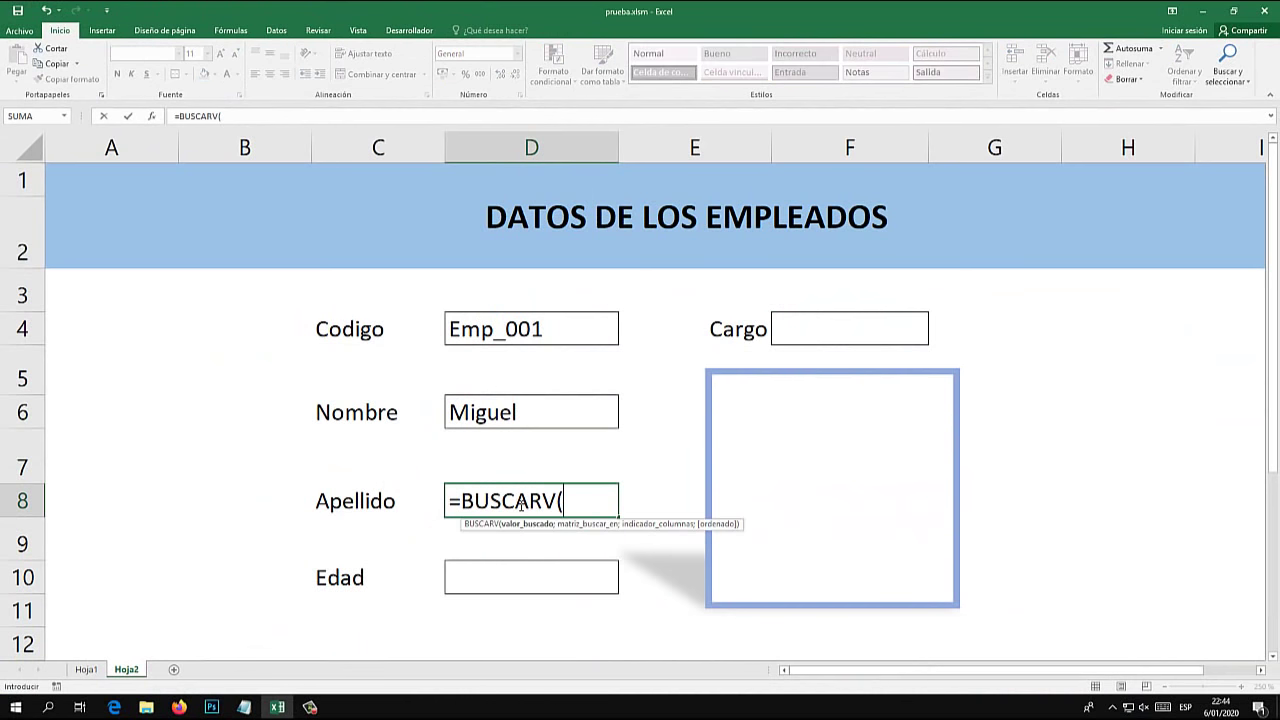
pyautogui.click(535, 332)
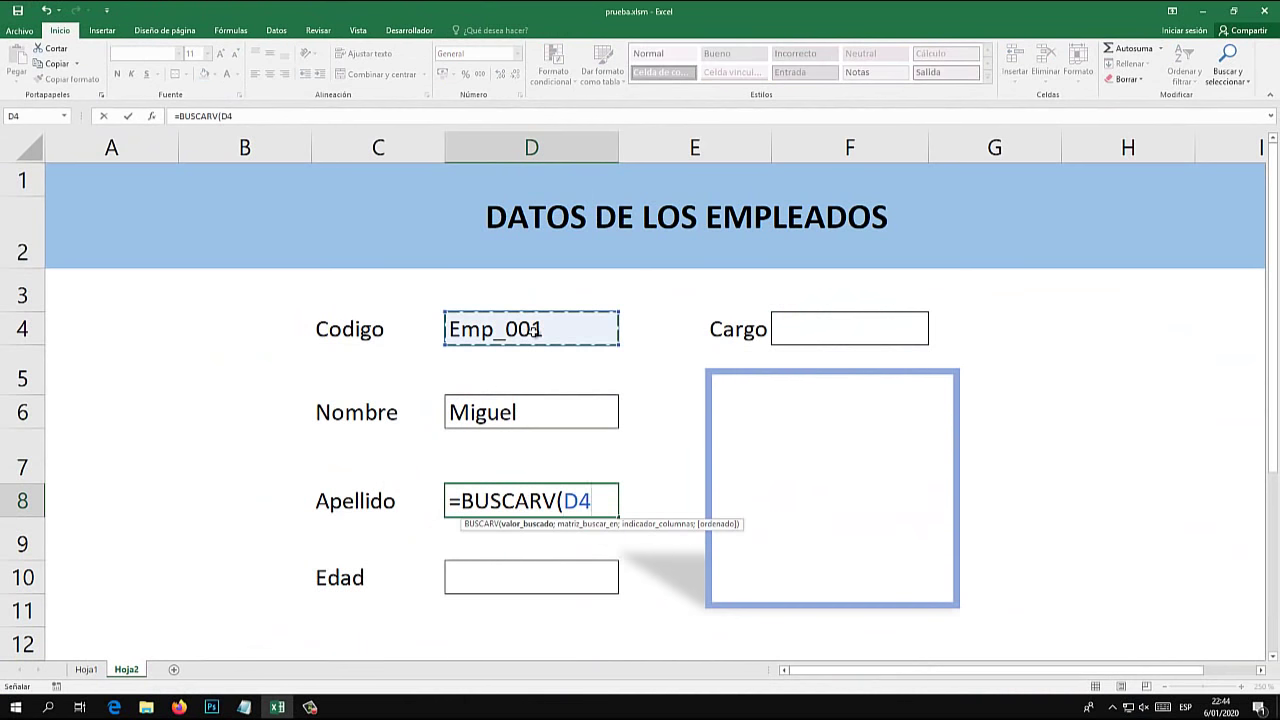
pyautogui.write(';')
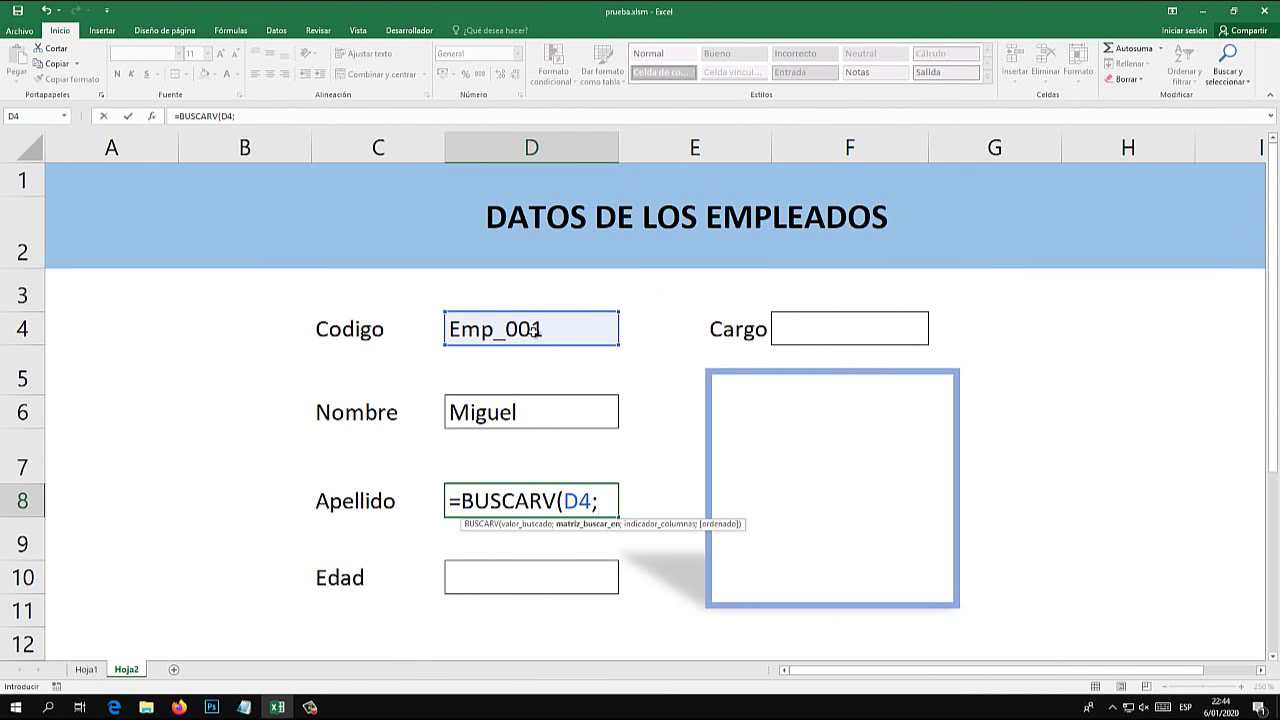
pyautogui.write('emple')
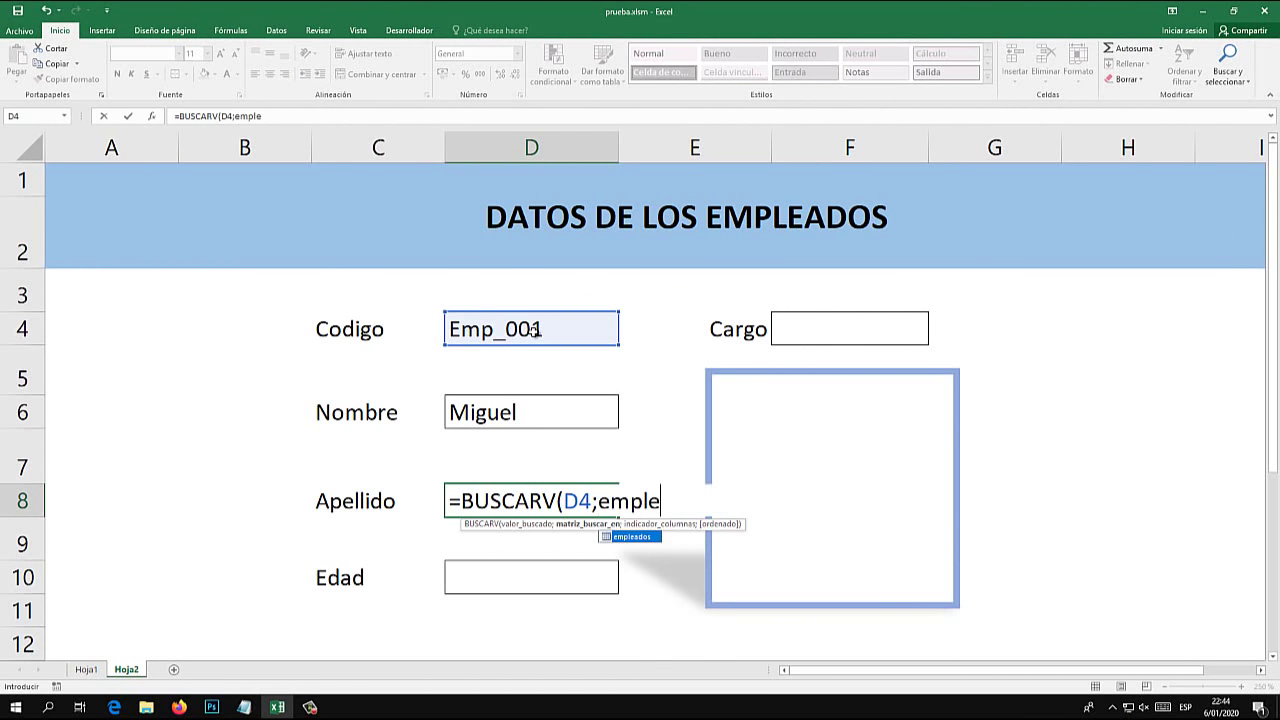
pyautogui.write('ados;3')
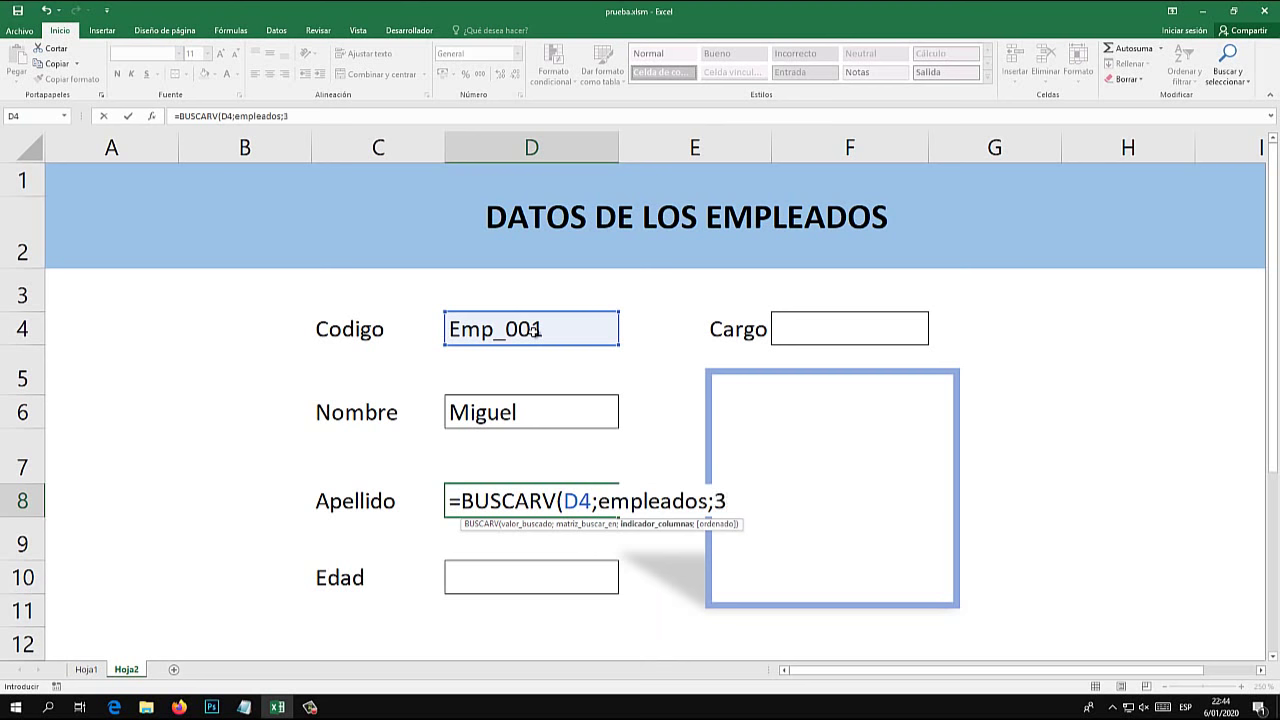
pyautogui.write(';')
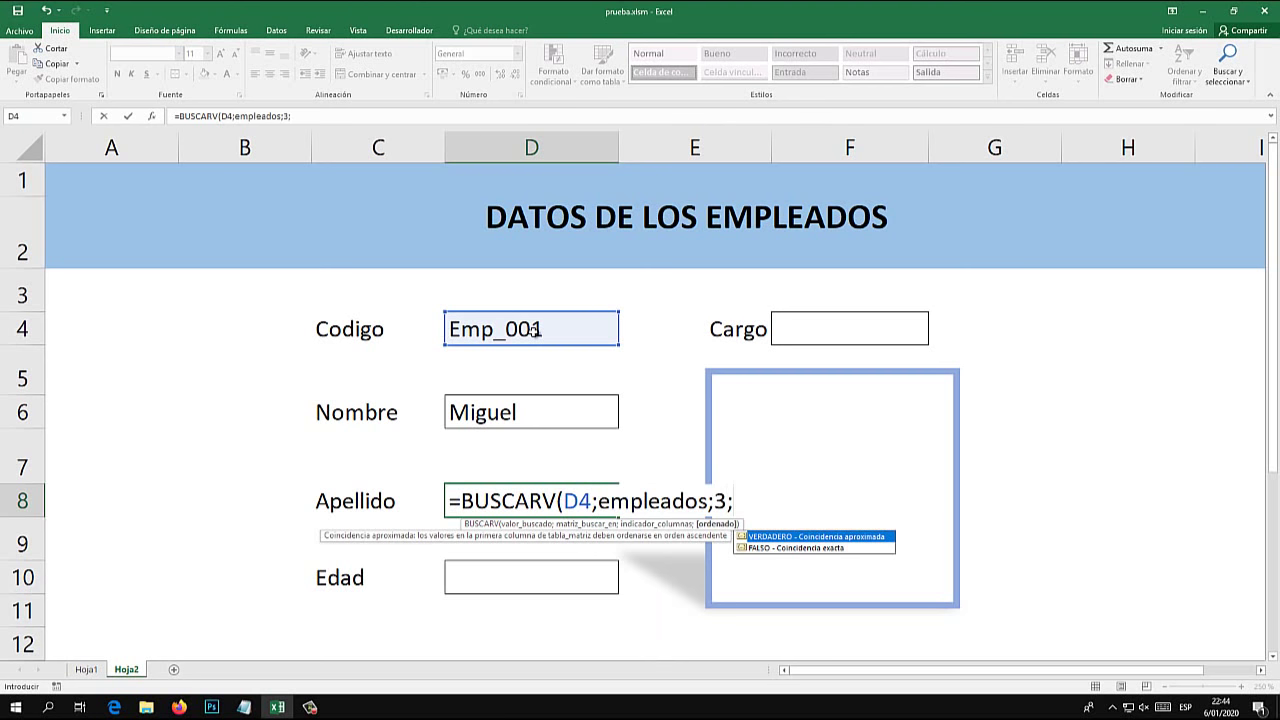
pyautogui.write('fal')
pyautogui.press('Tab')
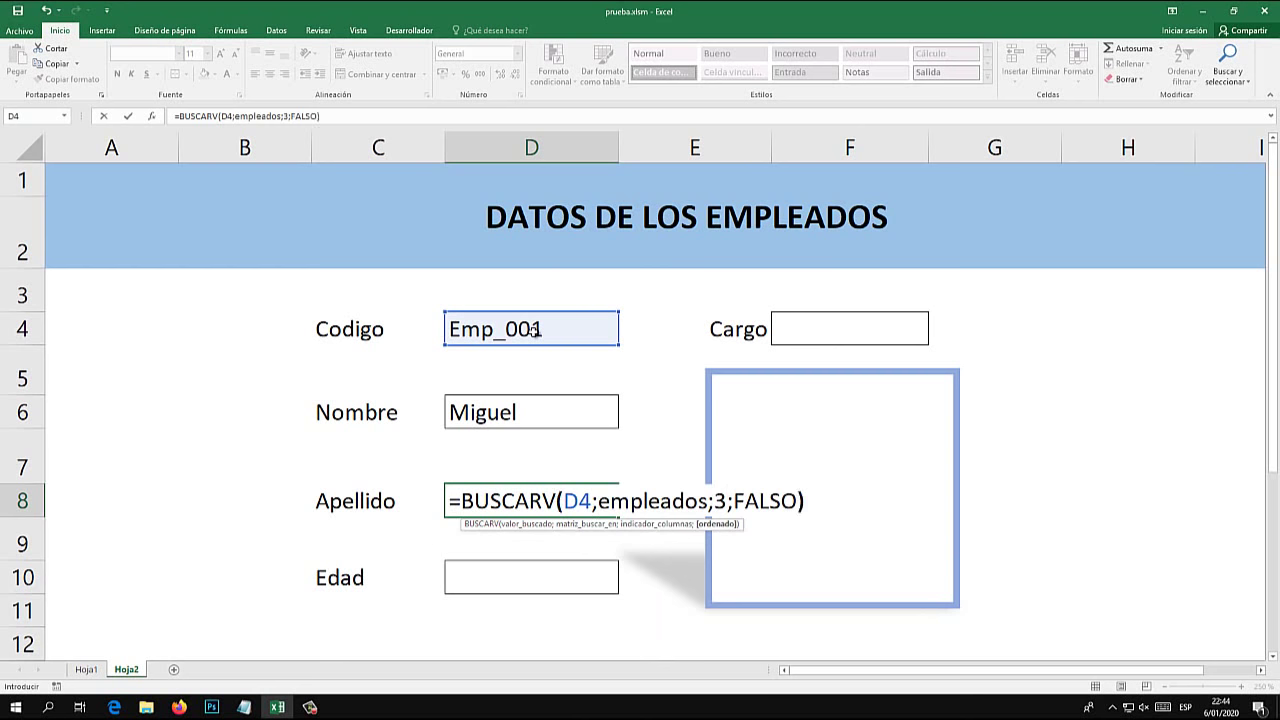
pyautogui.press('Return')
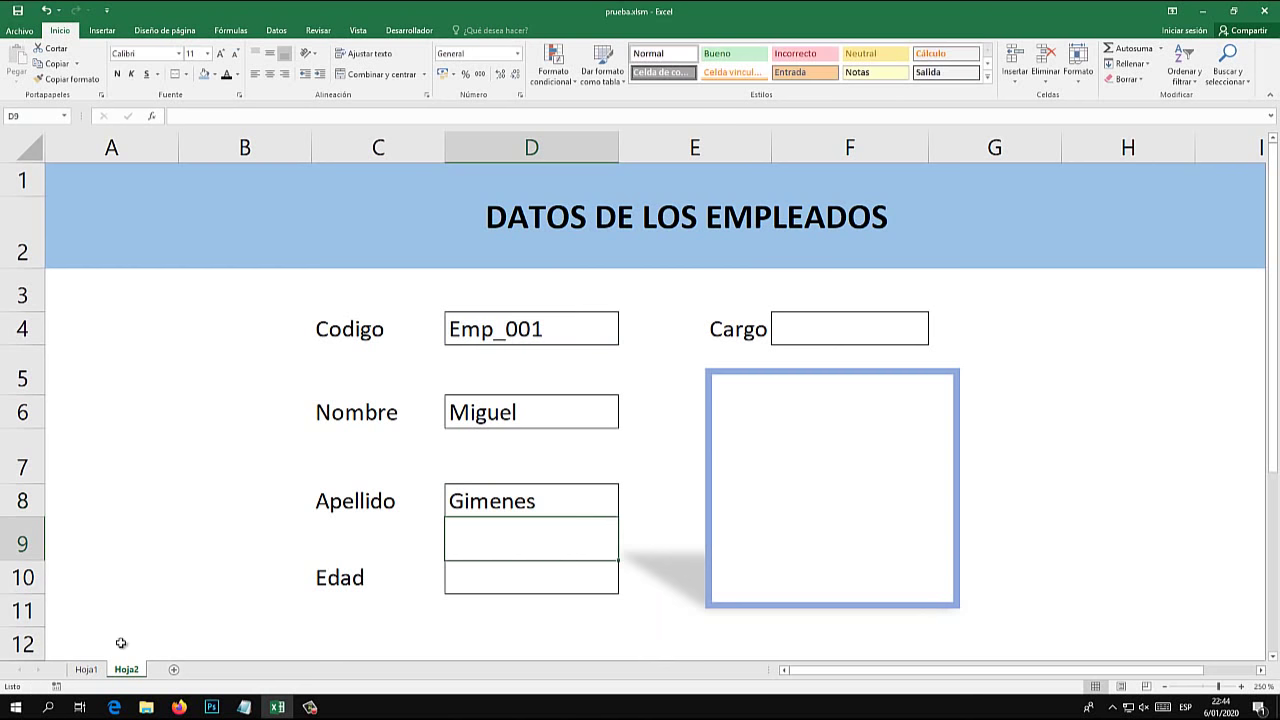
pyautogui.click(94, 669)
# - Count the empleados table columns to find that Edad is column 4
pyautogui.click(236, 141)
pyautogui.click(391, 141)
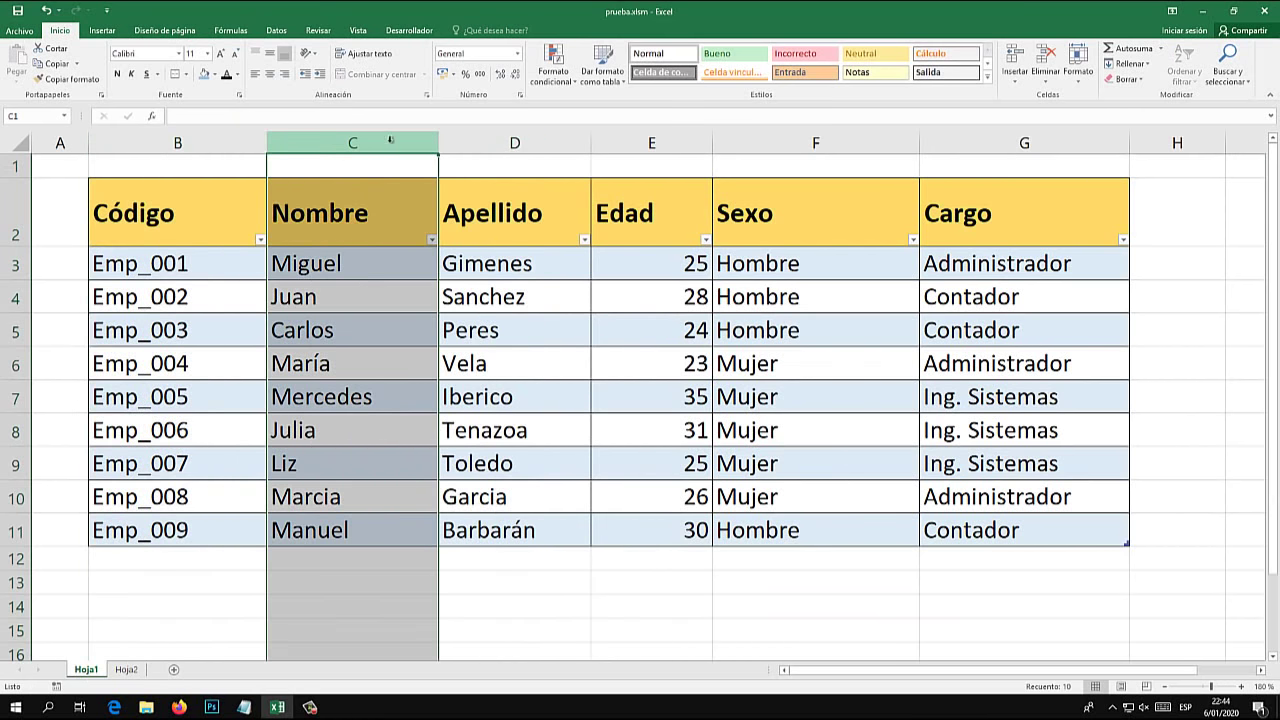
pyautogui.click(510, 141)
pyautogui.click(621, 141)
pyautogui.click(126, 669)
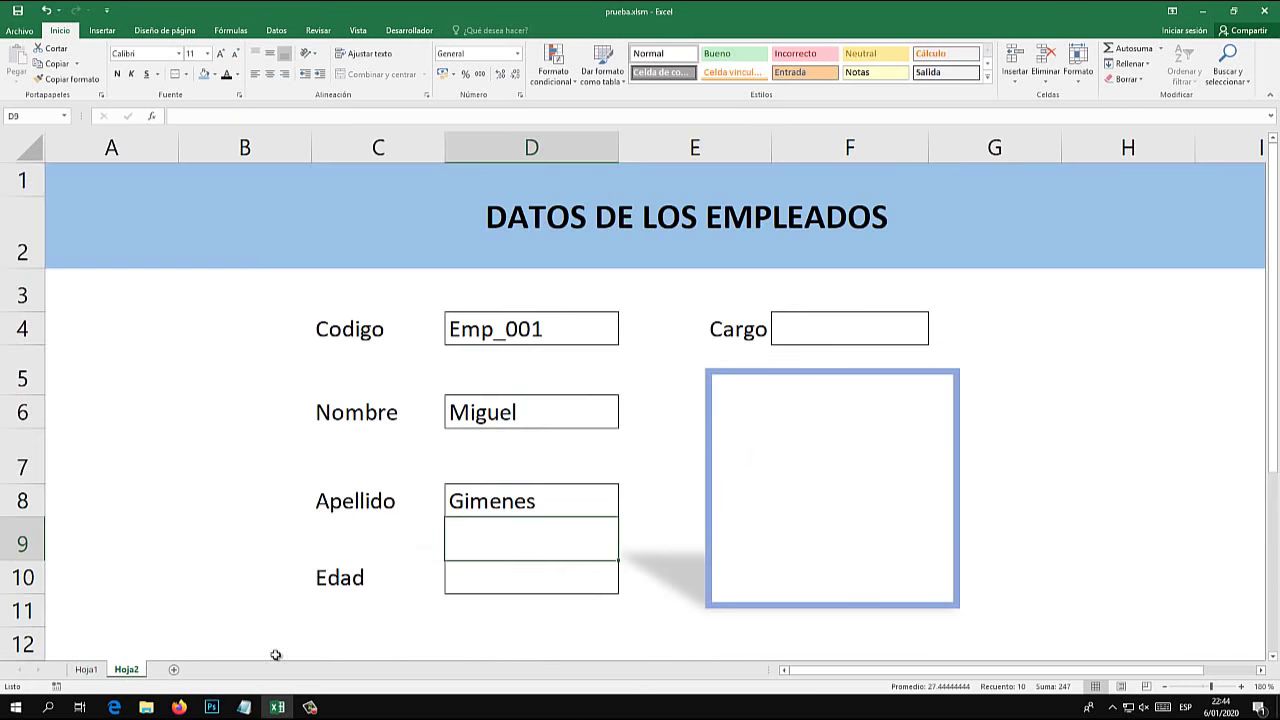
# - Enter =BUSCARV(D4;empleados;4;FALSO) in D10 and left-align the resulting age 25
pyautogui.click(550, 579)
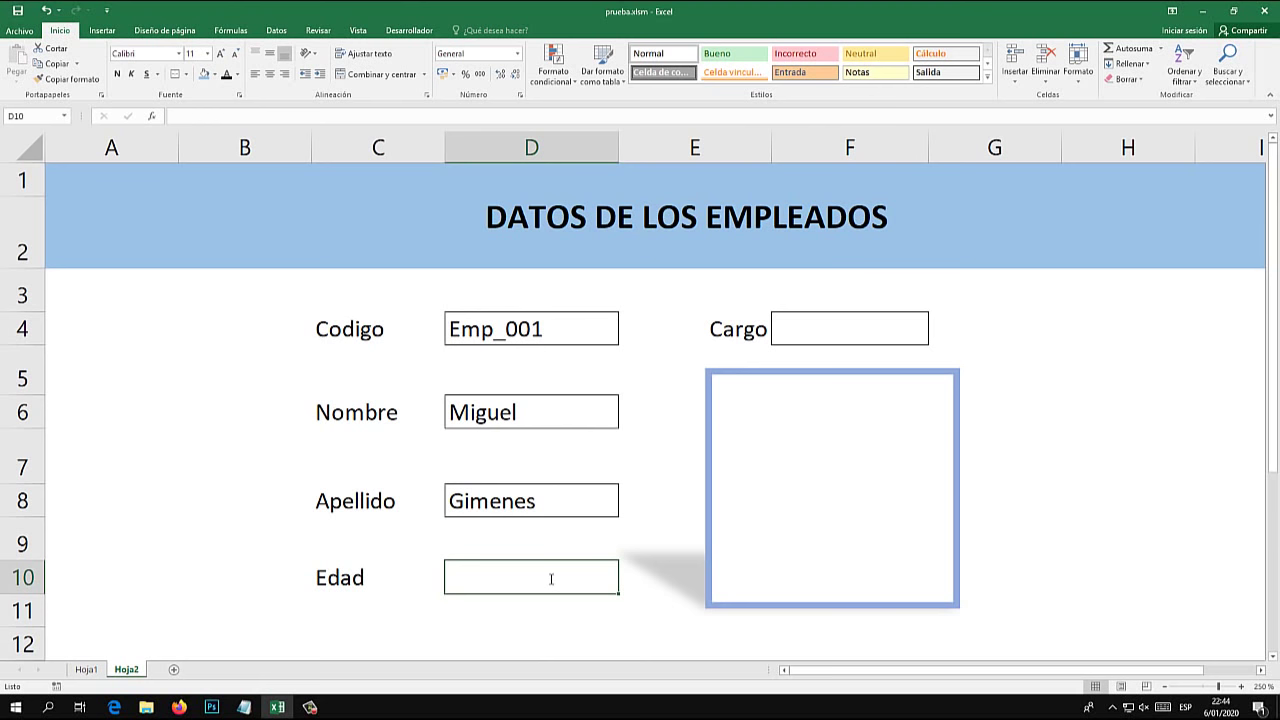
pyautogui.write('=buscar')
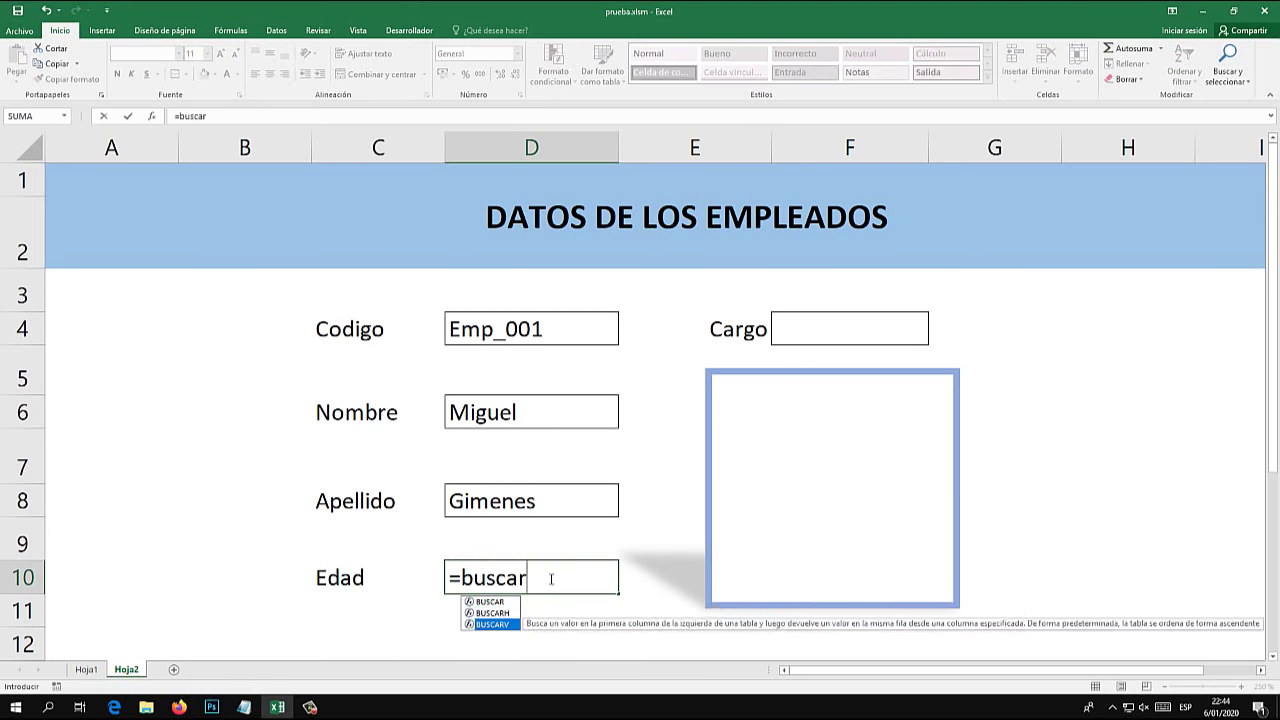
pyautogui.write('v')
pyautogui.press('Tab')
pyautogui.write(';')
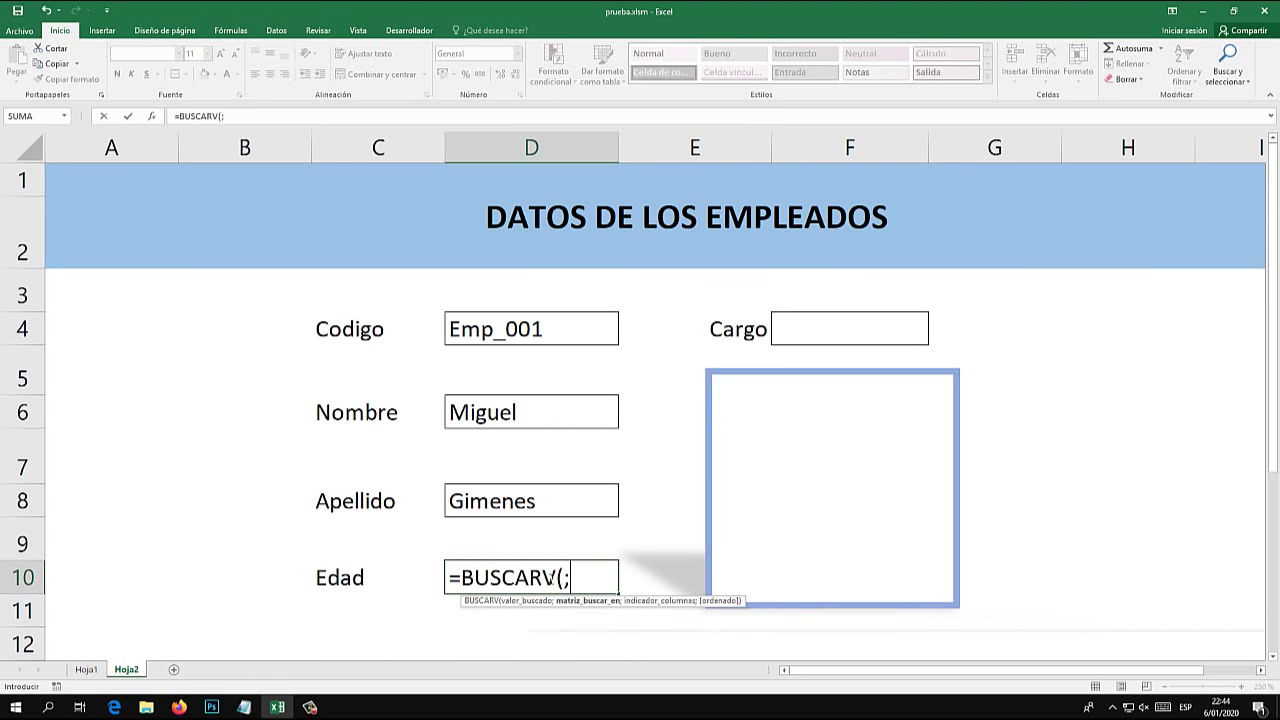
pyautogui.write('empl')
pyautogui.press('BackSpace')
pyautogui.press('BackSpace')
pyautogui.press('BackSpace')
pyautogui.press('BackSpace')
pyautogui.press('BackSpace')
pyautogui.press('BackSpace')
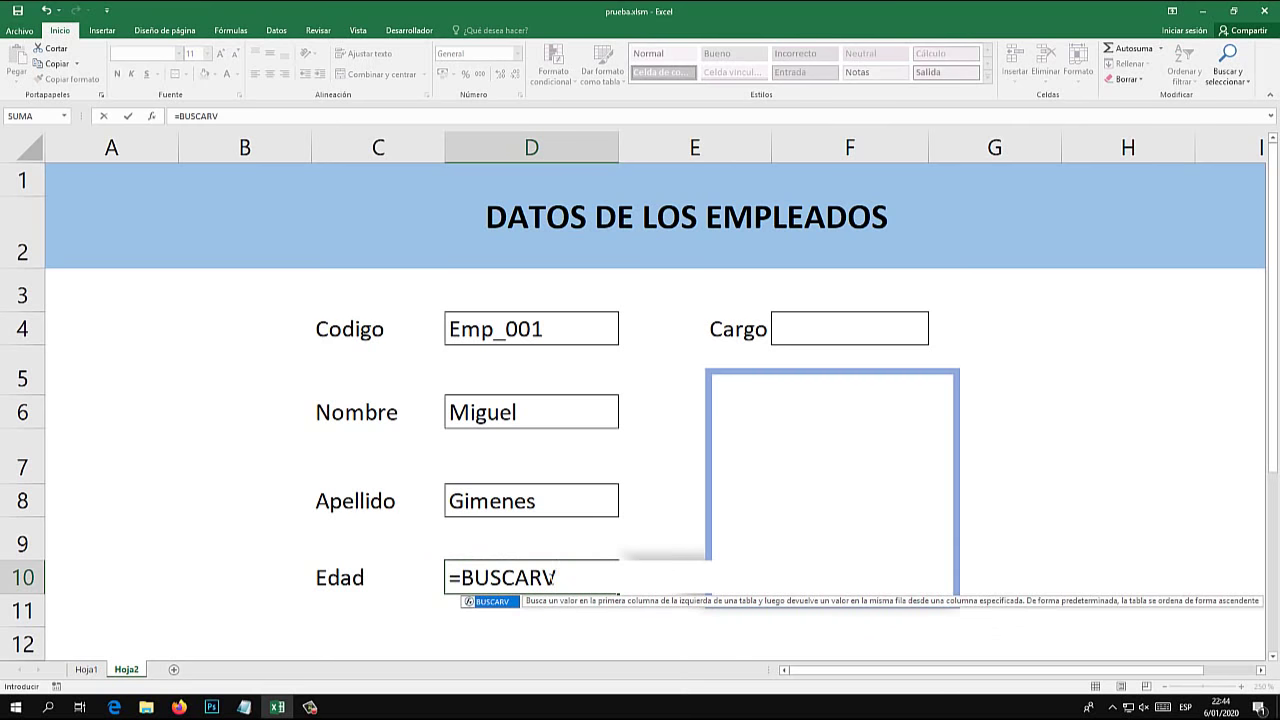
pyautogui.press('Escape')
pyautogui.write('(')
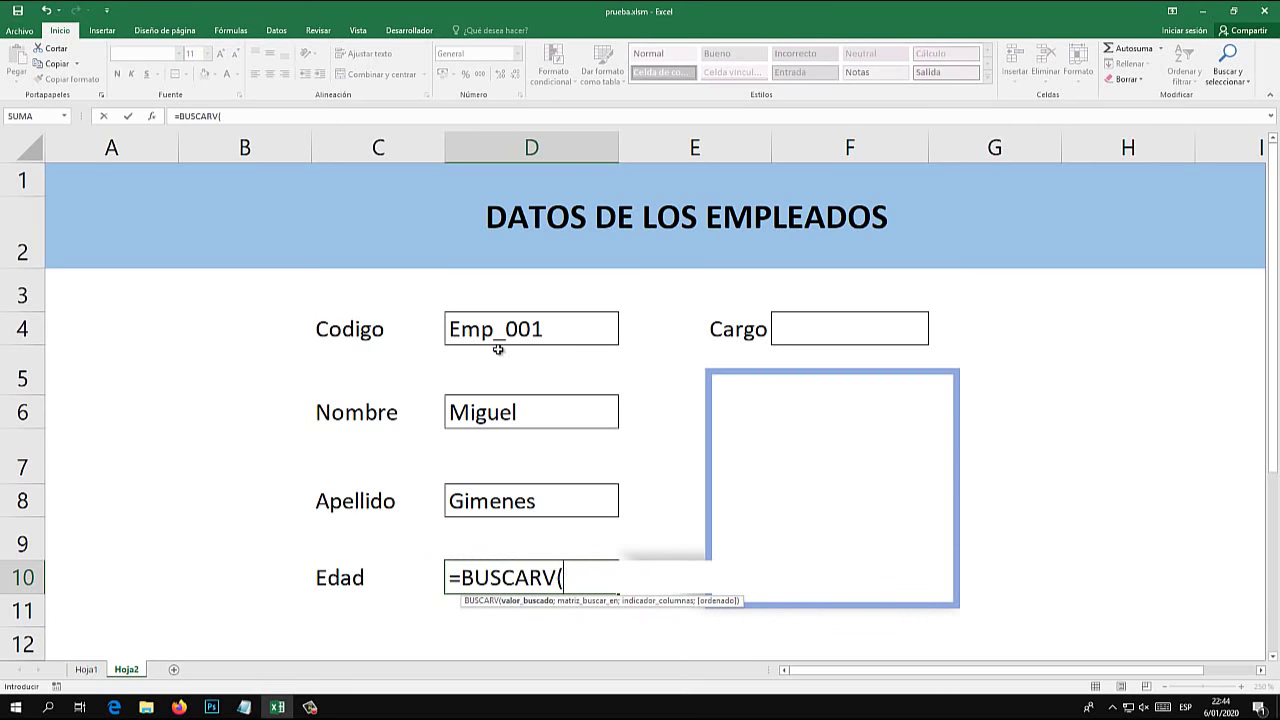
pyautogui.click(497, 323)
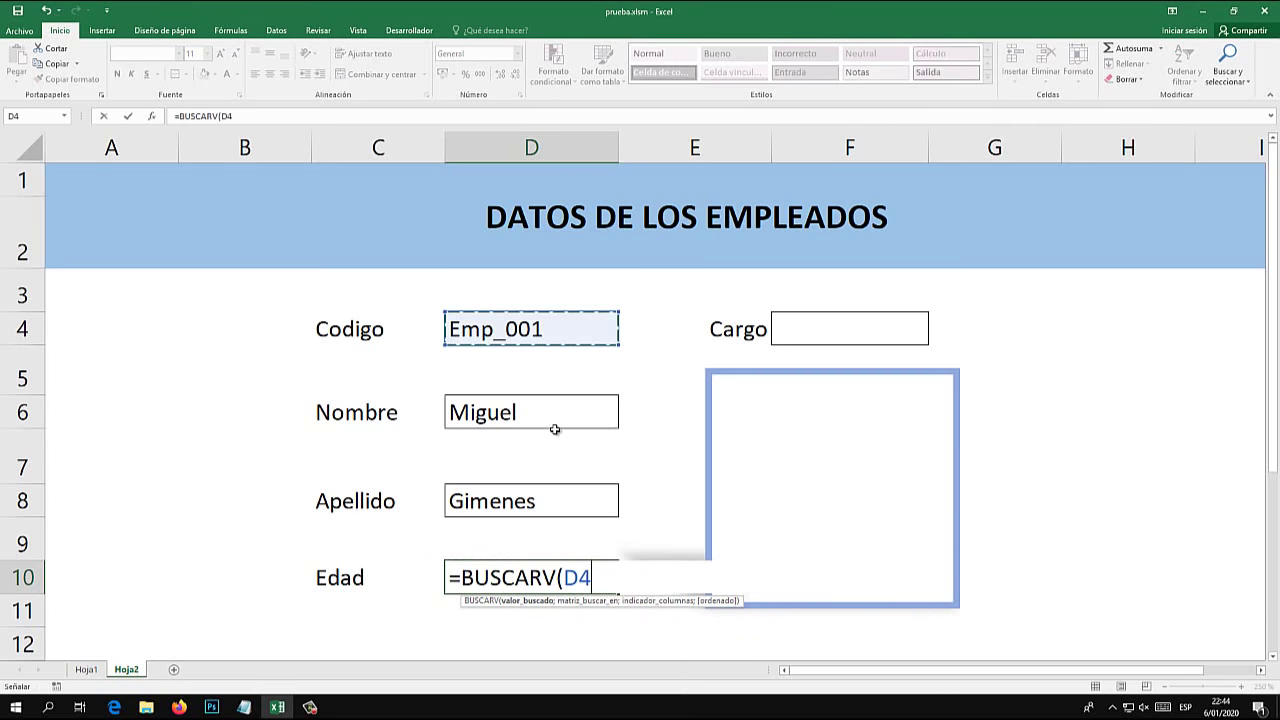
pyautogui.write(';emp')
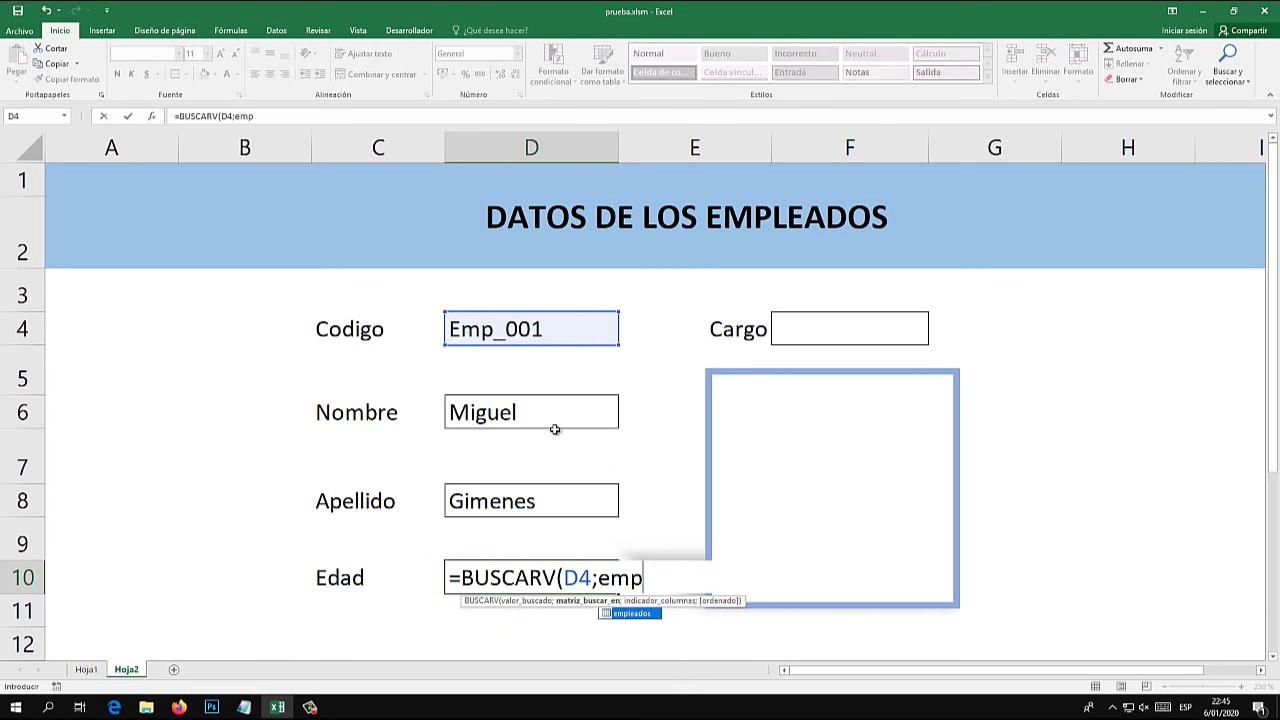
pyautogui.write('leados;4')
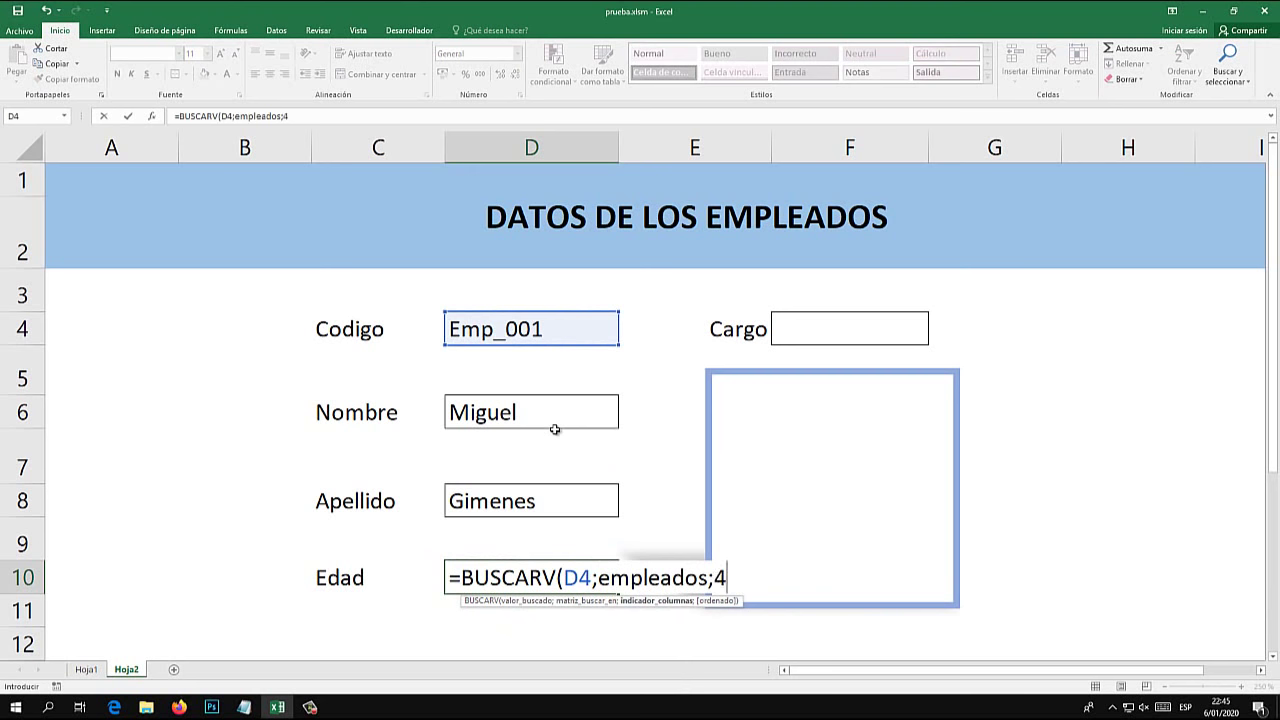
pyautogui.write(';')
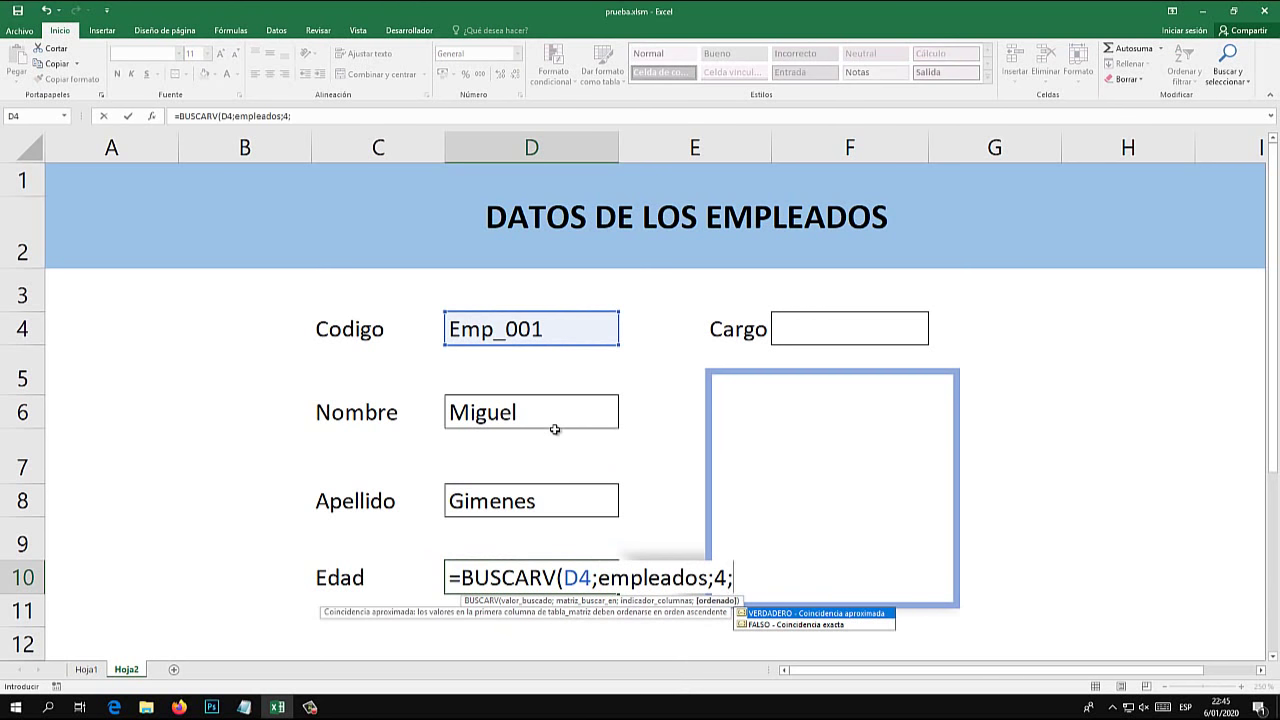
pyautogui.press('Down')
pyautogui.press('Tab')
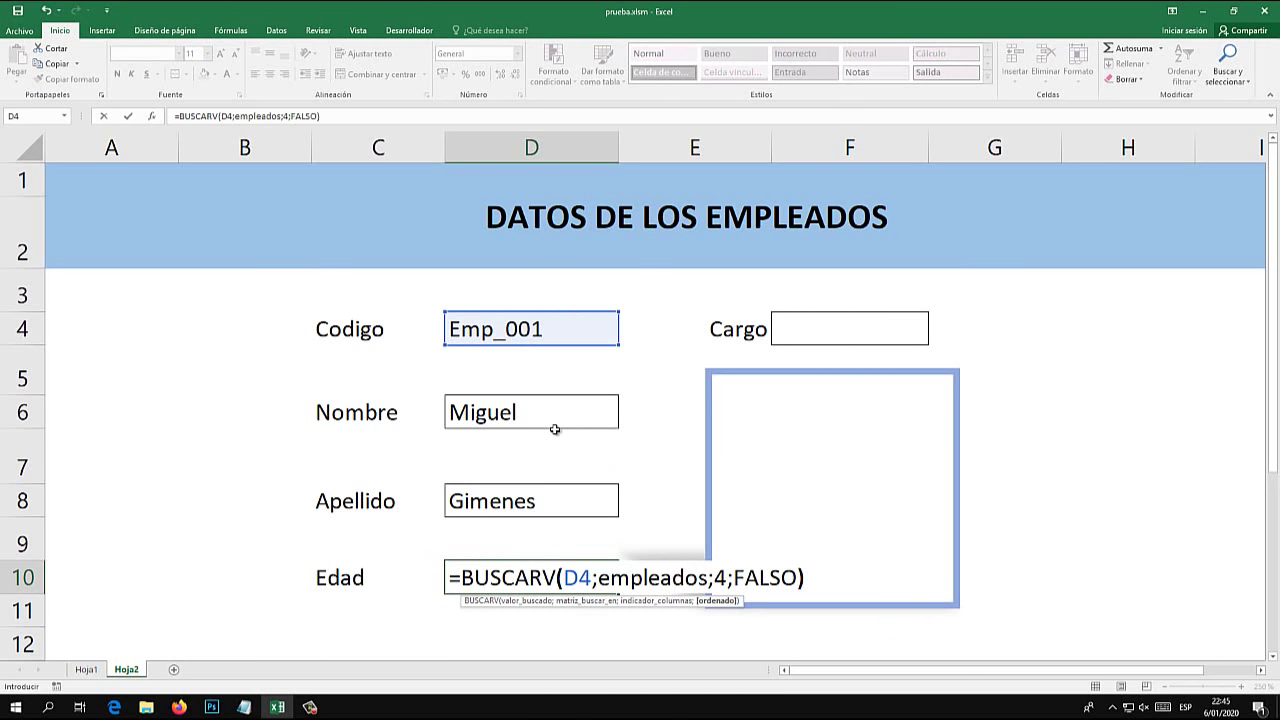
pyautogui.press('Return')
pyautogui.click(492, 566)
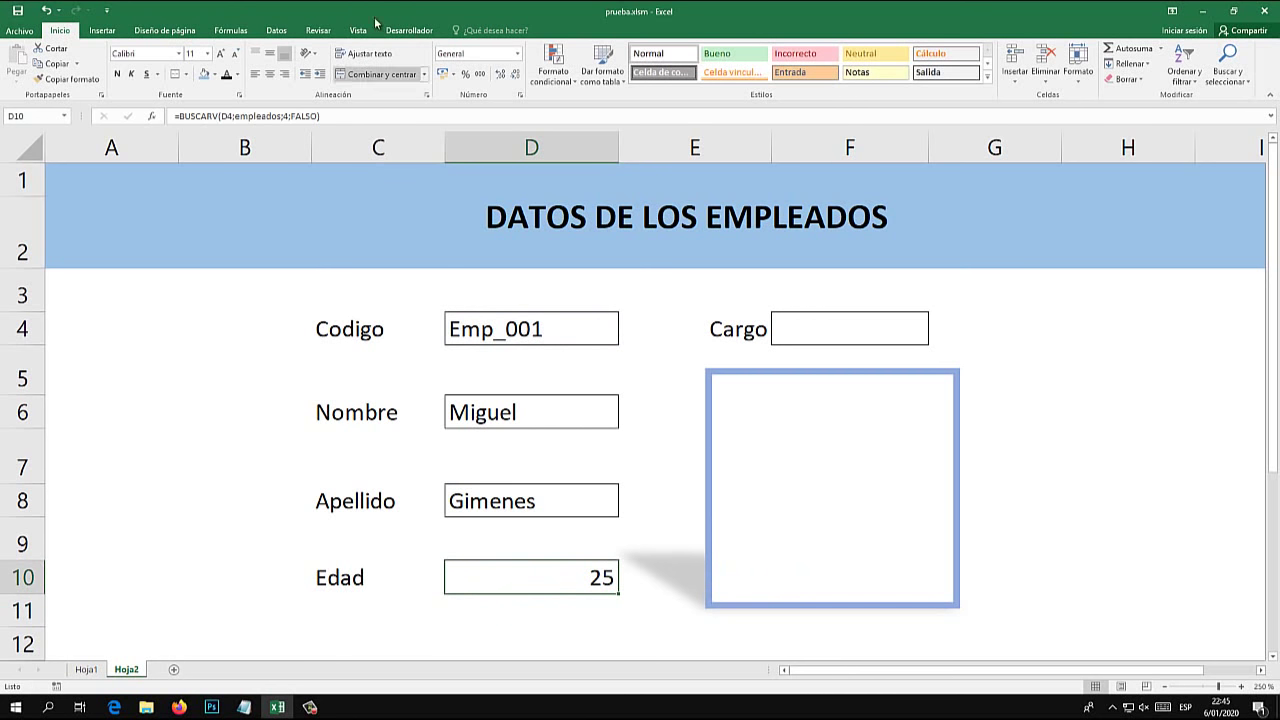
pyautogui.click(255, 73)
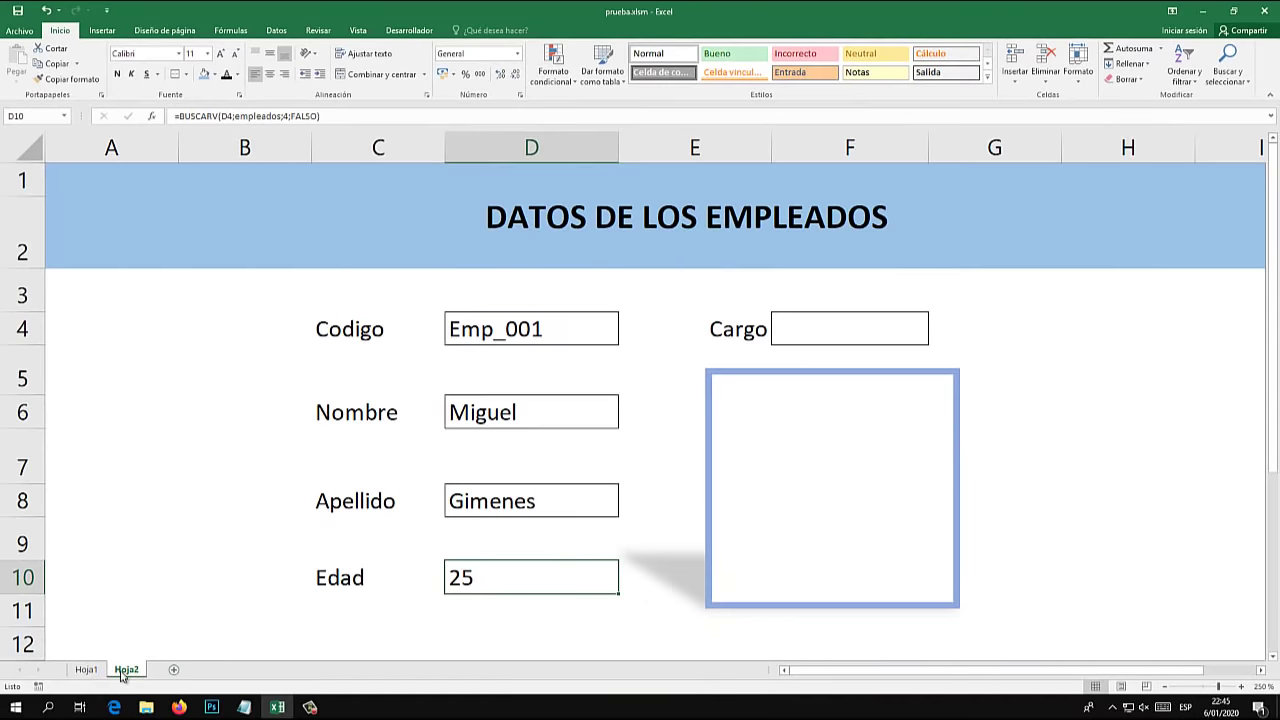
# - Compare the Sexo and Cargo headings in the Hoja1 employee table
pyautogui.click(90, 670)
pyautogui.click(803, 238)
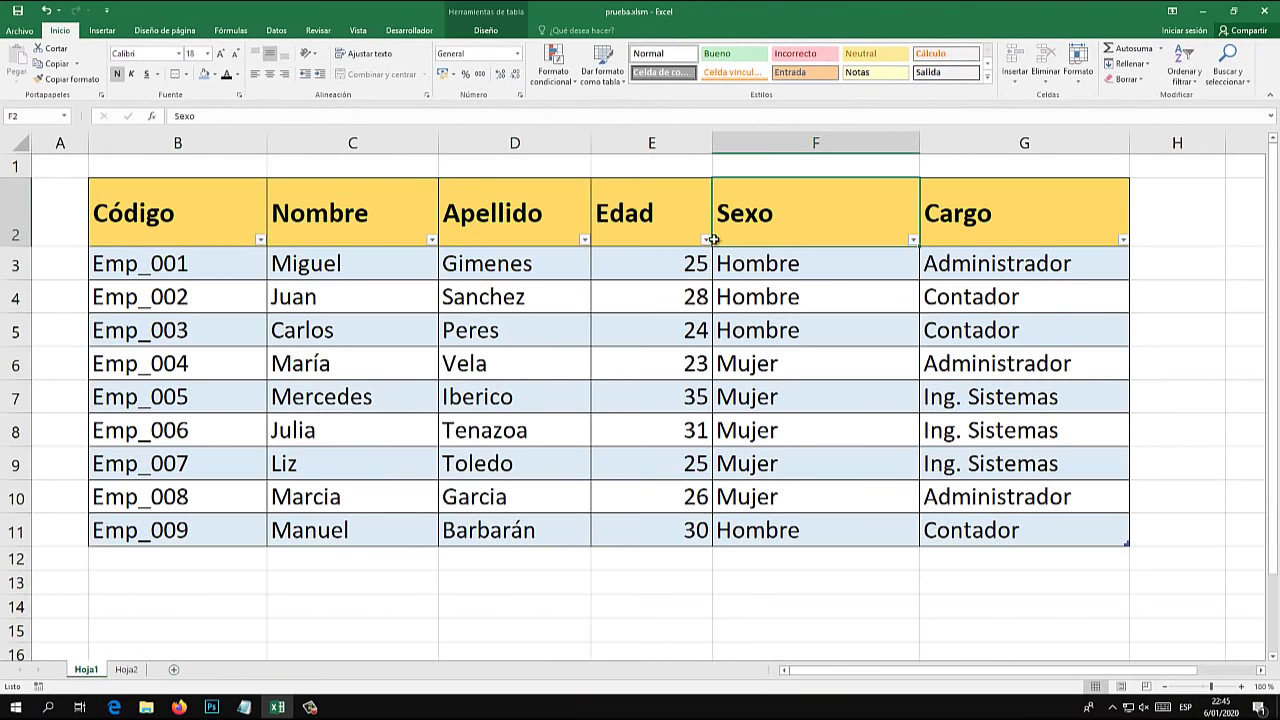
pyautogui.click(126, 670)
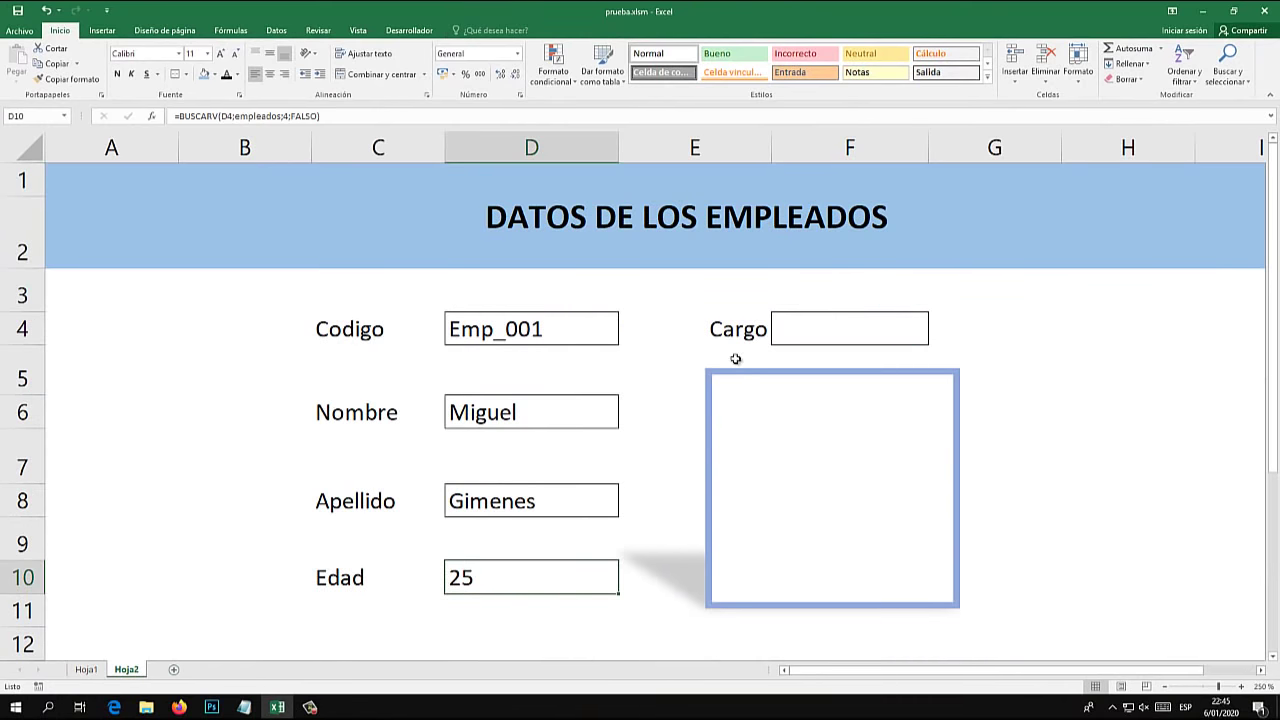
pyautogui.click(86, 670)
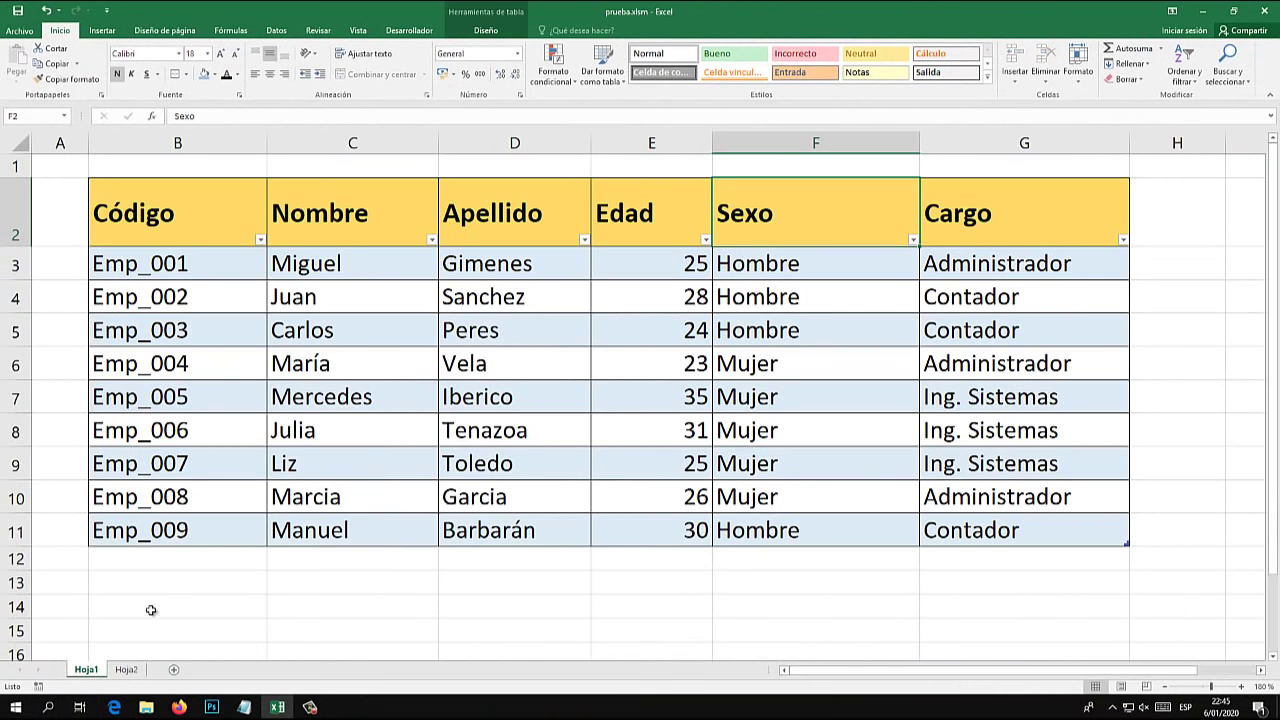
pyautogui.click(968, 239)
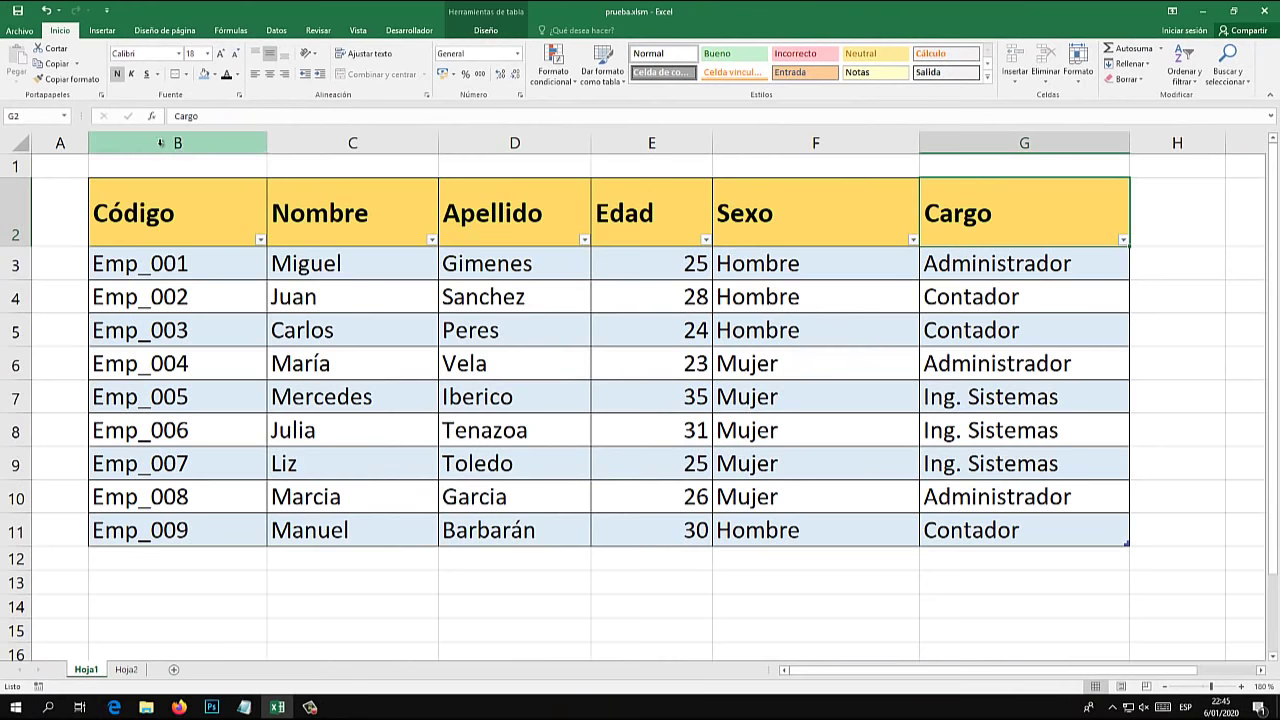
# - Count the table columns from Código to find that Cargo is column 6
pyautogui.click(208, 141)
pyautogui.click(330, 141)
pyautogui.click(514, 140)
pyautogui.click(640, 140)
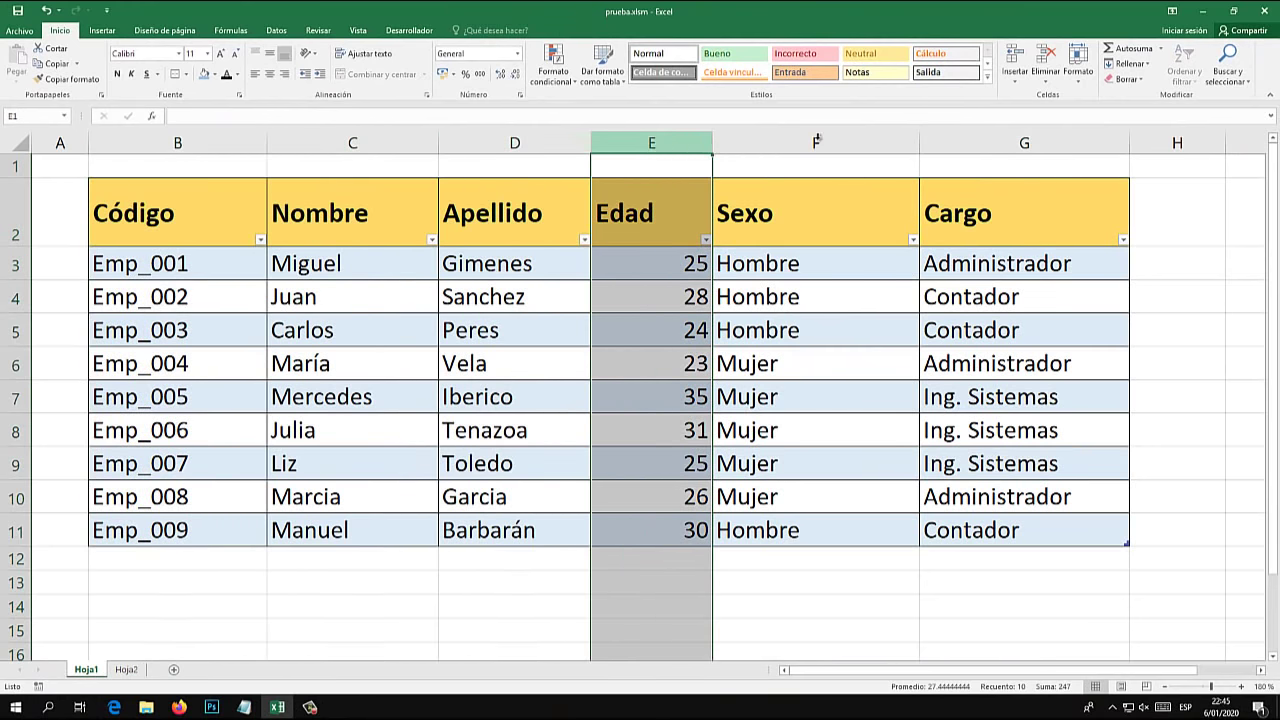
pyautogui.click(825, 140)
pyautogui.click(975, 142)
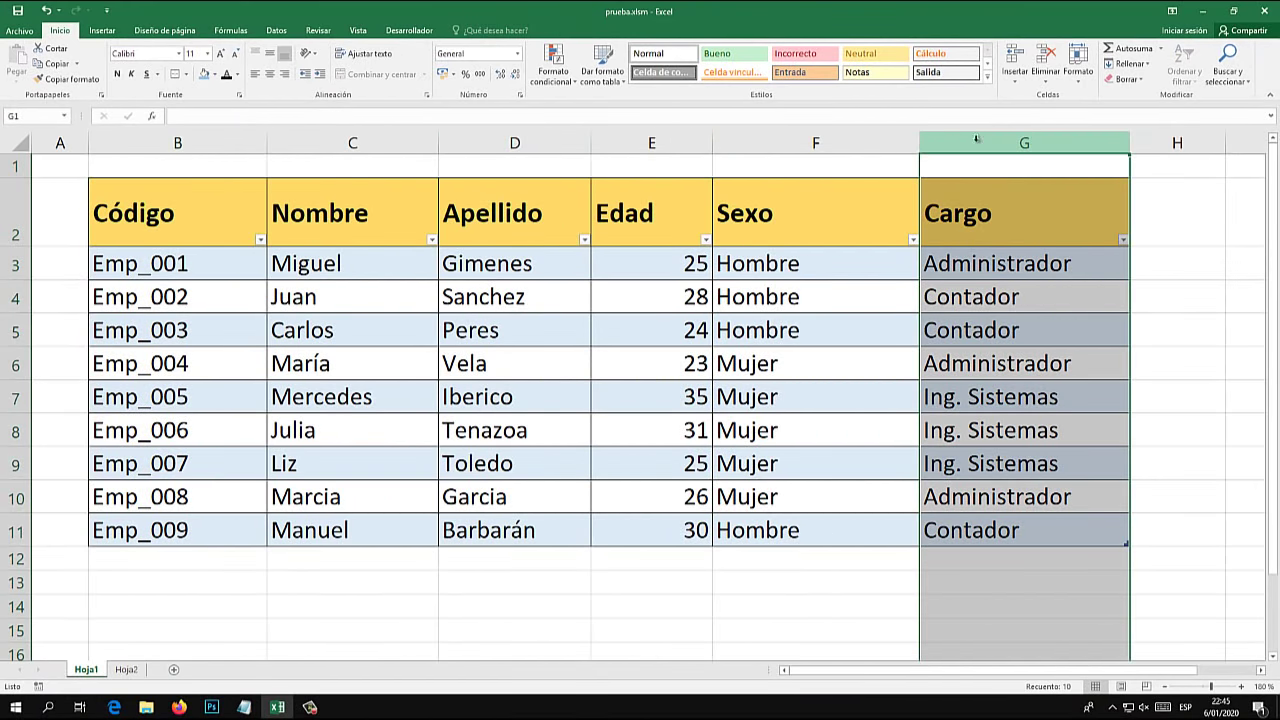
pyautogui.click(205, 142)
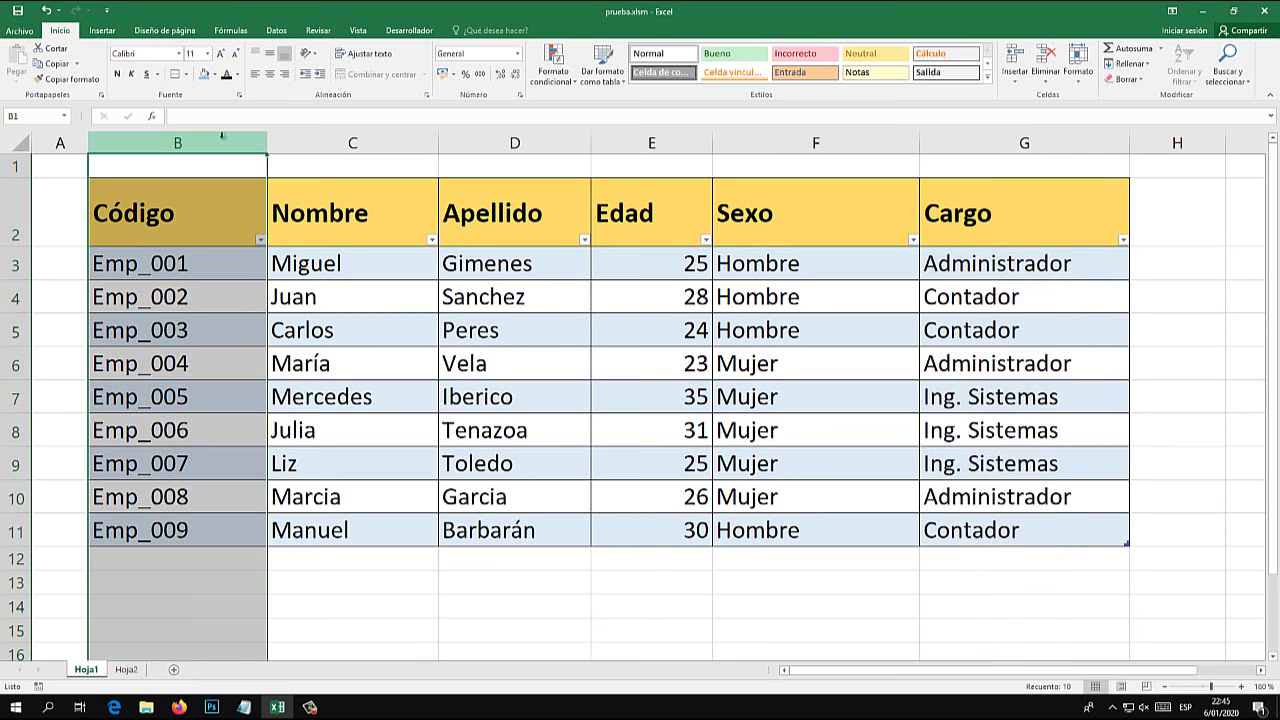
pyautogui.click(360, 142)
pyautogui.click(482, 142)
pyautogui.click(650, 142)
pyautogui.click(815, 142)
pyautogui.click(1050, 143)
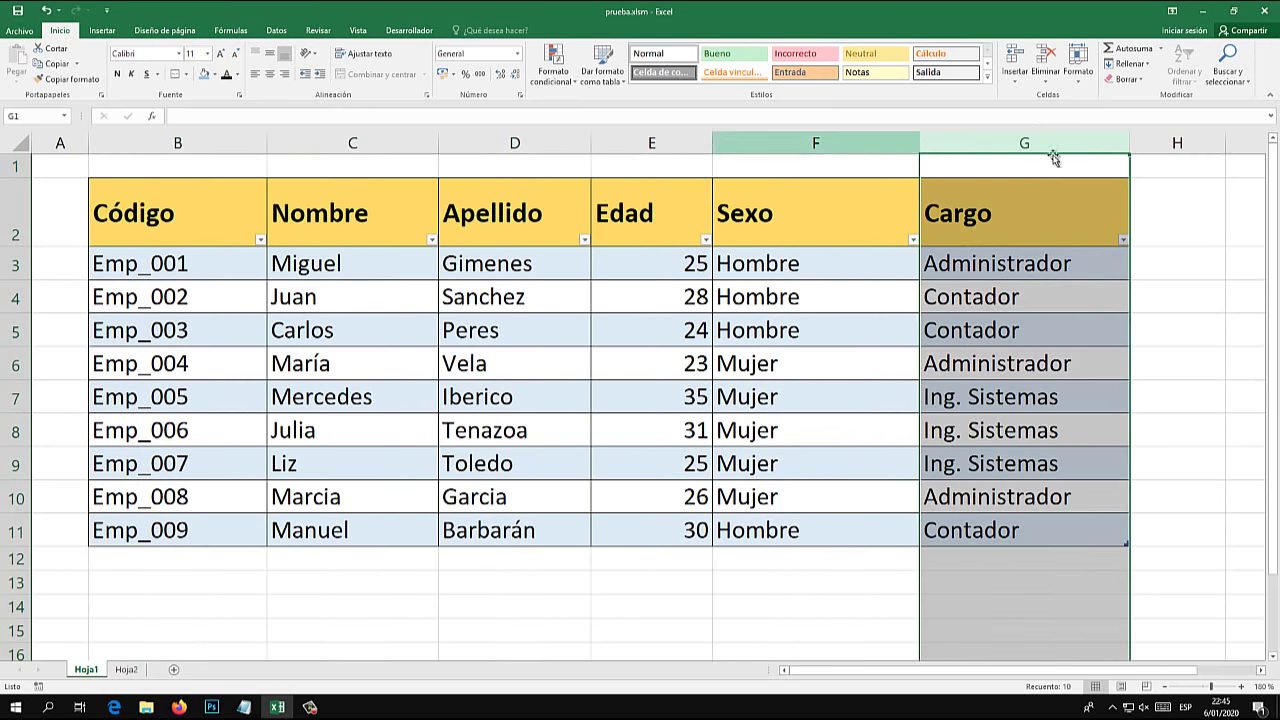
# - Enter a BUSCARV lookup in F4 using D4 and the empleados range
pyautogui.click(126, 669)
pyautogui.click(815, 331)
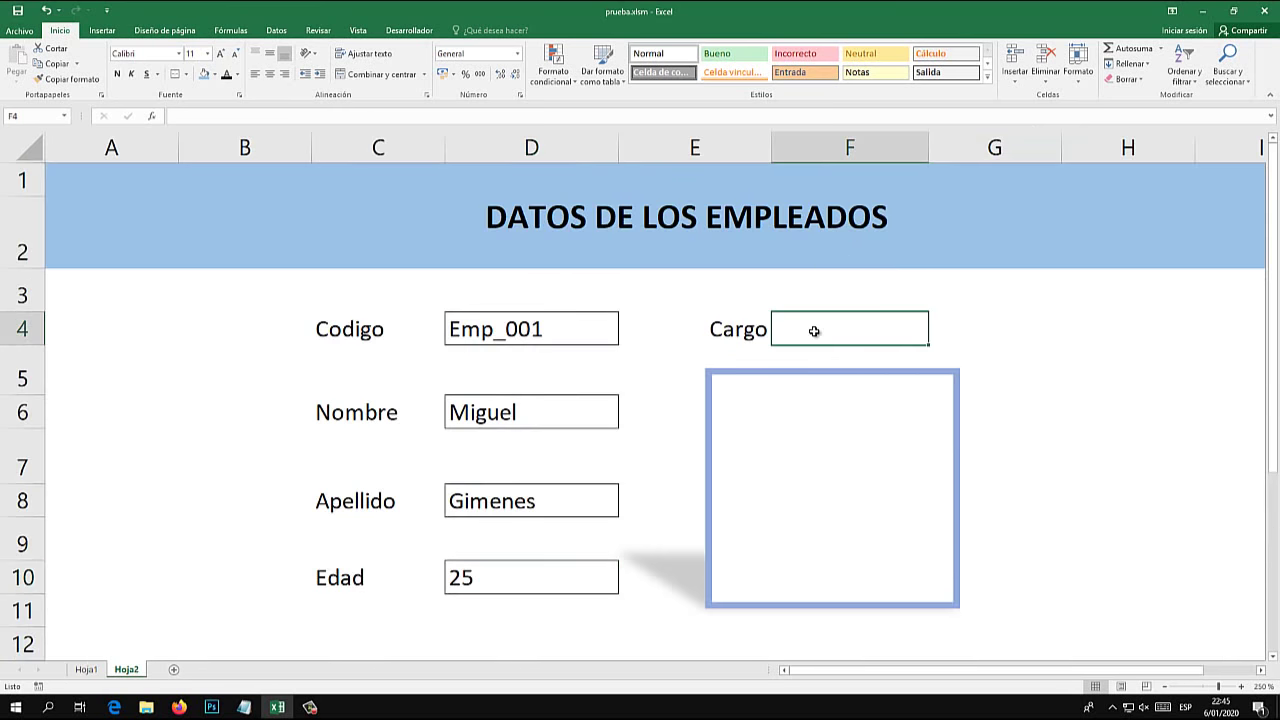
pyautogui.write('=busc')
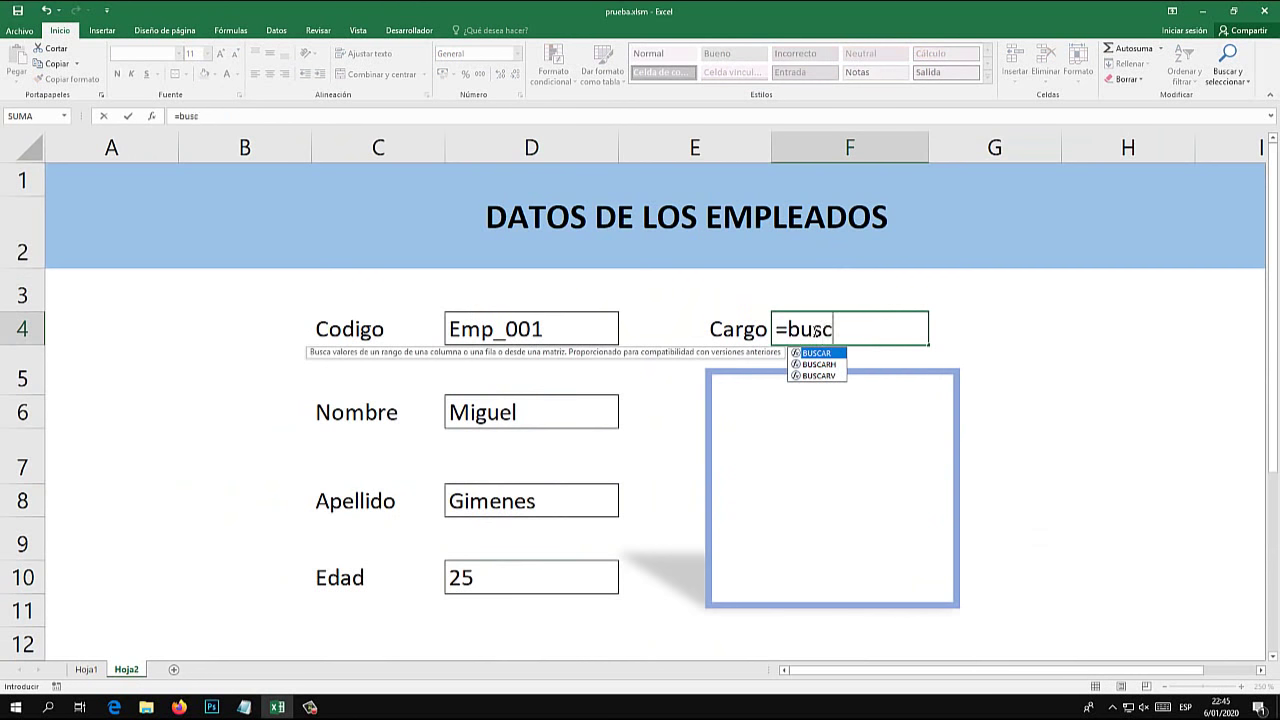
pyautogui.write('ar')
pyautogui.press('Down')
pyautogui.press('Down')
pyautogui.press('Tab')
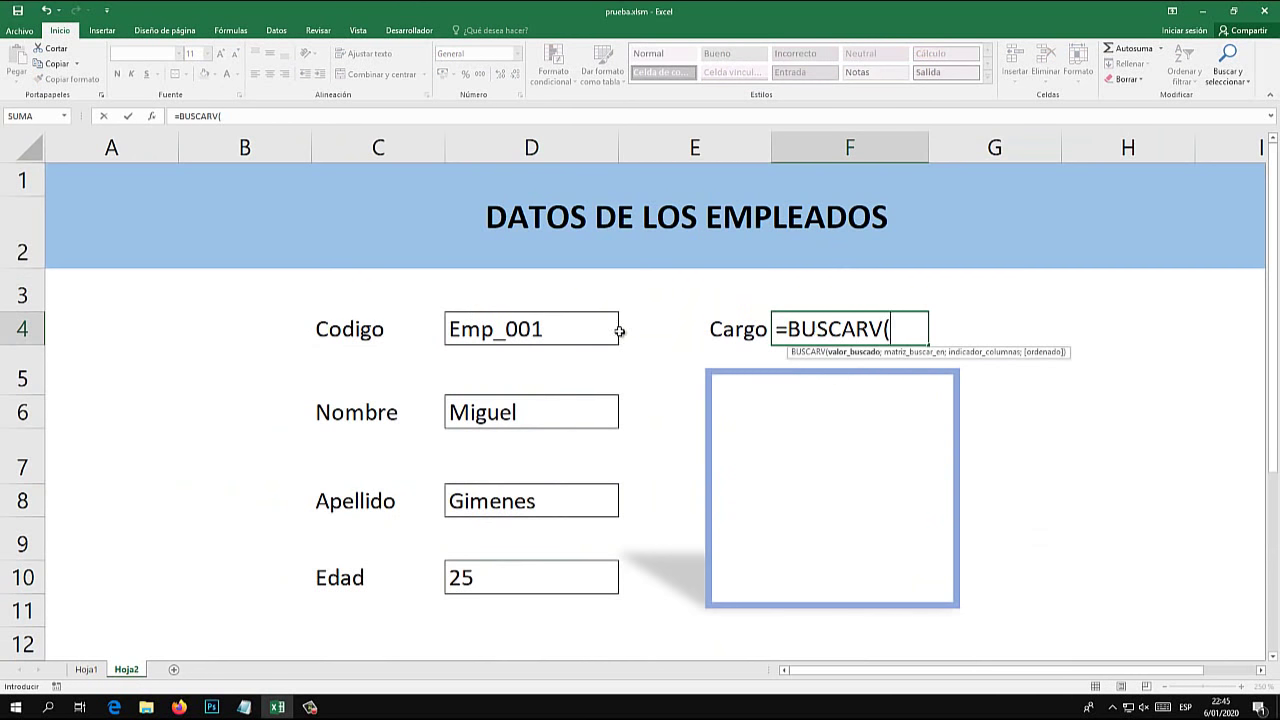
pyautogui.click(580, 329)
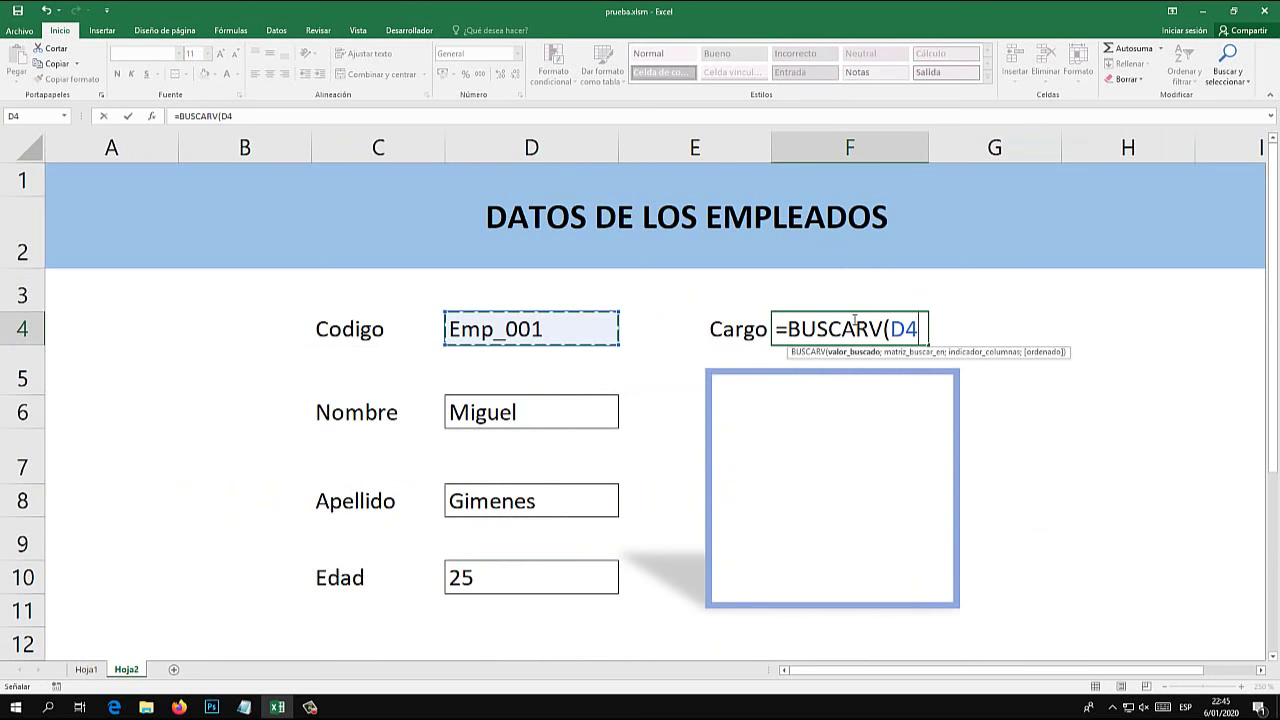
pyautogui.write(';')
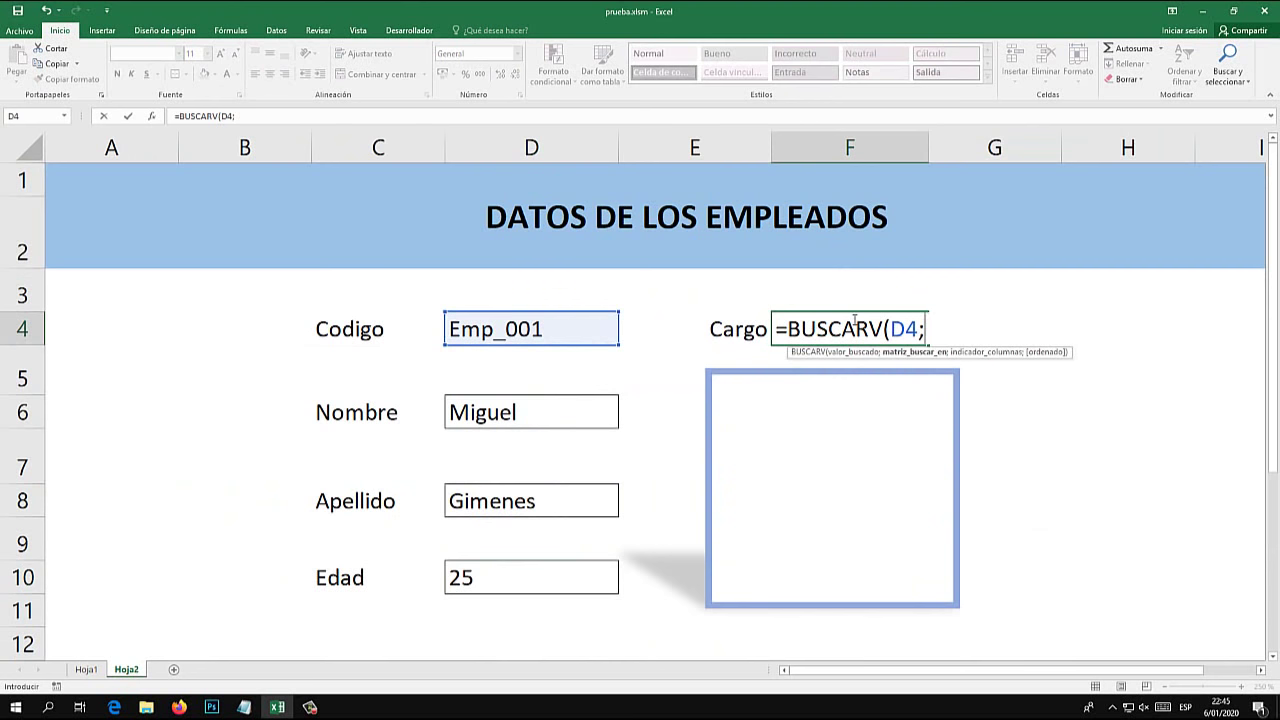
pyautogui.write('emple')
pyautogui.press('Tab')
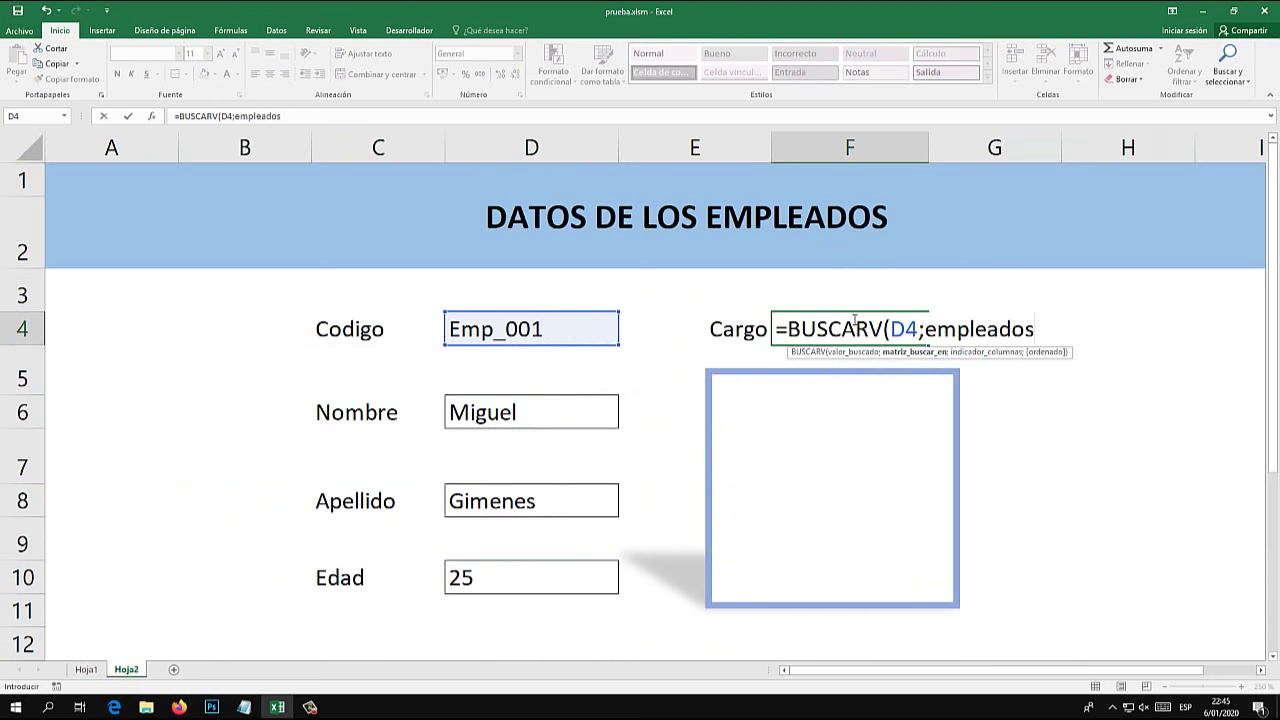
pyautogui.write(';6')
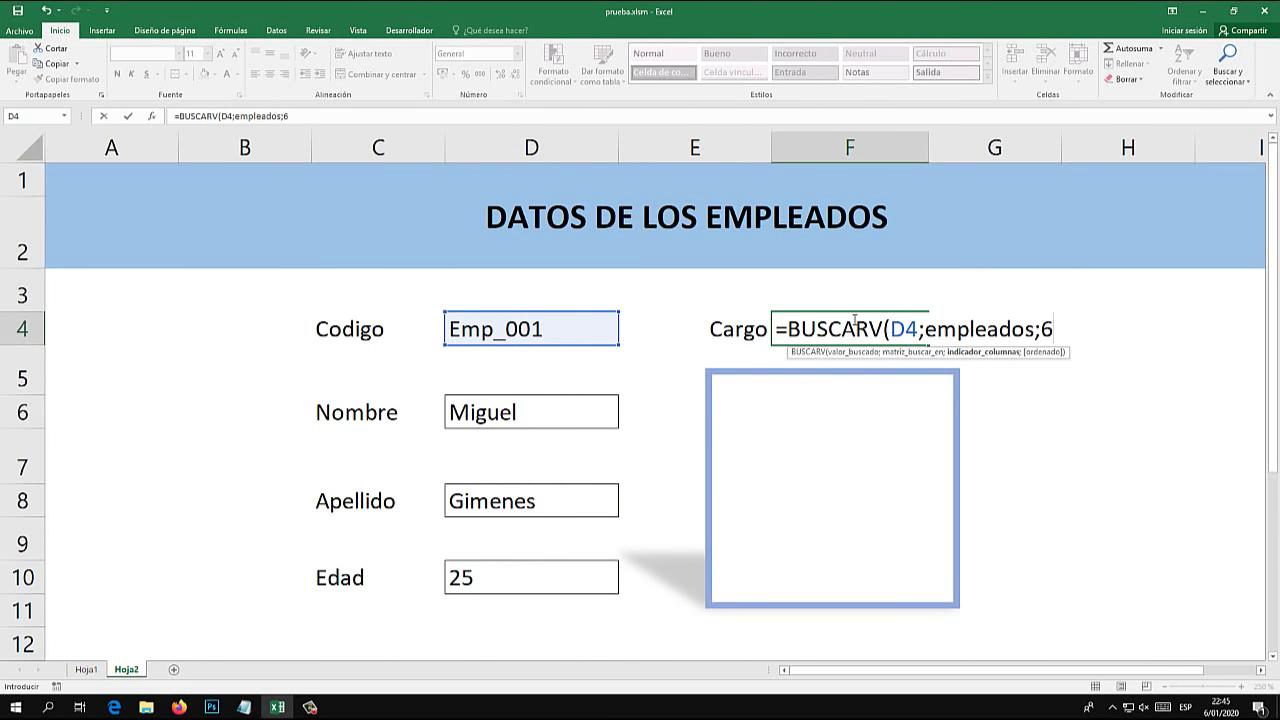
pyautogui.write(';fal')
pyautogui.press('Return')
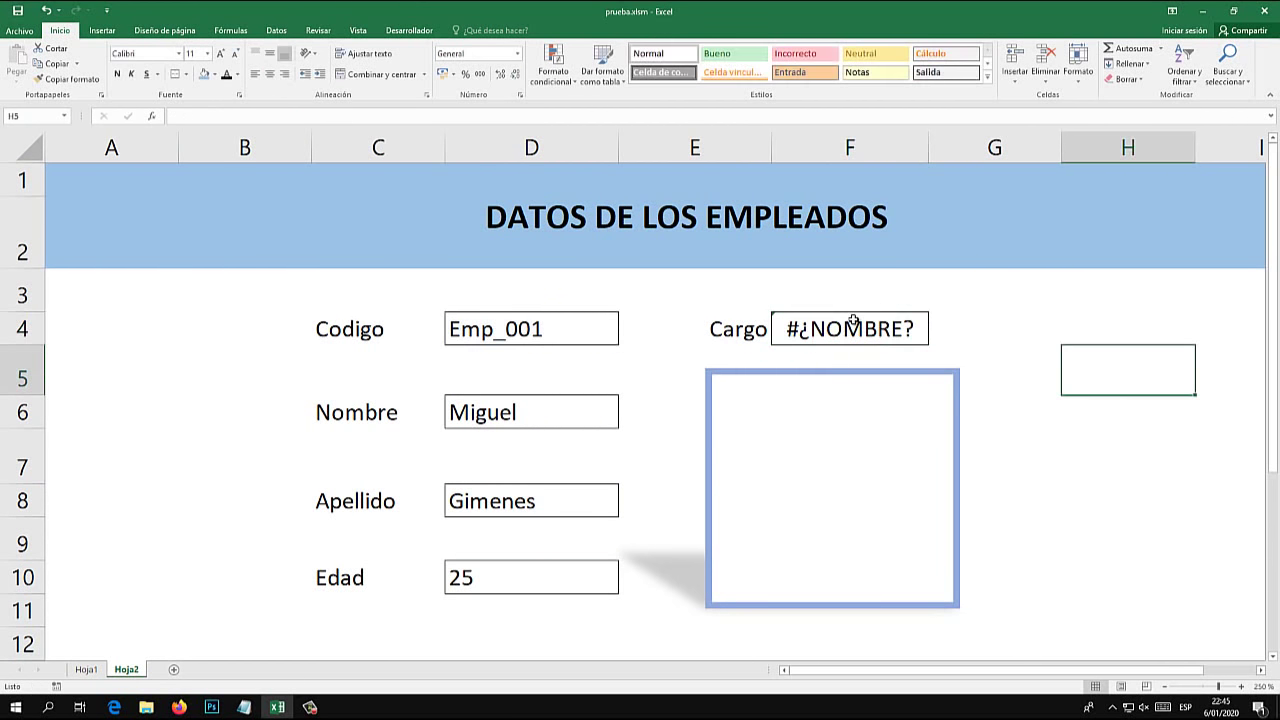
# - Correct F4 to =BUSCARV(D4;empleados;6;FALSO) so it shows Administrador
pyautogui.click(853, 320)
pyautogui.doubleClick(853, 320)
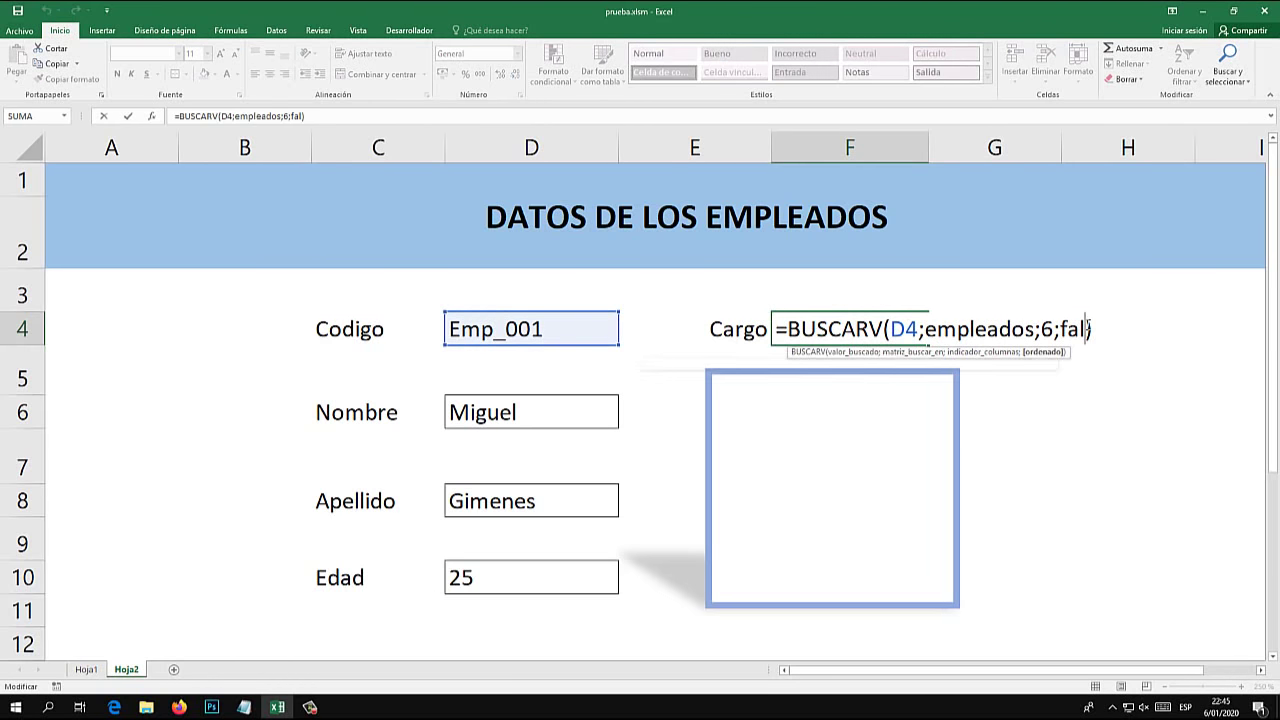
pyautogui.write('s')
pyautogui.doubleClick(1088, 376)
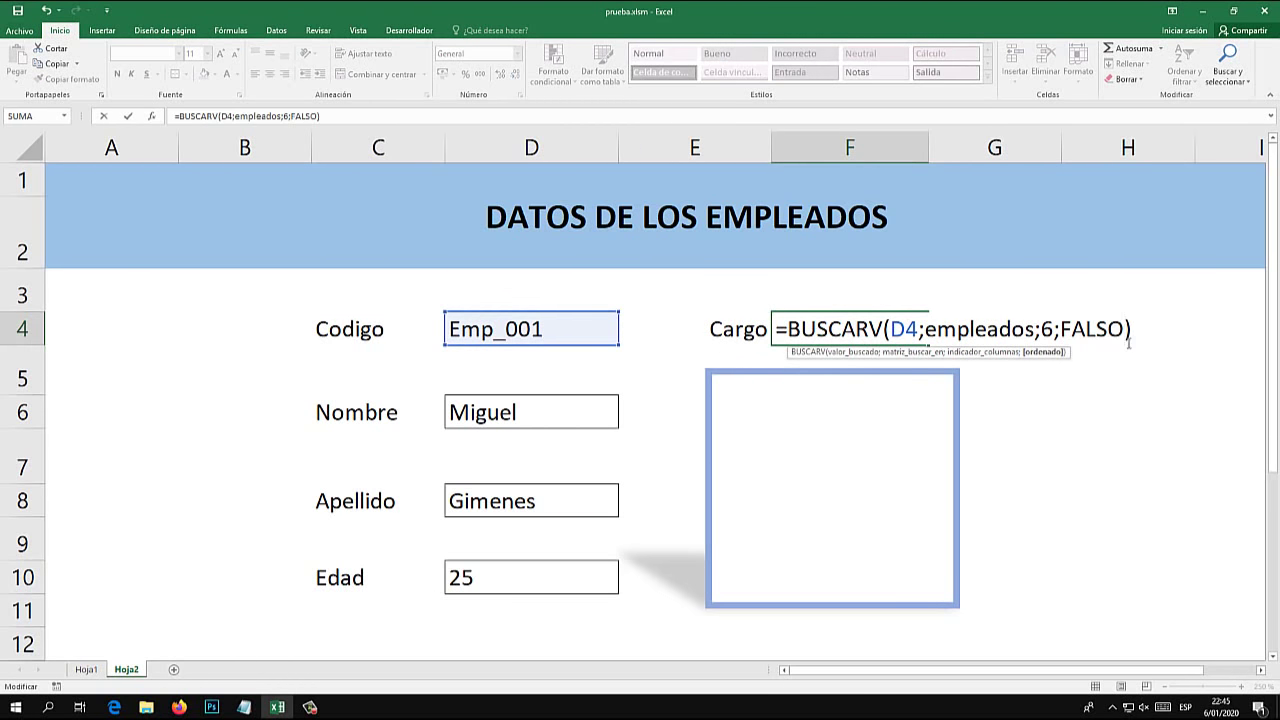
pyautogui.press('Return')
pyautogui.click(860, 325)
pyautogui.click(963, 380)
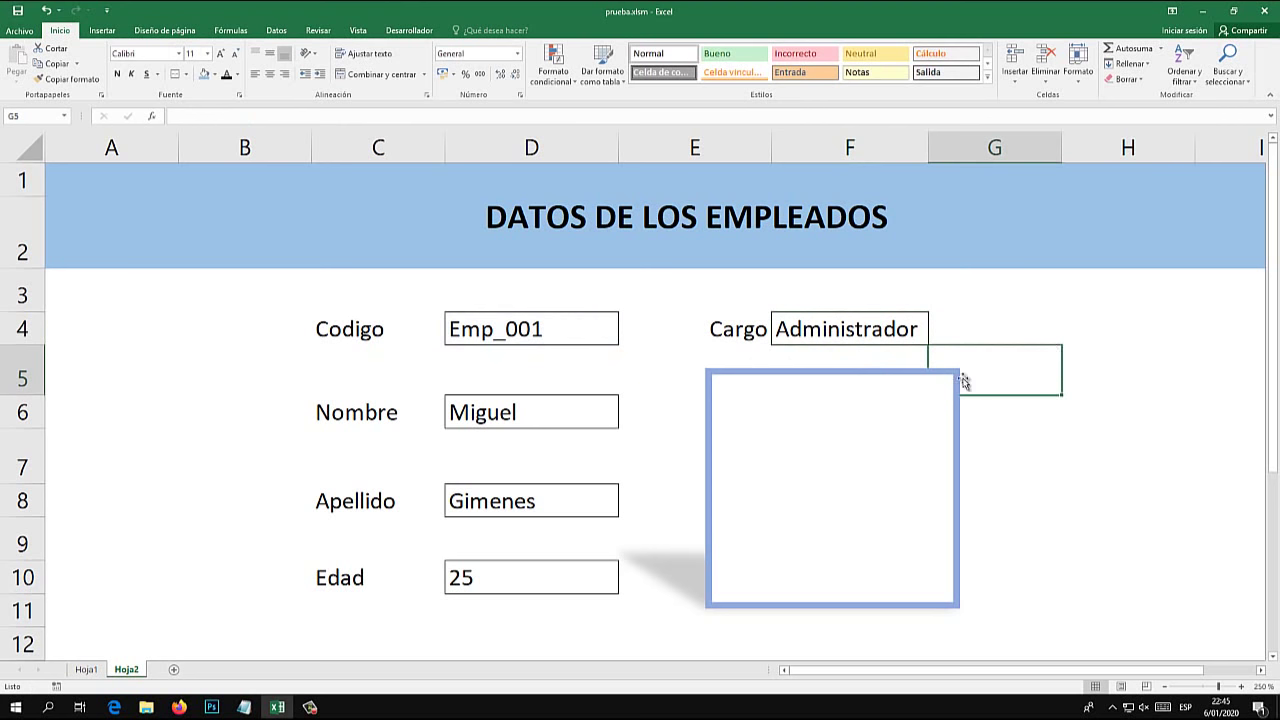
# - Change the D4 code to Emp_002, then Emp_003, loading each employee's details
pyautogui.click(197, 340)
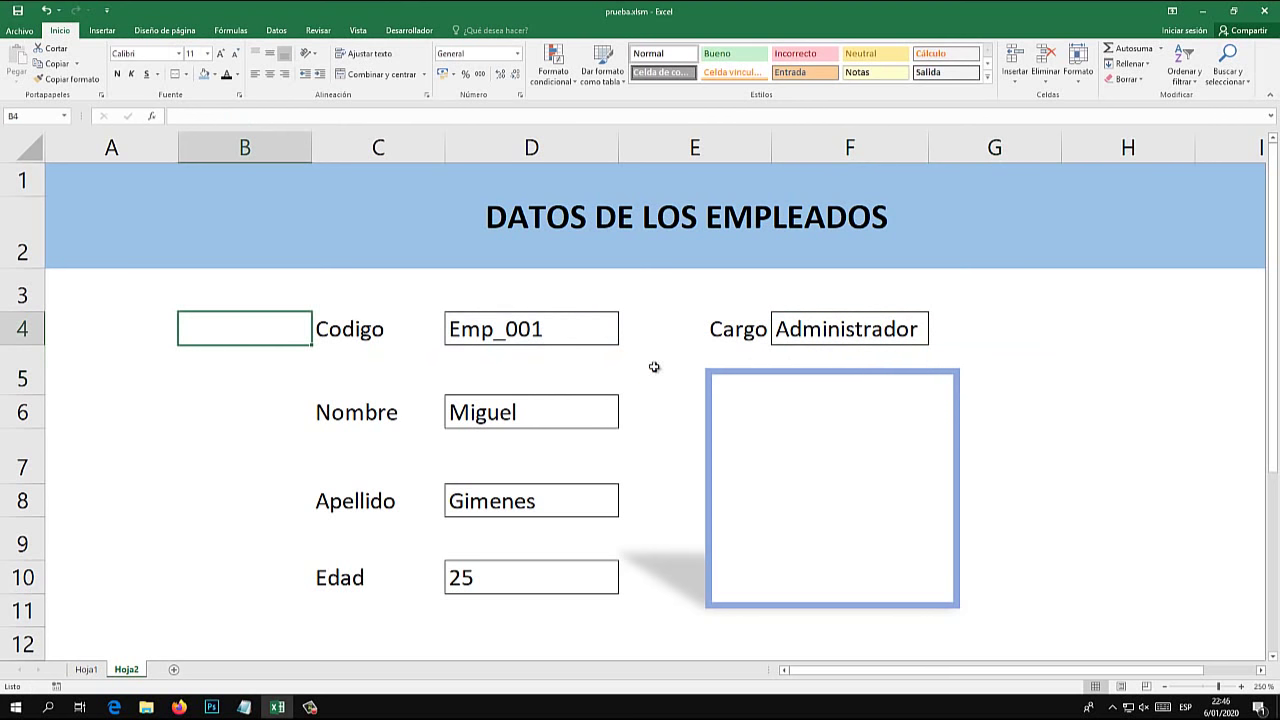
pyautogui.click(538, 335)
pyautogui.doubleClick(564, 333)
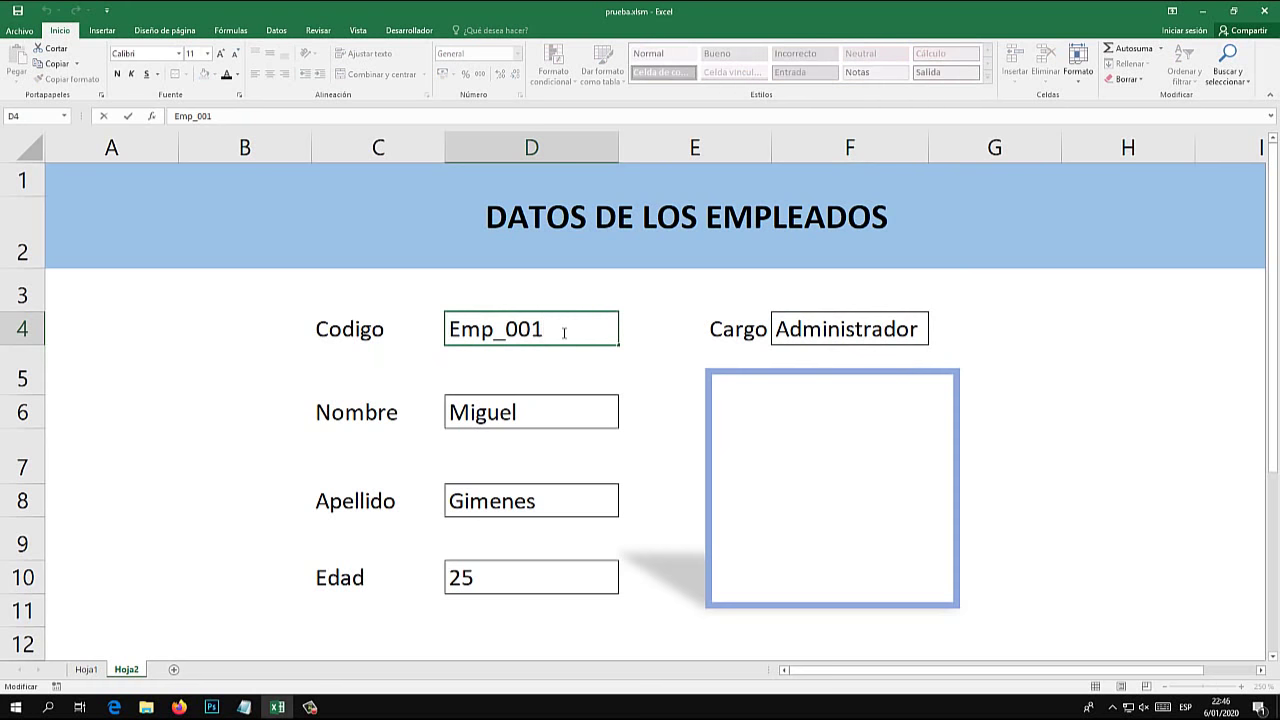
pyautogui.write('2')
pyautogui.press('Return')
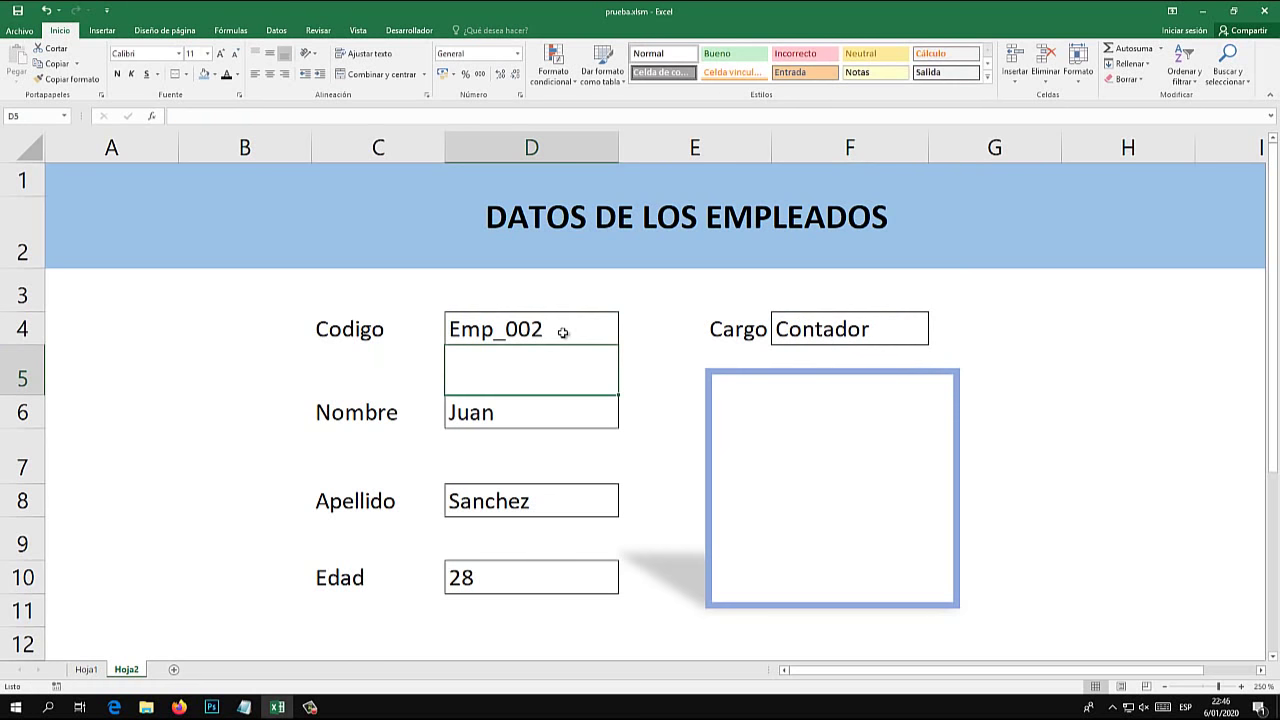
pyautogui.click(564, 333)
pyautogui.doubleClick(564, 333)
pyautogui.press('BackSpace')
pyautogui.write('3')
pyautogui.press('Return')
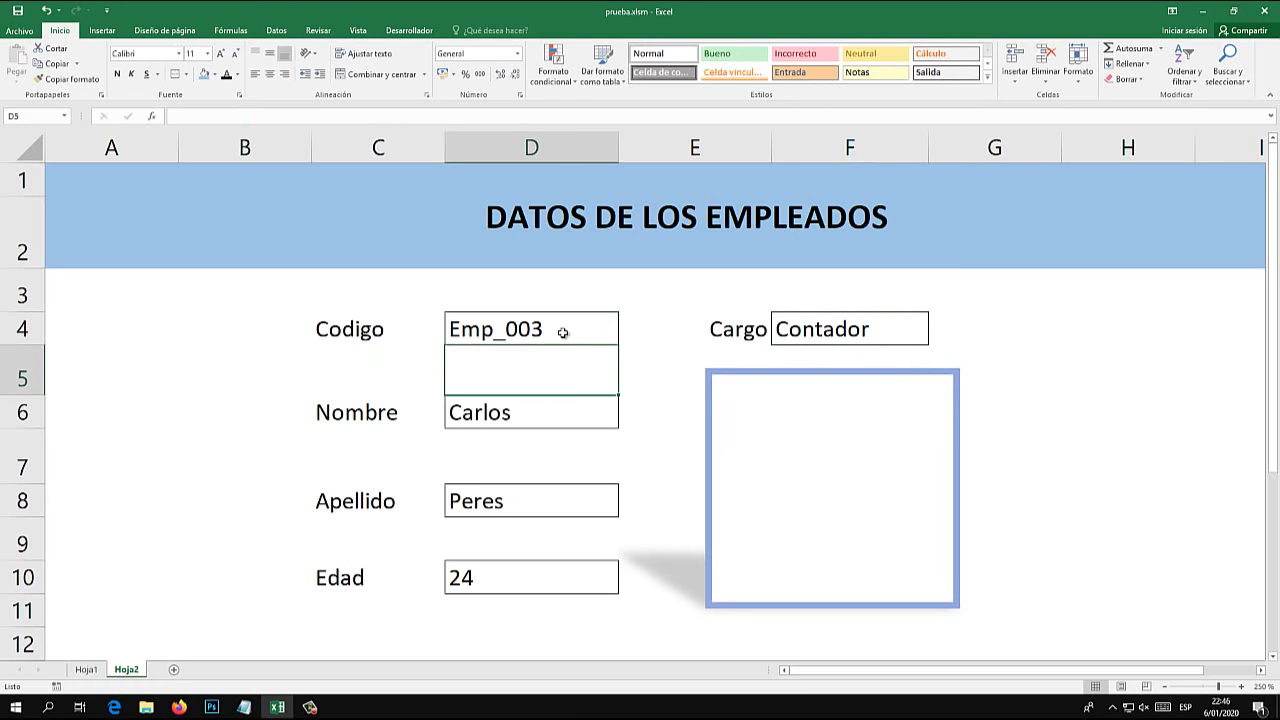
# - Switch the code to Emp_004, then Emp_005, showing age 35 and Ing. Sistemas
pyautogui.click(564, 333)
pyautogui.doubleClick(564, 333)
pyautogui.press('BackSpace')
pyautogui.write('4')
pyautogui.press('Return')
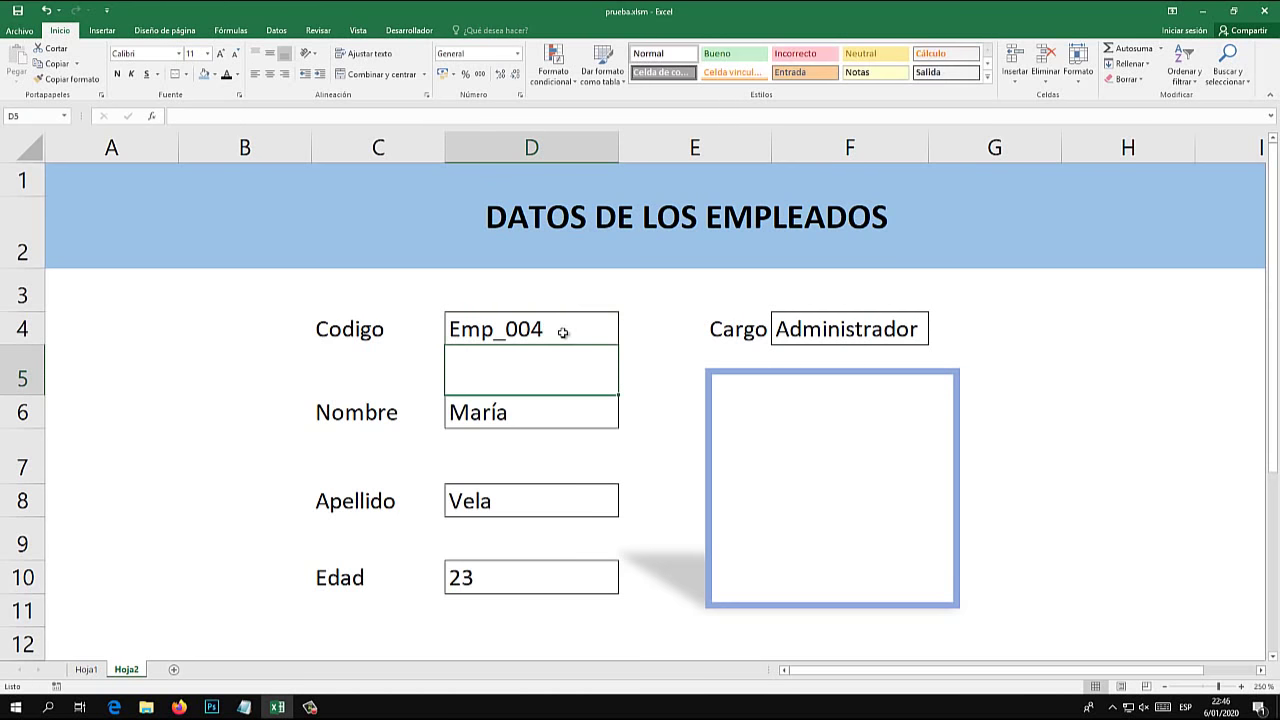
pyautogui.click(564, 333)
pyautogui.doubleClick(564, 333)
pyautogui.press('BackSpace')
pyautogui.write('5')
pyautogui.press('Return')
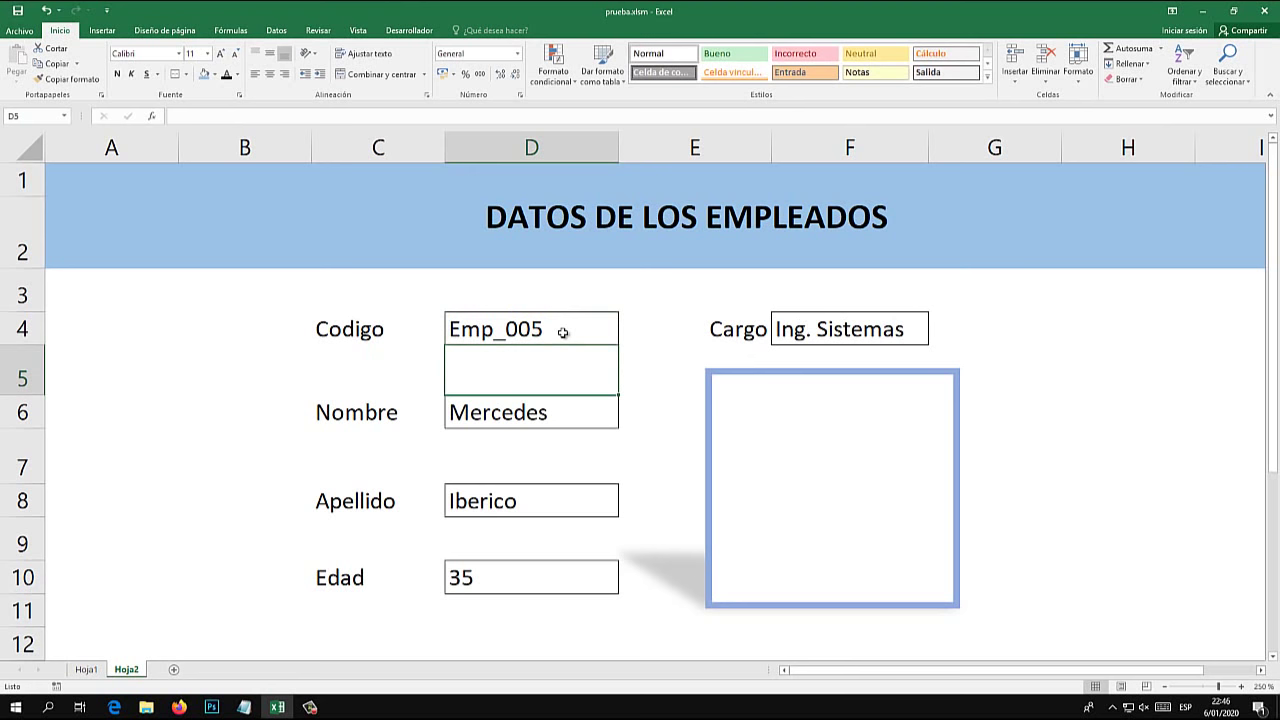
pyautogui.click(1091, 355)
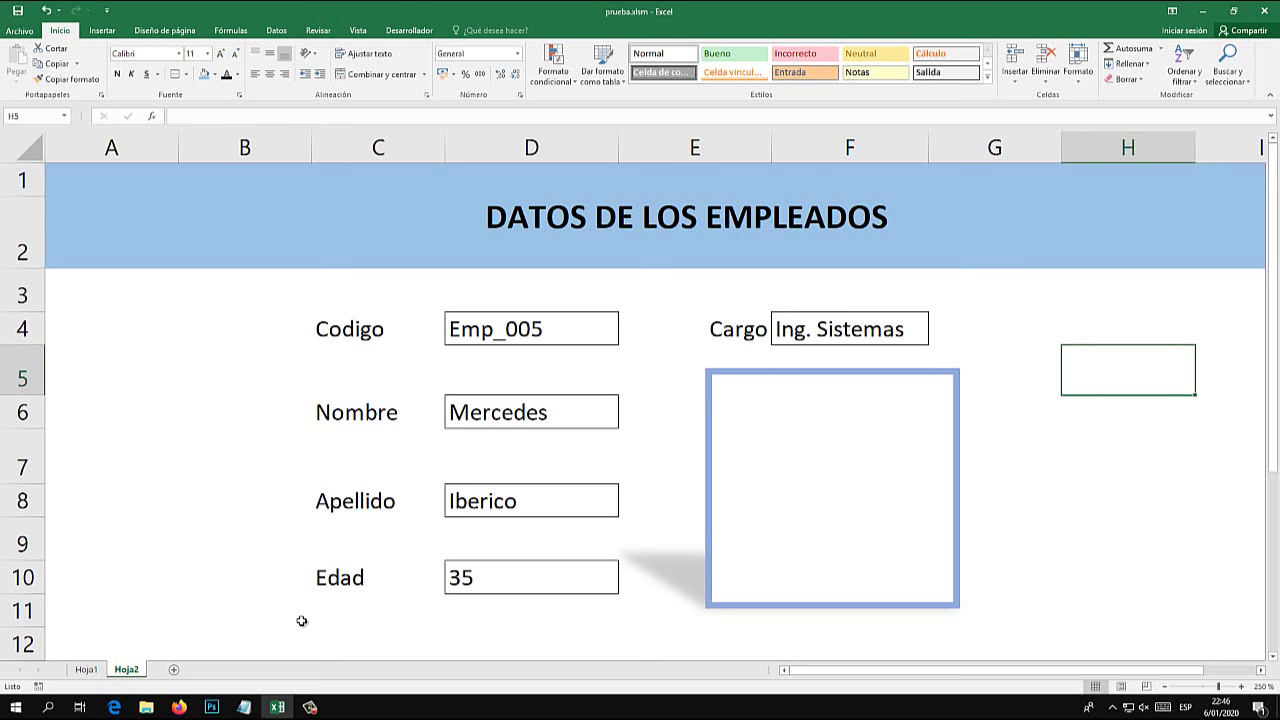
# - Select all ten employee photos in Fotografía\empleados for copying
pyautogui.click(277, 707)
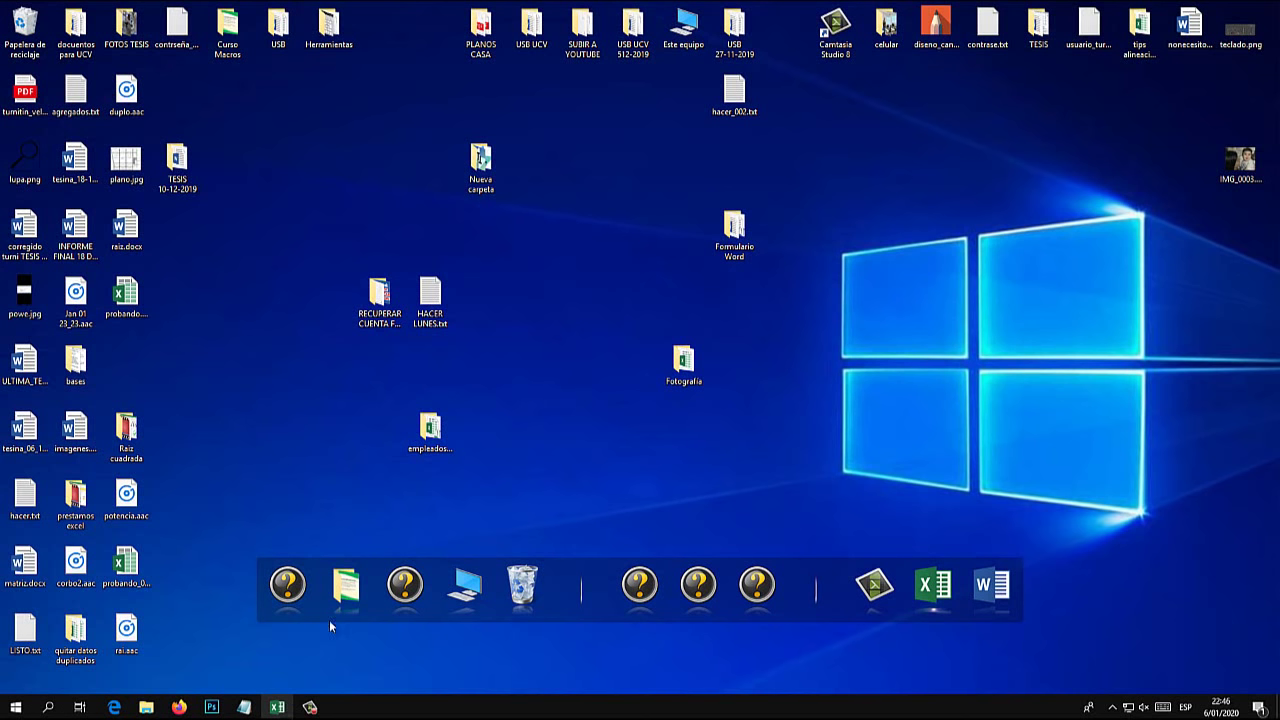
pyautogui.doubleClick(689, 358)
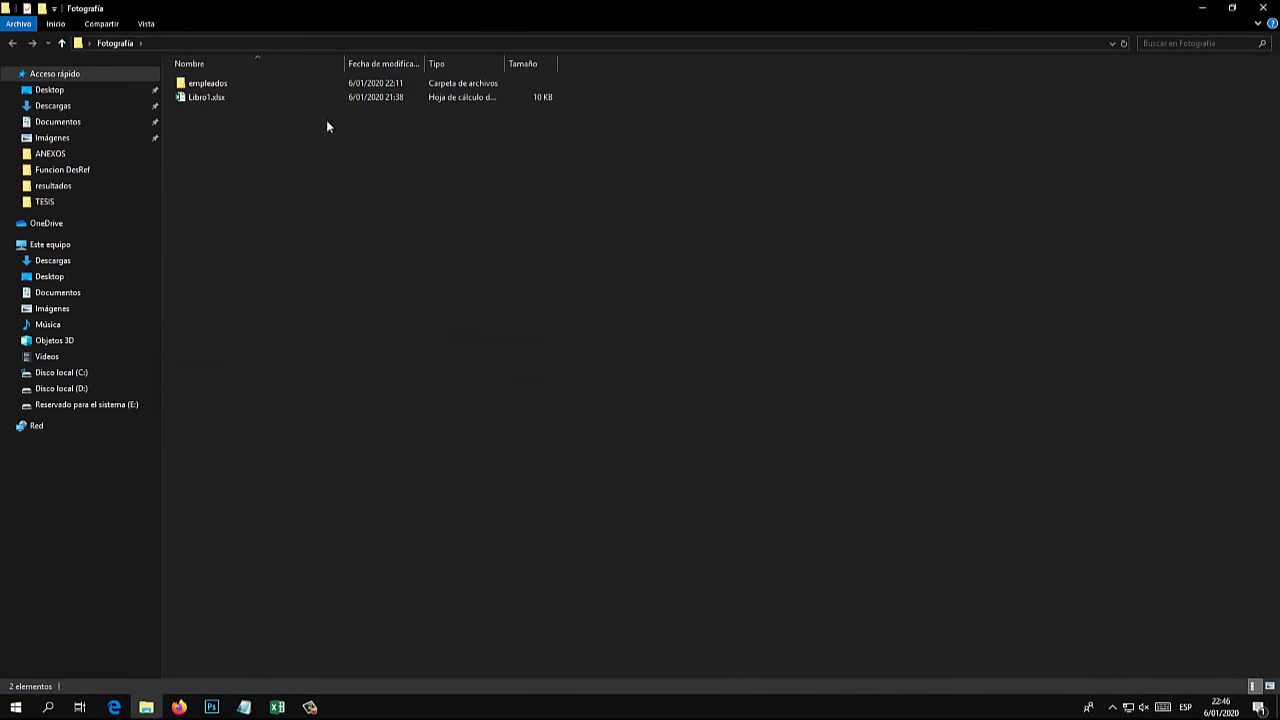
pyautogui.doubleClick(203, 83)
pyautogui.moveTo(923, 186); pyautogui.dragTo(151, 30)
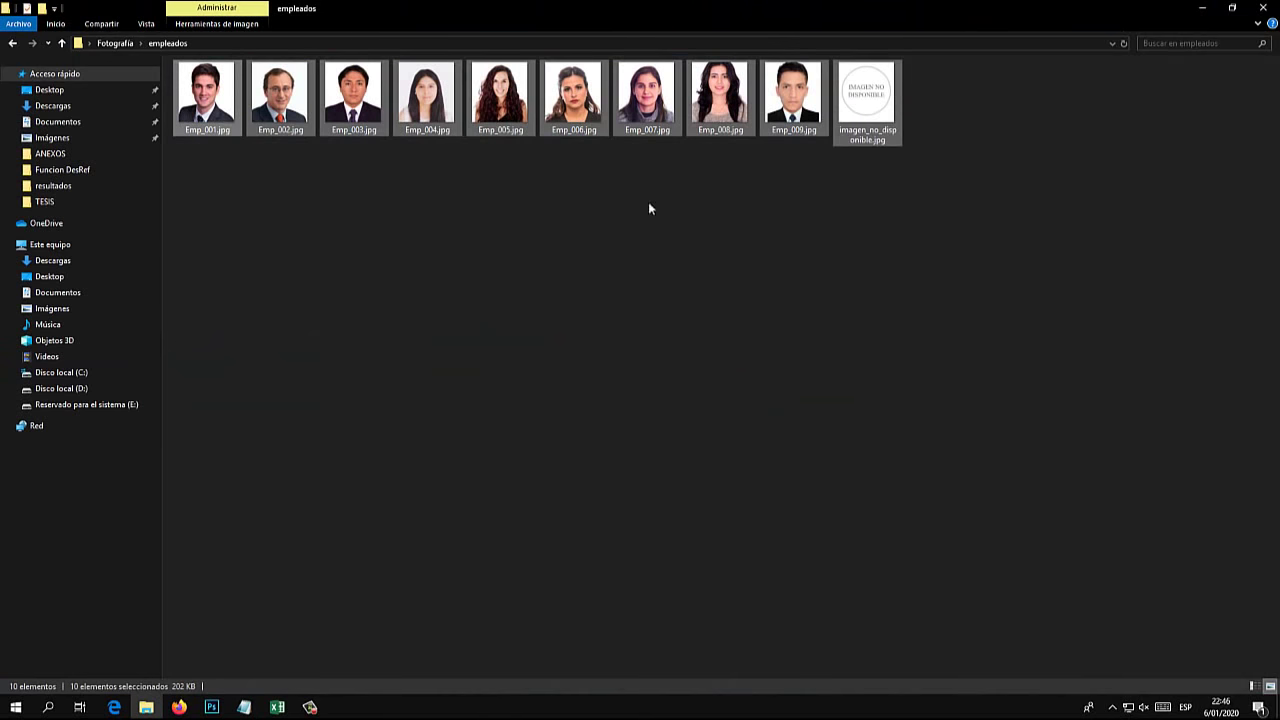
pyautogui.click(1201, 7)
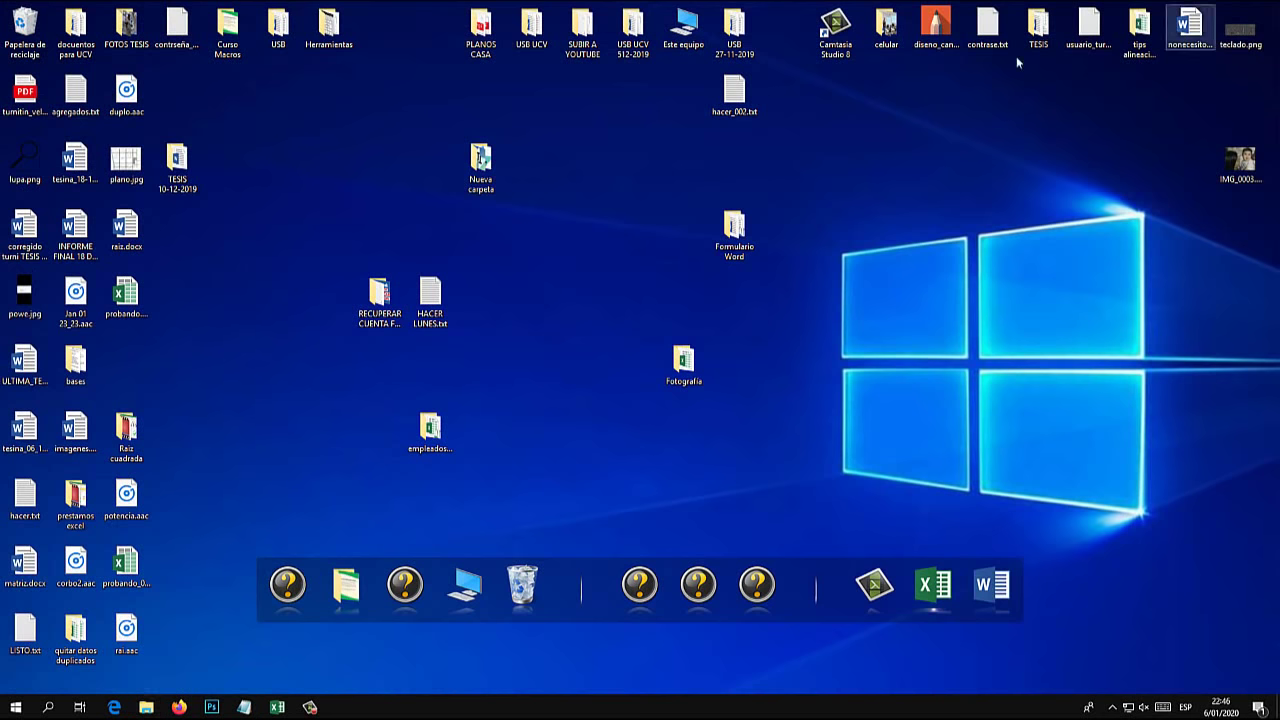
# - Create a folder named empleados inside empleados_excel and open it
pyautogui.doubleClick(429, 427)
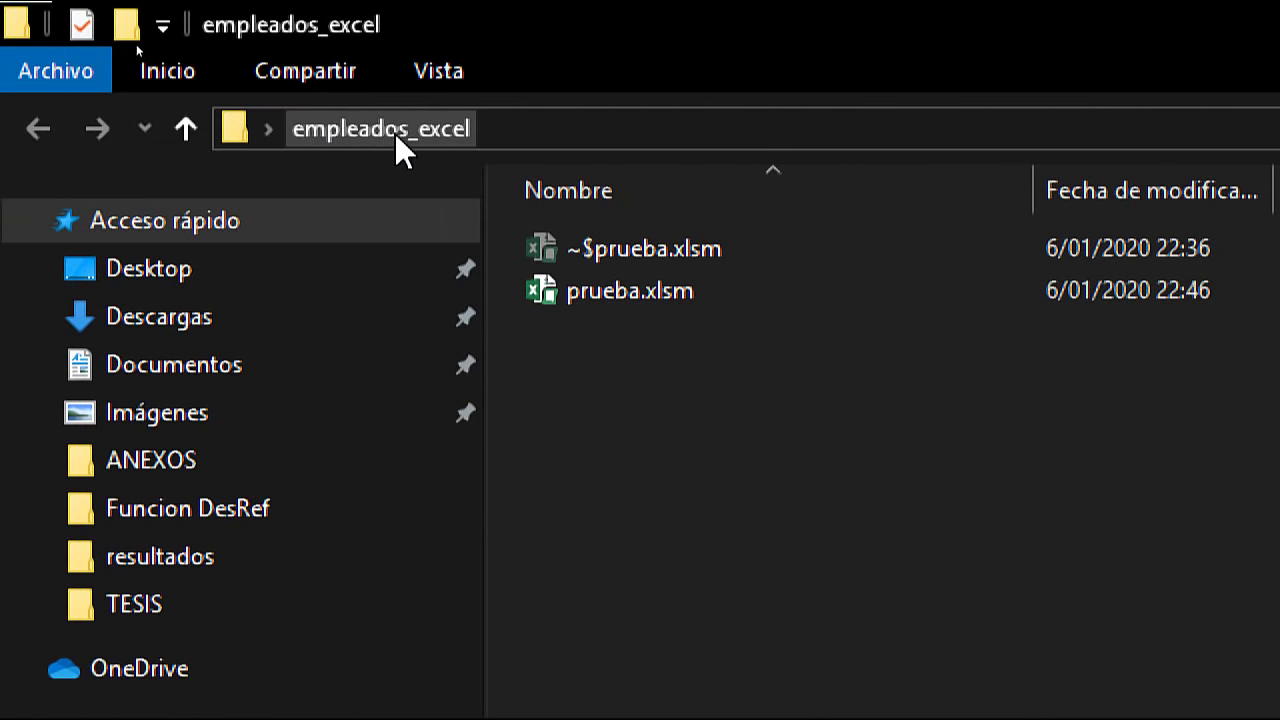
pyautogui.rightClick(618, 368)
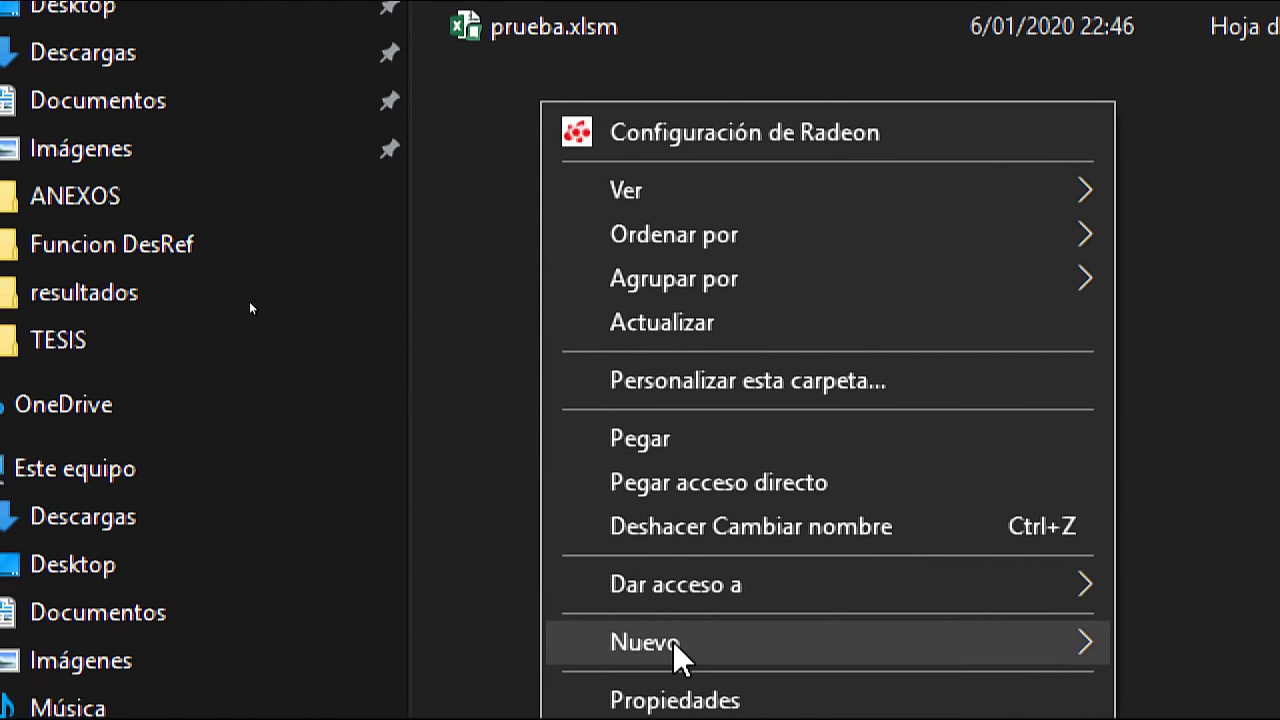
pyautogui.moveTo(646, 642)
pyautogui.click(1200, 650)
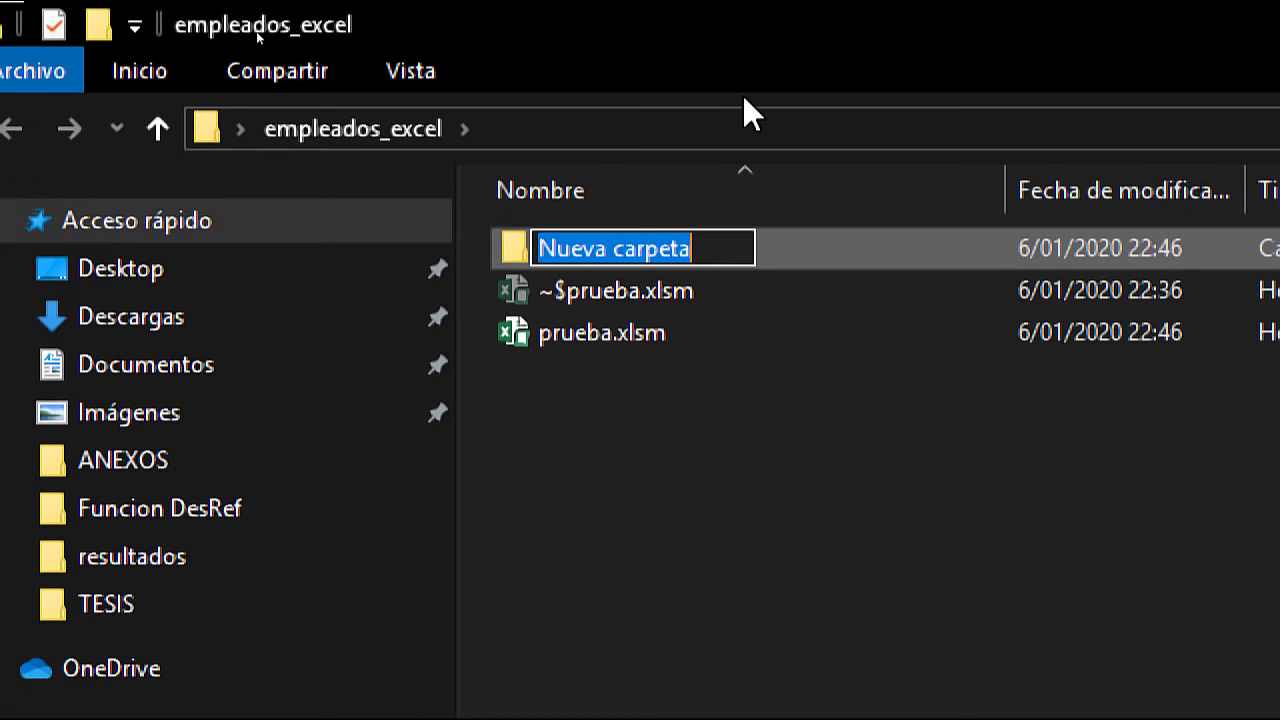
pyautogui.write('emp')
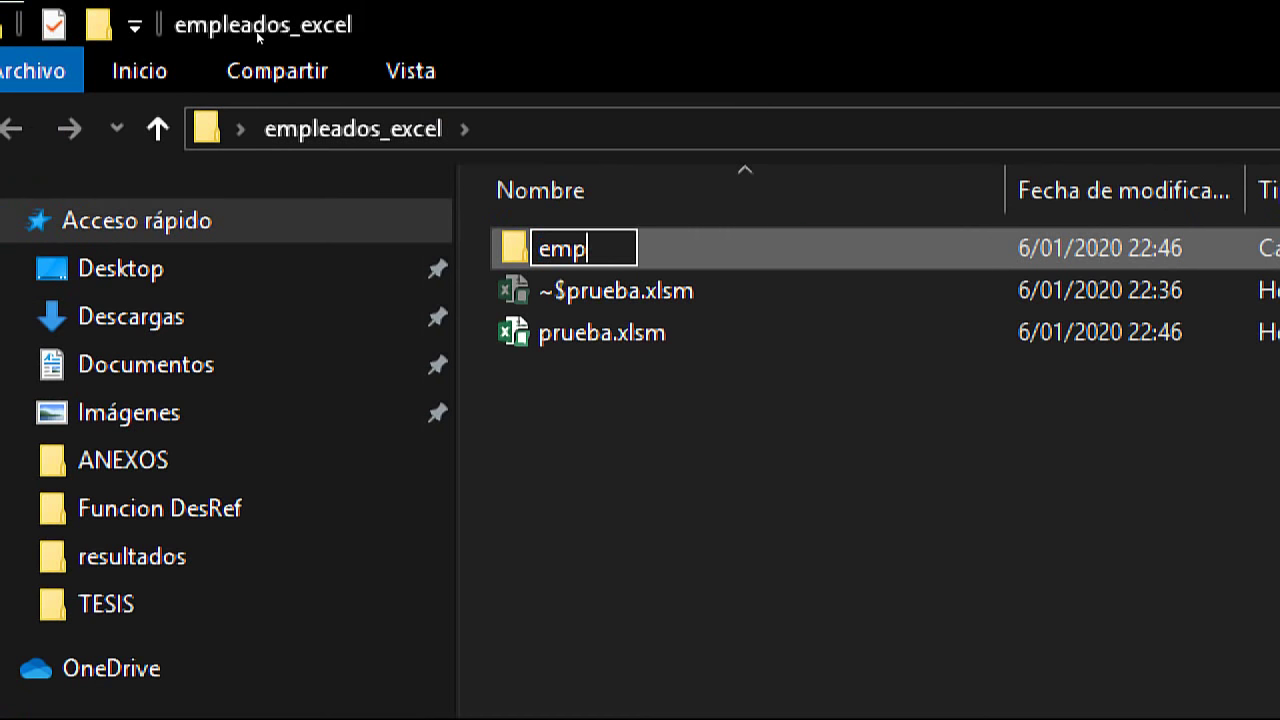
pyautogui.write('leados')
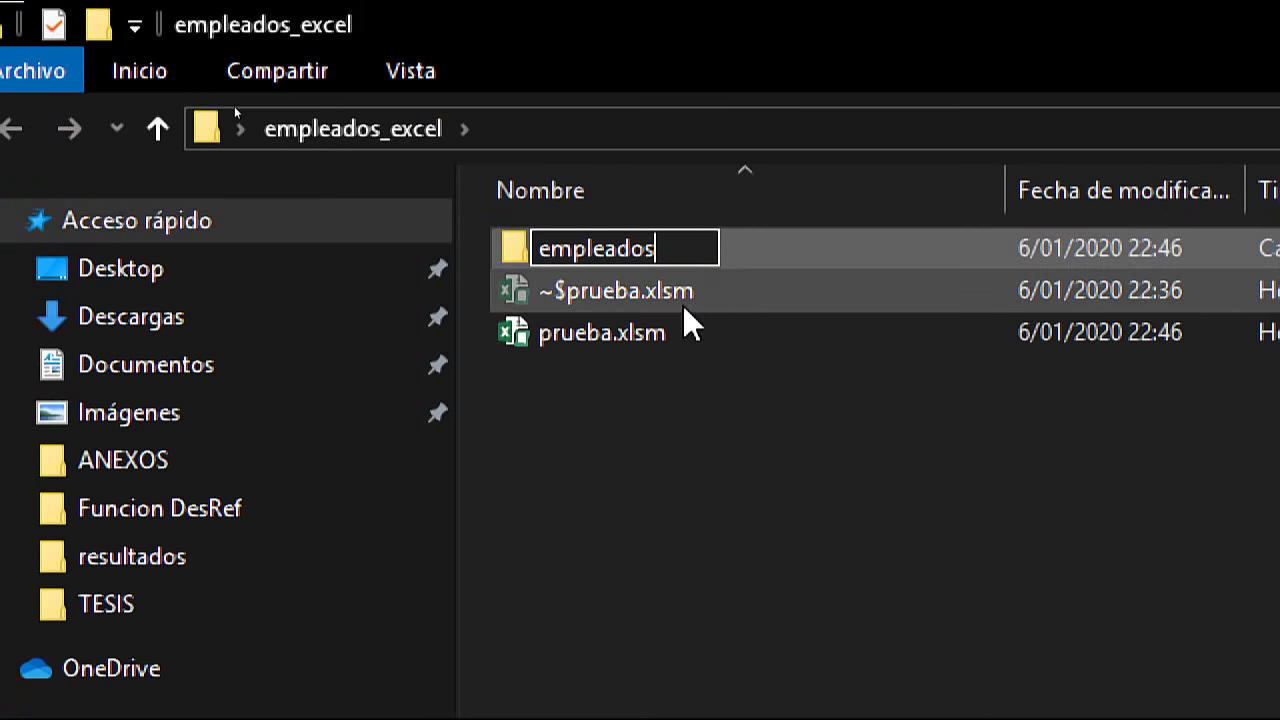
pyautogui.click(660, 382)
pyautogui.doubleClick(620, 249)
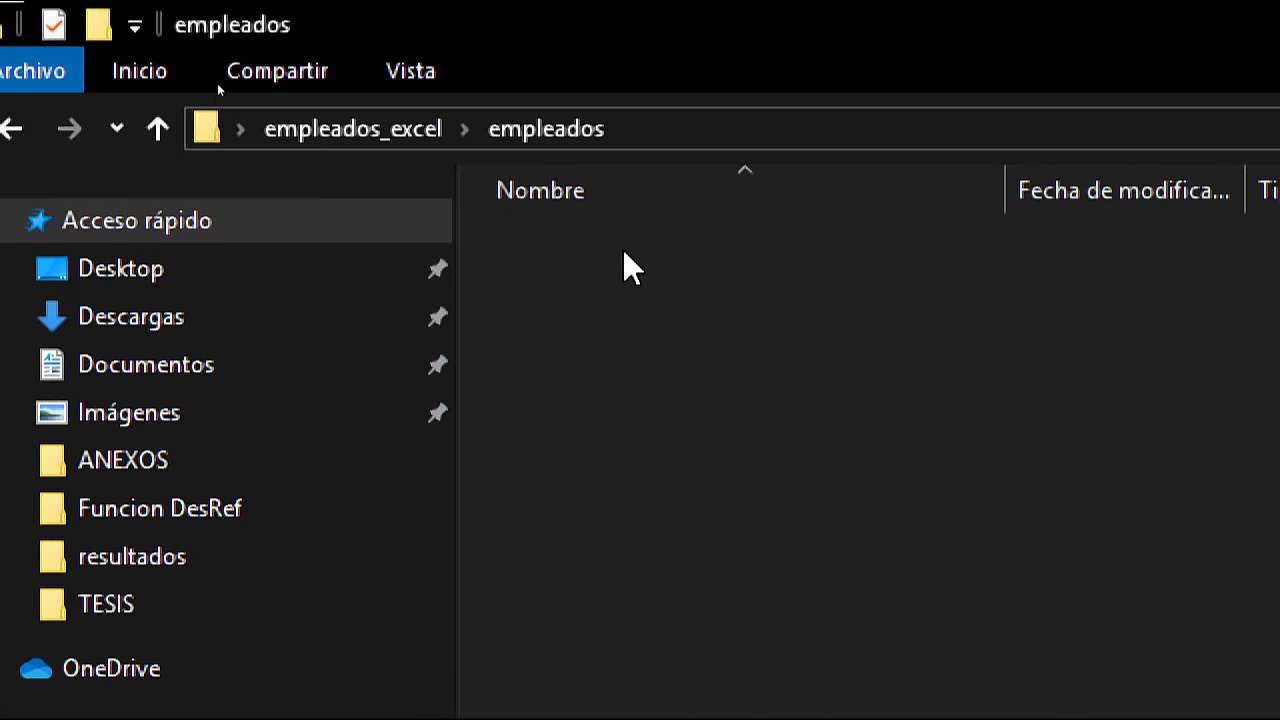
# - Paste the copied photos into the folder and view them as large icons
pyautogui.hotkey('ctrl', 'v')
pyautogui.rightClick(256, 251)
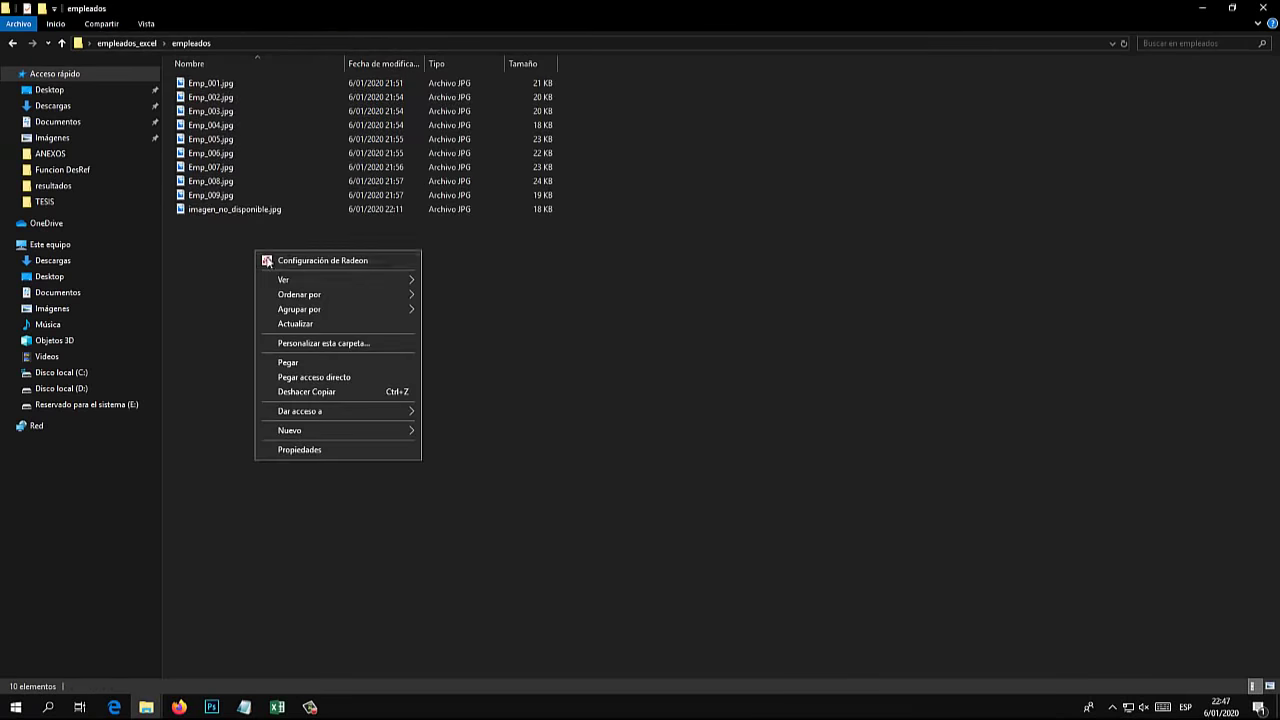
pyautogui.click(465, 286)
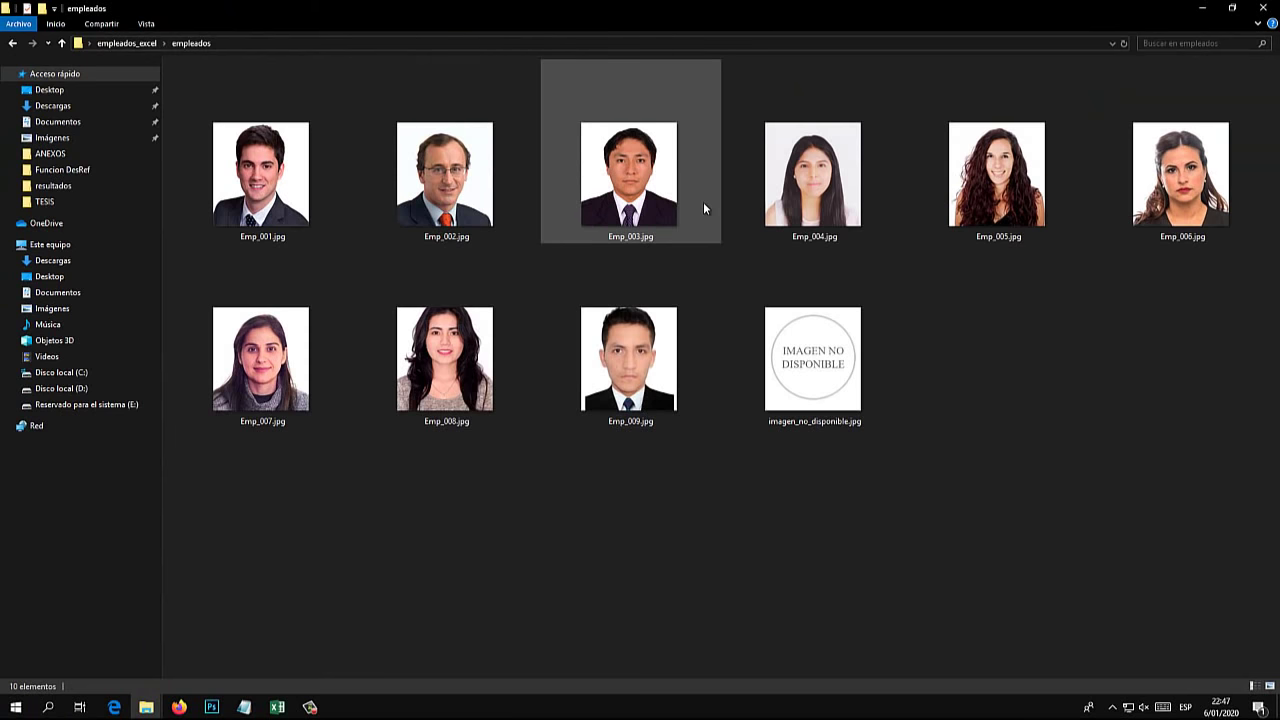
pyautogui.moveTo(629, 175)
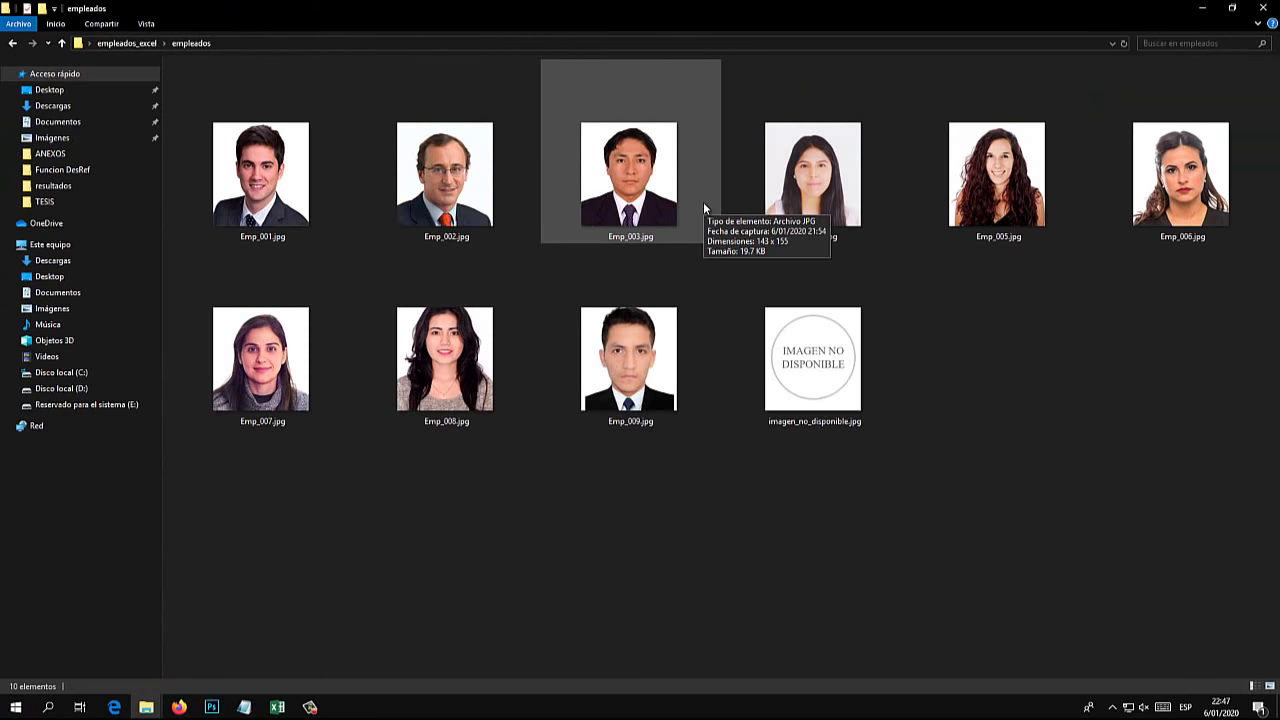
# - Click through the photos Emp_001 to Emp_006 to check them
pyautogui.click(290, 202)
pyautogui.click(451, 193)
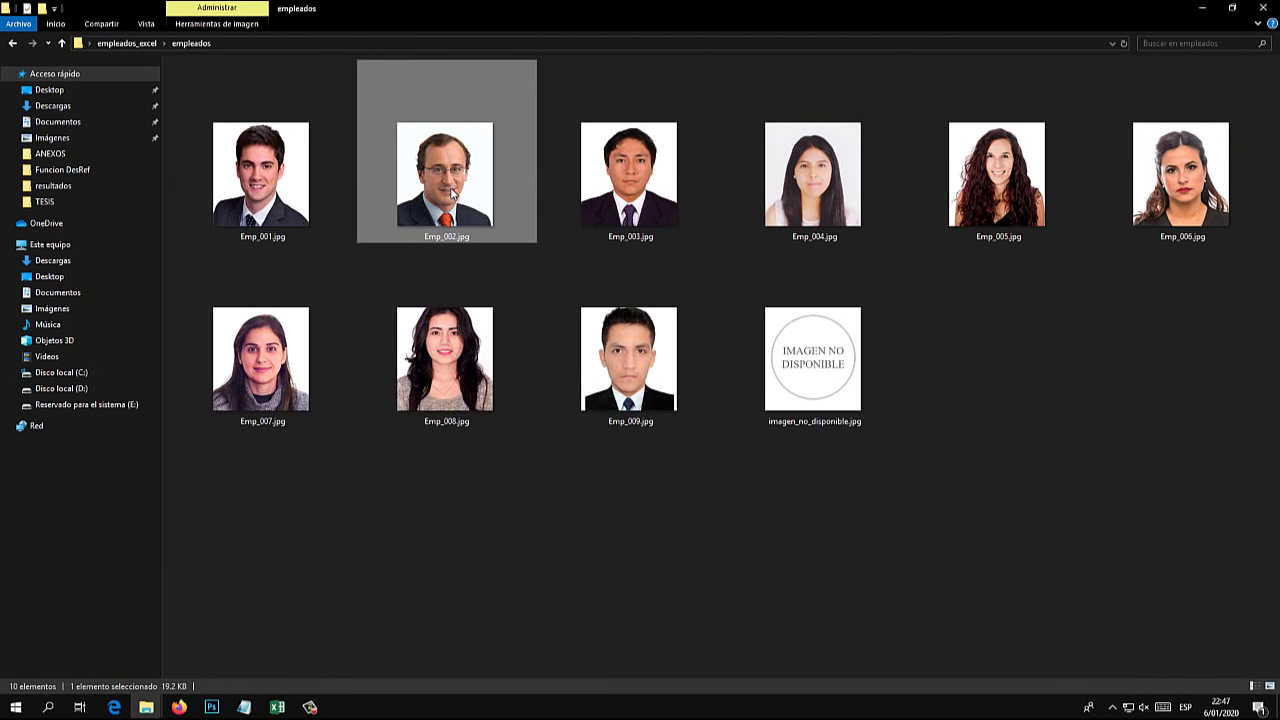
pyautogui.click(640, 208)
pyautogui.click(882, 219)
pyautogui.click(955, 224)
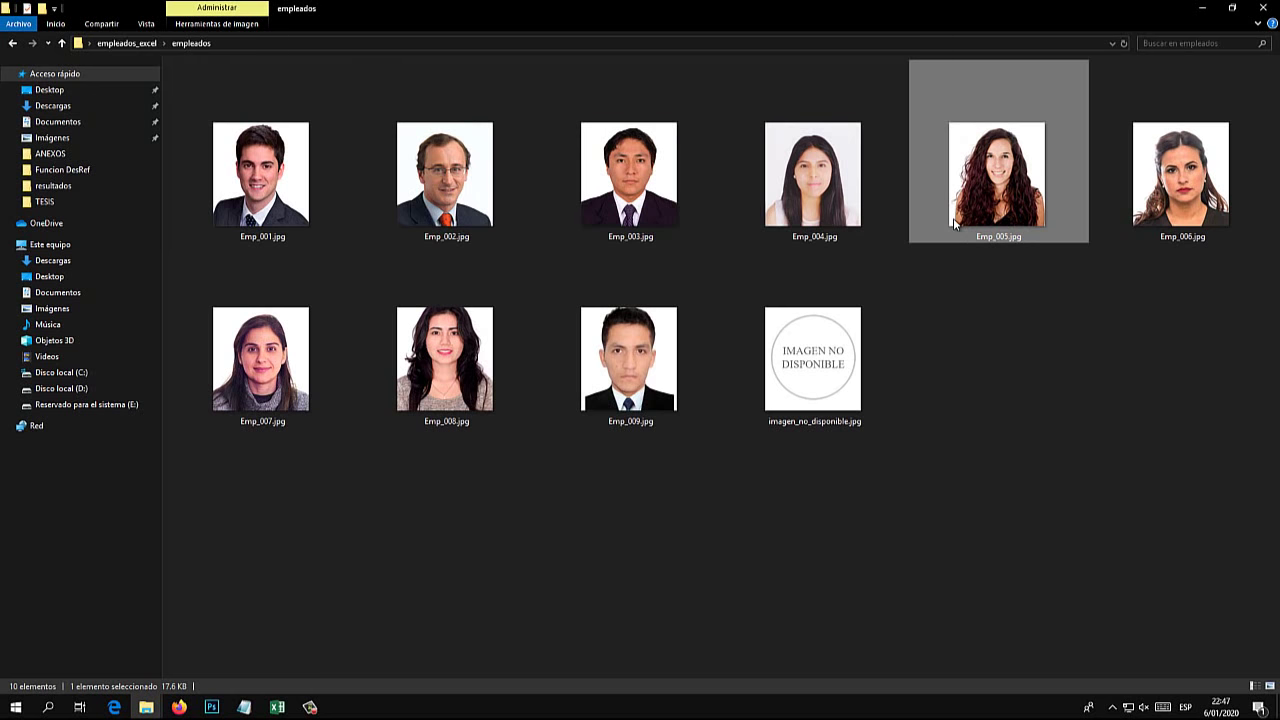
pyautogui.click(1160, 212)
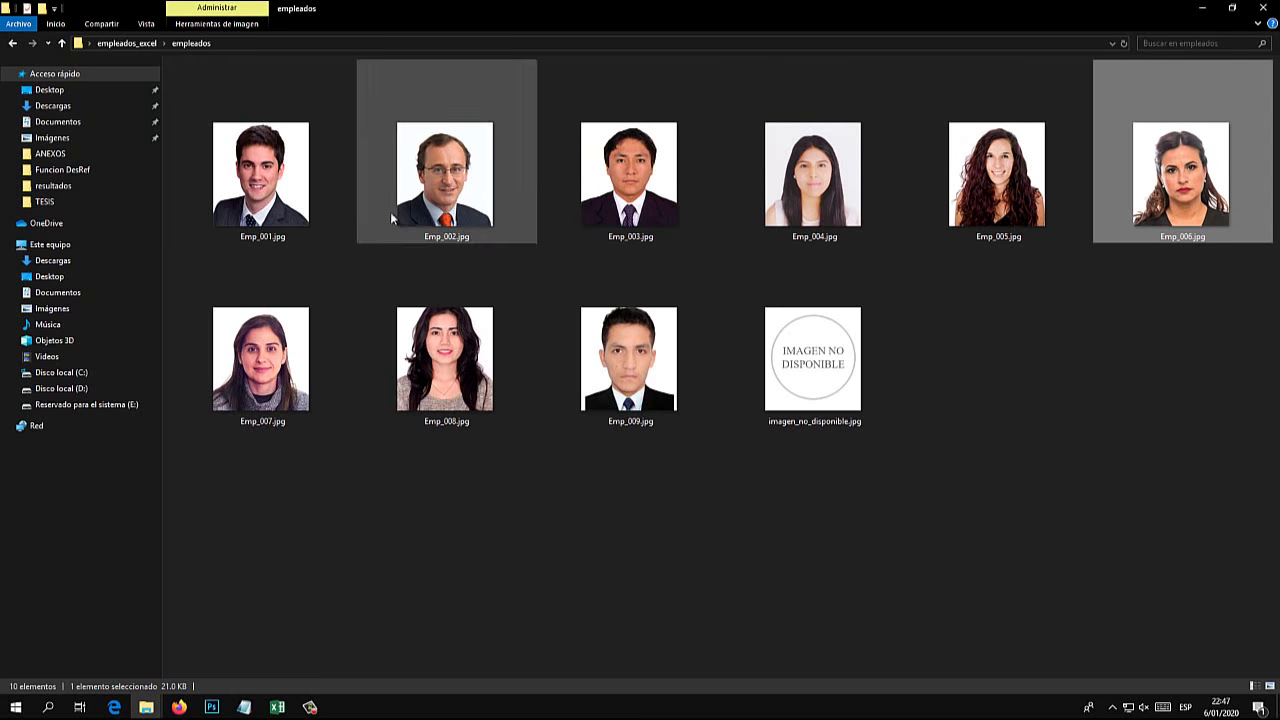
pyautogui.click(298, 224)
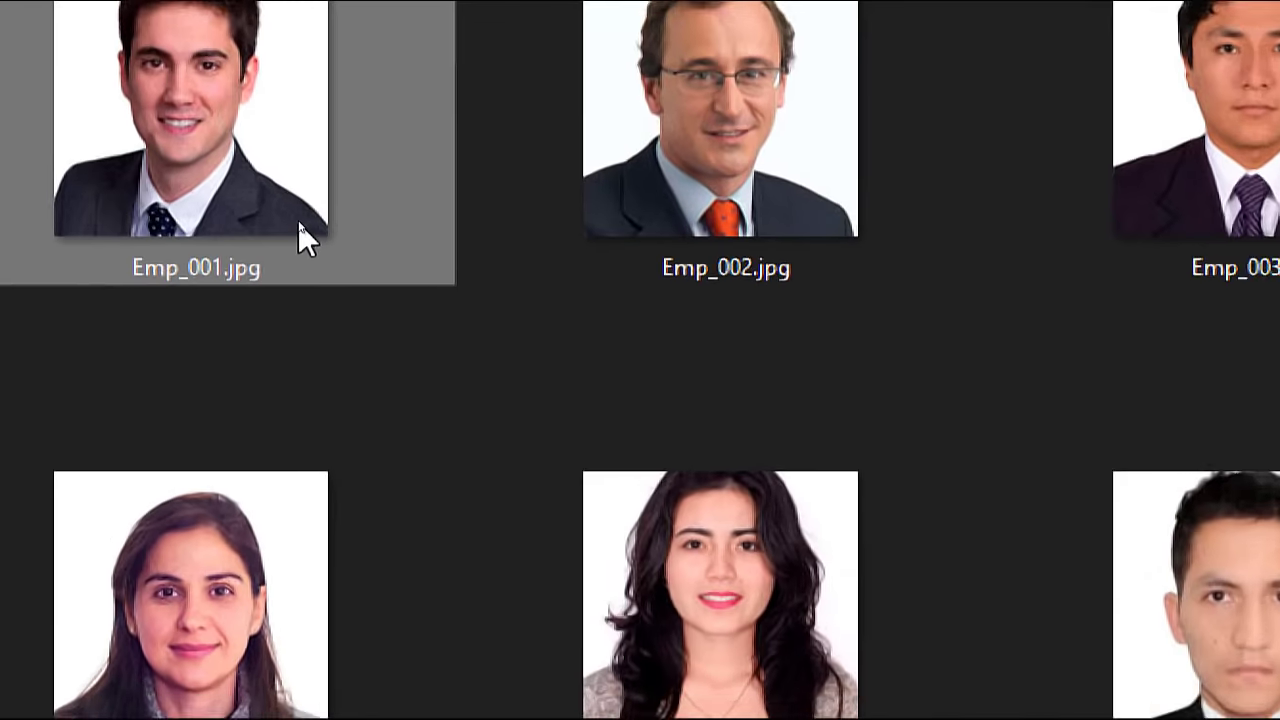
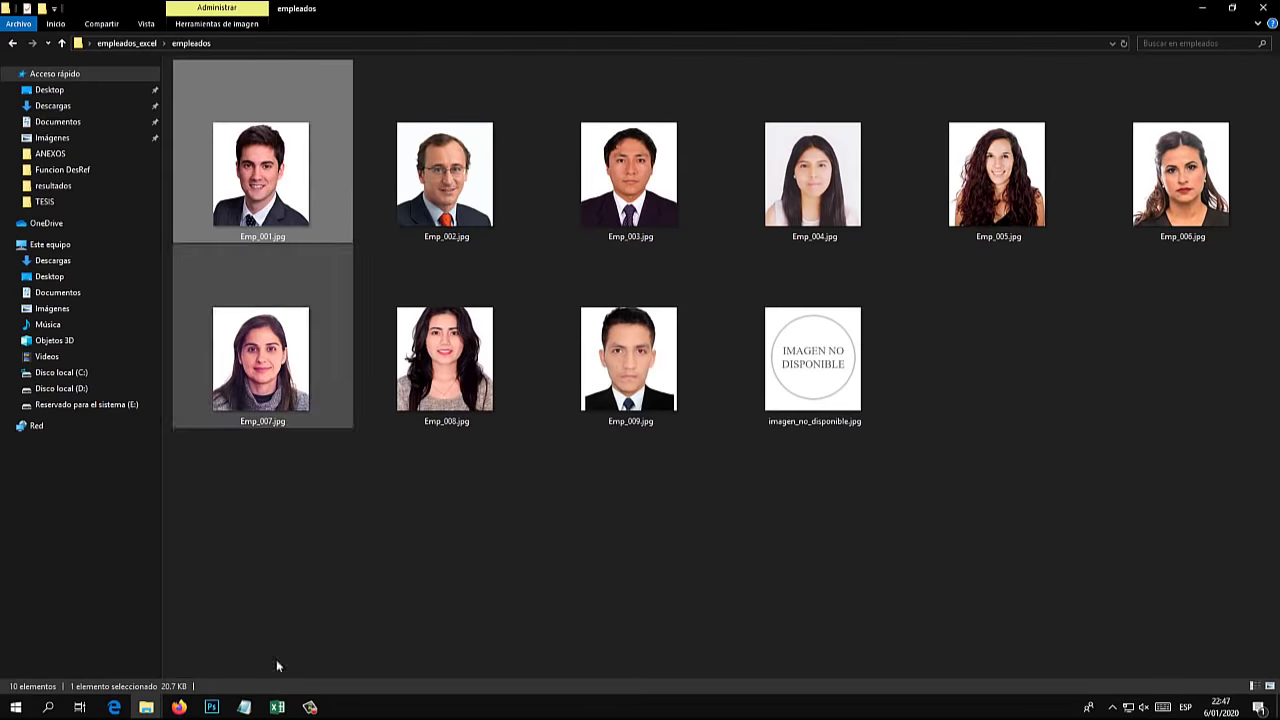
# - Return to Excel, open the Hoja1 employee table and select codes Emp_001 and Emp_002
pyautogui.click(277, 707)
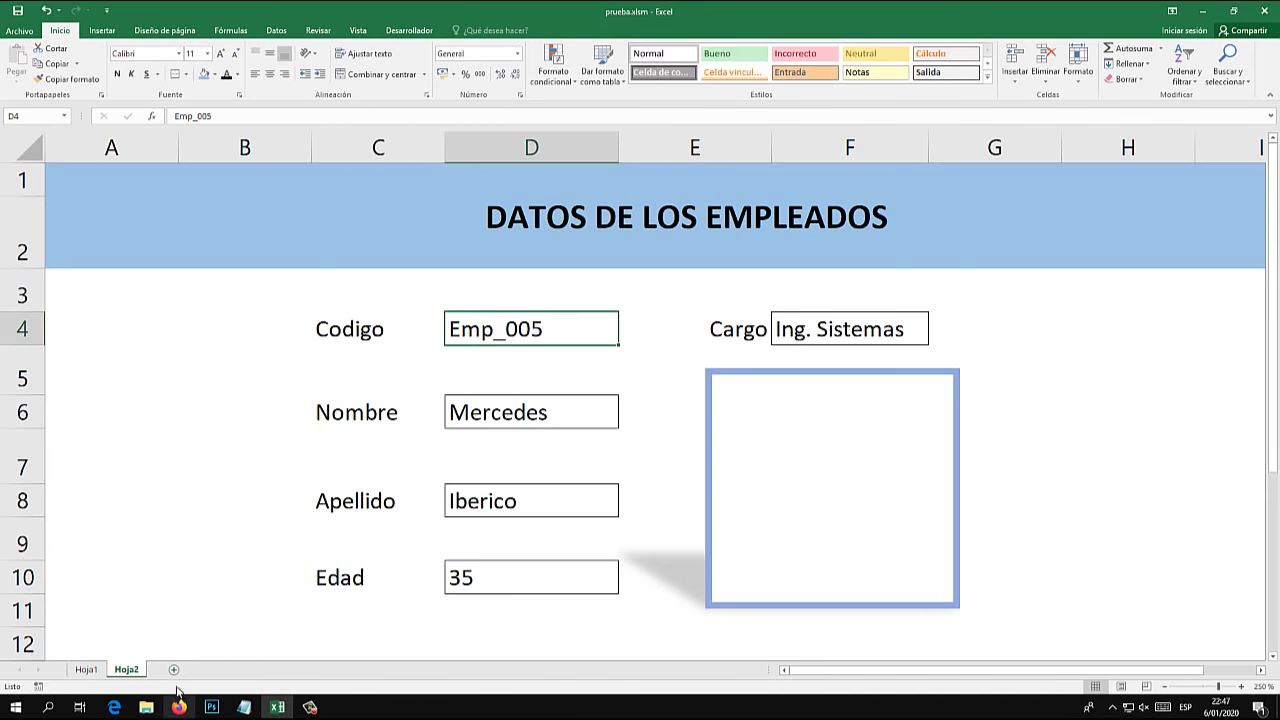
pyautogui.click(104, 672)
pyautogui.click(164, 263)
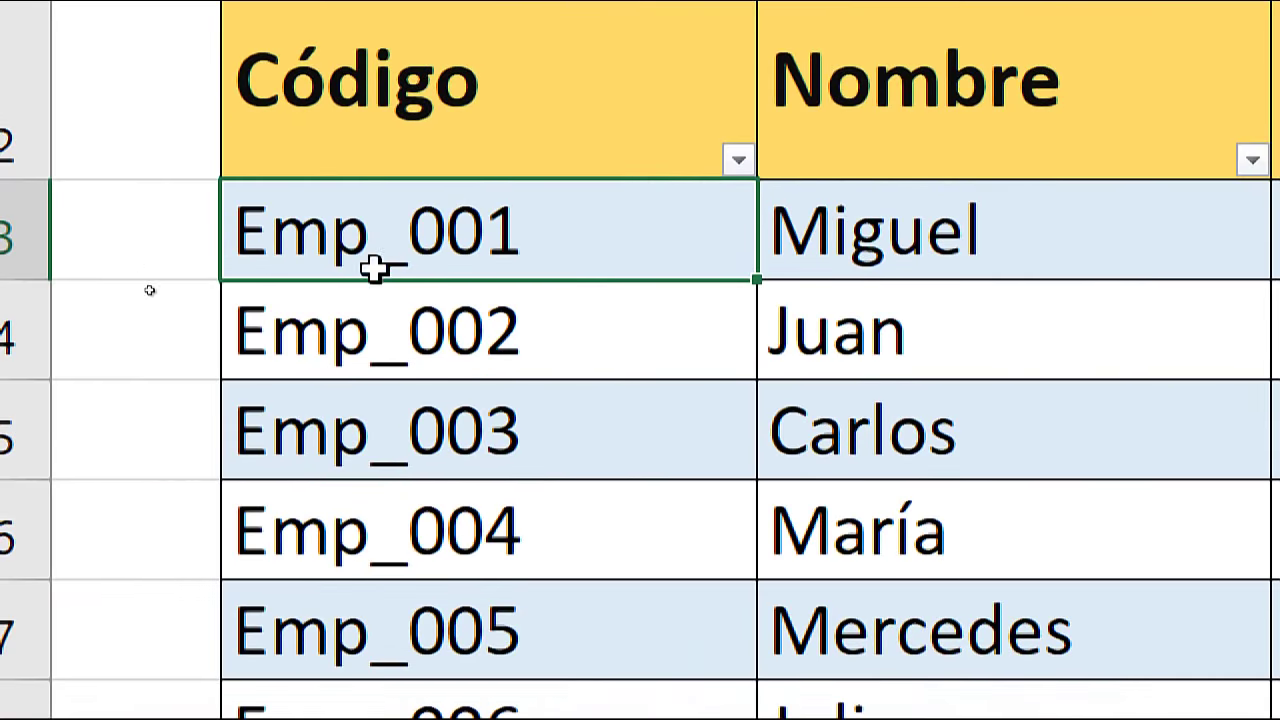
pyautogui.click(421, 336)
pyautogui.click(458, 238)
pyautogui.click(466, 308)
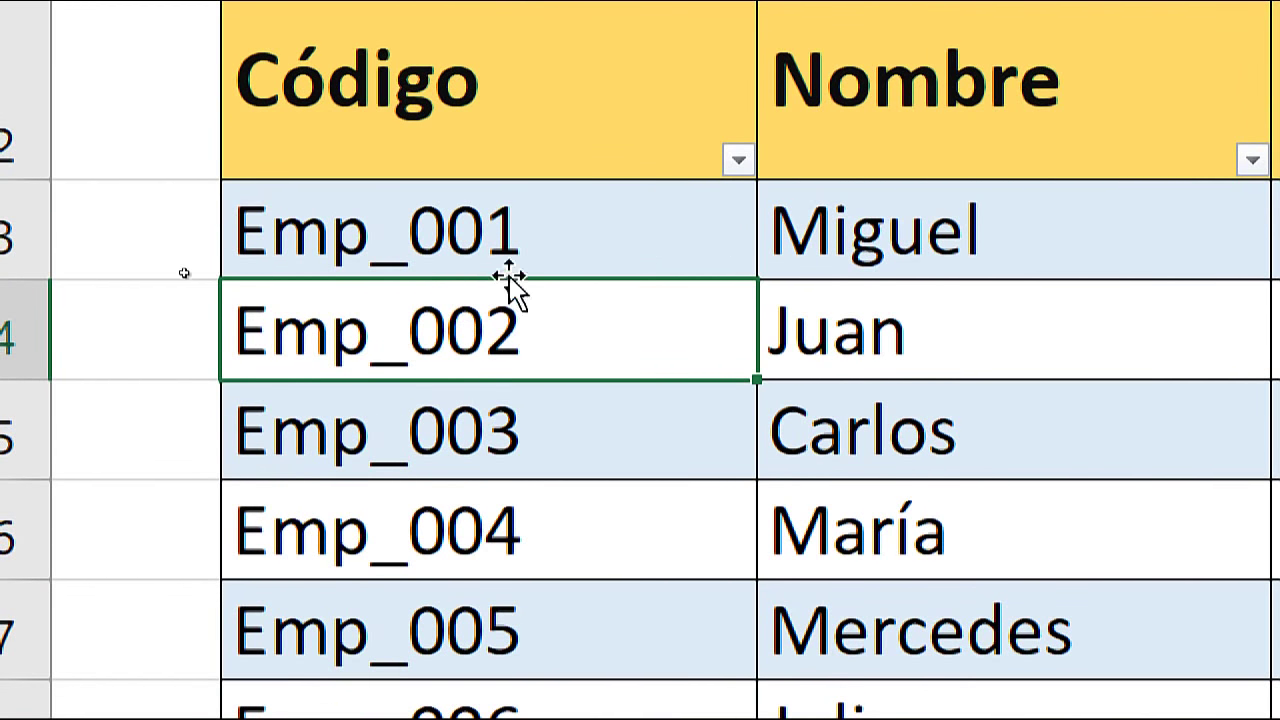
# - Point out employee codes Emp_001 and Emp_002 again, then bring up the employee photos folder
pyautogui.click(500, 230)
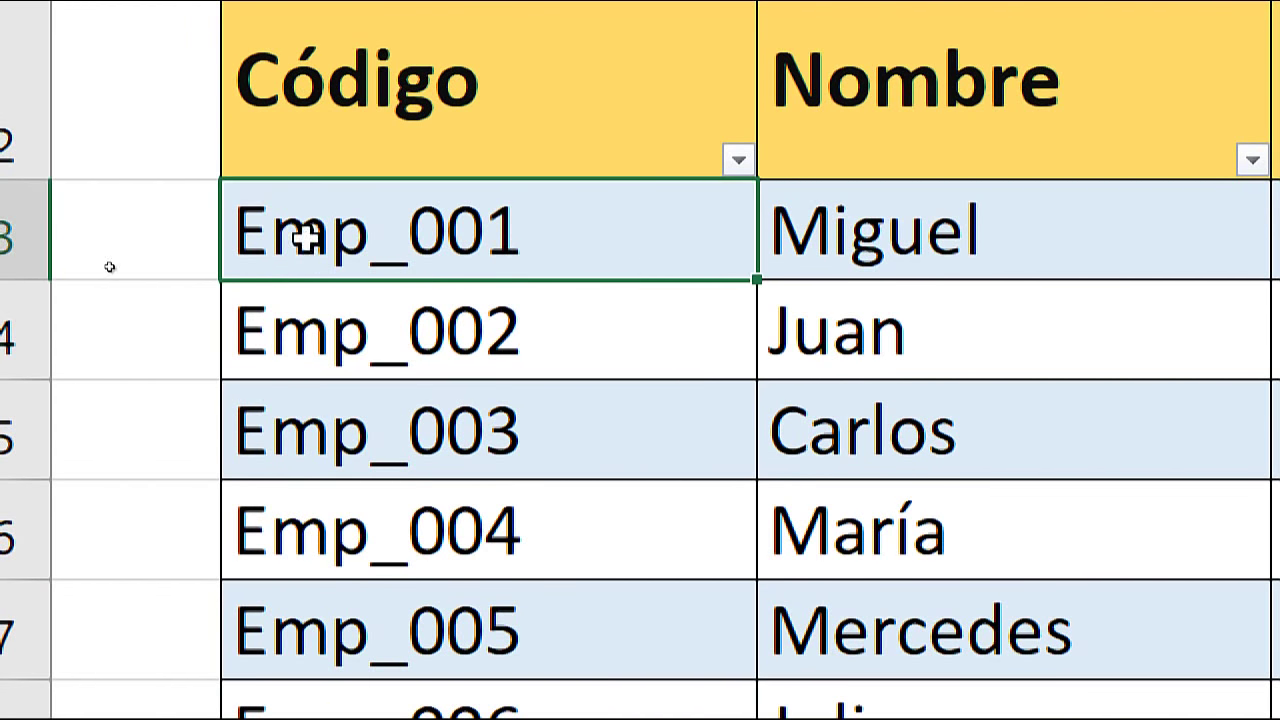
pyautogui.click(466, 323)
pyautogui.click(466, 229)
pyautogui.click(485, 334)
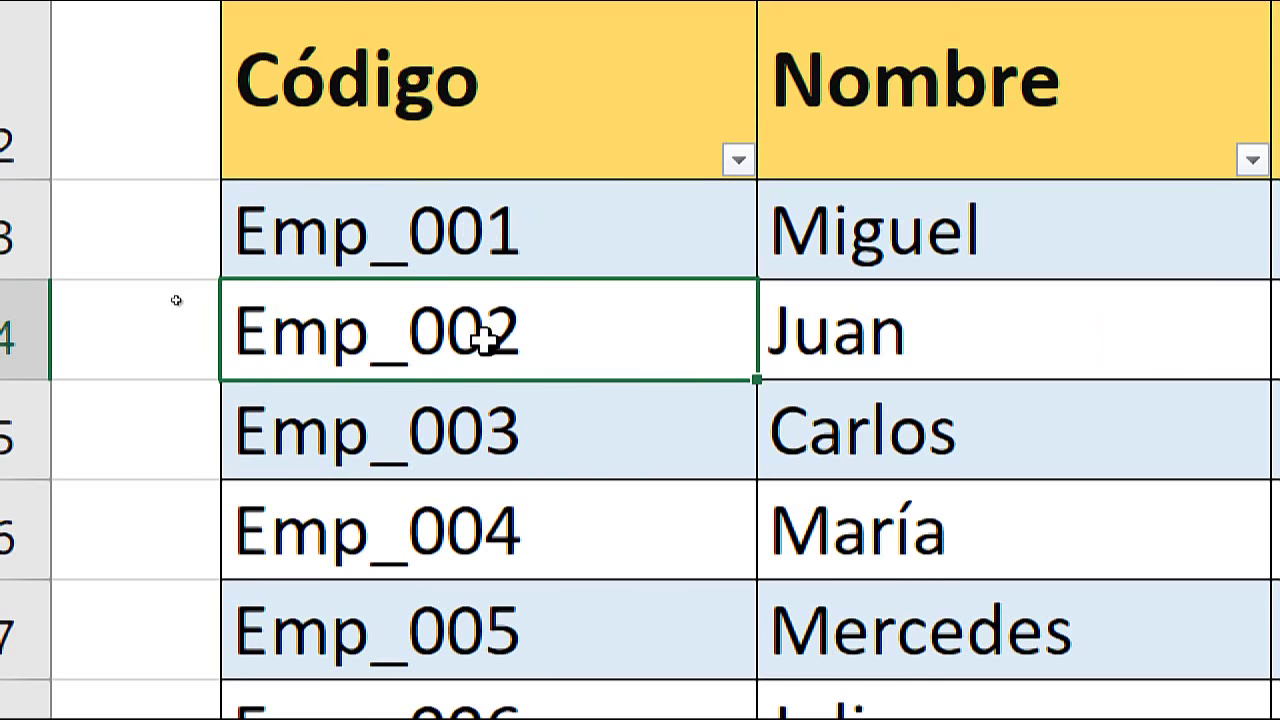
pyautogui.click(480, 237)
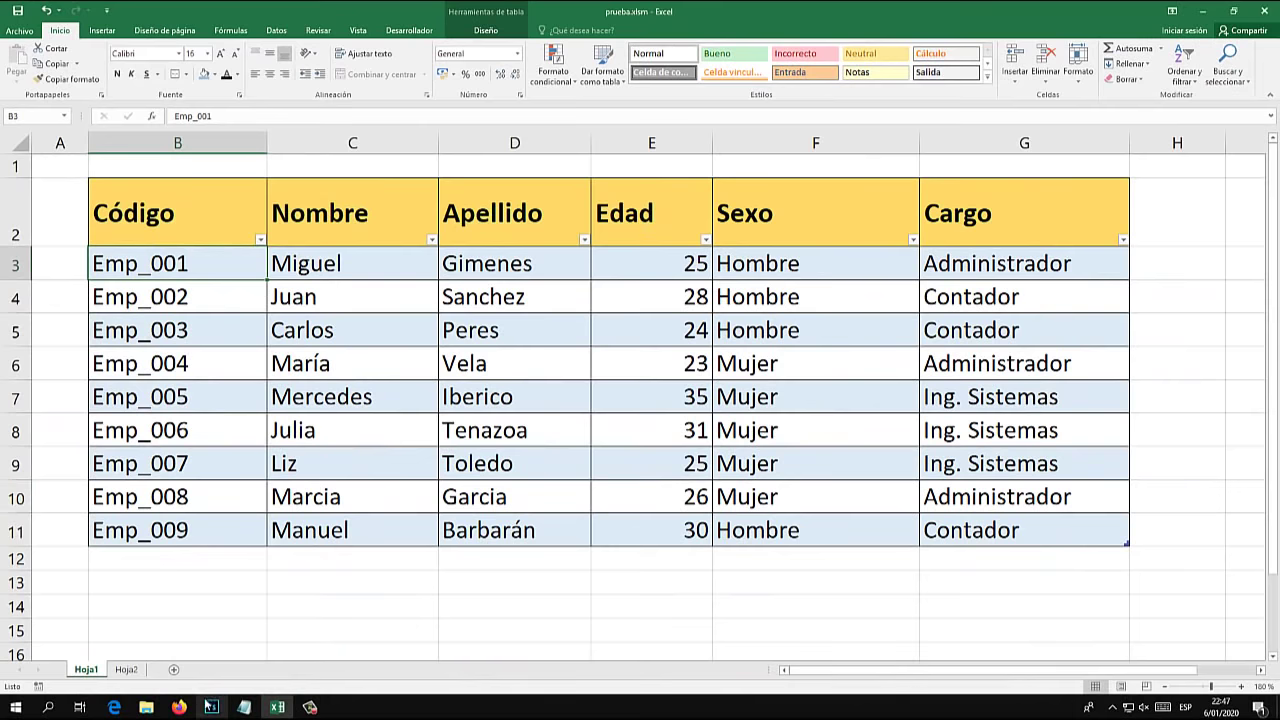
pyautogui.click(146, 707)
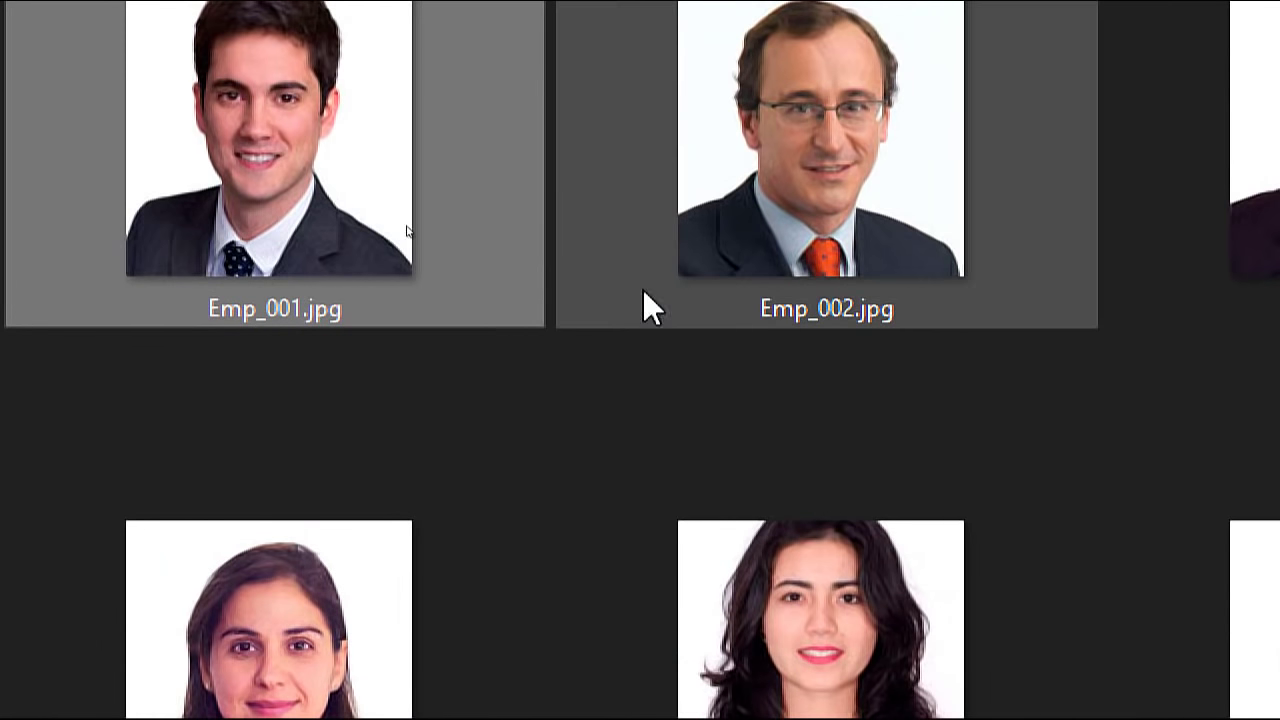
# - Rename the photo Emp_001.jpg to the first employee's first name and surname
pyautogui.click(795, 265)
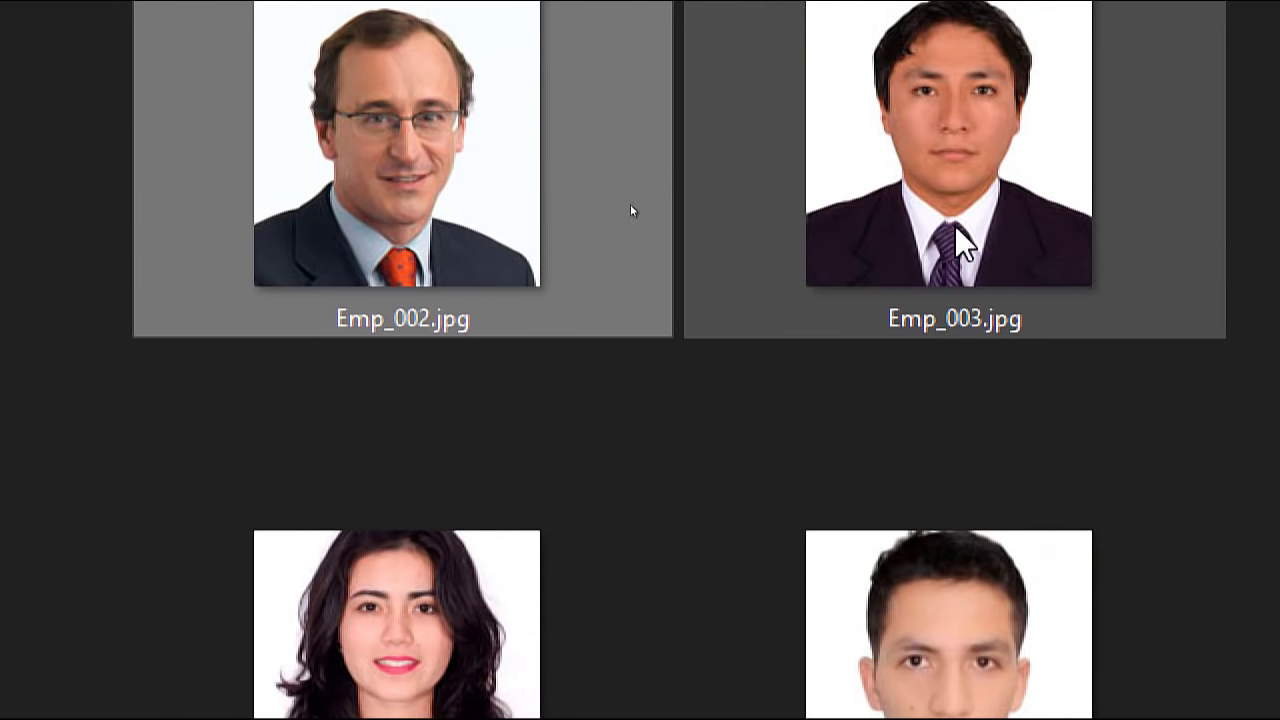
pyautogui.click(930, 280)
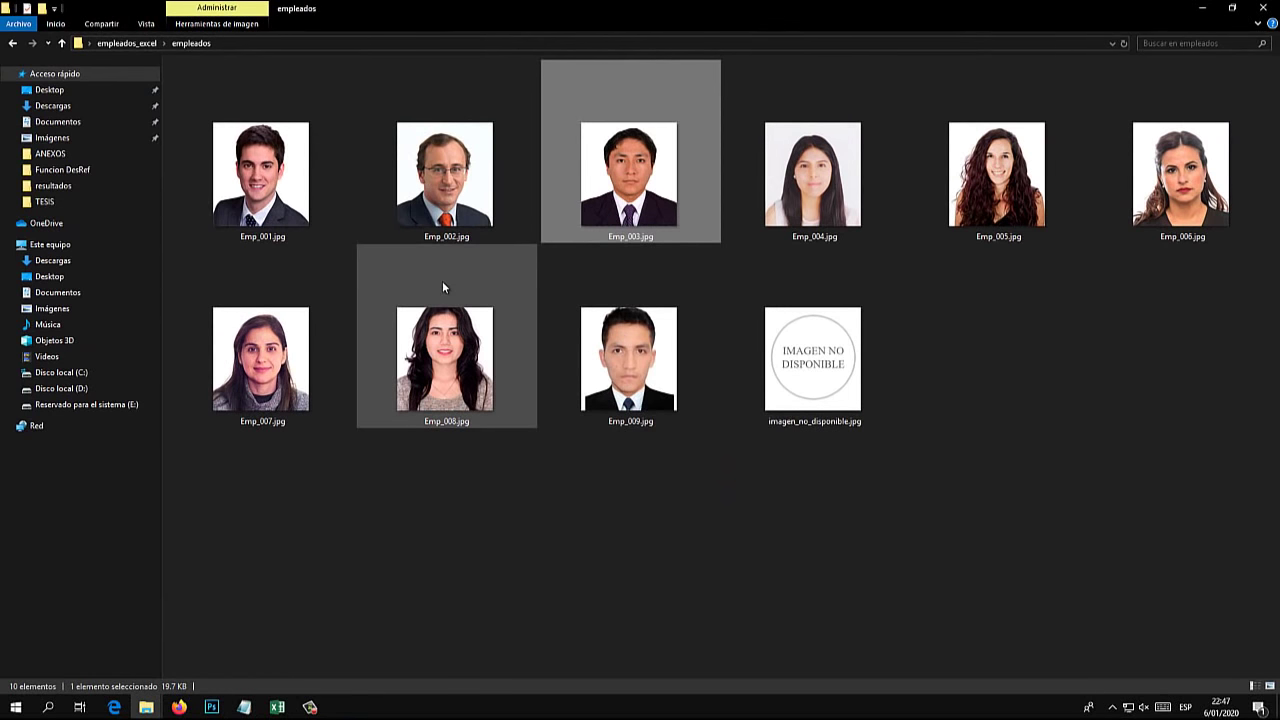
pyautogui.click(262, 236)
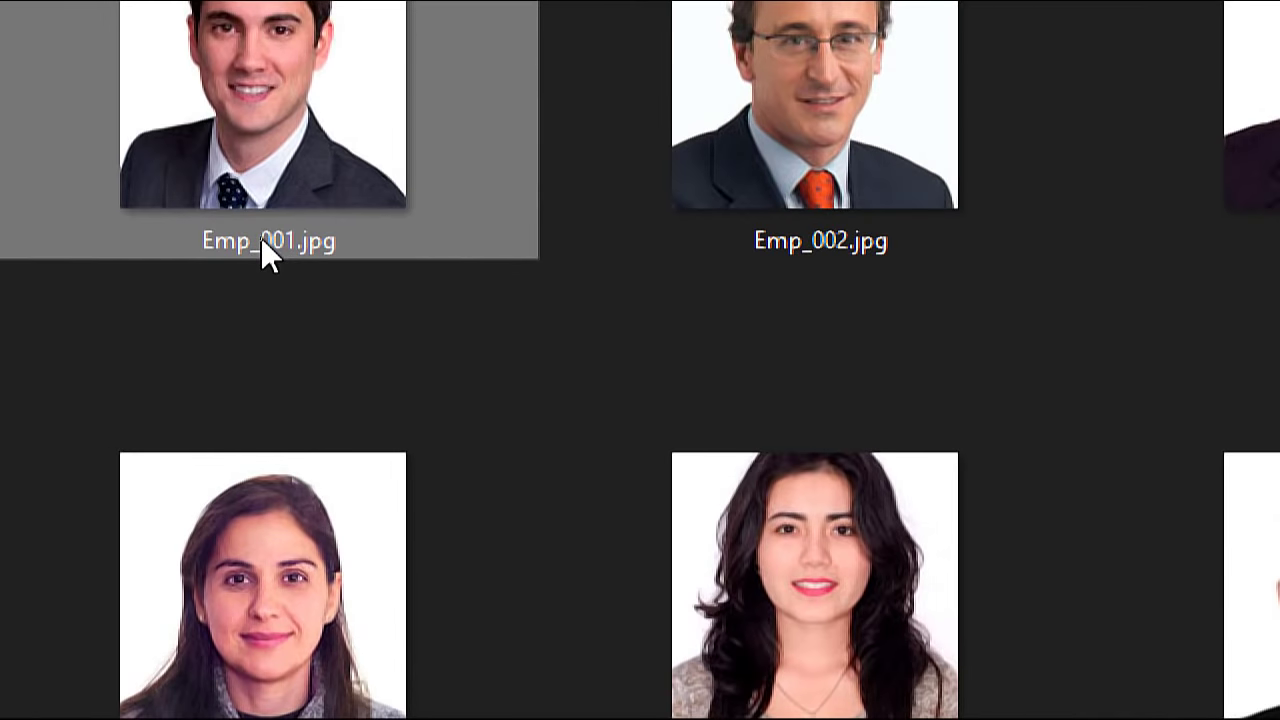
pyautogui.click(261, 237)
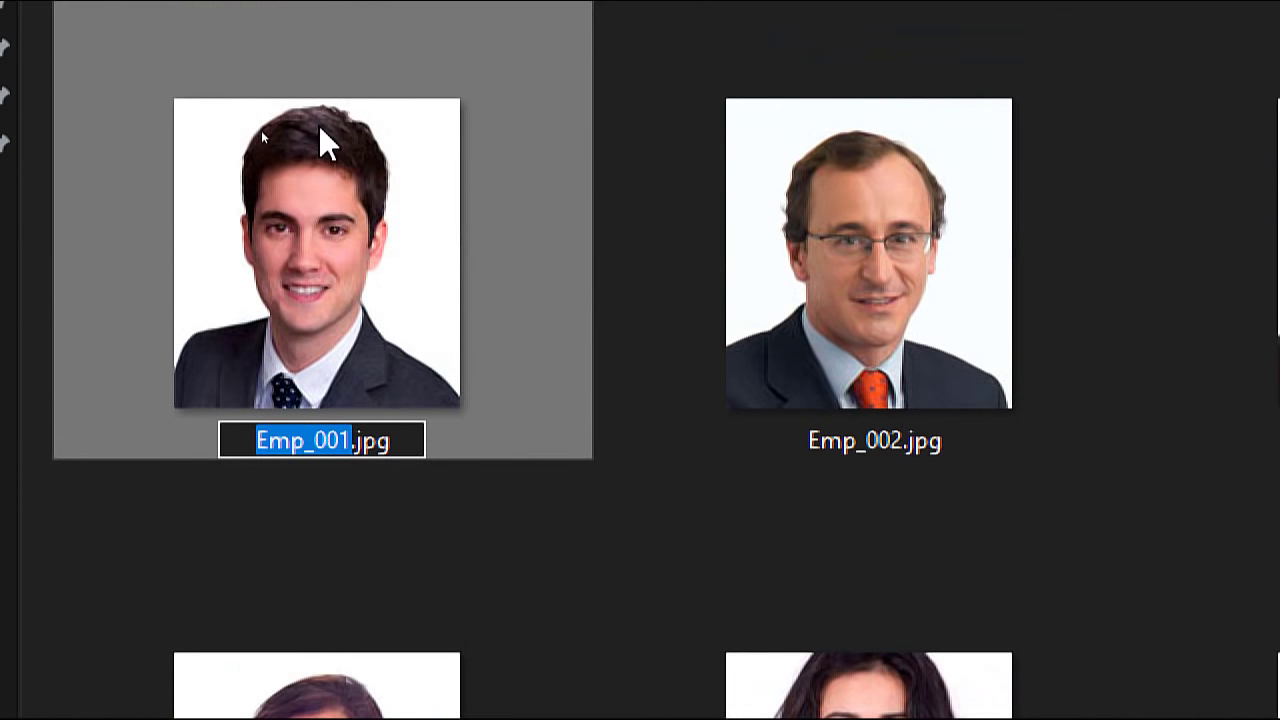
pyautogui.write('Miguel_gime')
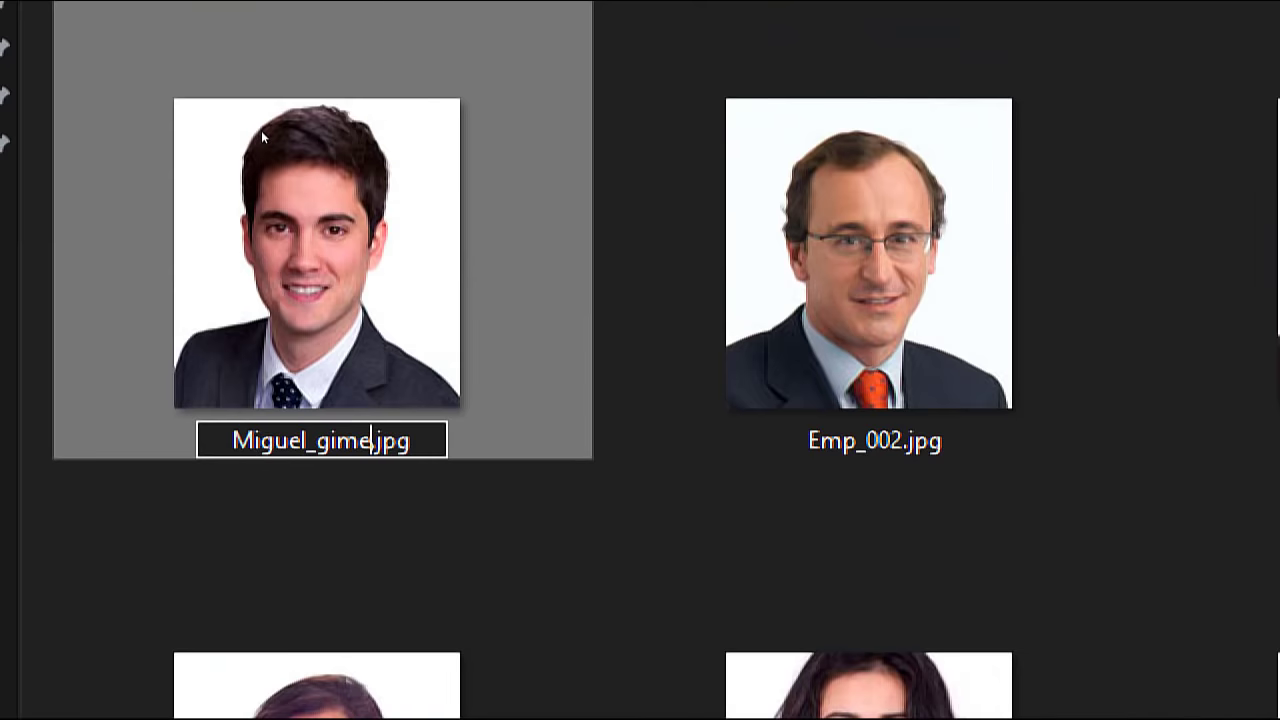
pyautogui.write('nez')
pyautogui.press('Return')
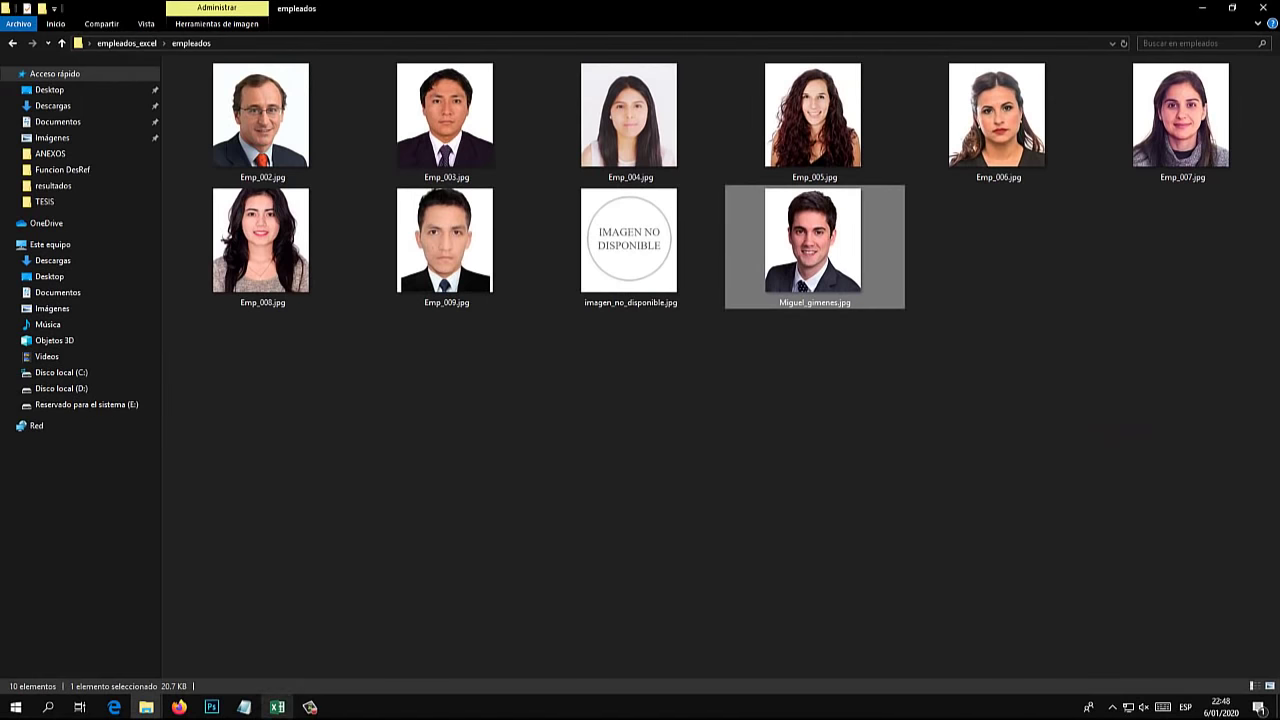
# - Add an 'Imagen' header in cell H2 to extend the employee table
pyautogui.click(277, 707)
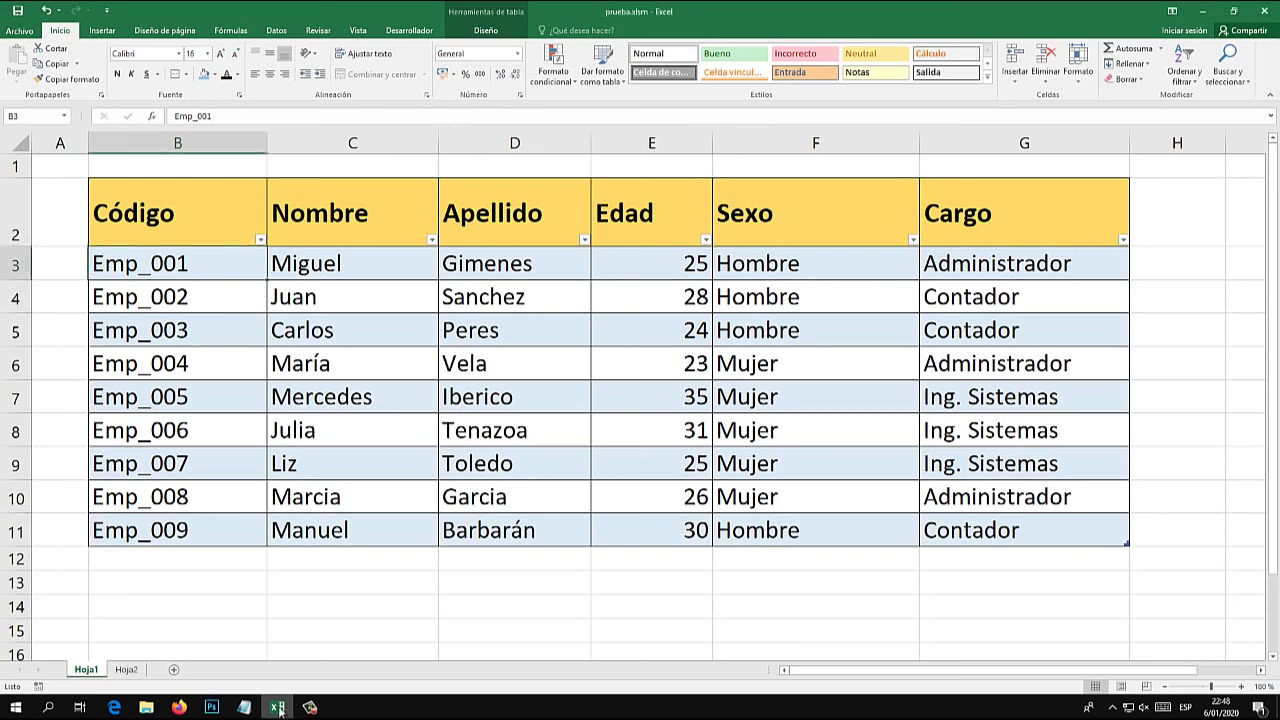
pyautogui.click(1146, 202)
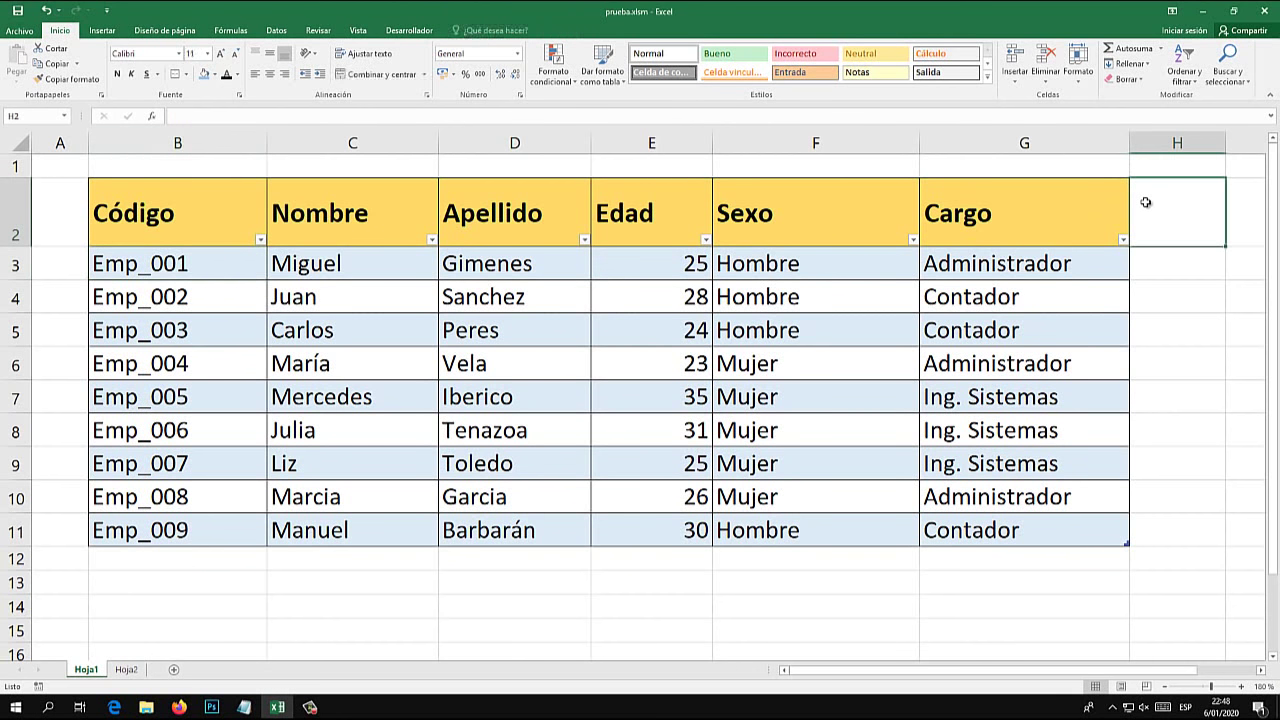
pyautogui.write('Image')
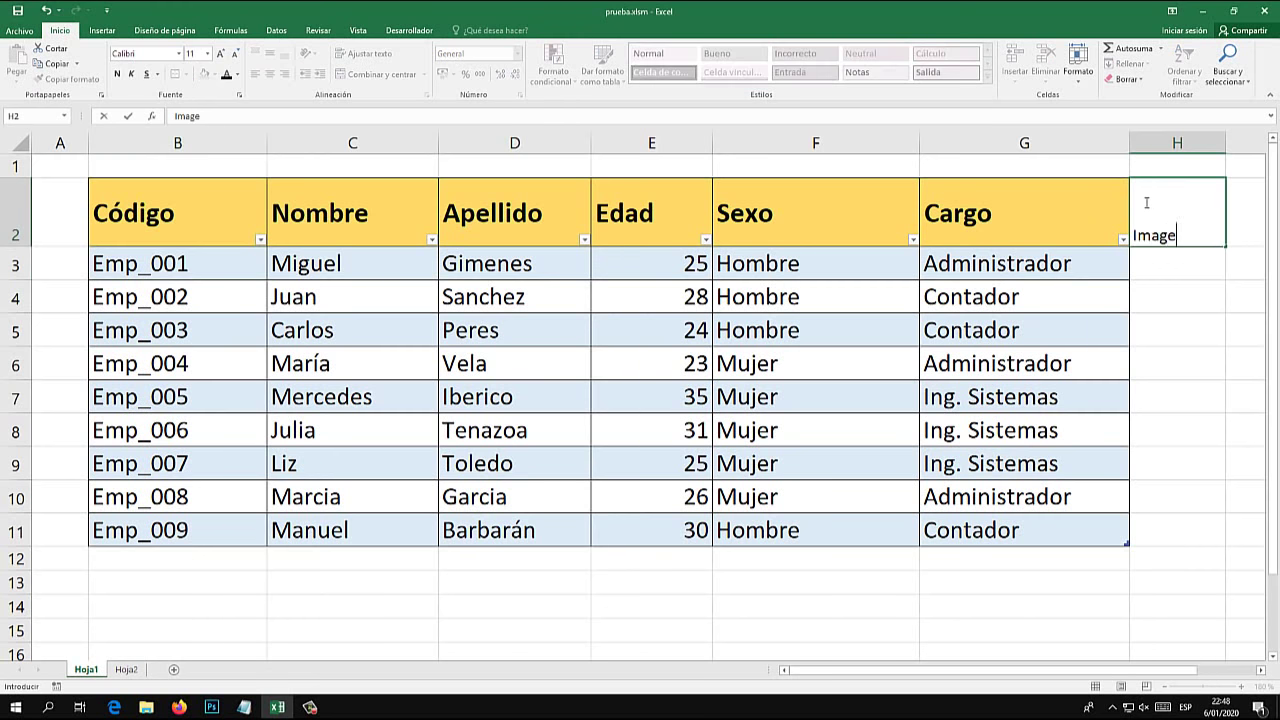
pyautogui.write('n')
pyautogui.press('Return')
pyautogui.moveTo(1227, 146); pyautogui.dragTo(1238, 146)
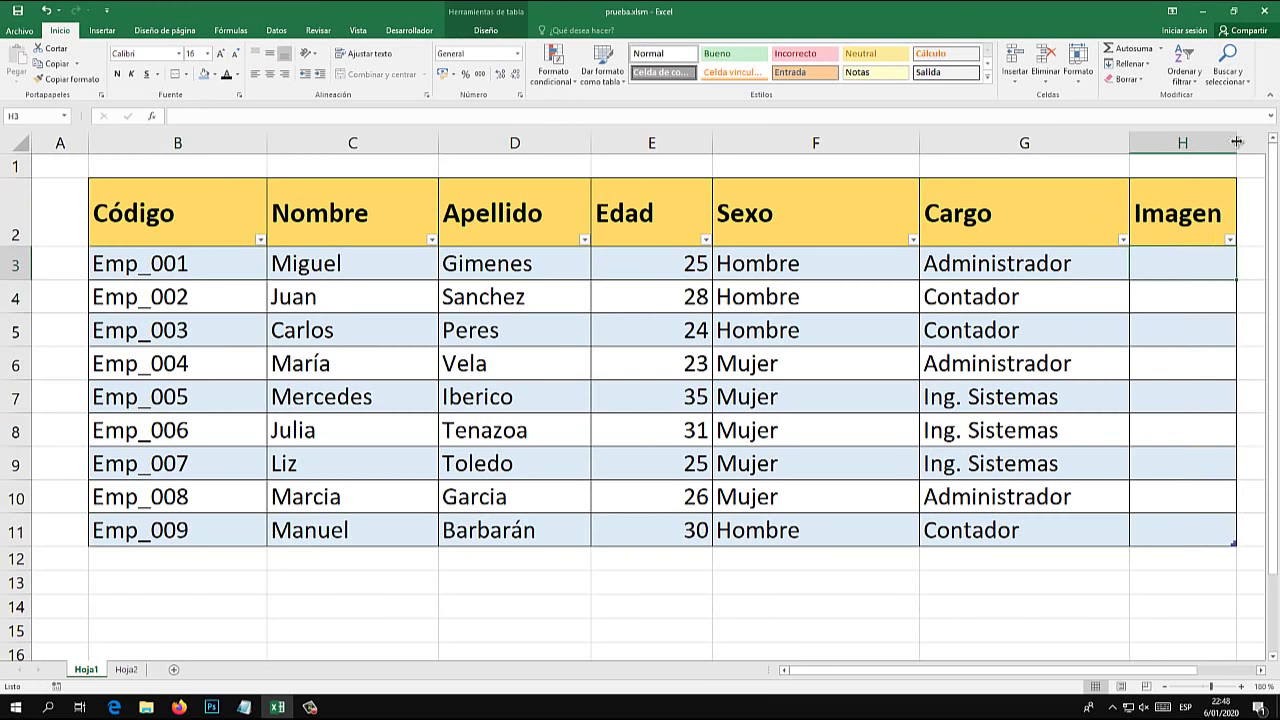
# - Enter the renamed photo's .jpg file name in cell H3 for the first employee
pyautogui.write('mig')
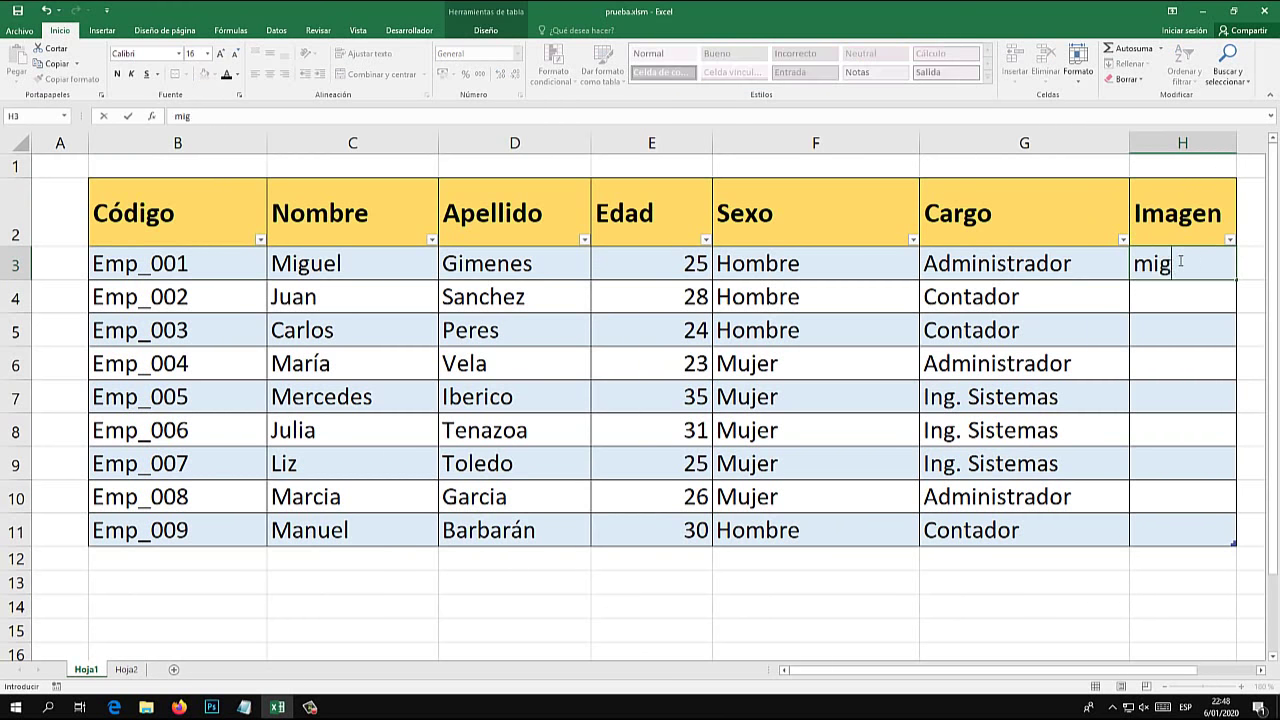
pyautogui.write('uel')
pyautogui.moveTo(146, 707)
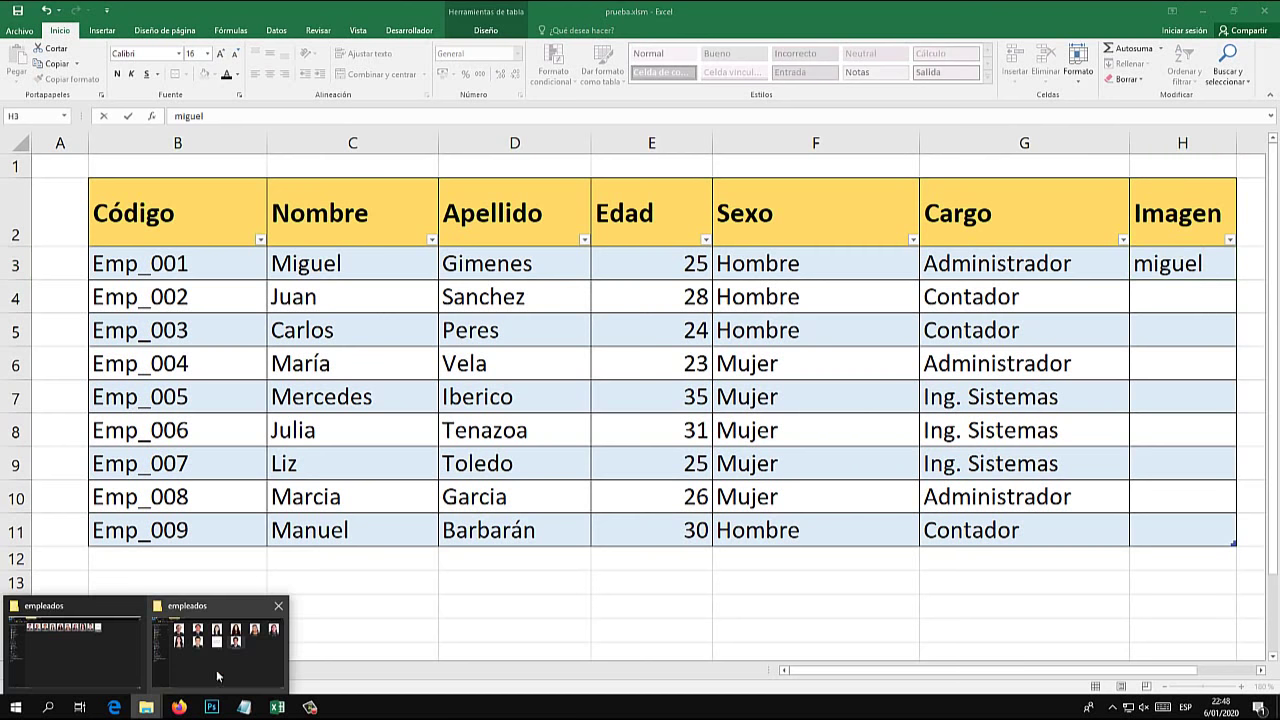
pyautogui.click(278, 644)
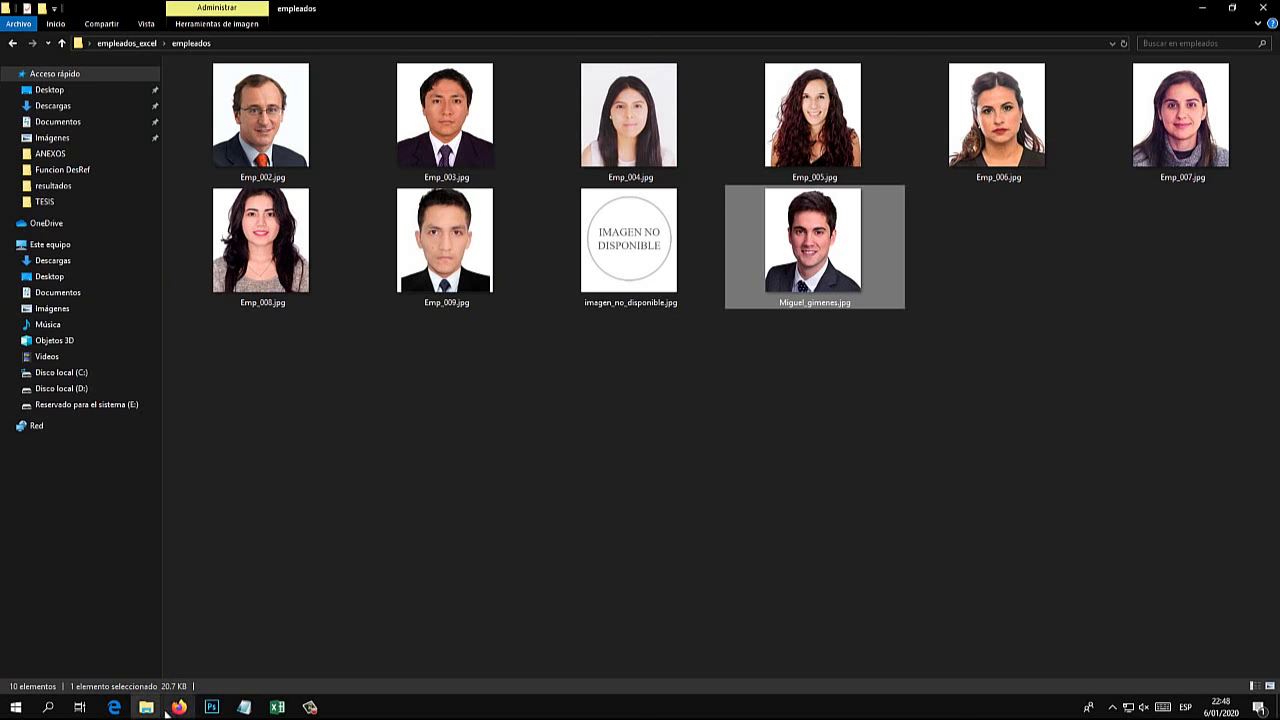
pyautogui.click(277, 707)
pyautogui.click(277, 707)
pyautogui.click(277, 707)
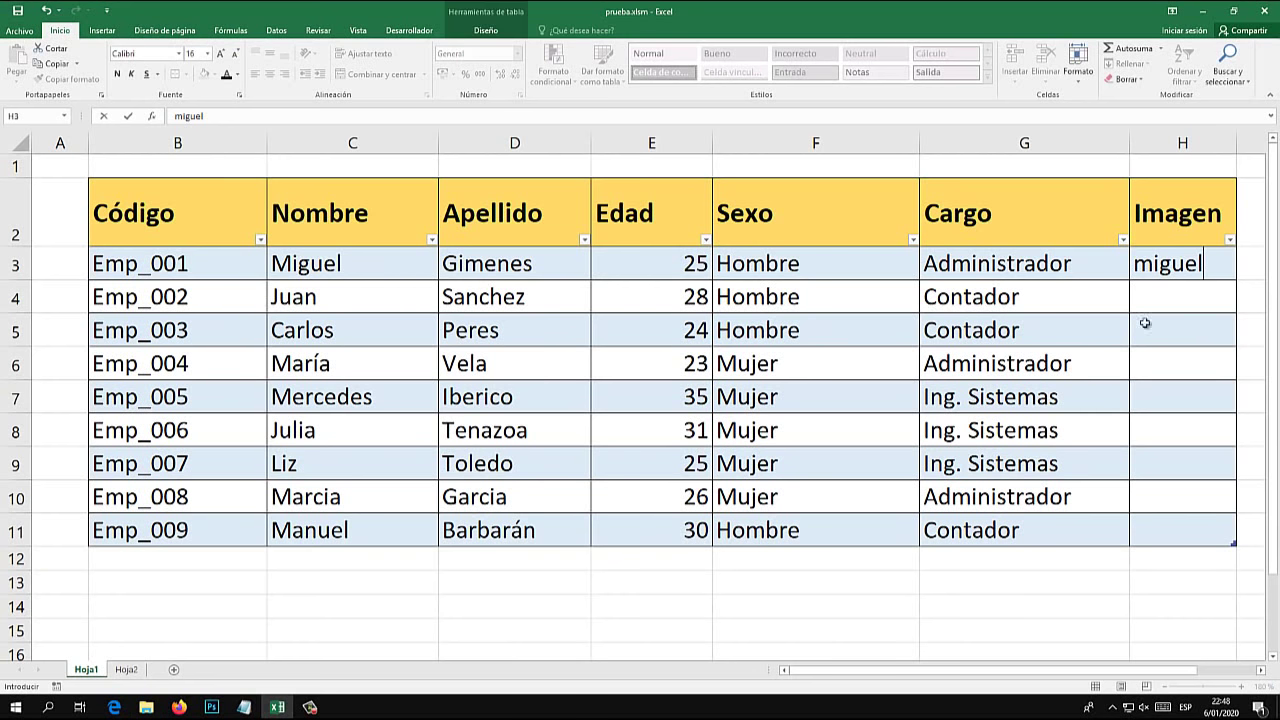
pyautogui.write('_gimen')
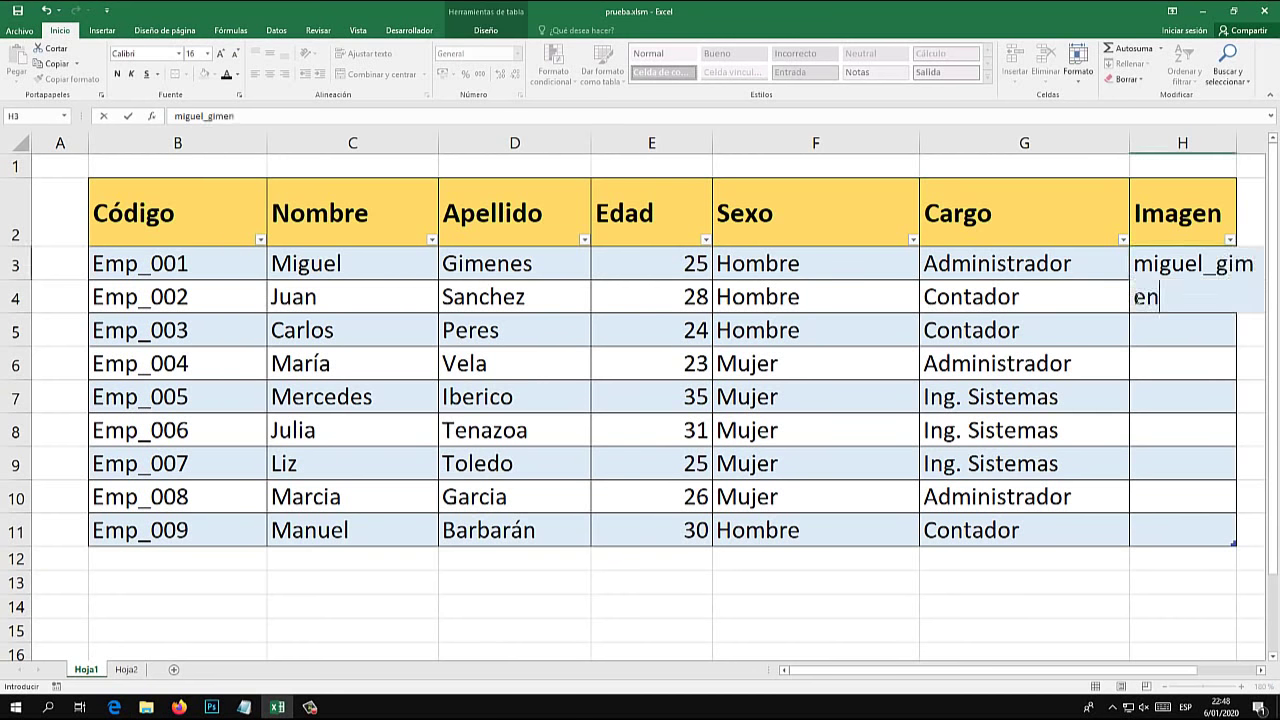
pyautogui.write('es.jpg')
pyautogui.press('Return')
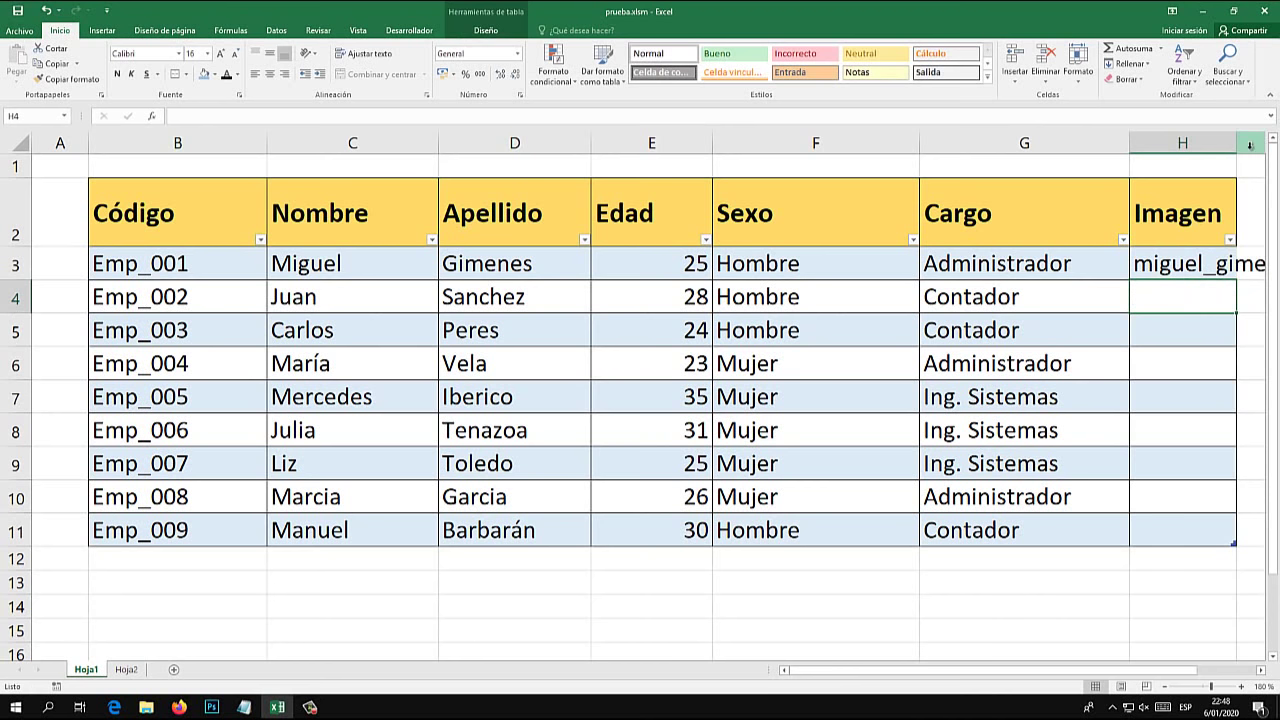
# - Widen column H to show the full file name, then return to code Emp_001 in B3
pyautogui.moveTo(1234, 143); pyautogui.dragTo(1264, 143)
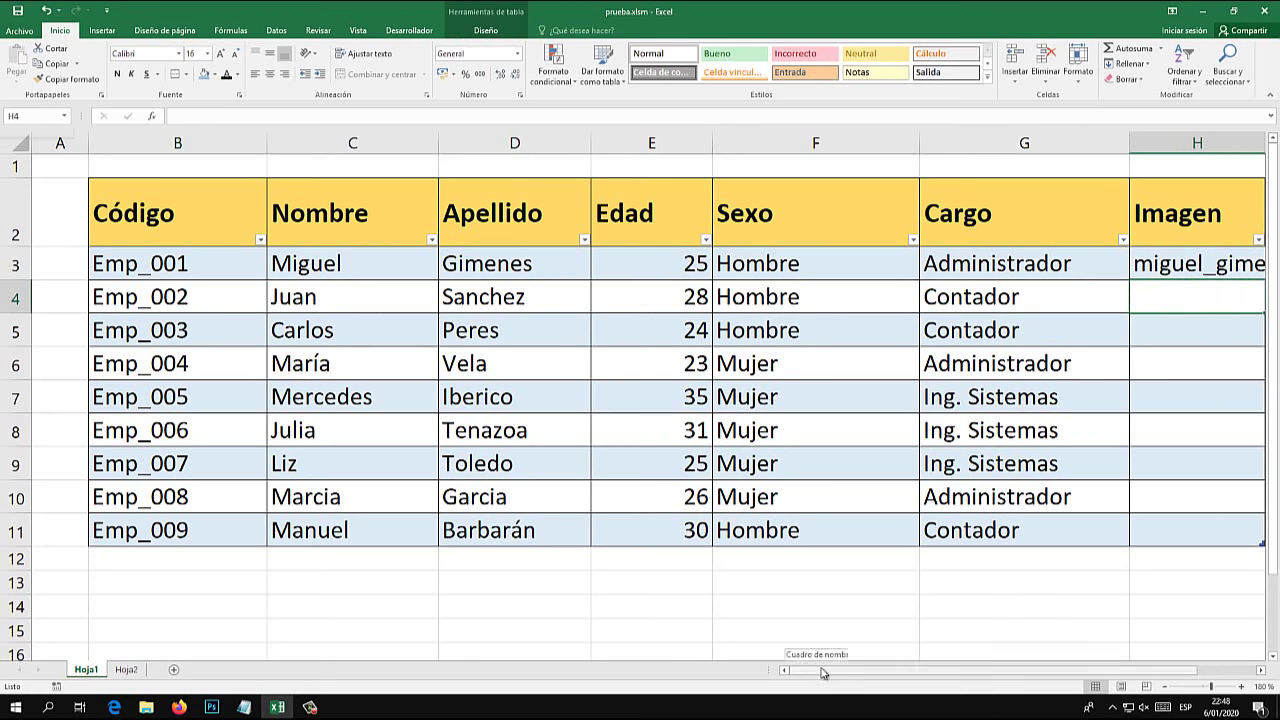
pyautogui.moveTo(822, 670); pyautogui.dragTo(878, 670)
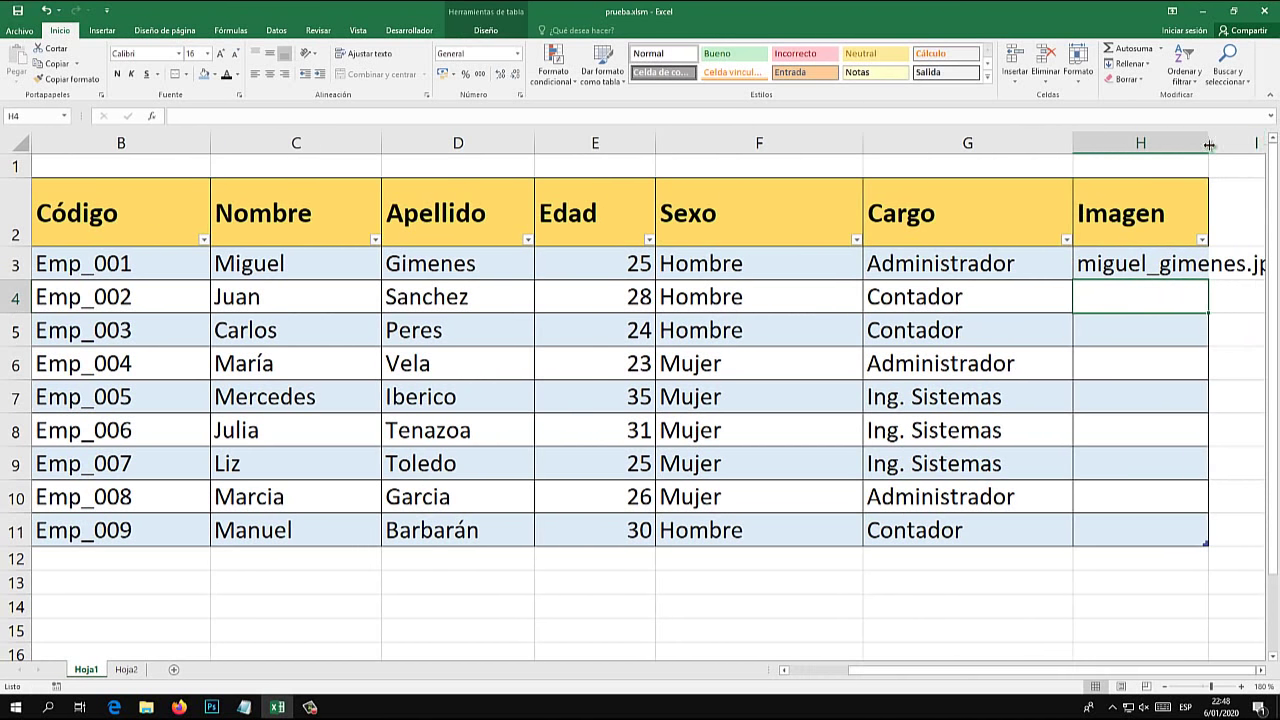
pyautogui.moveTo(1208, 143); pyautogui.dragTo(1264, 143)
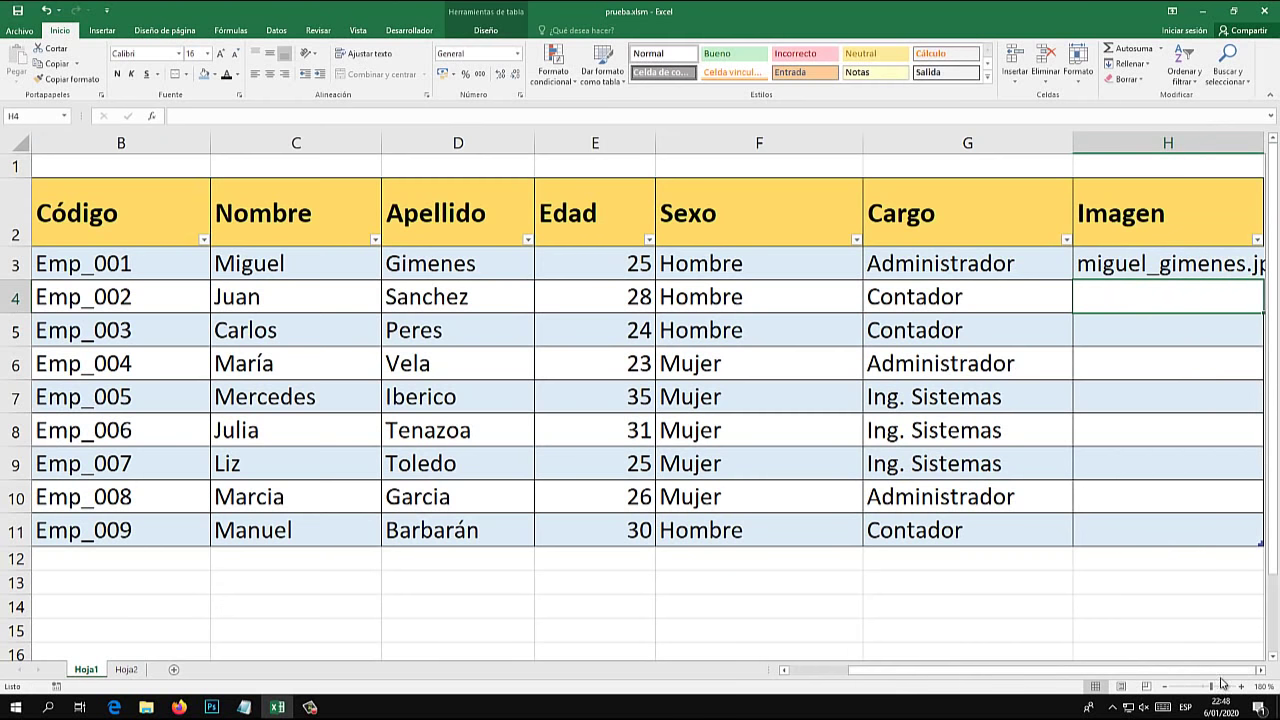
pyautogui.moveTo(880, 670); pyautogui.dragTo(965, 670)
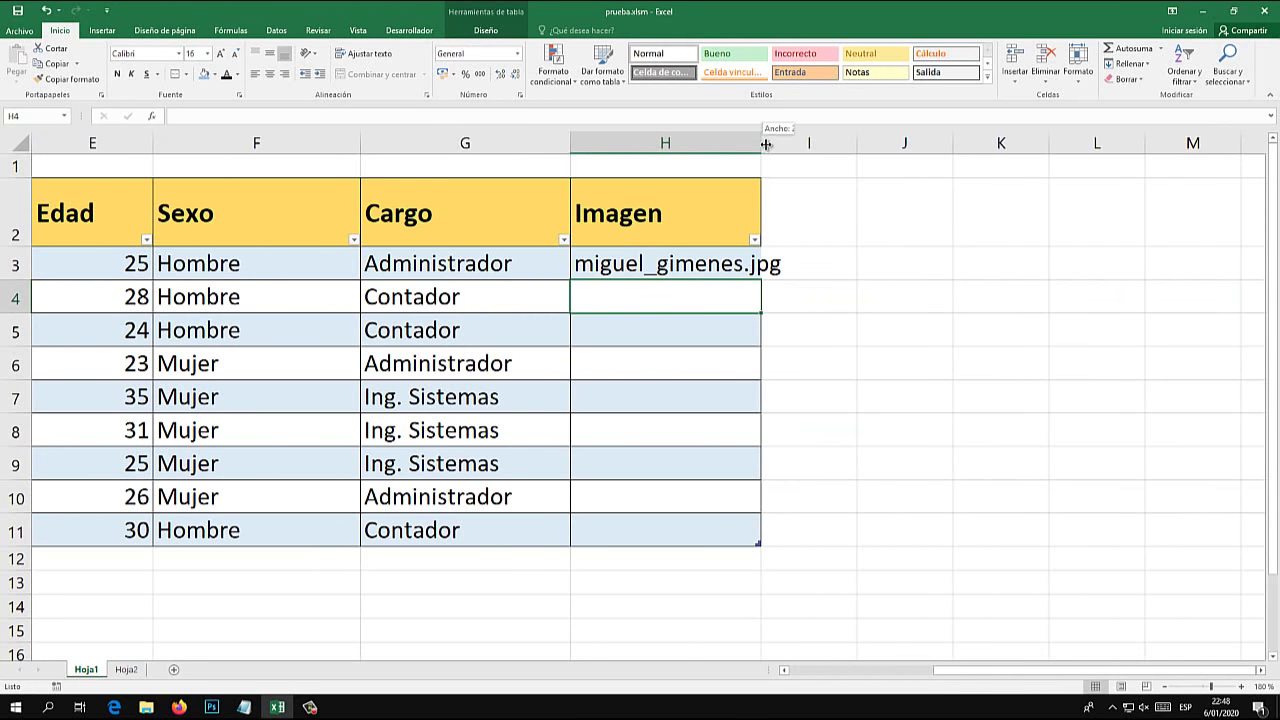
pyautogui.moveTo(766, 143); pyautogui.dragTo(845, 143)
pyautogui.click(688, 262)
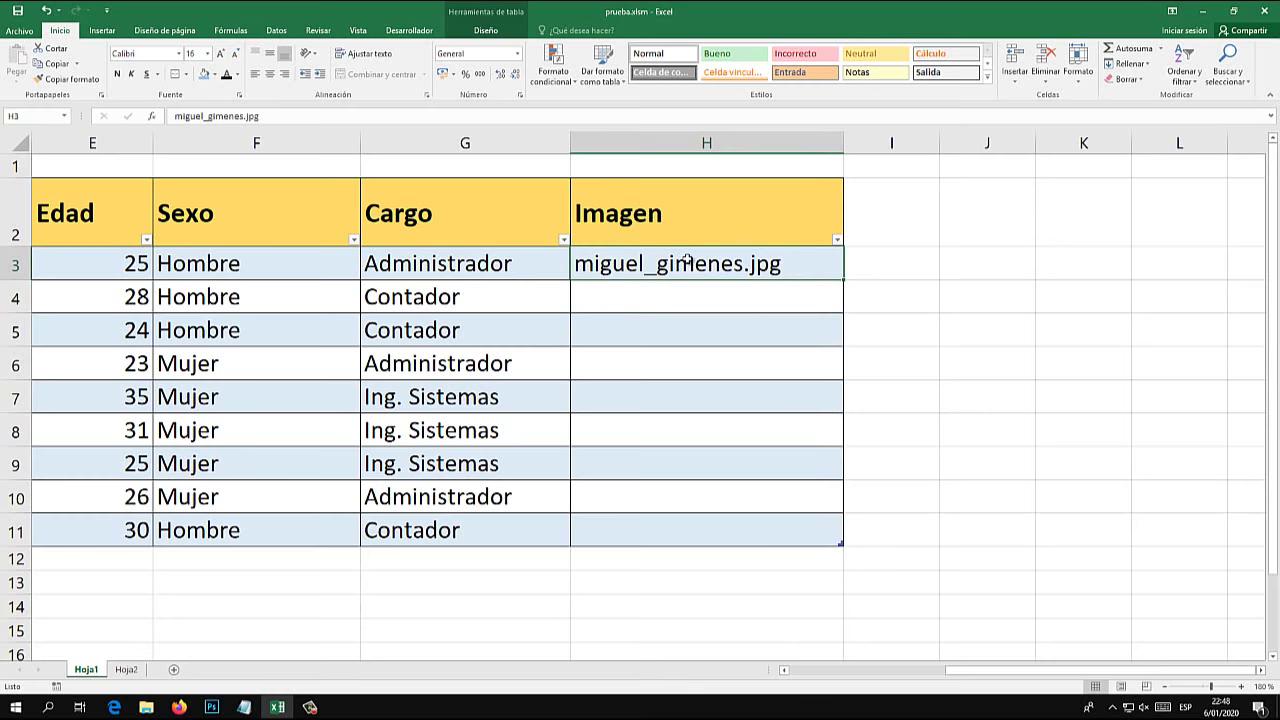
pyautogui.moveTo(963, 665); pyautogui.dragTo(806, 670)
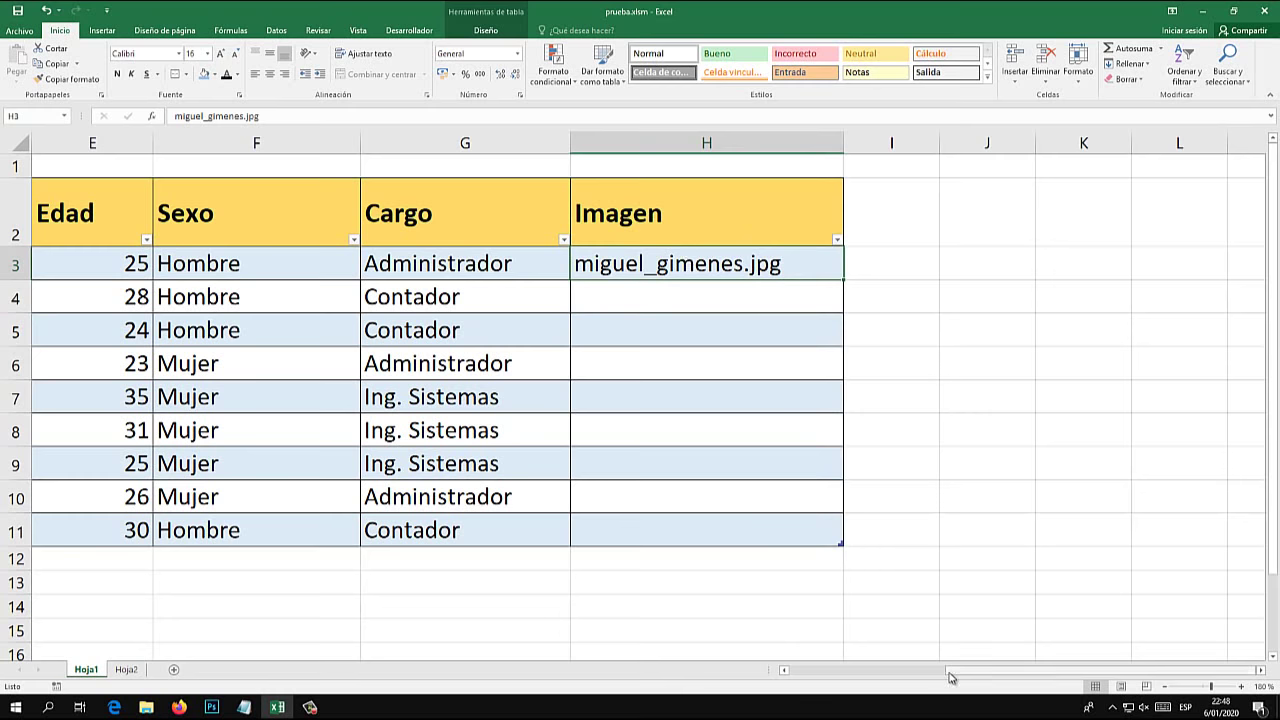
pyautogui.click(144, 261)
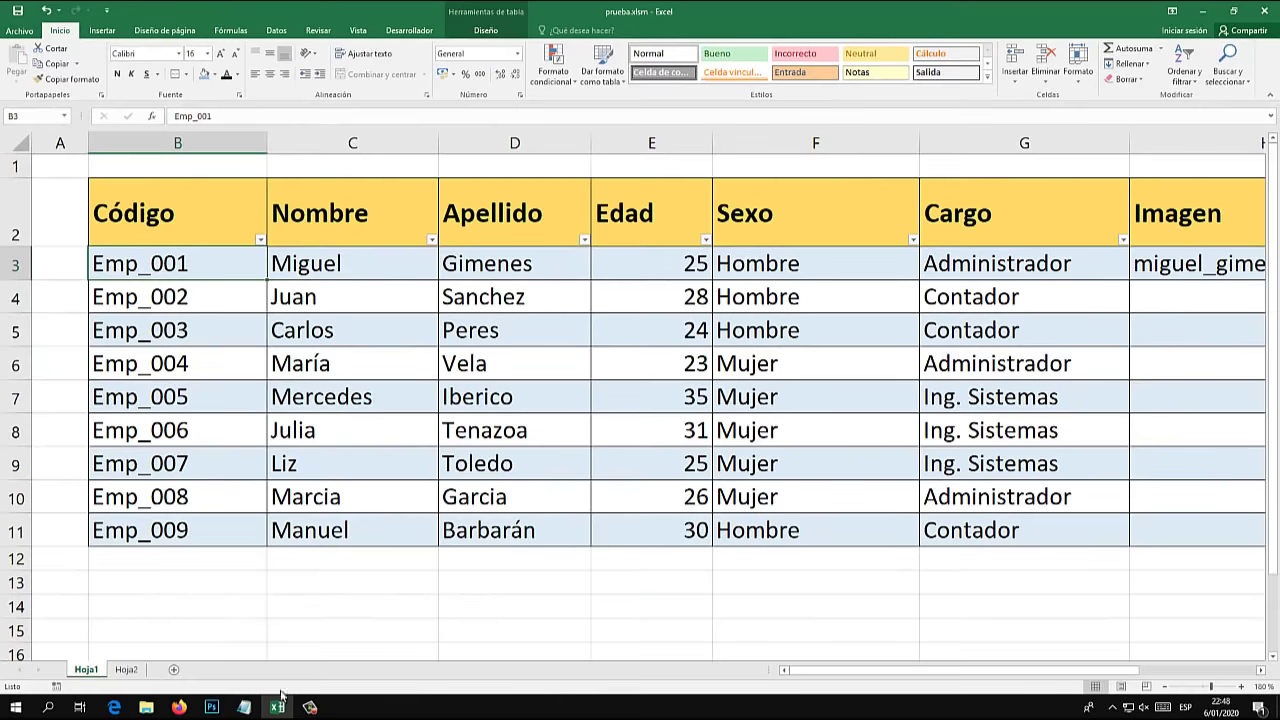
# - Rename the first employee's named photo back to Emp_001.jpg and return to Excel
pyautogui.click(277, 707)
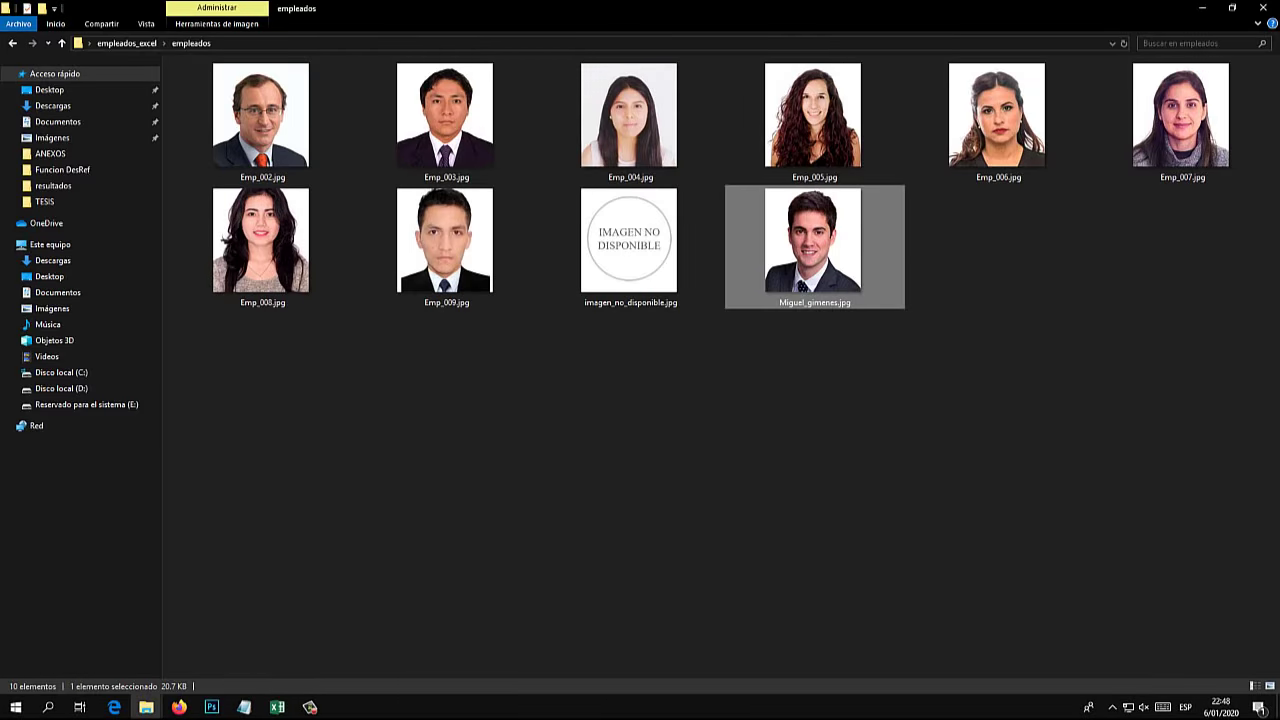
pyautogui.click(825, 302)
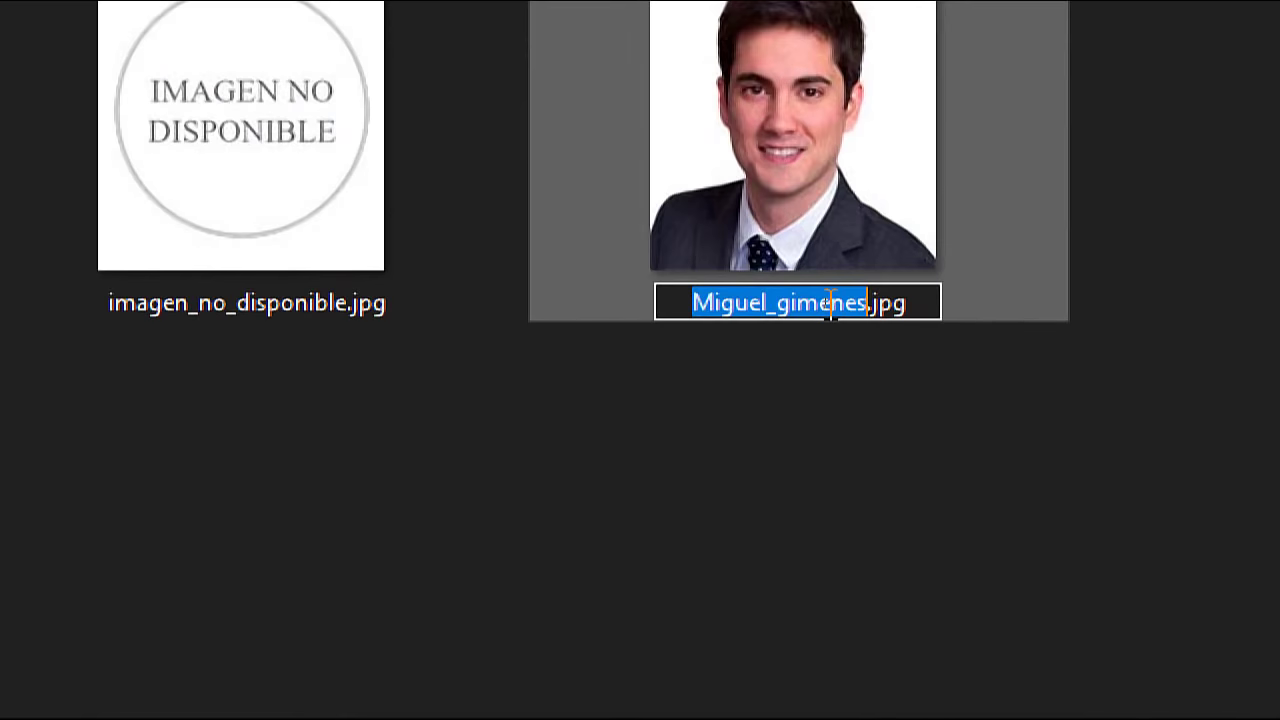
pyautogui.write('Emp_0')
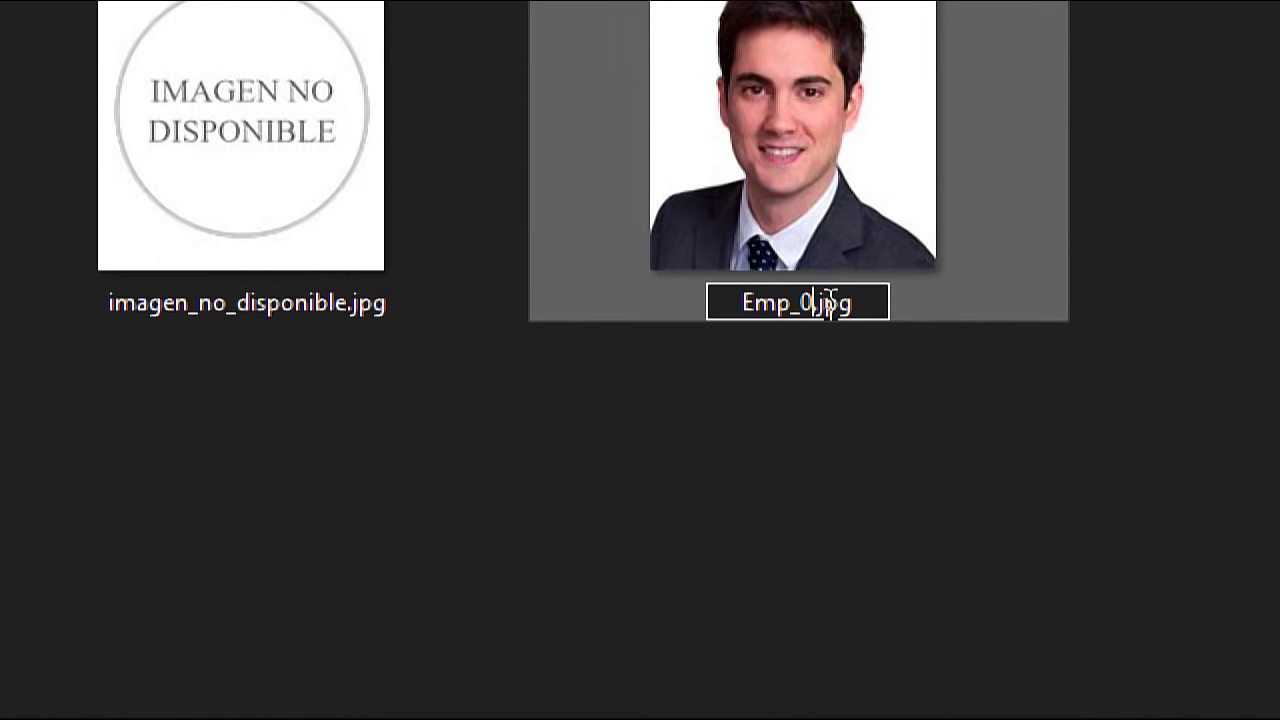
pyautogui.write('01')
pyautogui.press('Return')
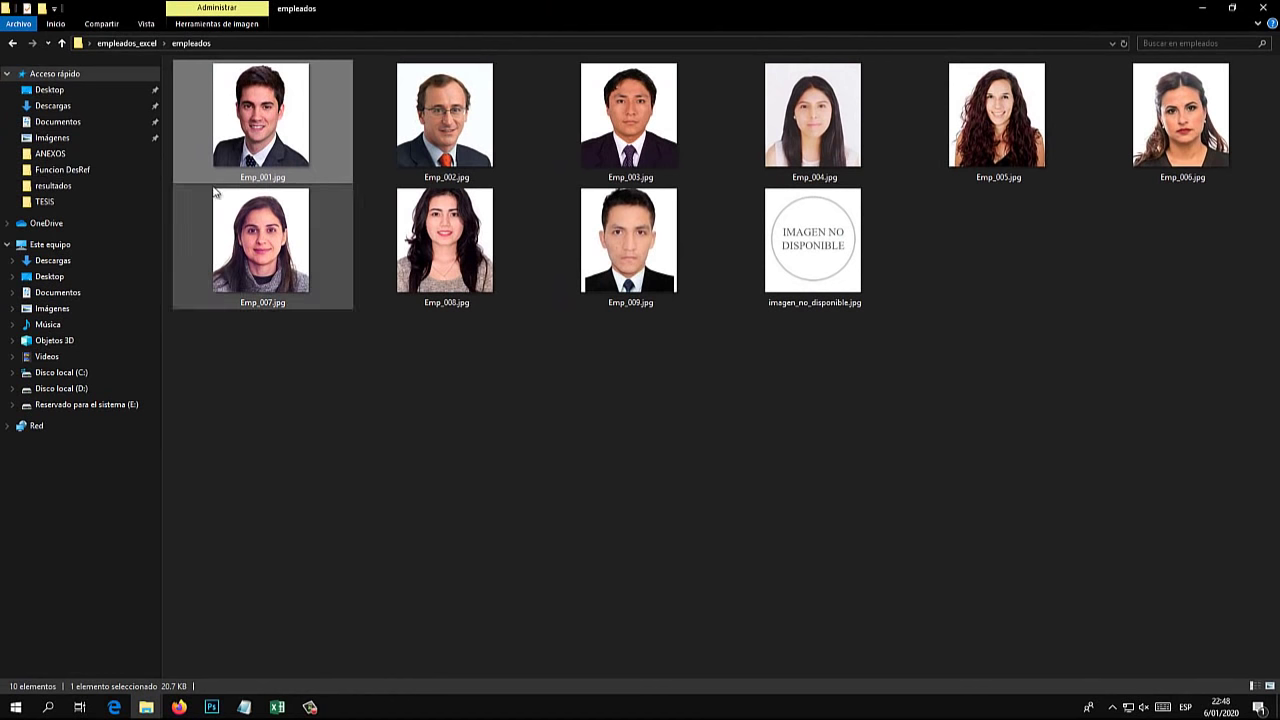
pyautogui.click(273, 712)
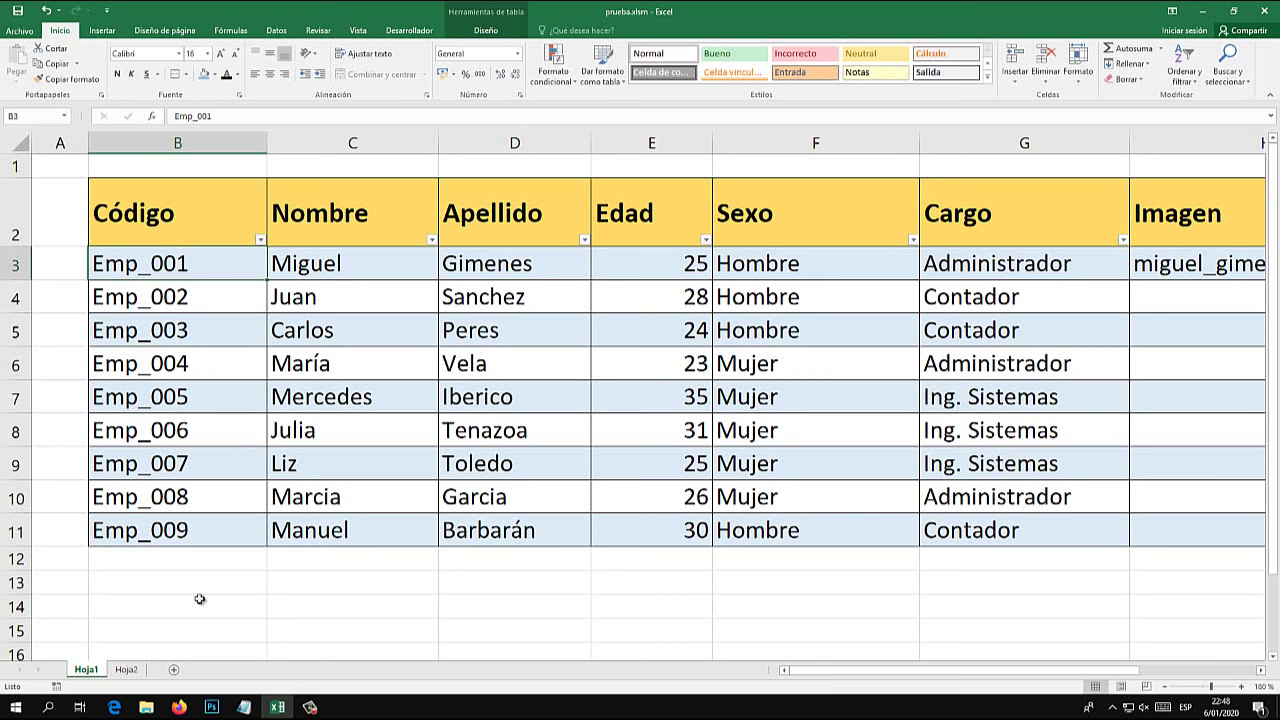
# - On sheet Hoja2, fill cell E3 above the form with red
pyautogui.click(126, 670)
pyautogui.click(185, 335)
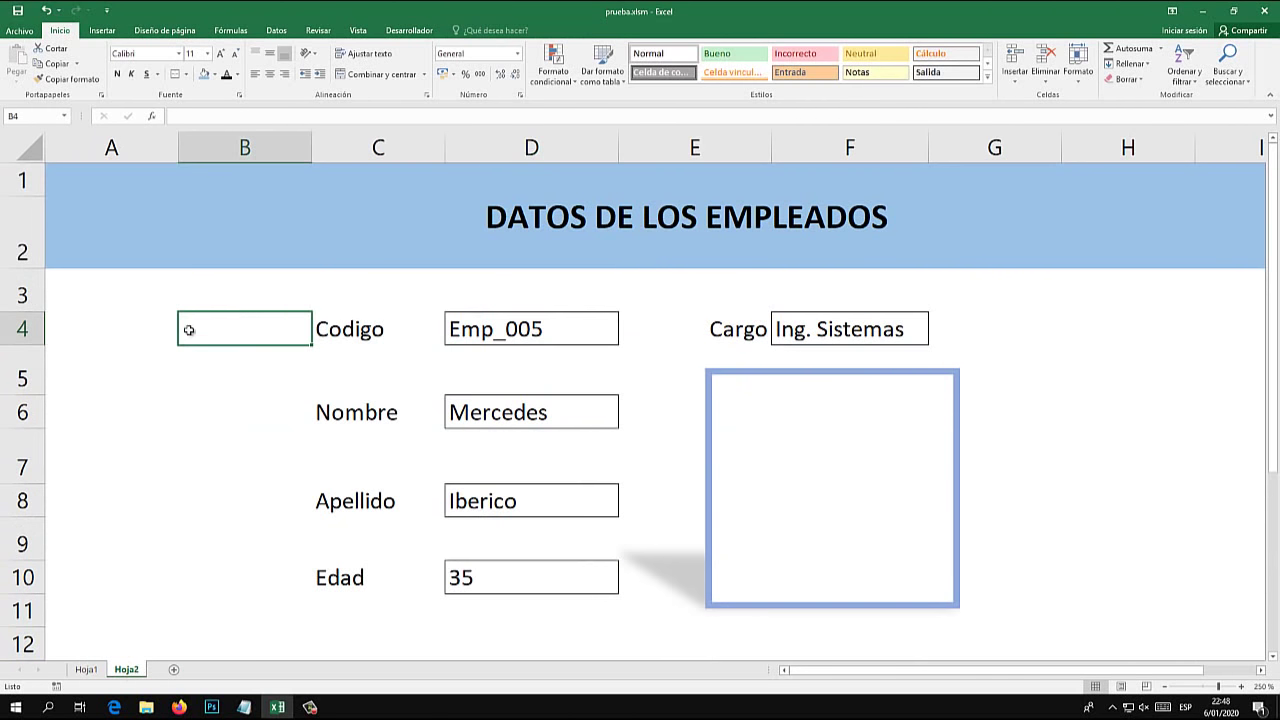
pyautogui.click(279, 292)
pyautogui.click(722, 288)
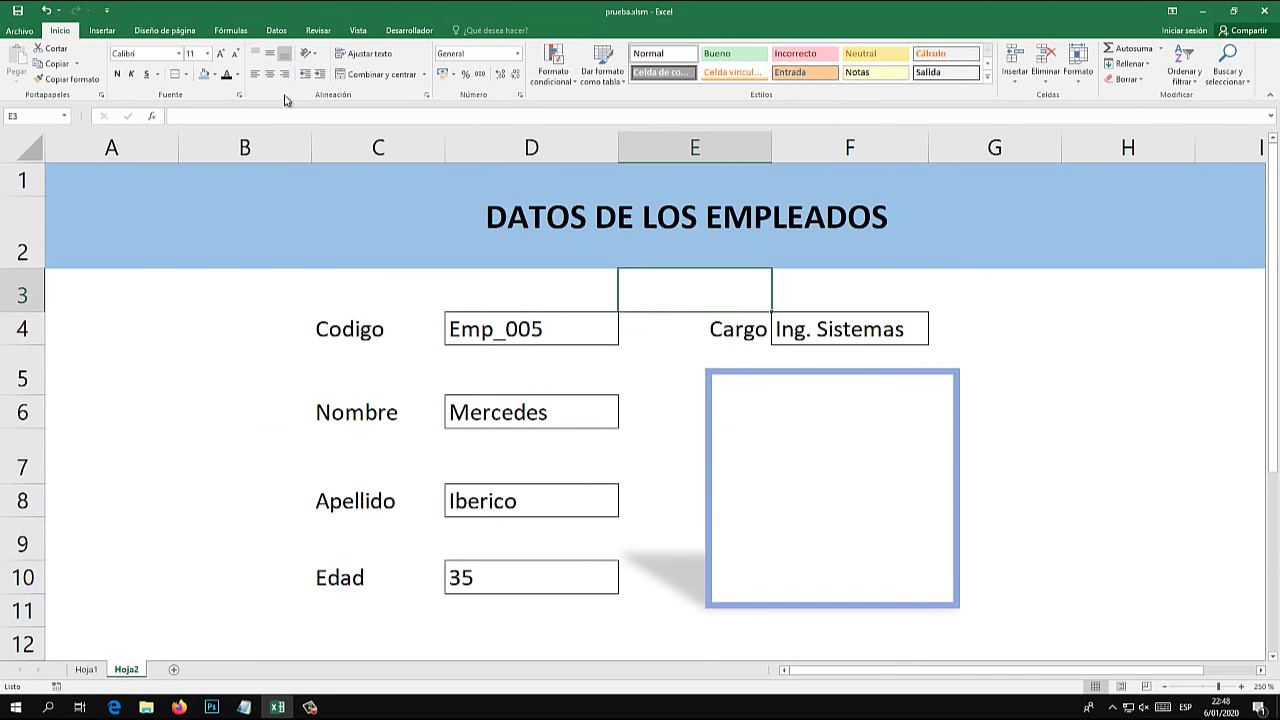
pyautogui.click(214, 74)
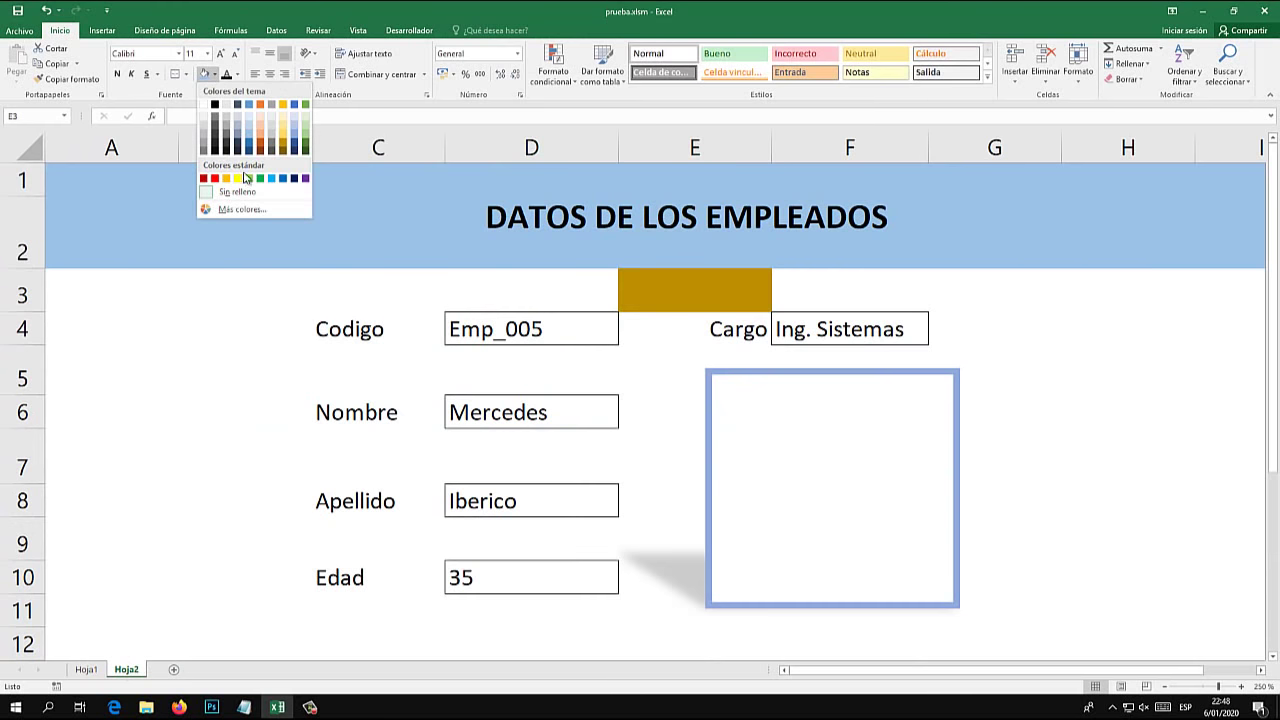
pyautogui.click(214, 178)
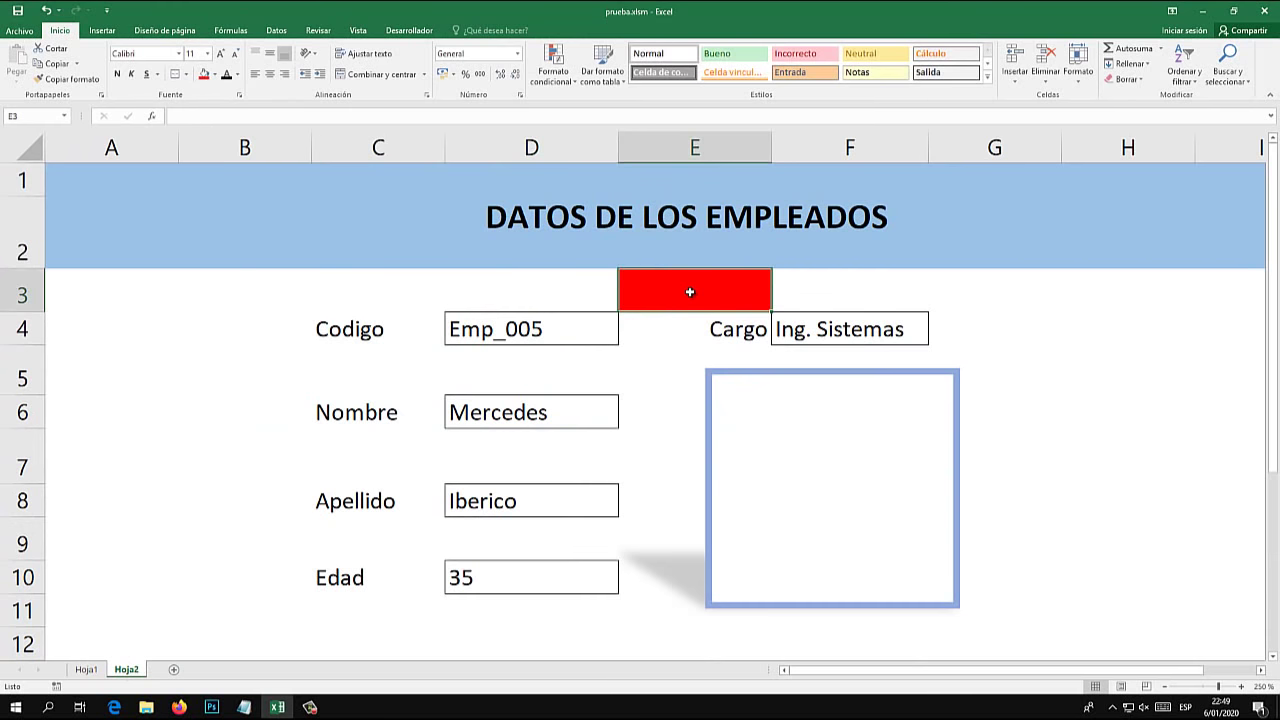
# - Drop the BUSCAR lookup attempt and enter =D4 in cell E3
pyautogui.write('=buscar')
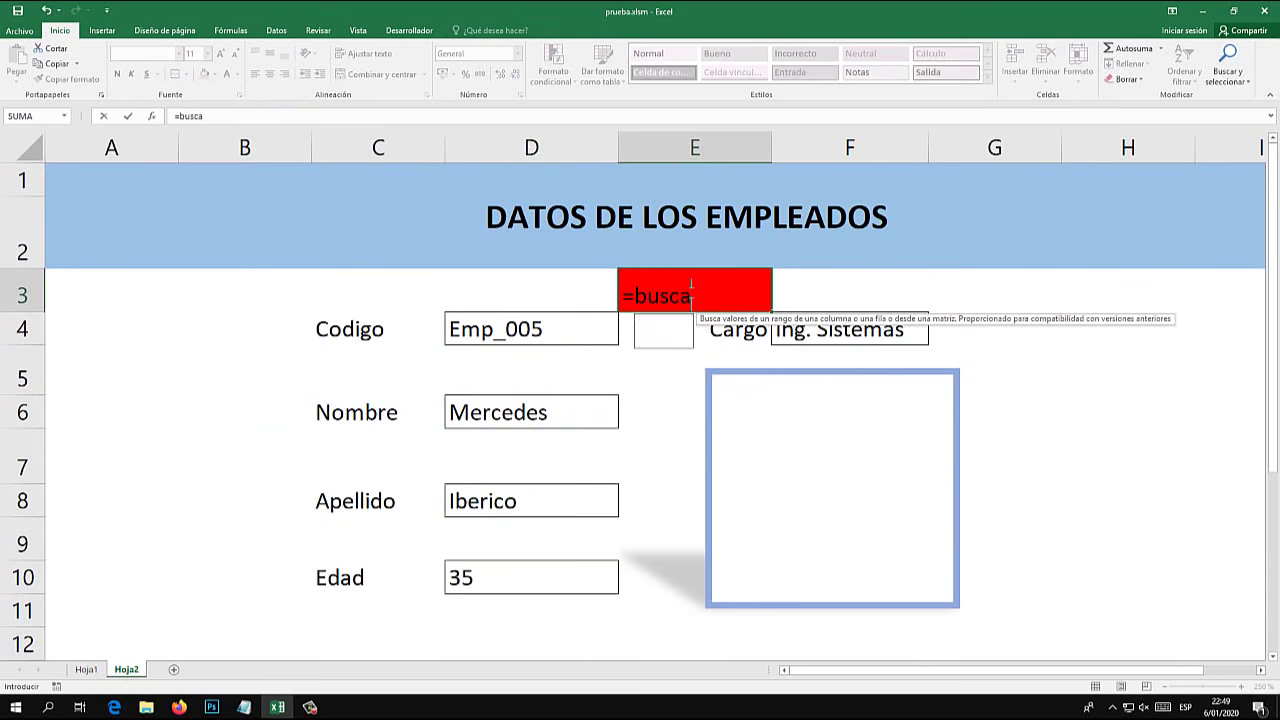
pyautogui.press('Down')
pyautogui.press('Down')
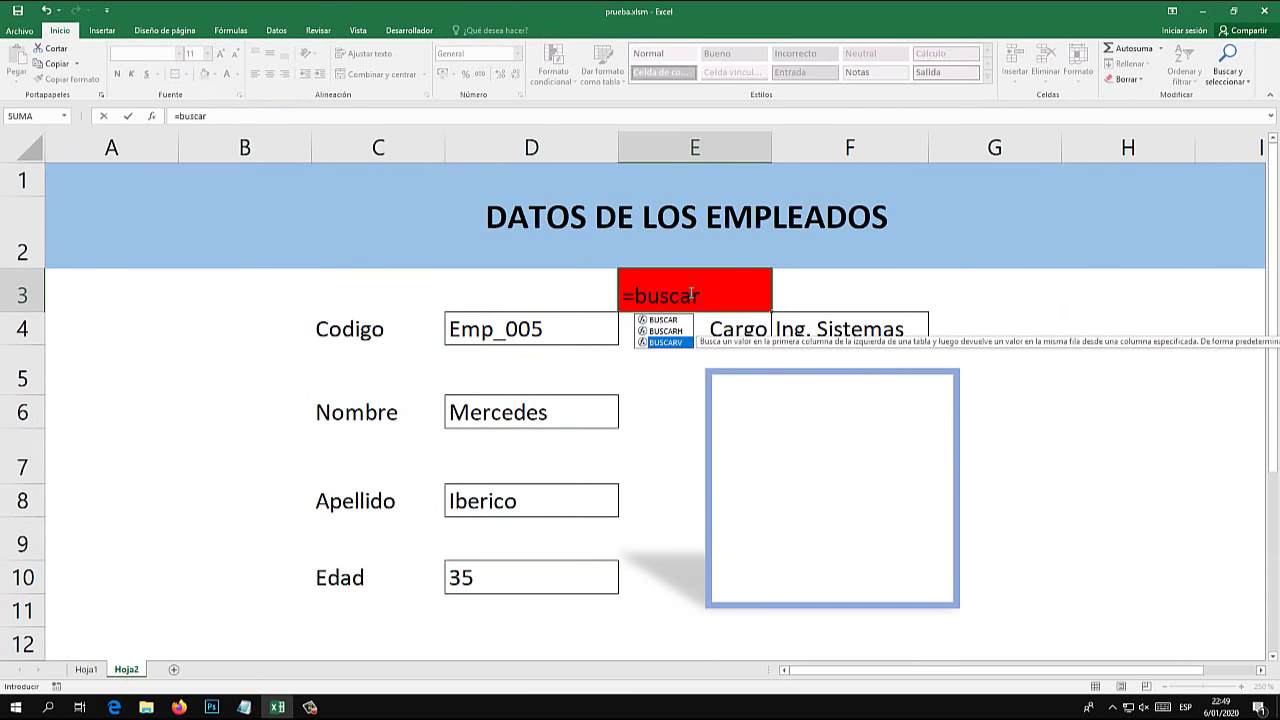
pyautogui.press('Escape')
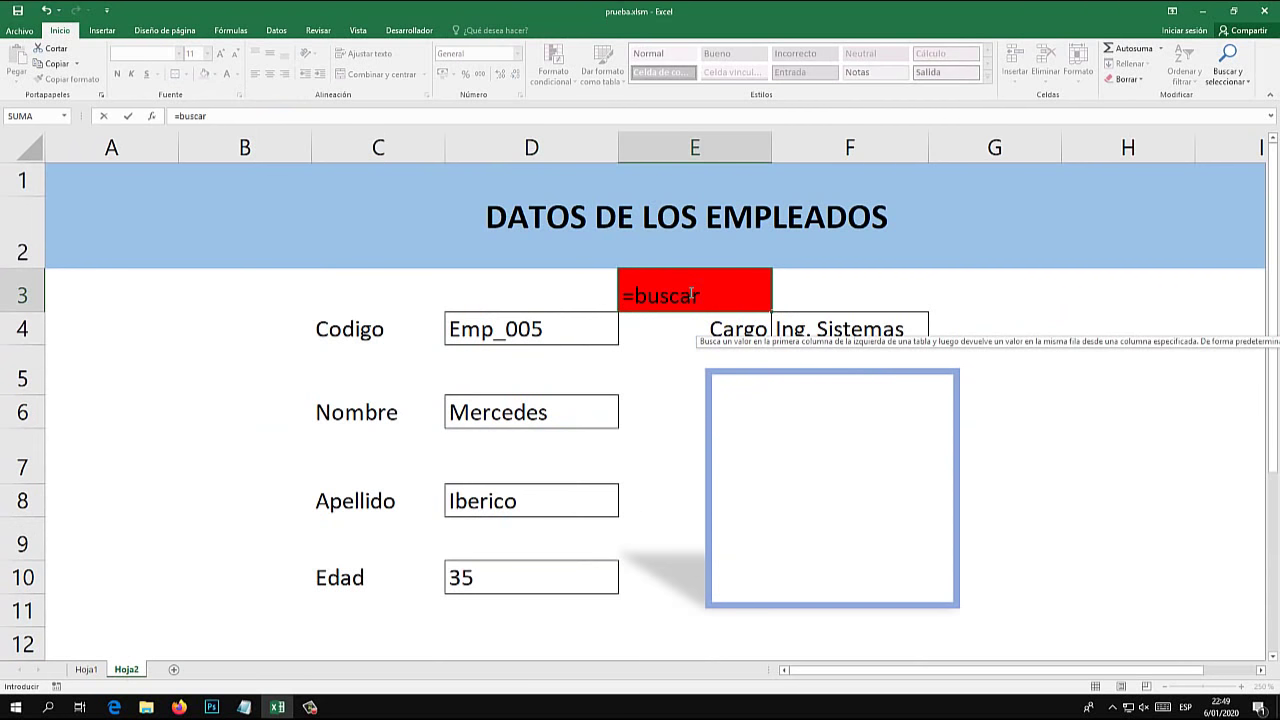
pyautogui.press('BackSpace')
pyautogui.press('BackSpace')
pyautogui.press('BackSpace')
pyautogui.press('BackSpace')
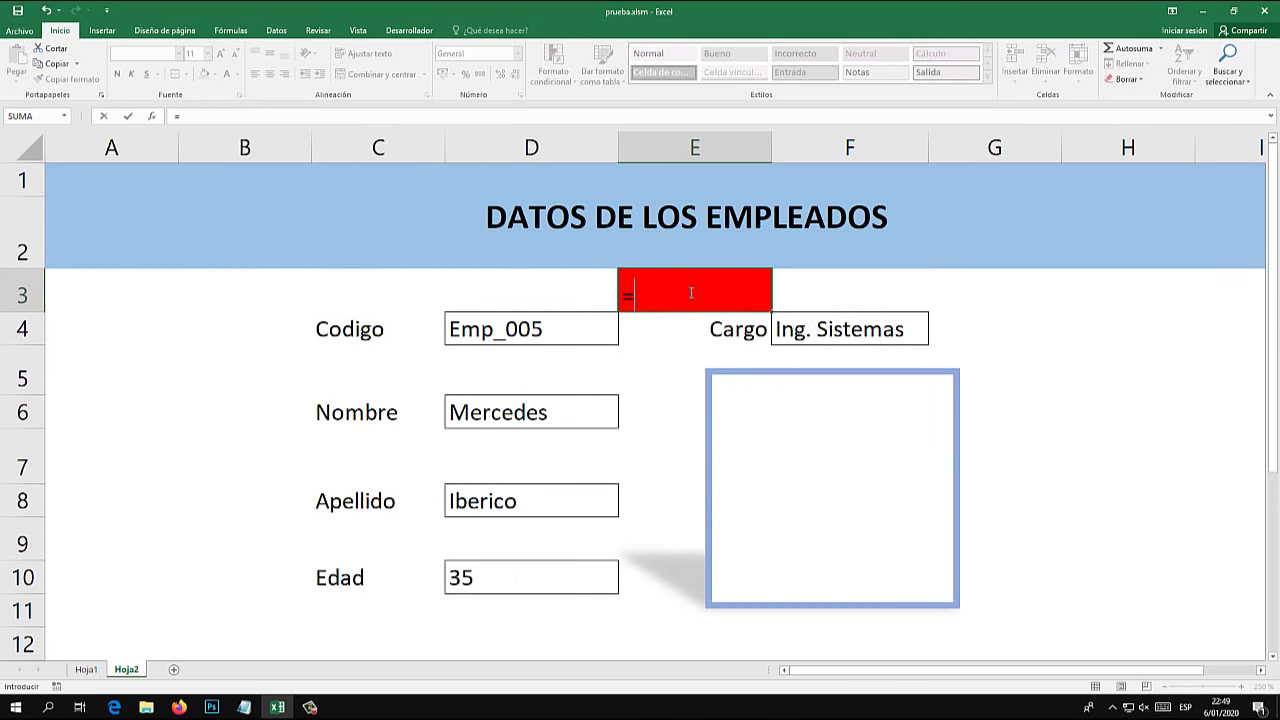
pyautogui.click(613, 322)
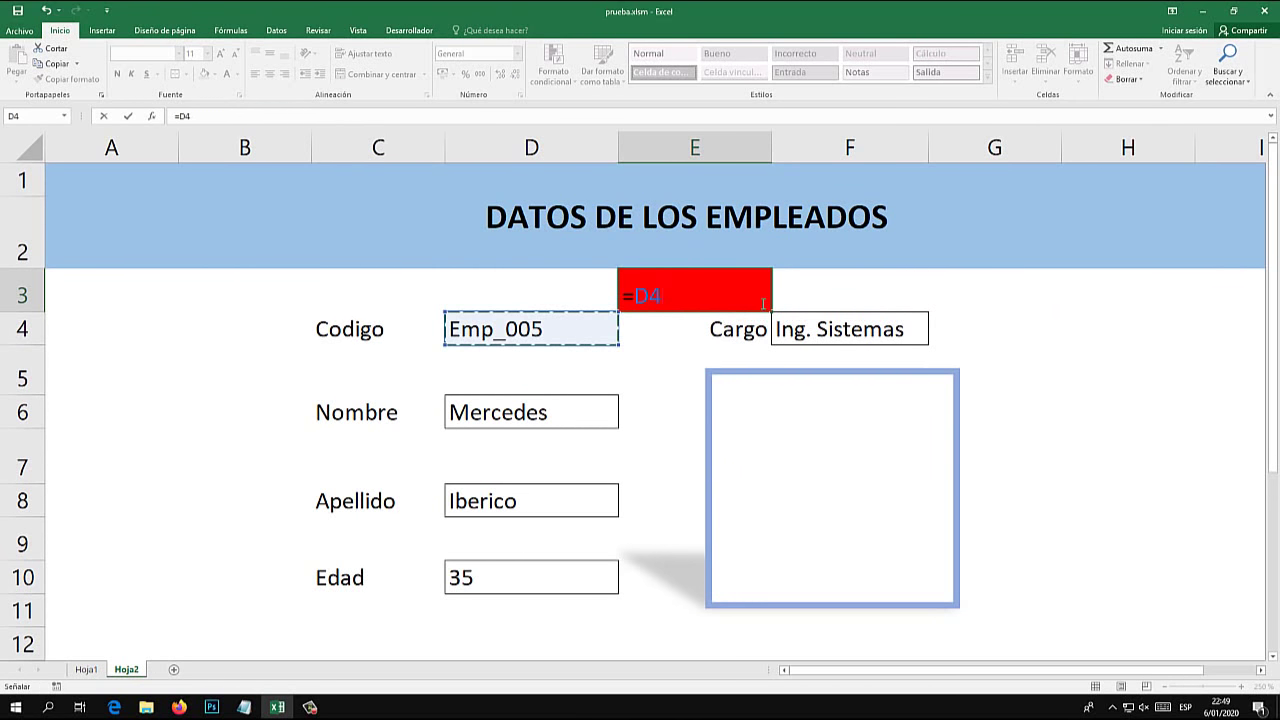
pyautogui.press('Return')
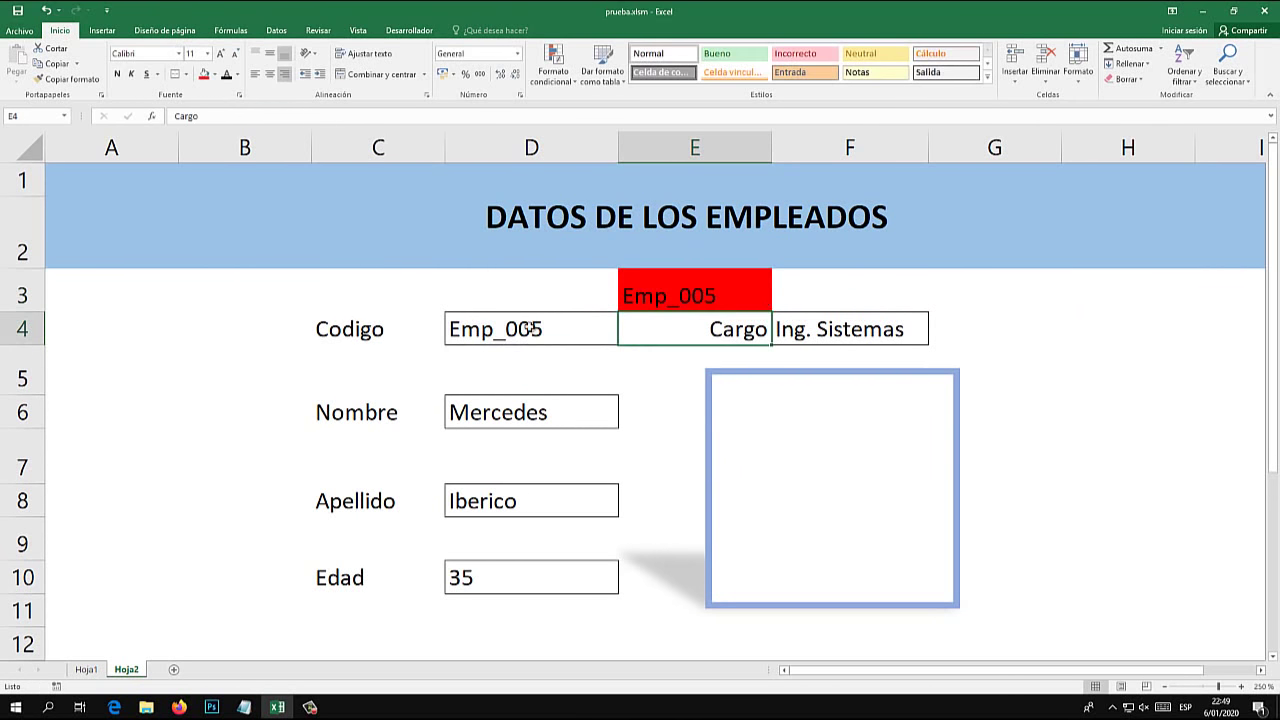
# - Extend E3's formula to =D4&".jpg" so it shows Emp_005.jpg
pyautogui.click(713, 293)
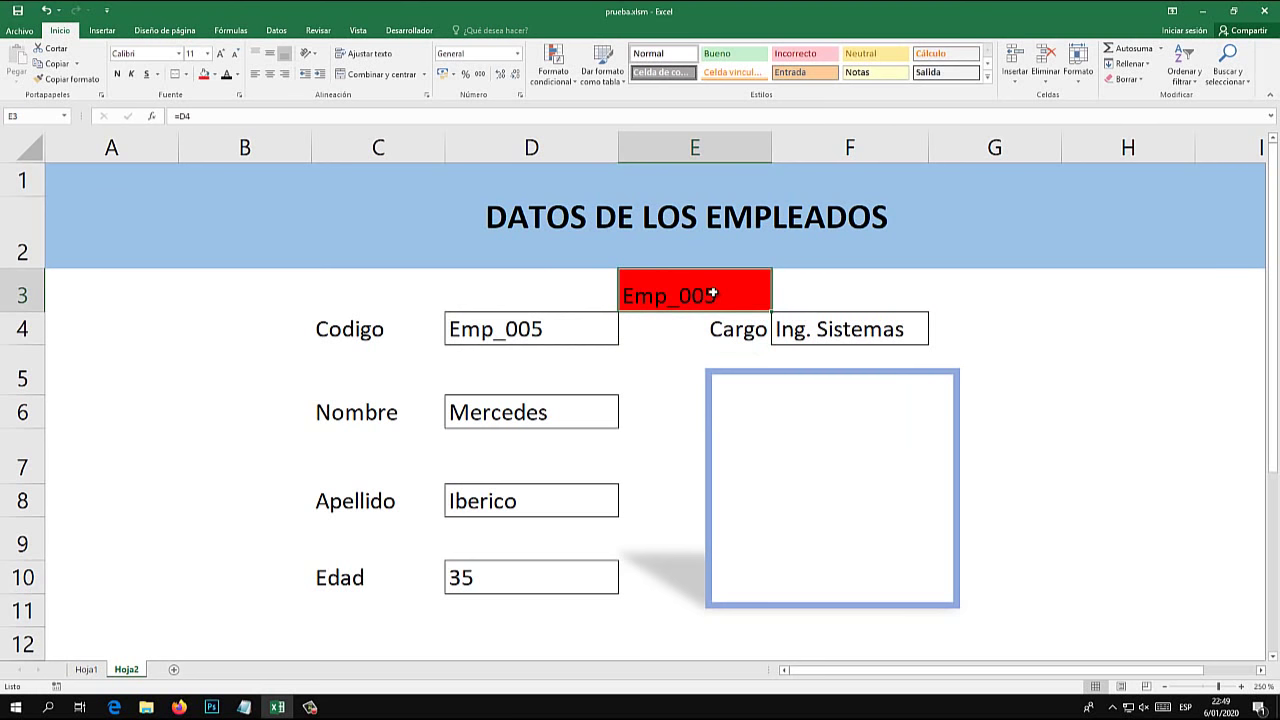
pyautogui.doubleClick(713, 293)
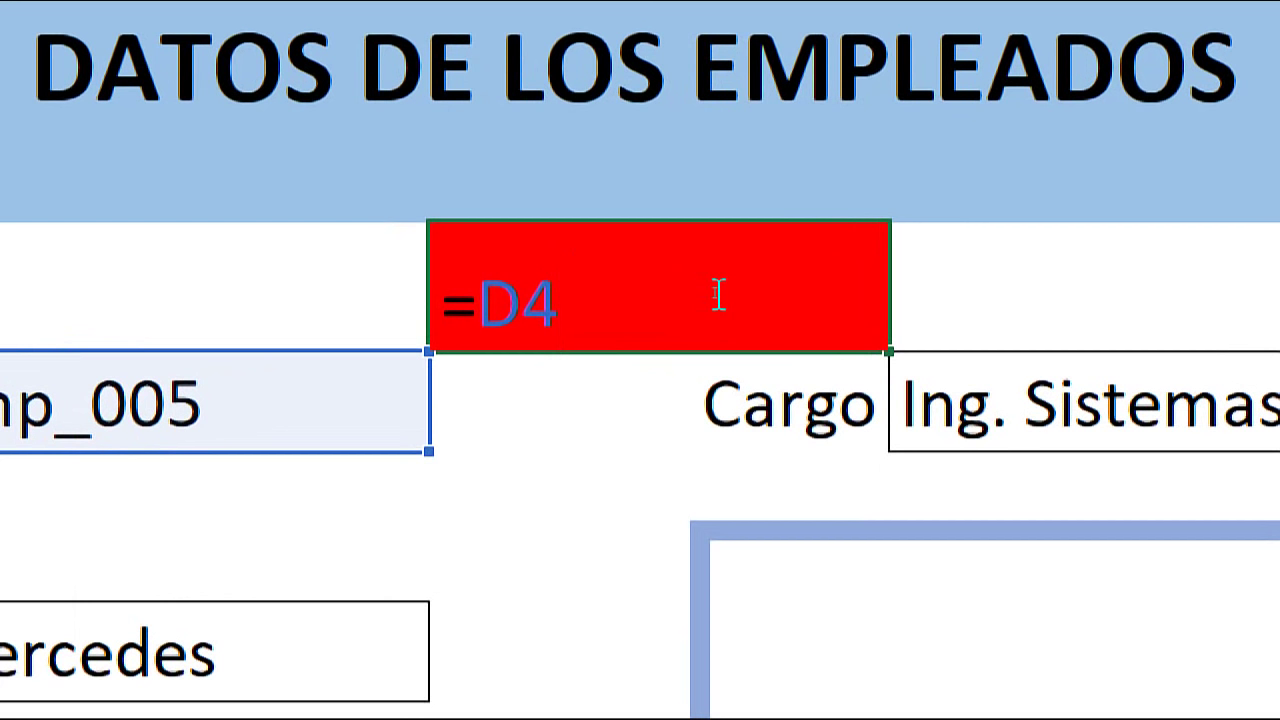
pyautogui.write('&')
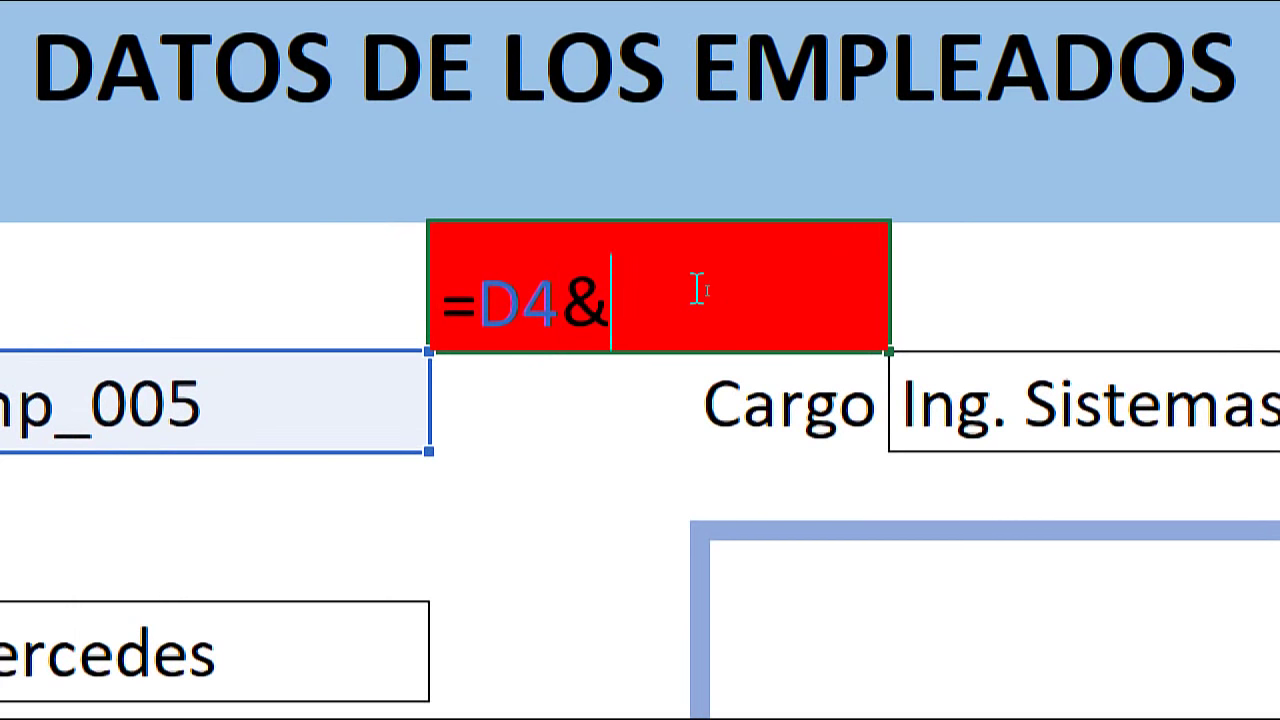
pyautogui.write('"')
pyautogui.write('.jp"')
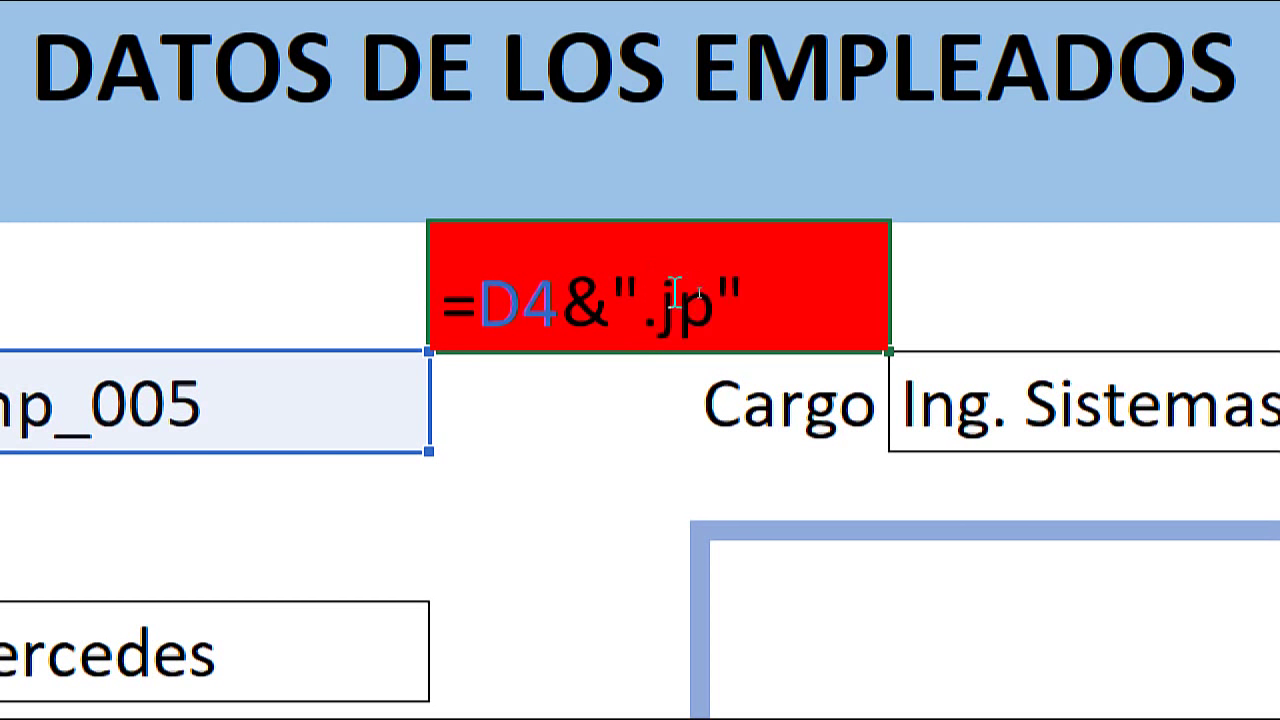
pyautogui.click(680, 305)
pyautogui.click(707, 313)
pyautogui.write('g')
pyautogui.hotkey('shift', 'Left')
pyautogui.hotkey('shift', 'Left')
pyautogui.hotkey('shift', 'Left')
pyautogui.hotkey('shift', 'Left')
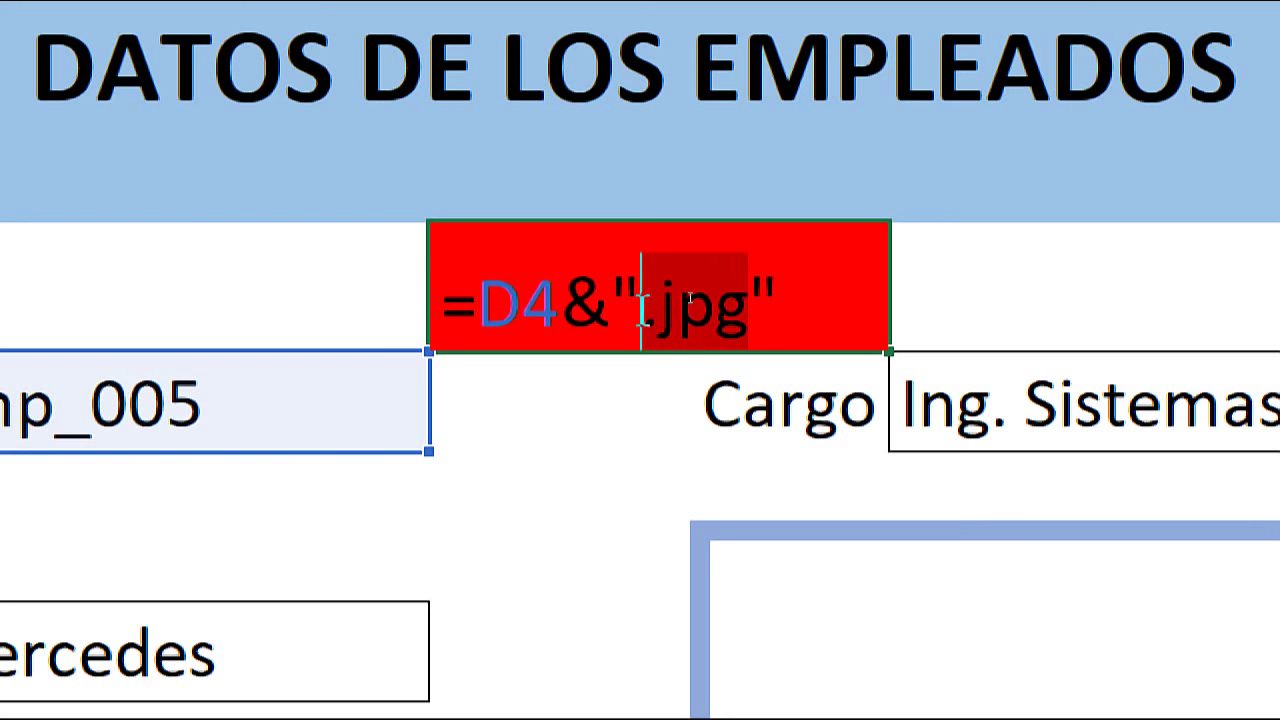
pyautogui.click(820, 297)
pyautogui.press('Return')
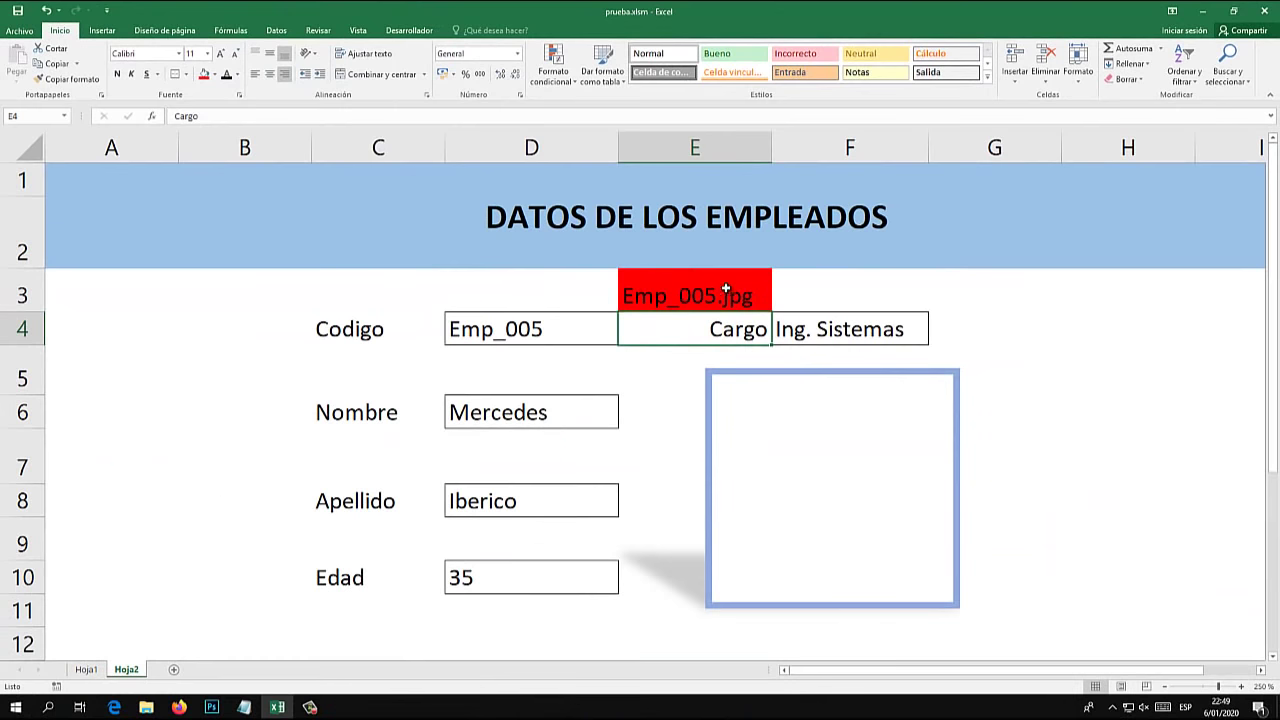
# - Change the employee code in D4 to Emp_003, then Emp_004, then Emp_008
pyautogui.click(536, 329)
pyautogui.doubleClick(556, 329)
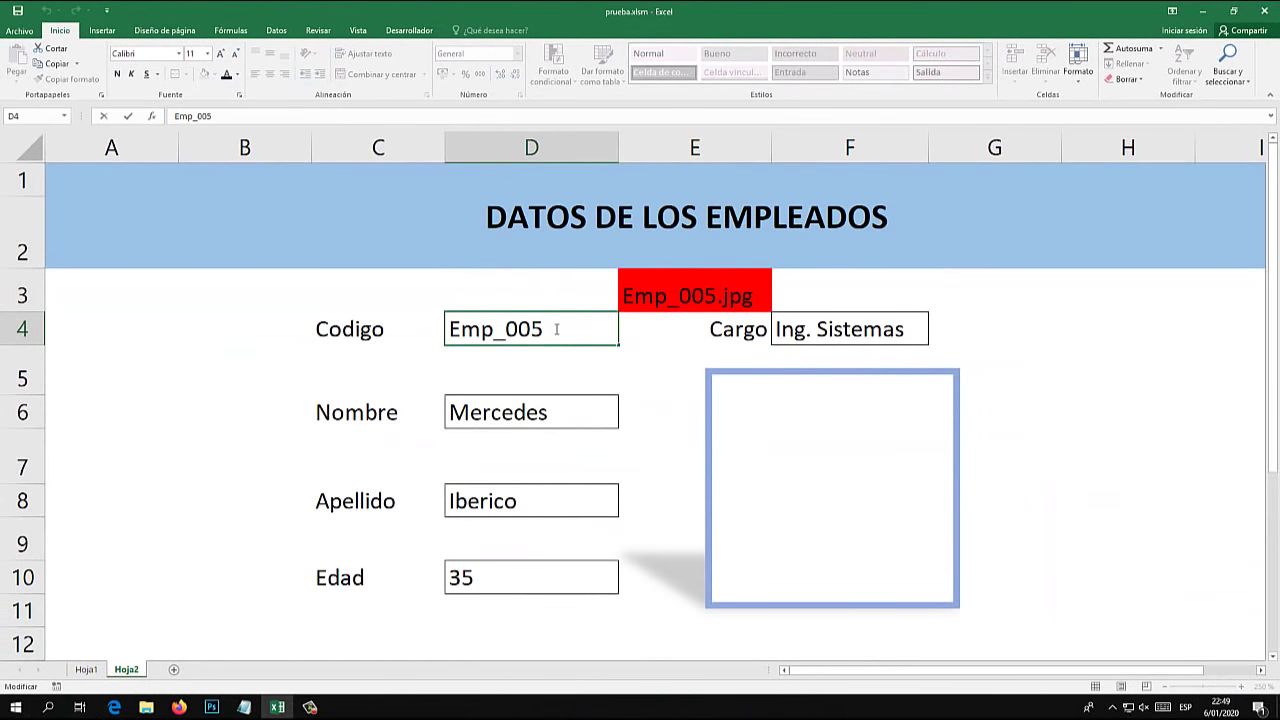
pyautogui.press('BackSpace')
pyautogui.write('3')
pyautogui.press('Return')
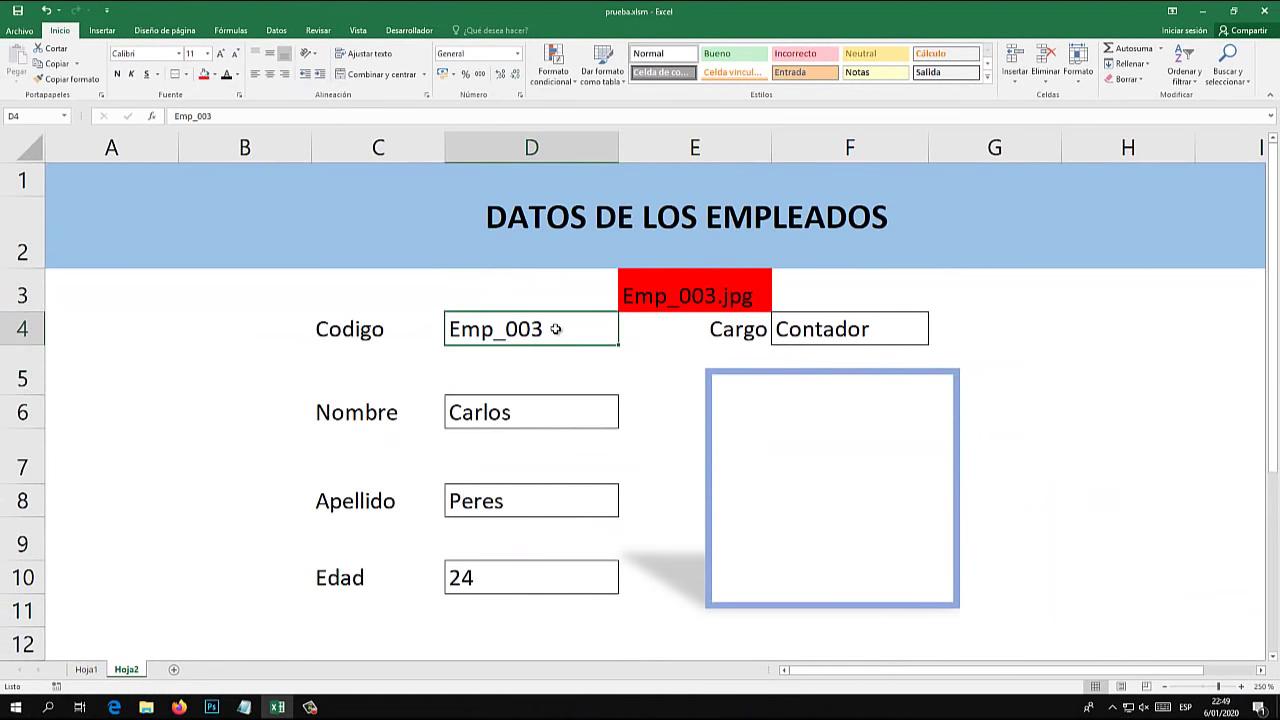
pyautogui.doubleClick(556, 329)
pyautogui.press('BackSpace')
pyautogui.write('4')
pyautogui.press('Return')
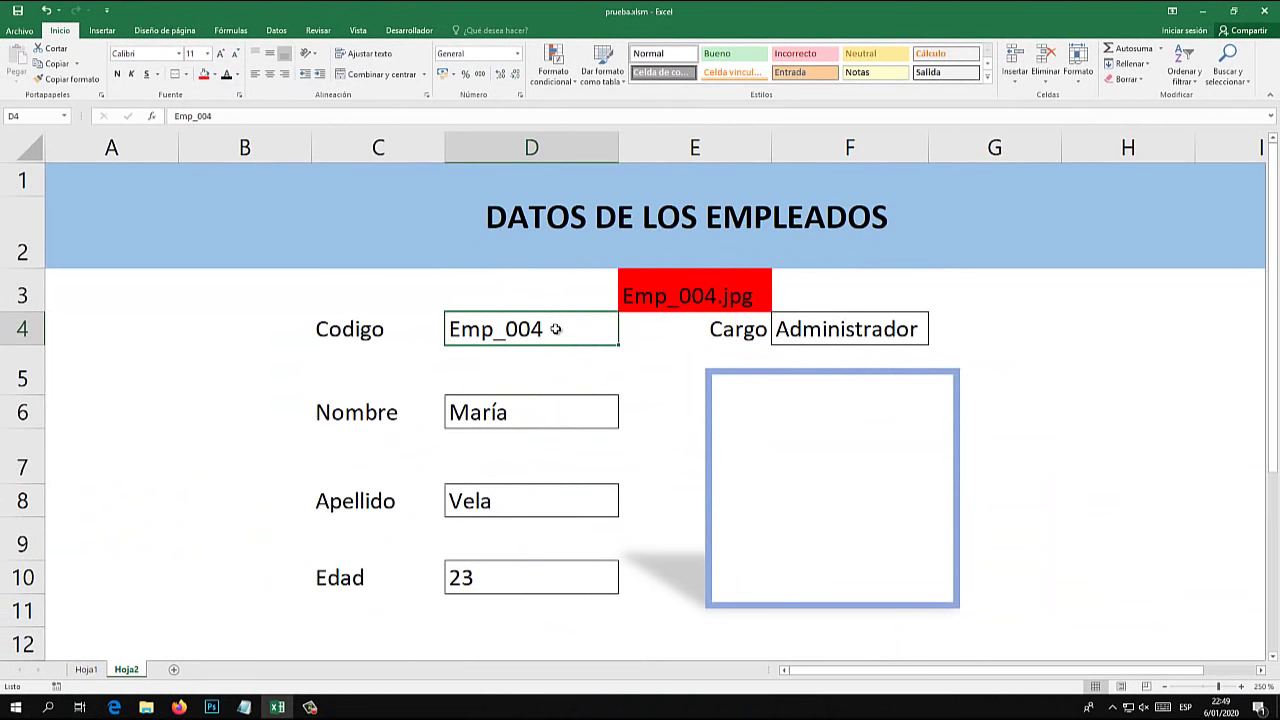
pyautogui.doubleClick(556, 329)
pyautogui.press('BackSpace')
pyautogui.write('8')
pyautogui.press('Return')
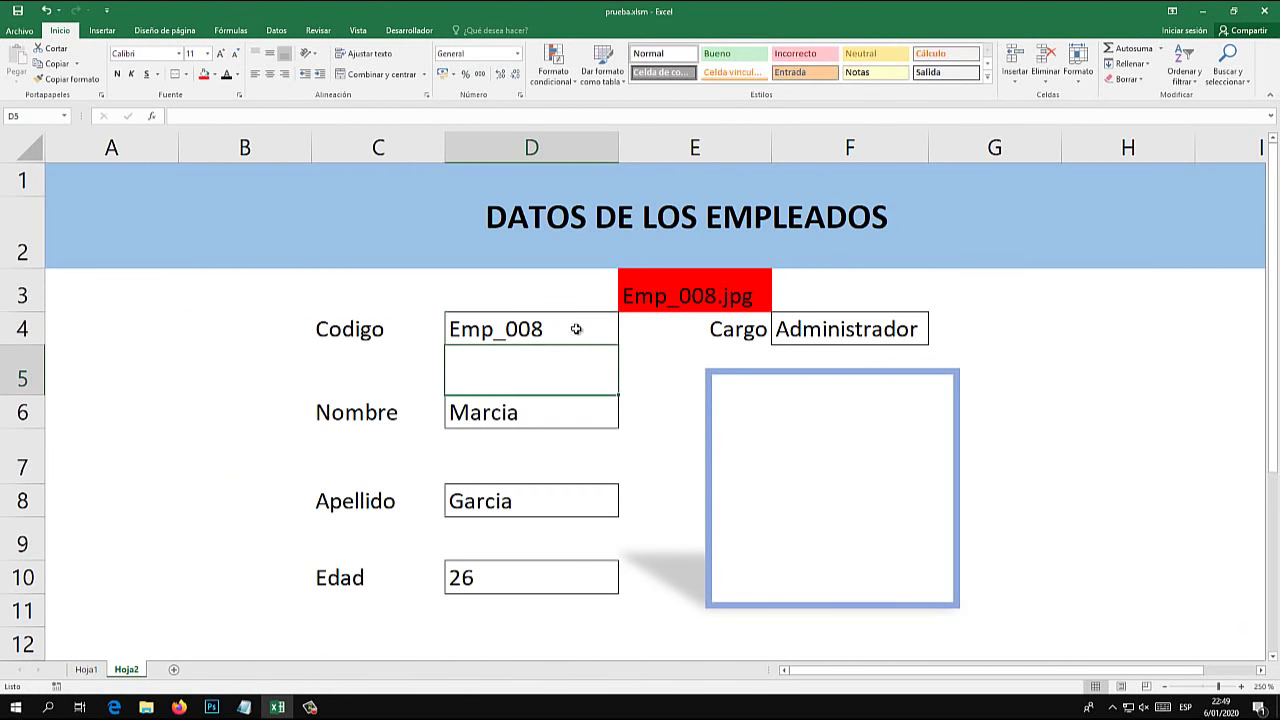
# - Recolour cell E3 yellow and save the workbook
pyautogui.click(675, 296)
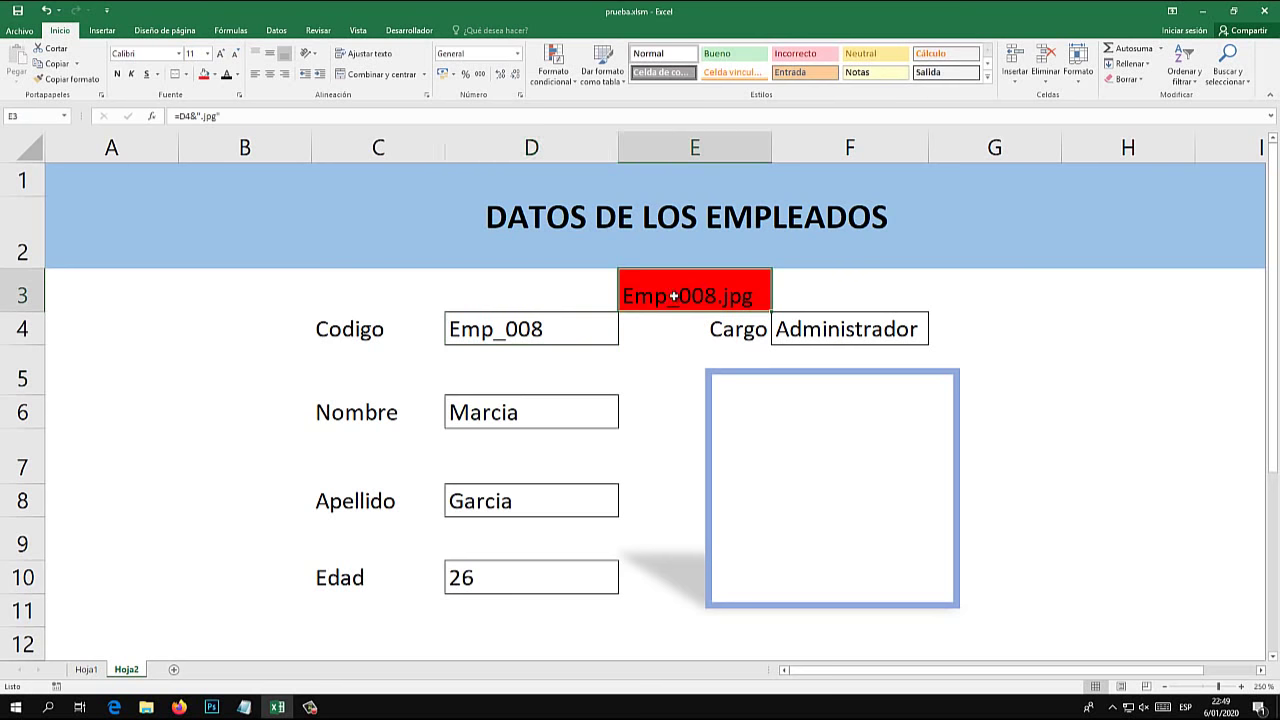
pyautogui.click(214, 74)
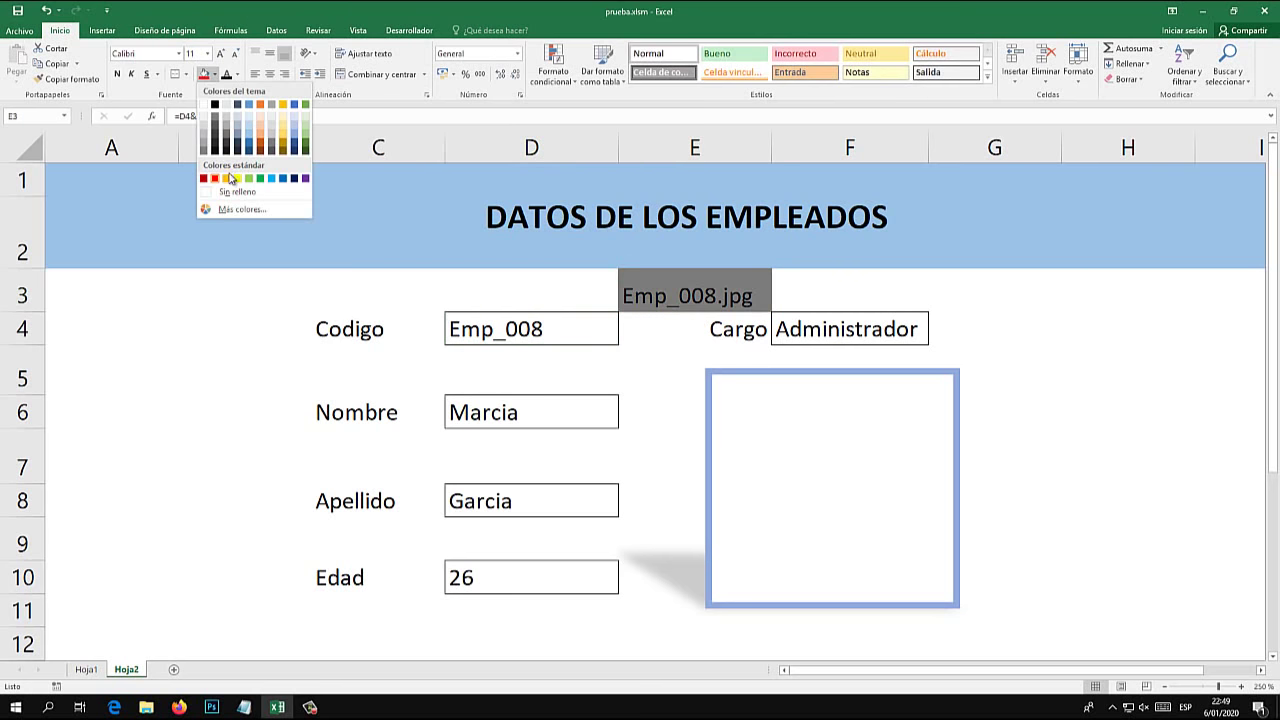
pyautogui.click(283, 130)
pyautogui.click(1064, 382)
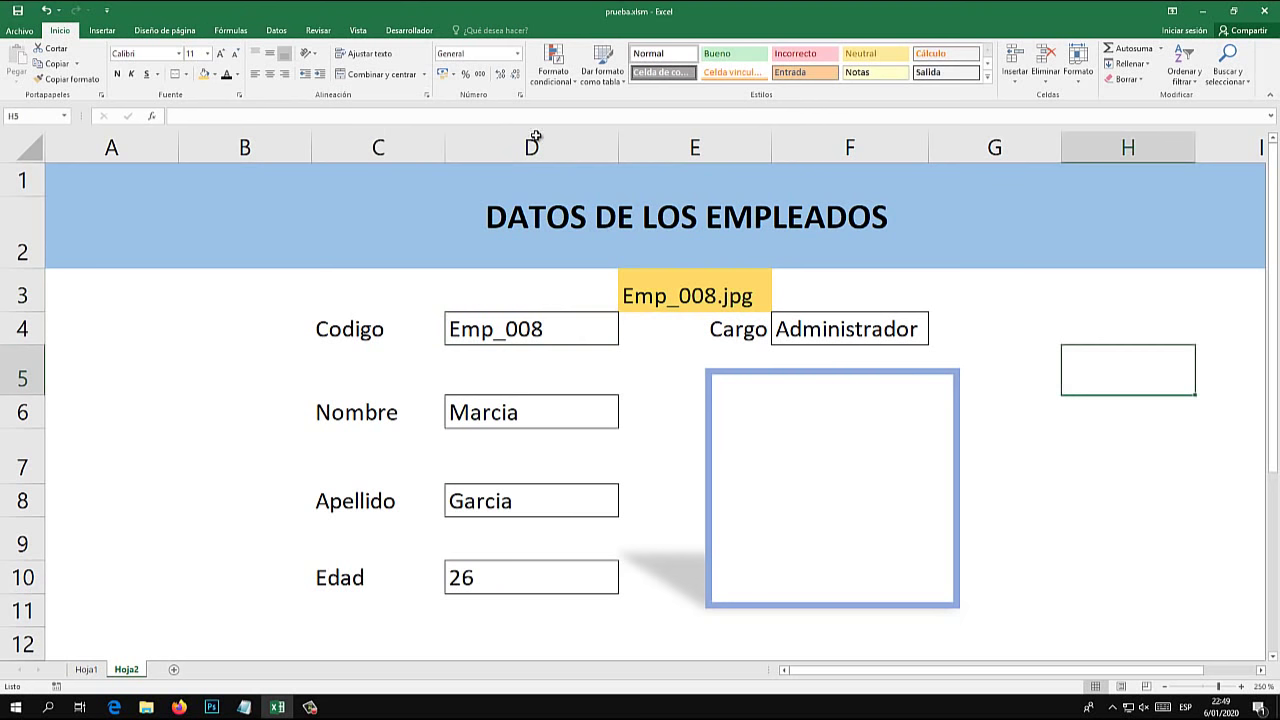
pyautogui.click(17, 11)
pyautogui.click(729, 303)
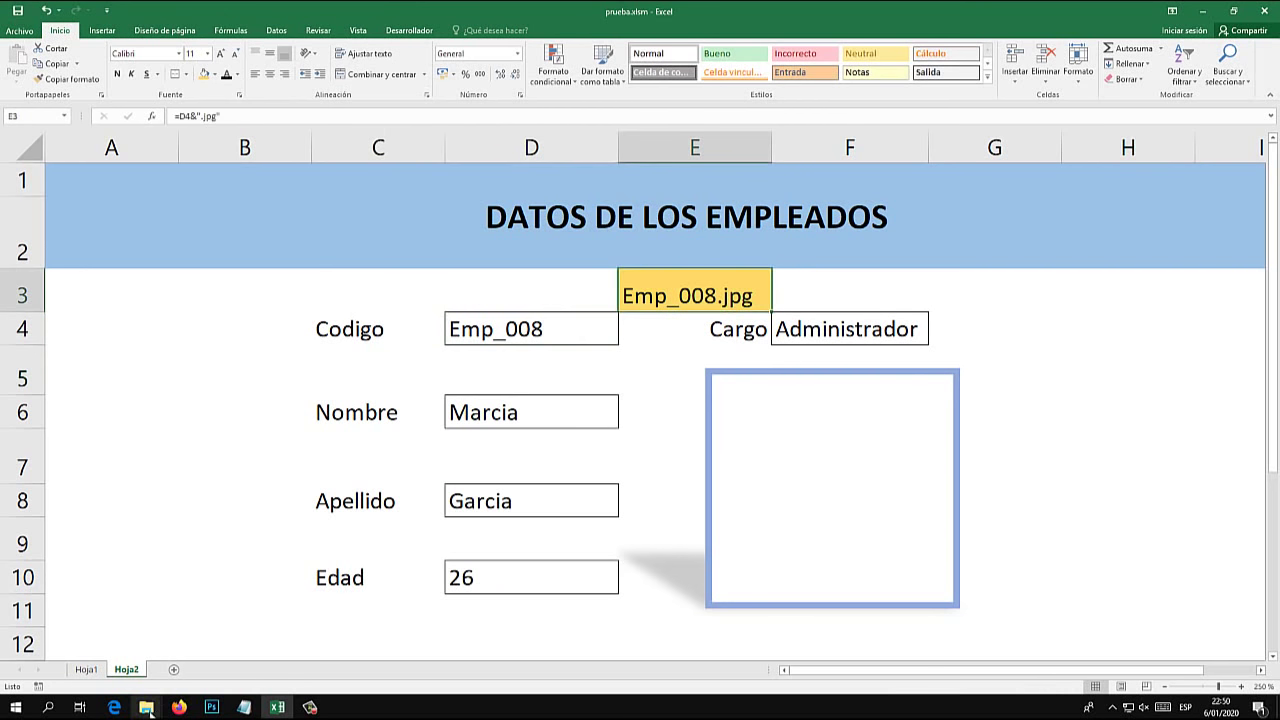
pyautogui.click(272, 630)
pyautogui.doubleClick(459, 300)
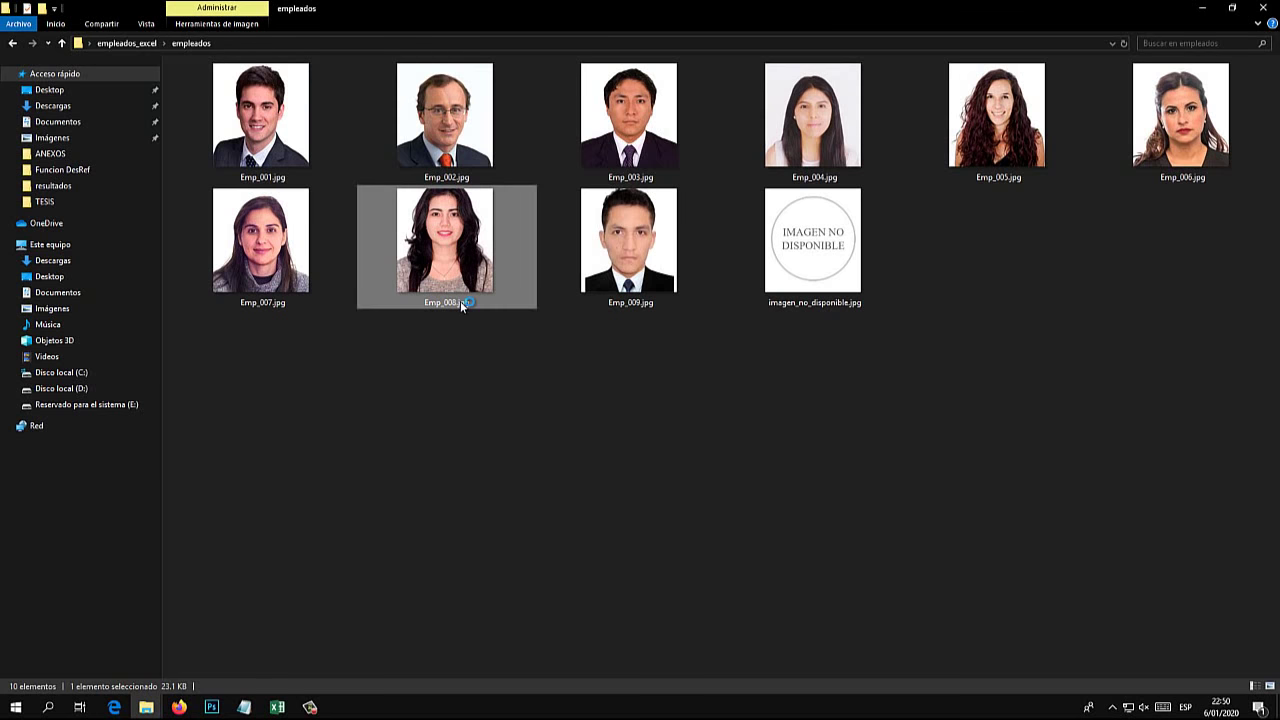
pyautogui.hotkey('alt', 'F4')
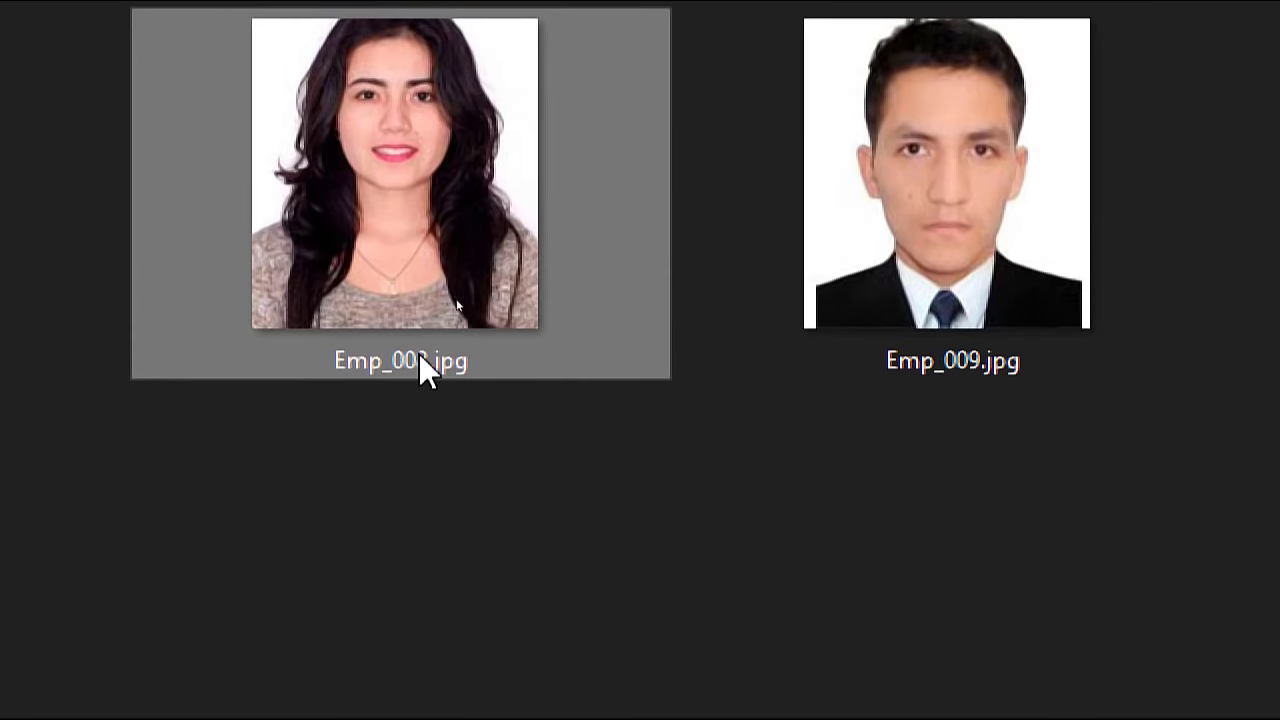
pyautogui.click(419, 354)
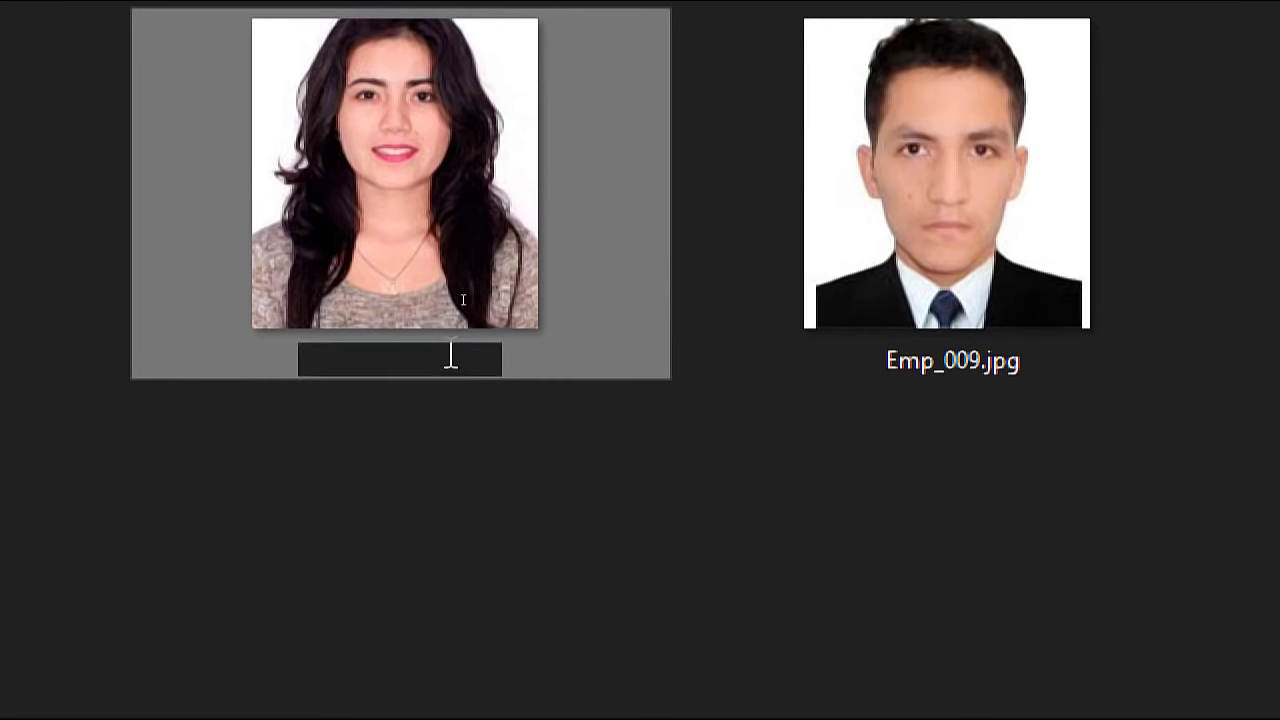
pyautogui.moveTo(470, 362); pyautogui.dragTo(405, 366)
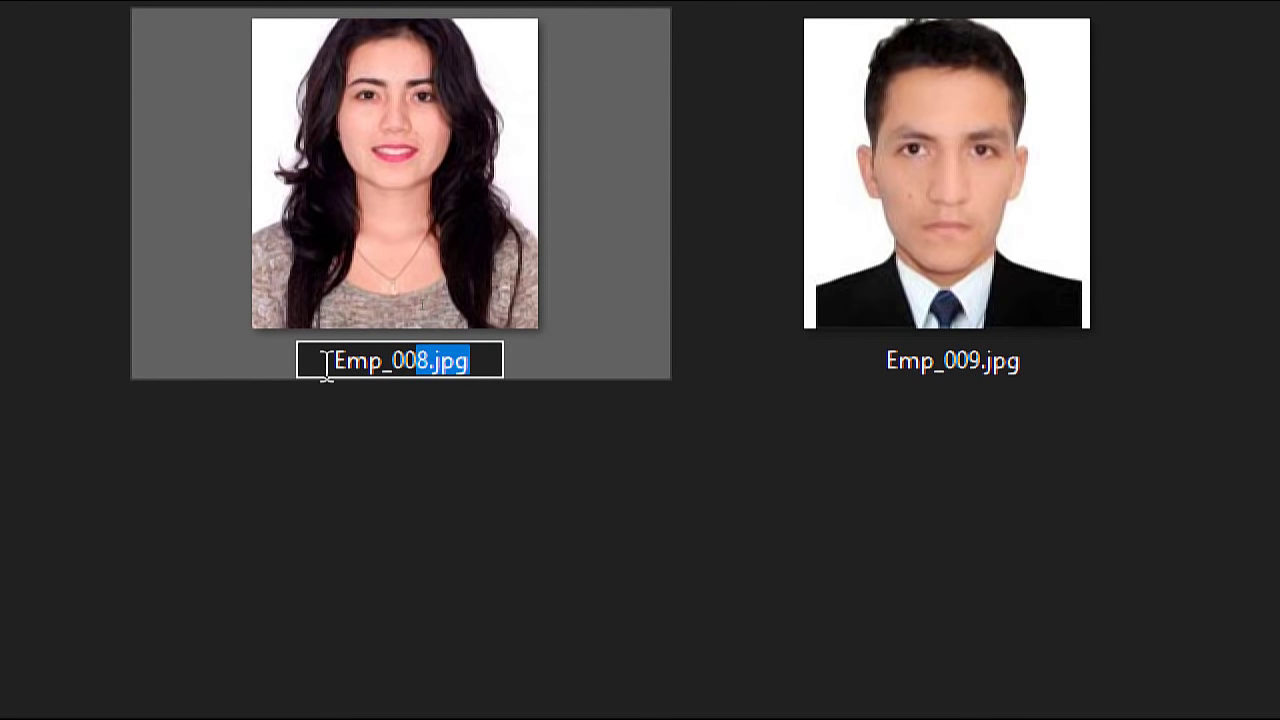
pyautogui.press('Escape')
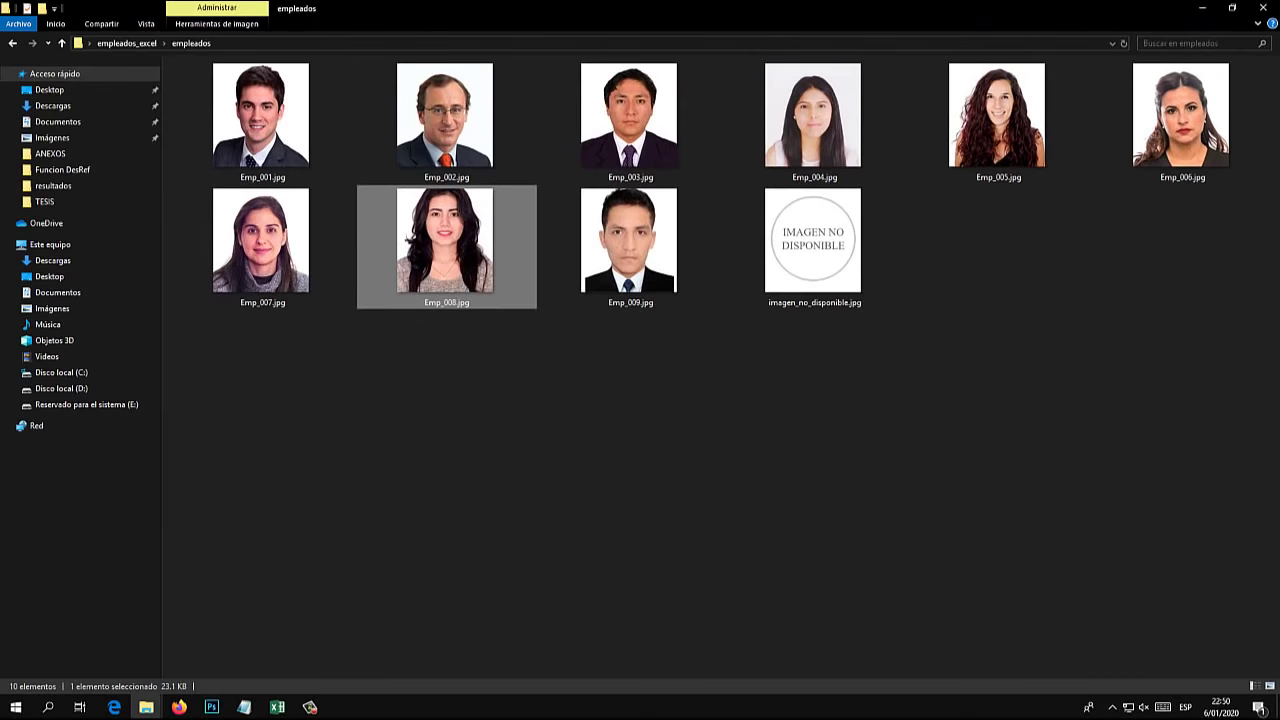
pyautogui.click(277, 707)
pyautogui.click(698, 345)
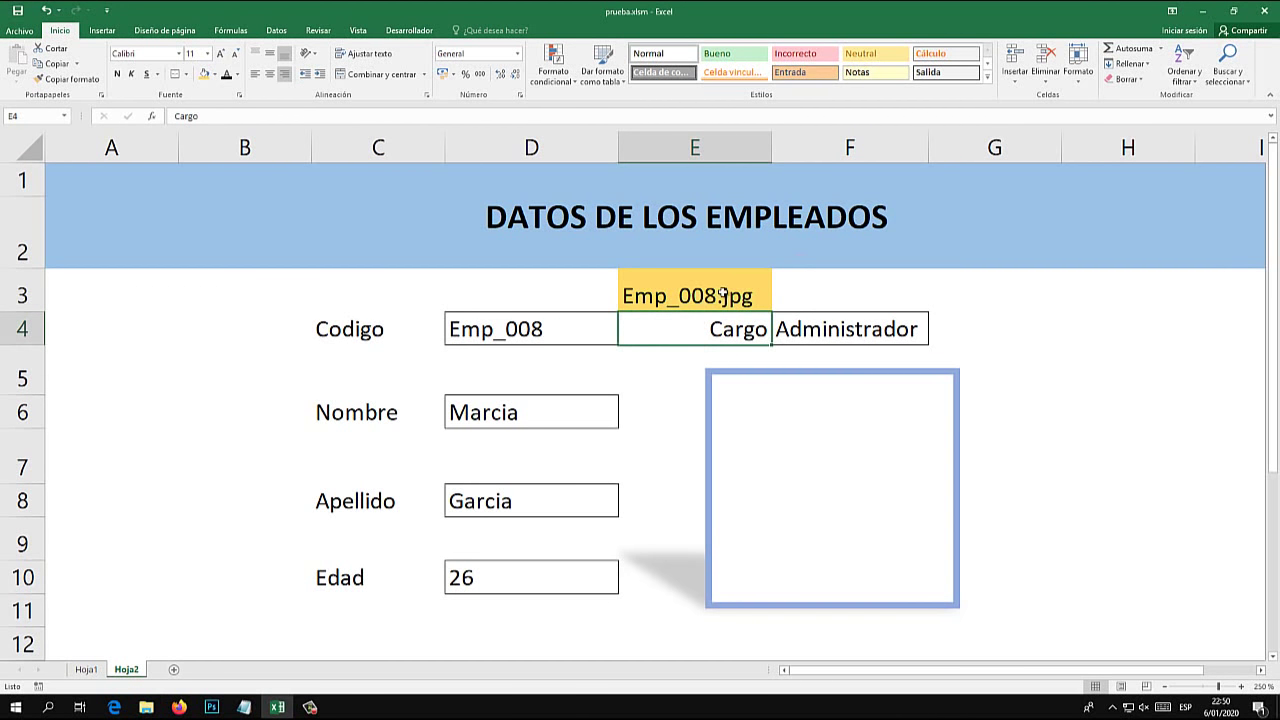
pyautogui.click(733, 294)
pyautogui.doubleClick(733, 294)
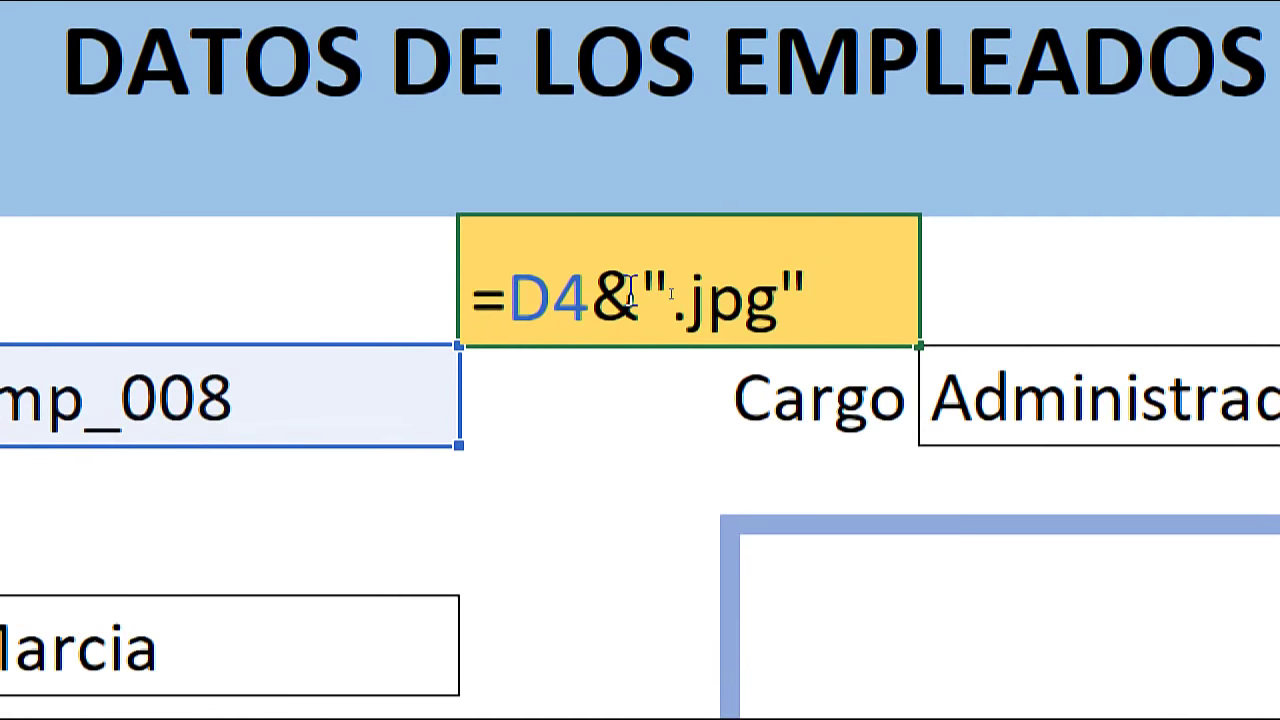
pyautogui.moveTo(674, 295); pyautogui.dragTo(641, 295)
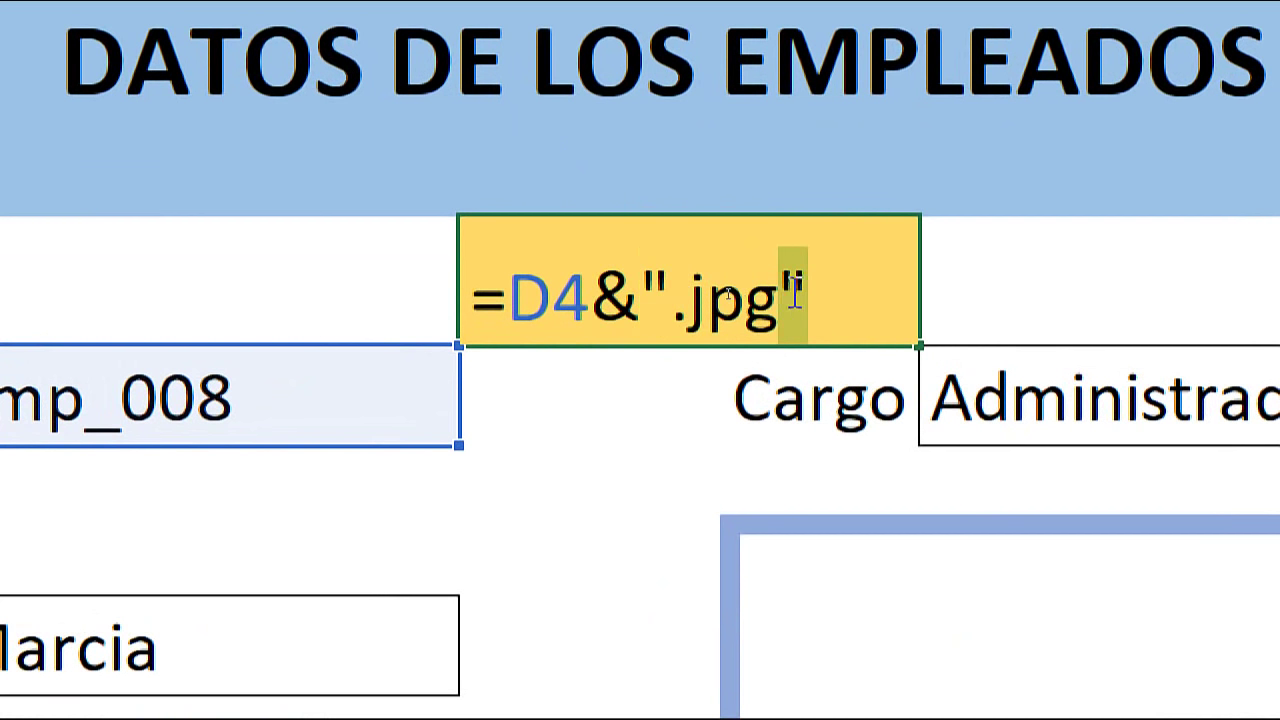
pyautogui.click(668, 305)
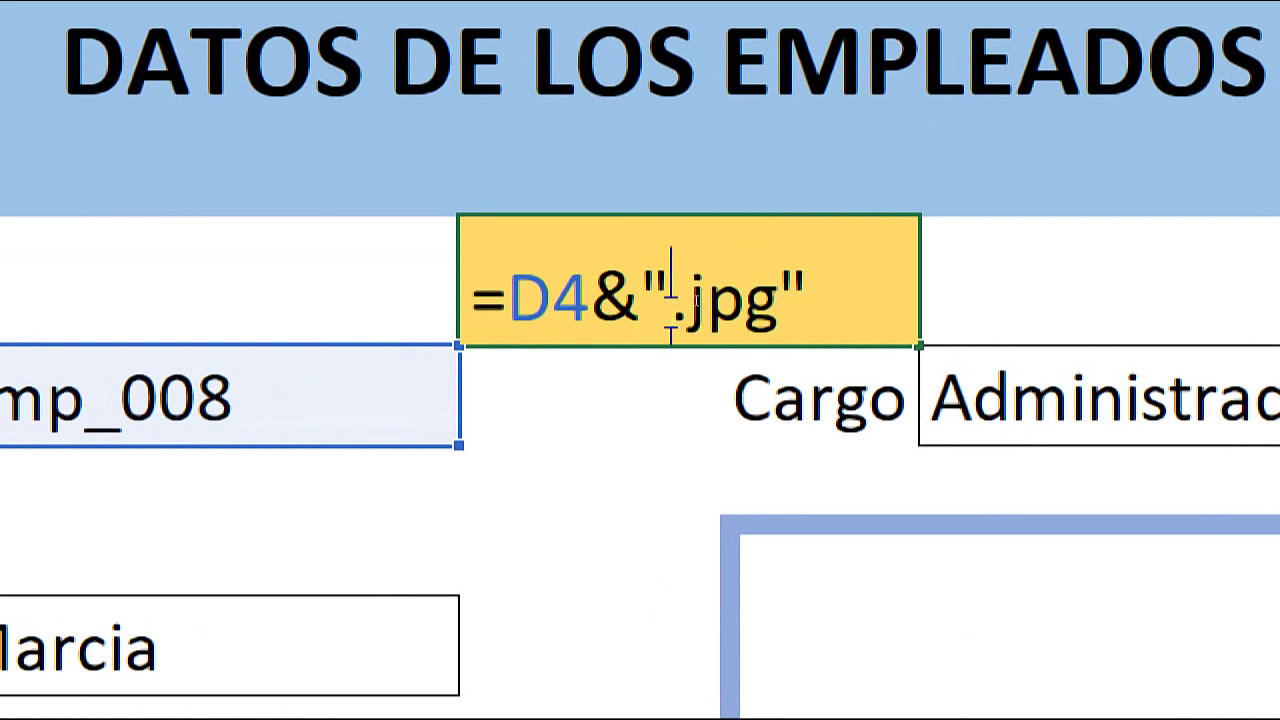
pyautogui.click(752, 305)
pyautogui.click(814, 300)
pyautogui.press('Return')
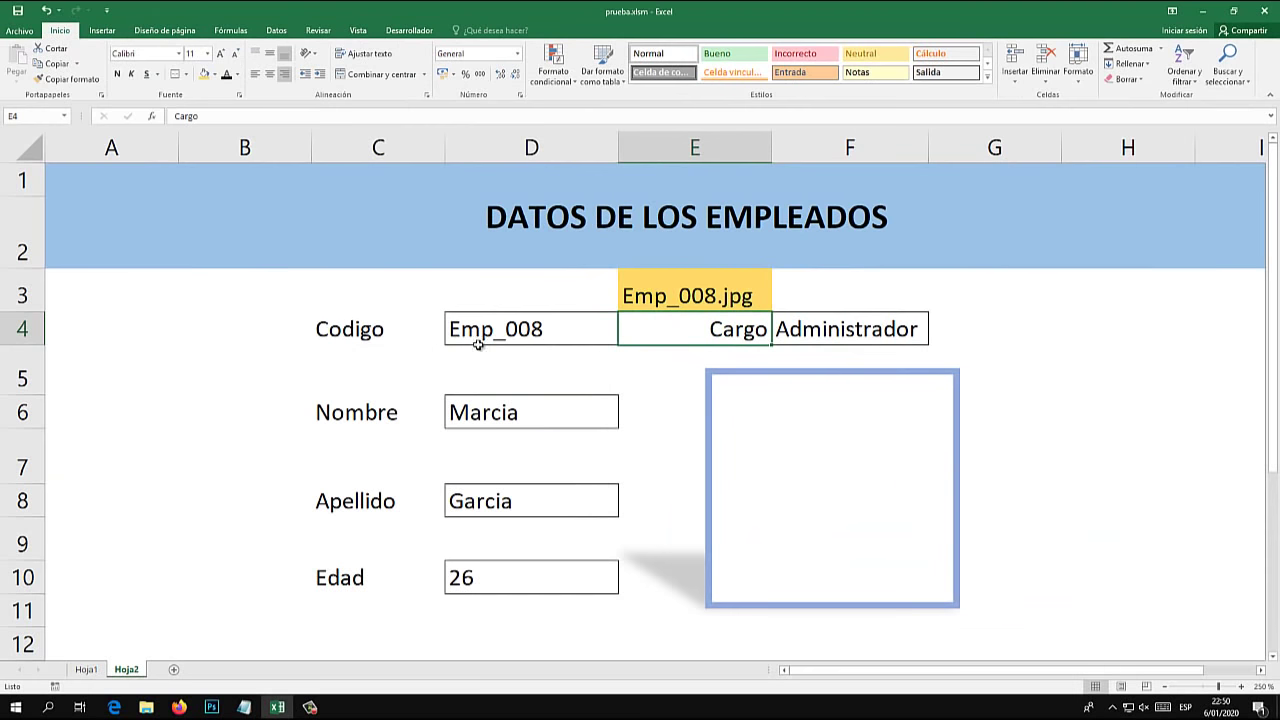
pyautogui.click(499, 321)
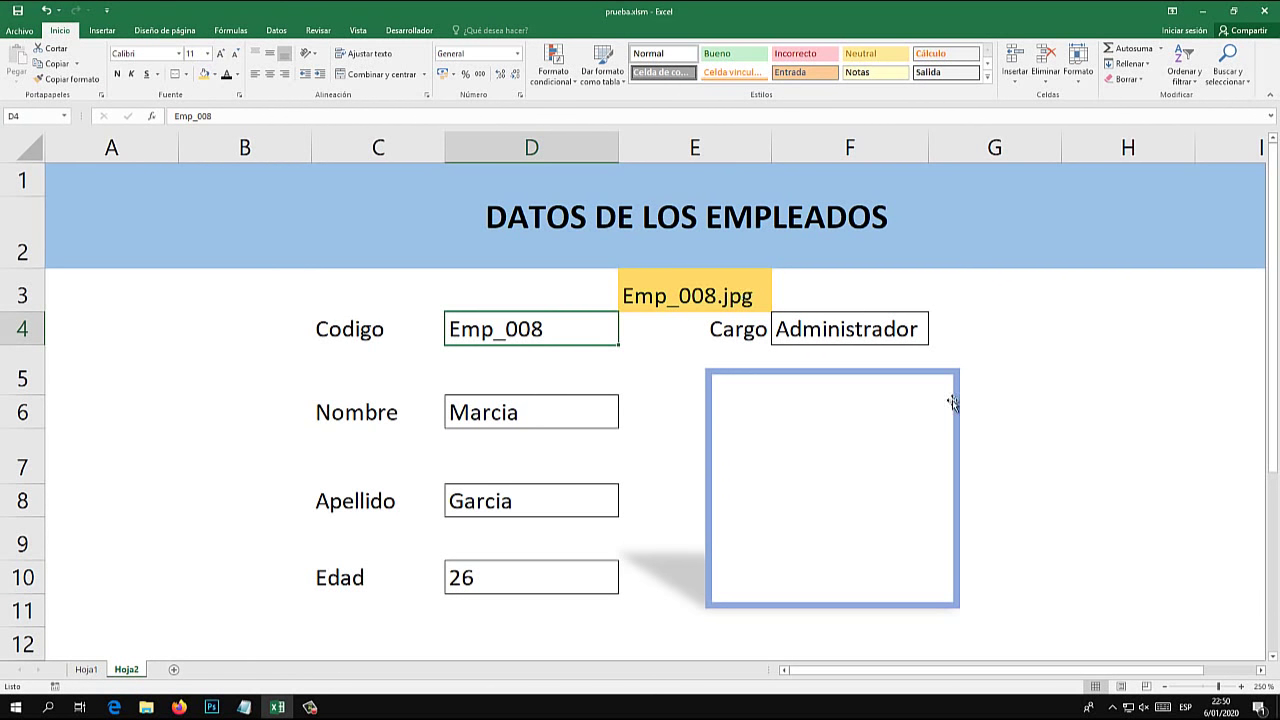
pyautogui.click(146, 707)
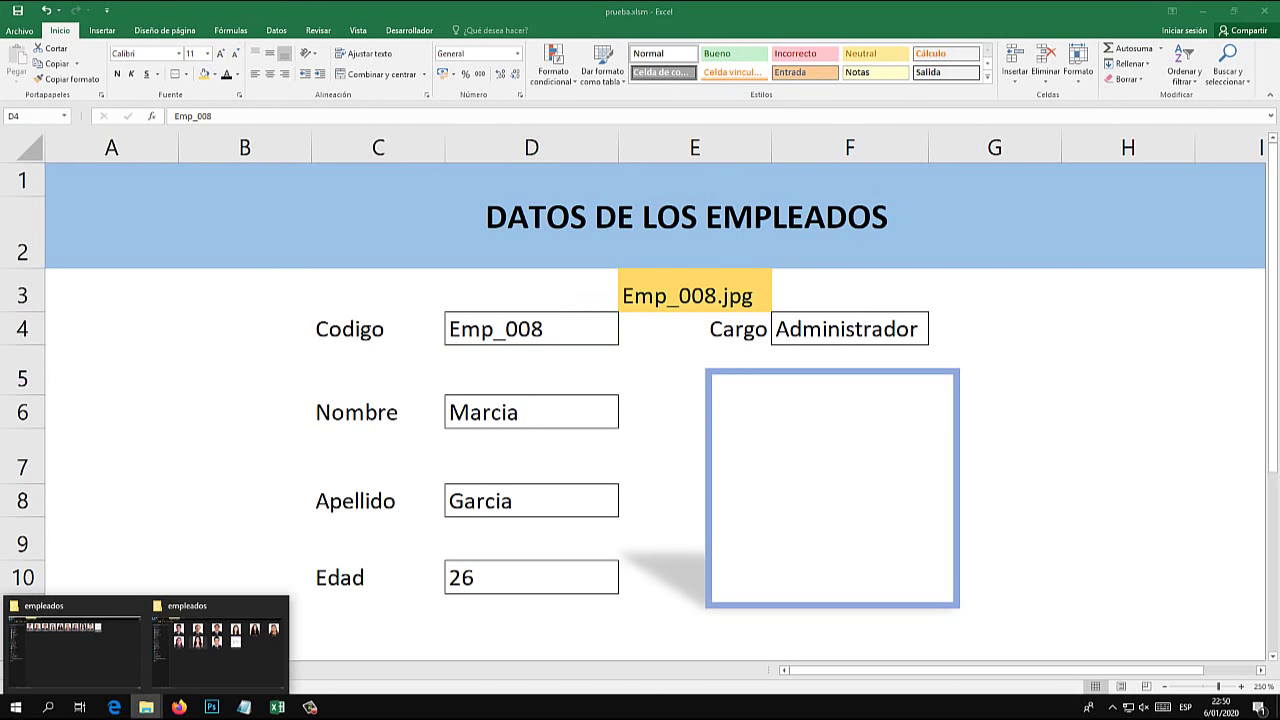
pyautogui.click(213, 644)
pyautogui.rightClick(580, 382)
pyautogui.press('Escape')
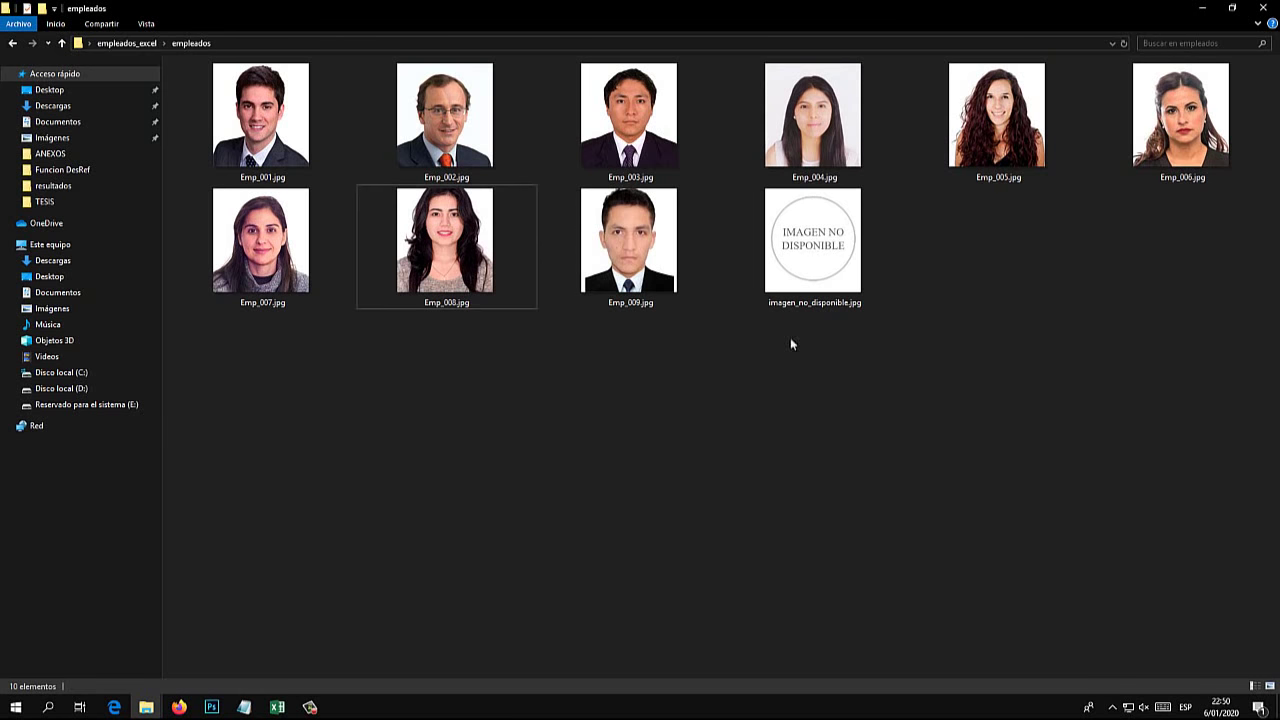
pyautogui.click(299, 131)
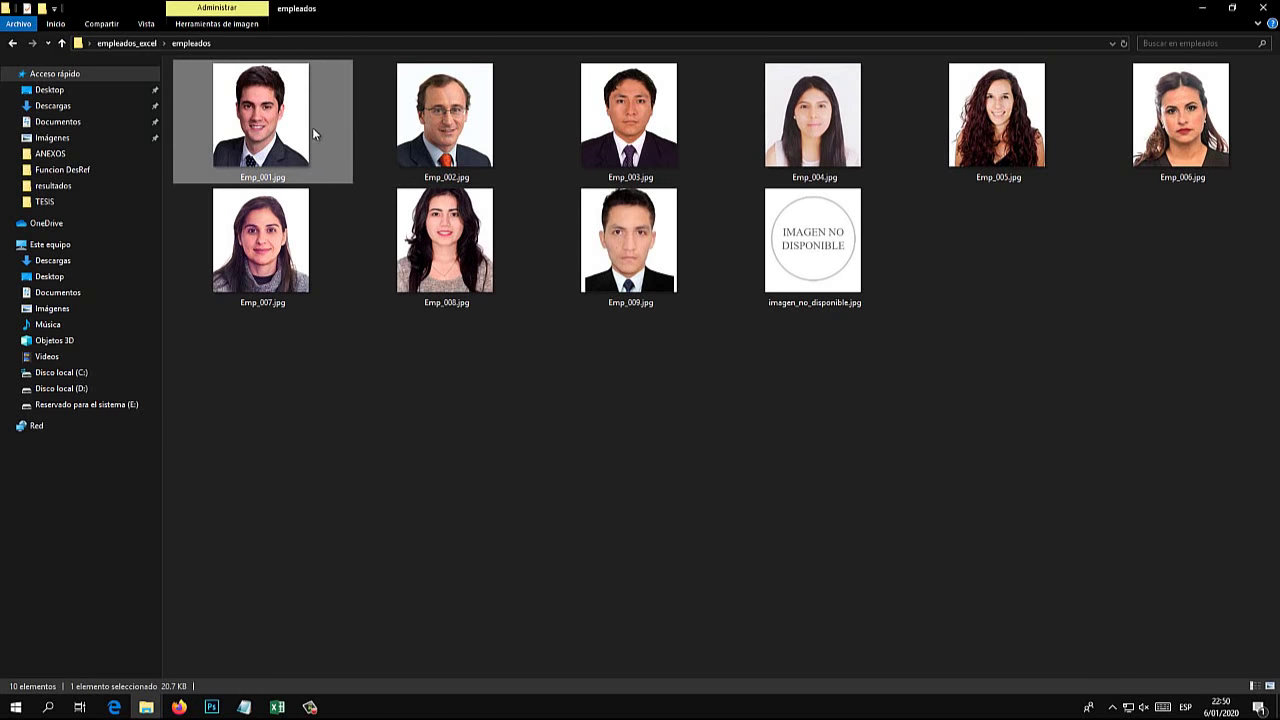
pyautogui.click(500, 95)
pyautogui.click(595, 92)
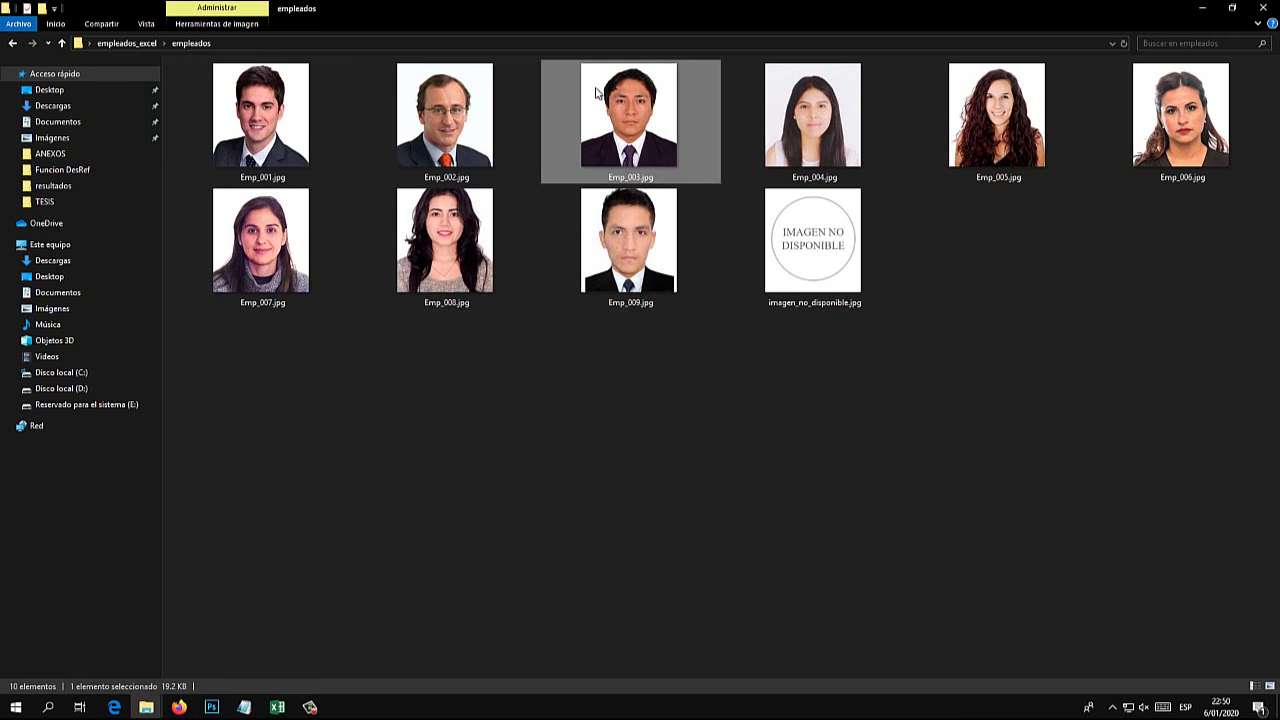
pyautogui.click(805, 108)
pyautogui.click(1010, 130)
pyautogui.click(1150, 116)
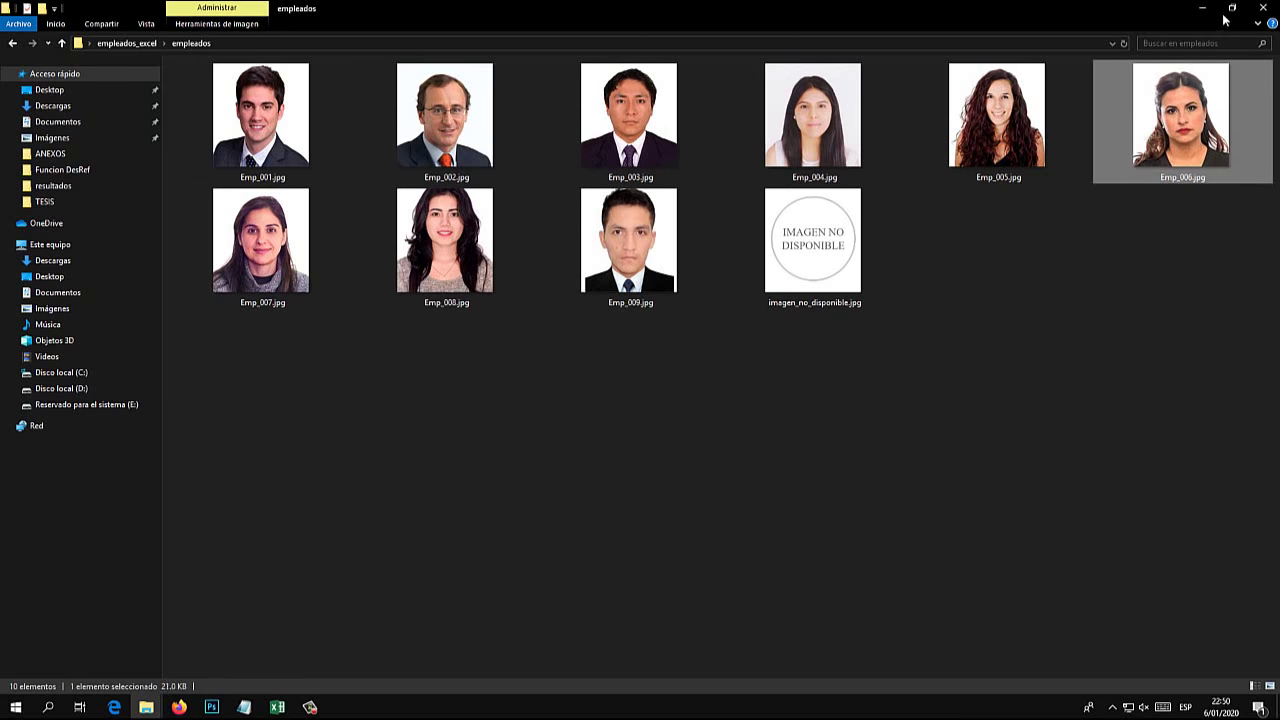
pyautogui.click(1202, 10)
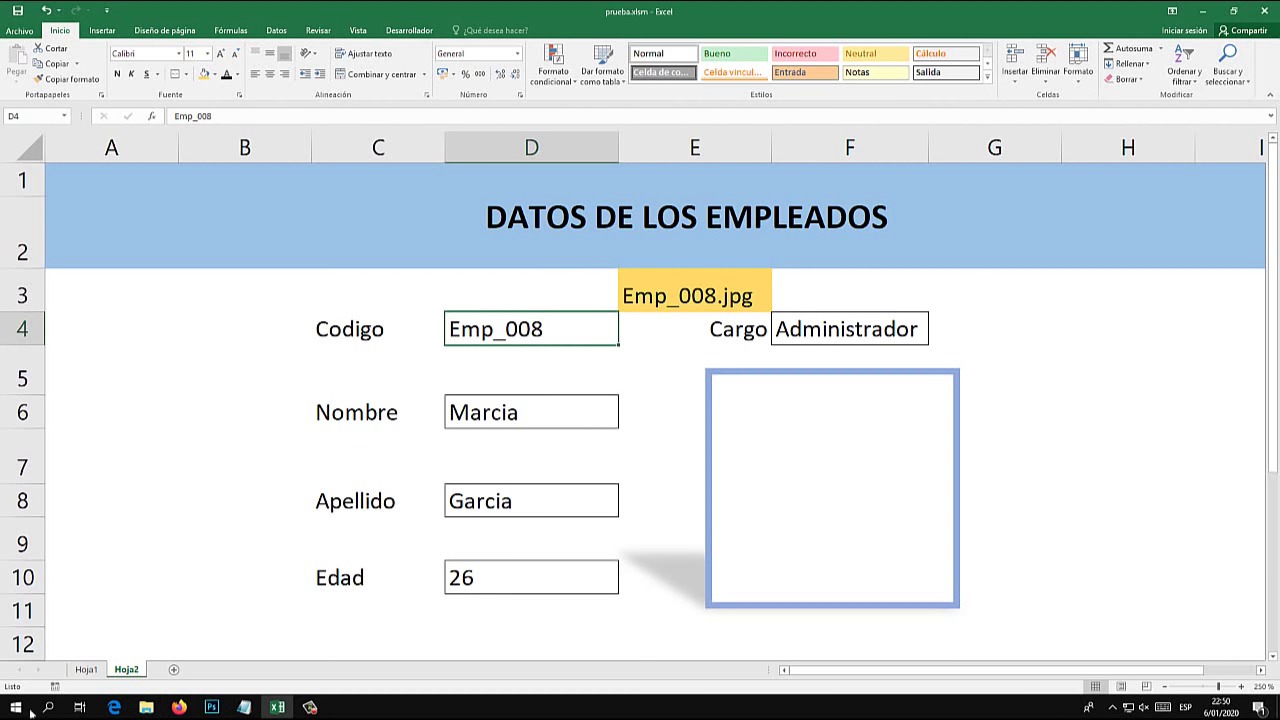
pyautogui.click(278, 704)
pyautogui.click(280, 706)
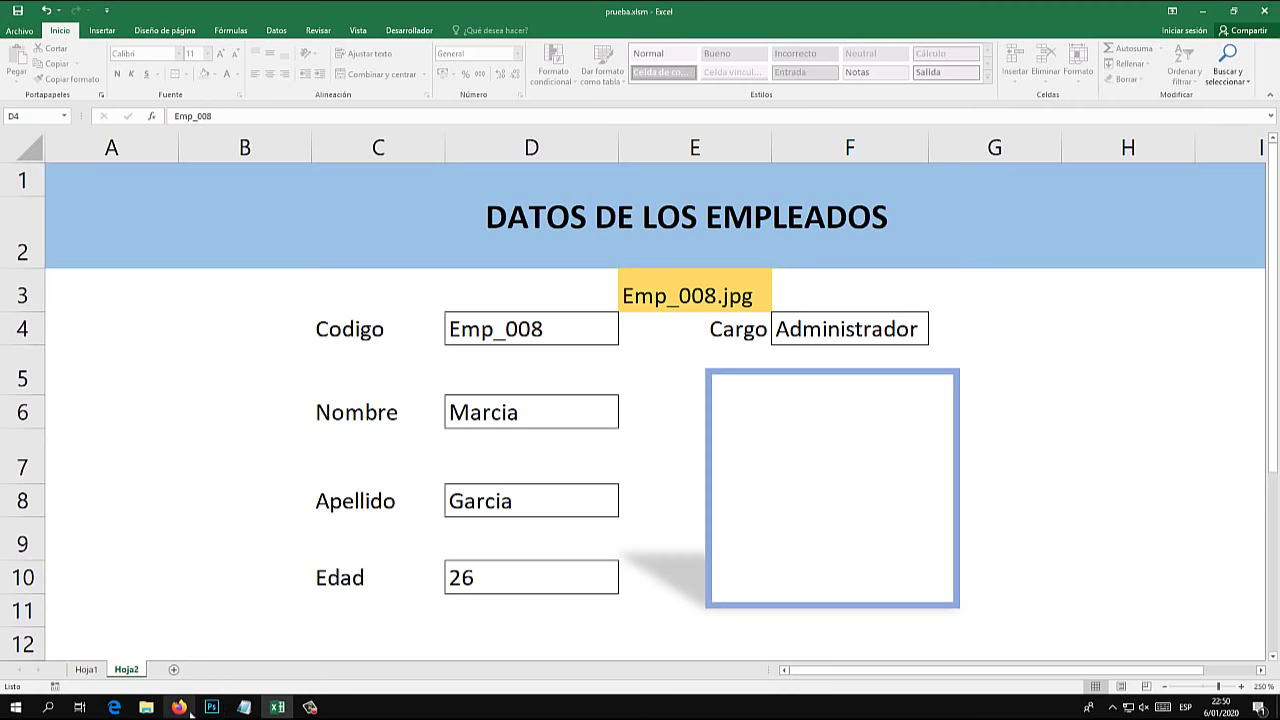
pyautogui.click(200, 630)
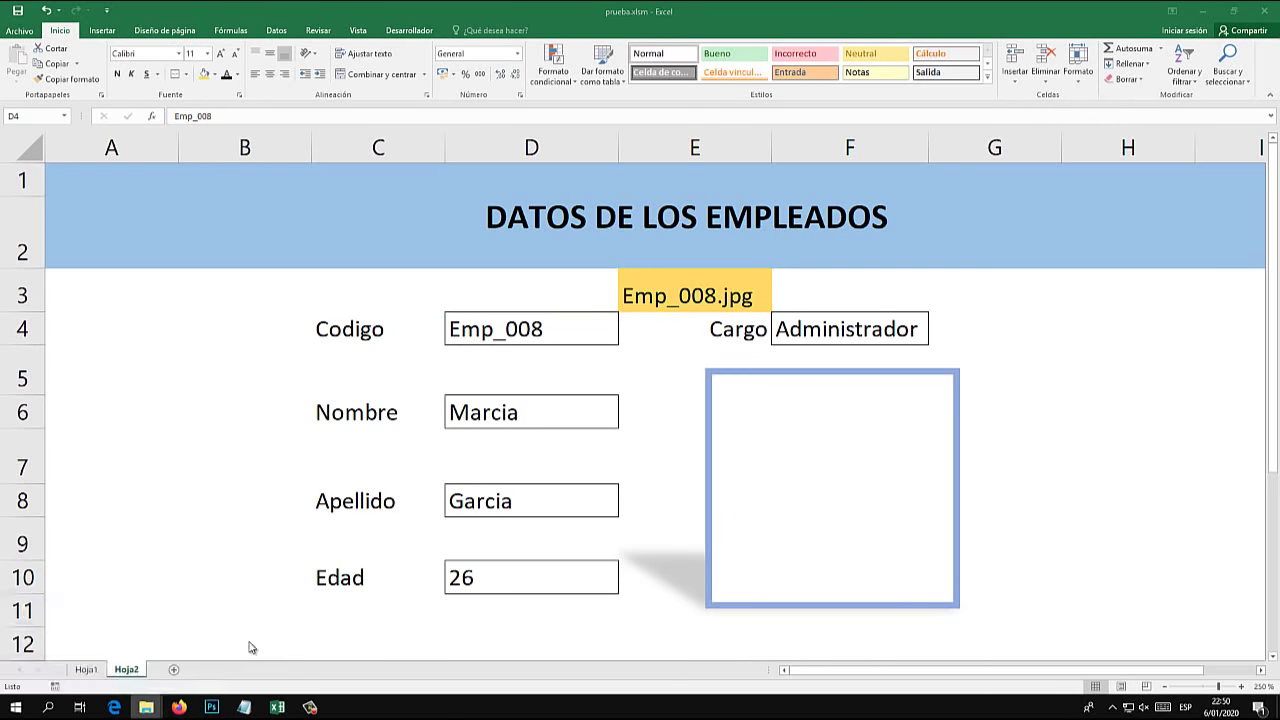
pyautogui.click(276, 169)
pyautogui.click(296, 214)
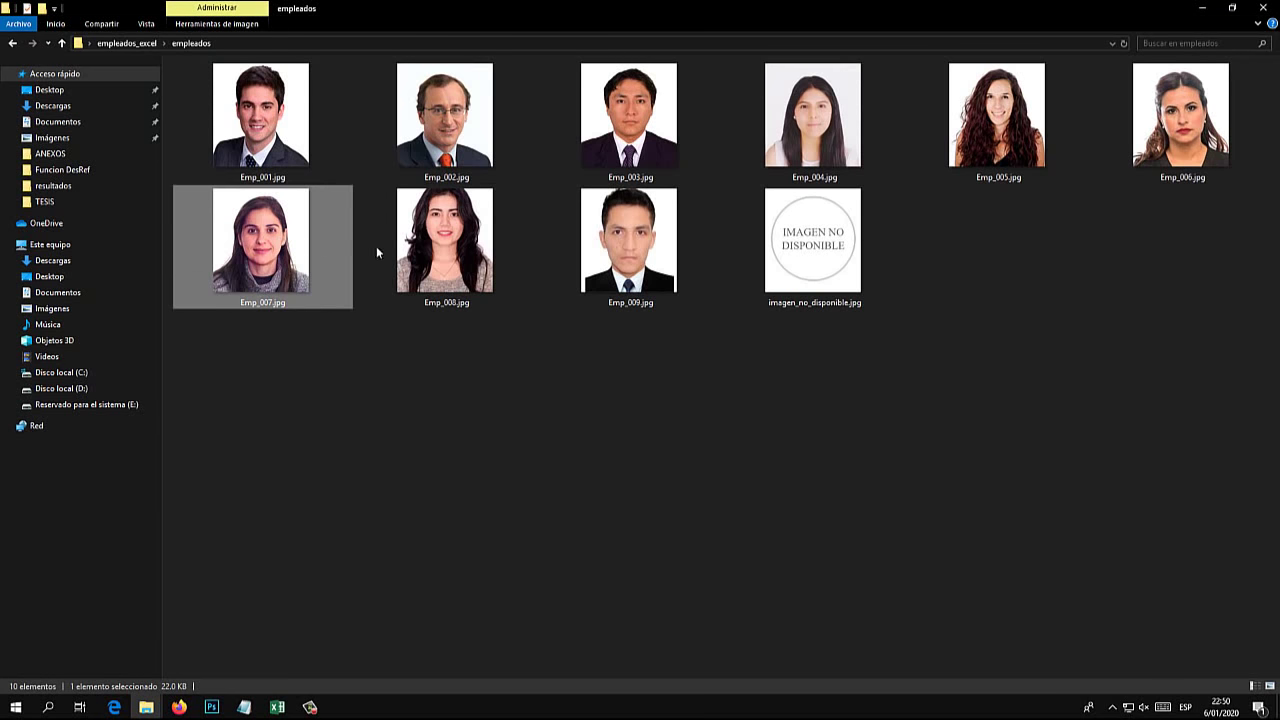
pyautogui.click(378, 248)
pyautogui.click(445, 172)
pyautogui.click(630, 140)
pyautogui.click(796, 125)
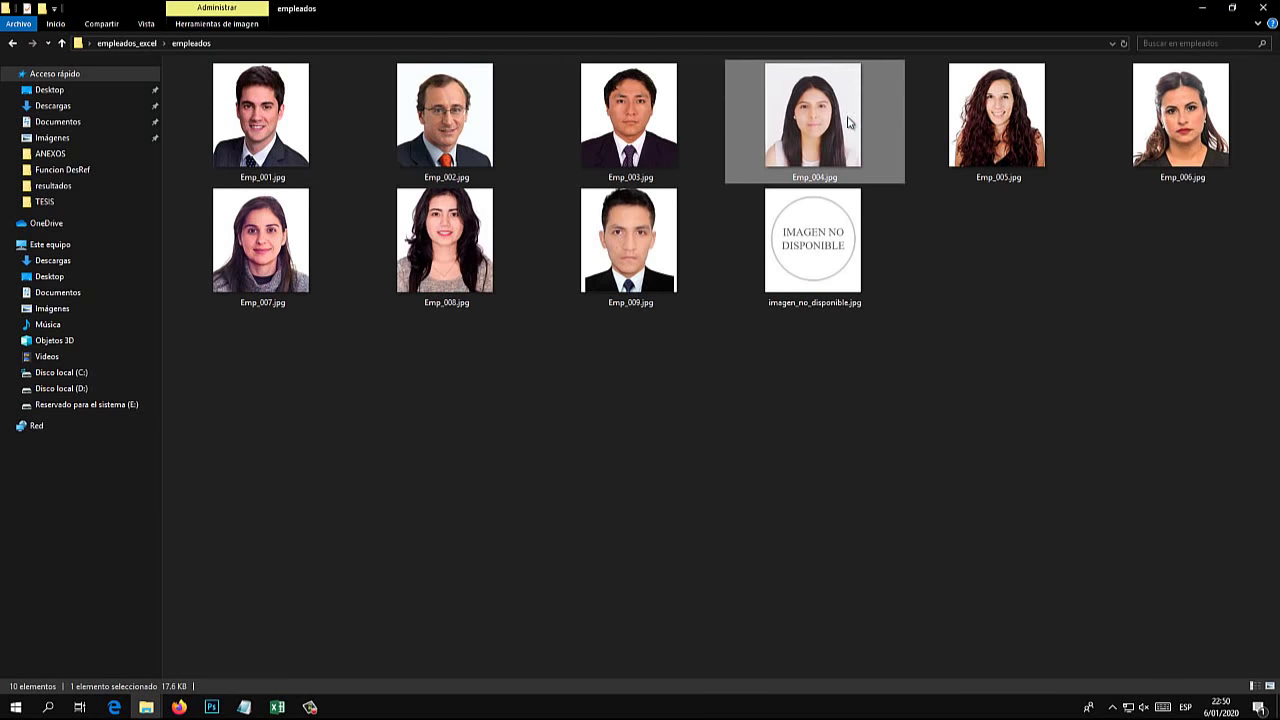
pyautogui.click(1000, 125)
pyautogui.click(1180, 125)
pyautogui.click(550, 287)
pyautogui.click(470, 265)
pyautogui.click(215, 235)
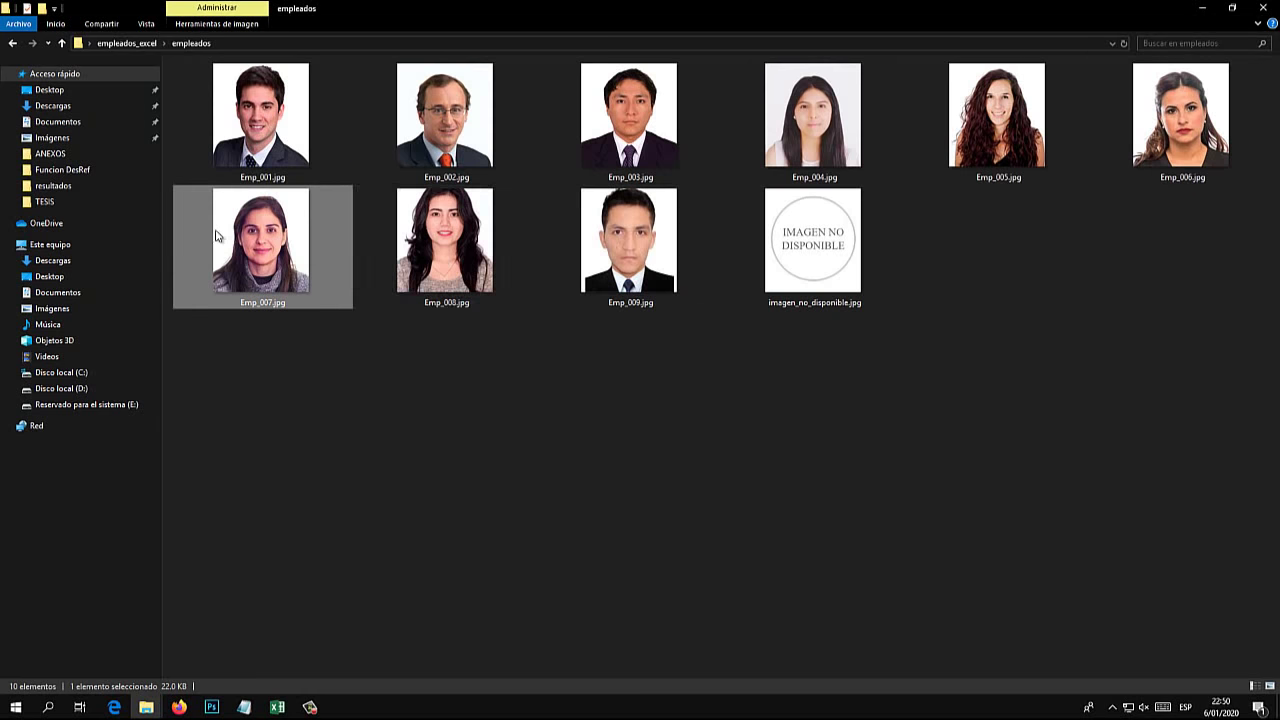
pyautogui.click(1202, 8)
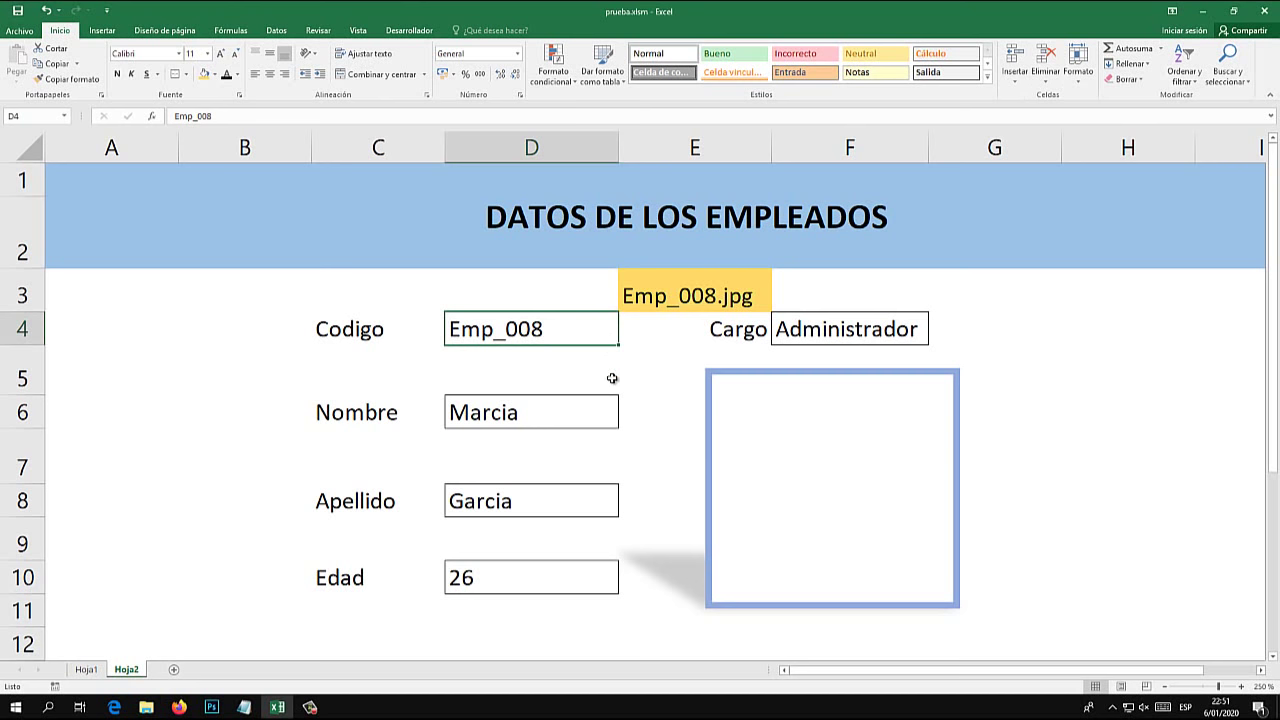
# - Rename the Hoja2 sheet tab to 'descripcion'
pyautogui.rightClick(138, 672)
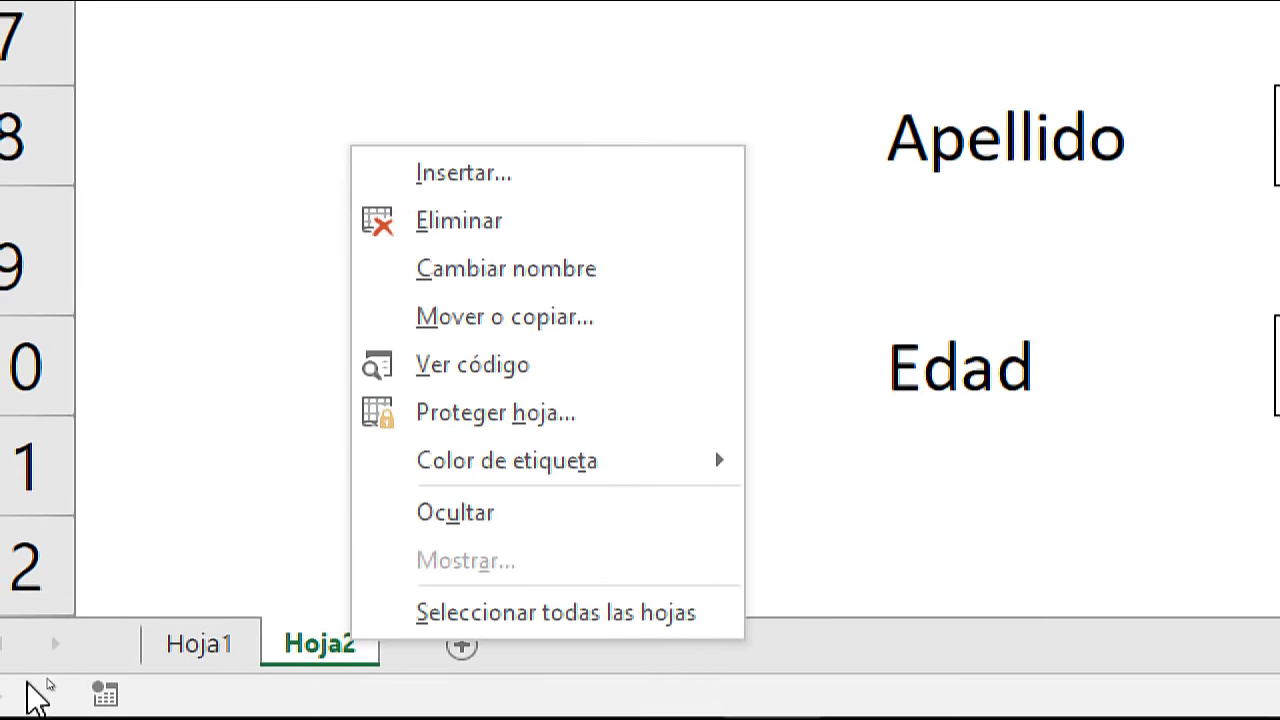
pyautogui.click(123, 670)
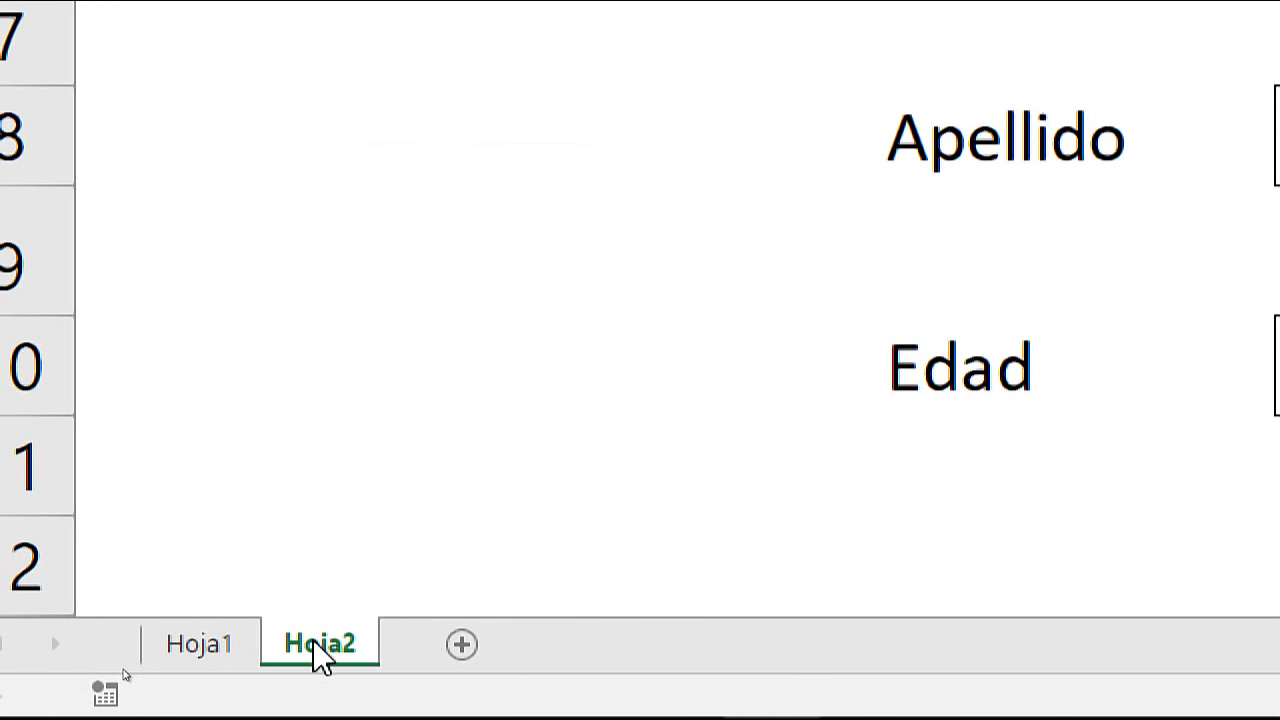
pyautogui.doubleClick(340, 662)
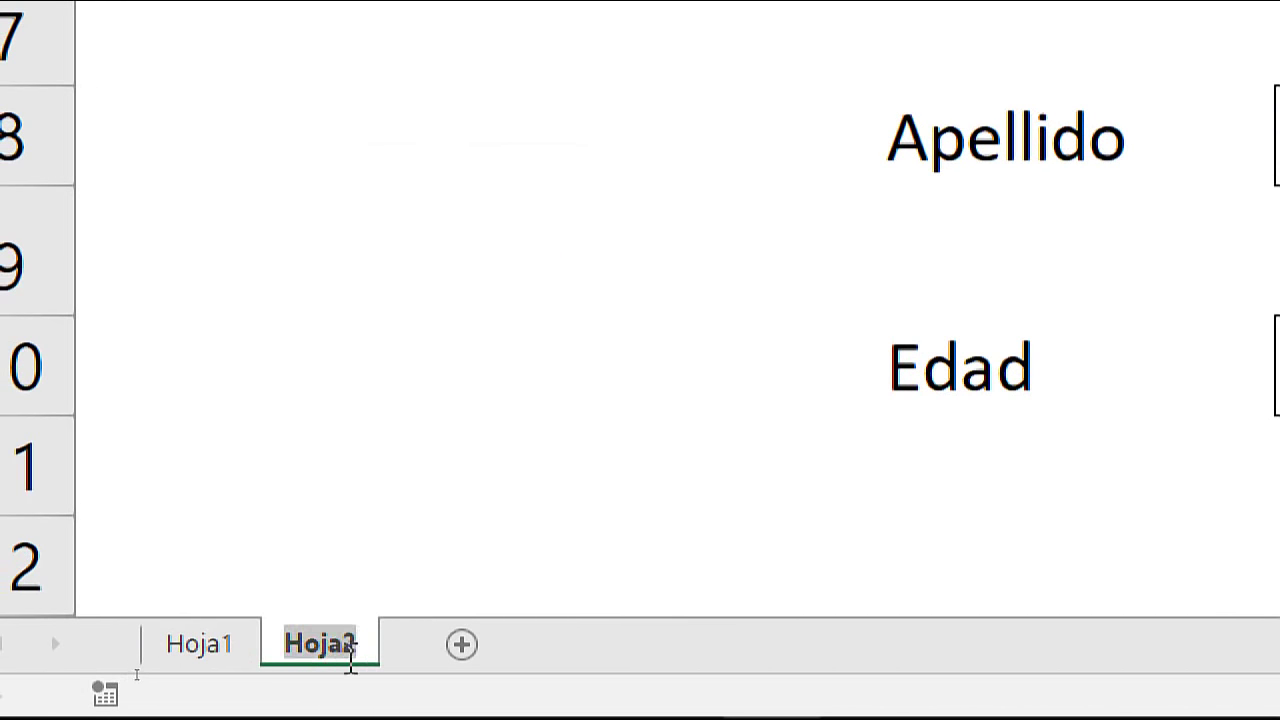
pyautogui.write('descripc')
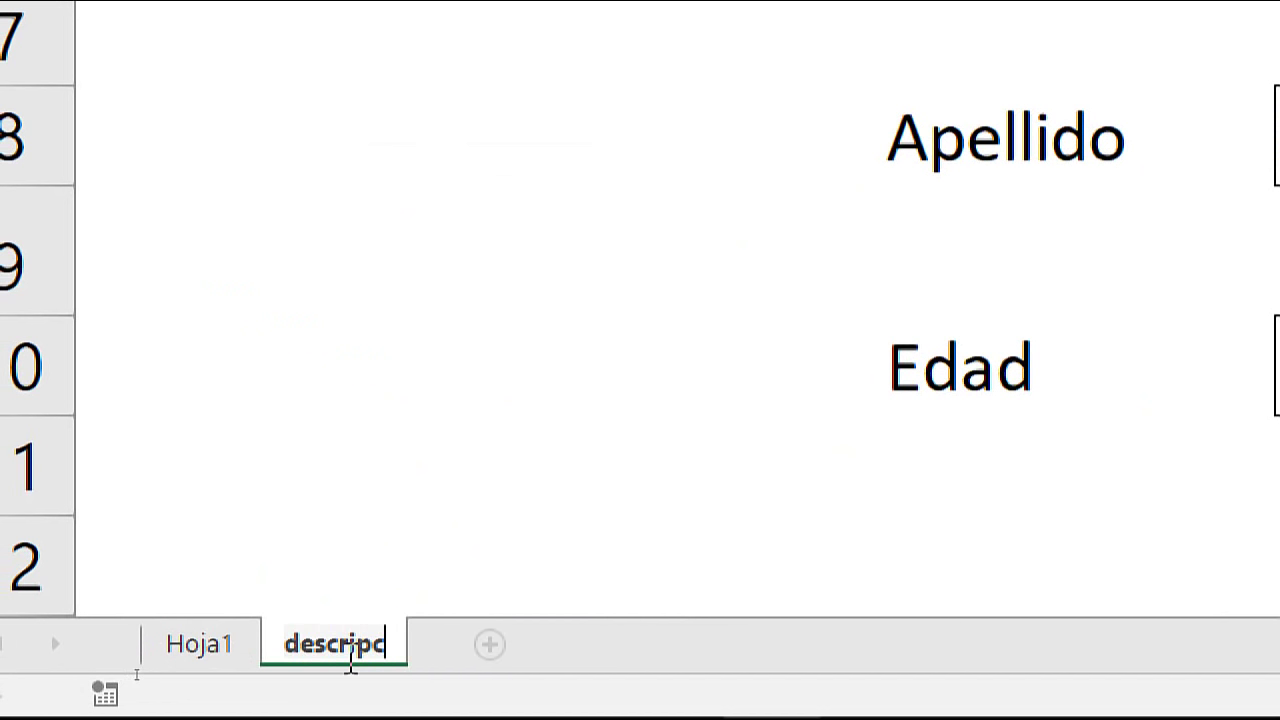
pyautogui.write('ion')
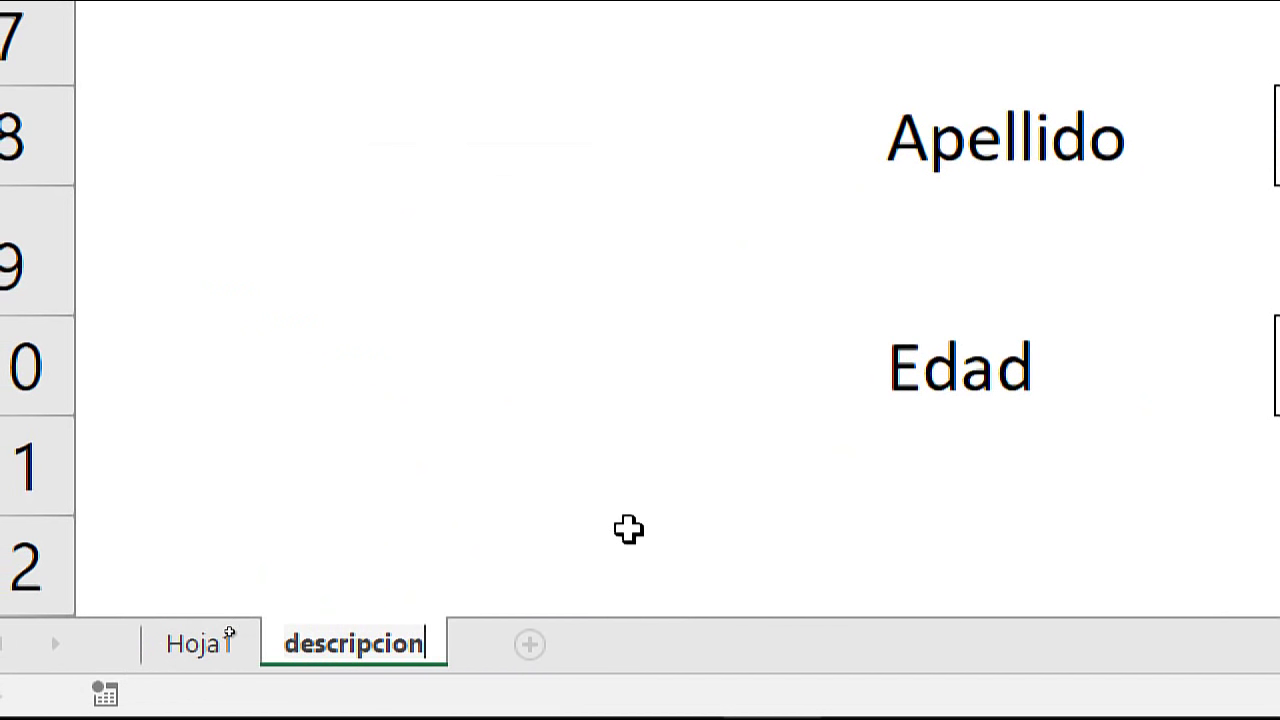
pyautogui.press('Return')
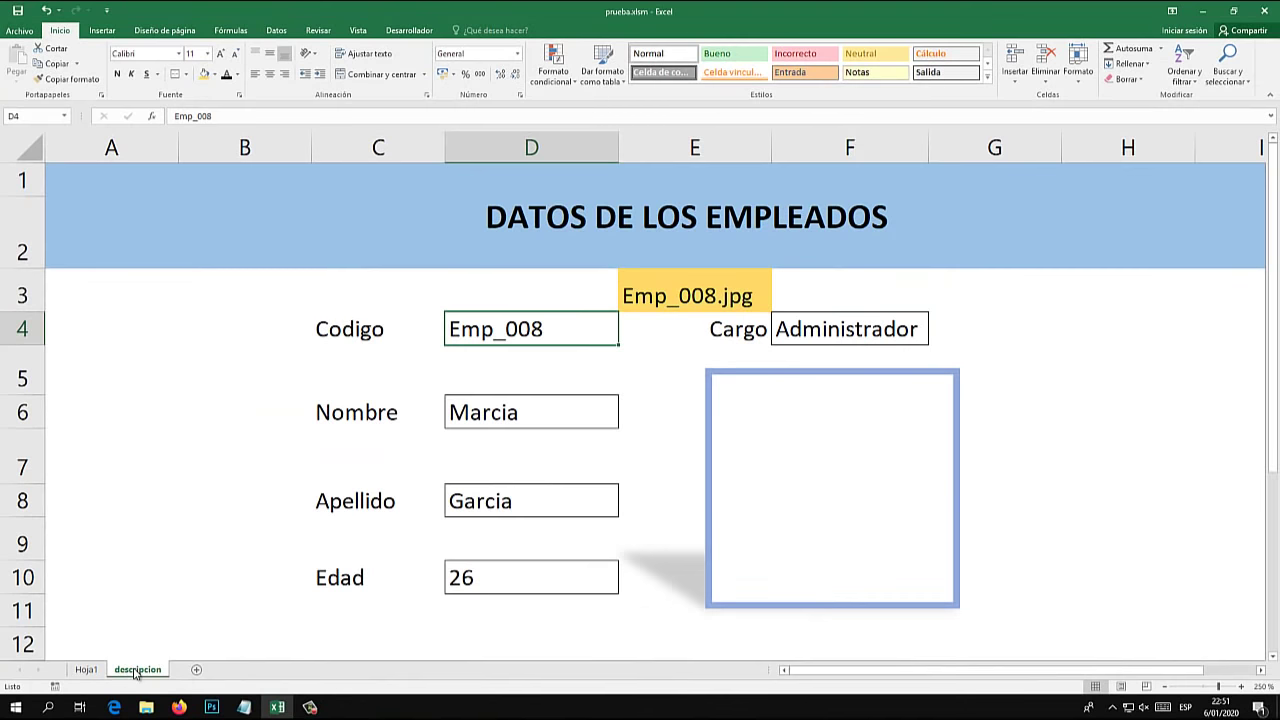
# - Open the descripcion sheet's code via Ver código and add a Worksheet_Change procedure
pyautogui.rightClick(135, 672)
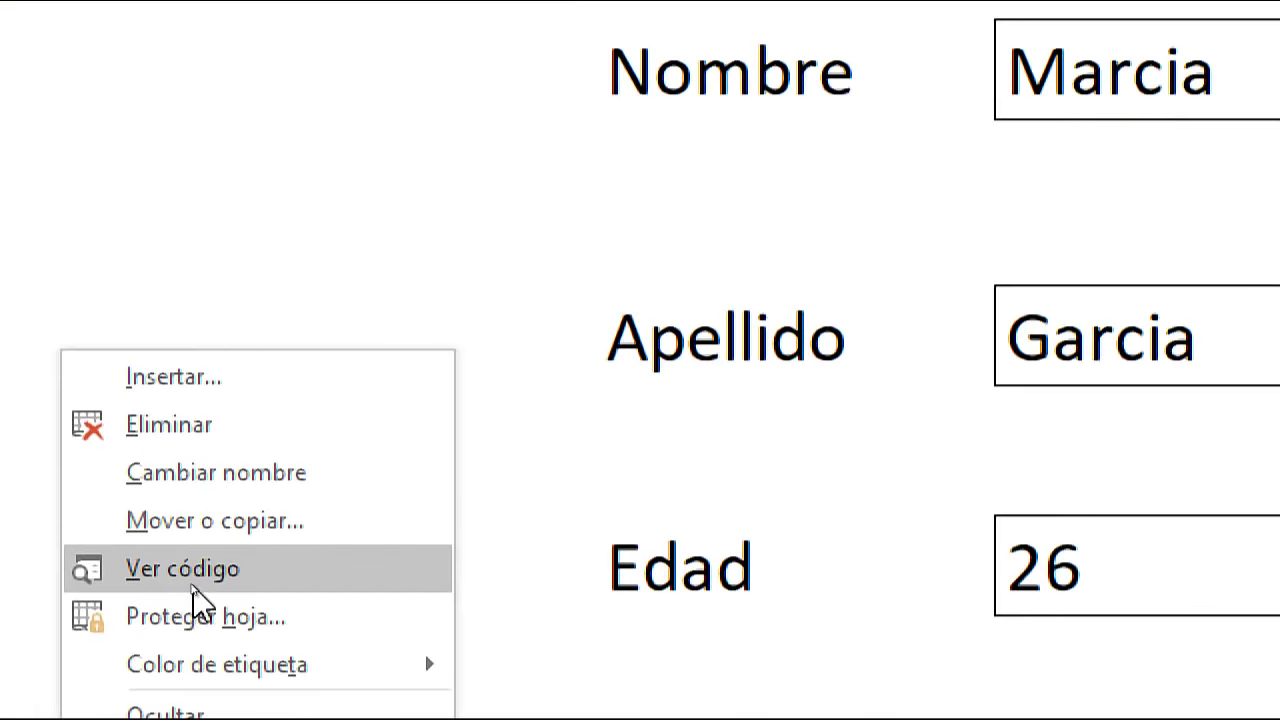
pyautogui.click(216, 578)
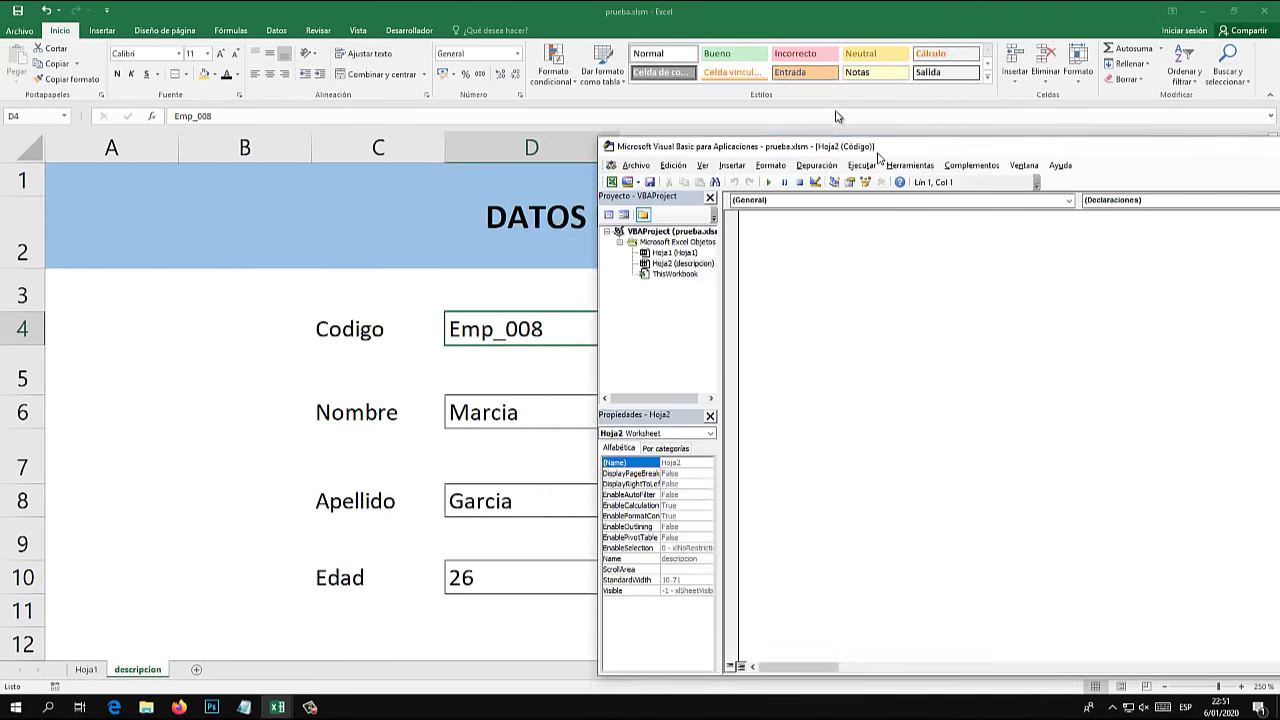
pyautogui.moveTo(879, 147); pyautogui.dragTo(525, 98)
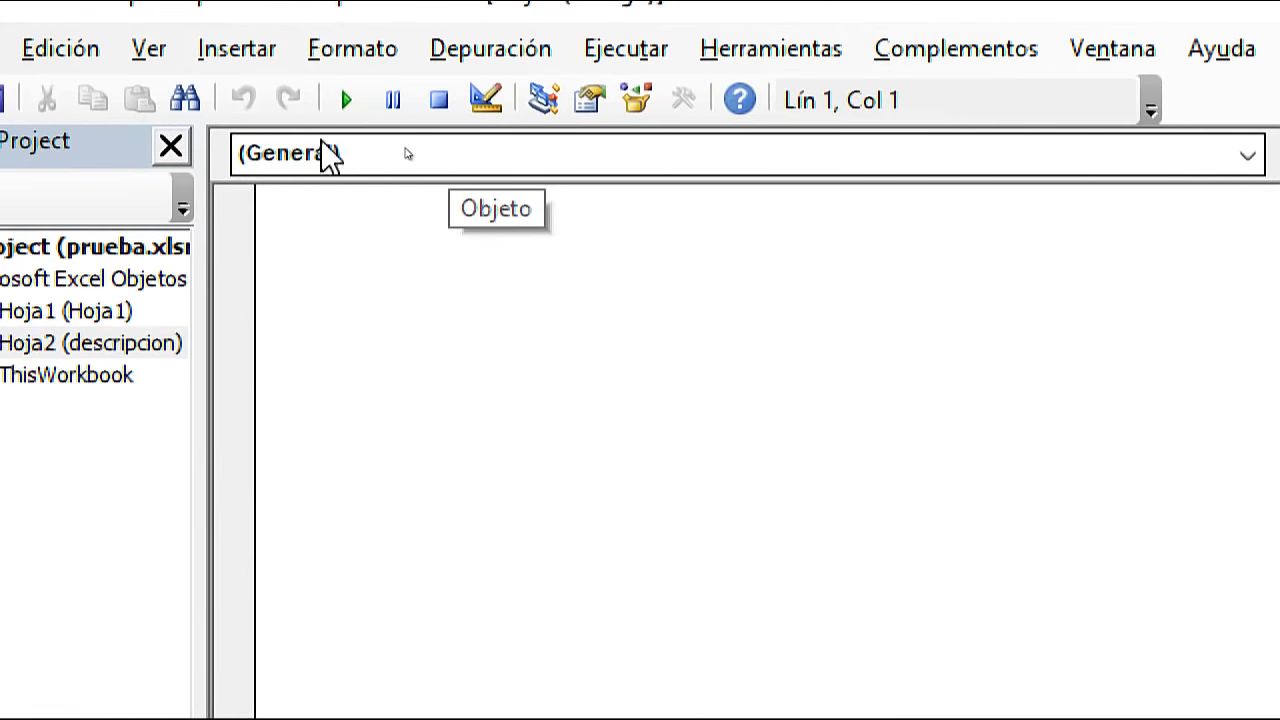
pyautogui.click(325, 158)
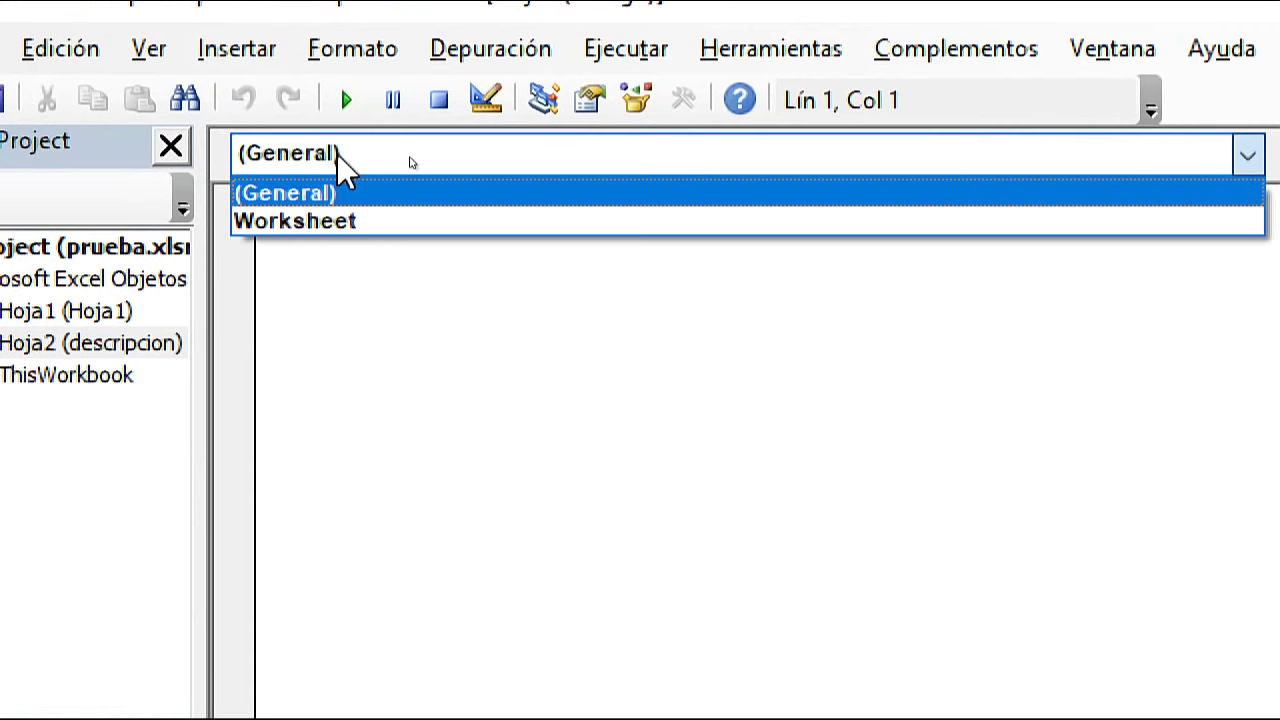
pyautogui.click(383, 222)
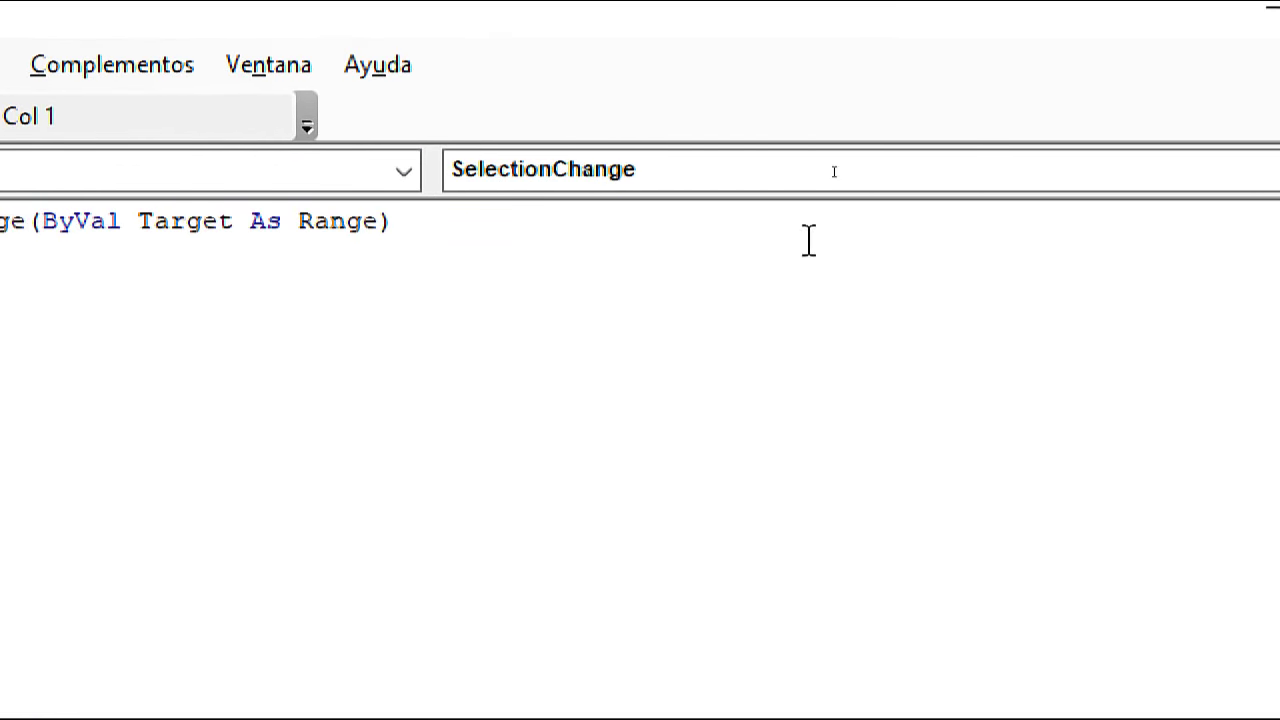
pyautogui.click(562, 178)
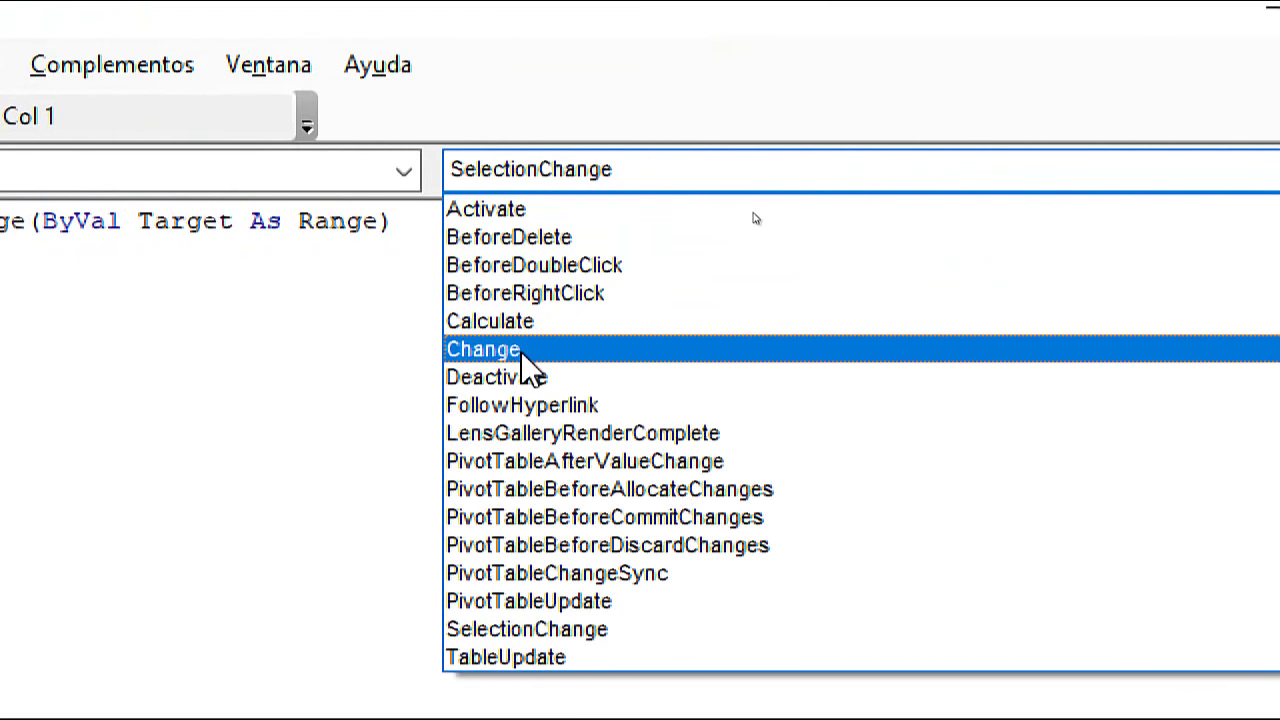
pyautogui.click(515, 351)
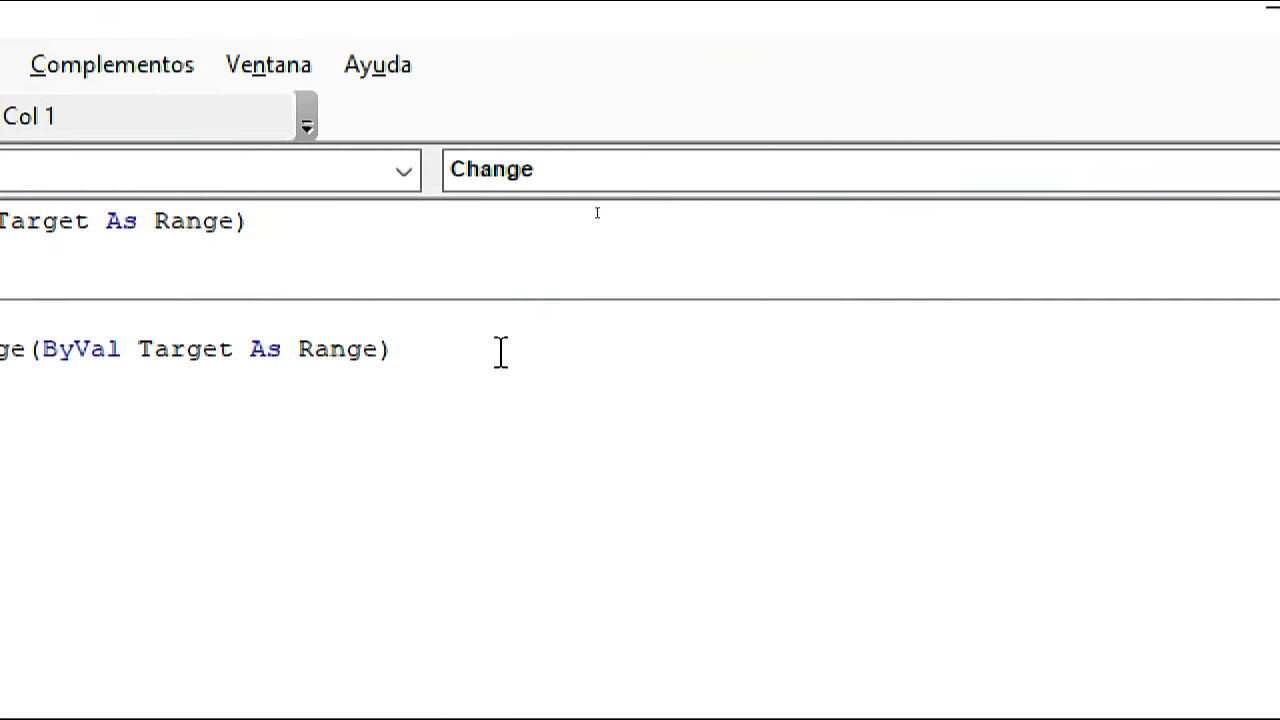
# - Delete the empty Worksheet_SelectionChange procedure and add blank lines inside Worksheet_Change
pyautogui.moveTo(352, 285); pyautogui.dragTo(186, 214)
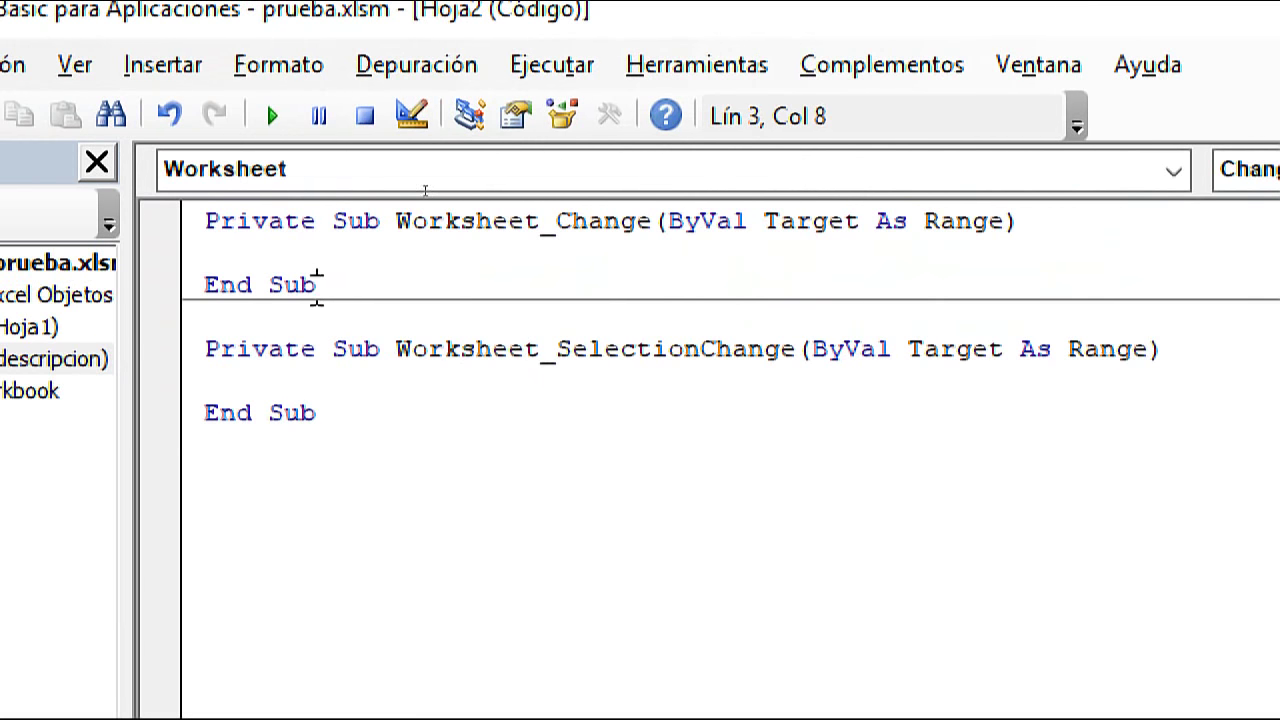
pyautogui.click(348, 413)
pyautogui.moveTo(348, 413); pyautogui.dragTo(177, 366)
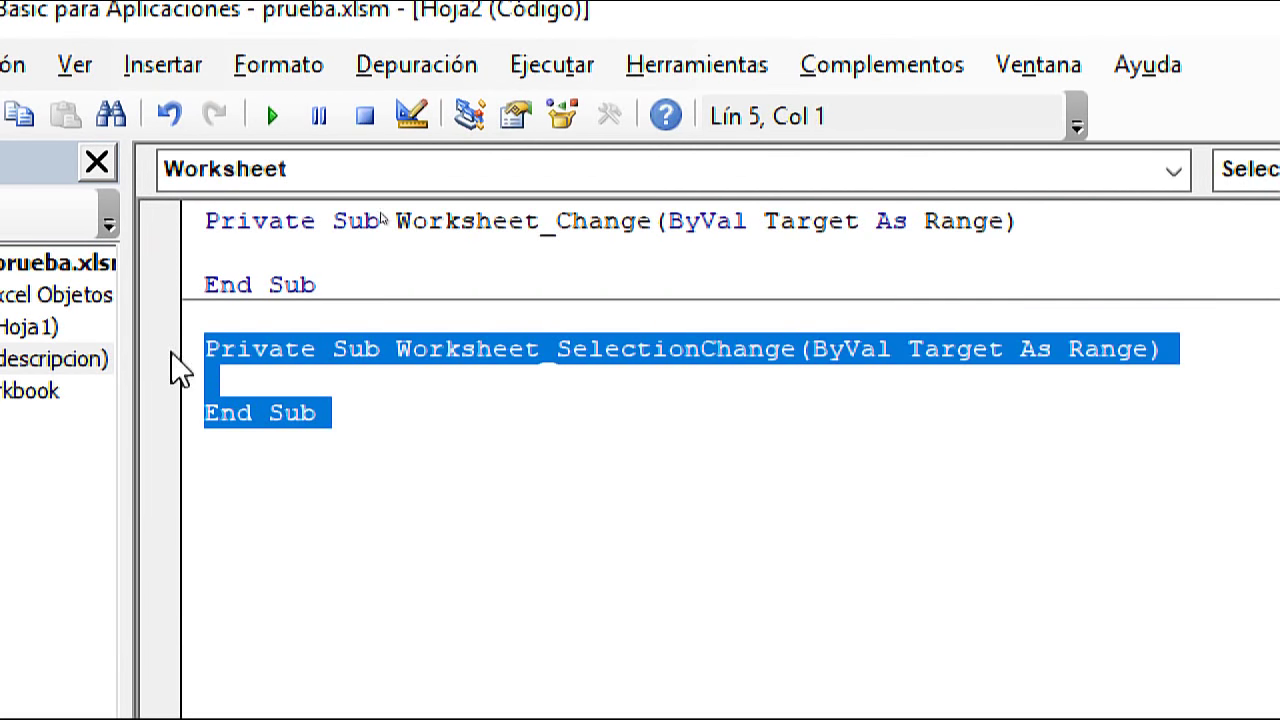
pyautogui.press('Delete')
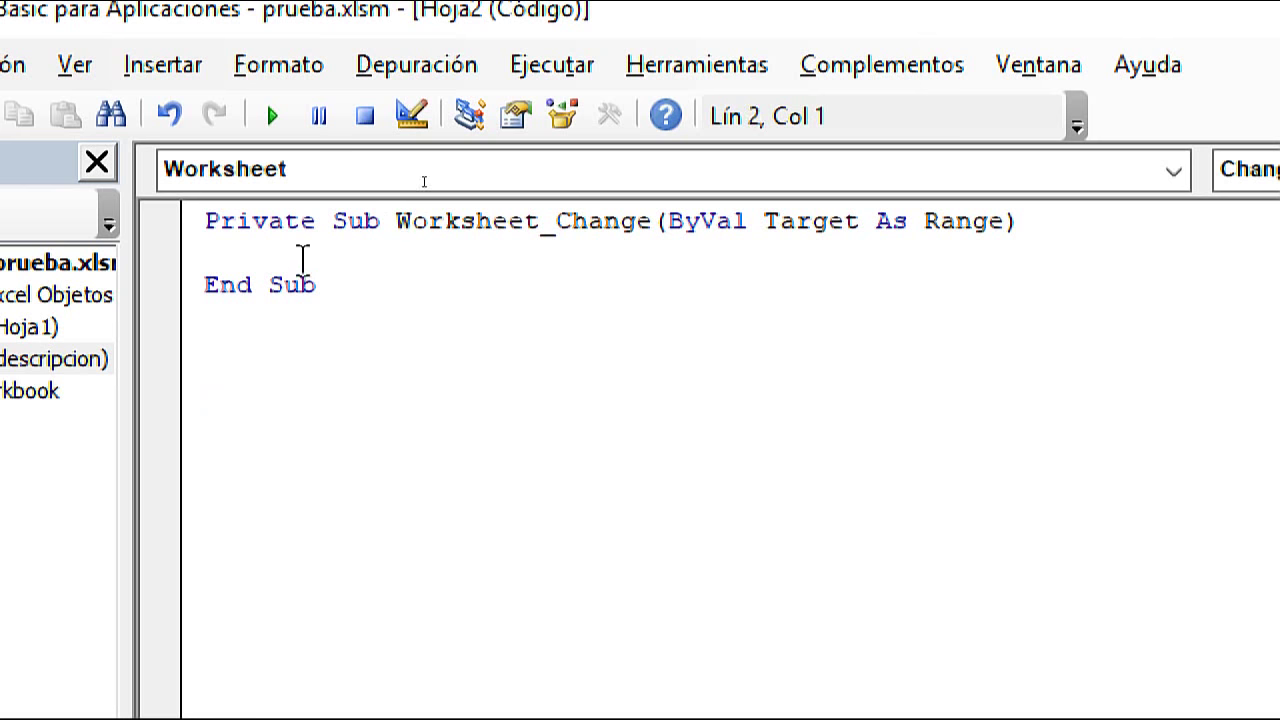
pyautogui.press('Return')
pyautogui.press('Return')
pyautogui.press('Return')
pyautogui.press('Up')
pyautogui.press('Up')
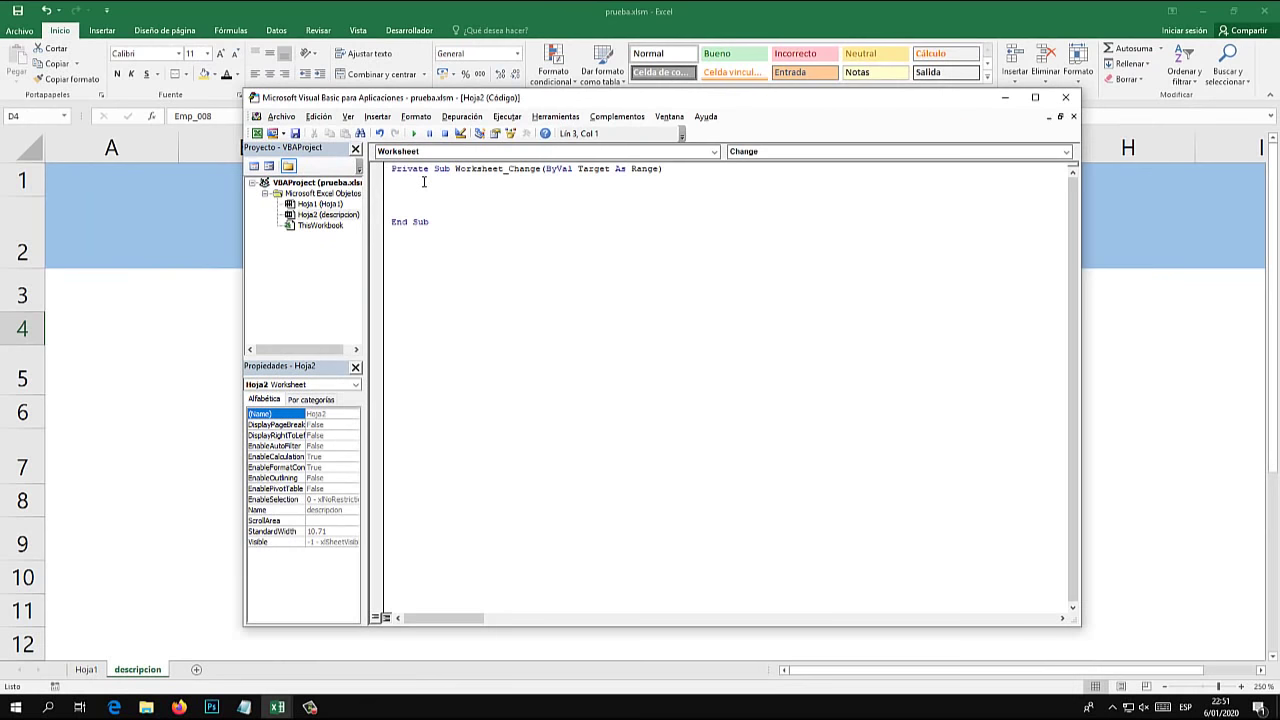
# - Add MsgBox ("Hola mundo") inside Worksheet_Change and save the workbook
pyautogui.click(173, 385)
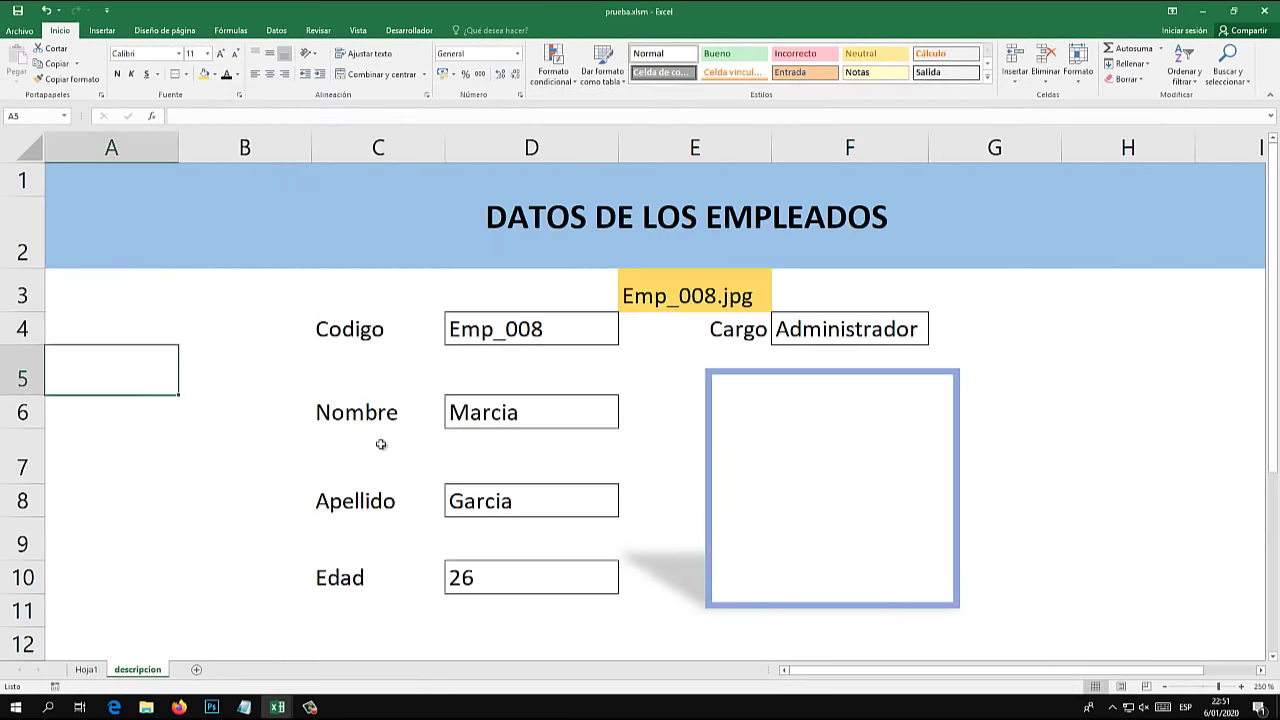
pyautogui.moveTo(277, 707)
pyautogui.click(350, 600)
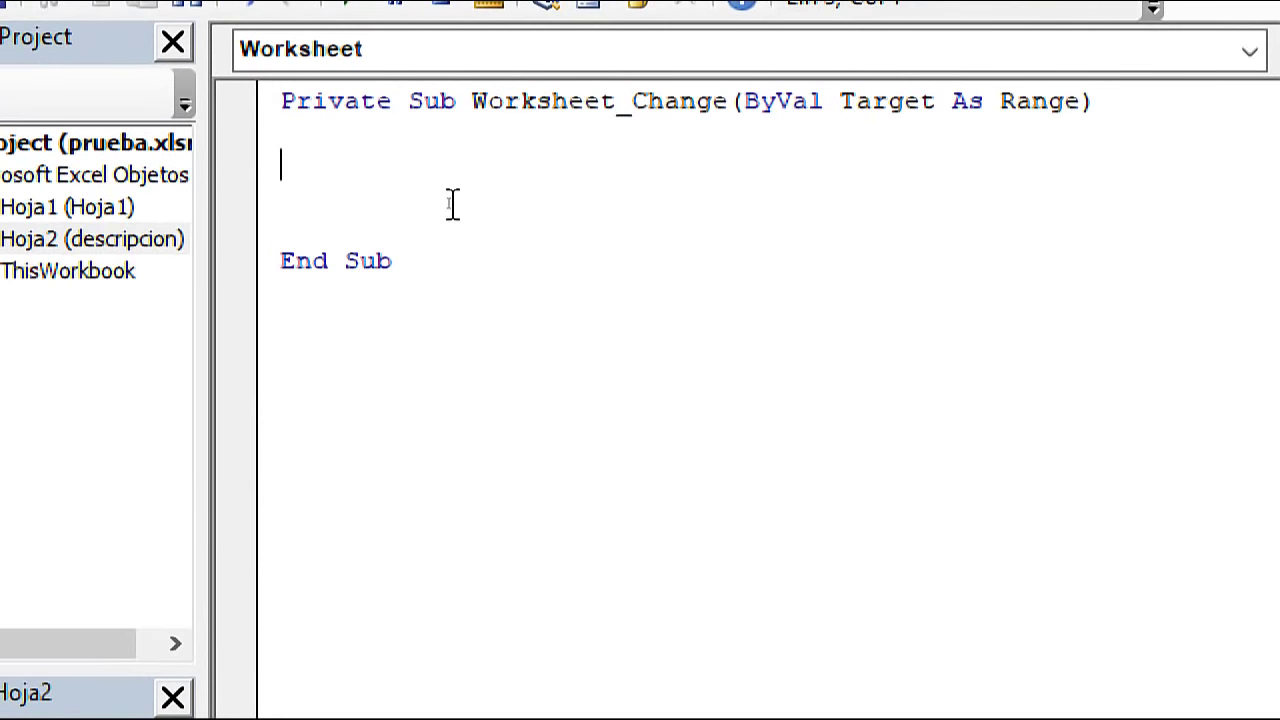
pyautogui.write('ms')
pyautogui.write('gbox')
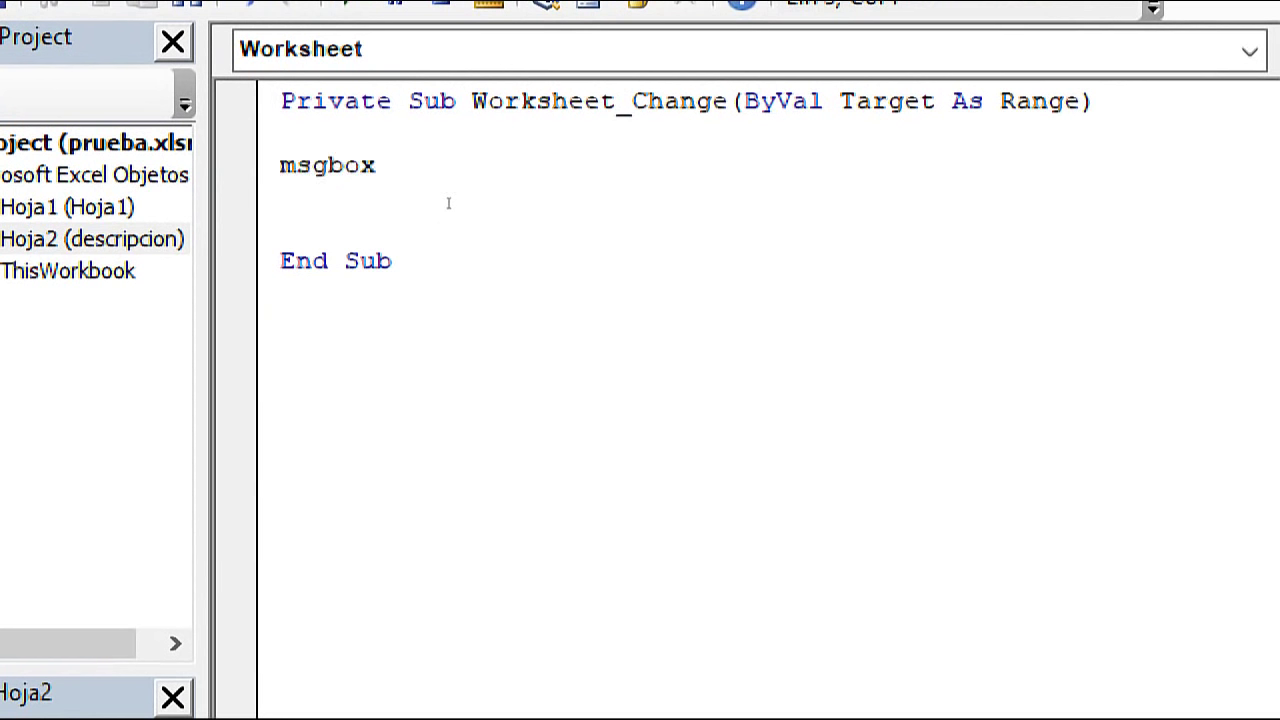
pyautogui.write('(')
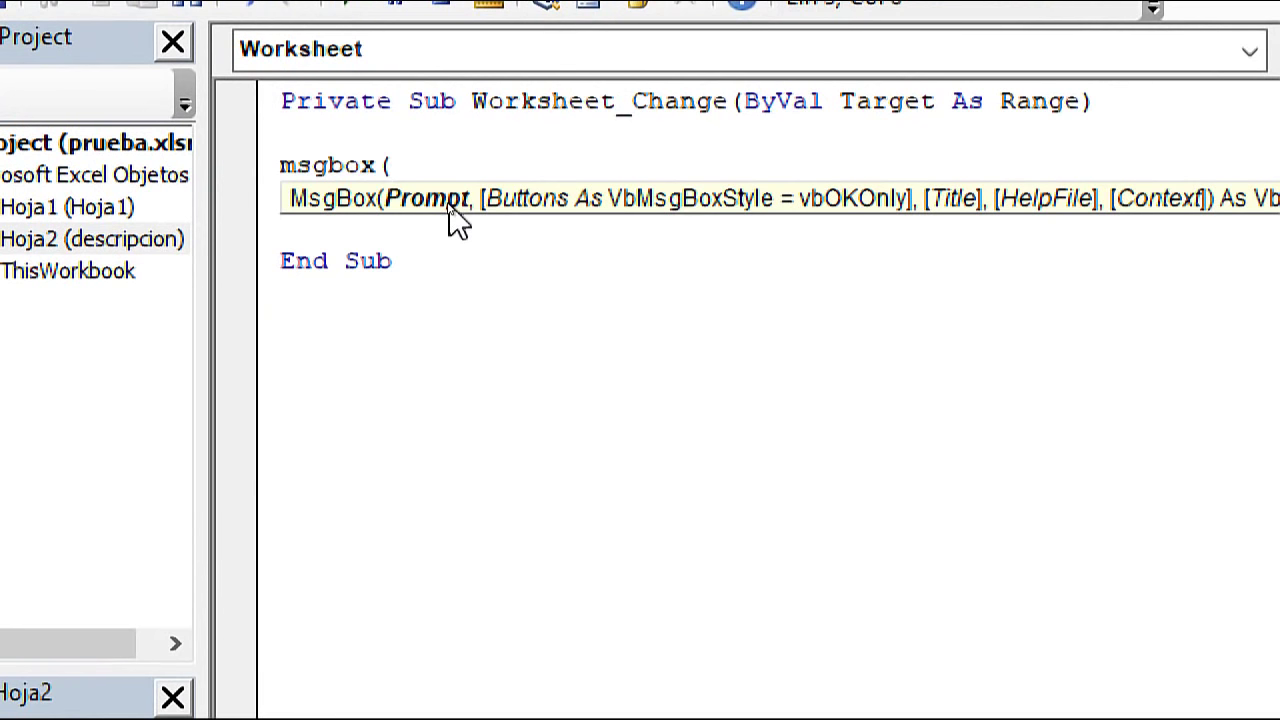
pyautogui.write('"Hola ')
pyautogui.write('mundo"')
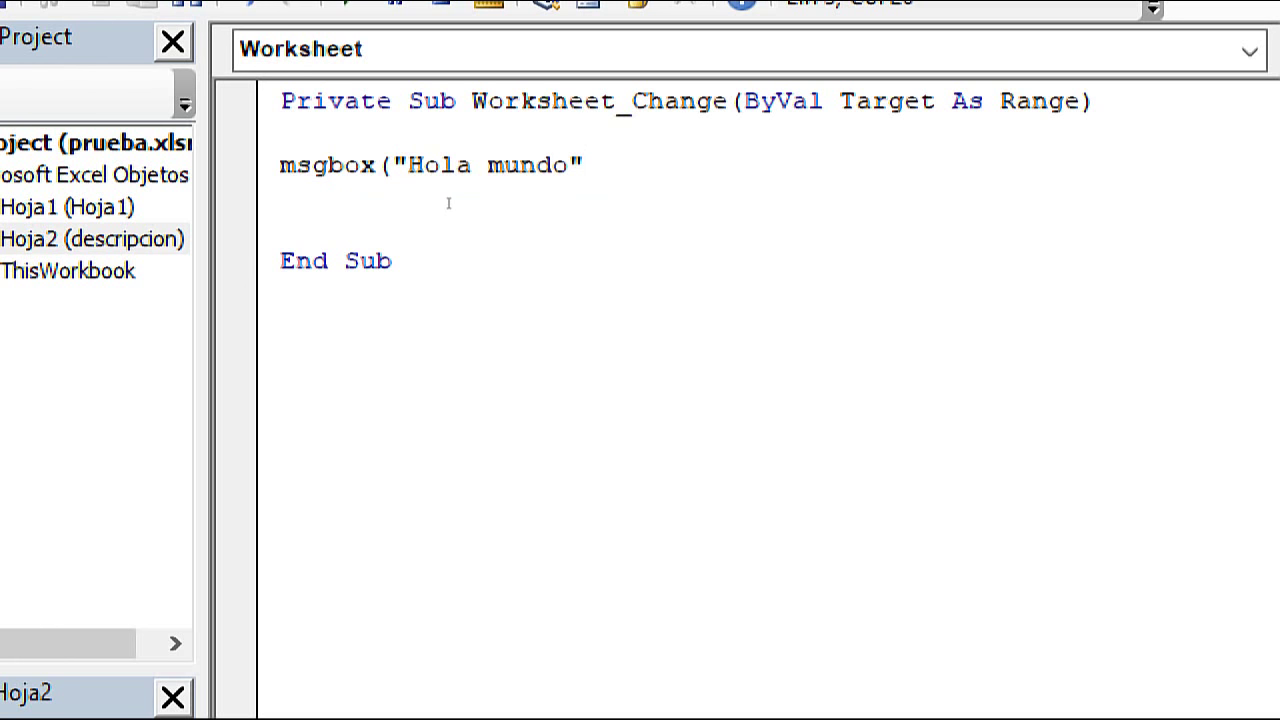
pyautogui.write(')')
pyautogui.press('Return')
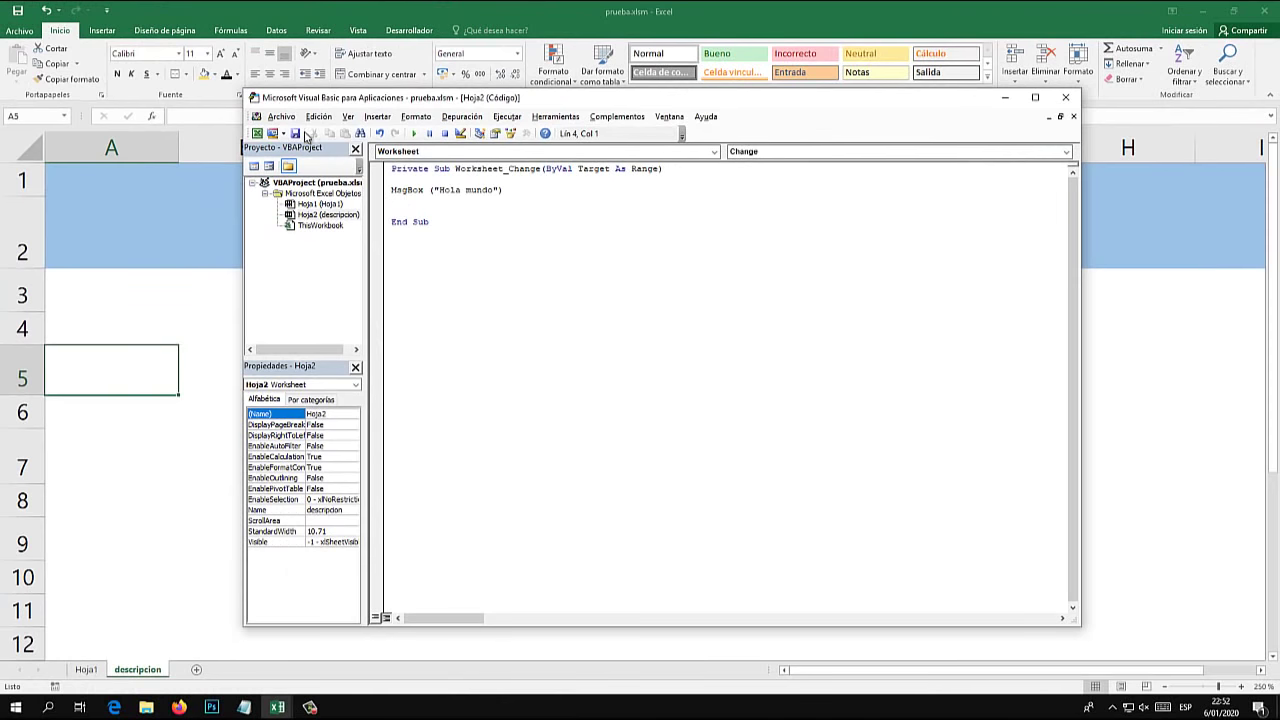
pyautogui.click(296, 135)
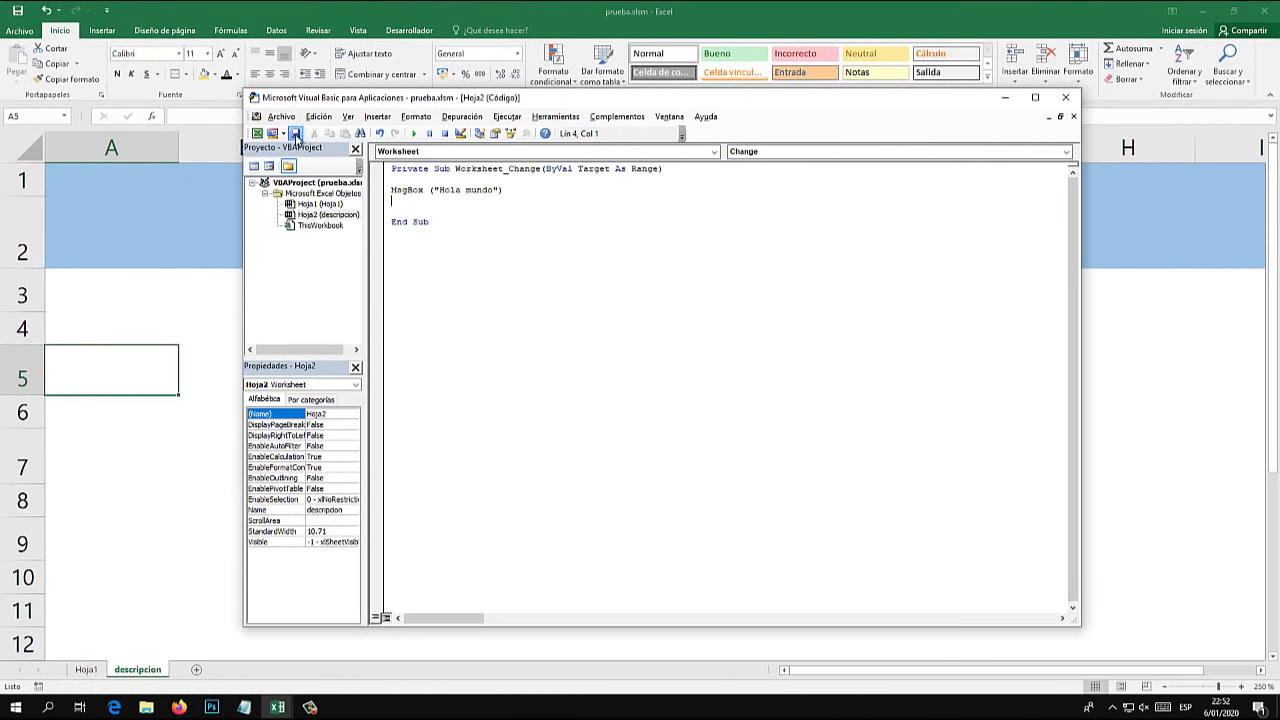
# - Type test text 'asdfasf' in B7 and dismiss the resulting Hola mundo message
pyautogui.click(1066, 97)
pyautogui.click(188, 447)
pyautogui.write('asd')
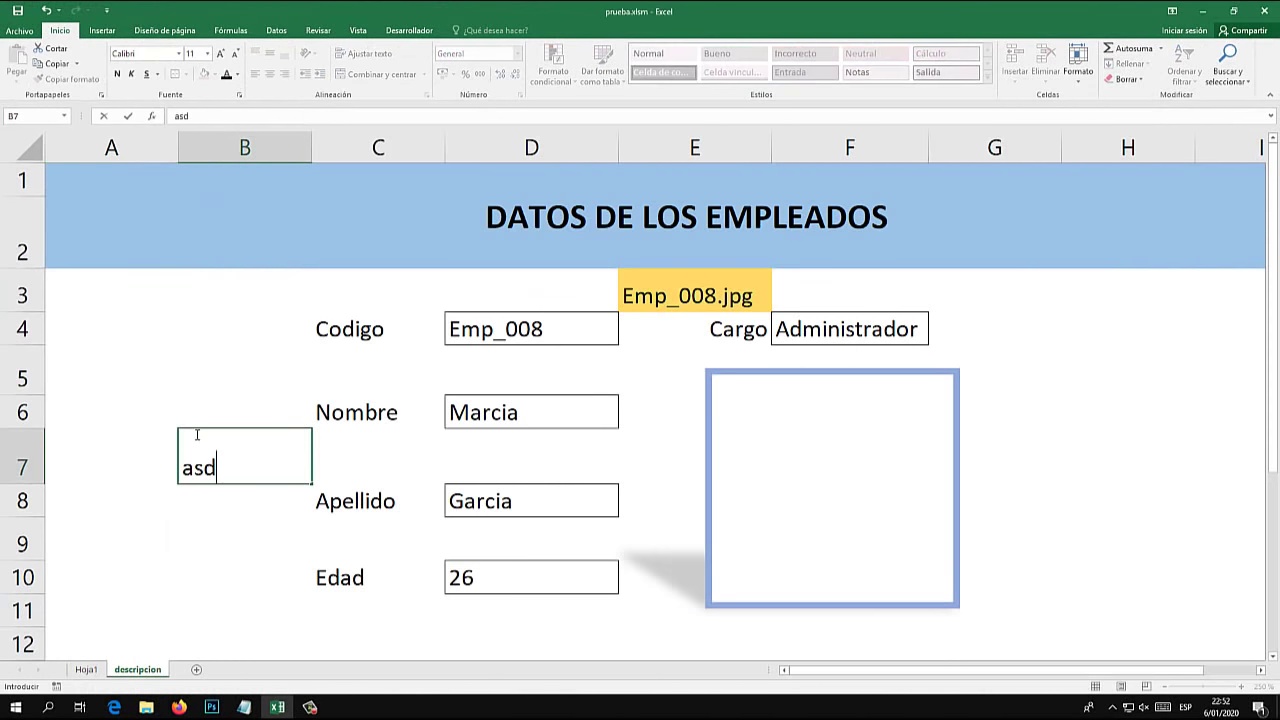
pyautogui.write('fasf')
pyautogui.click(228, 374)
pyautogui.moveTo(645, 333)
pyautogui.mouseDown()
pyautogui.moveTo(367, 449)
pyautogui.moveTo(435, 188)
pyautogui.mouseUp()
pyautogui.click(449, 258)
# - Type test text 'asdfas' in B4 and dismiss the Hola mundo message it triggers
pyautogui.click(209, 337)
pyautogui.write('asdf')
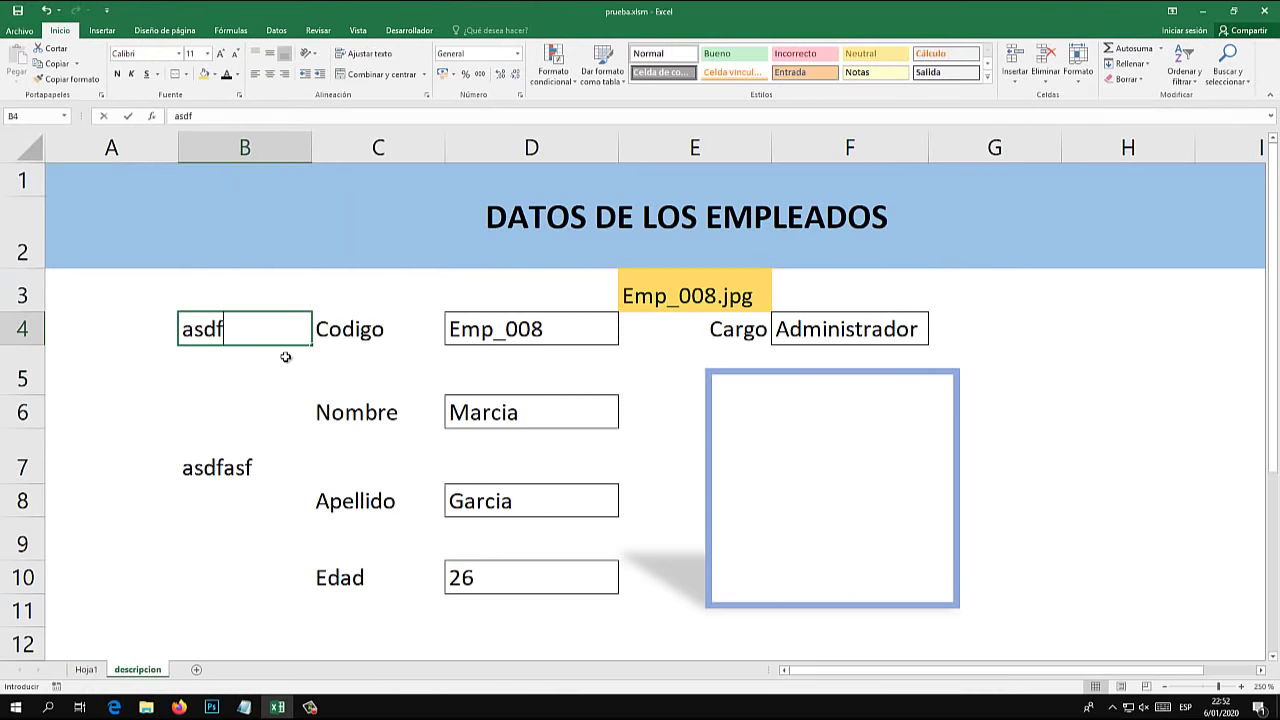
pyautogui.write('as')
pyautogui.press('Tab')
pyautogui.moveTo(640, 333)
pyautogui.mouseDown()
pyautogui.moveTo(715, 362)
pyautogui.moveTo(516, 276)
pyautogui.mouseUp()
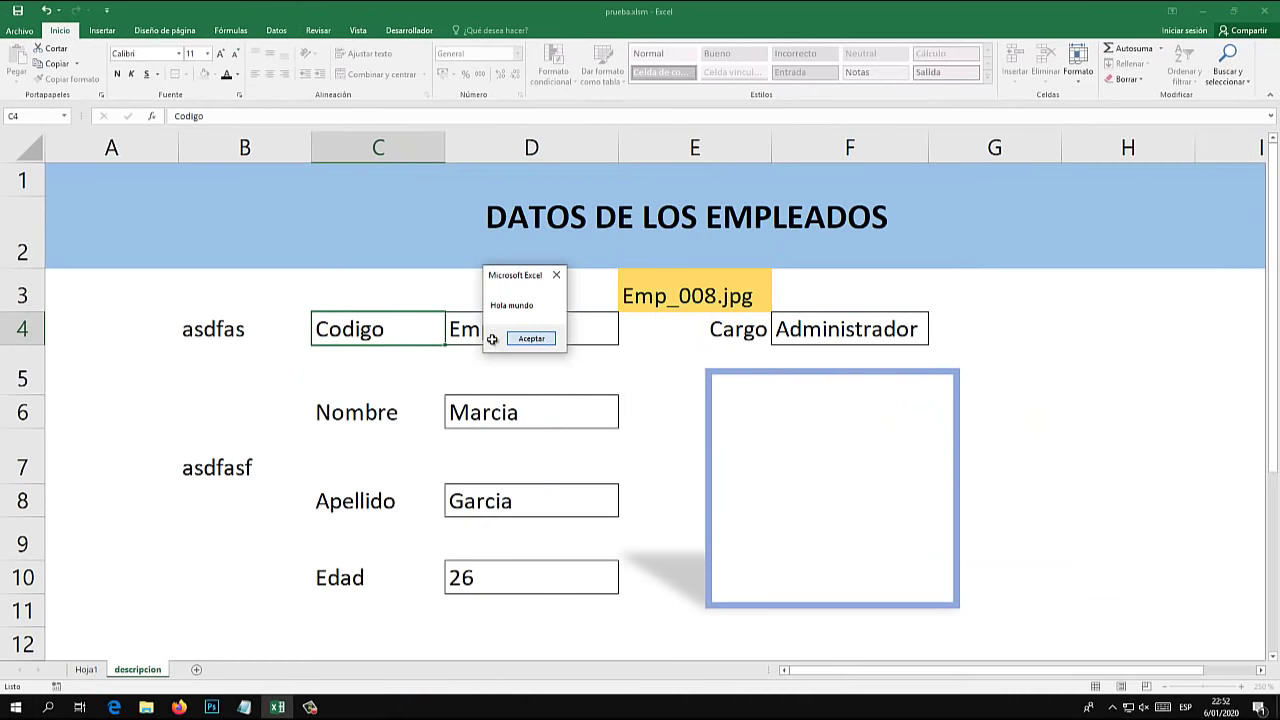
pyautogui.press('Return')
pyautogui.click(218, 330)
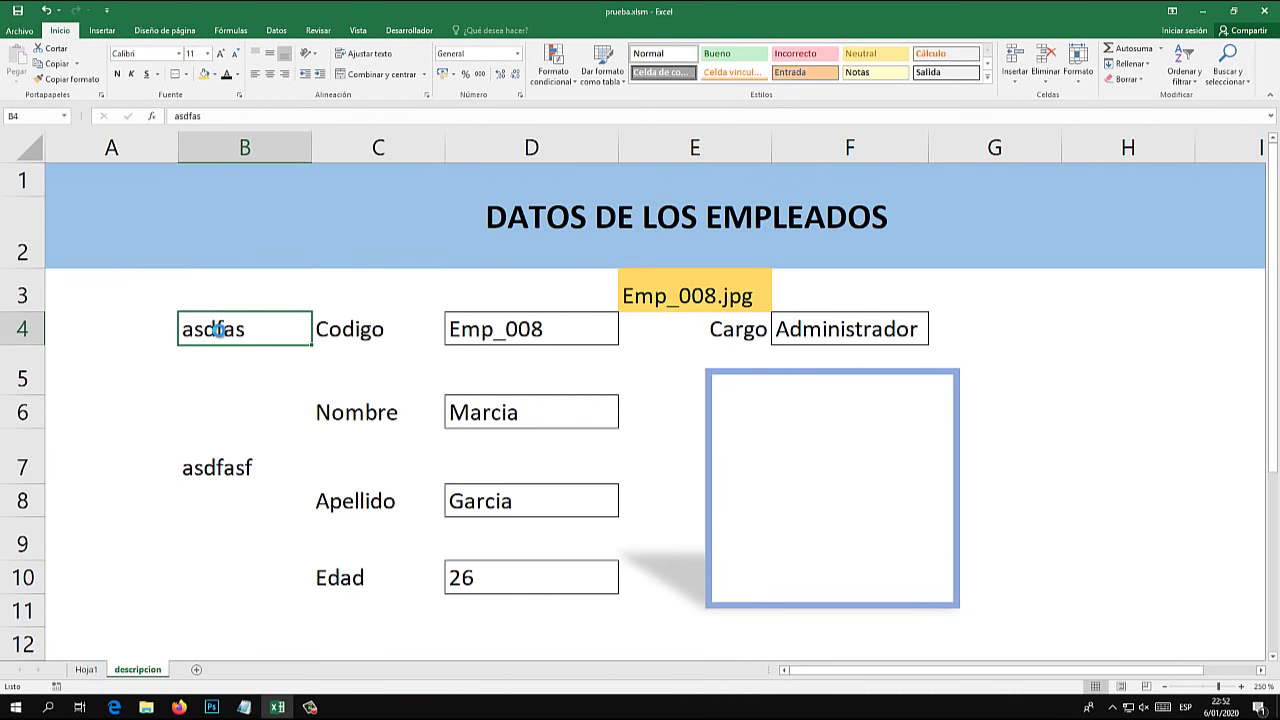
# - Clear the test entries in B4 and B7, dismissing each Hola mundo message, then select the foto frame
pyautogui.press('Delete')
pyautogui.press('super')
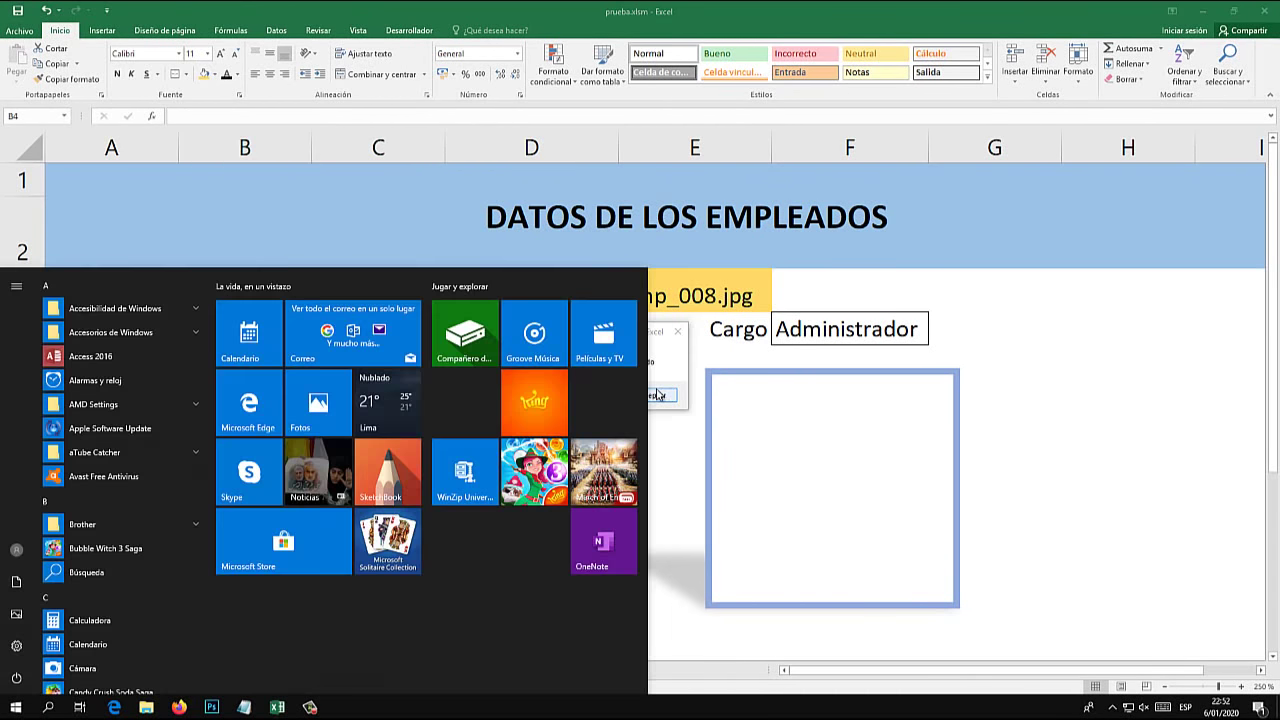
pyautogui.press('super')
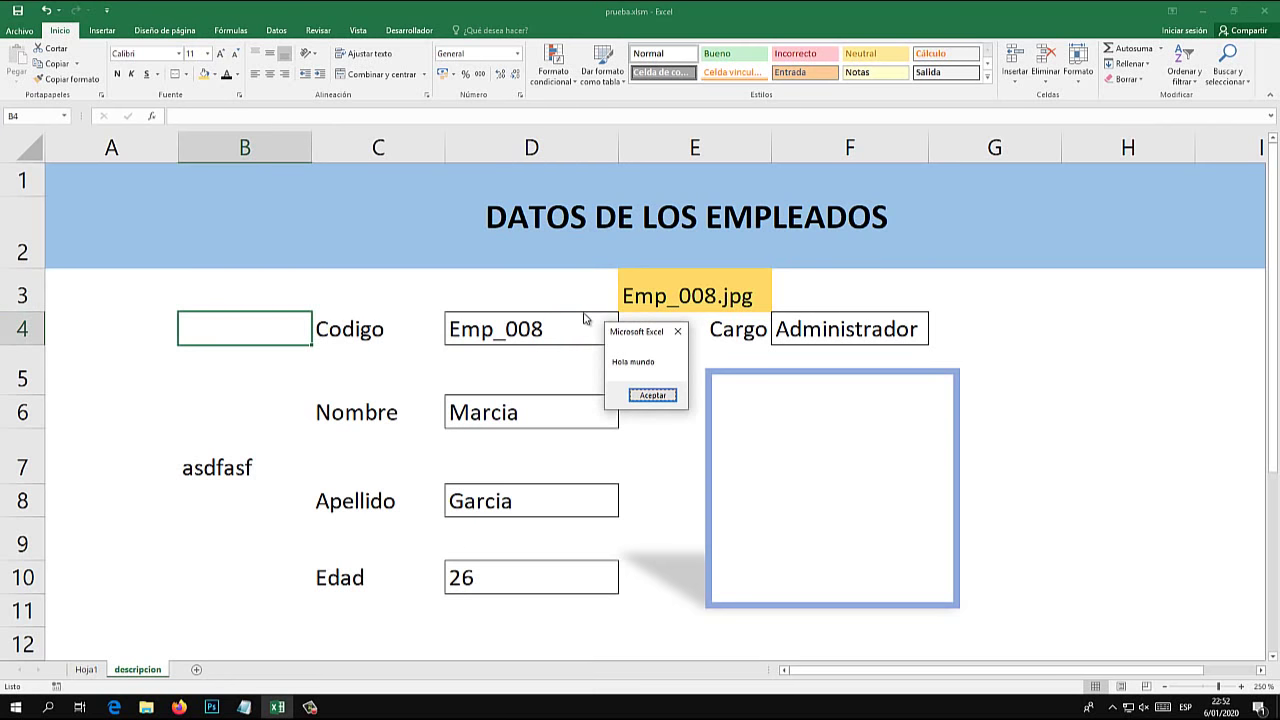
pyautogui.moveTo(636, 332); pyautogui.dragTo(234, 300)
pyautogui.press('Return')
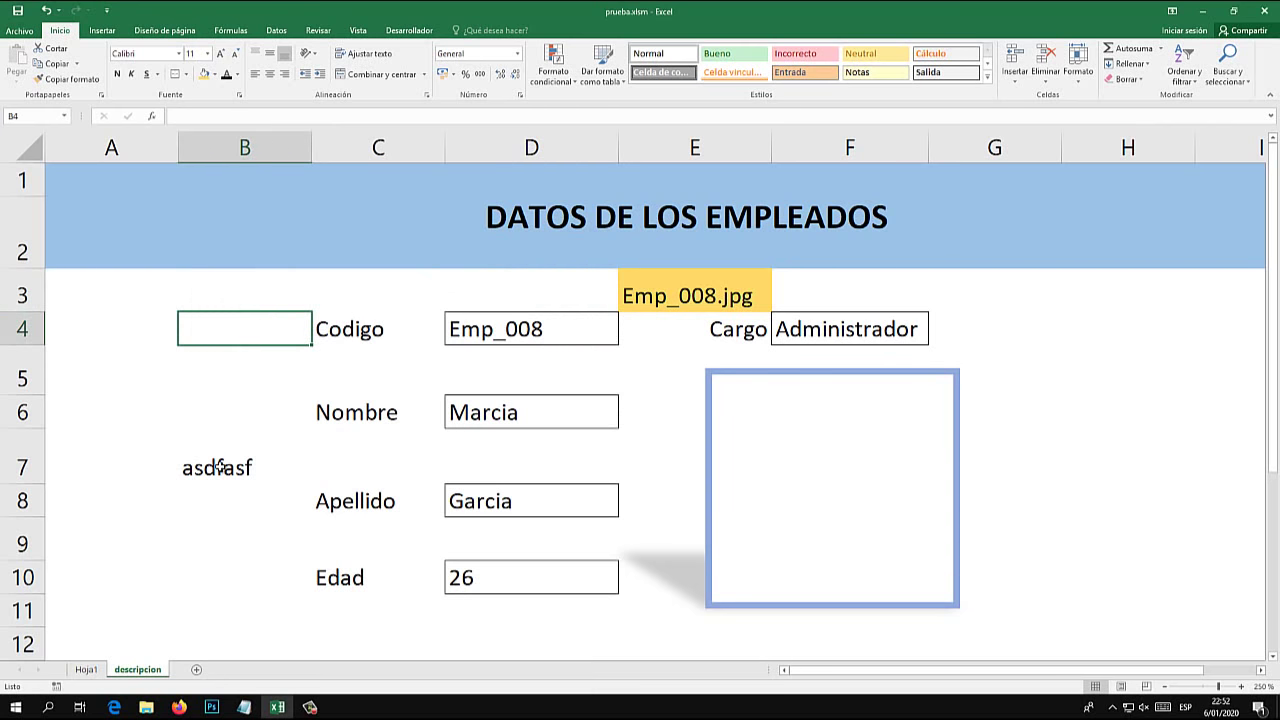
pyautogui.click(218, 467)
pyautogui.press('Delete')
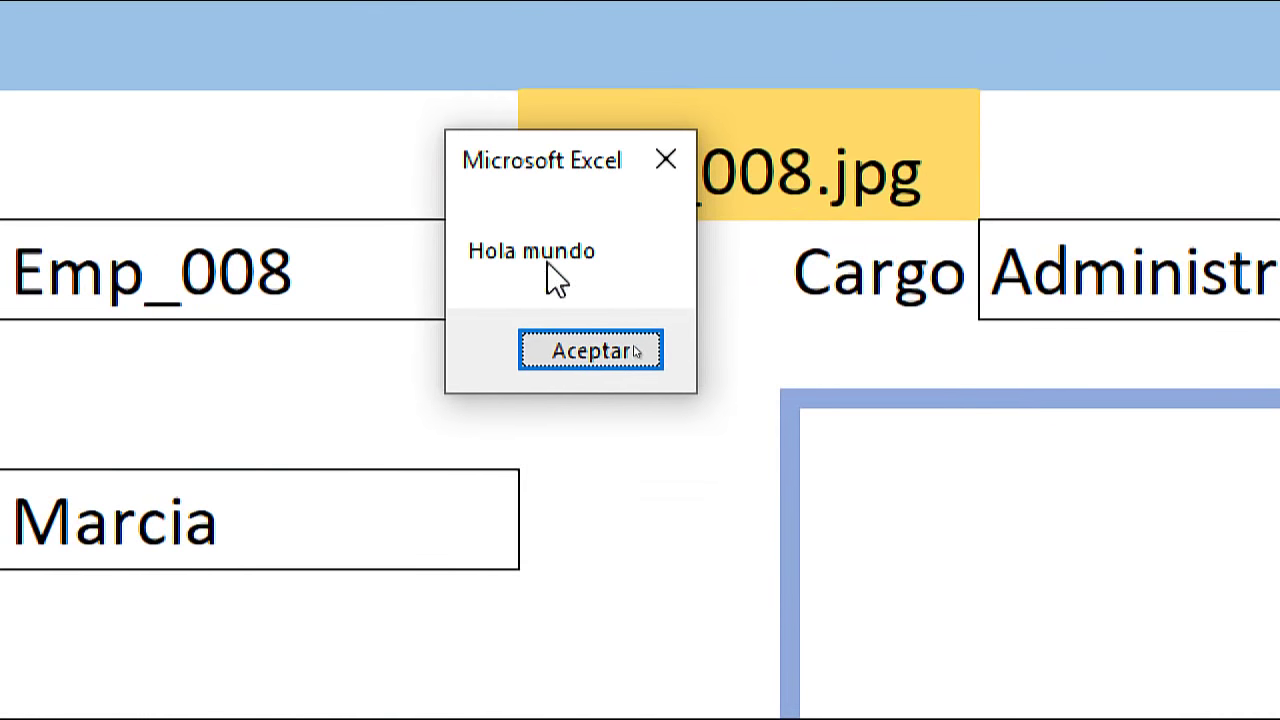
pyautogui.click(635, 356)
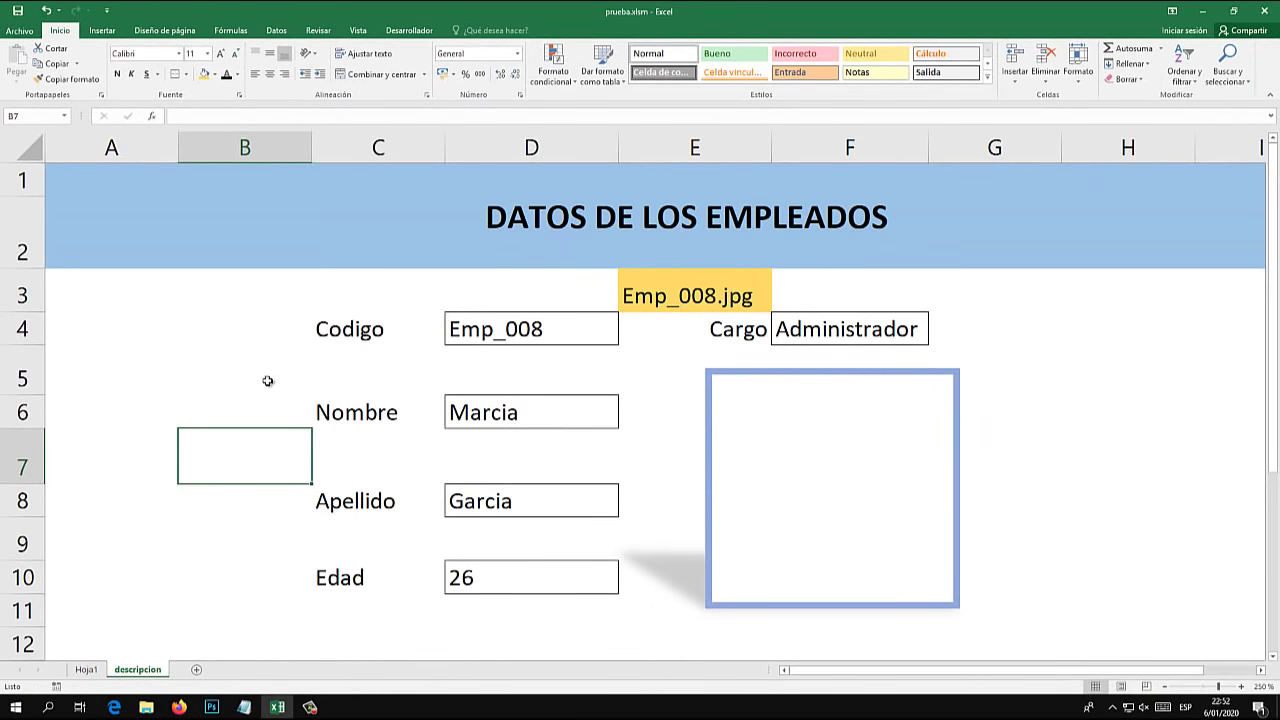
pyautogui.click(137, 375)
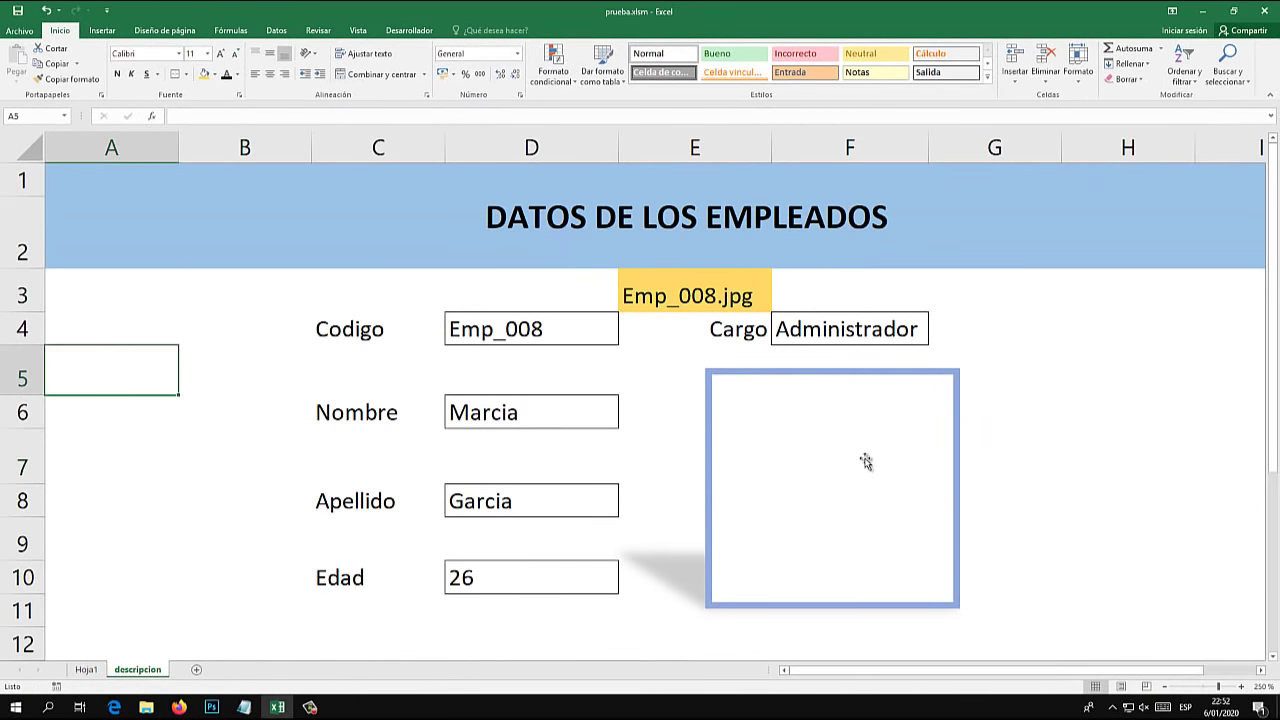
pyautogui.click(774, 376)
# - Open the descripcion sheet's code and delete the Hola mundo MsgBox line
pyautogui.rightClick(140, 673)
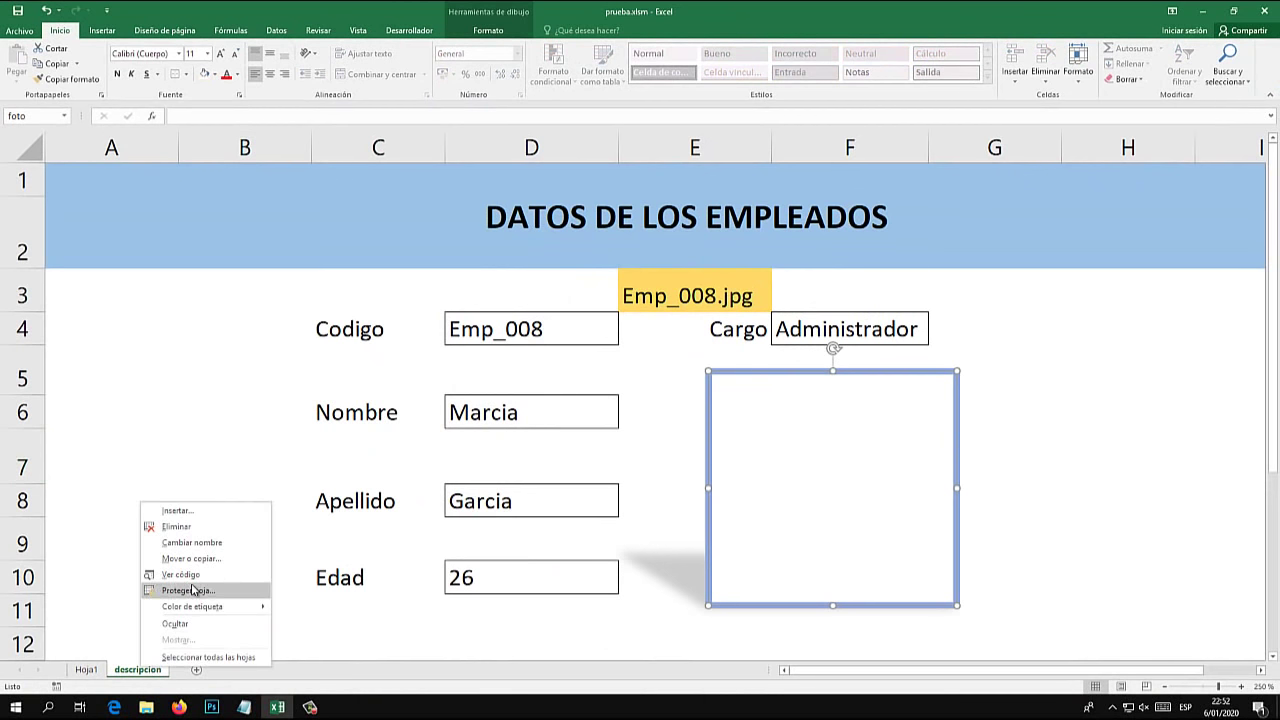
pyautogui.click(190, 590)
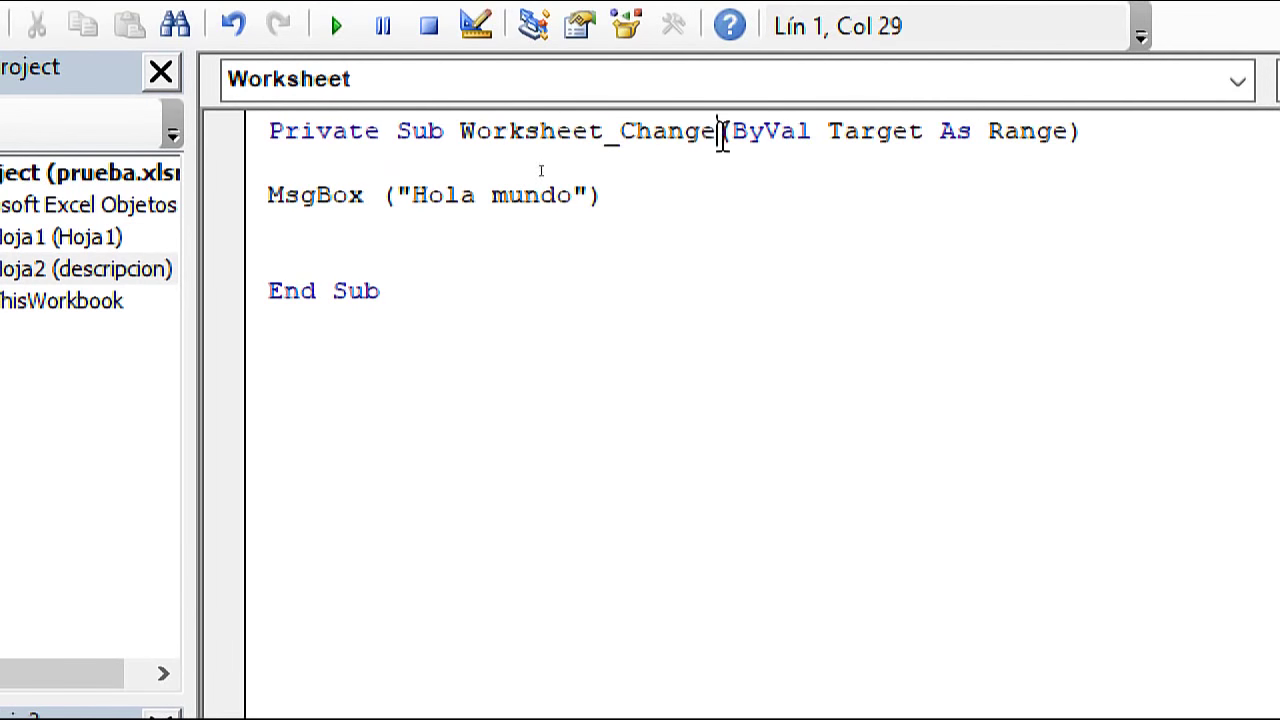
pyautogui.moveTo(720, 131)
pyautogui.mouseDown()
pyautogui.moveTo(637, 137)
pyautogui.moveTo(626, 160)
pyautogui.moveTo(517, 209)
pyautogui.moveTo(225, 245)
pyautogui.mouseUp()
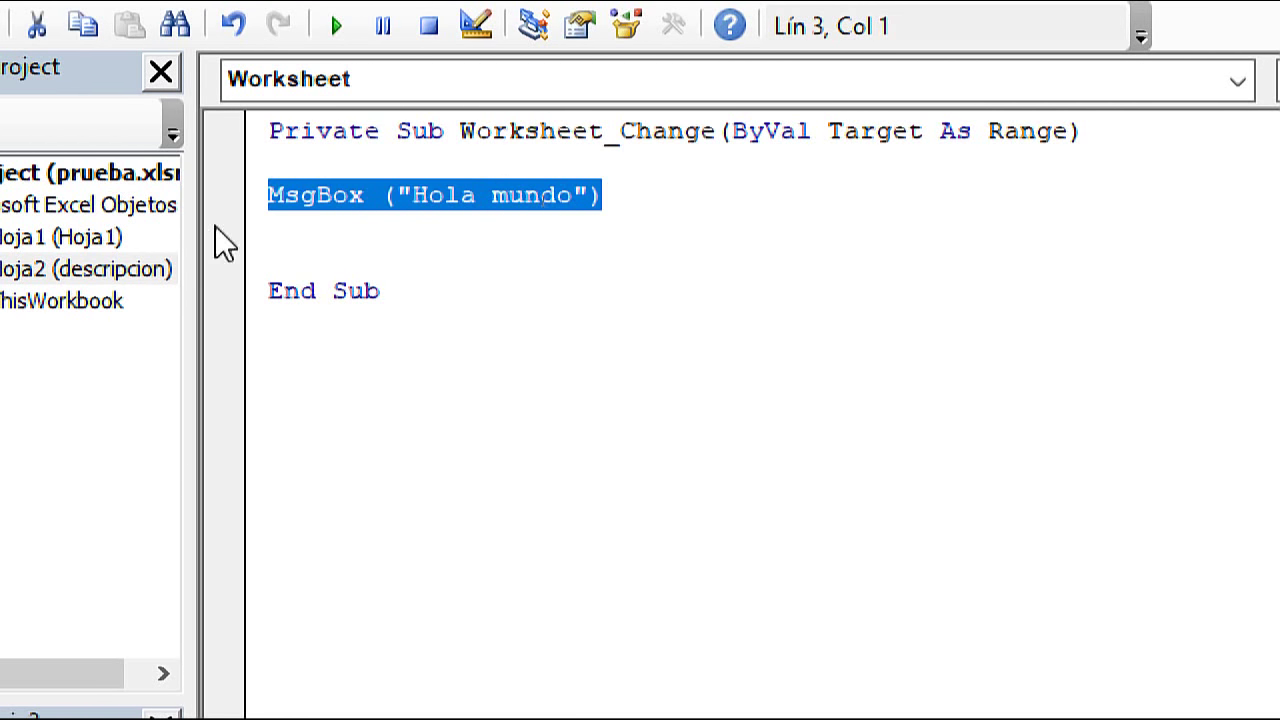
pyautogui.press('Delete')
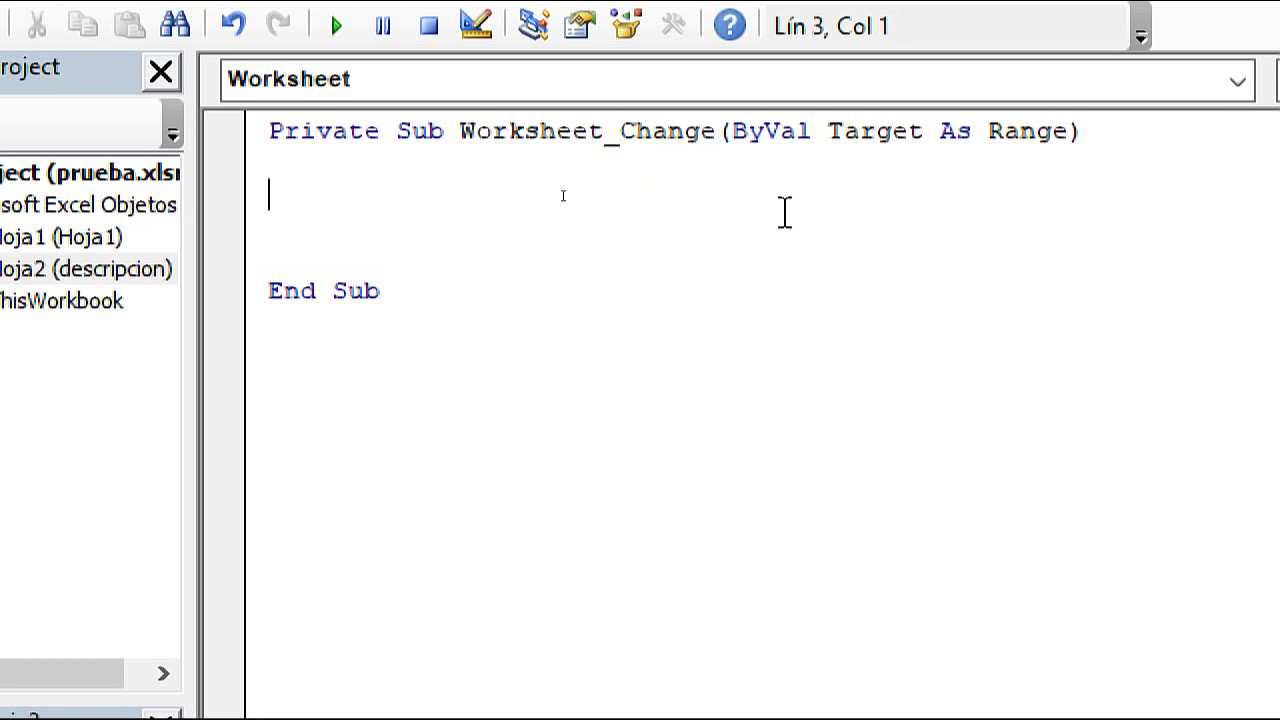
# - Write rutaimagen = "" in its place, then minimize Excel to reveal the desktop
pyautogui.write('r')
pyautogui.write('utaimagen')
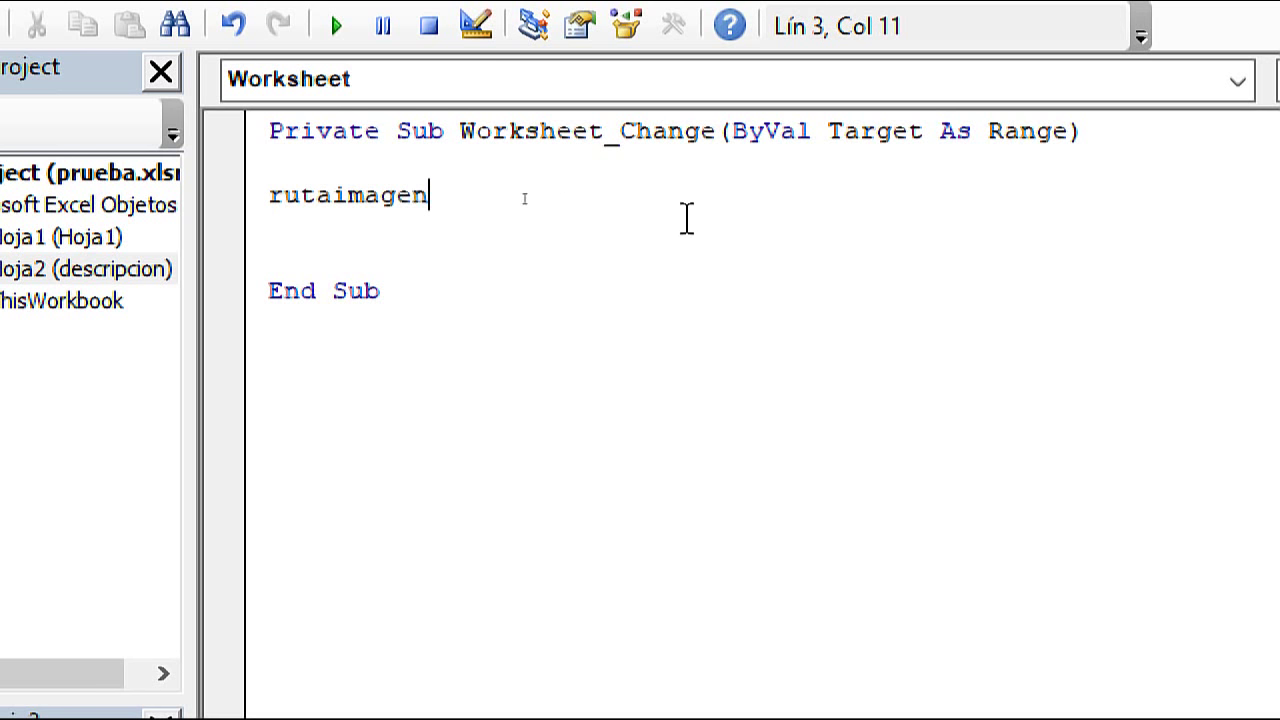
pyautogui.moveTo(430, 198); pyautogui.dragTo(237, 208)
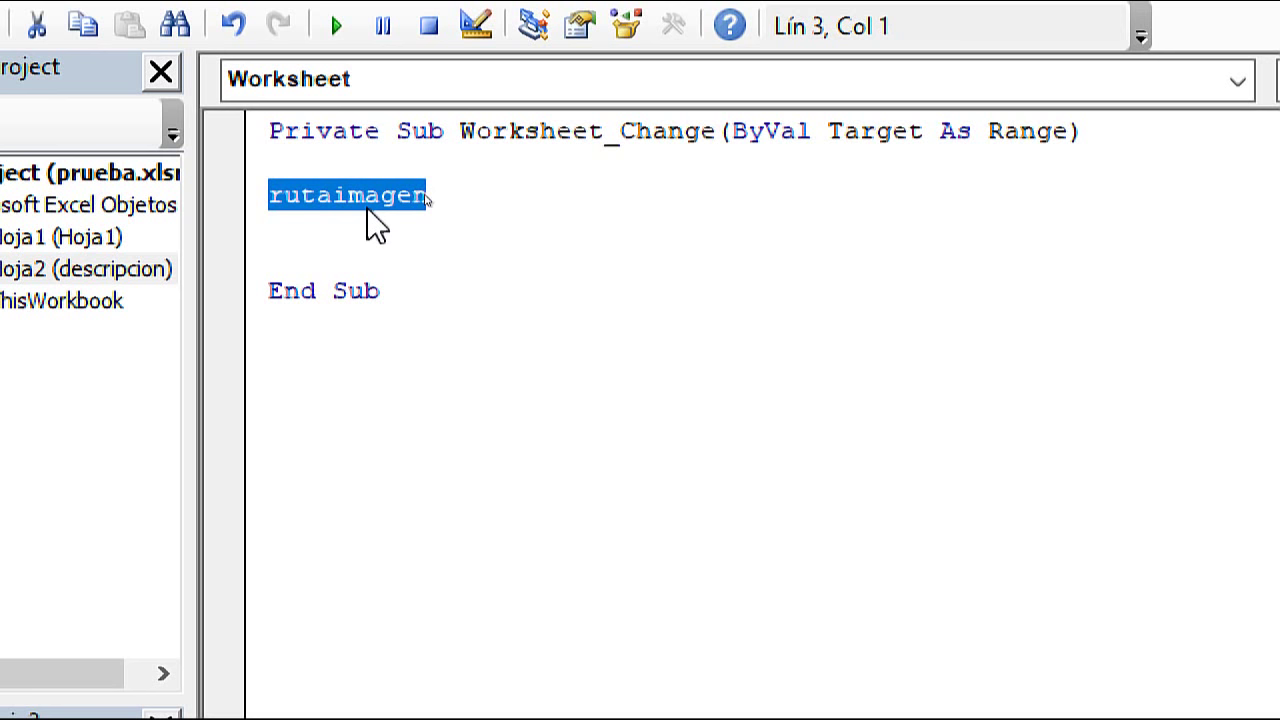
pyautogui.click(395, 198)
pyautogui.click(468, 198)
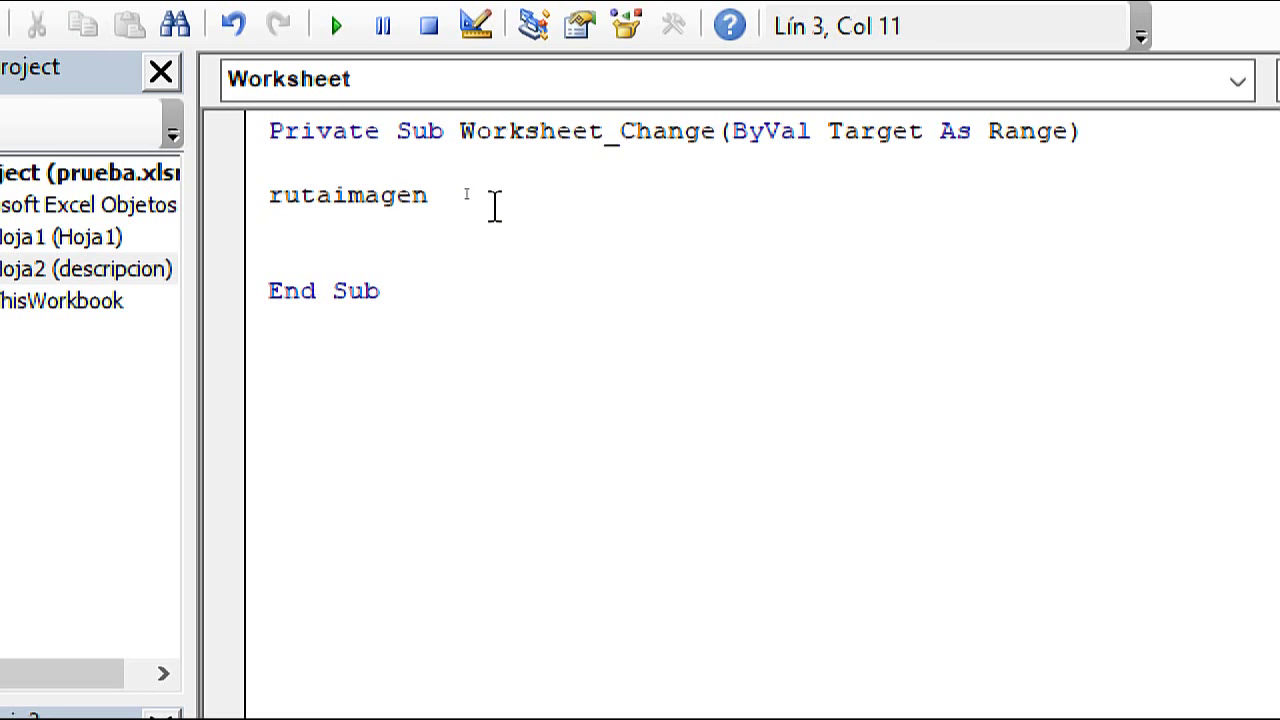
pyautogui.write('=')
pyautogui.write('"')
pyautogui.click(460, 194)
pyautogui.click(434, 254)
pyautogui.click(494, 194)
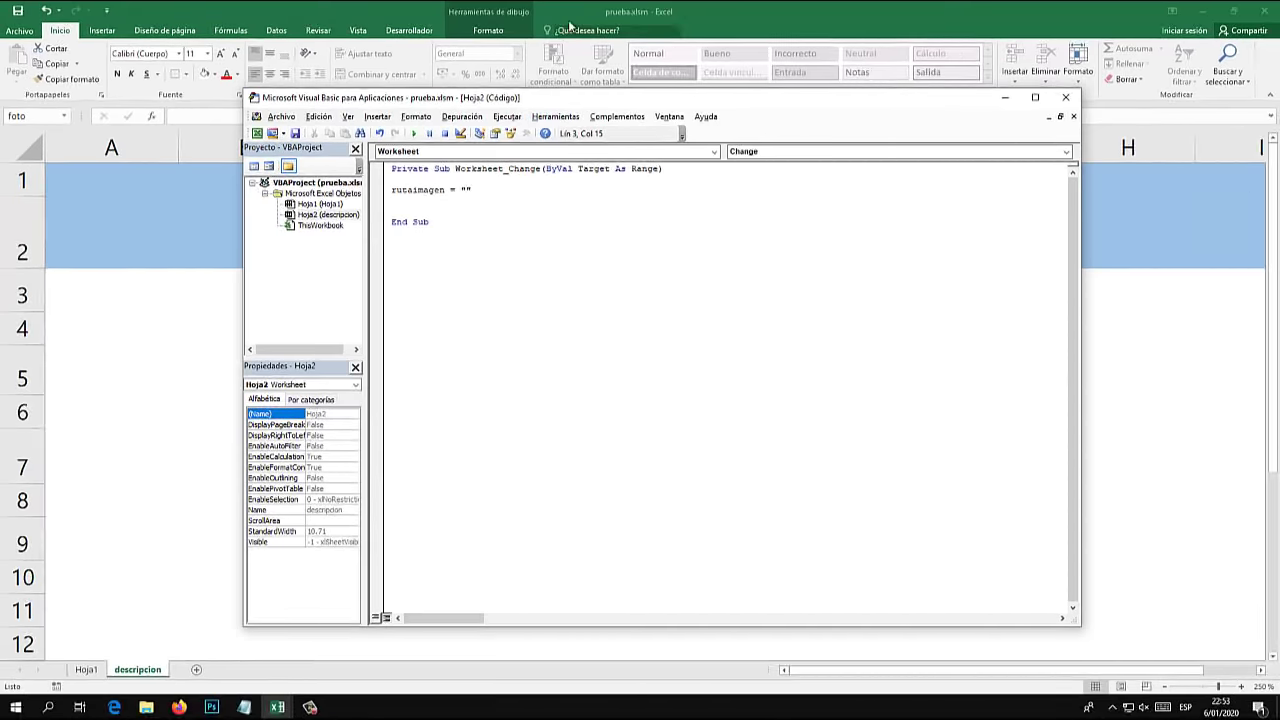
pyautogui.click(574, 55)
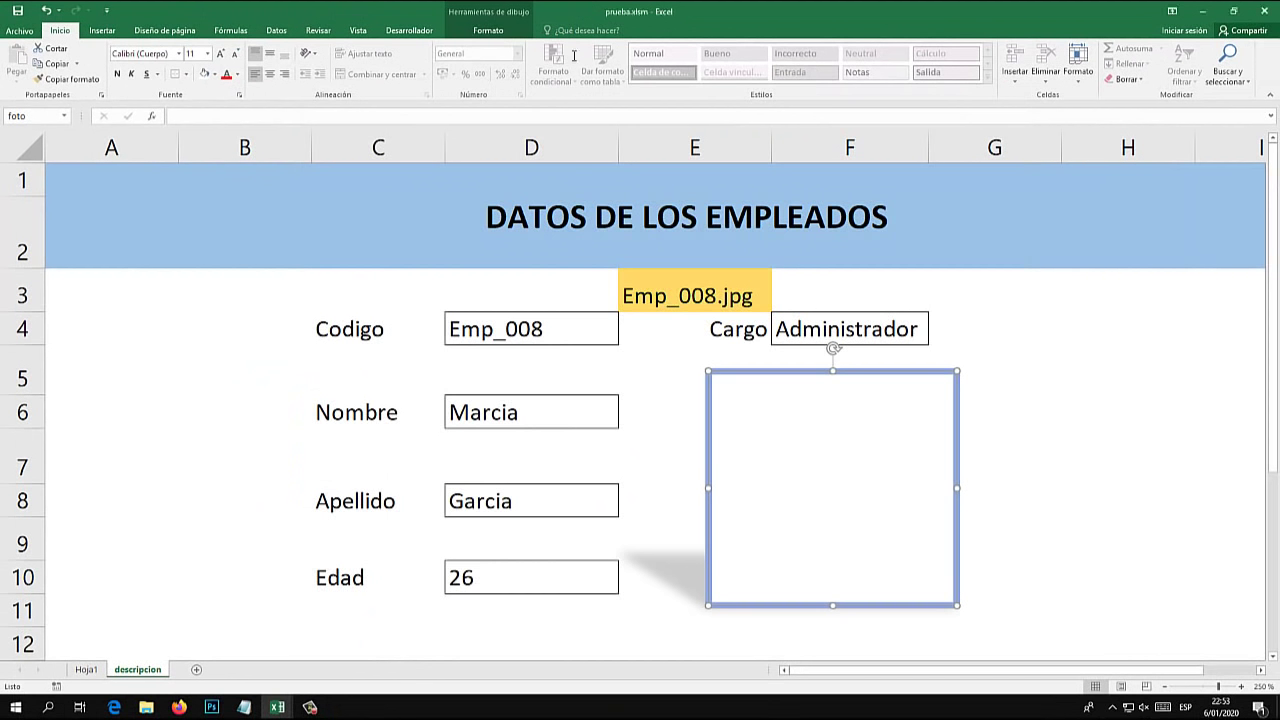
pyautogui.click(146, 707)
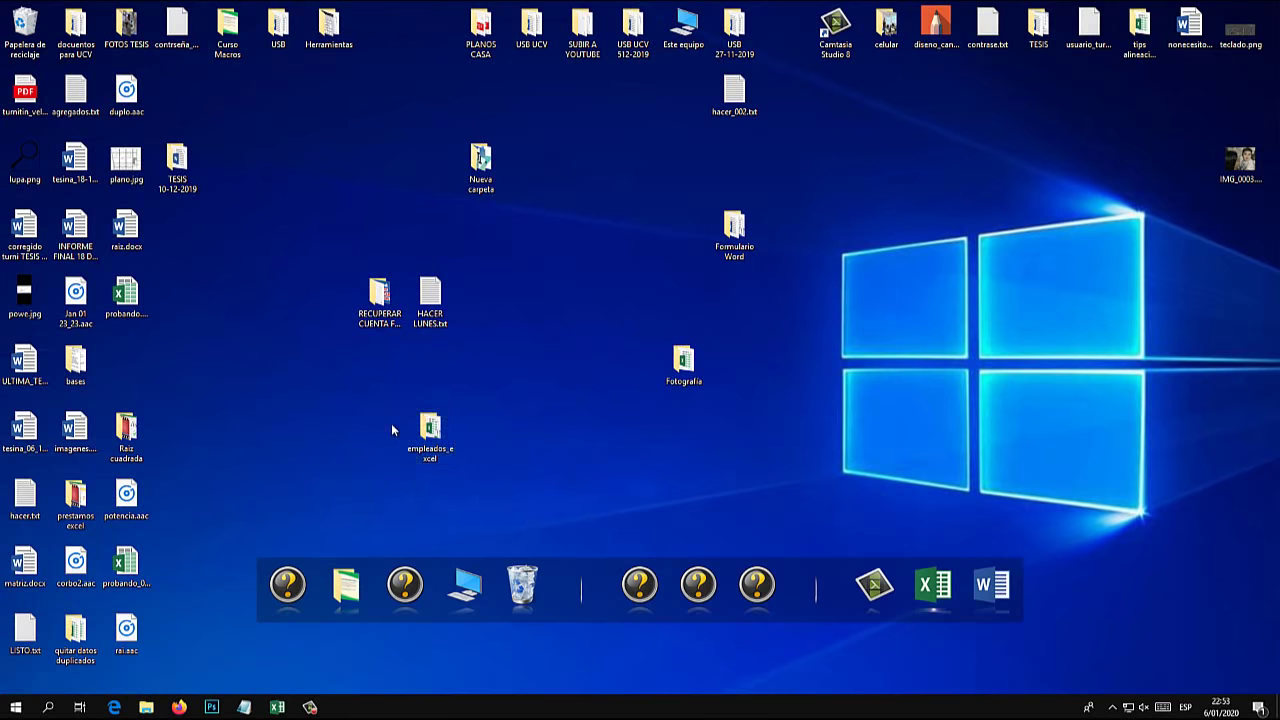
# - Open empleados_excel\empleados and copy that folder's full path from the address bar
pyautogui.click(412, 430)
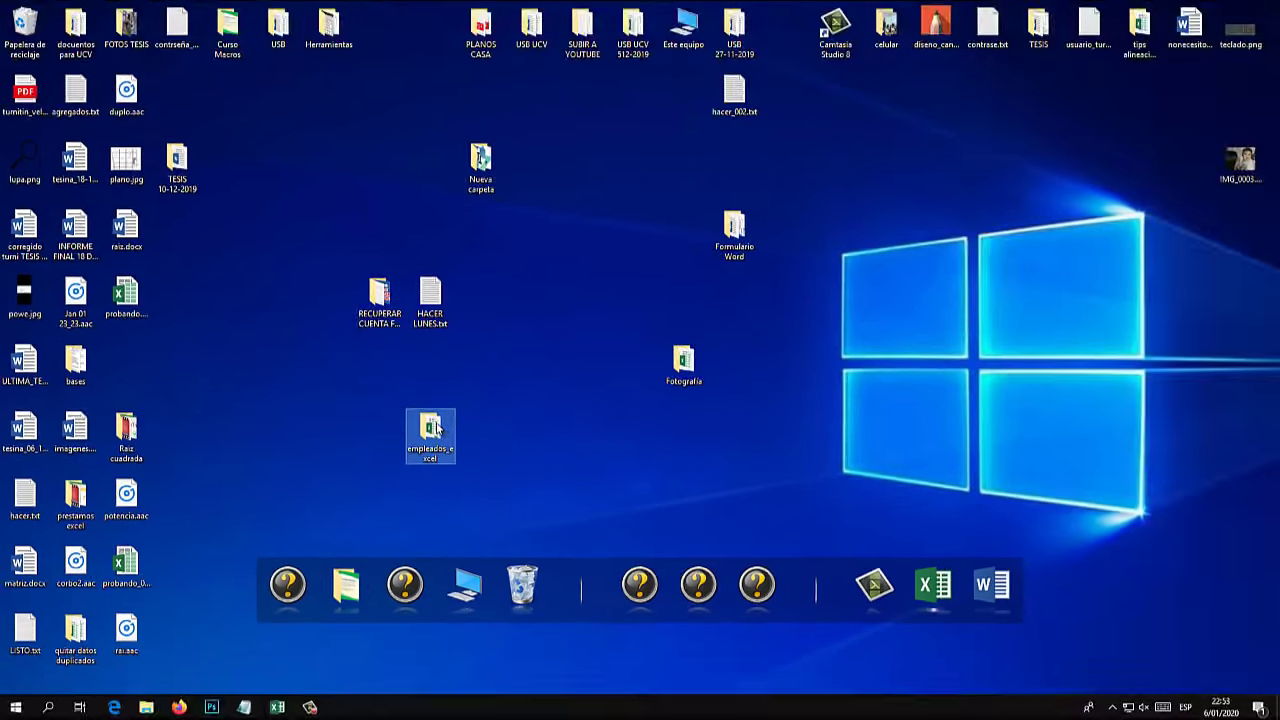
pyautogui.doubleClick(432, 428)
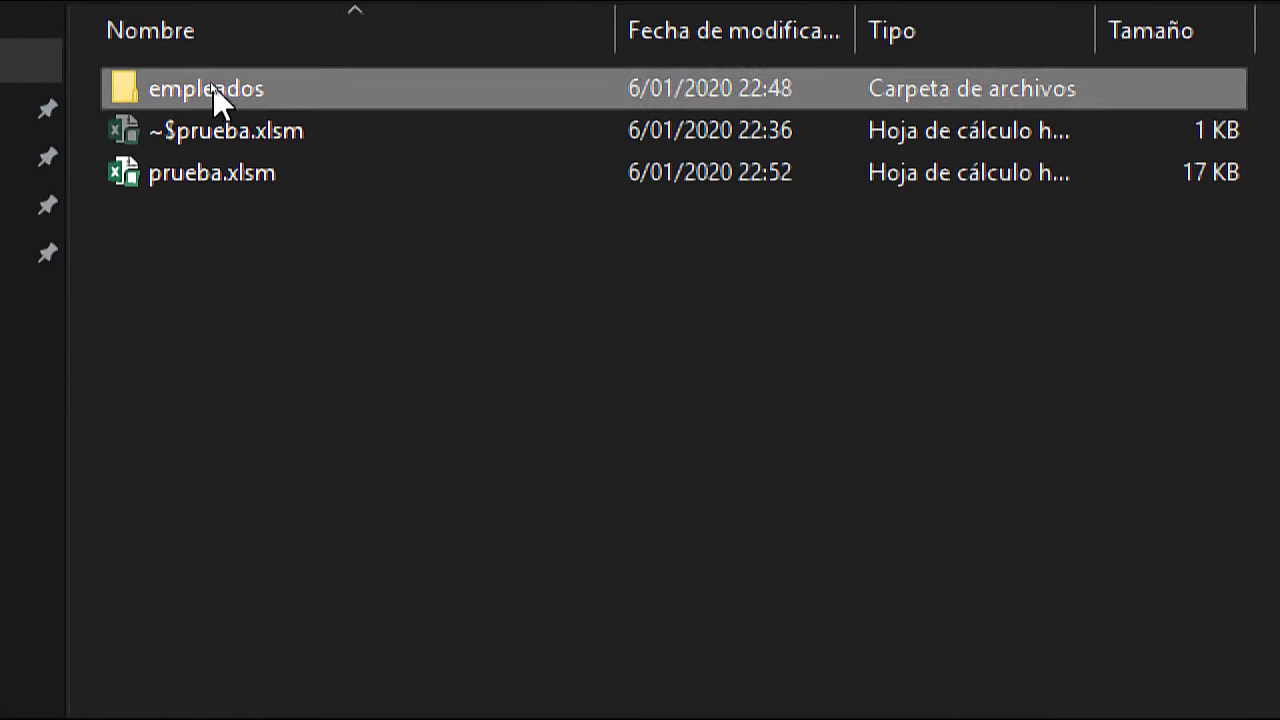
pyautogui.doubleClick(211, 86)
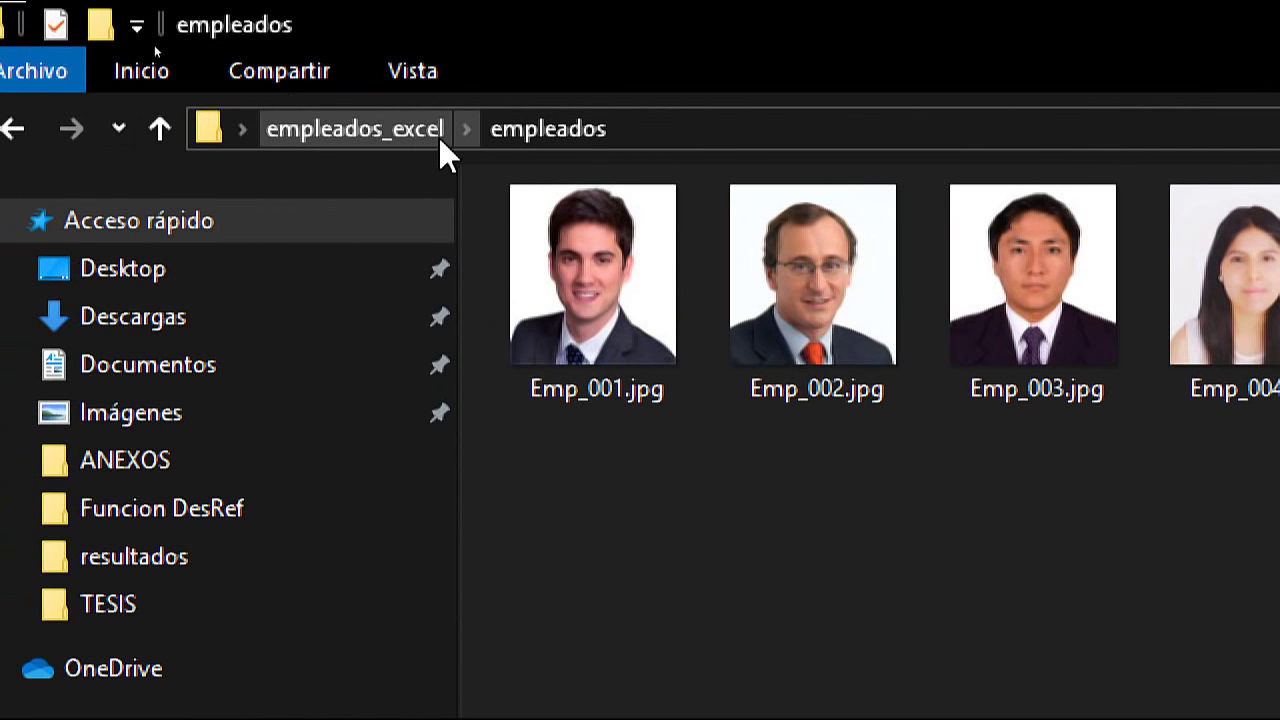
pyautogui.click(705, 135)
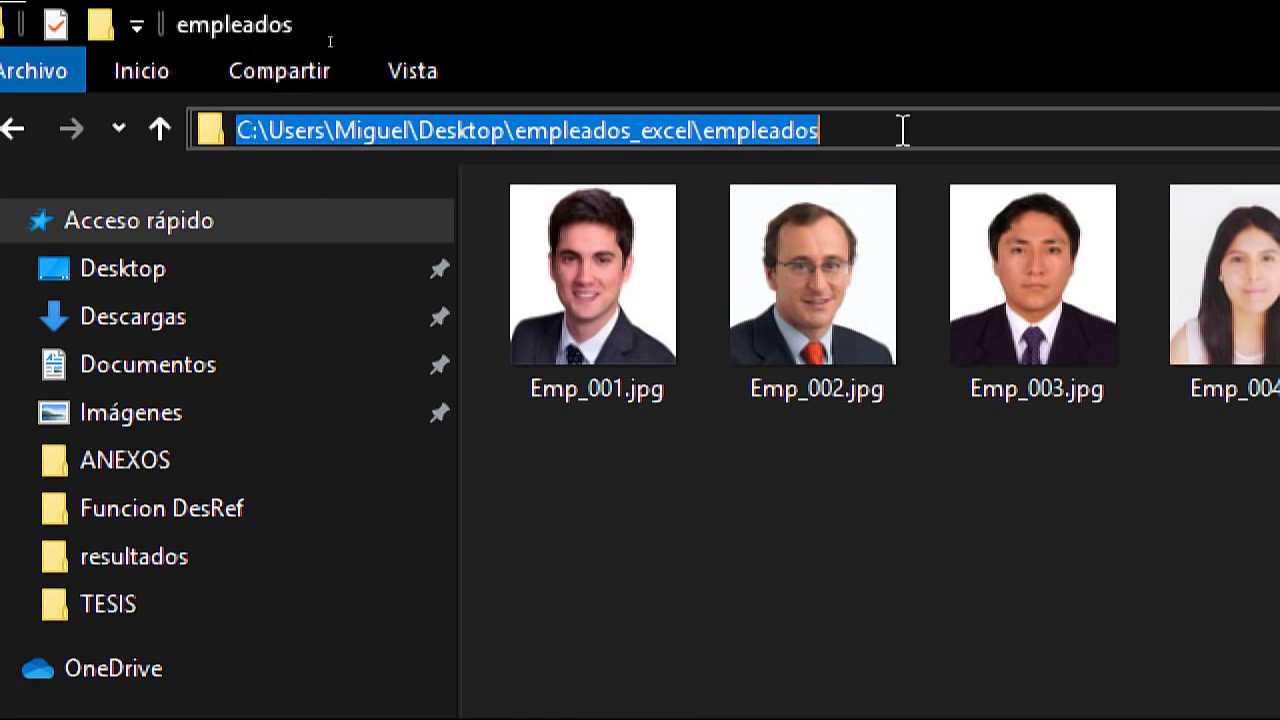
pyautogui.click(294, 130)
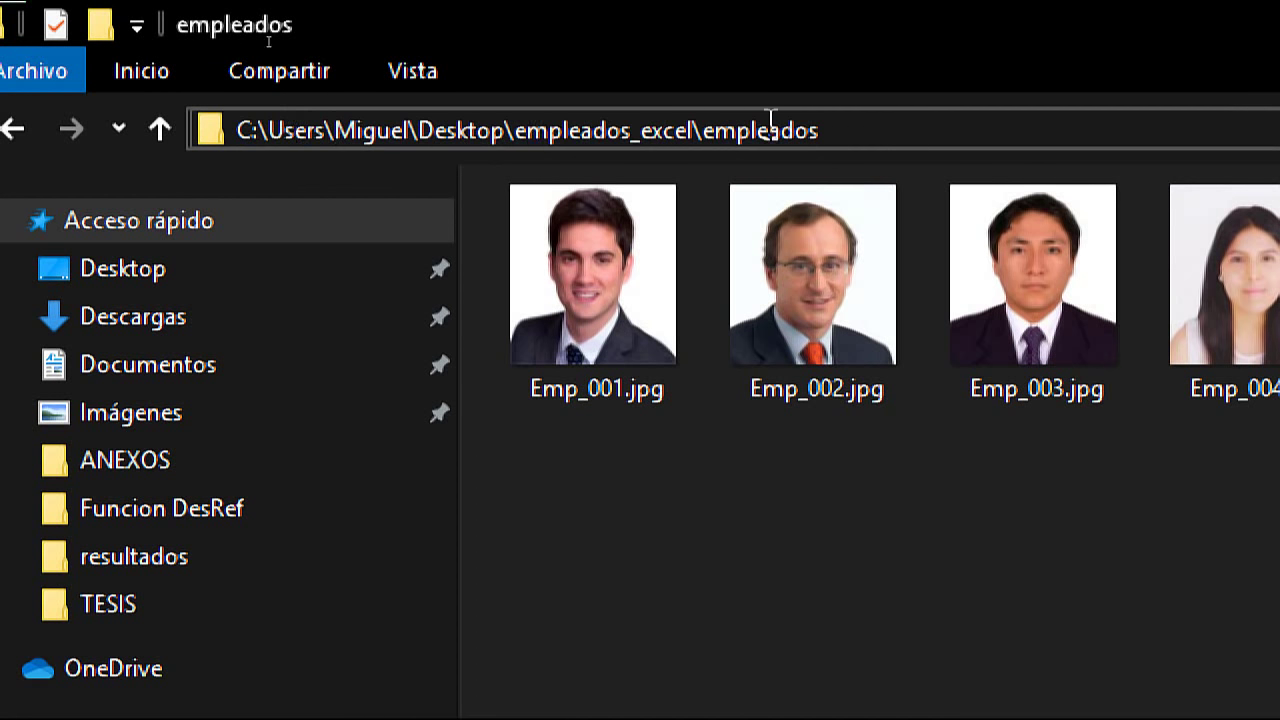
pyautogui.moveTo(875, 125); pyautogui.dragTo(228, 136)
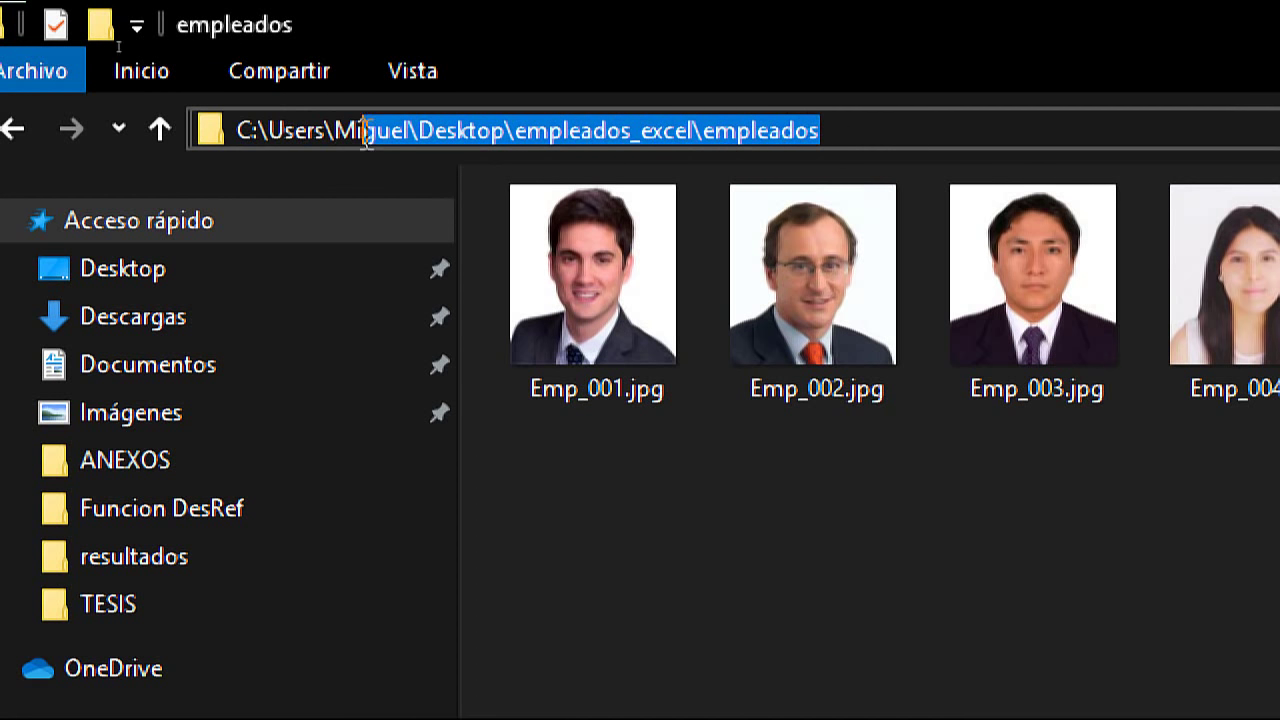
pyautogui.rightClick(270, 131)
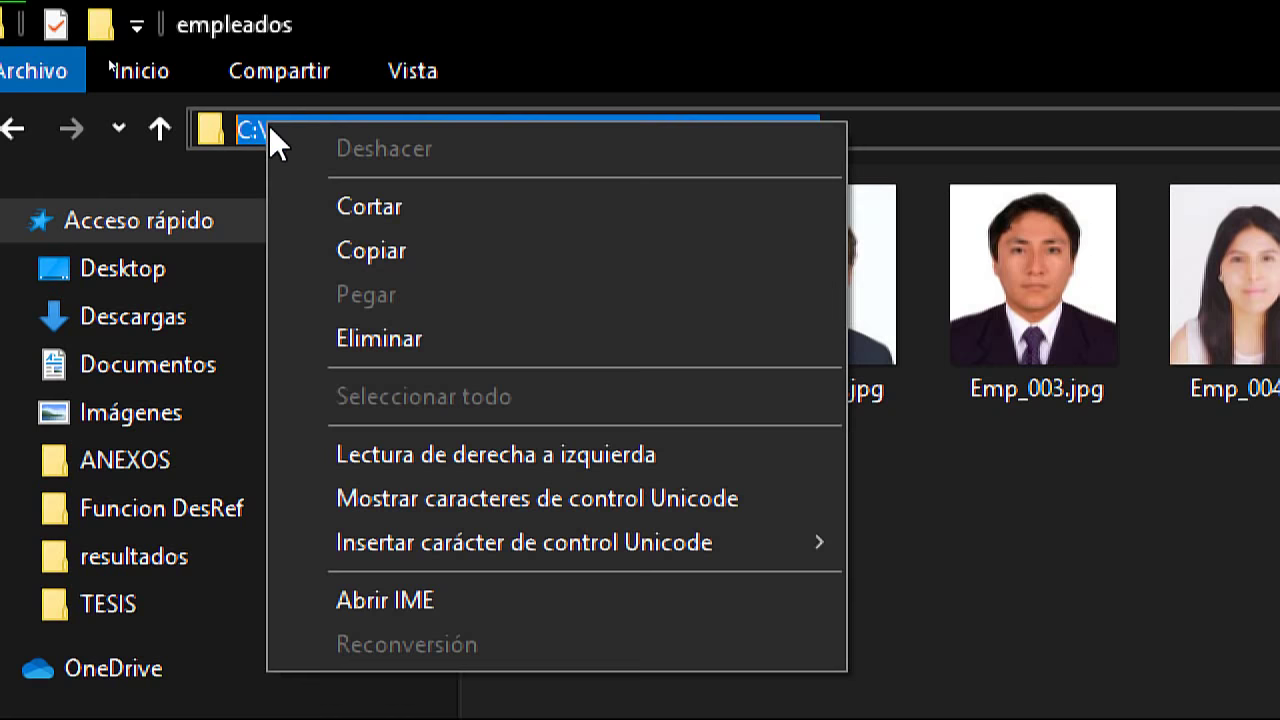
pyautogui.click(371, 250)
pyautogui.moveTo(277, 707)
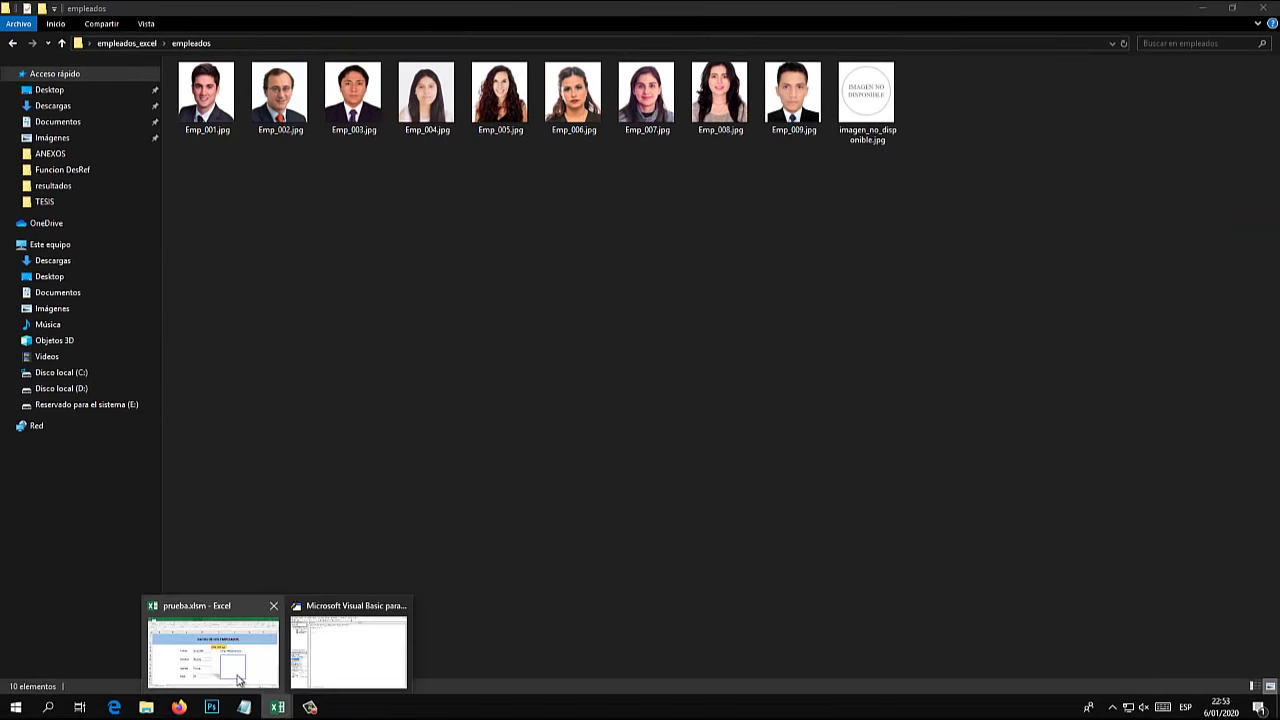
pyautogui.click(214, 645)
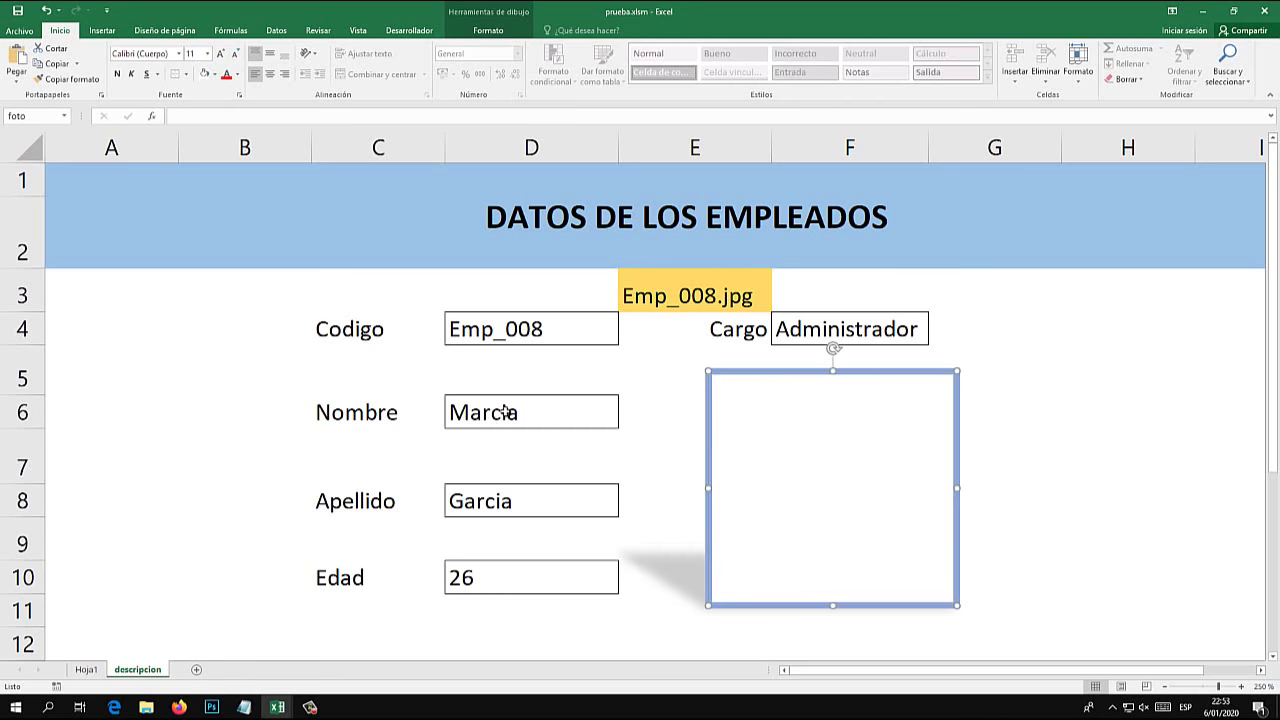
# - Paste the folder path inside rutaimagen's quotes and append \Emp_002.jpg
pyautogui.rightClick(147, 674)
pyautogui.click(175, 580)
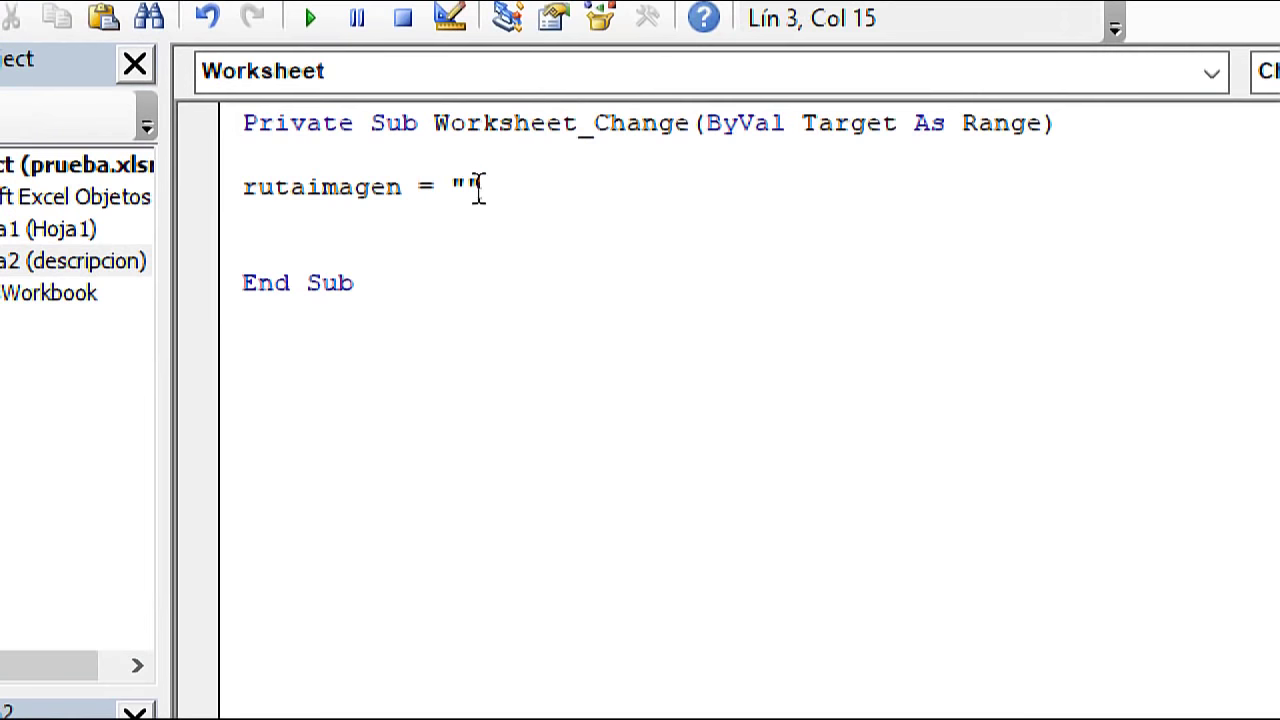
pyautogui.hotkey('ctrl', 'v')
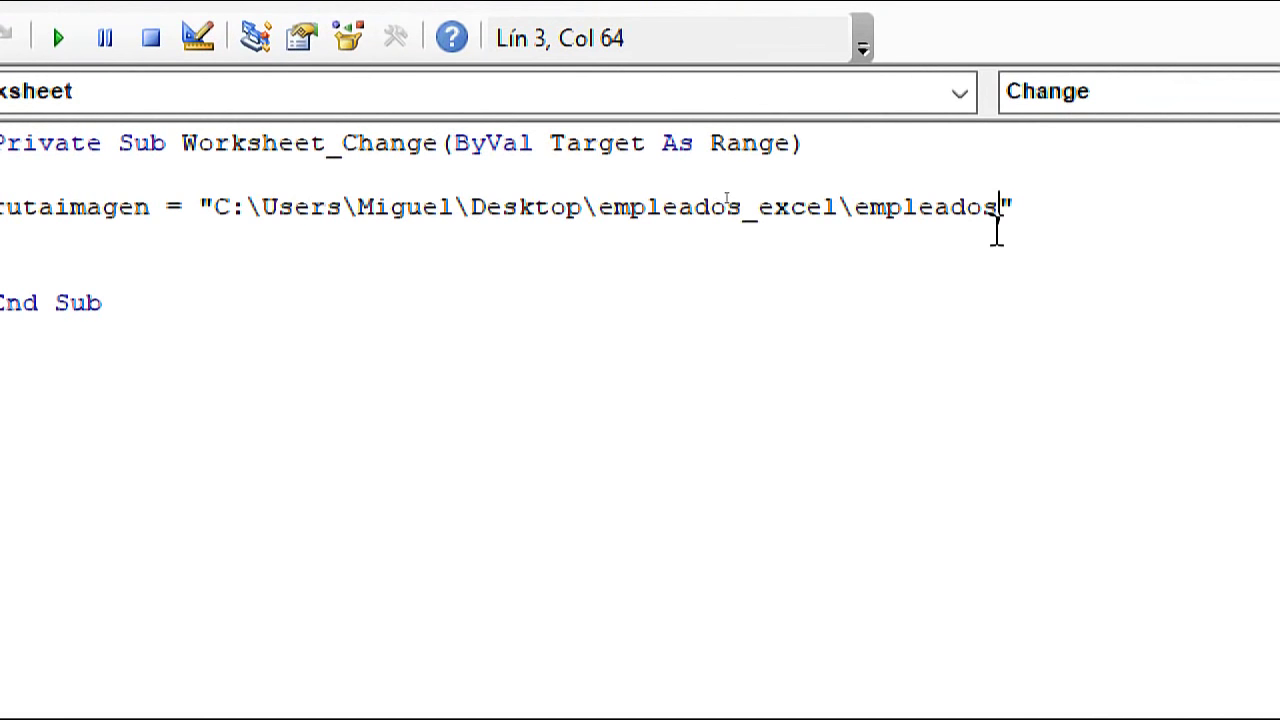
pyautogui.write('\\')
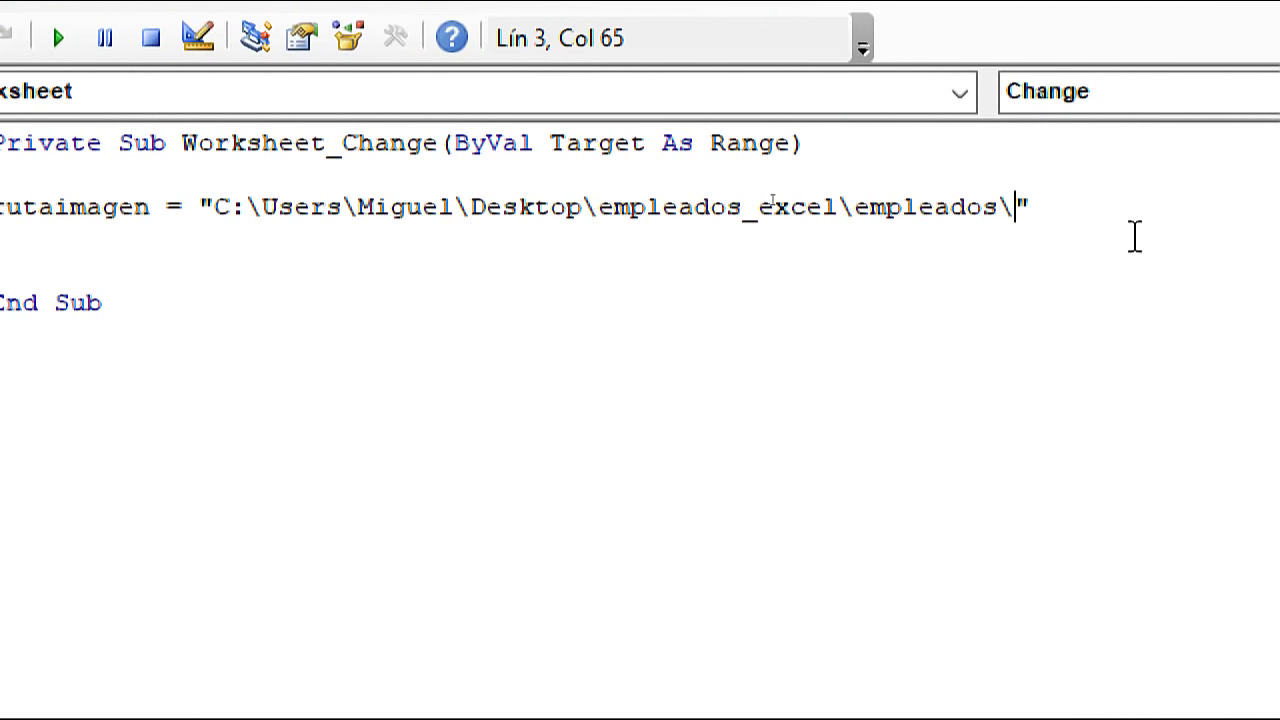
pyautogui.write('E')
pyautogui.write('mp_001')
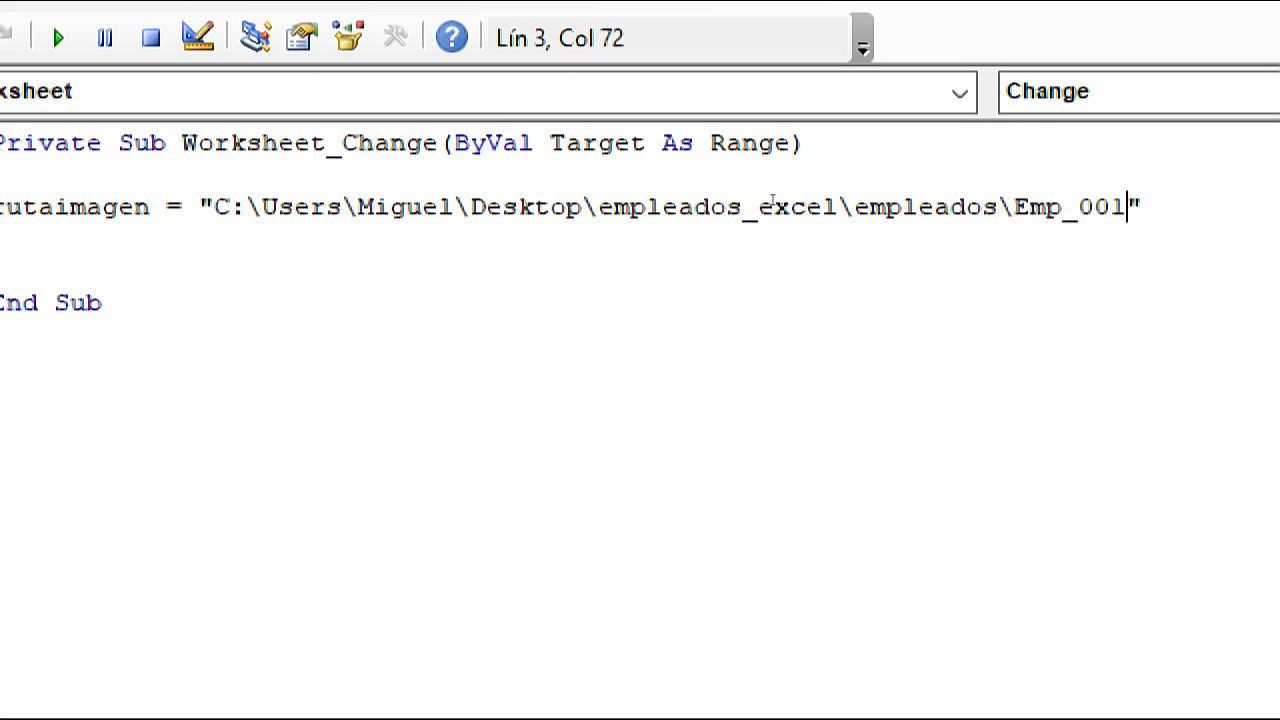
pyautogui.press('BackSpace')
pyautogui.write('2.jpg')
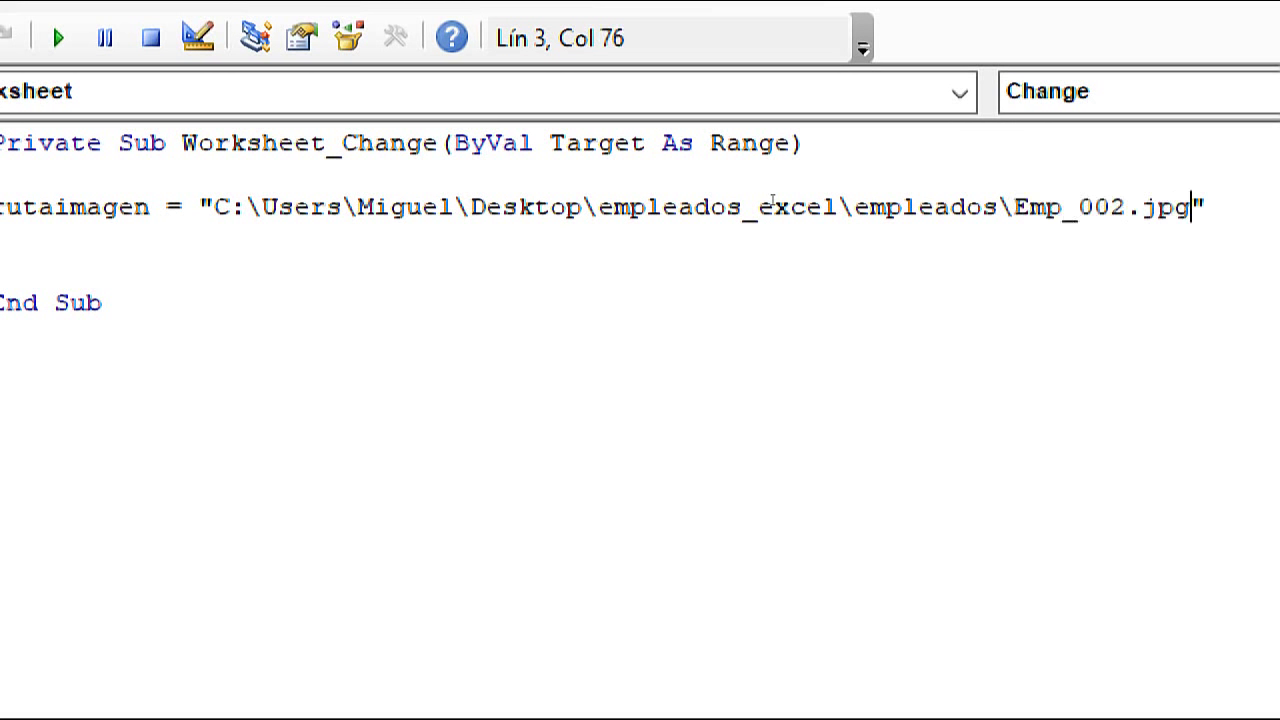
pyautogui.click(1174, 207)
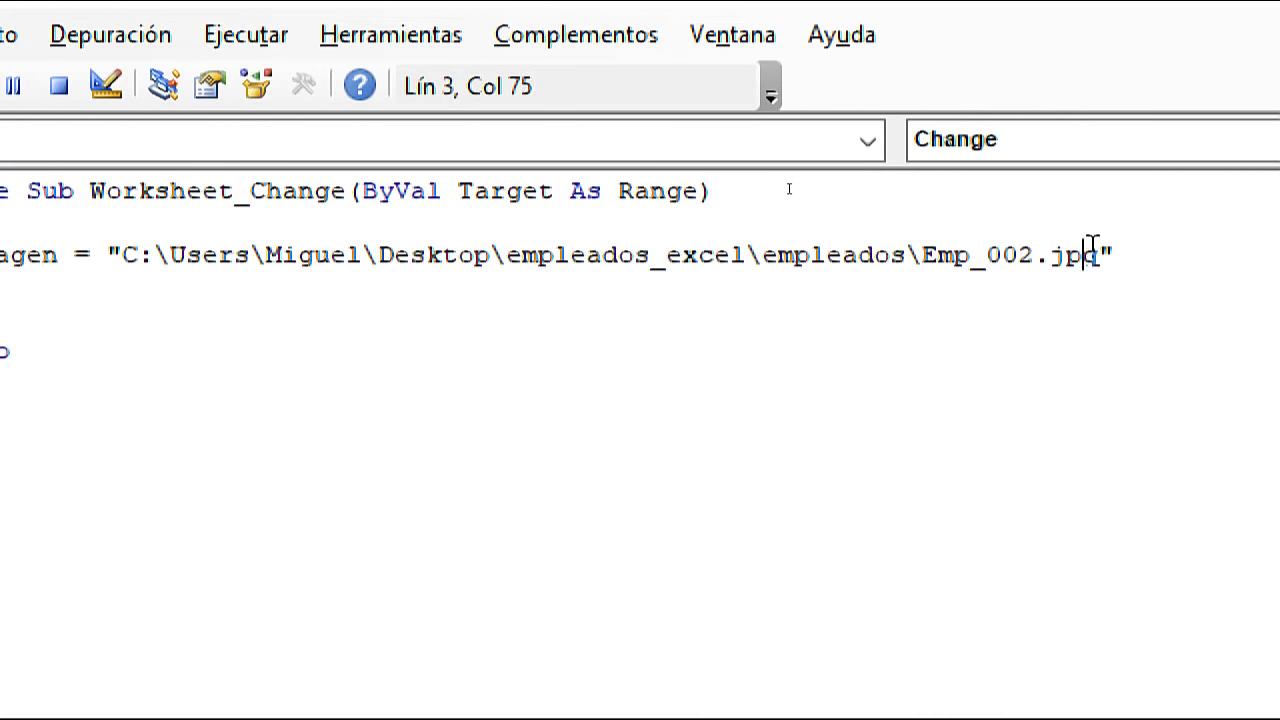
pyautogui.hotkey('shift', 'Home')
pyautogui.click(968, 258)
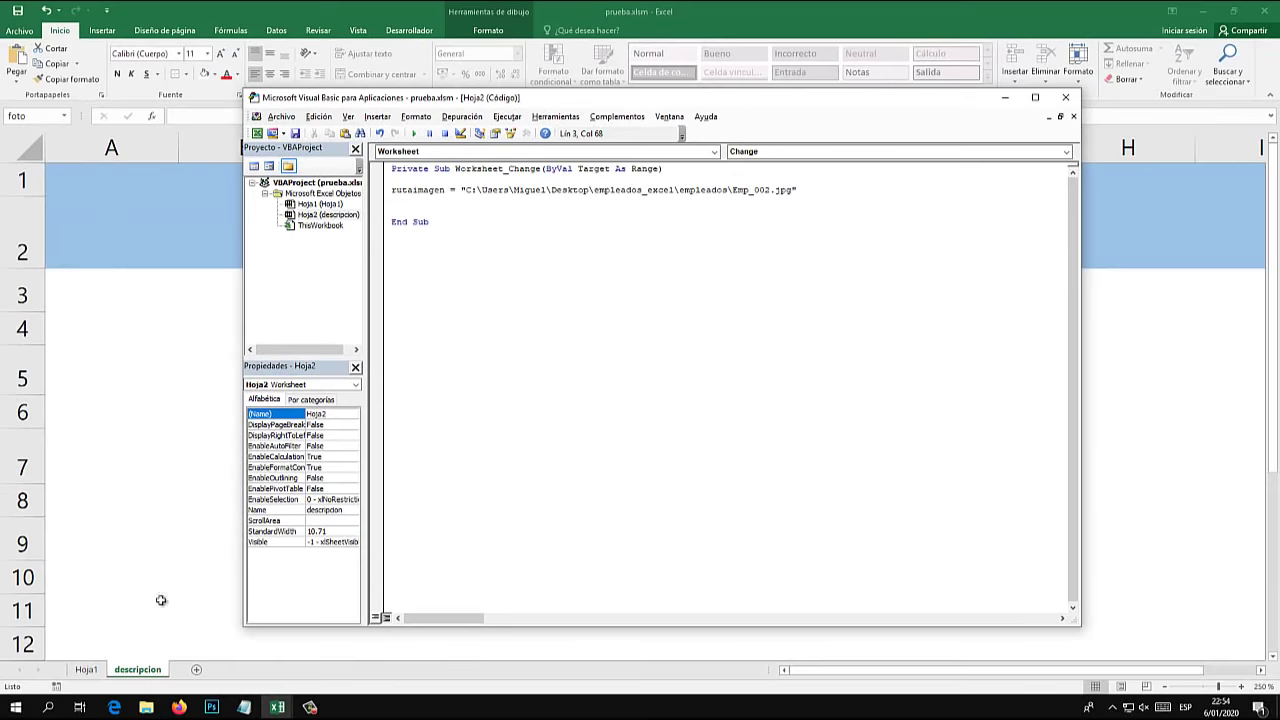
pyautogui.click(146, 707)
# - Compare the Emp_002.jpg photo with the macro's path, then close Explorer and hide the editor
pyautogui.click(262, 655)
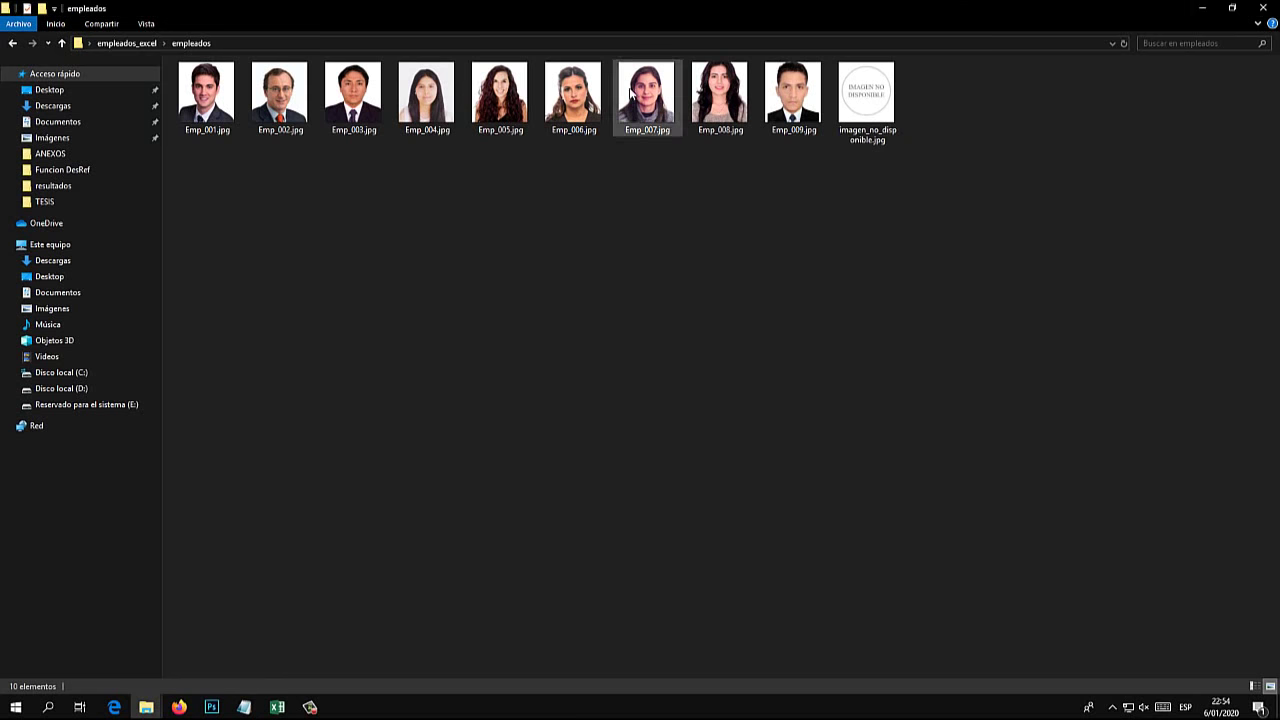
pyautogui.click(268, 124)
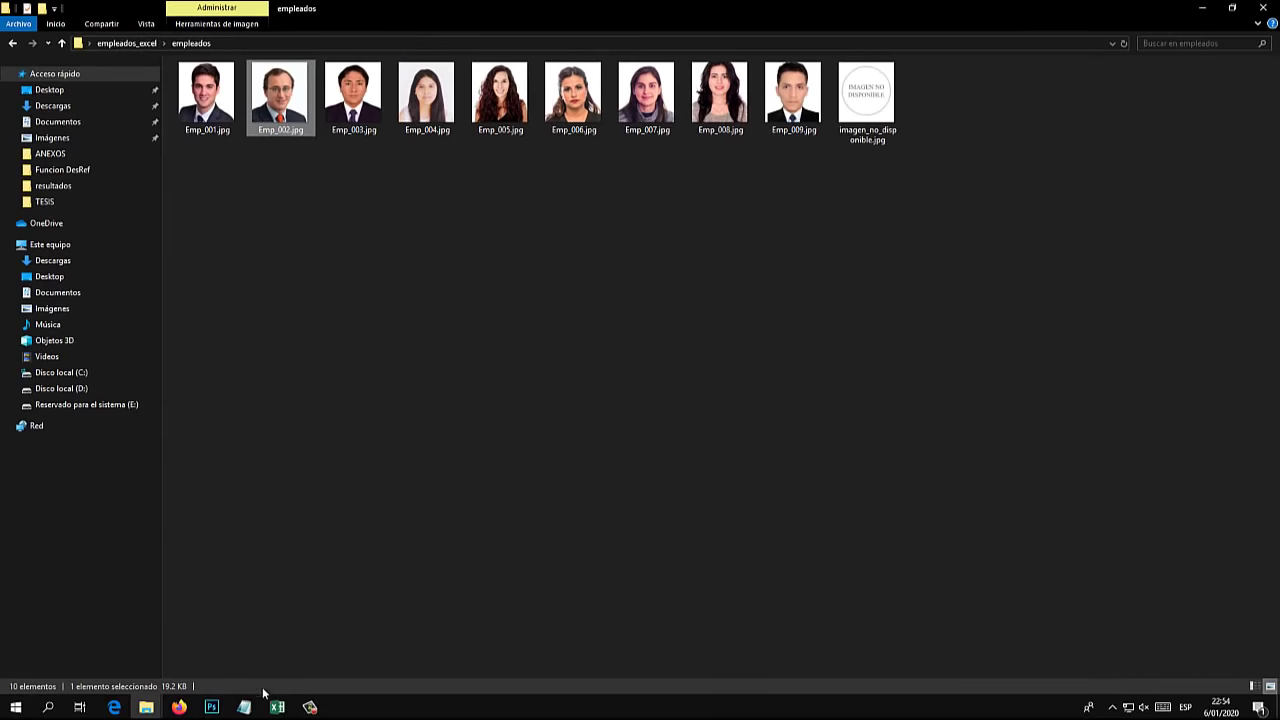
pyautogui.moveTo(277, 707)
pyautogui.click(350, 563)
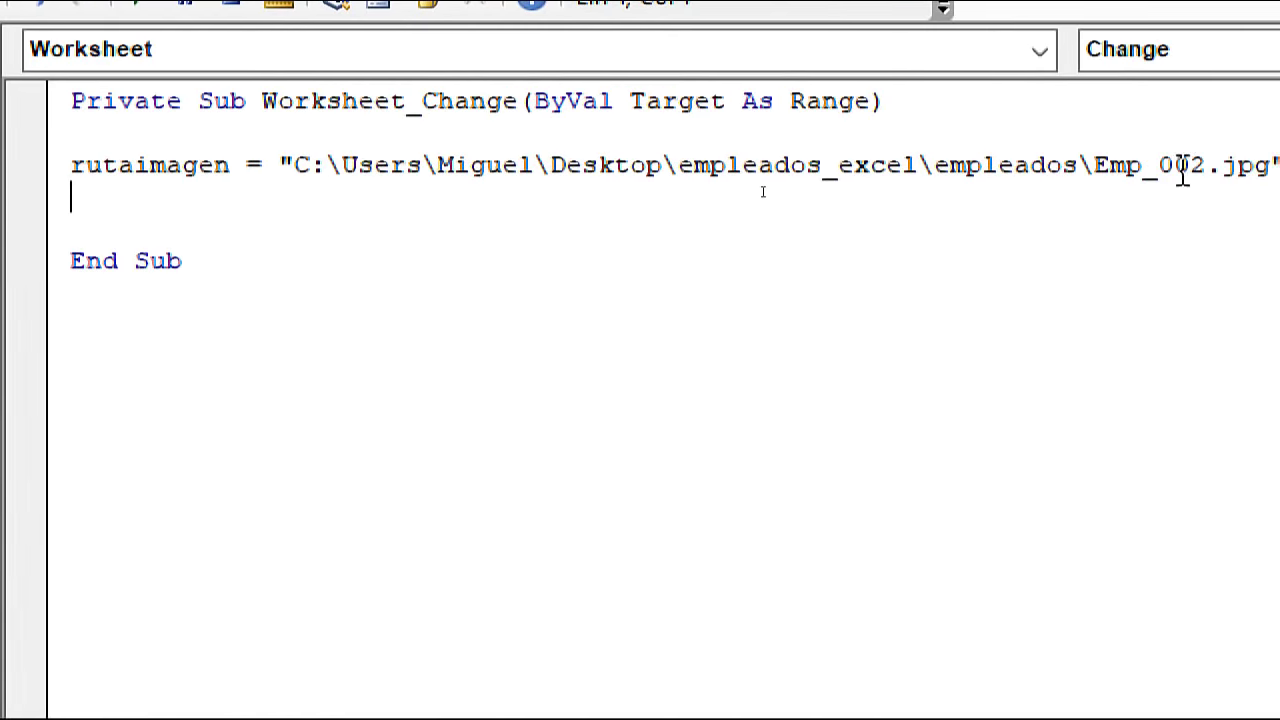
pyautogui.click(792, 189)
pyautogui.moveTo(1183, 165); pyautogui.dragTo(213, 190)
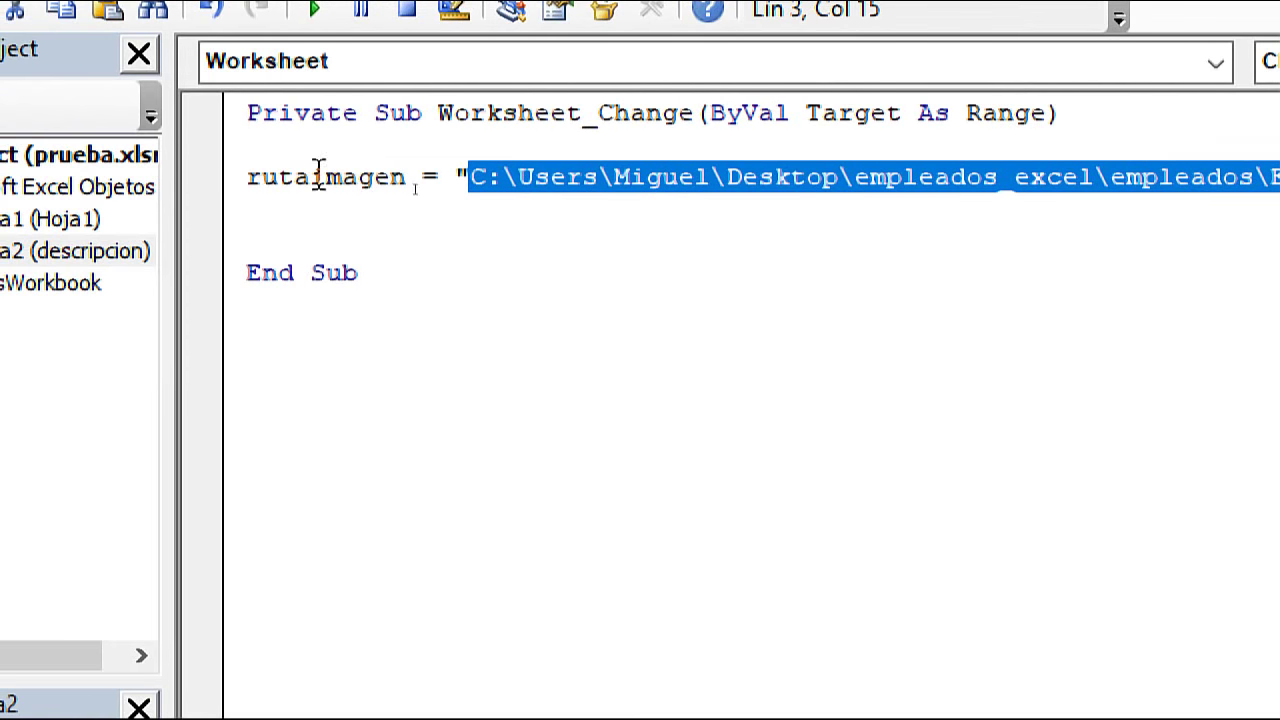
pyautogui.click(326, 218)
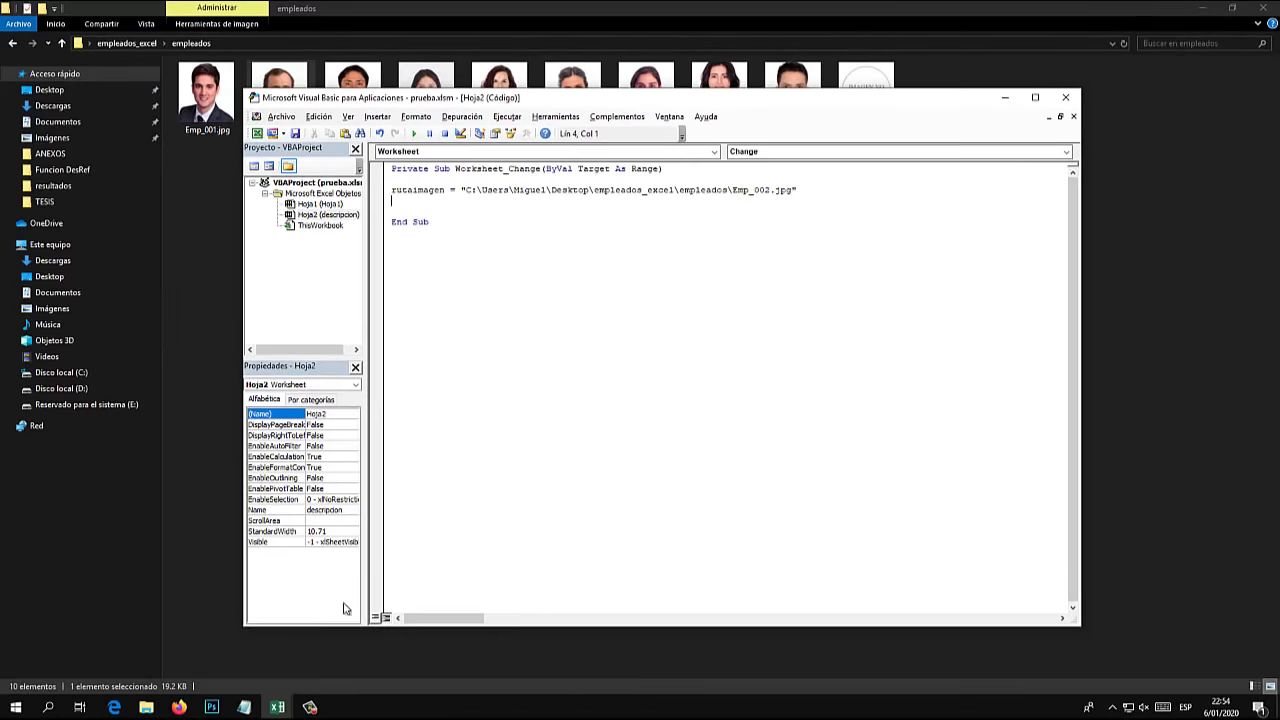
pyautogui.click(1263, 8)
pyautogui.hotkey('alt', 'F11')
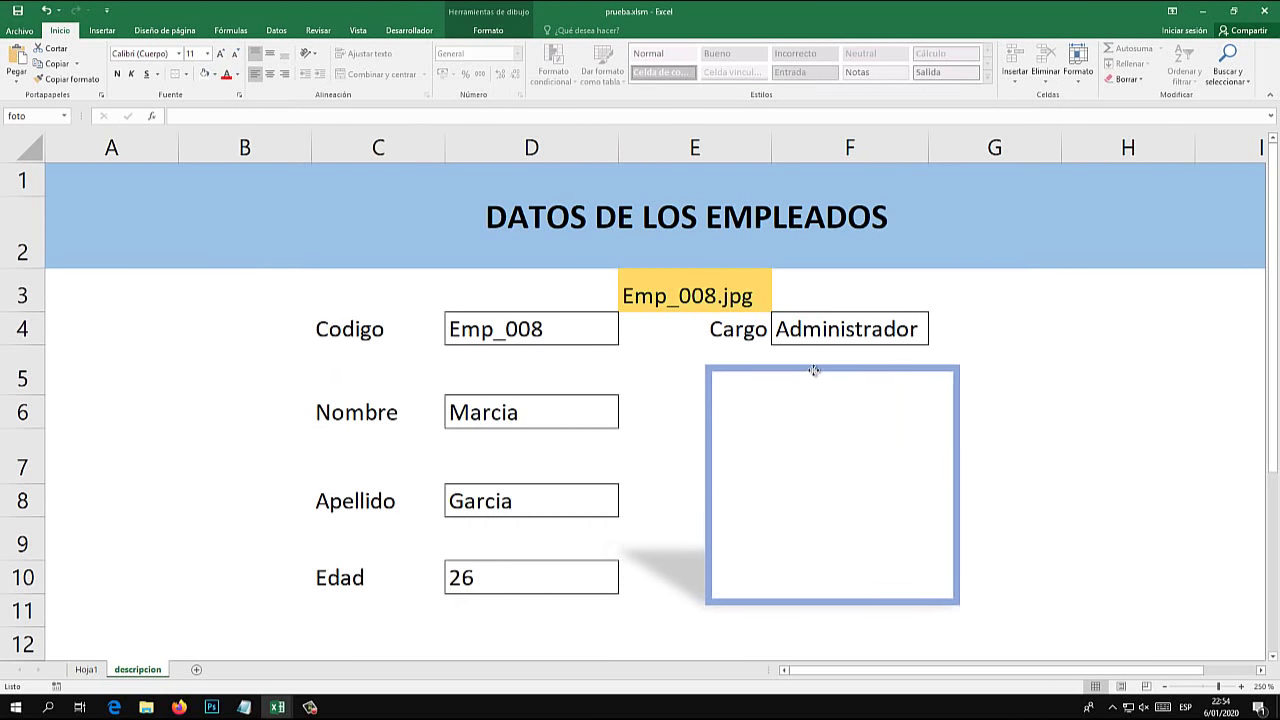
# - Move the photo frame below Cargo and begin the macro line ActiveSheet.Shapes("
pyautogui.moveTo(900, 385); pyautogui.dragTo(826, 367)
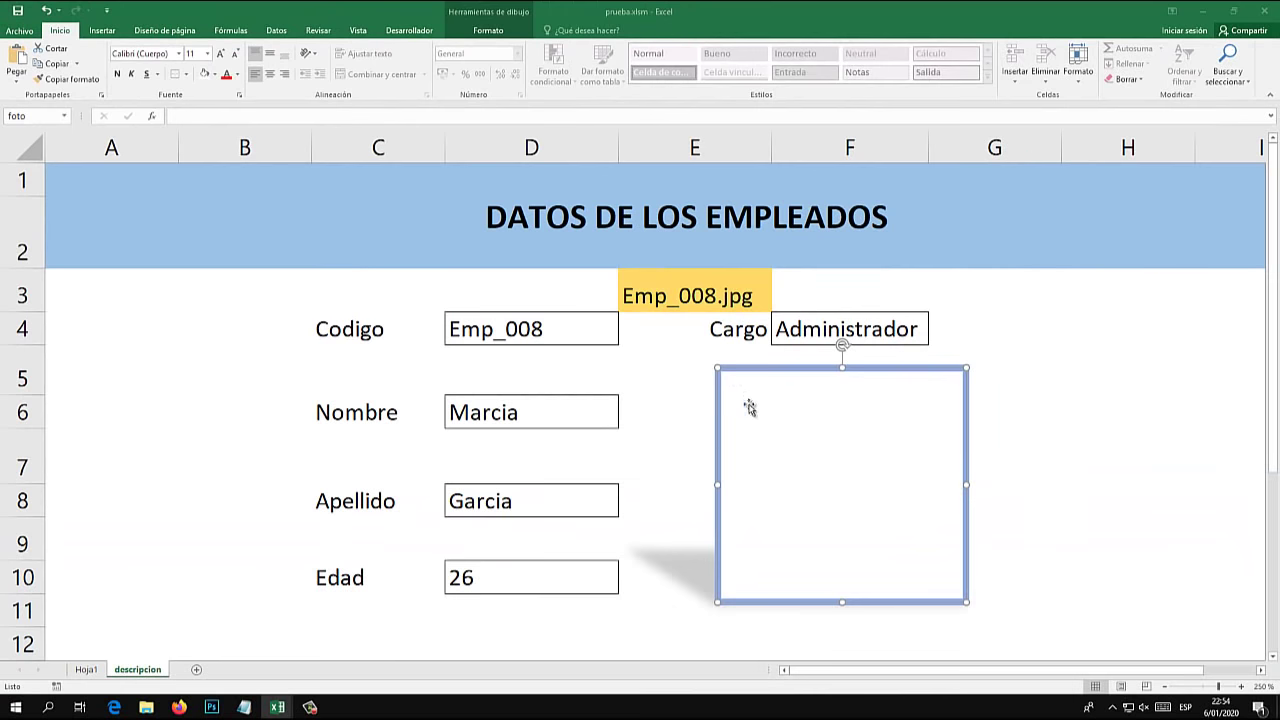
pyautogui.rightClick(148, 668)
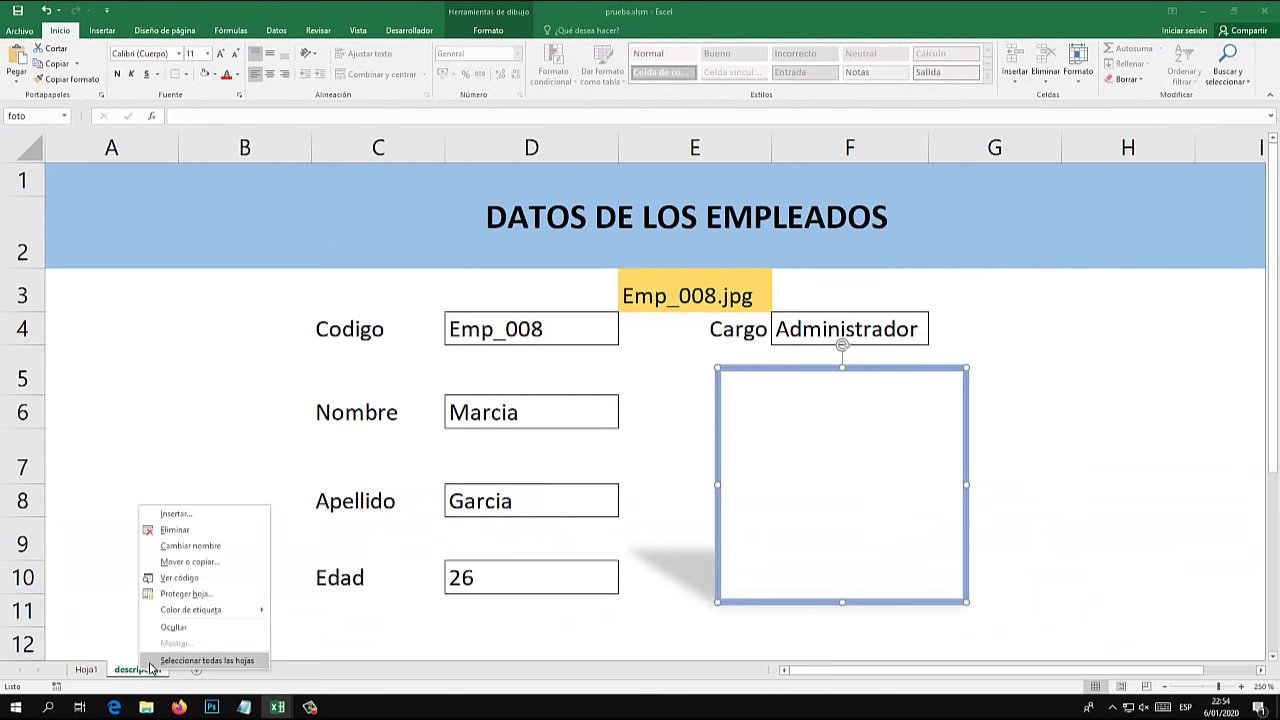
pyautogui.click(182, 577)
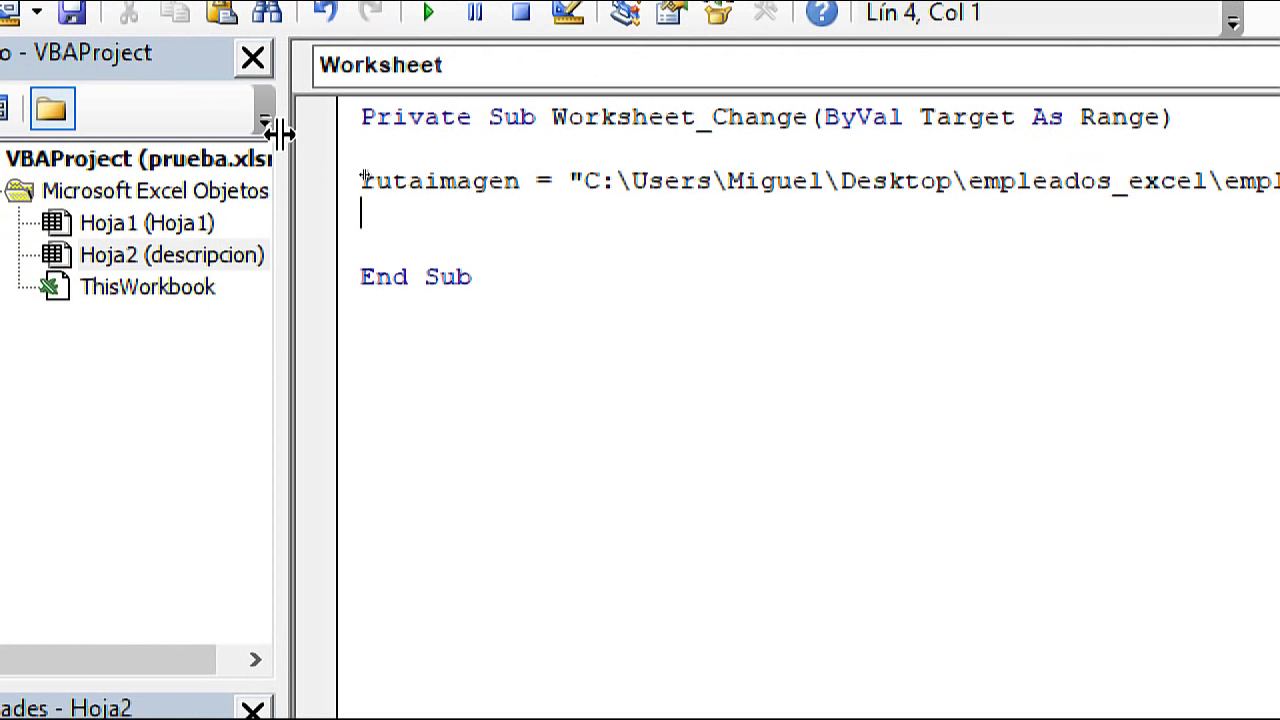
pyautogui.write('Active')
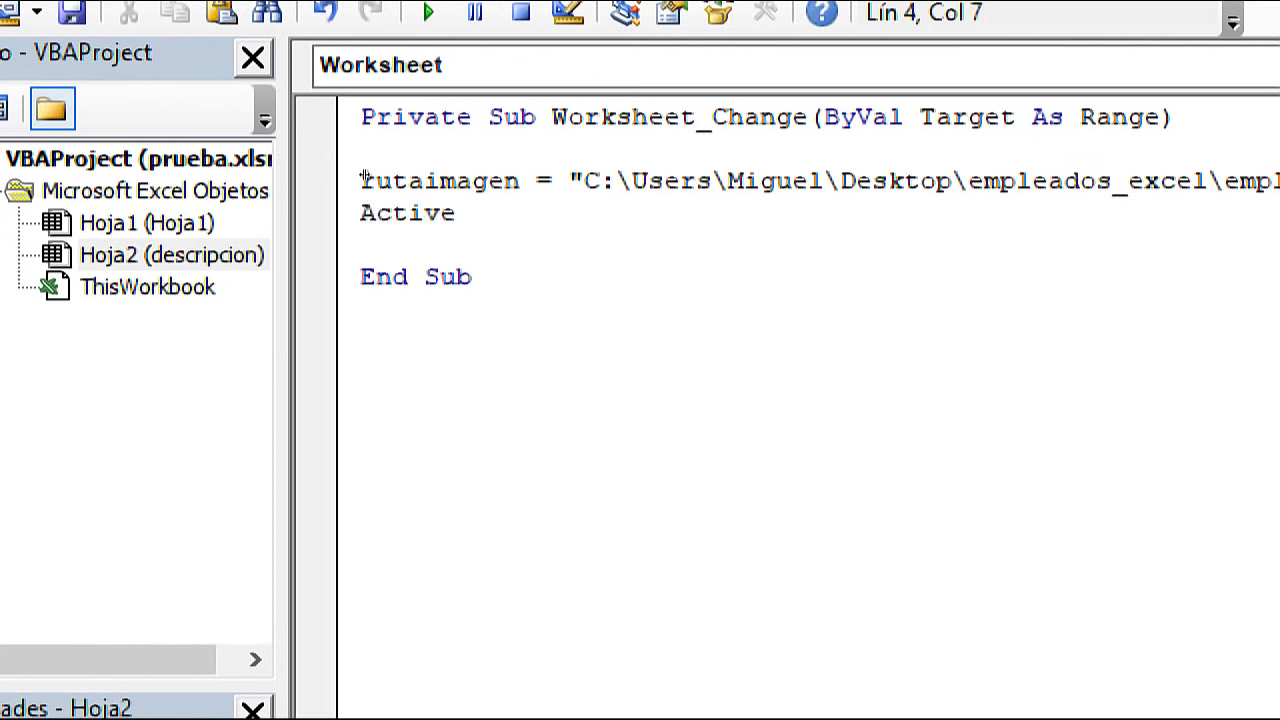
pyautogui.write('Sheet.')
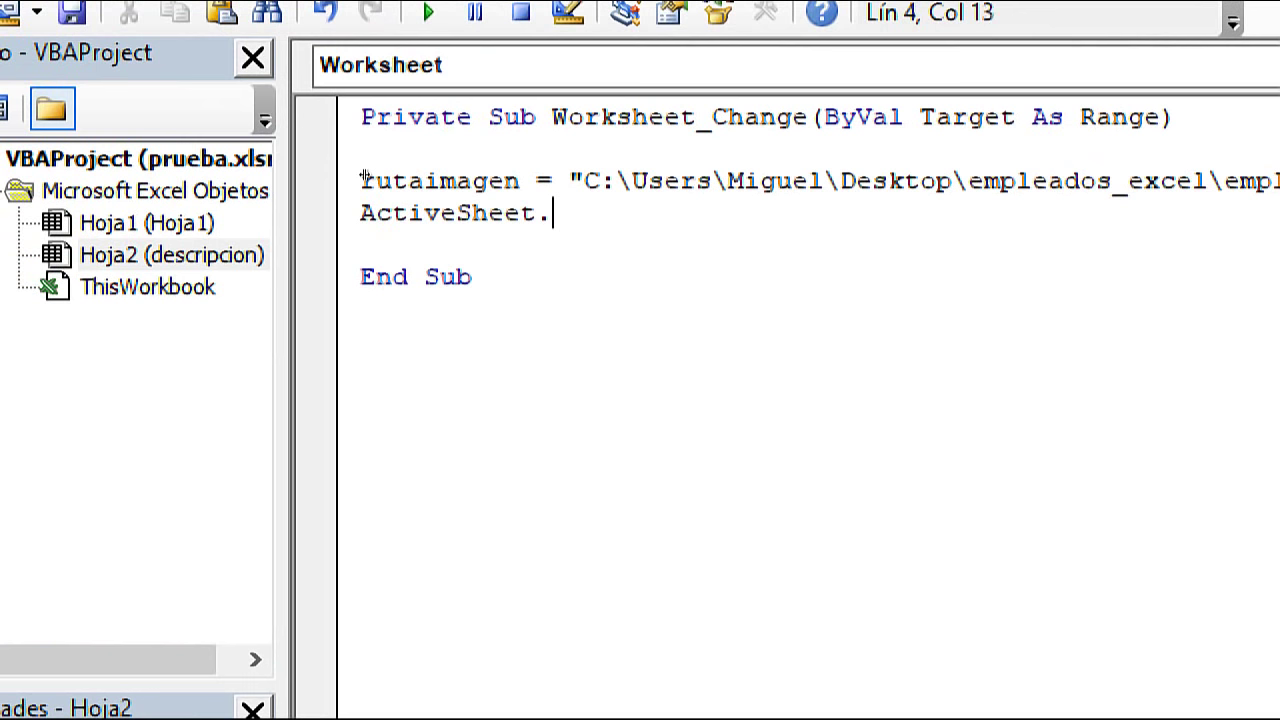
pyautogui.write('Shapes')
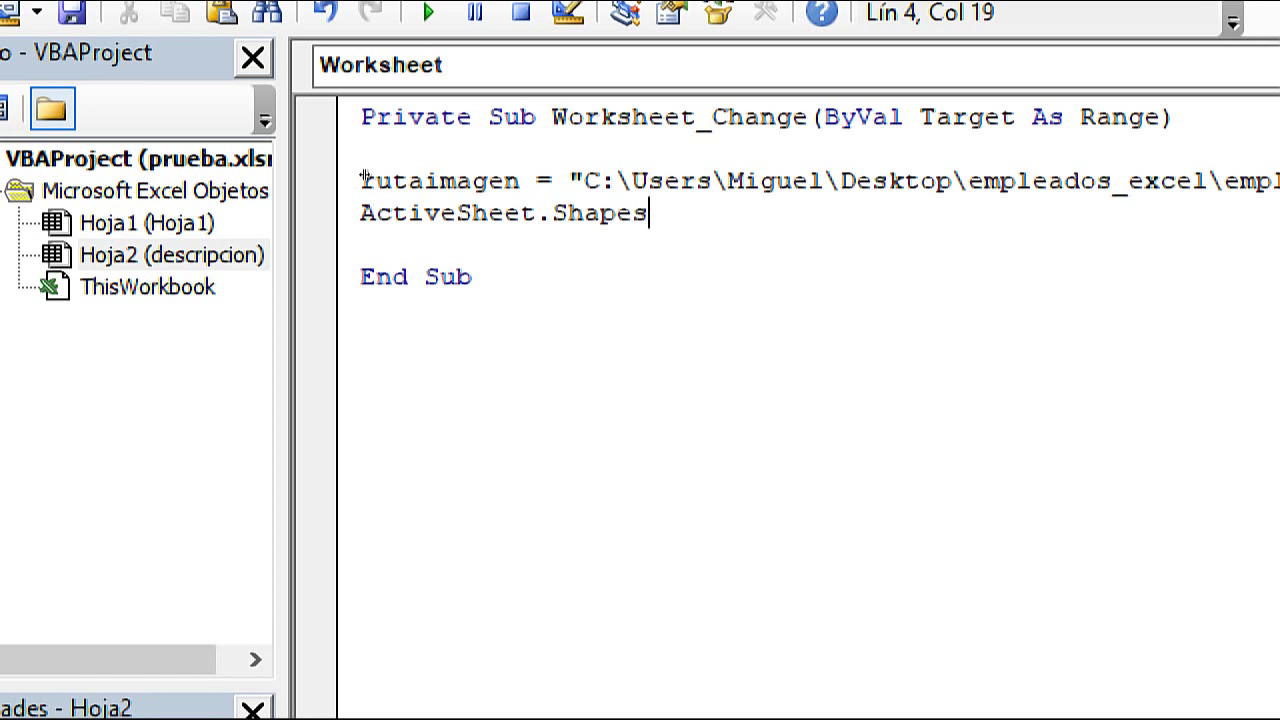
pyautogui.press('Down')
pyautogui.press('Up')
pyautogui.write('(')
pyautogui.write('"')
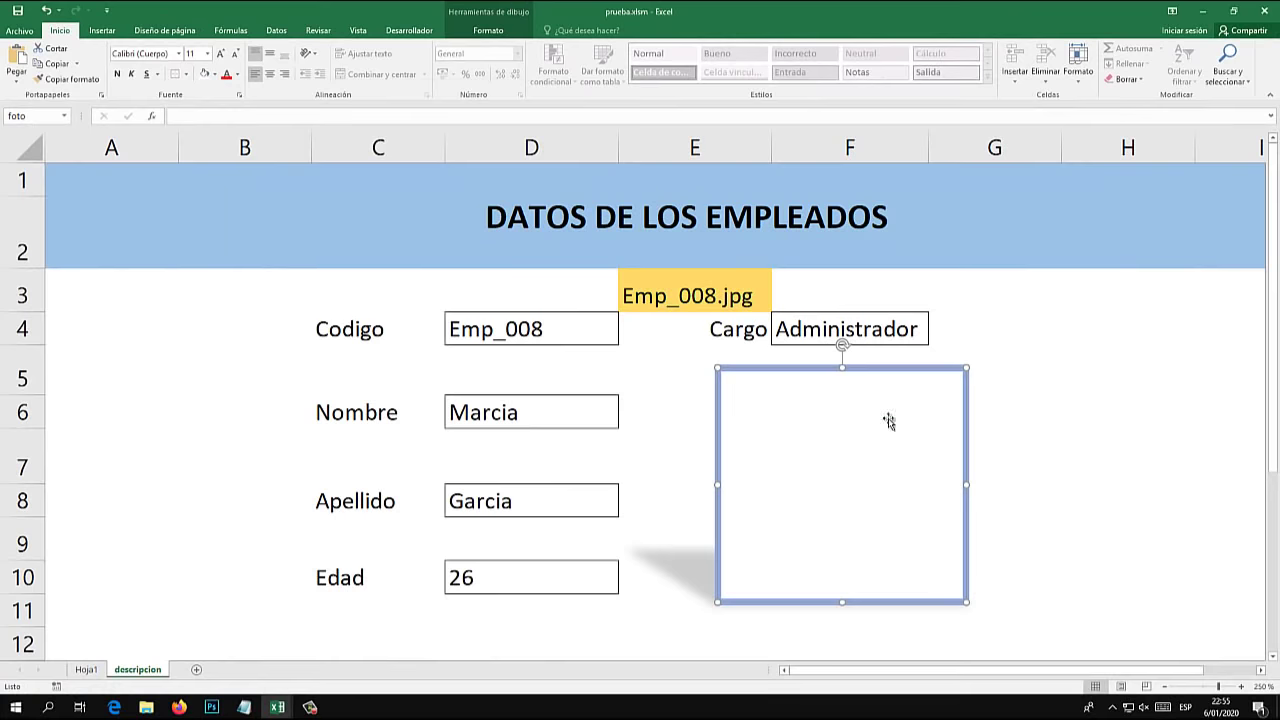
# - Reposition the photo frame back over E5:F10 and return to the code
pyautogui.moveTo(888, 420); pyautogui.dragTo(927, 449)
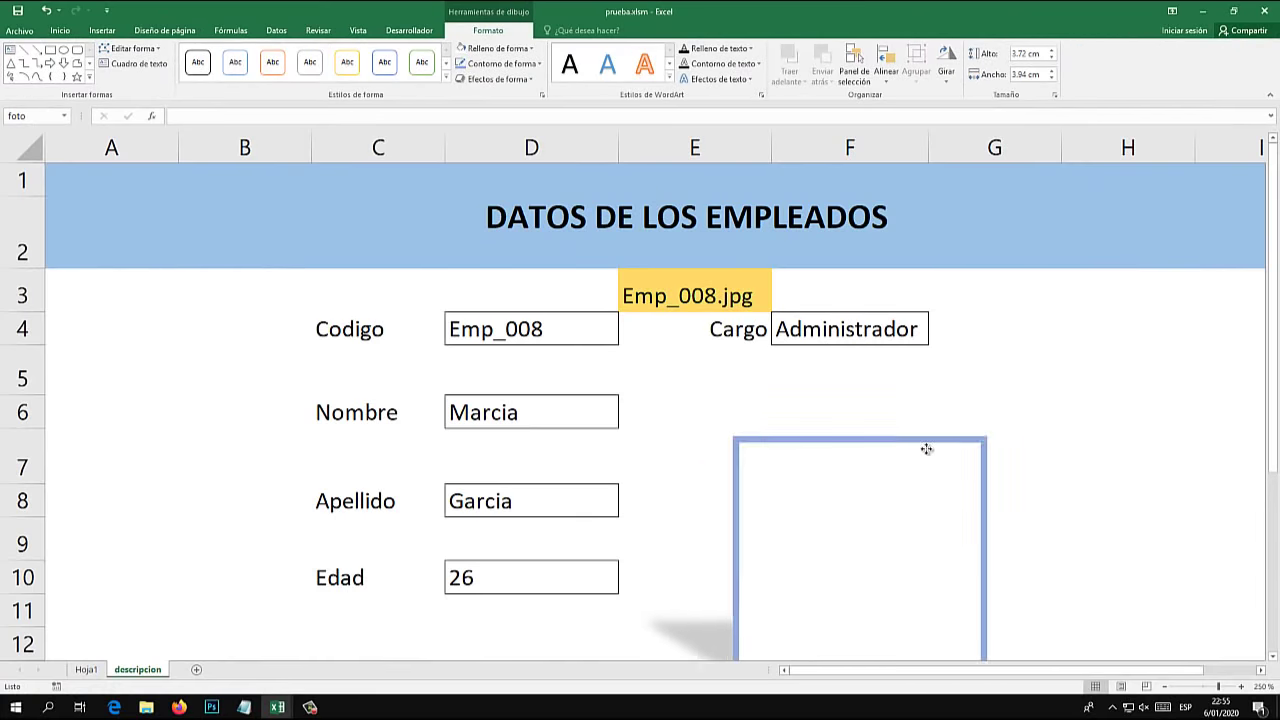
pyautogui.moveTo(927, 449); pyautogui.dragTo(893, 374)
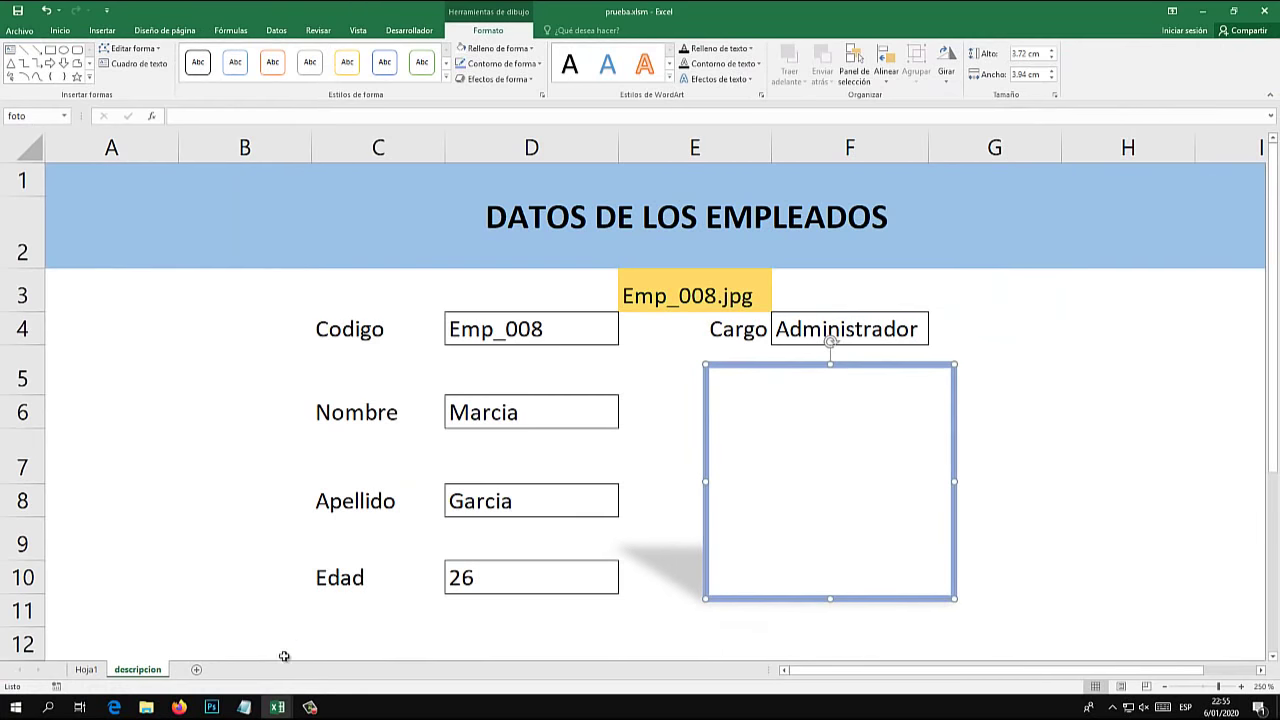
pyautogui.moveTo(277, 707)
pyautogui.click(333, 652)
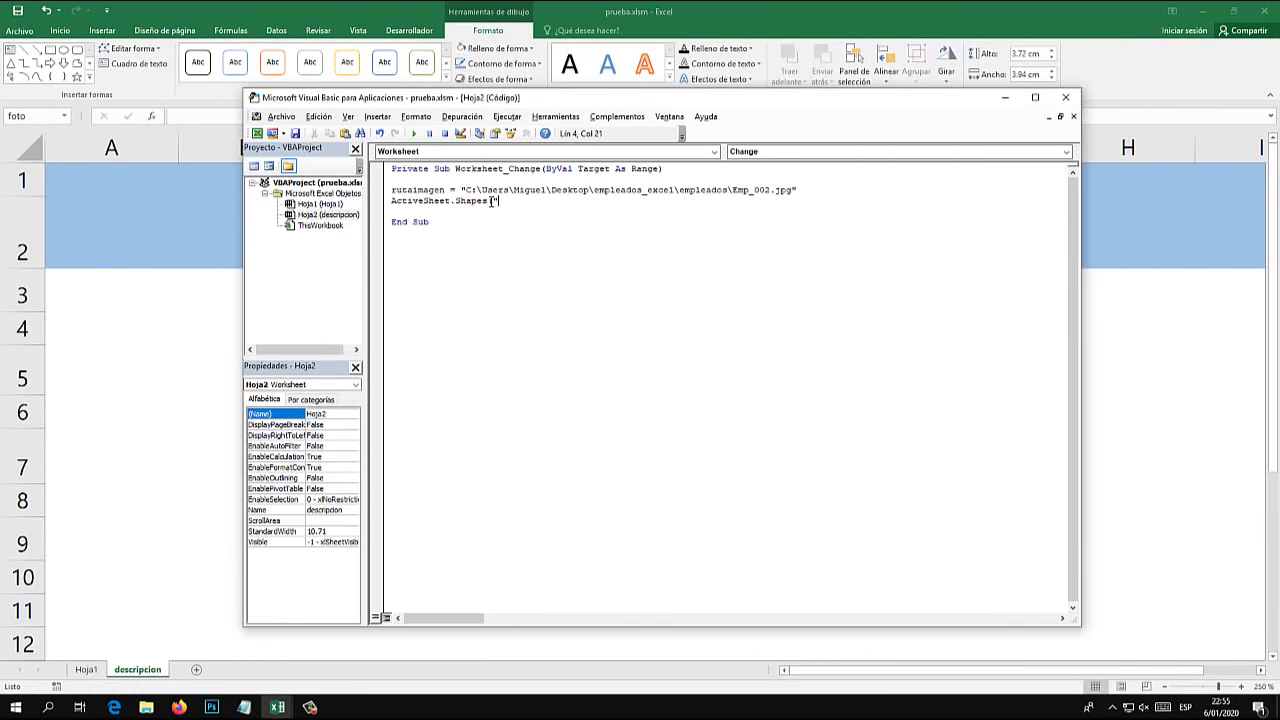
# - Complete the line as ActiveSheet.Shapes("foto").Fill.UserPicture(rutaimagen)
pyautogui.write('f')
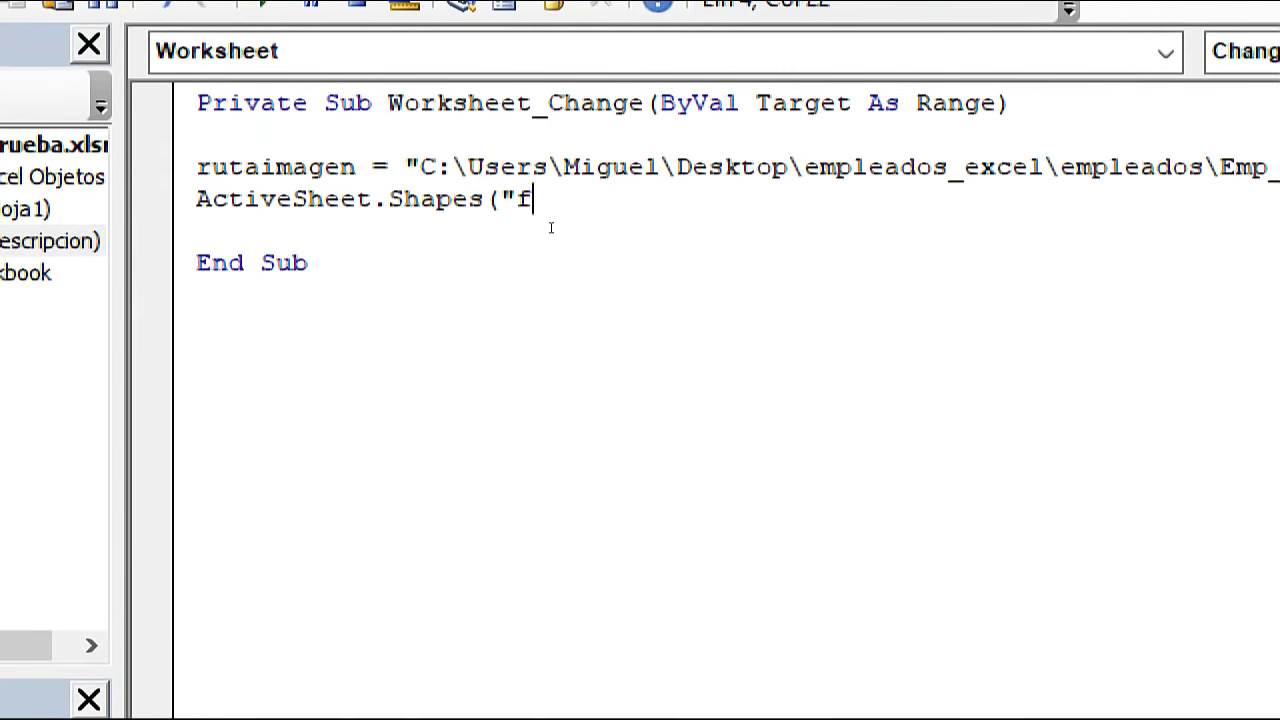
pyautogui.write('oto"')
pyautogui.click(300, 165)
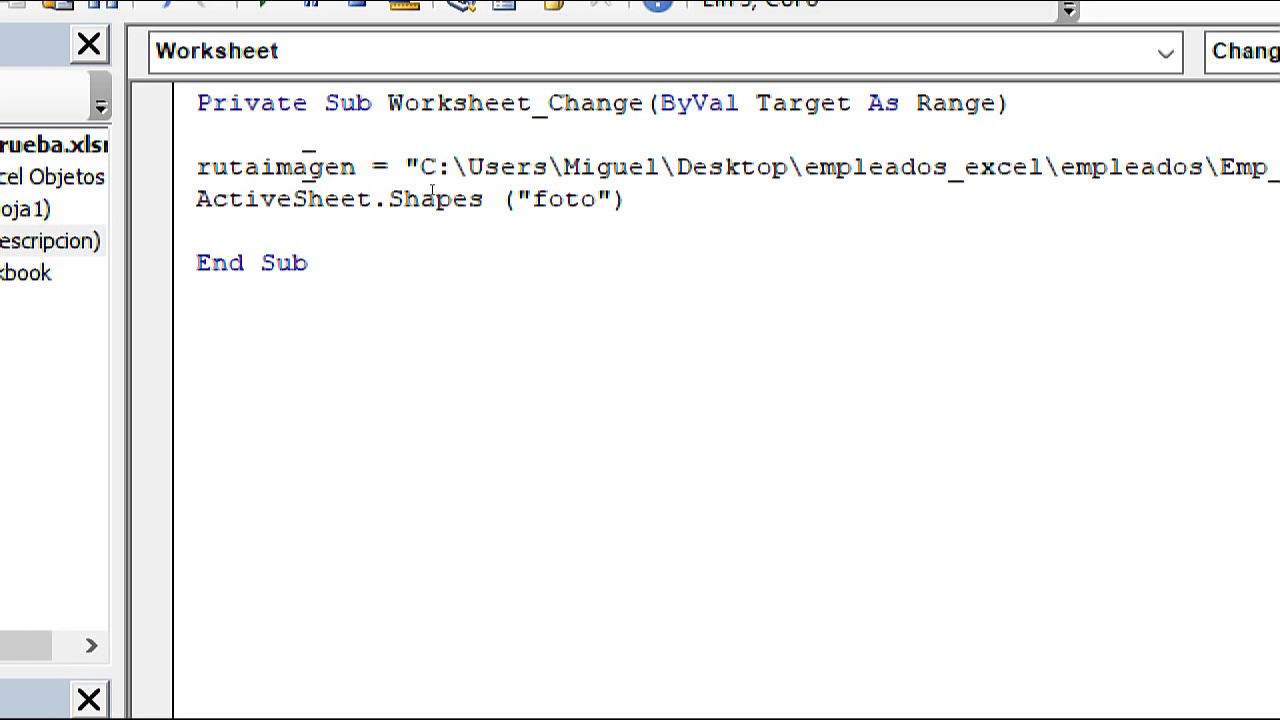
pyautogui.moveTo(355, 167); pyautogui.dragTo(203, 158)
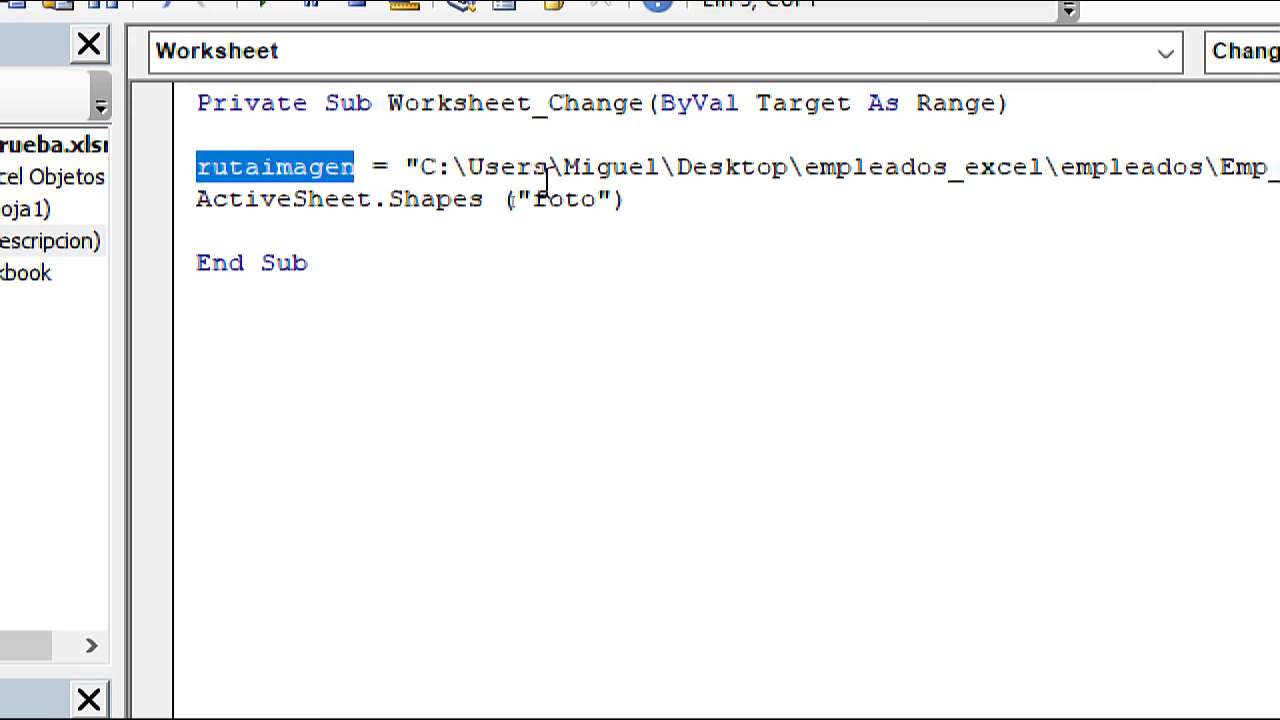
pyautogui.click(640, 204)
pyautogui.write('.Shapes ("foto")')
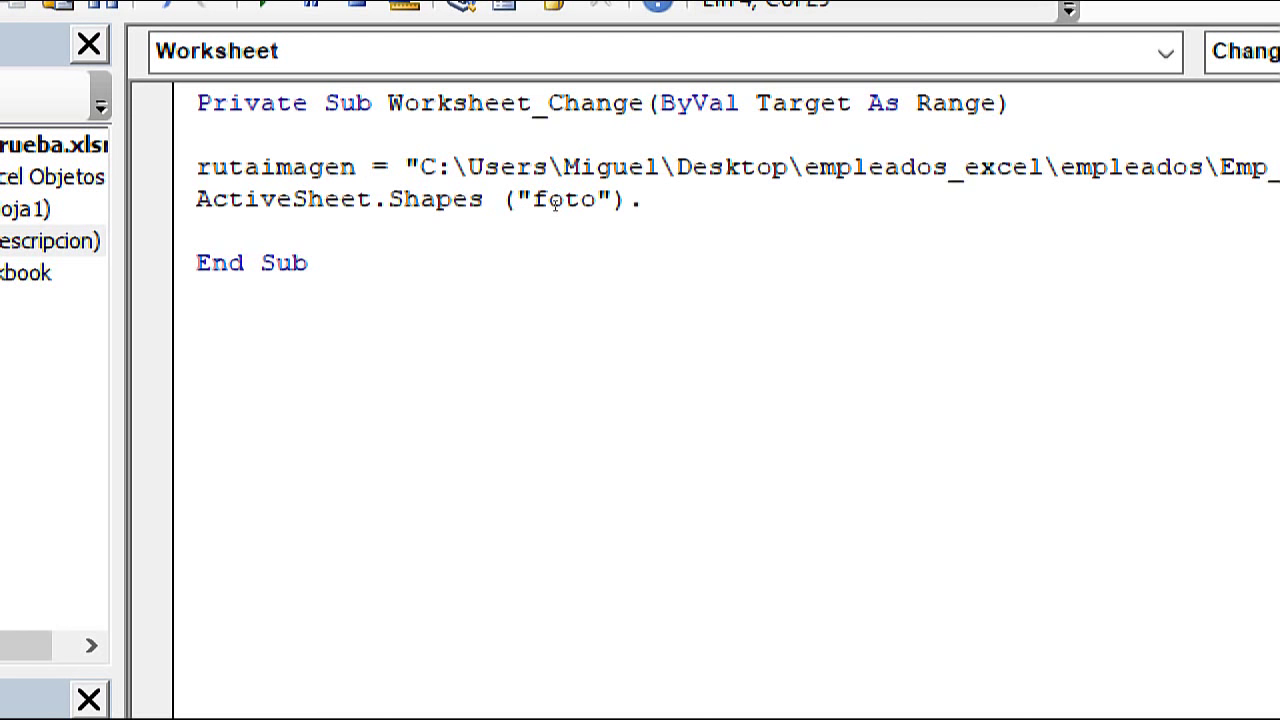
pyautogui.write('.fill.')
pyautogui.write('UserPi')
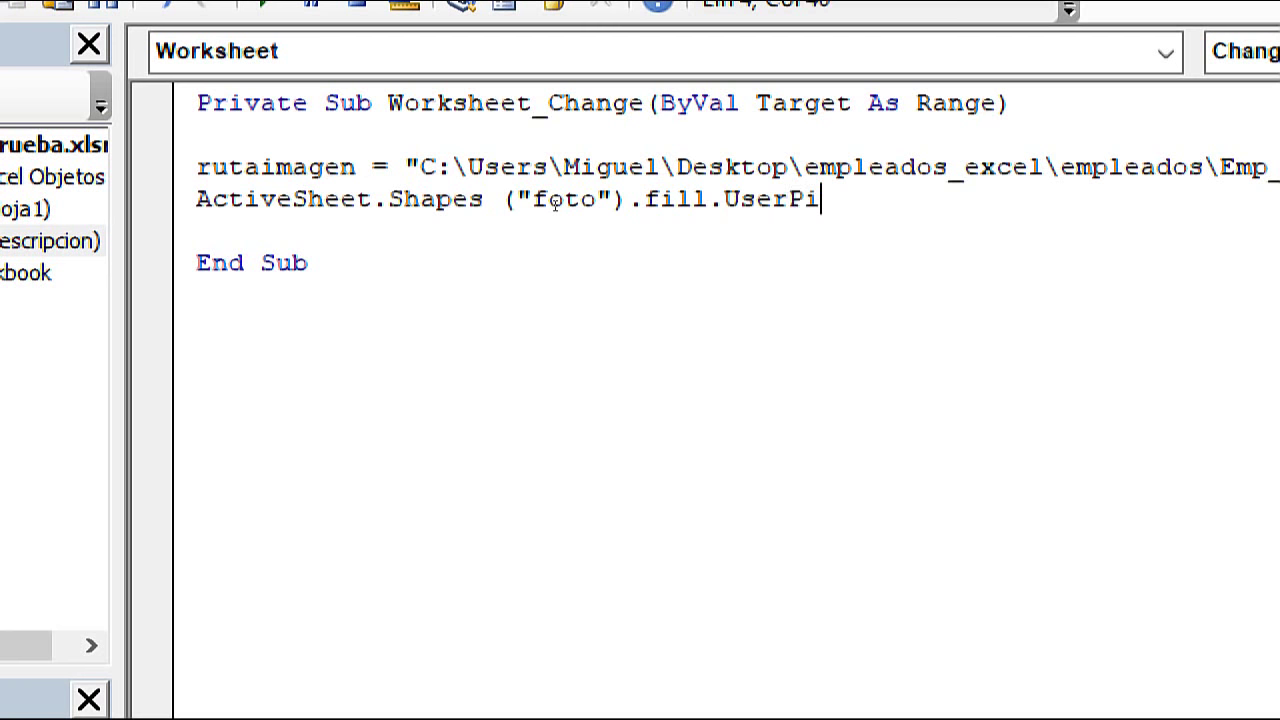
pyautogui.write('cture')
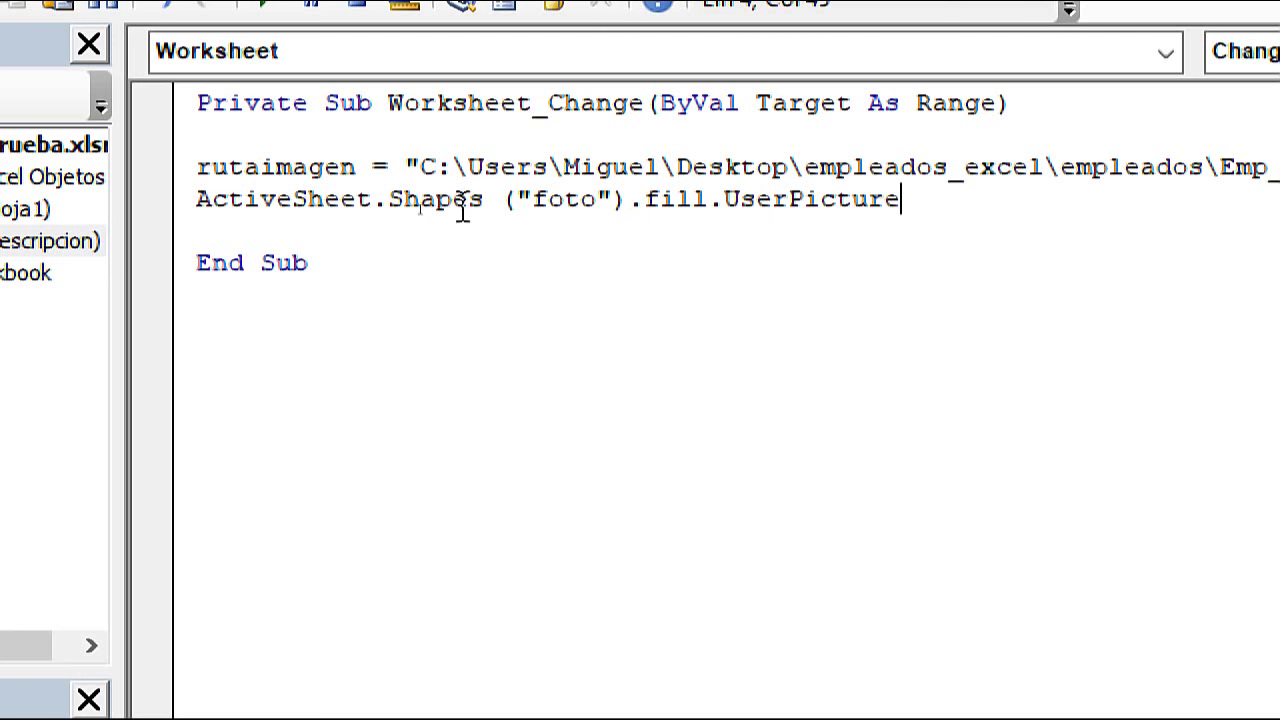
pyautogui.moveTo(355, 167); pyautogui.dragTo(171, 186)
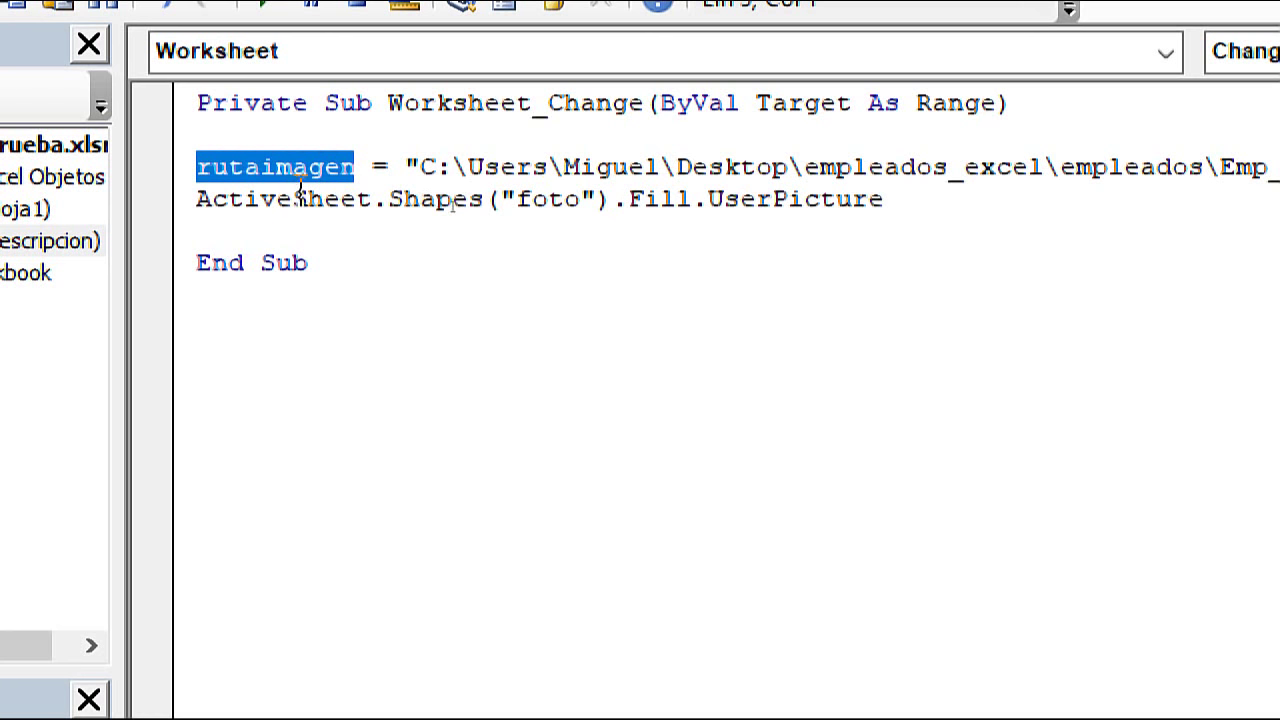
pyautogui.click(931, 201)
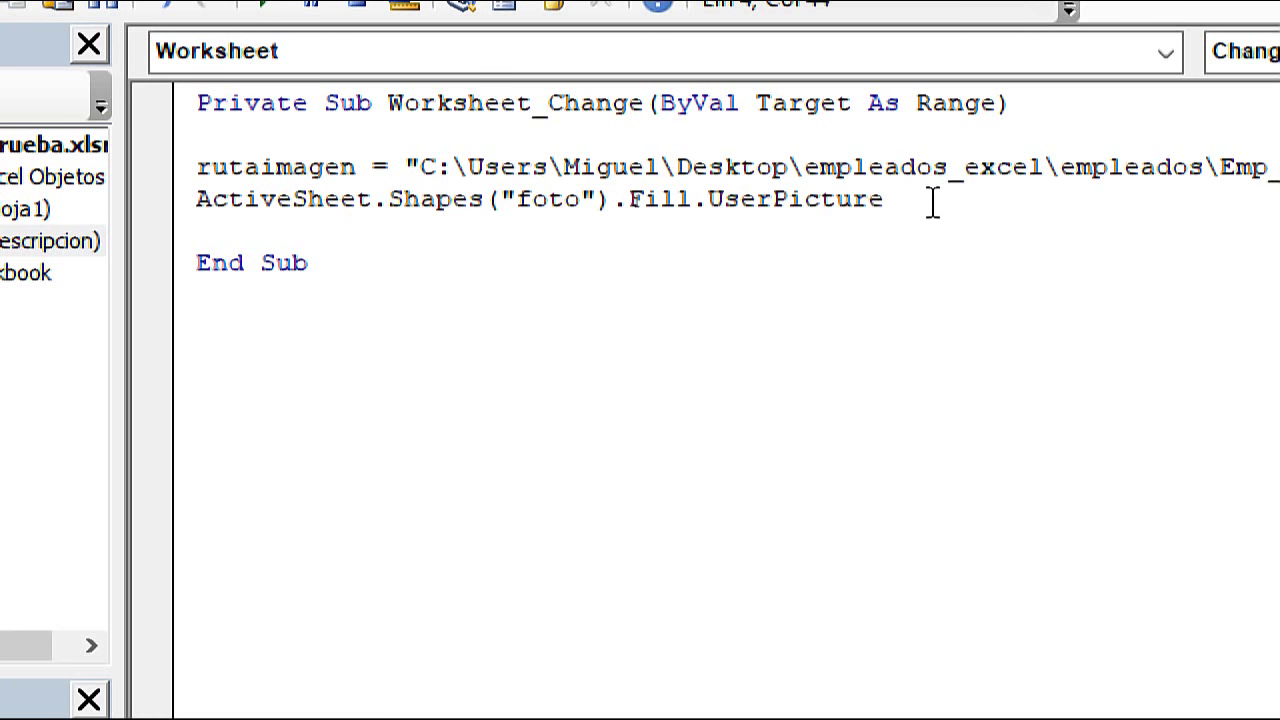
pyautogui.write('(rutaimagen)')
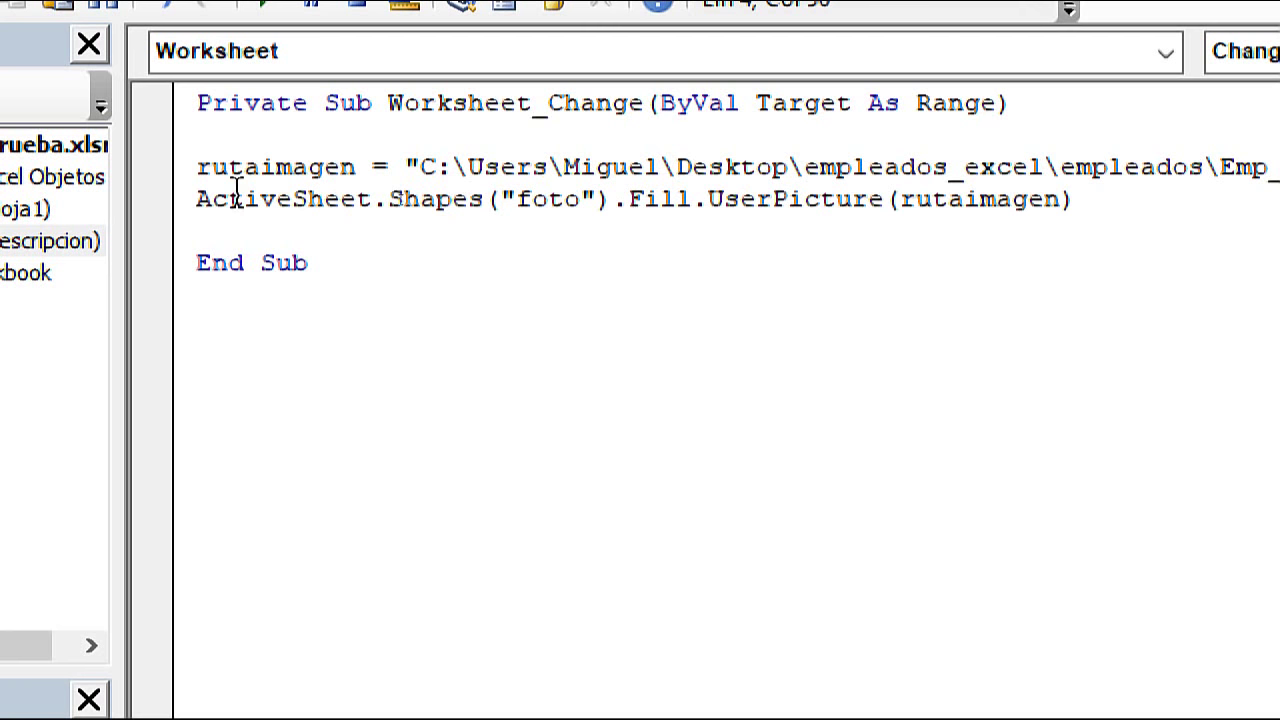
# - Highlight ActiveSheet, UserPicture and rutaimagen to explain how the line works
pyautogui.moveTo(199, 210); pyautogui.dragTo(610, 200)
pyautogui.click(393, 198)
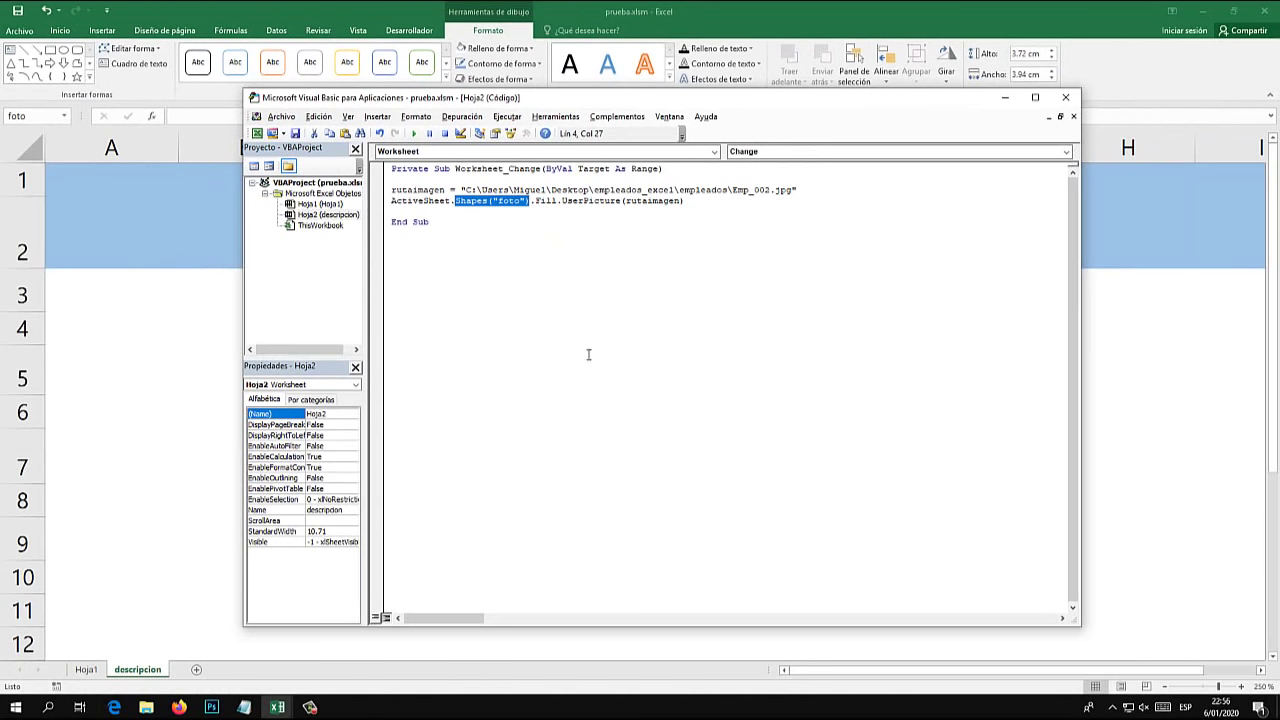
pyautogui.moveTo(832, 100); pyautogui.dragTo(526, 100)
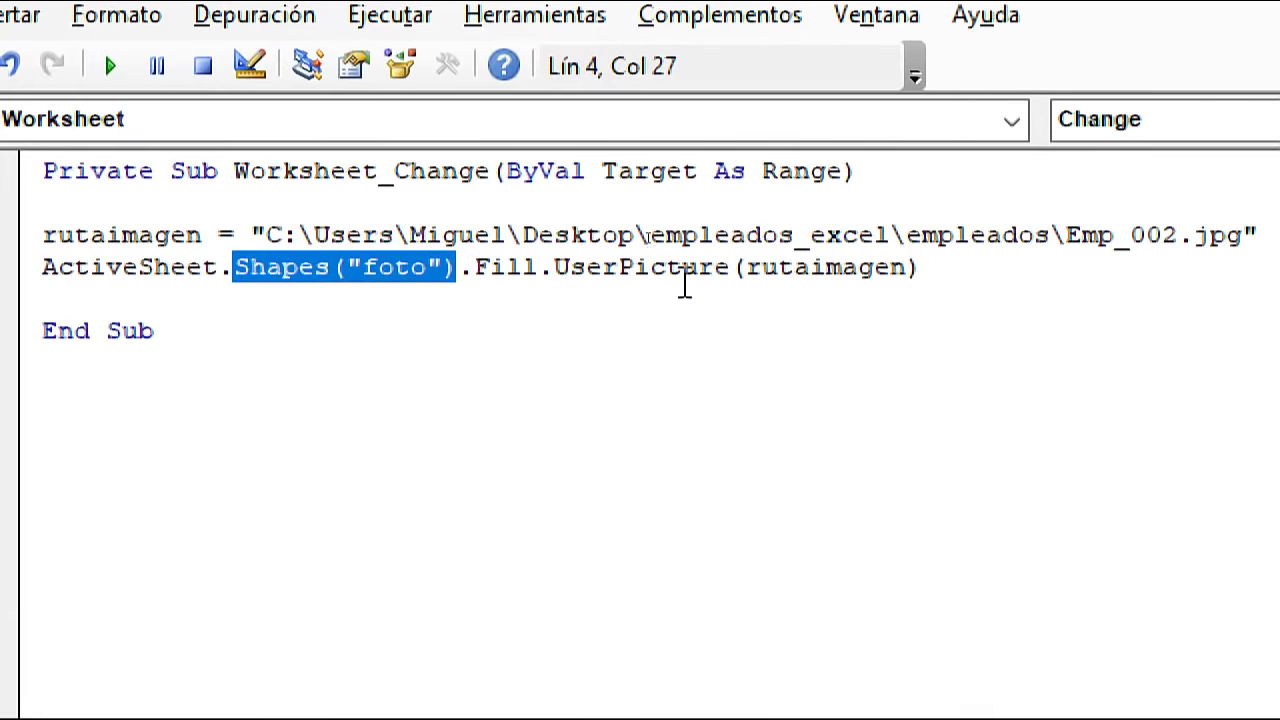
pyautogui.click(651, 232)
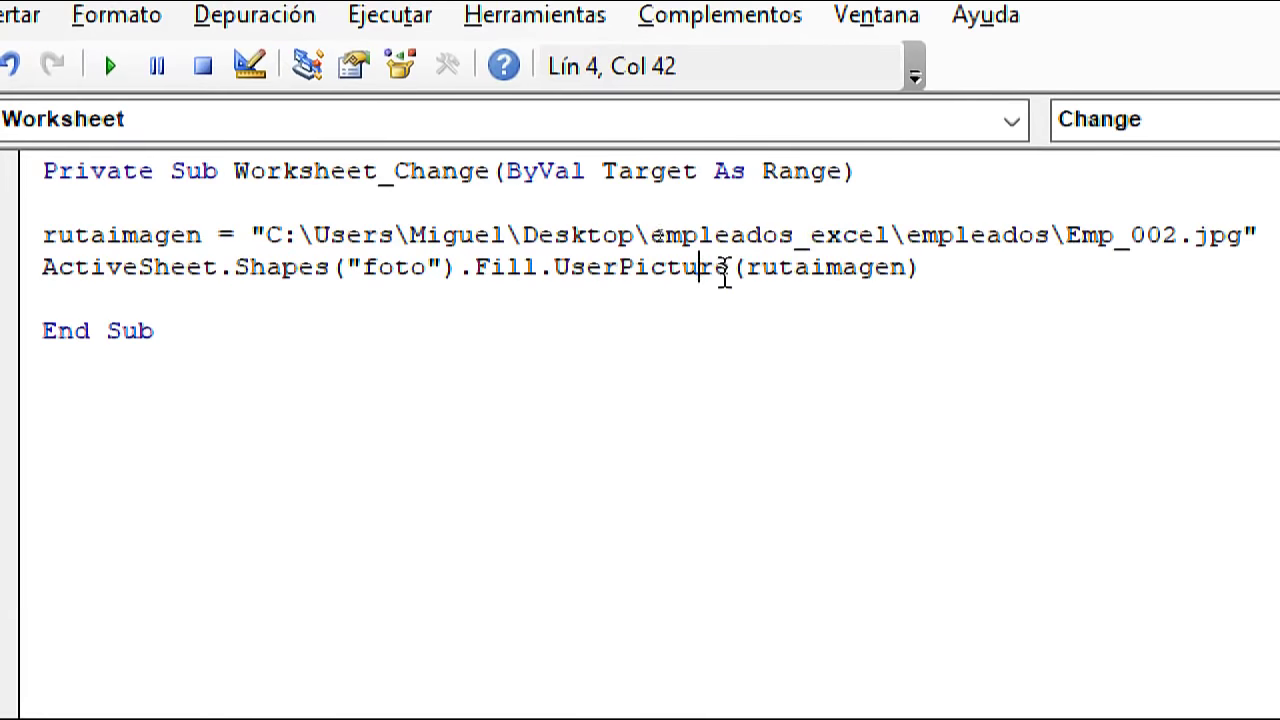
pyautogui.moveTo(662, 232)
pyautogui.mouseDown()
pyautogui.moveTo(626, 232)
pyautogui.moveTo(556, 270)
pyautogui.mouseUp()
pyautogui.moveTo(906, 268); pyautogui.dragTo(755, 281)
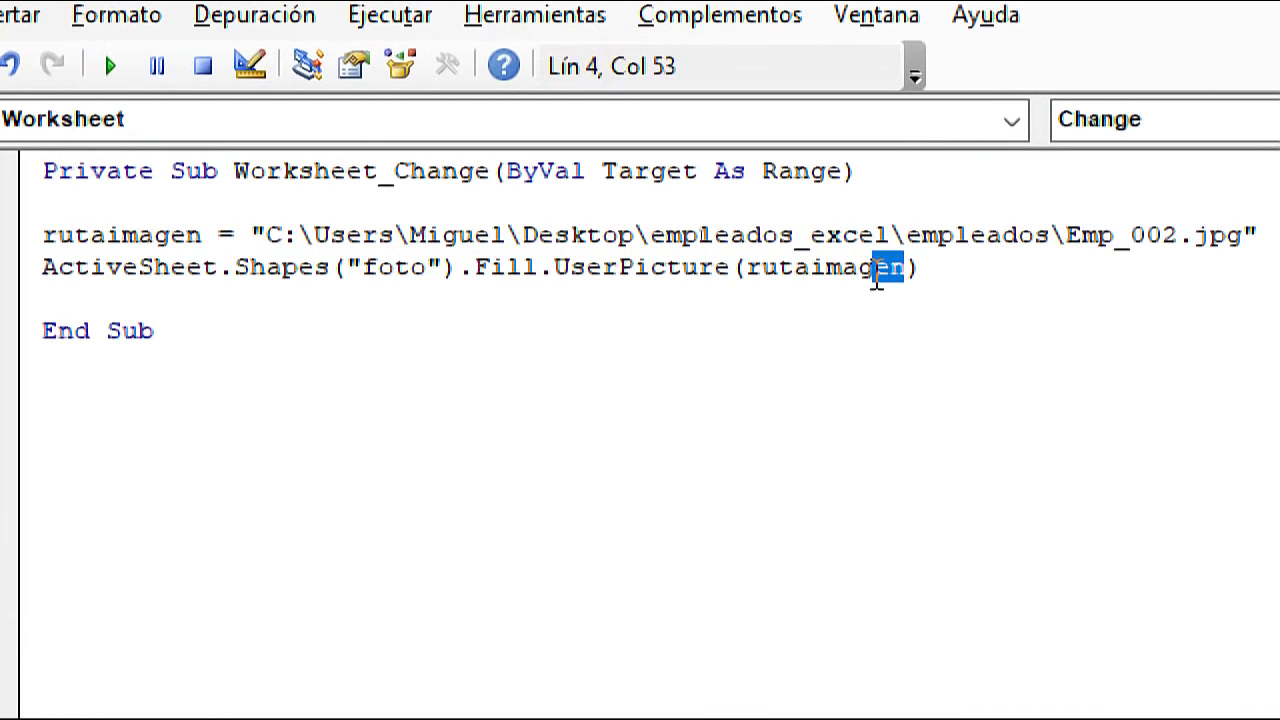
pyautogui.moveTo(202, 235); pyautogui.dragTo(43, 235)
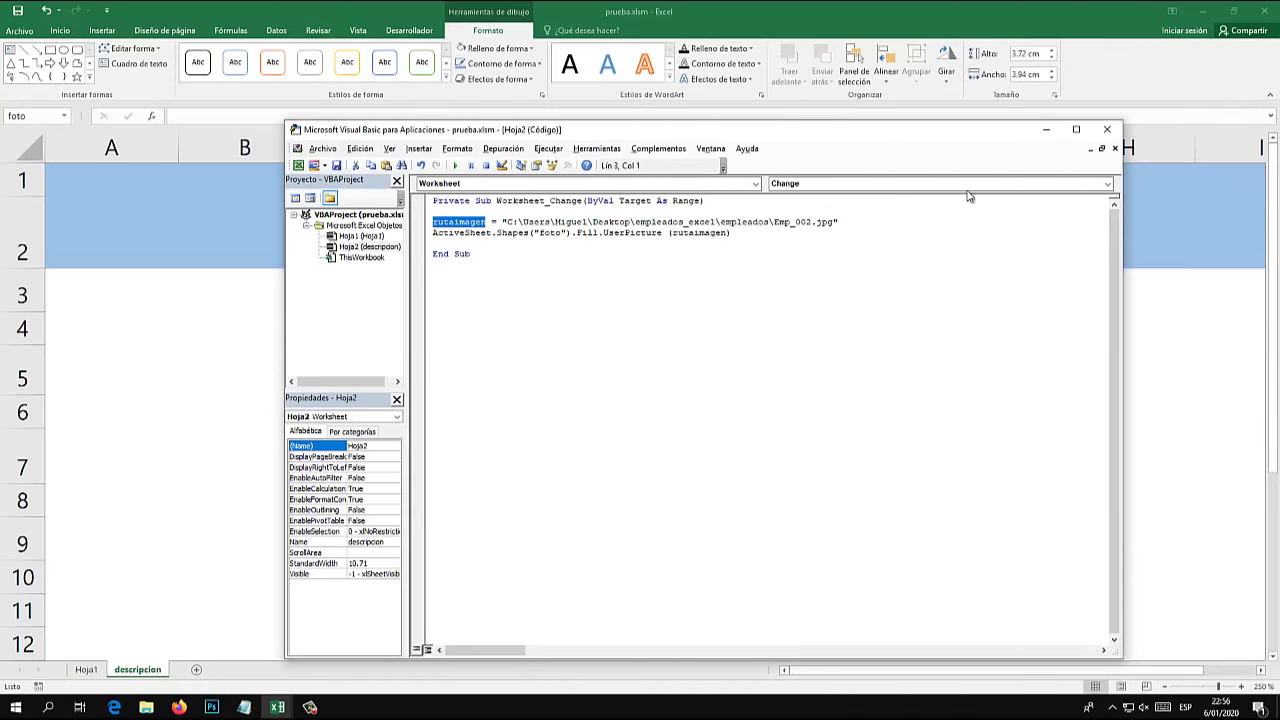
# - Enter test text in B6 to load the photo, then narrow the photo frame slightly
pyautogui.click(1107, 130)
pyautogui.click(1035, 419)
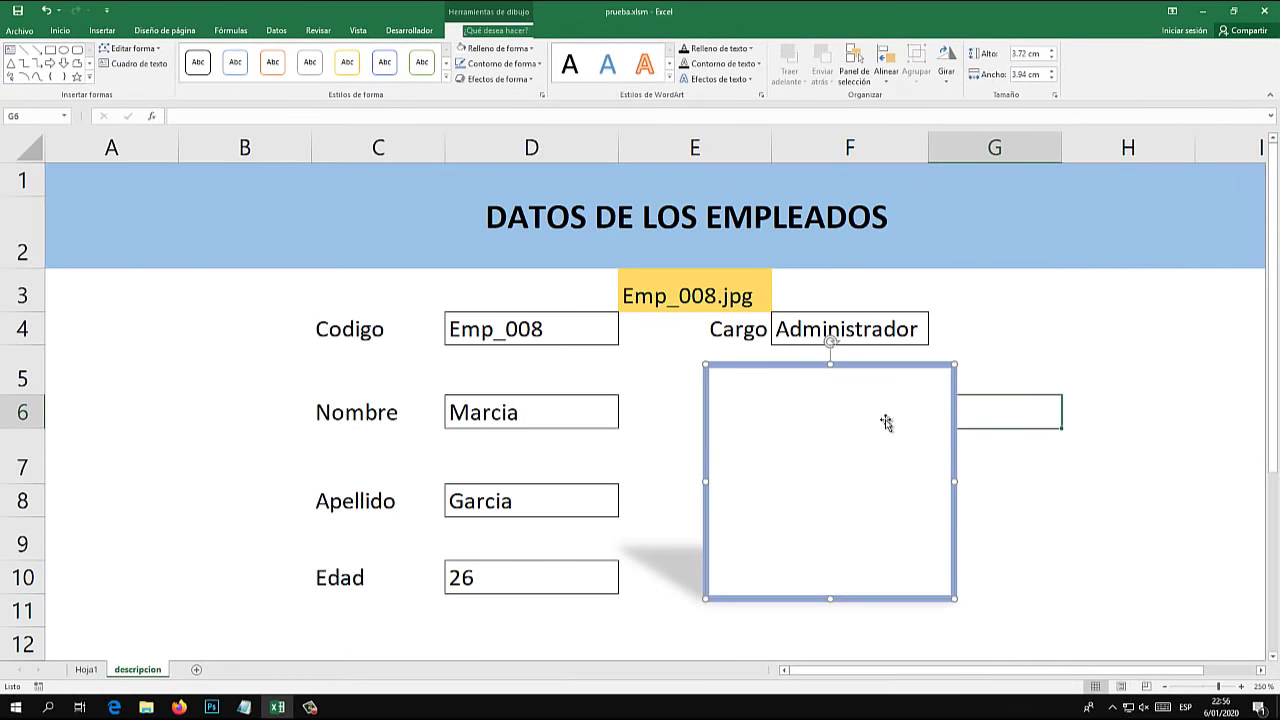
pyautogui.click(224, 414)
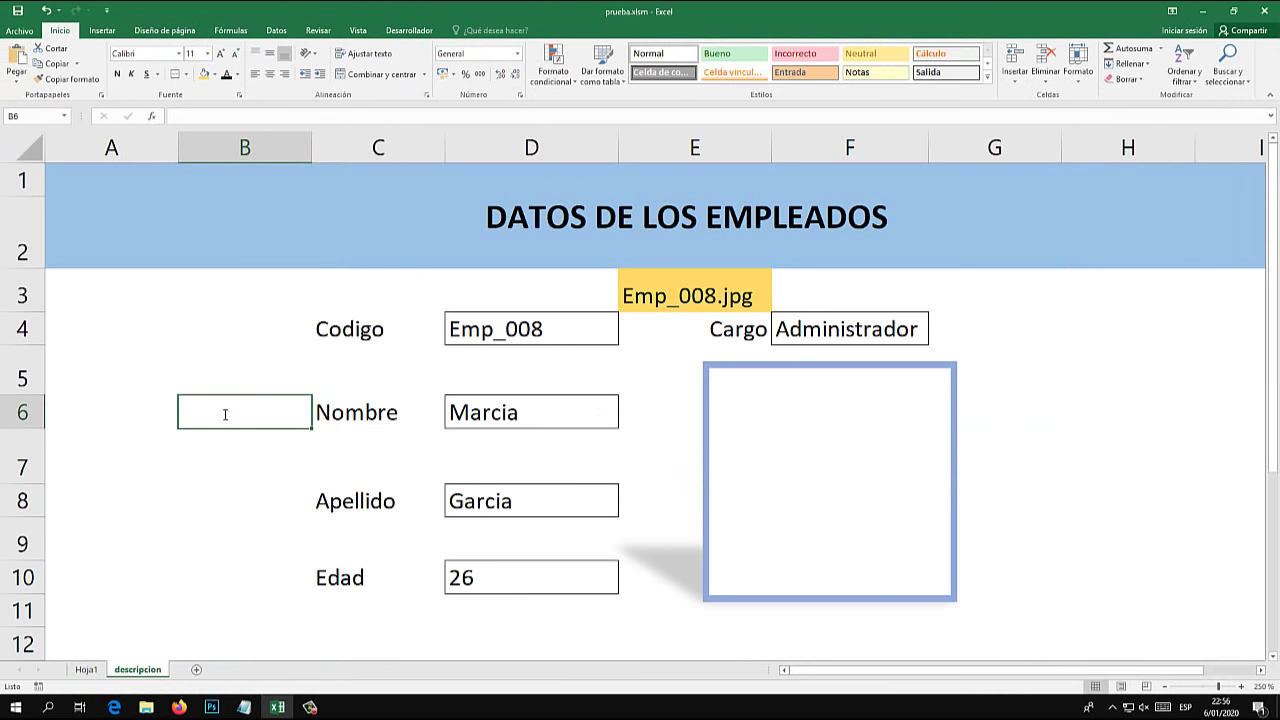
pyautogui.write('asdfsdf')
pyautogui.click(194, 364)
pyautogui.click(795, 477)
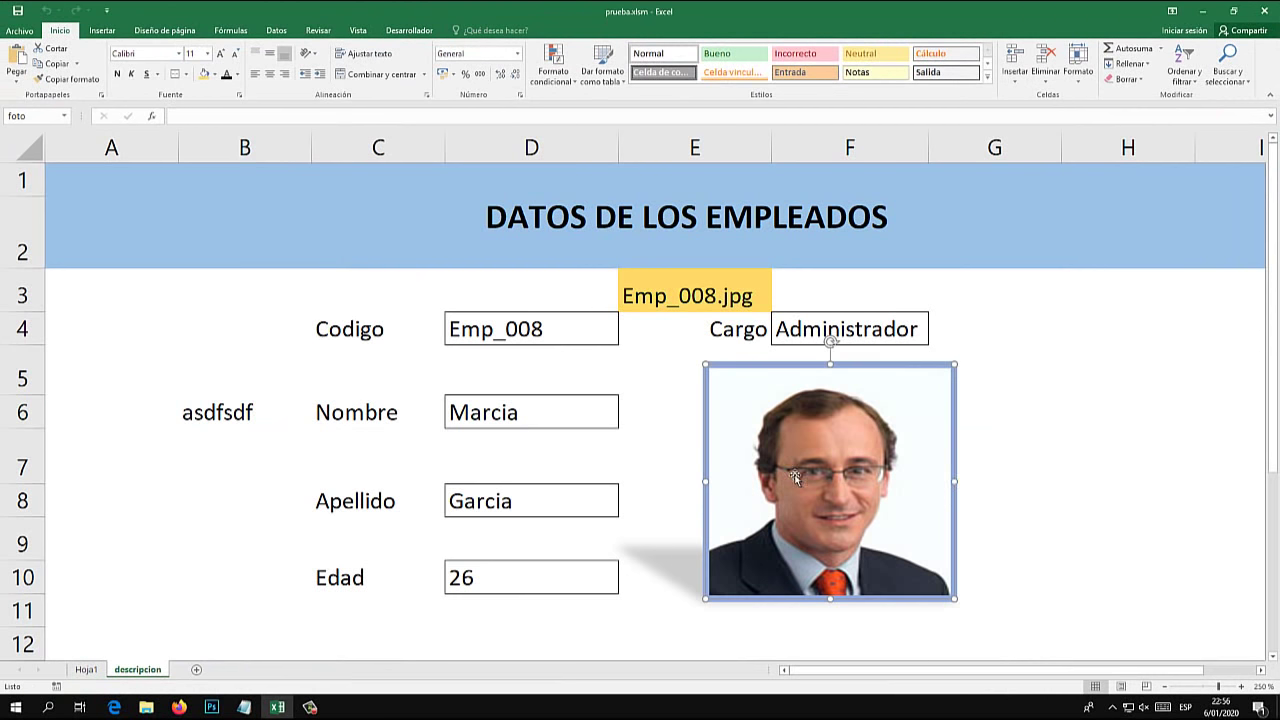
pyautogui.moveTo(956, 481); pyautogui.dragTo(924, 482)
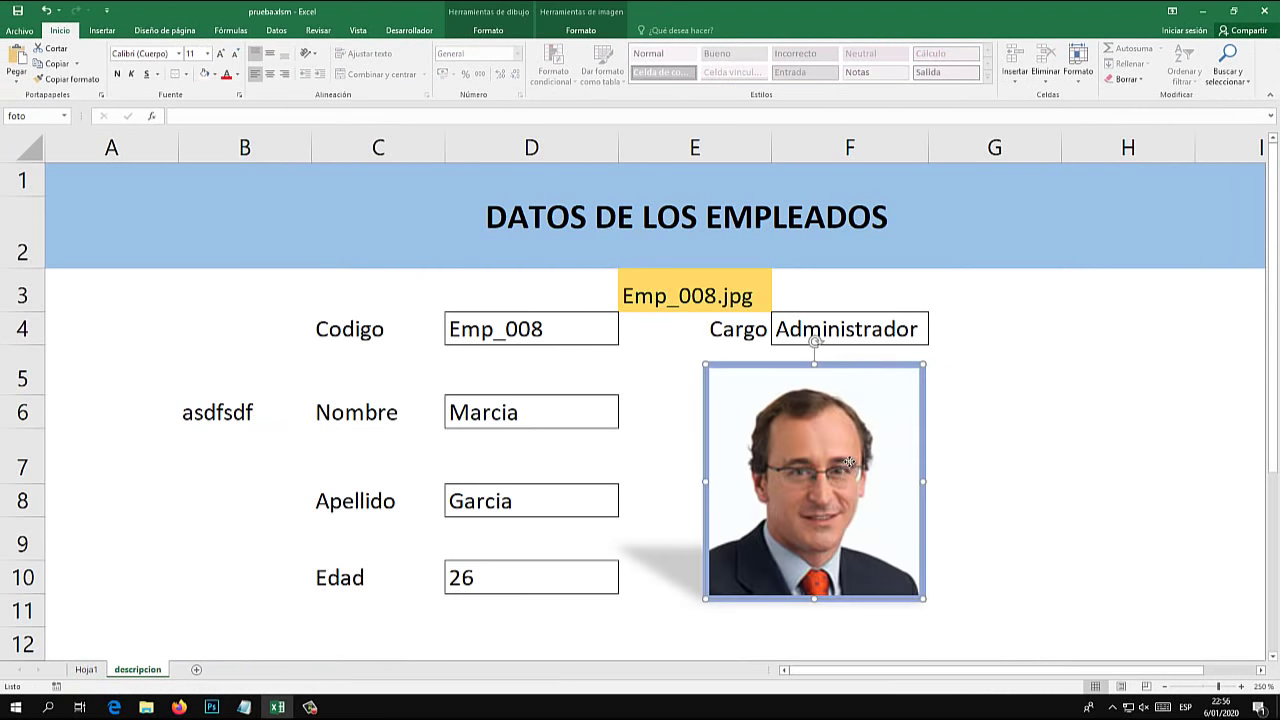
pyautogui.click(228, 420)
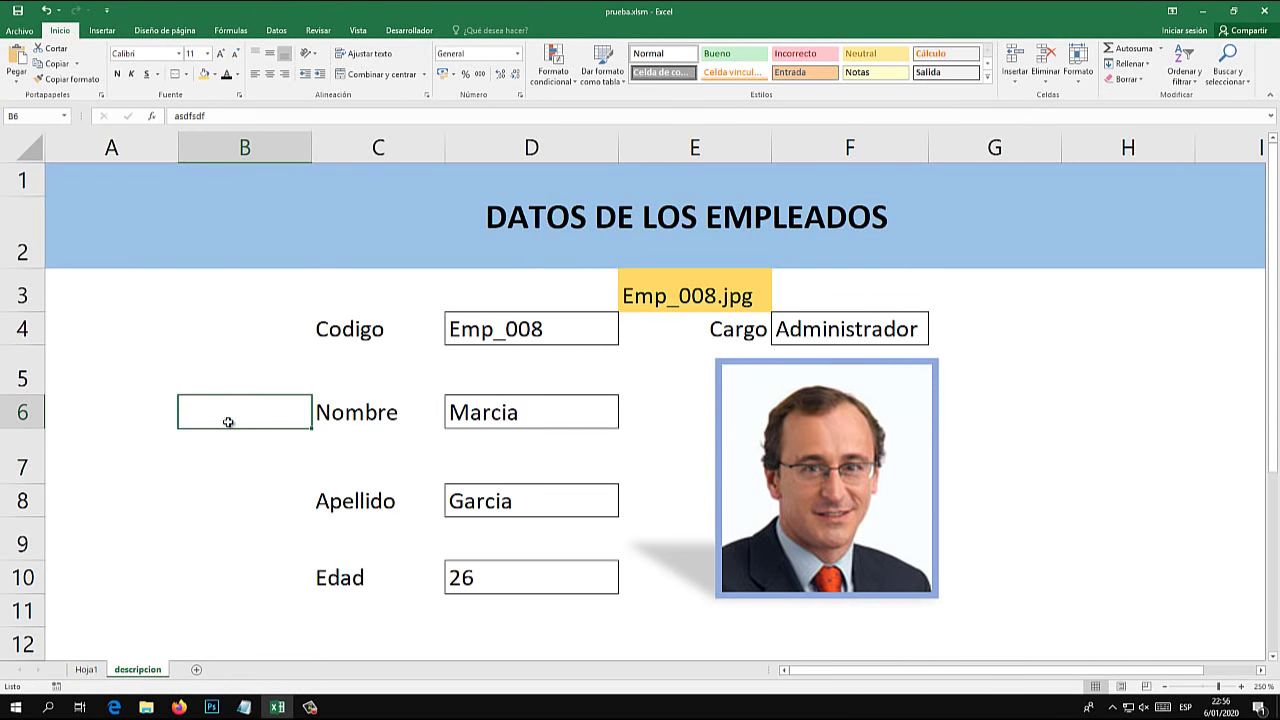
# - Type test text in A5 and G5 to retrigger the macro, then clear both cells
pyautogui.click(137, 374)
pyautogui.write('asdfasdf')
pyautogui.click(160, 454)
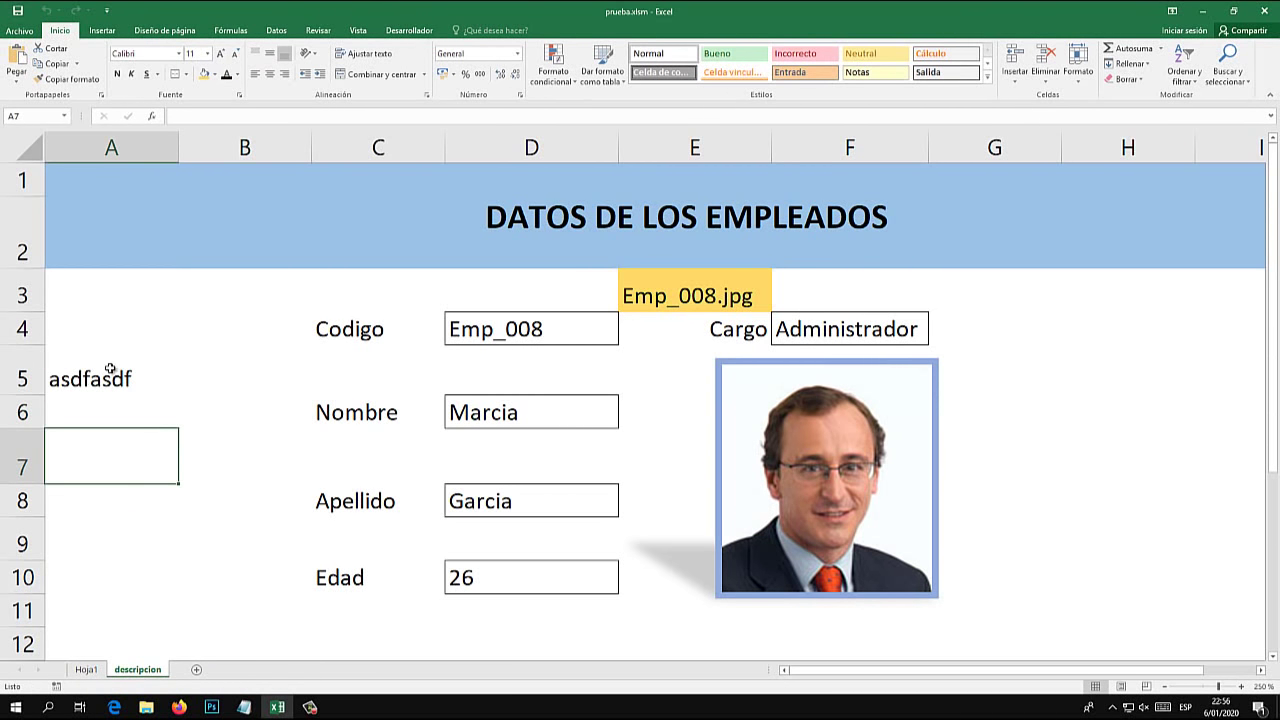
pyautogui.click(110, 370)
pyautogui.press('Delete')
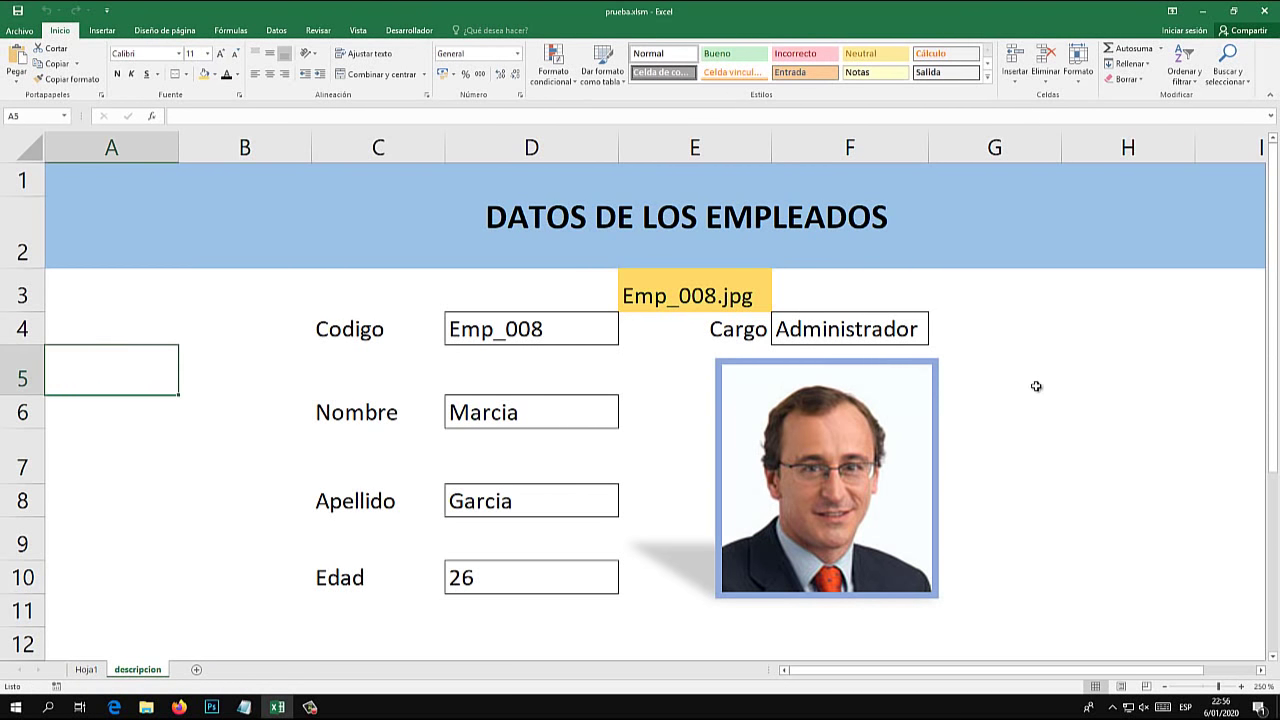
pyautogui.click(1036, 386)
pyautogui.write('asdfasdf')
pyautogui.click(1063, 461)
pyautogui.click(1001, 386)
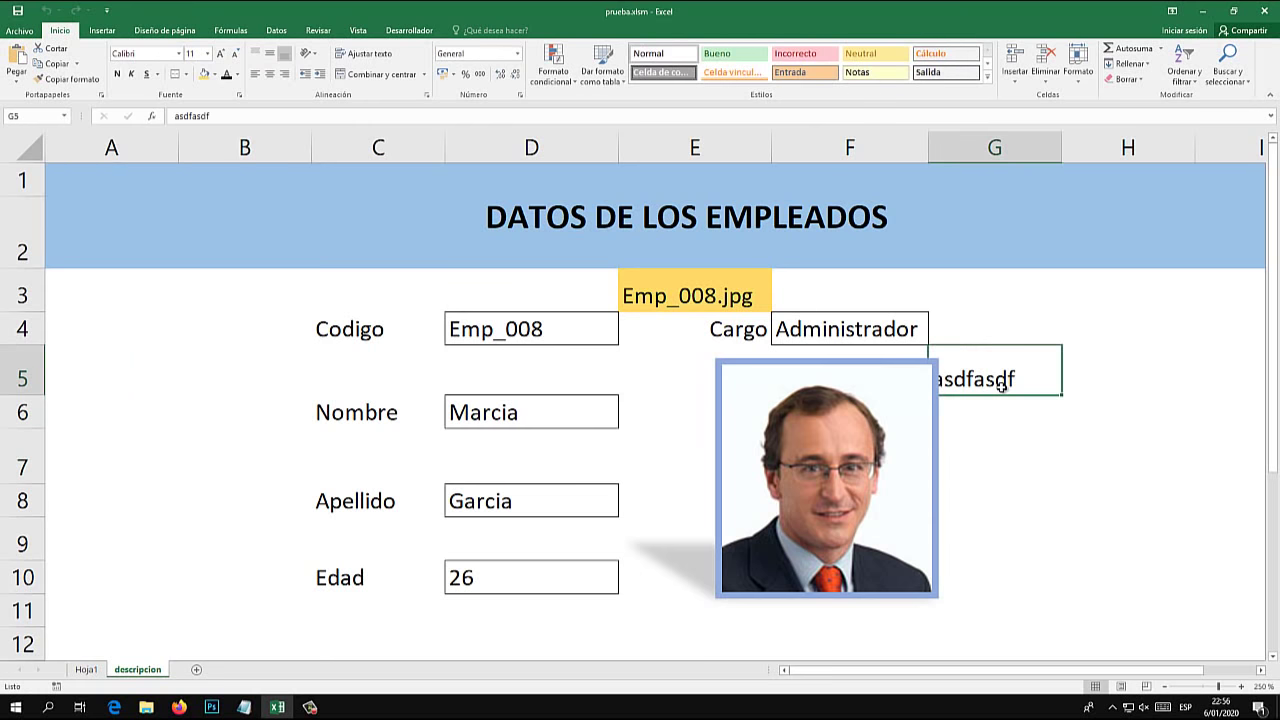
pyautogui.press('Delete')
pyautogui.click(214, 490)
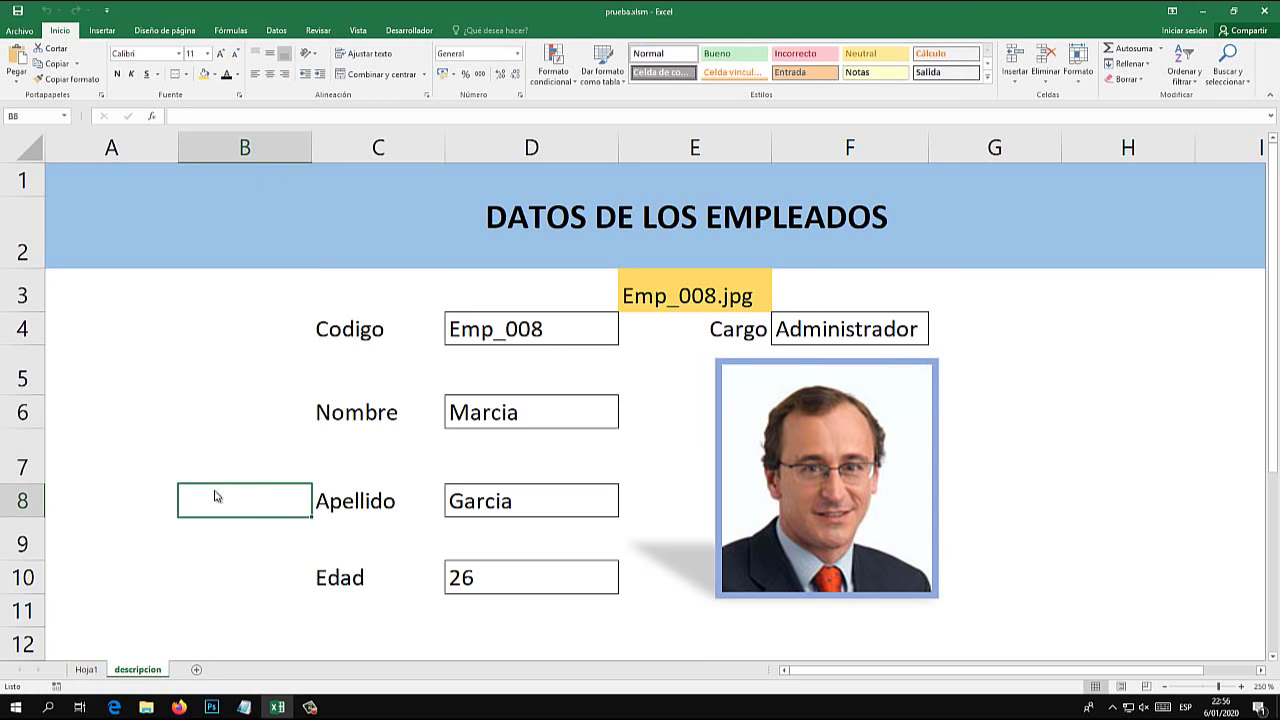
# - Open the descripcion code, check E3's file-name formula, and select Emp_002.jpg in the path
pyautogui.rightClick(167, 667)
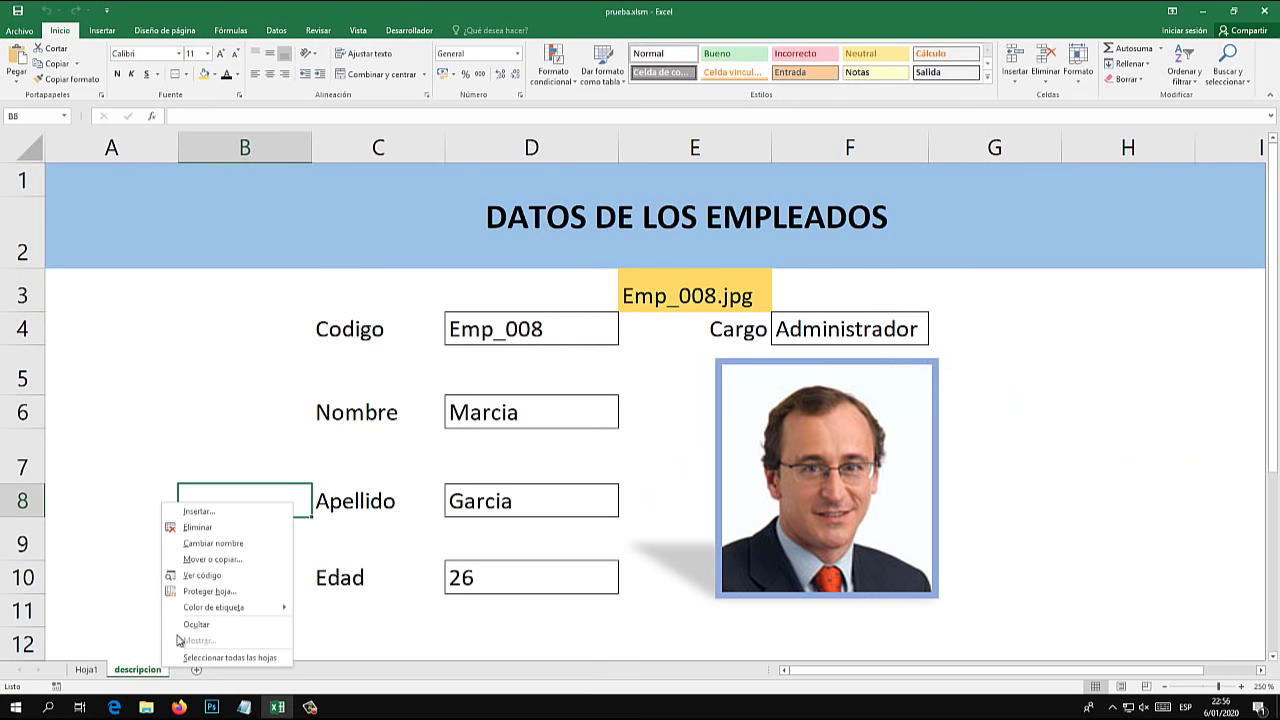
pyautogui.click(215, 573)
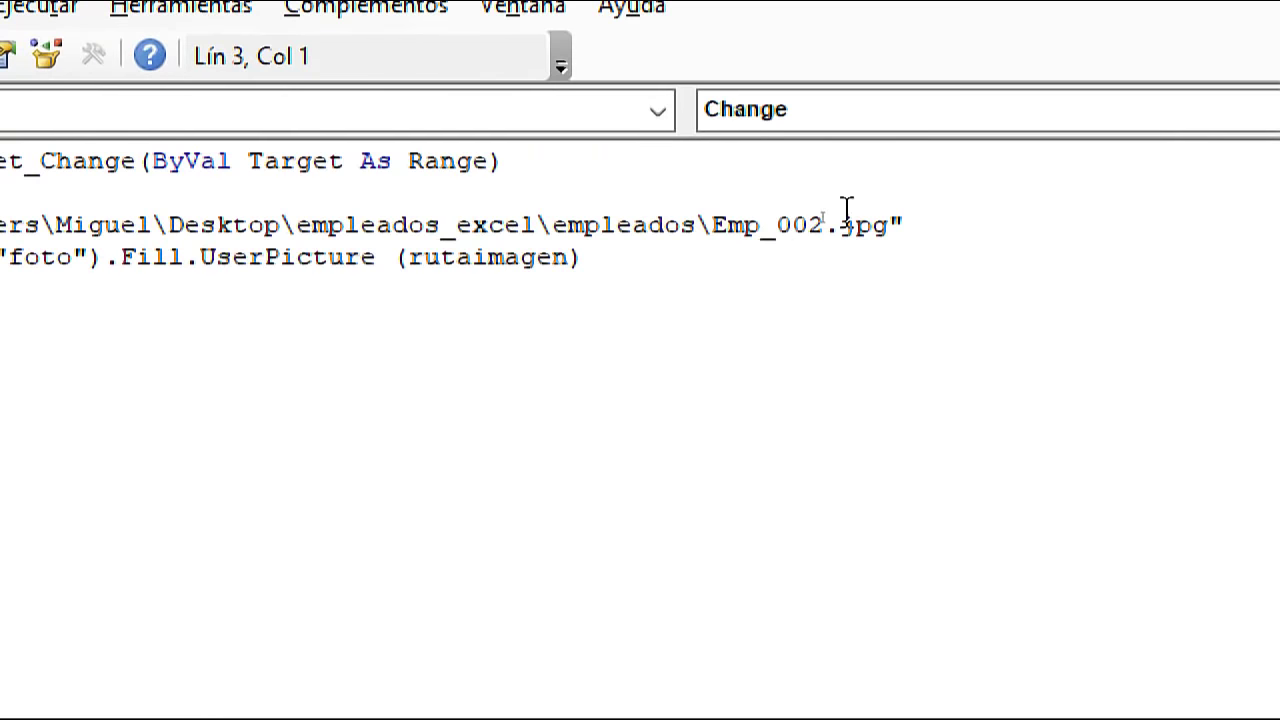
pyautogui.moveTo(888, 225)
pyautogui.mouseDown()
pyautogui.moveTo(725, 228)
pyautogui.moveTo(886, 226)
pyautogui.mouseUp()
pyautogui.click(708, 224)
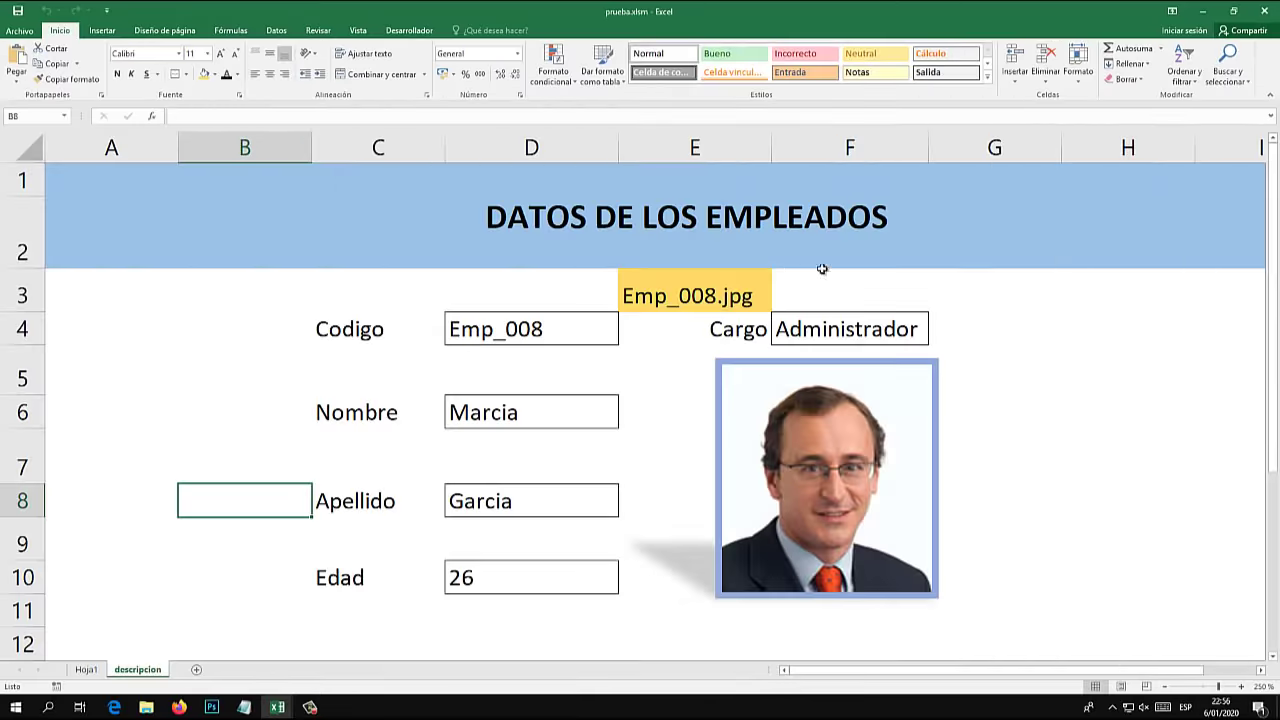
pyautogui.click(731, 288)
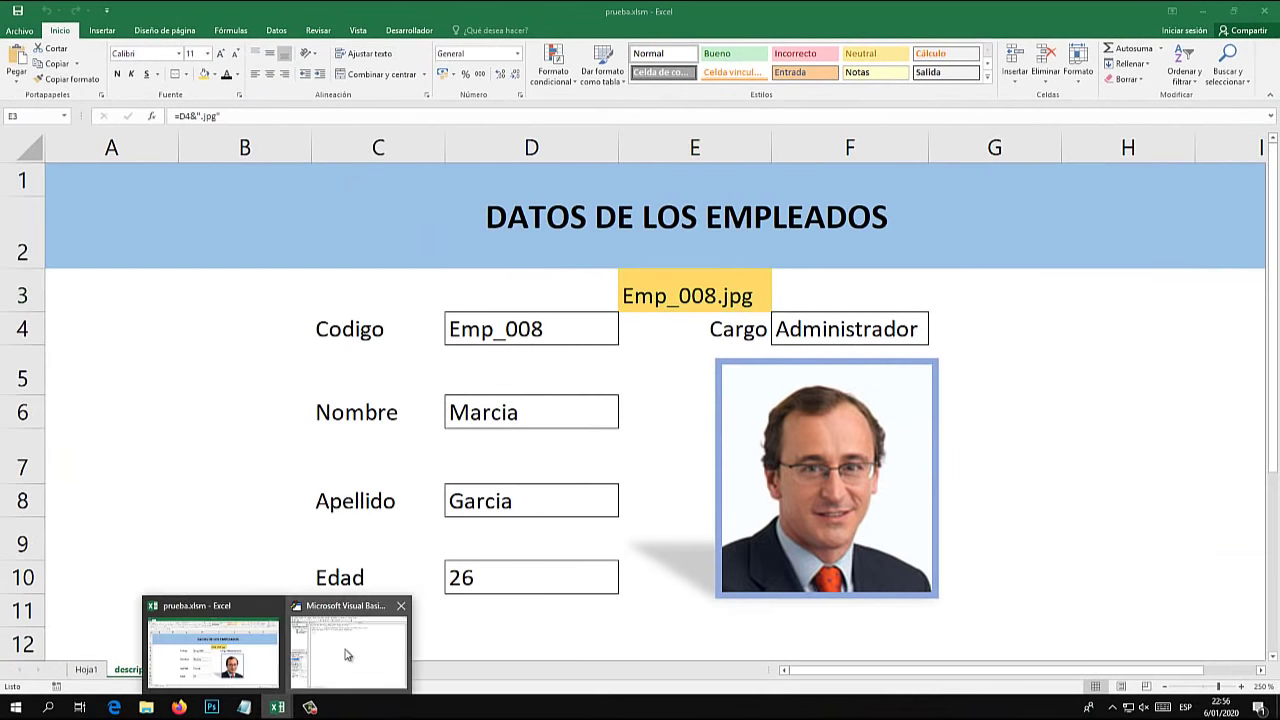
pyautogui.click(348, 652)
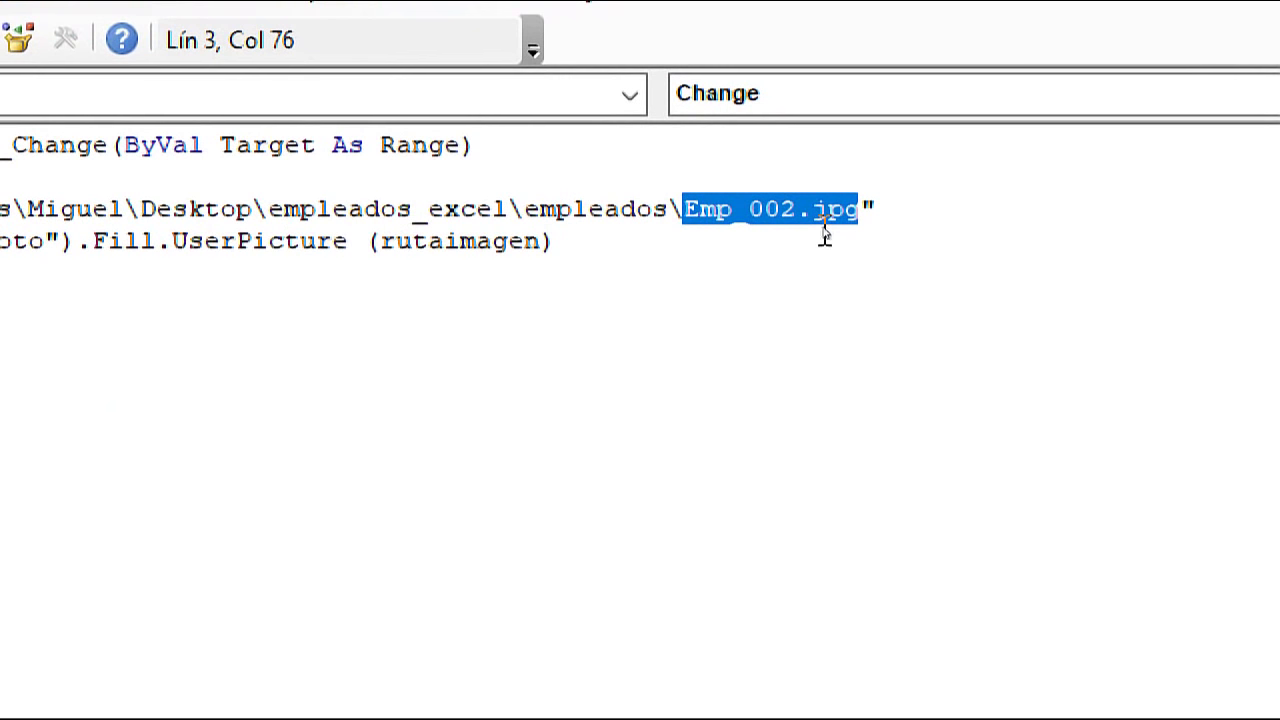
pyautogui.moveTo(858, 212); pyautogui.dragTo(686, 215)
# - Replace Emp_002.jpg with & Sheets("descripcion").Range("") and switch back to the worksheet
pyautogui.press('Delete')
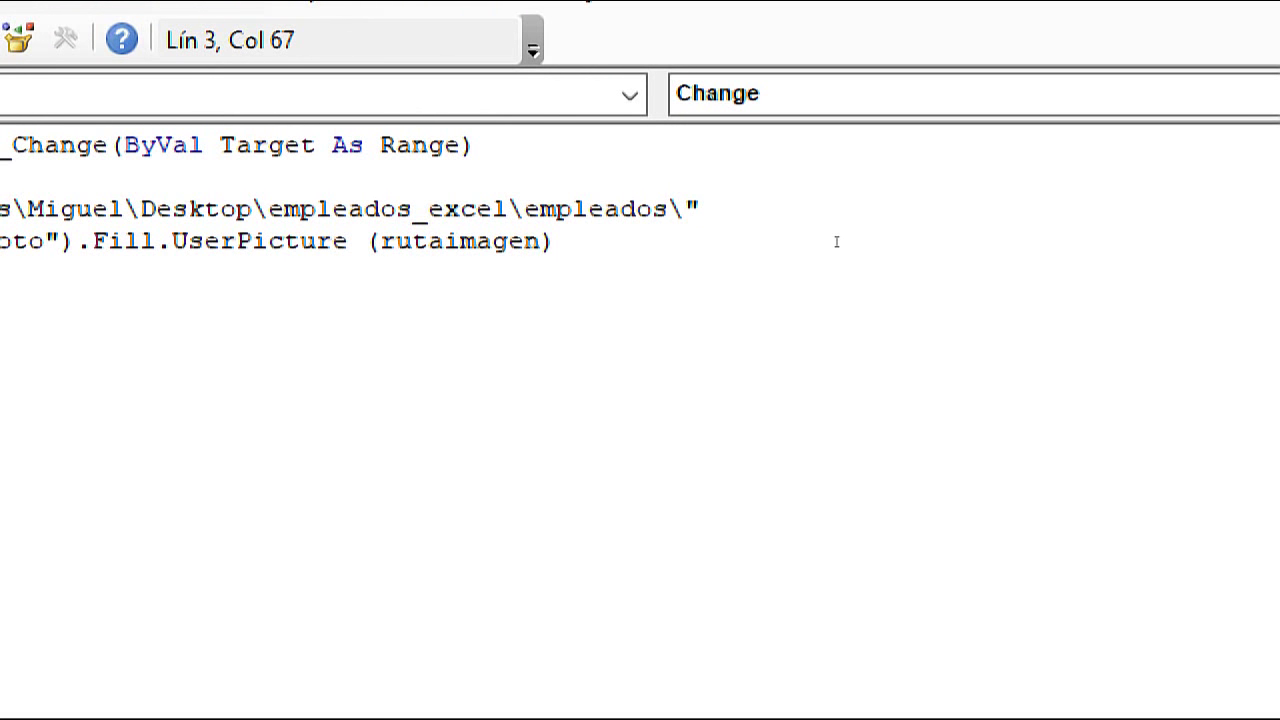
pyautogui.write(' &')
pyautogui.write(' Shee')
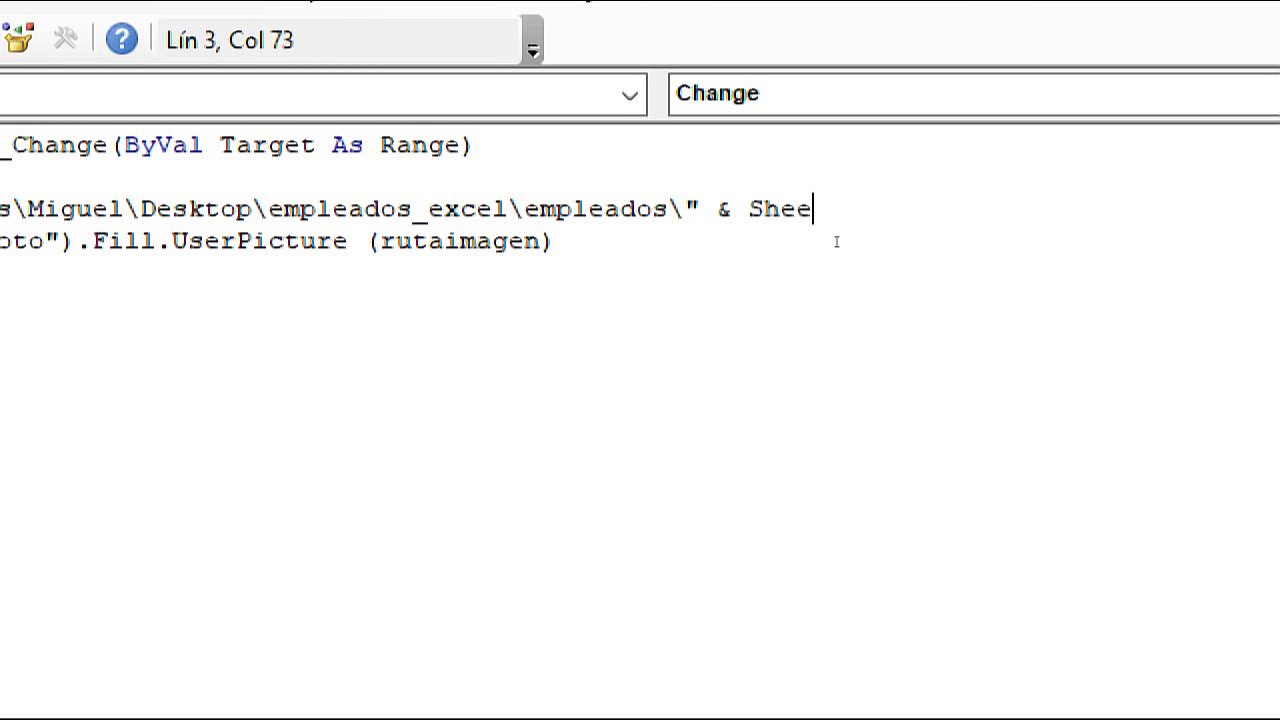
pyautogui.write('ts')
pyautogui.write('()')
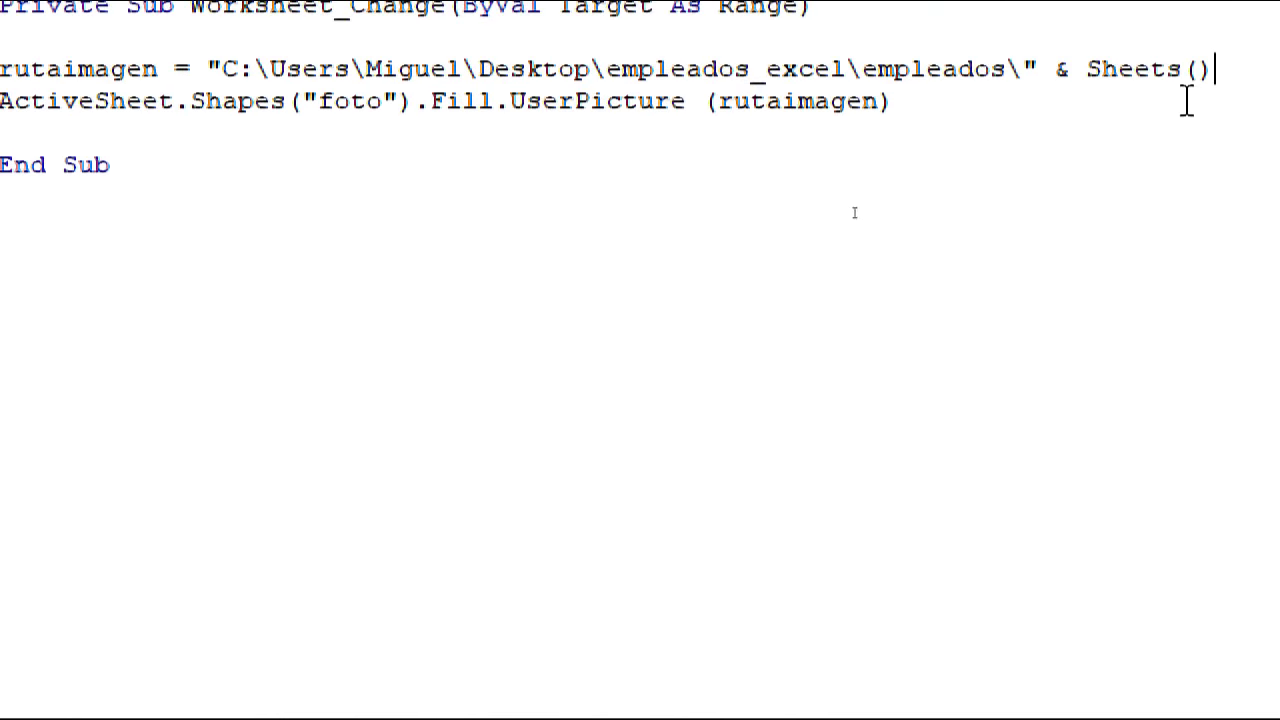
pyautogui.click(758, 224)
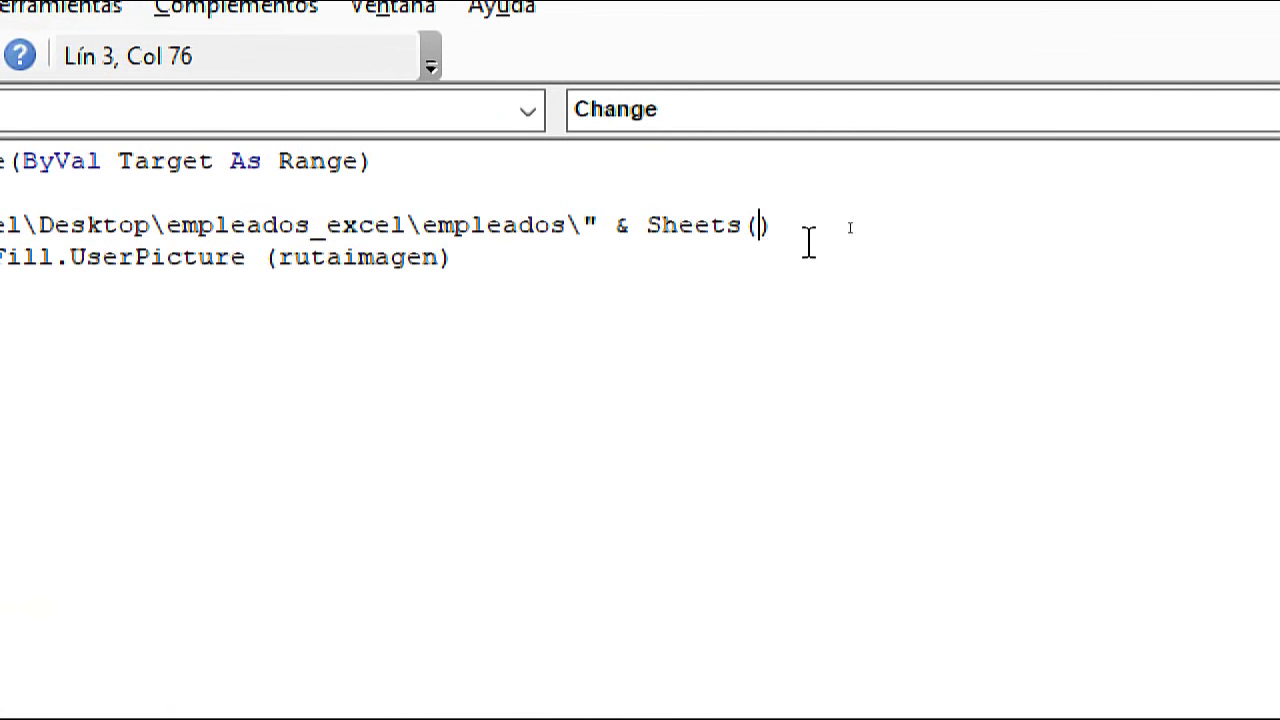
pyautogui.write('"')
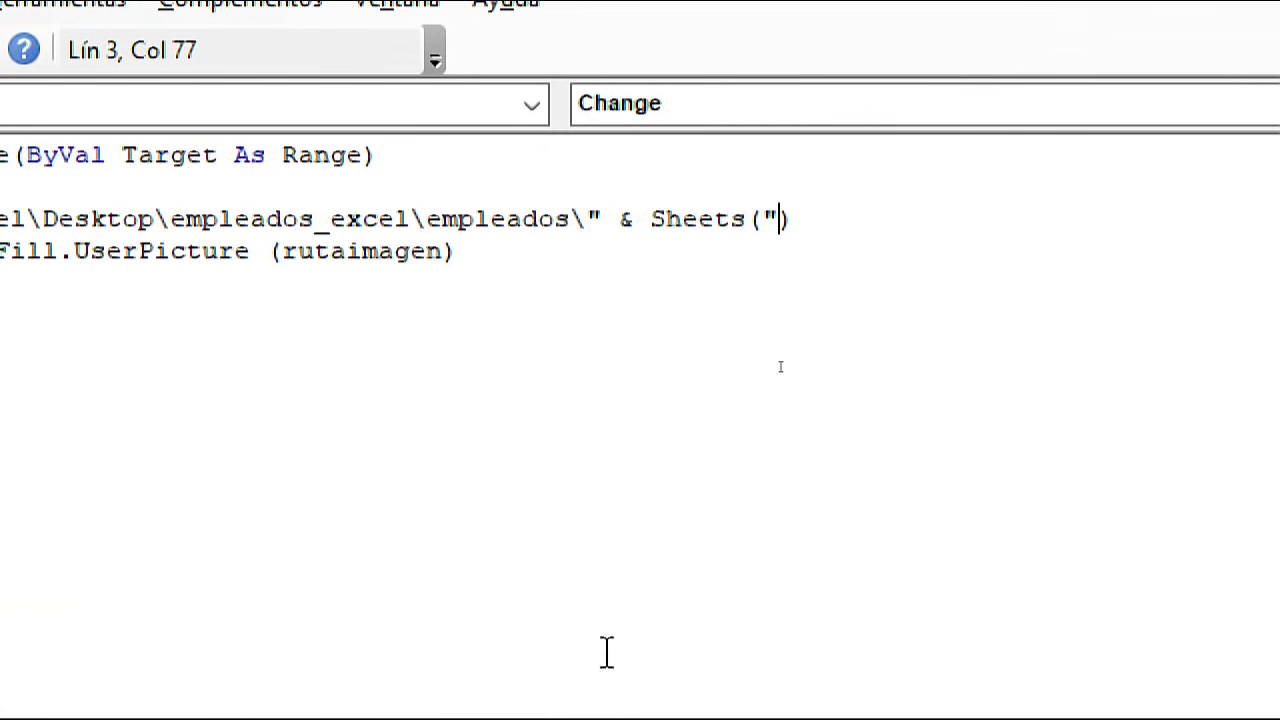
pyautogui.write('descripcion"')
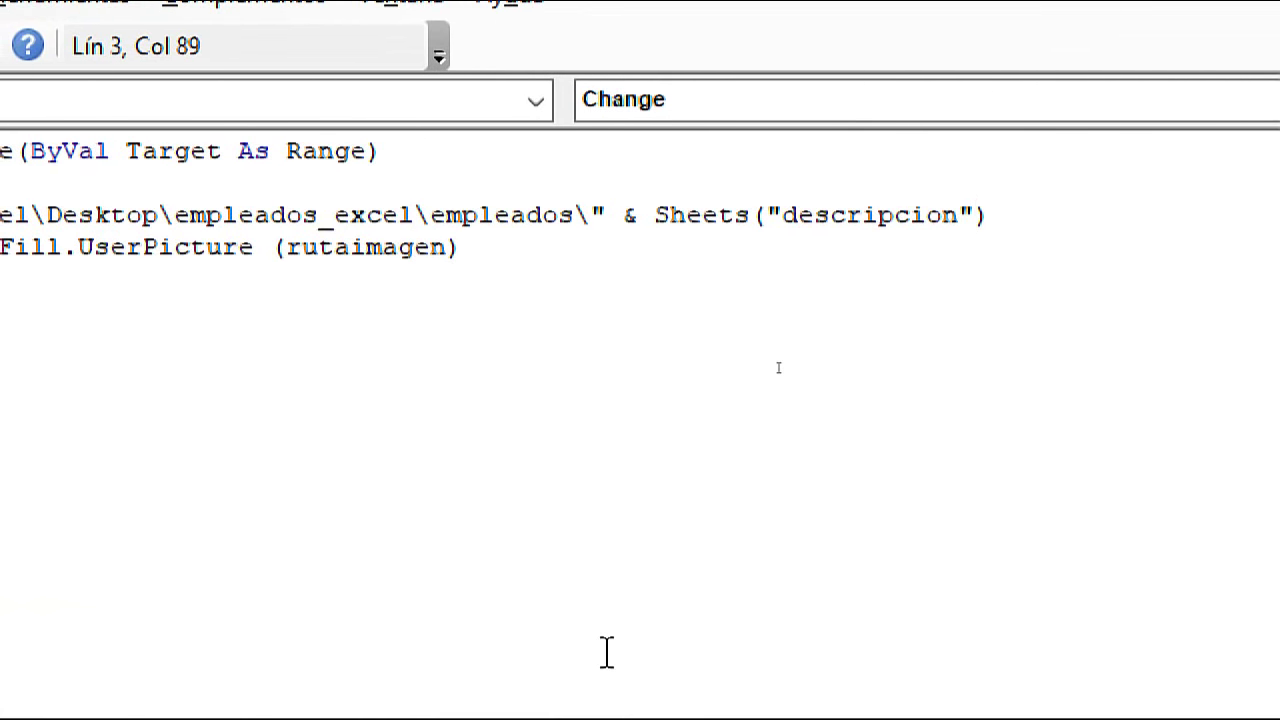
pyautogui.click(1013, 201)
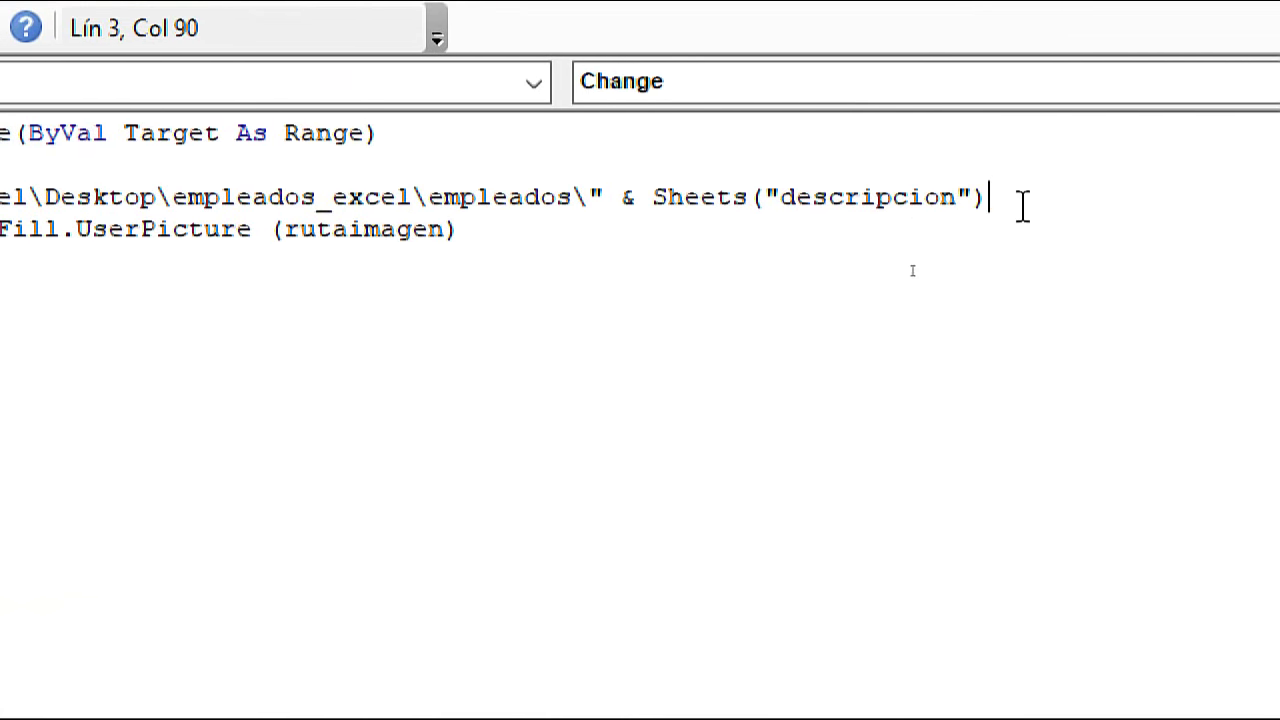
pyautogui.write('.Range')
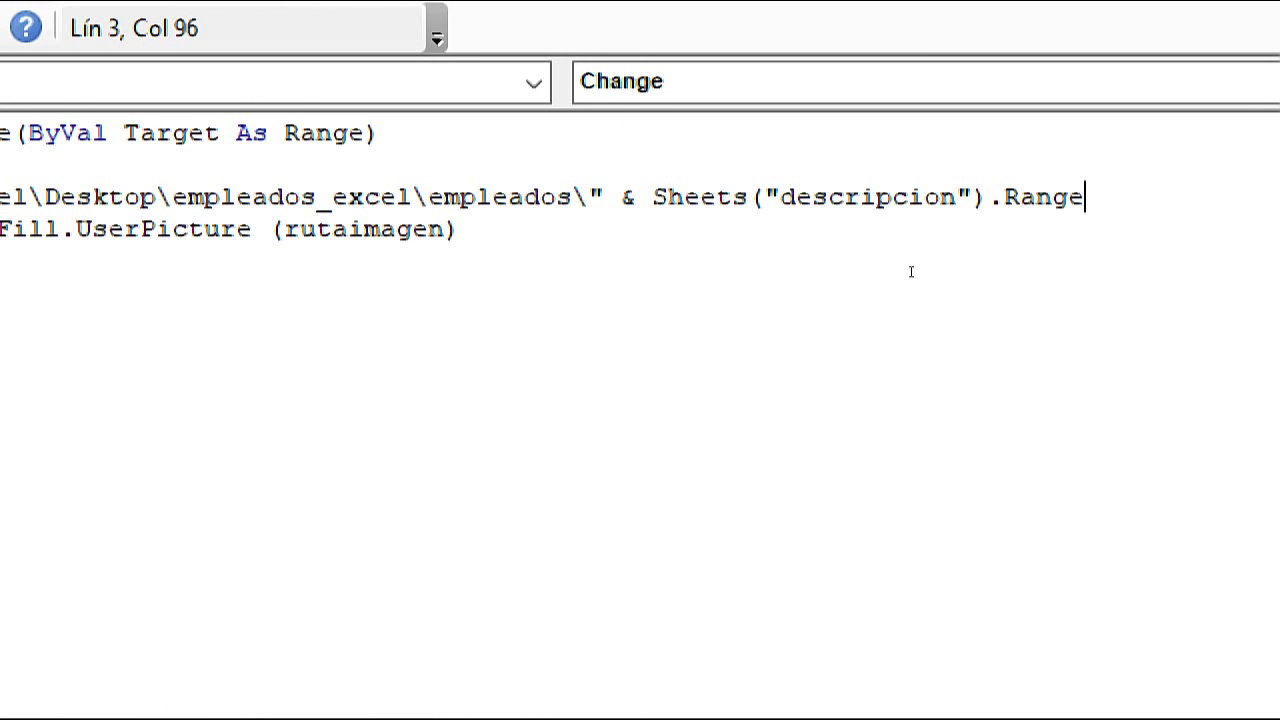
pyautogui.write('()')
pyautogui.click(1095, 200)
pyautogui.write('""')
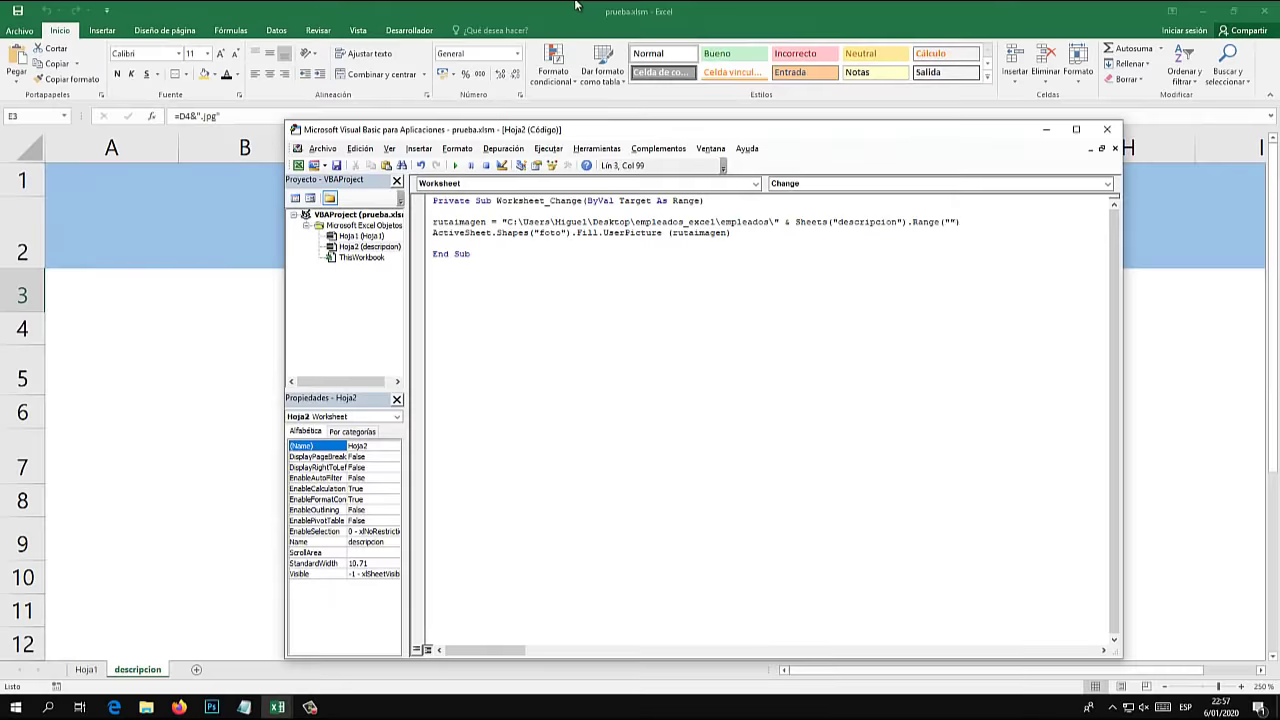
pyautogui.click(656, 112)
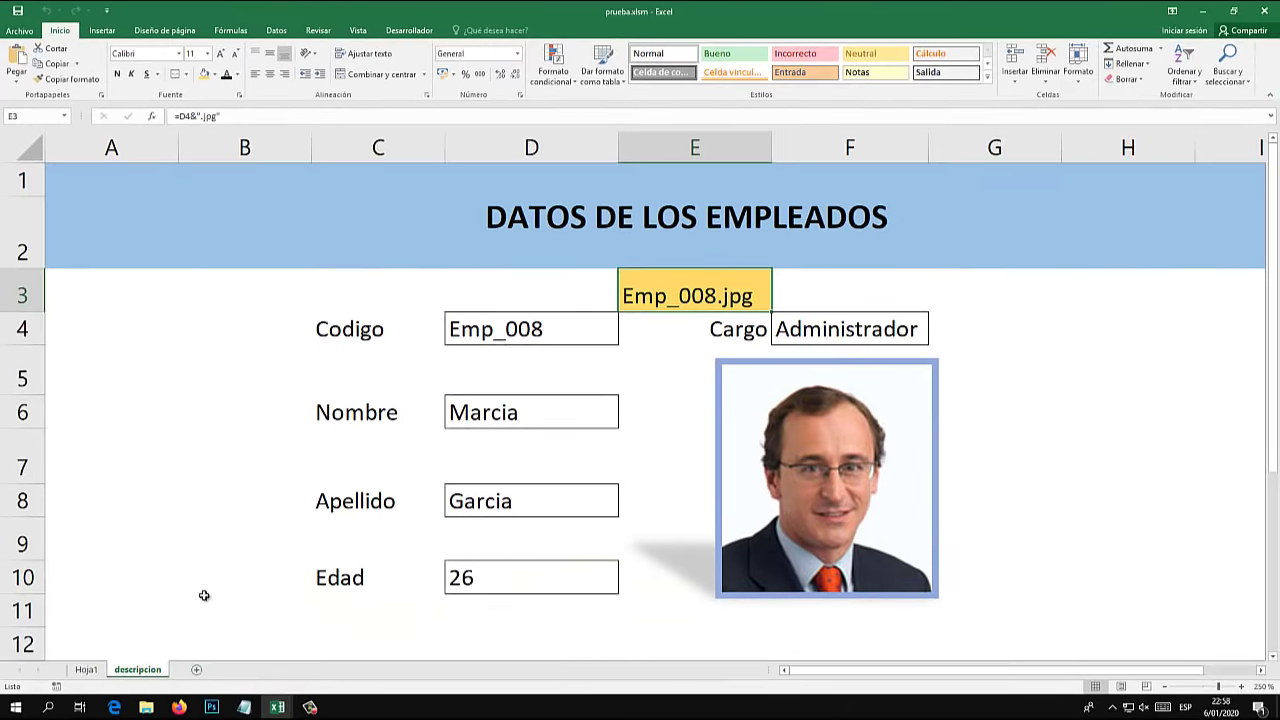
# - Fill in Range("E3").Value so the photo path ends with E3's file name
pyautogui.click(337, 651)
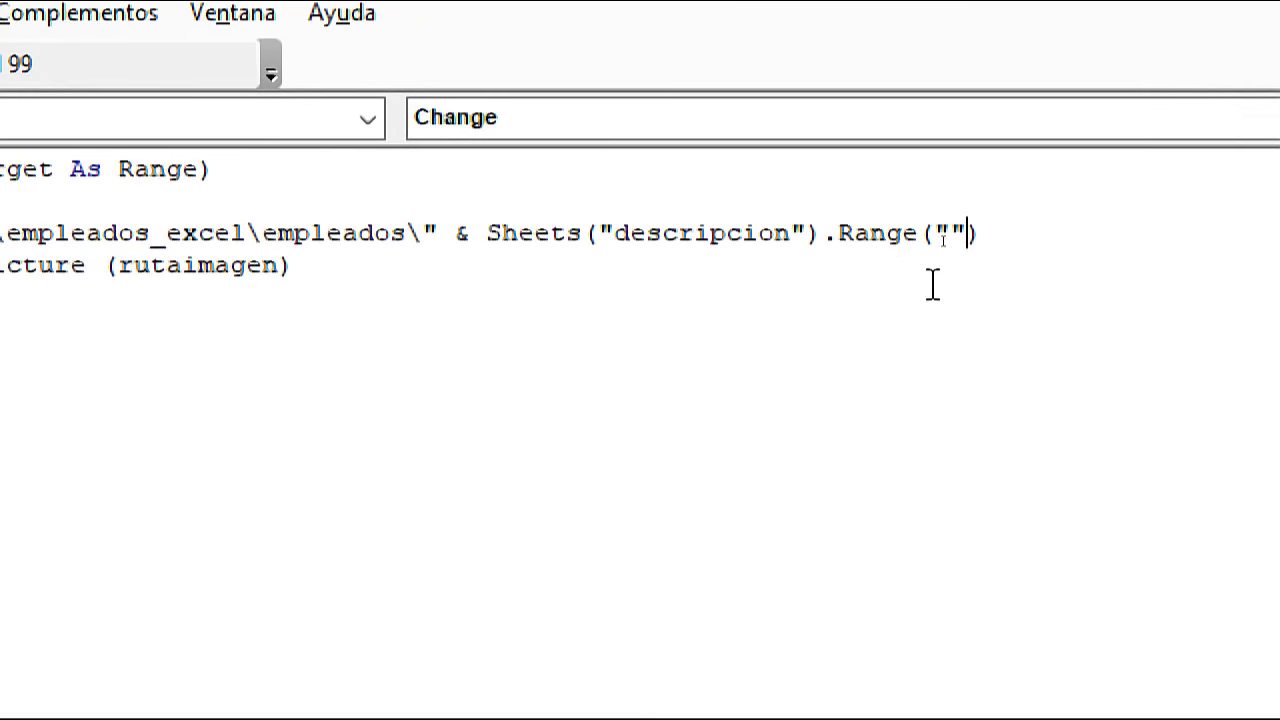
pyautogui.click(948, 222)
pyautogui.write('E3')
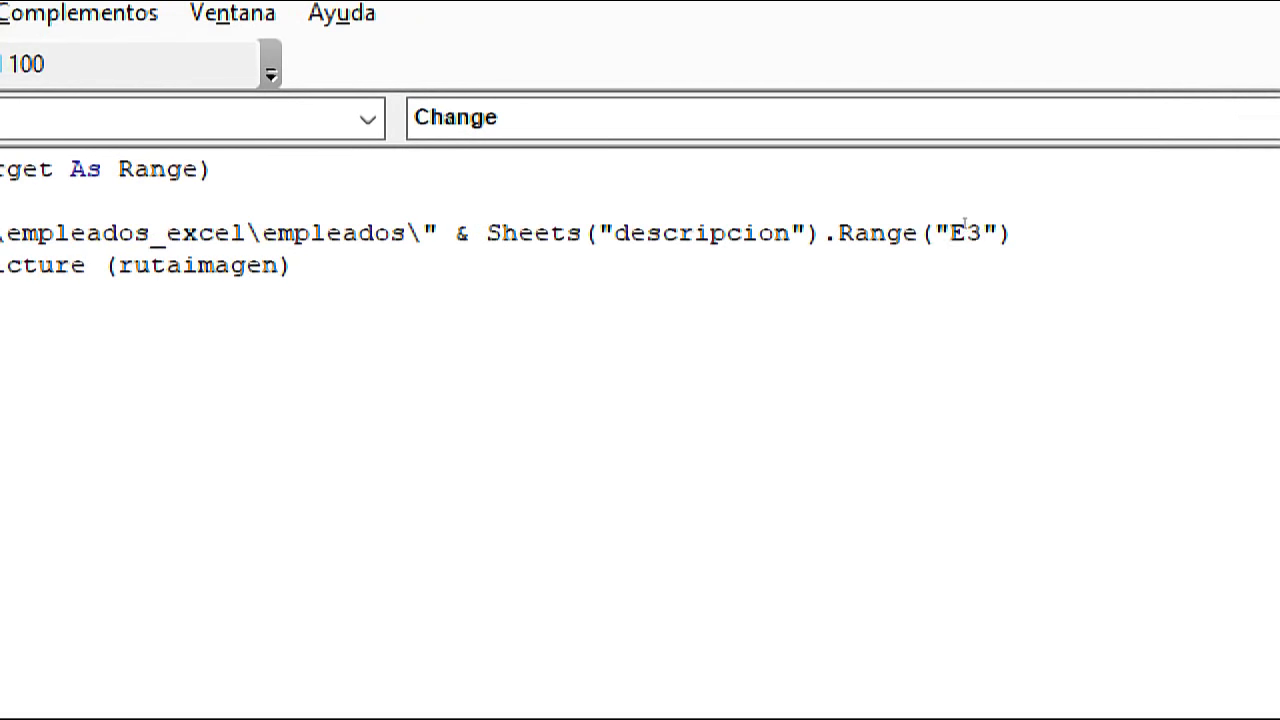
pyautogui.click(1067, 229)
pyautogui.write('.value')
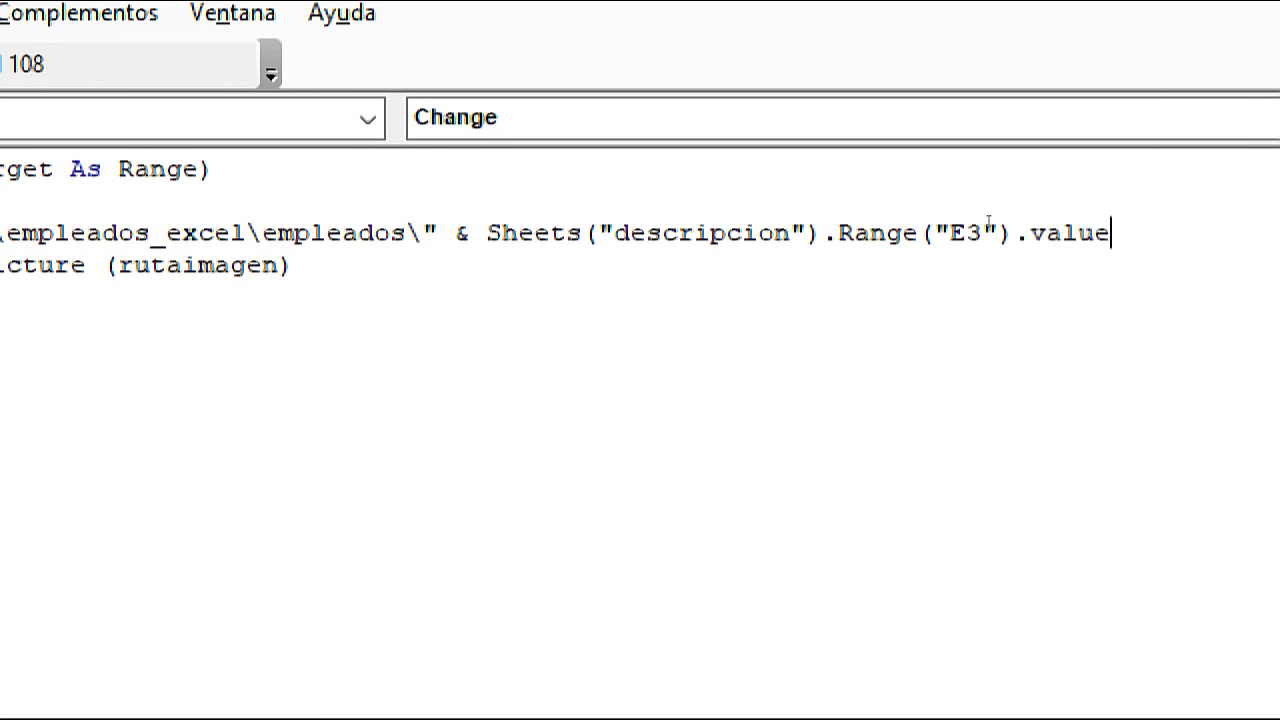
pyautogui.click(763, 340)
pyautogui.moveTo(486, 228); pyautogui.dragTo(1096, 229)
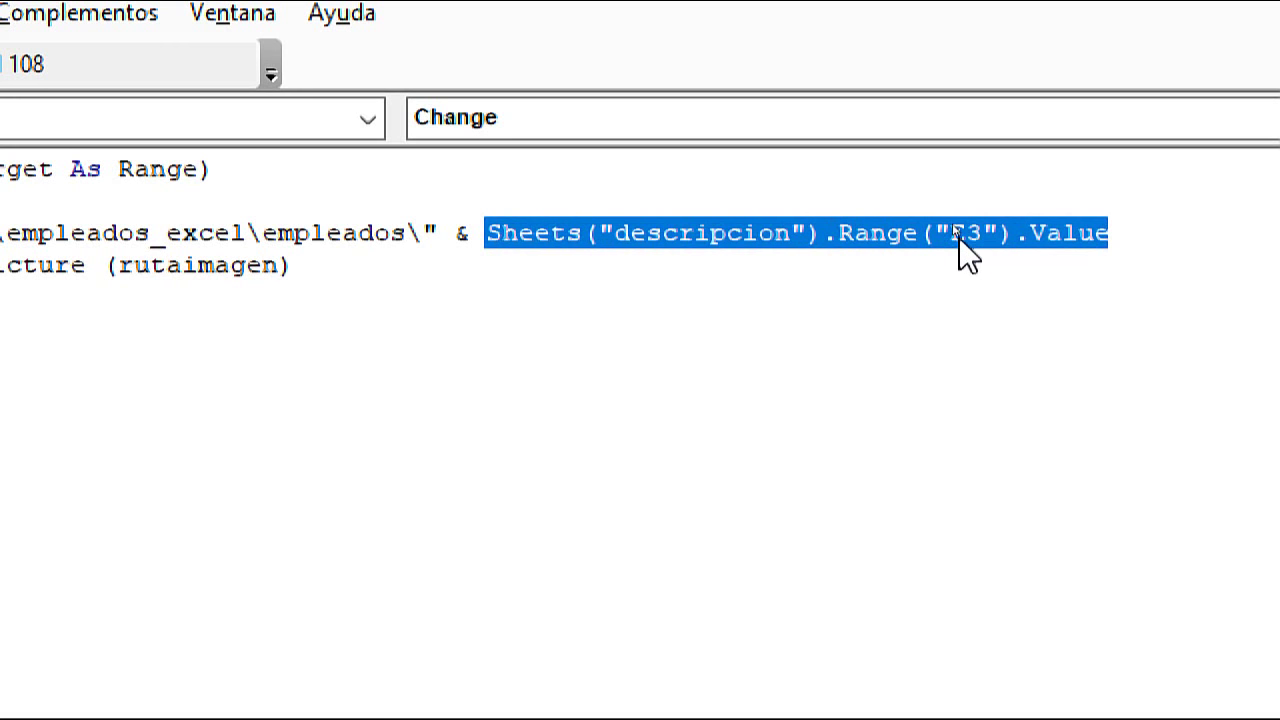
pyautogui.click(494, 222)
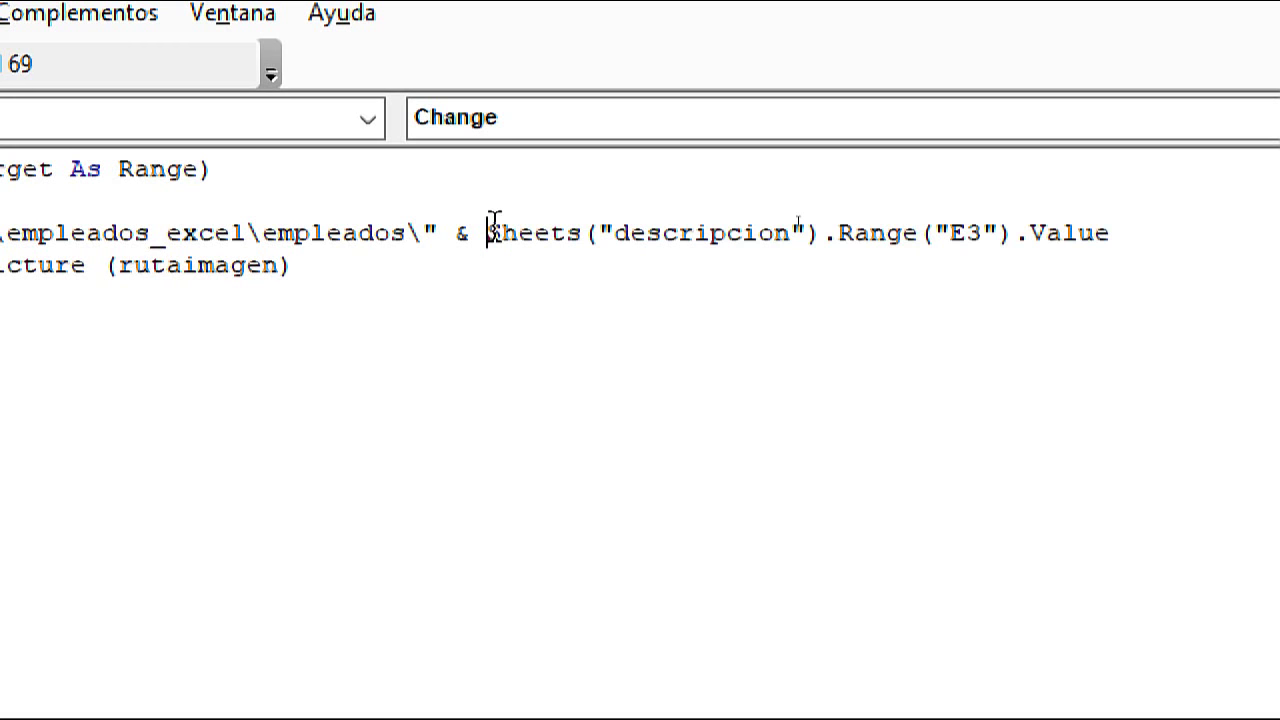
pyautogui.moveTo(494, 228); pyautogui.dragTo(1110, 230)
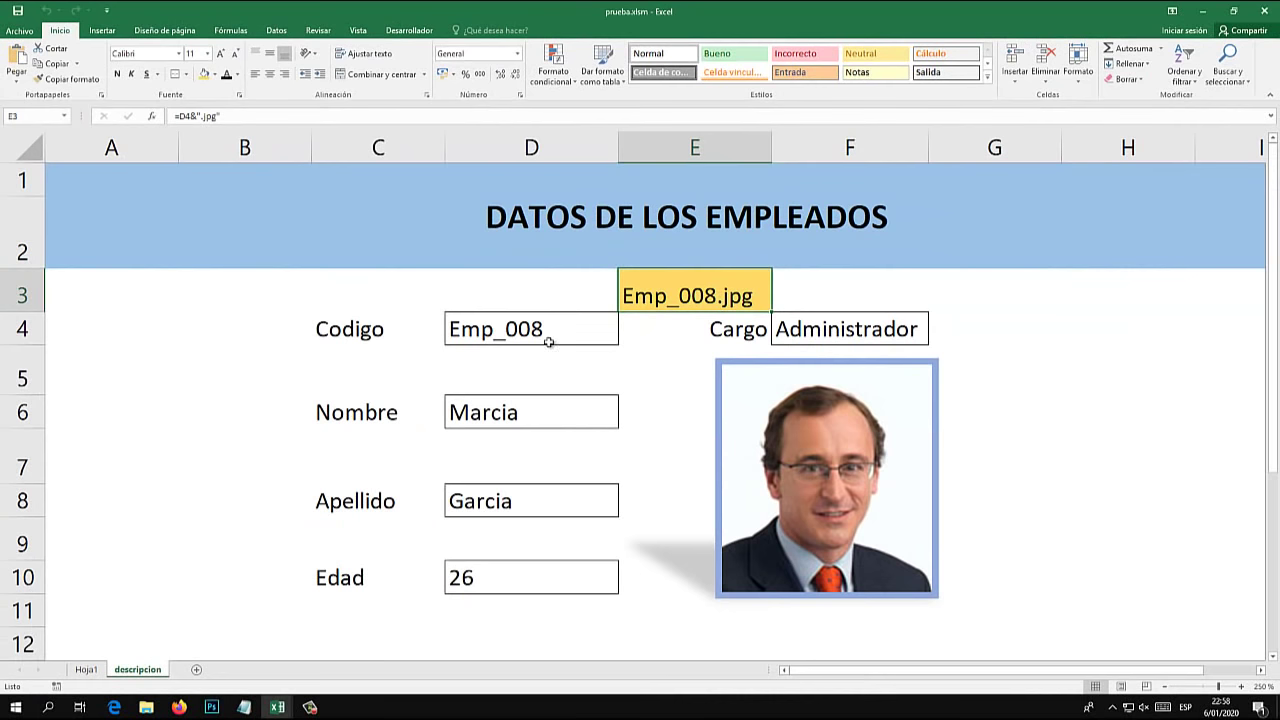
# - Close the macro code window and return to the employee form sheet
pyautogui.click(253, 367)
pyautogui.click(343, 650)
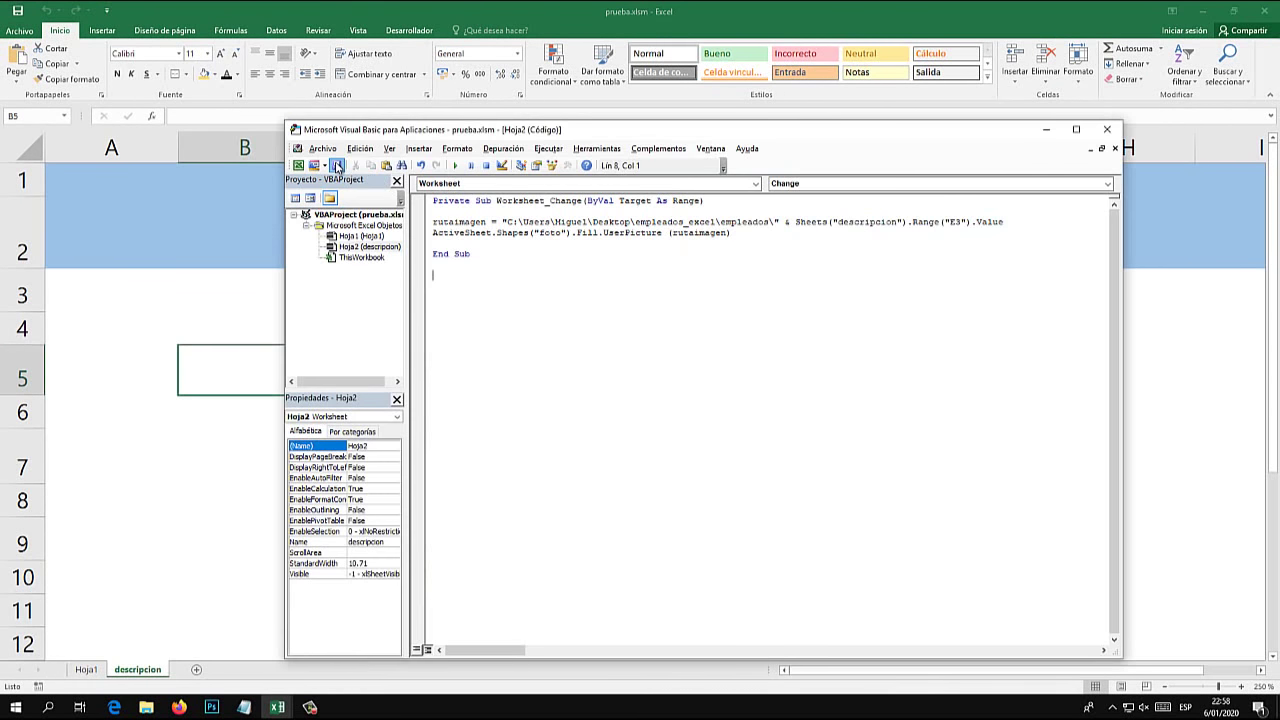
pyautogui.click(1107, 129)
pyautogui.click(238, 433)
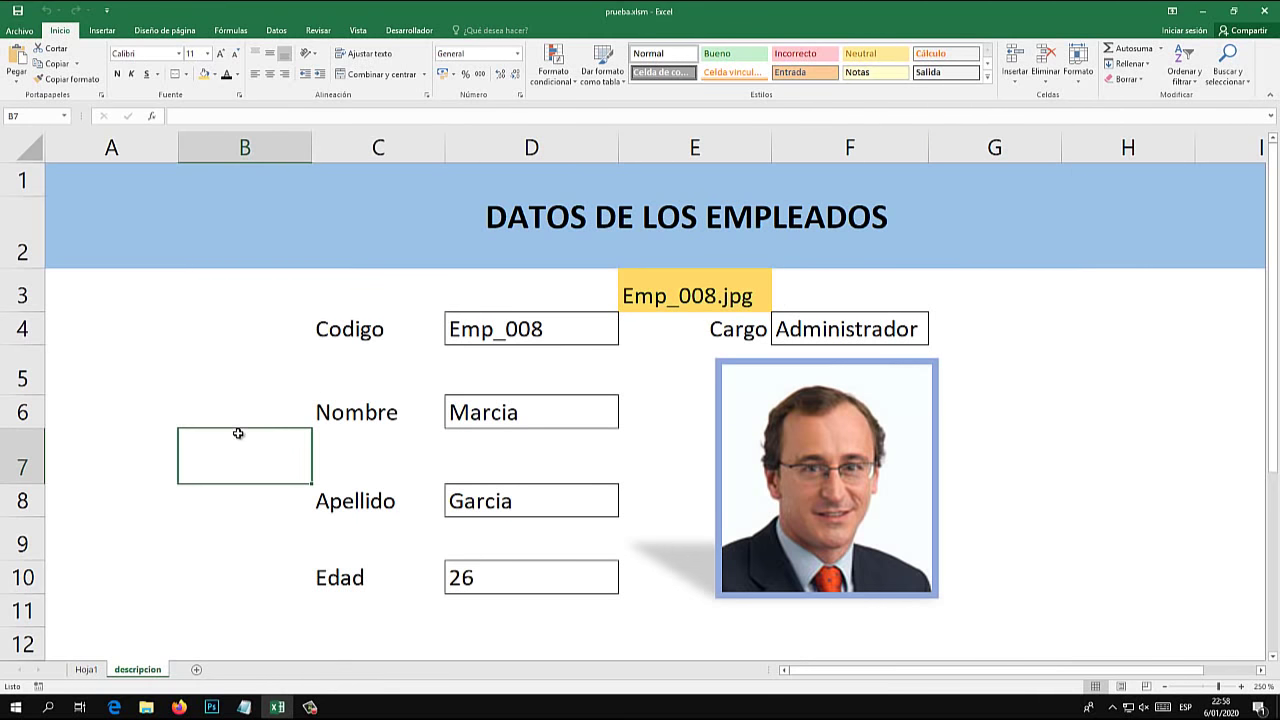
# - Enter codes Emp_001 through Emp_004 in D4, loading each employee's details and photo
pyautogui.click(561, 333)
pyautogui.doubleClick(576, 332)
pyautogui.write('1')
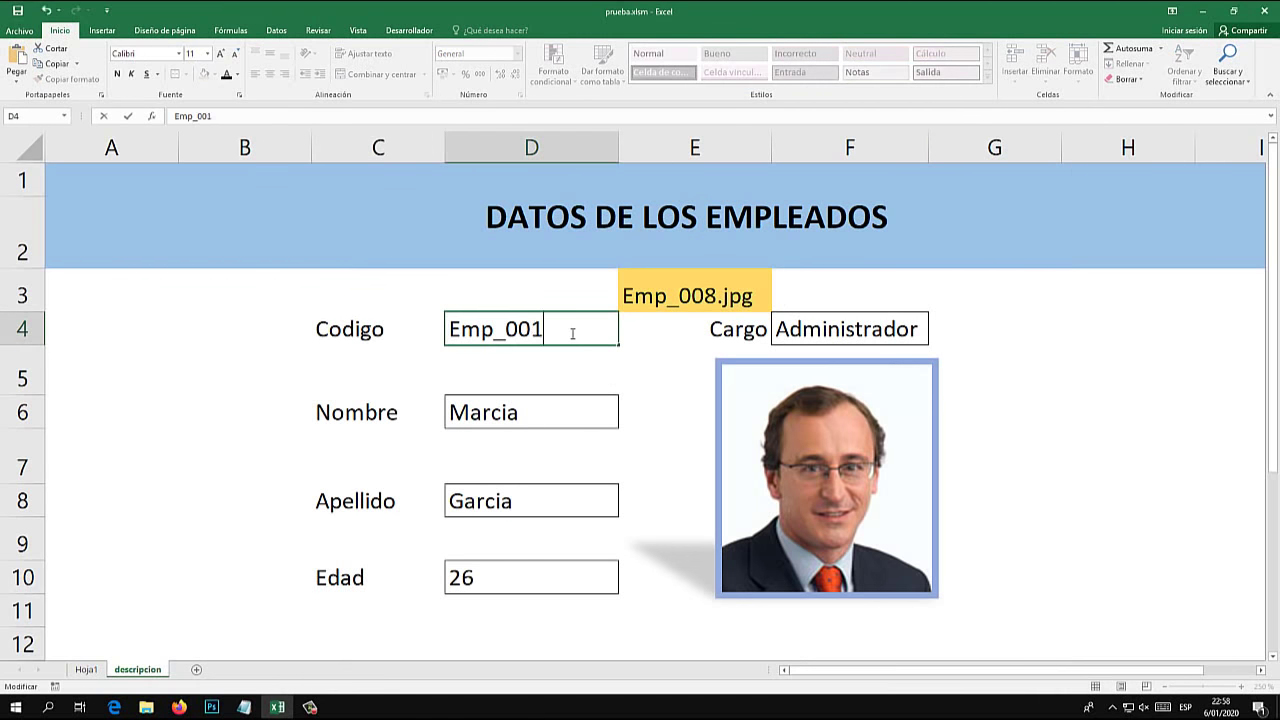
pyautogui.press('Return')
pyautogui.doubleClick(571, 332)
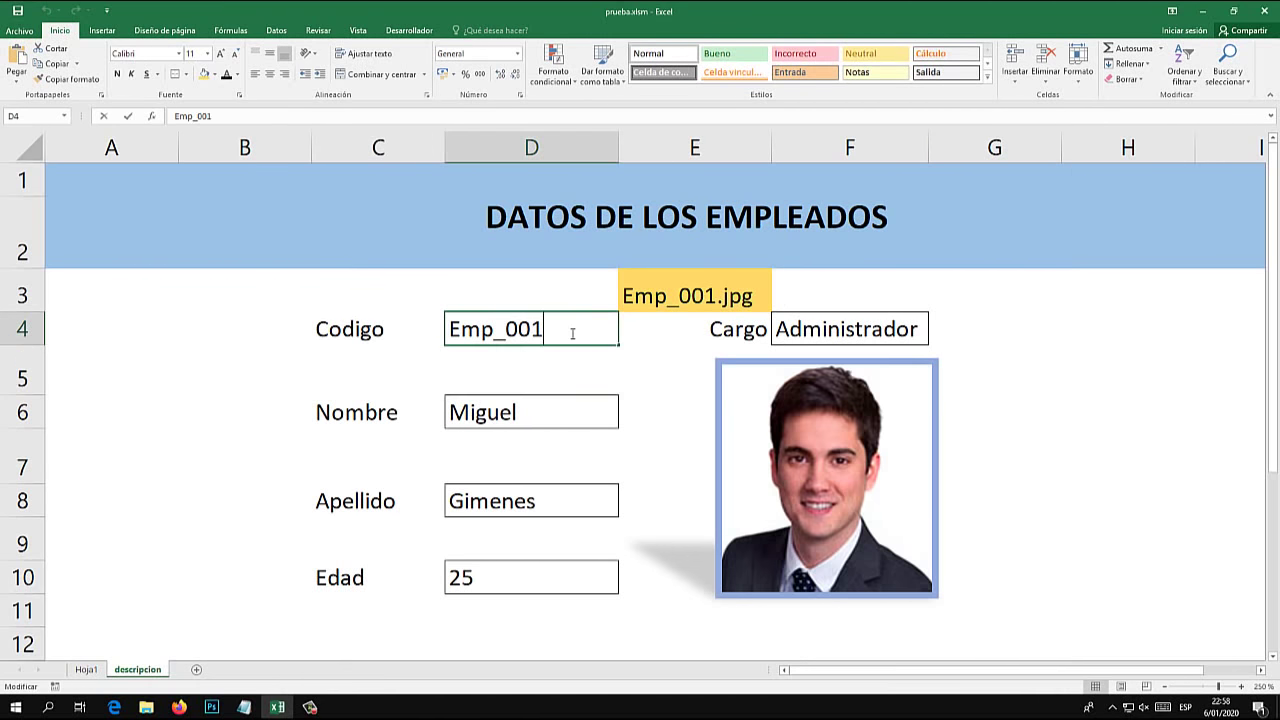
pyautogui.press('BackSpace')
pyautogui.write('2')
pyautogui.press('Return')
pyautogui.doubleClick(571, 332)
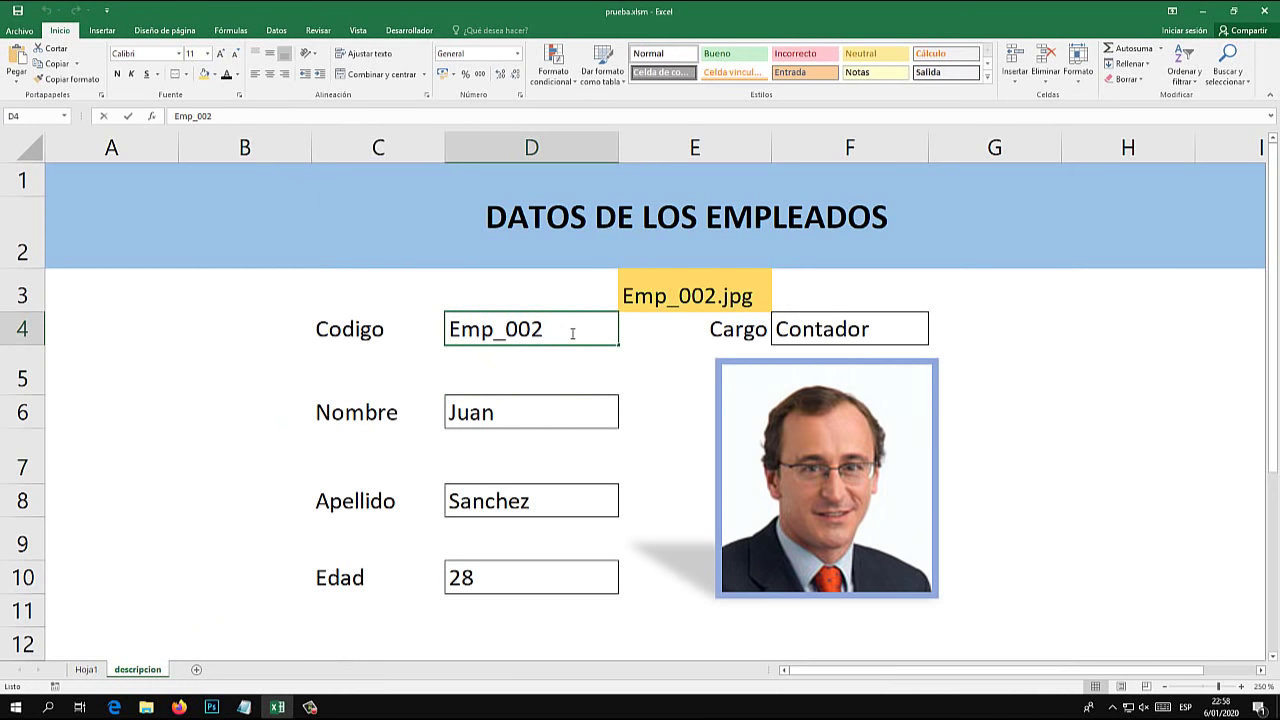
pyautogui.press('BackSpace')
pyautogui.write('3')
pyautogui.press('Return')
pyautogui.doubleClick(571, 332)
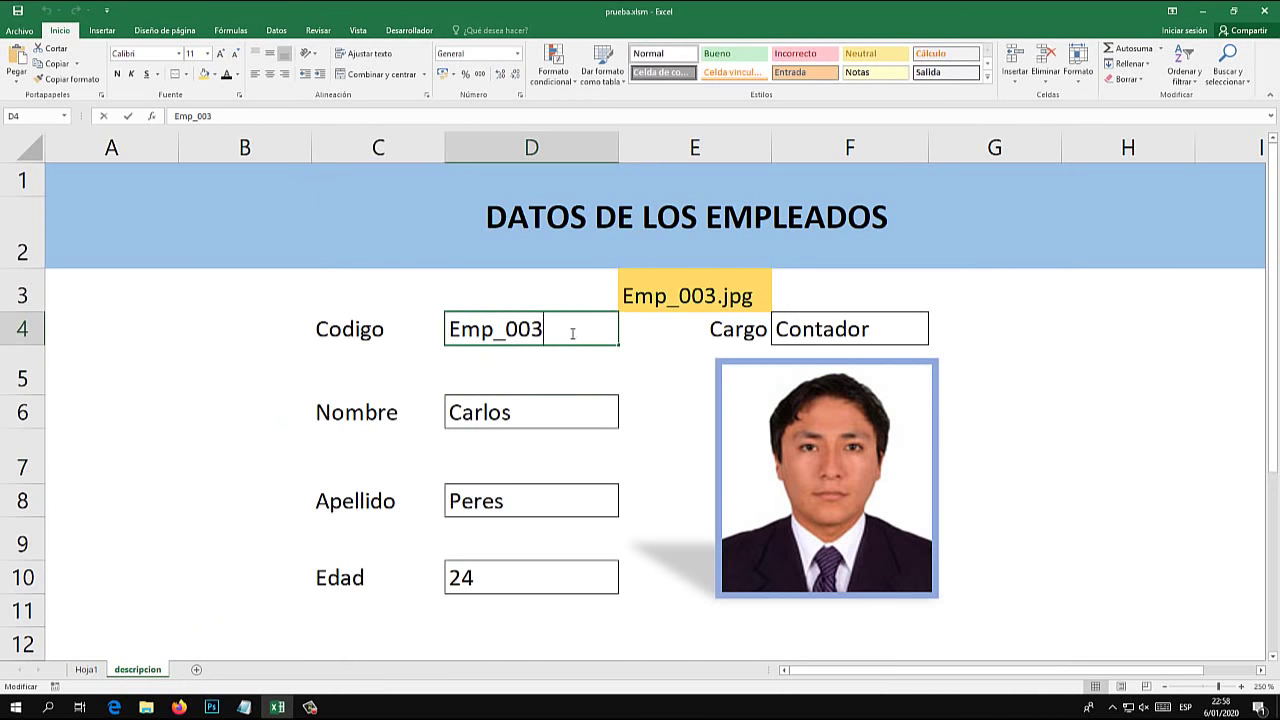
pyautogui.press('BackSpace')
pyautogui.write('4')
pyautogui.press('Return')
# - Continue through Emp_005, Emp_006, Emp_007 and Emp_009 in D4, checking each photo loads
pyautogui.doubleClick(571, 332)
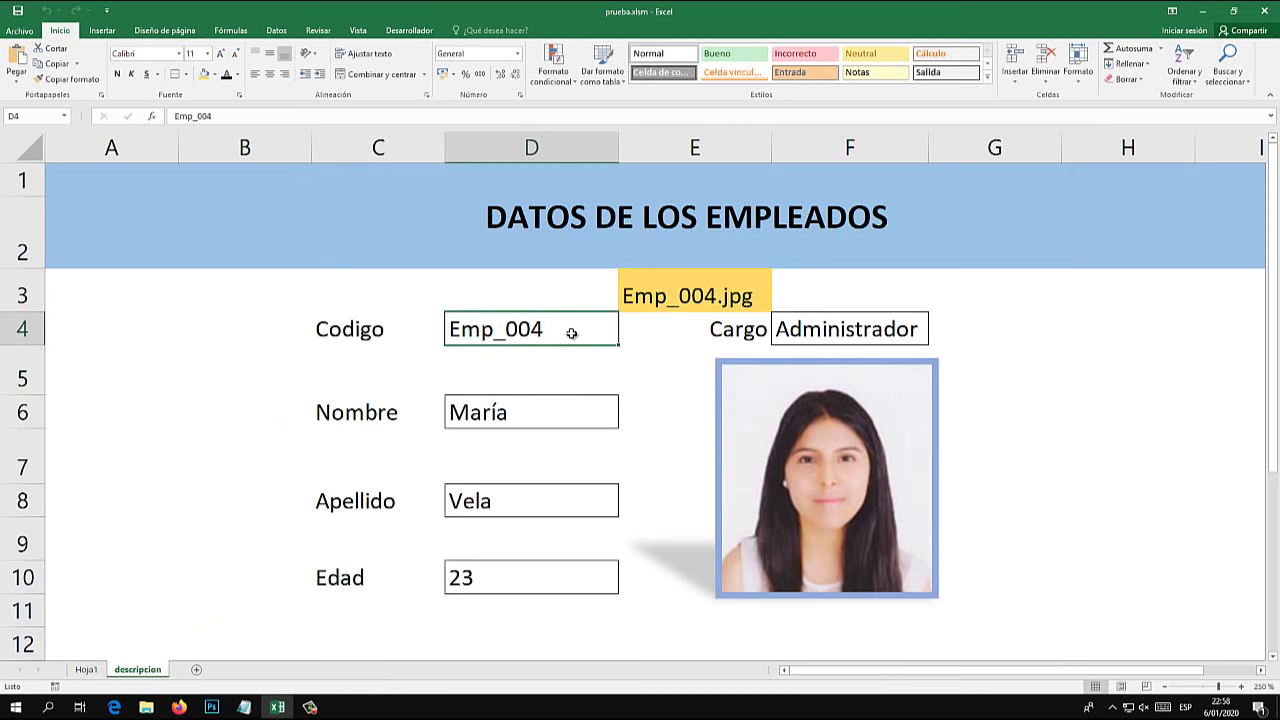
pyautogui.press('BackSpace')
pyautogui.write('5')
pyautogui.press('Return')
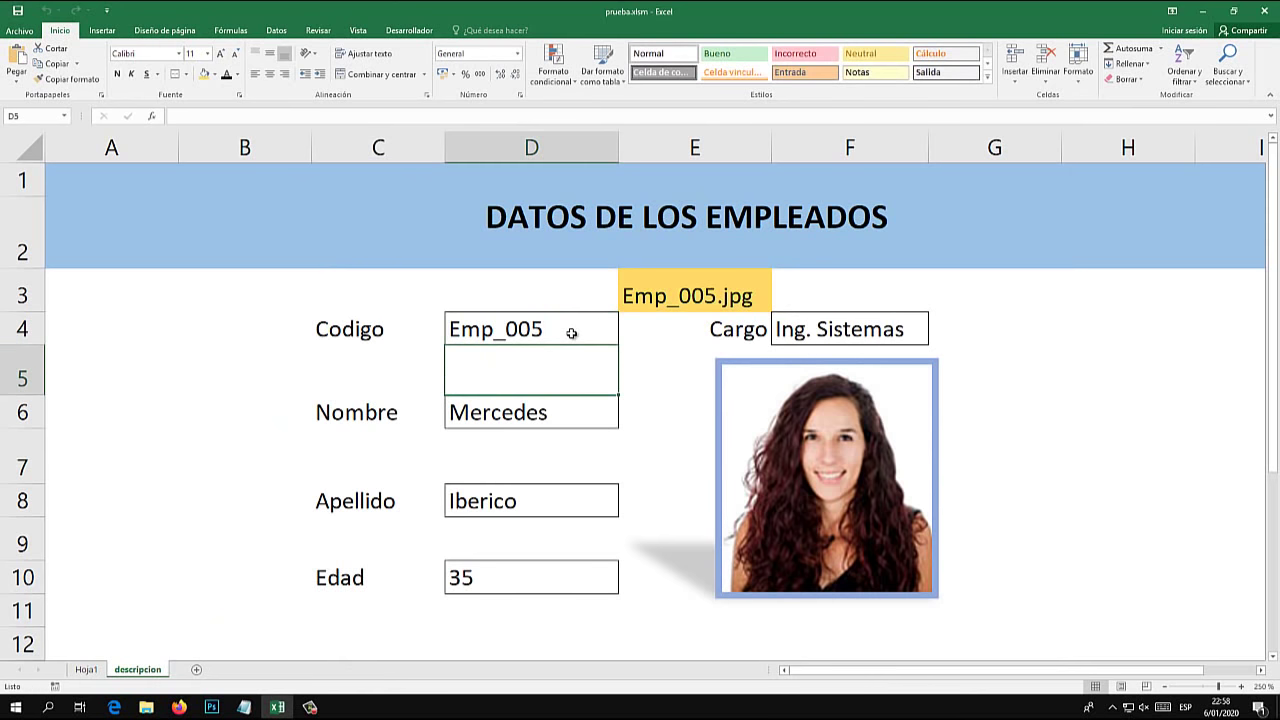
pyautogui.doubleClick(571, 332)
pyautogui.press('BackSpace')
pyautogui.write('6')
pyautogui.press('Return')
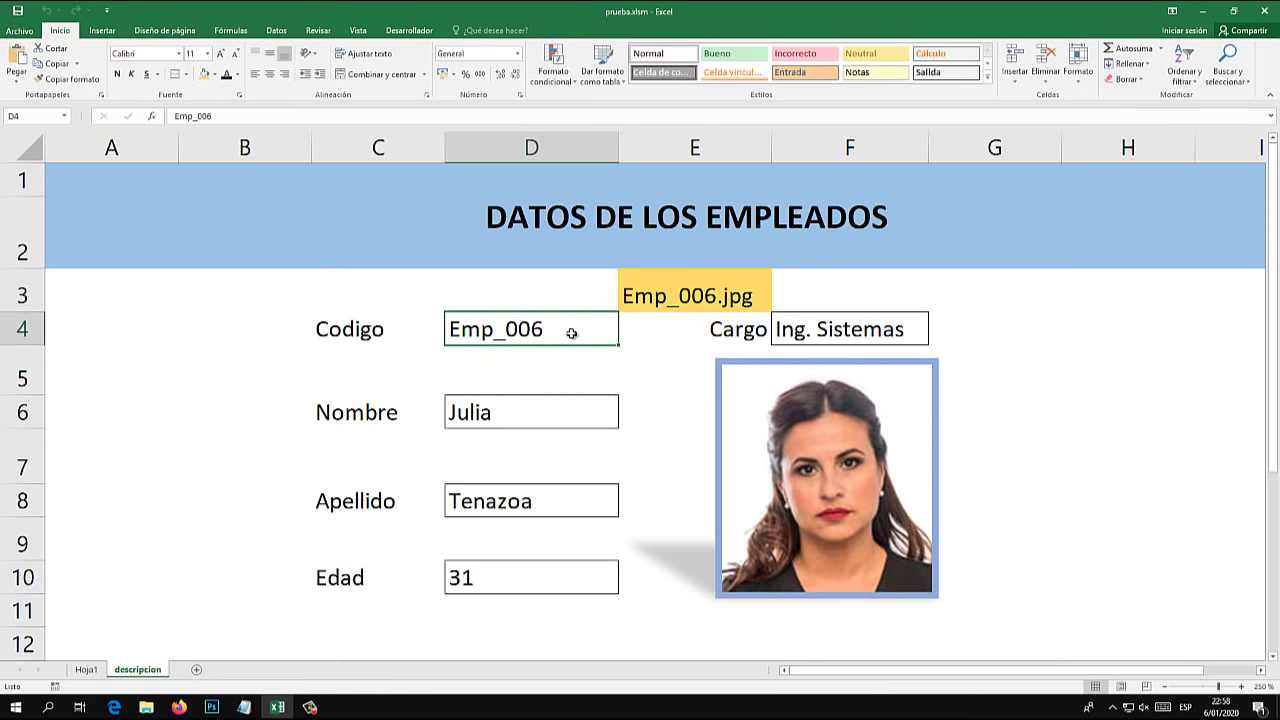
pyautogui.press('BackSpace')
pyautogui.write('7')
pyautogui.press('Return')
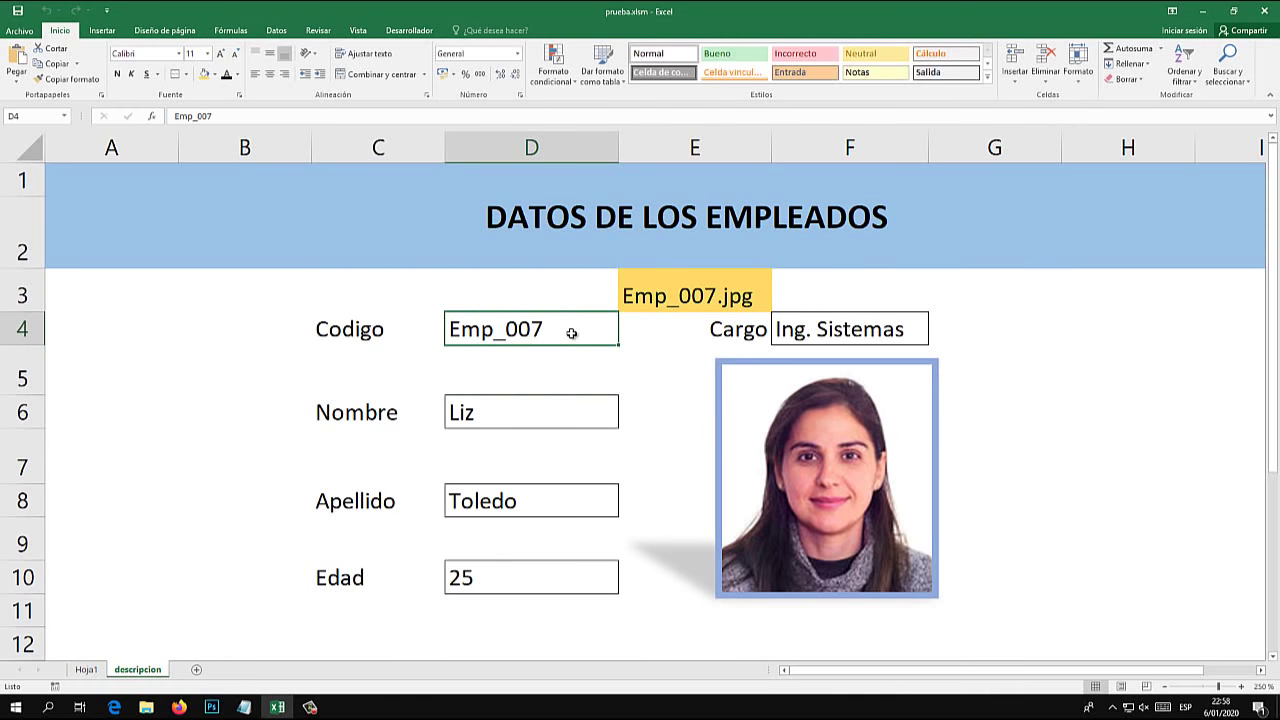
pyautogui.press('BackSpace')
pyautogui.write('9')
pyautogui.press('Return')
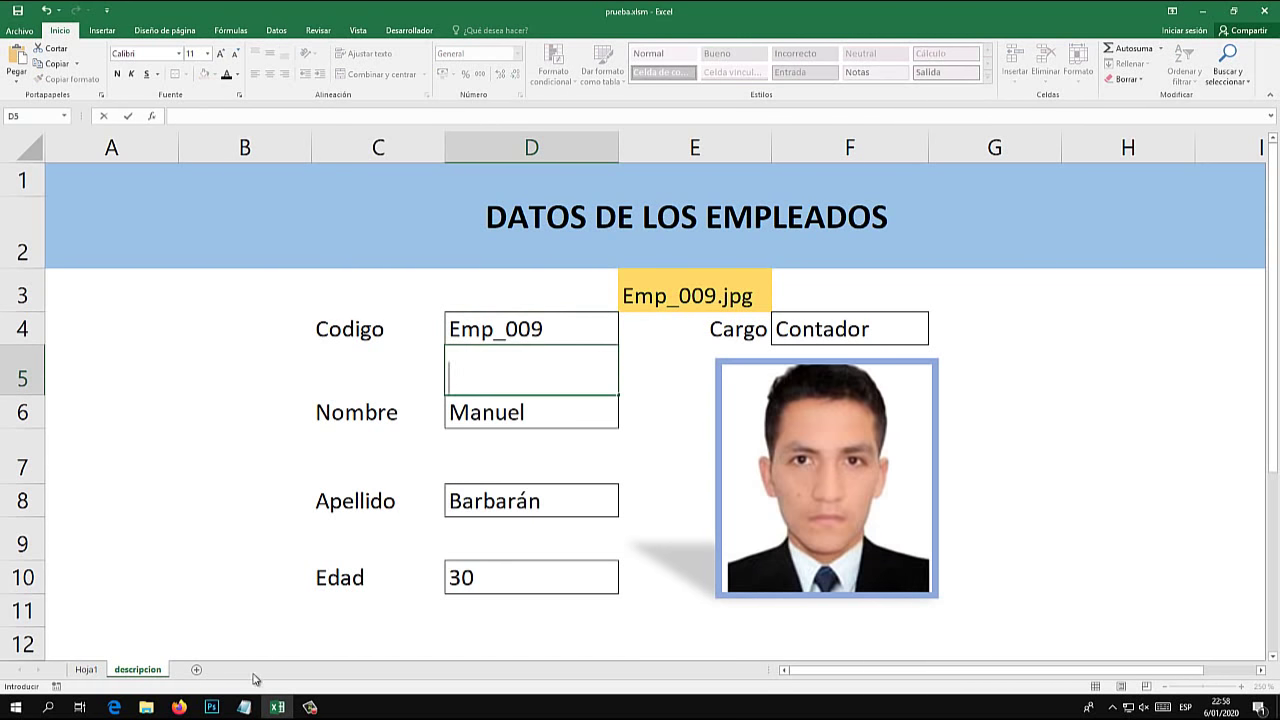
# - Stop the debugger and confirm Emp_009 is the last code in the Hoja1 table
pyautogui.click(86, 669)
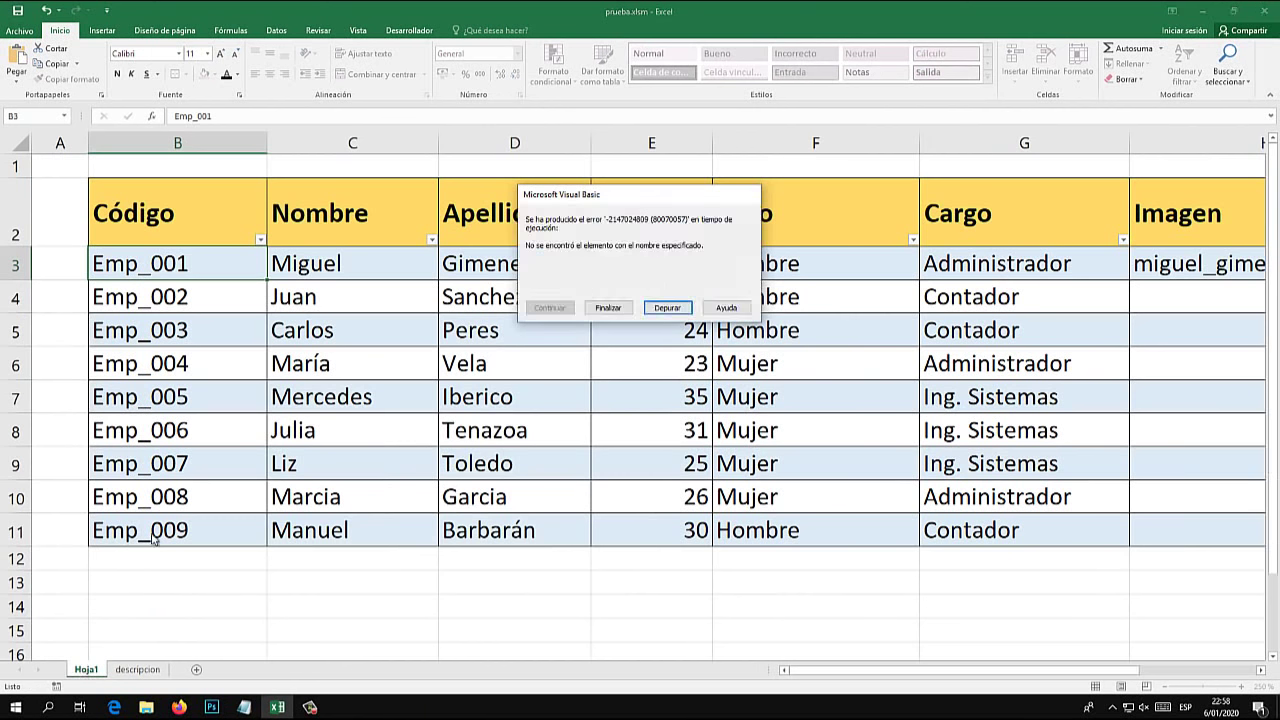
pyautogui.click(665, 307)
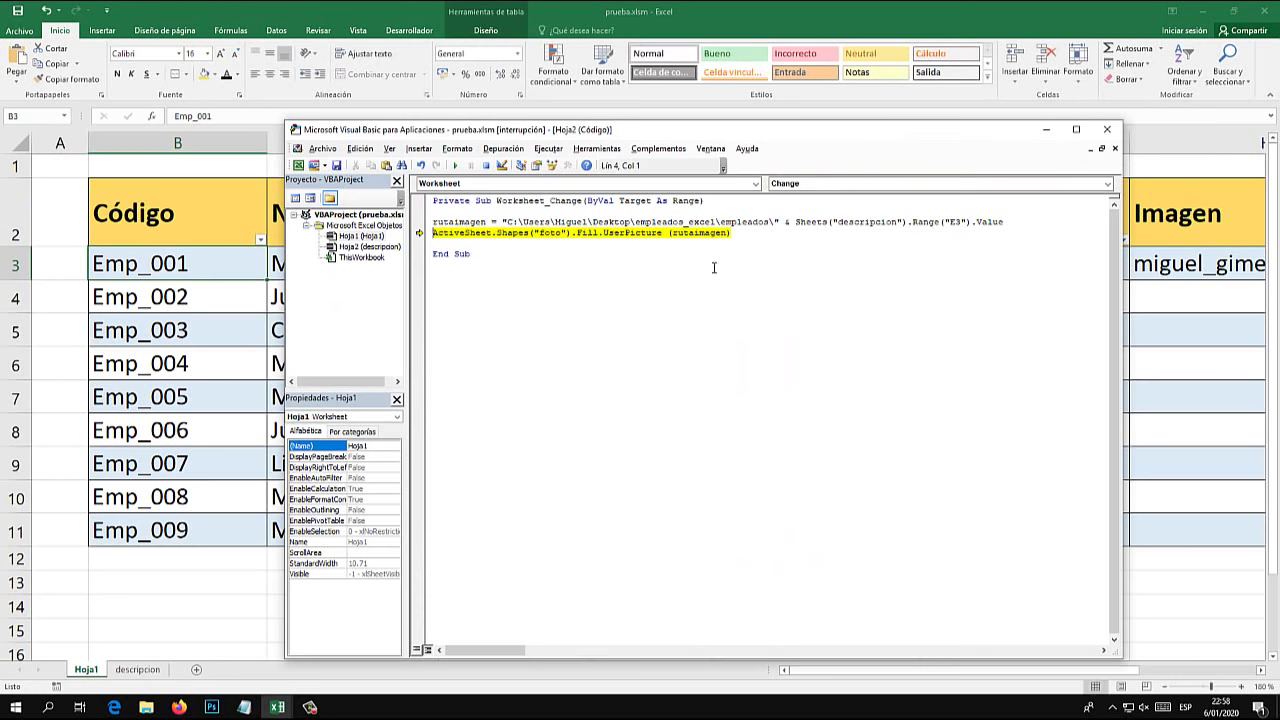
pyautogui.click(1107, 129)
pyautogui.click(600, 402)
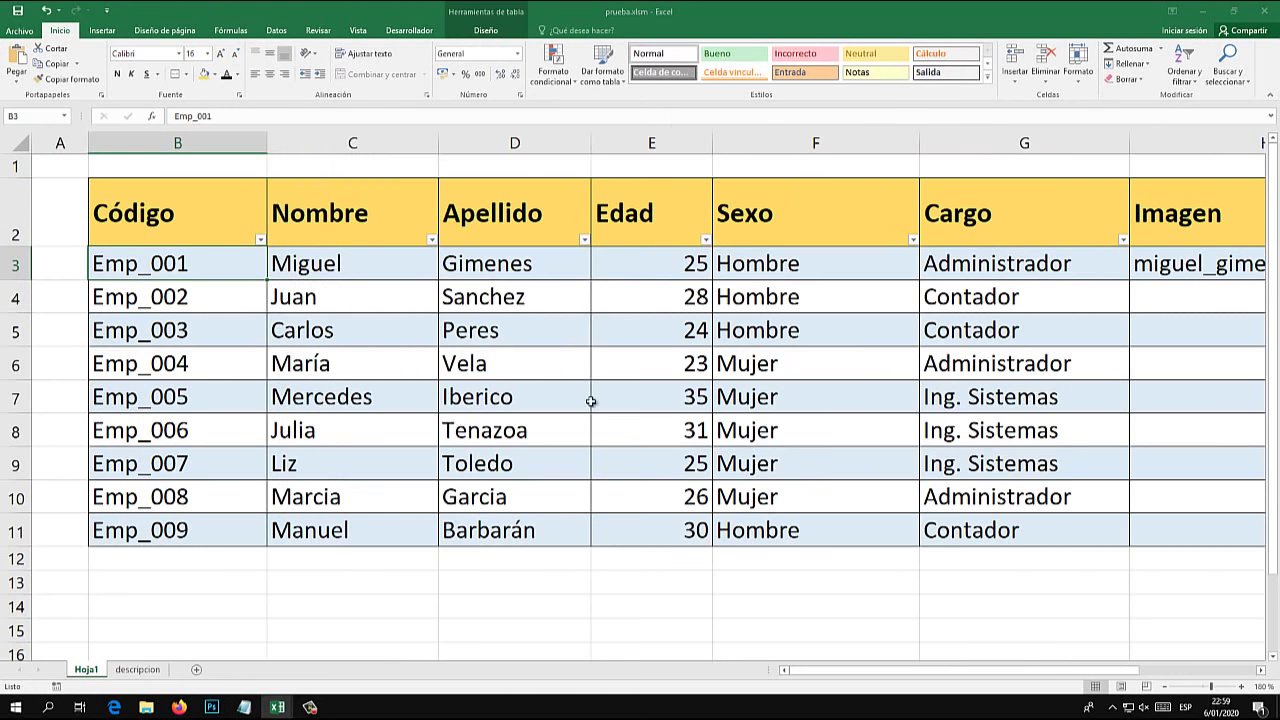
pyautogui.click(210, 533)
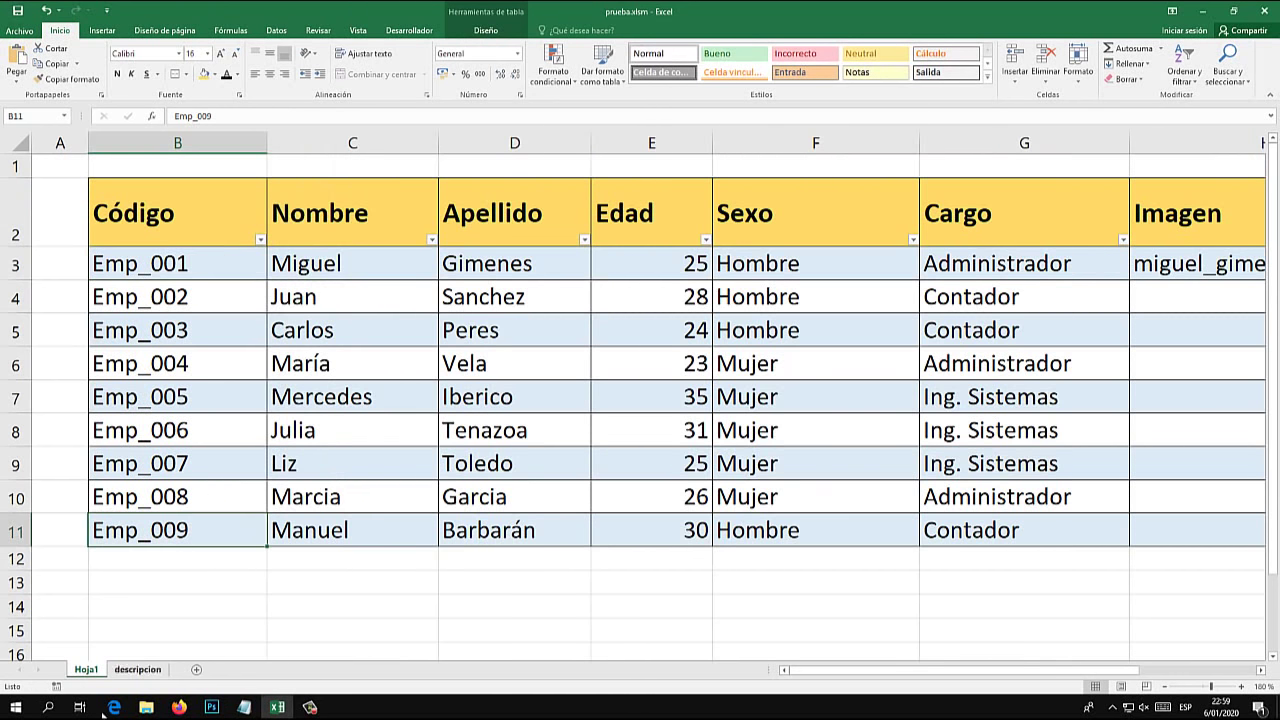
pyautogui.click(137, 669)
# - Enter nonexistent code Emp_010 in D4 and debug the resulting UserPicture runtime error
pyautogui.click(568, 338)
pyautogui.doubleClick(568, 338)
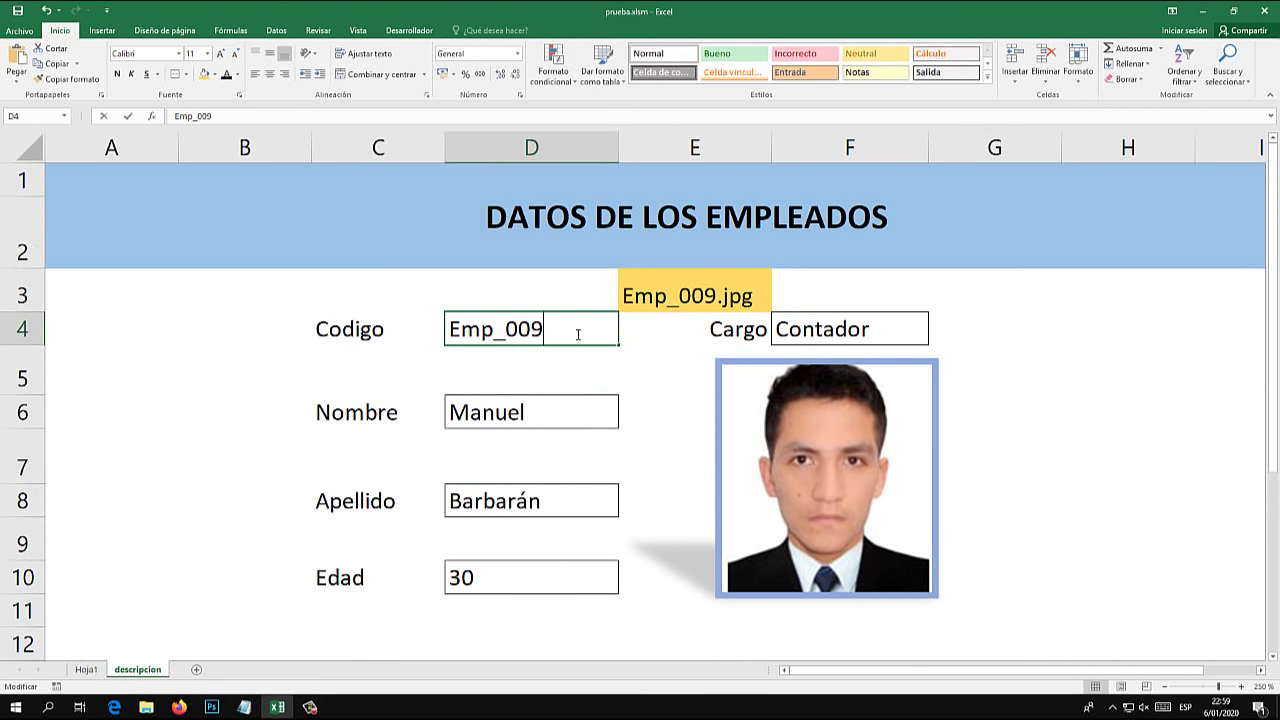
pyautogui.press('BackSpace')
pyautogui.press('BackSpace')
pyautogui.write('10')
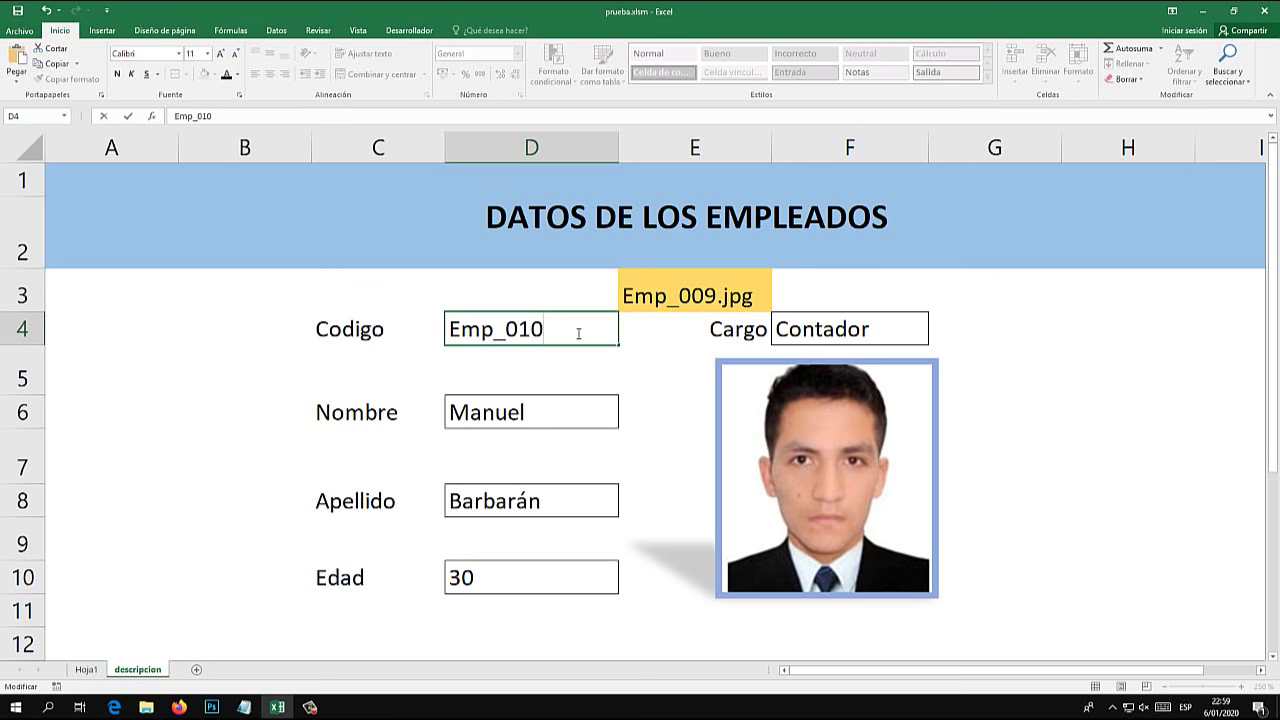
pyautogui.press('Return')
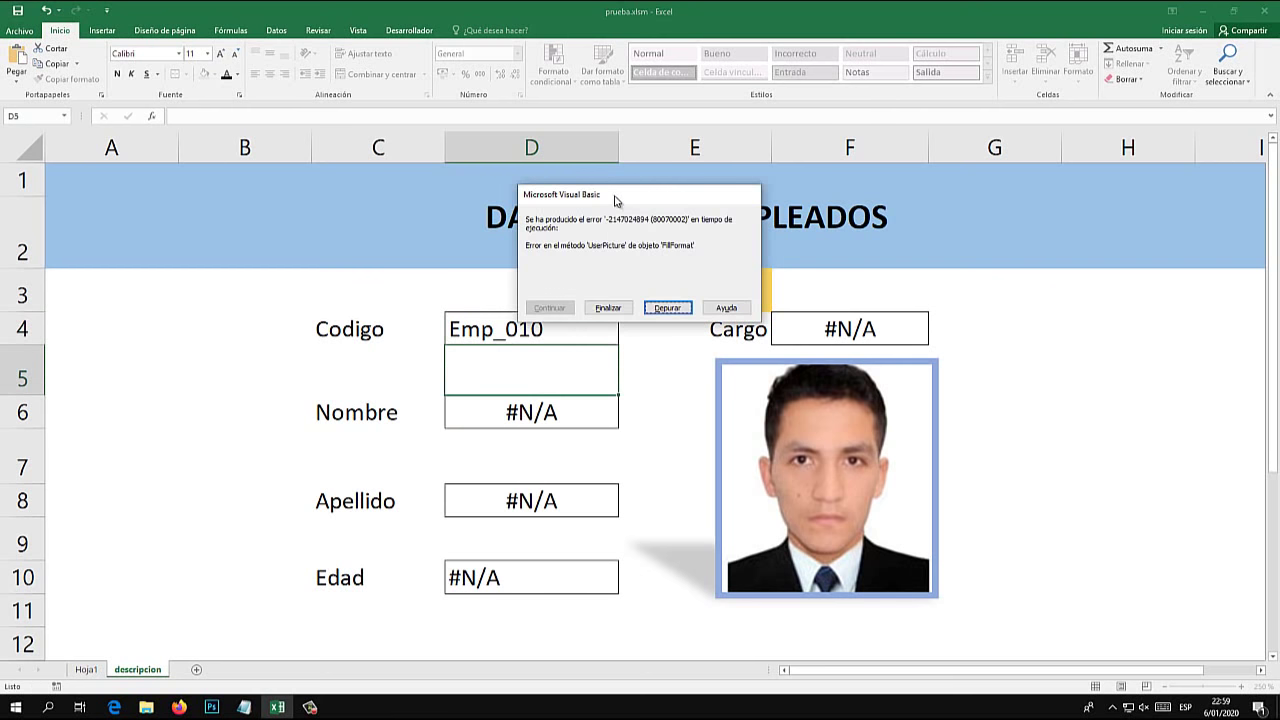
pyautogui.moveTo(614, 200)
pyautogui.mouseDown()
pyautogui.moveTo(893, 116)
pyautogui.moveTo(757, 266)
pyautogui.mouseUp()
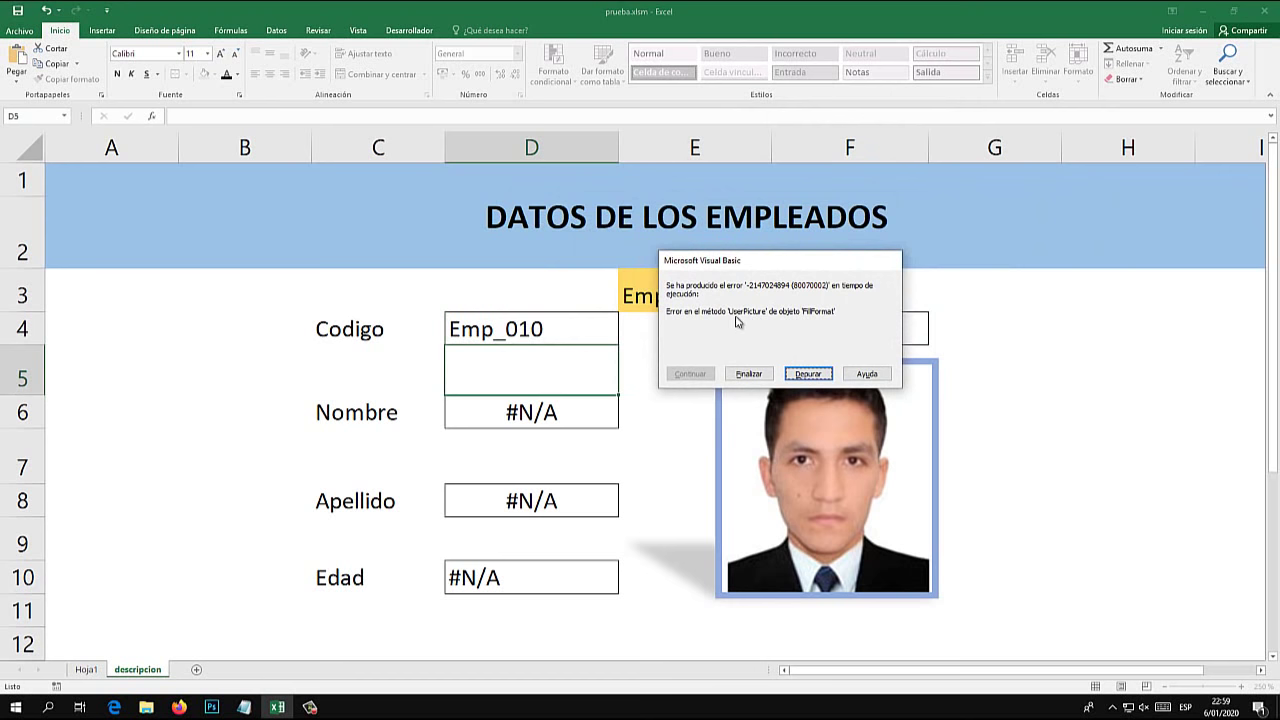
pyautogui.click(808, 373)
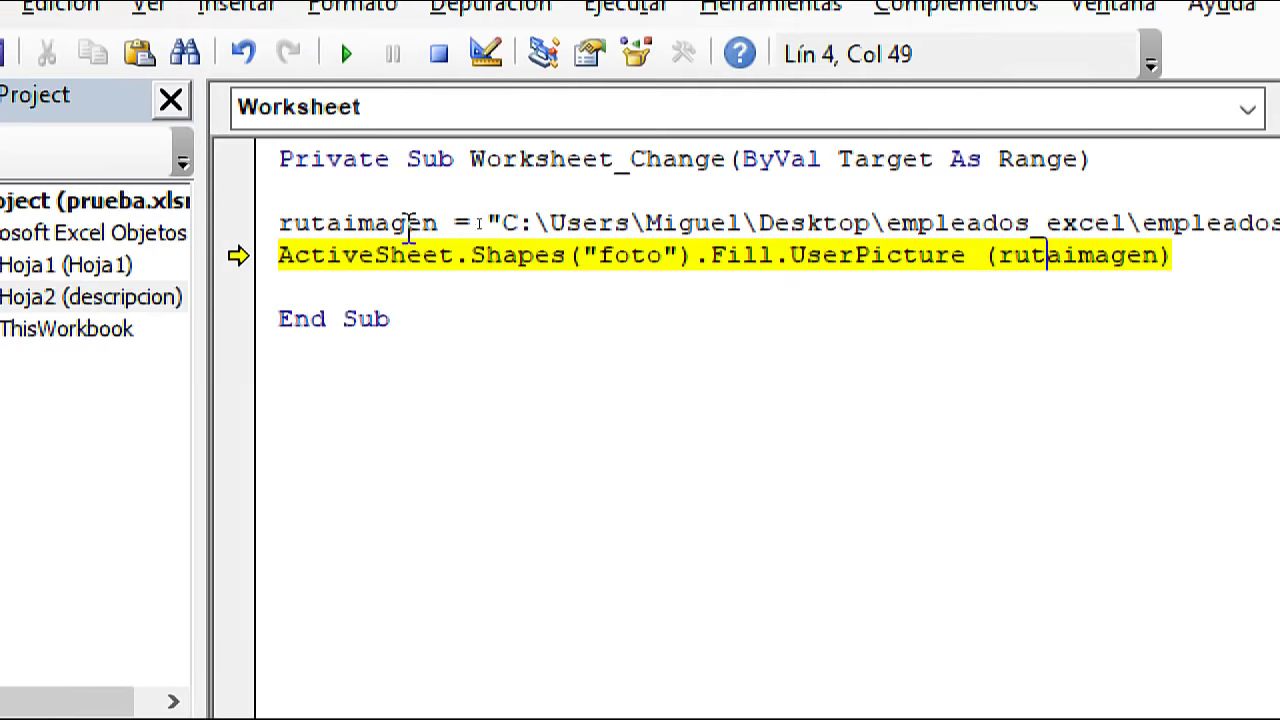
# - Reset the paused macro and insert blank lines above rutaimagen and before End Sub
pyautogui.moveTo(438, 222); pyautogui.dragTo(280, 222)
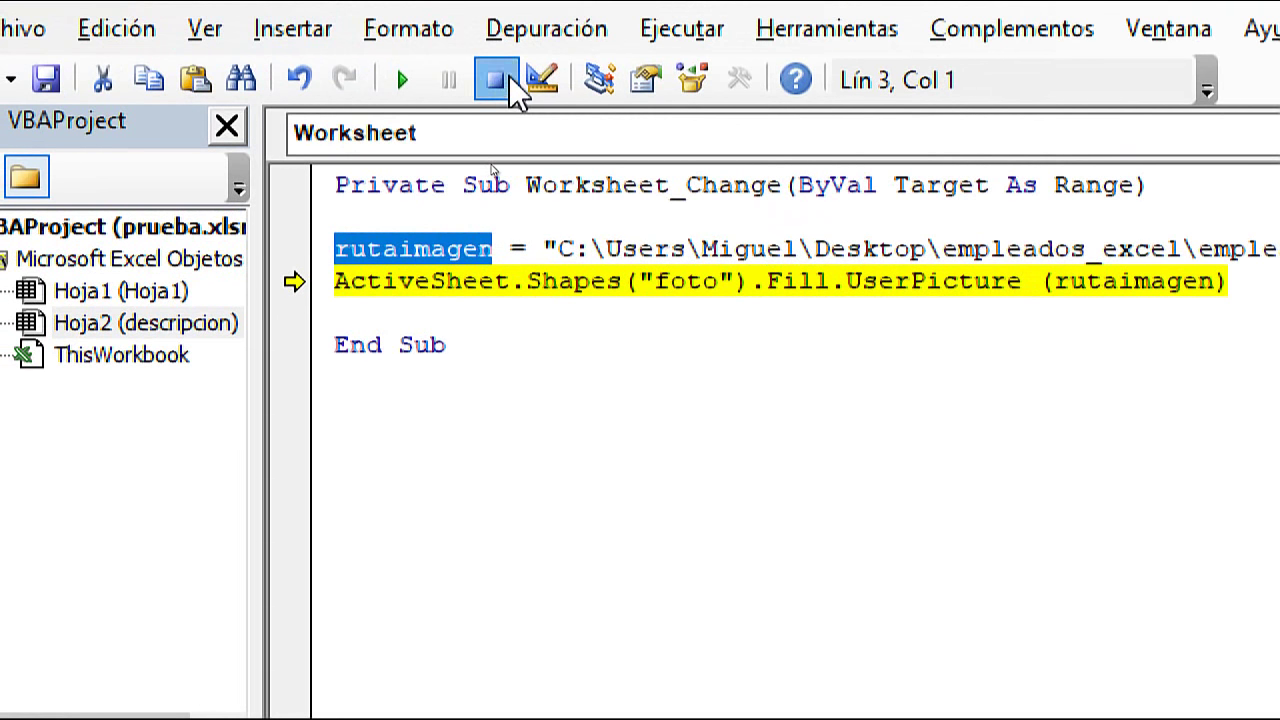
pyautogui.click(511, 78)
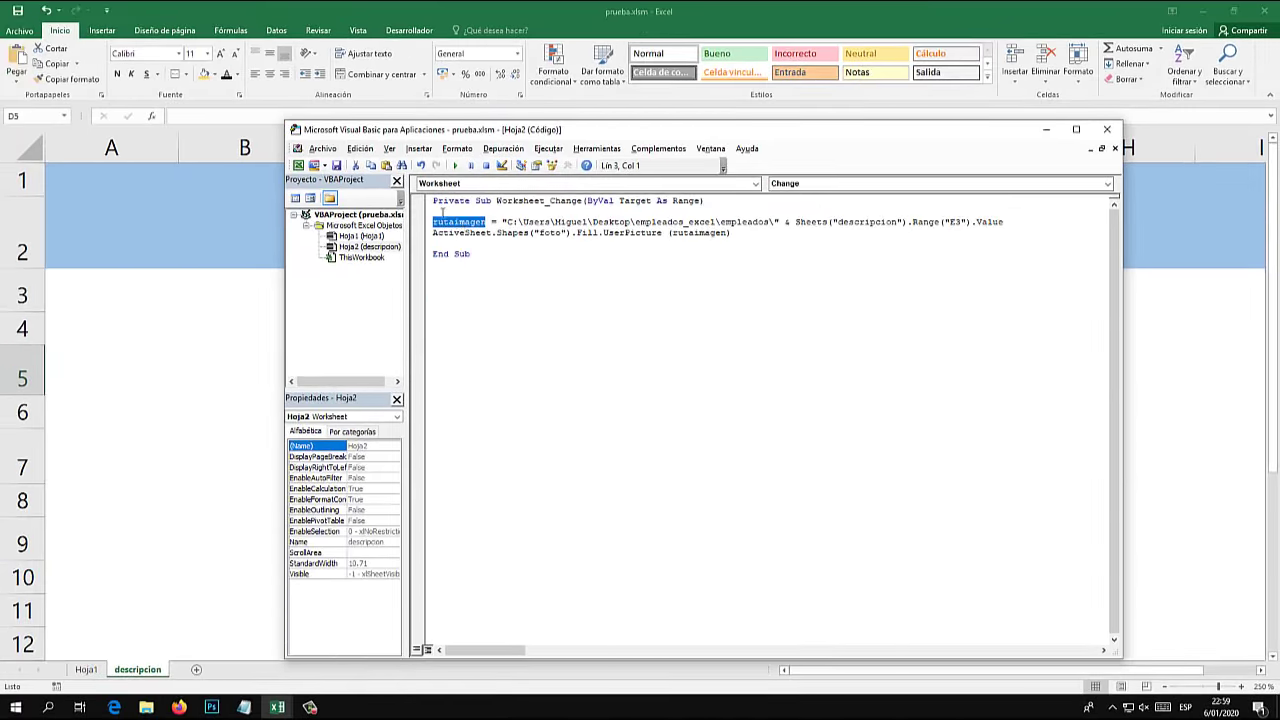
pyautogui.click(442, 212)
pyautogui.press('Return')
pyautogui.press('Return')
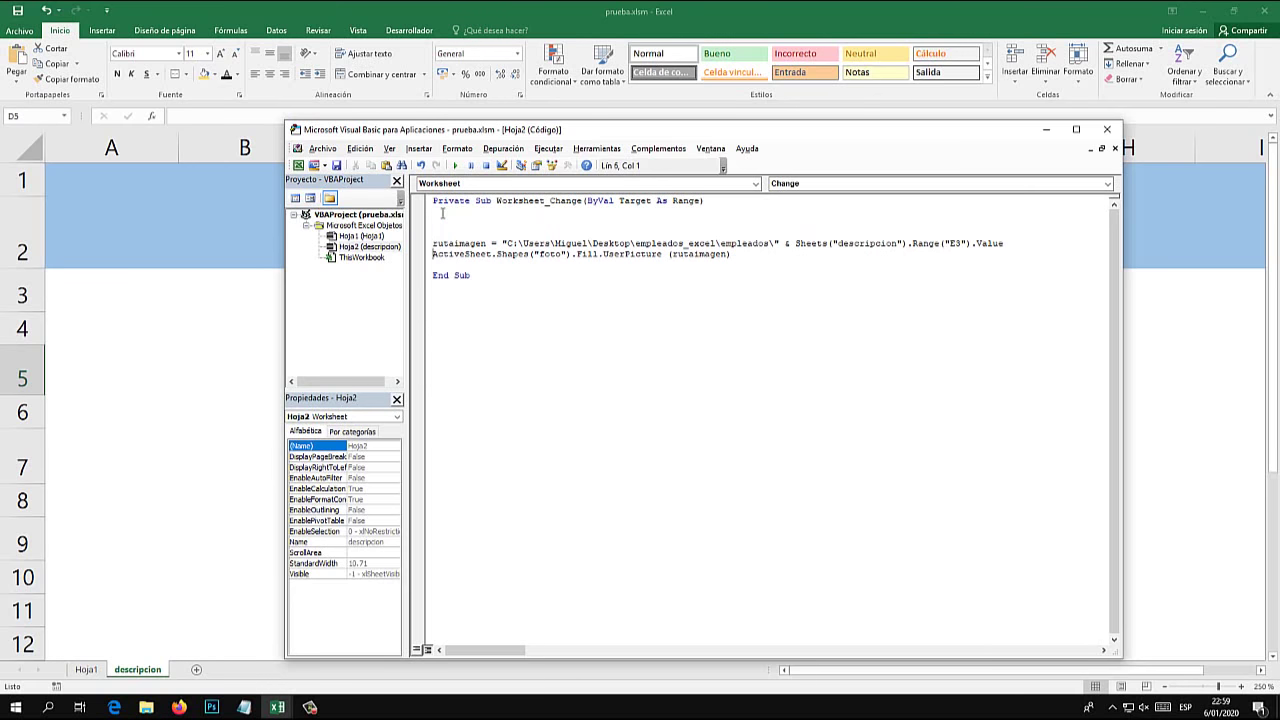
pyautogui.press('End')
pyautogui.press('Return')
pyautogui.press('Return')
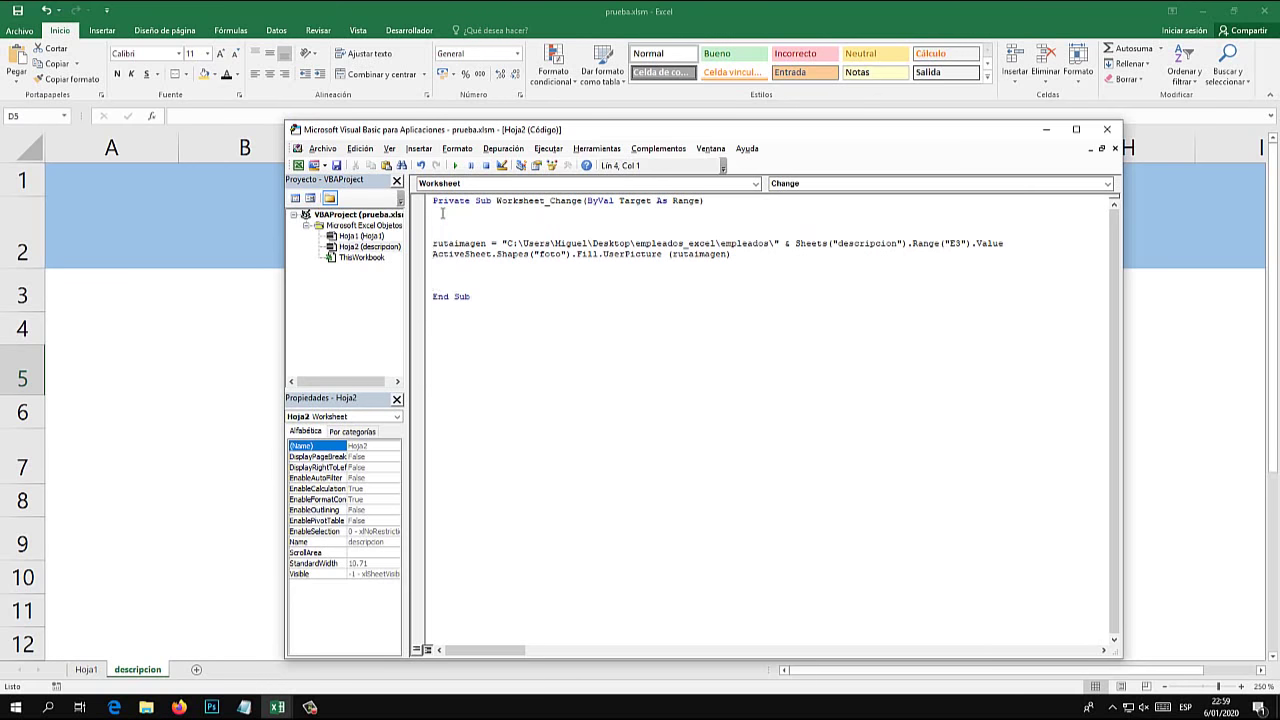
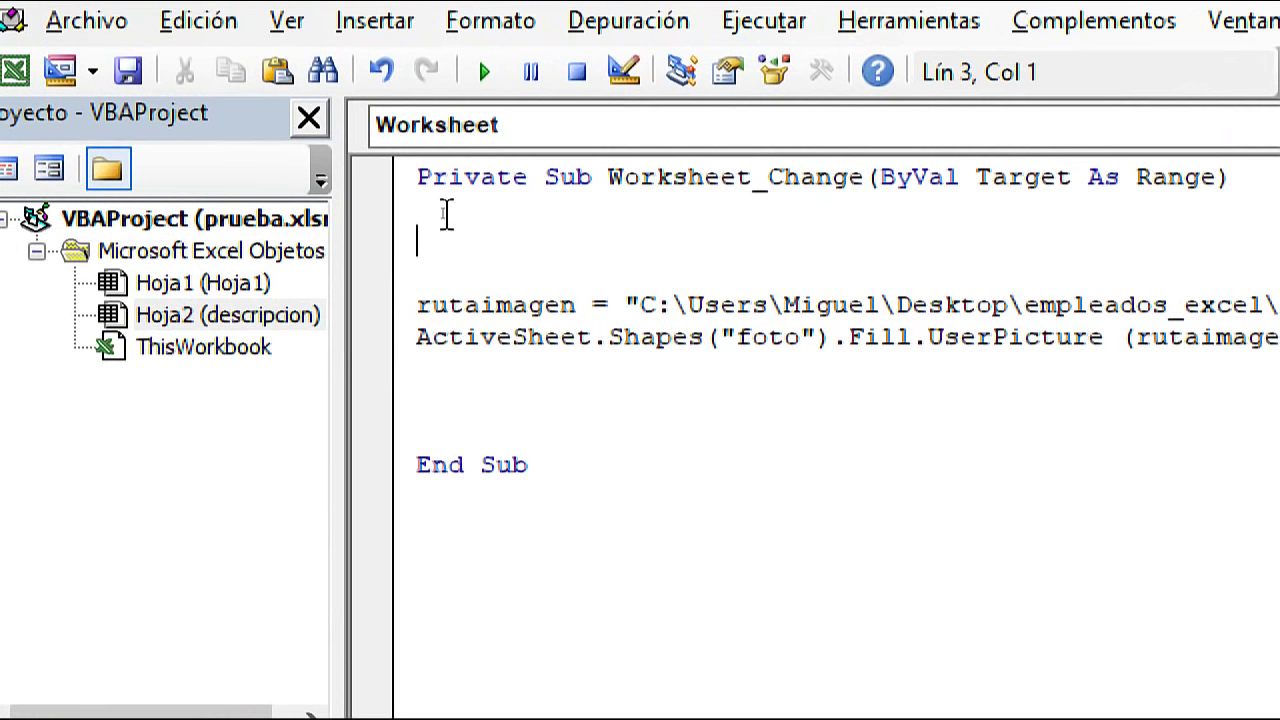
# - Insert an 'On Error GoTo Errores' line at the top of the Worksheet_Change sub
pyautogui.press('Return')
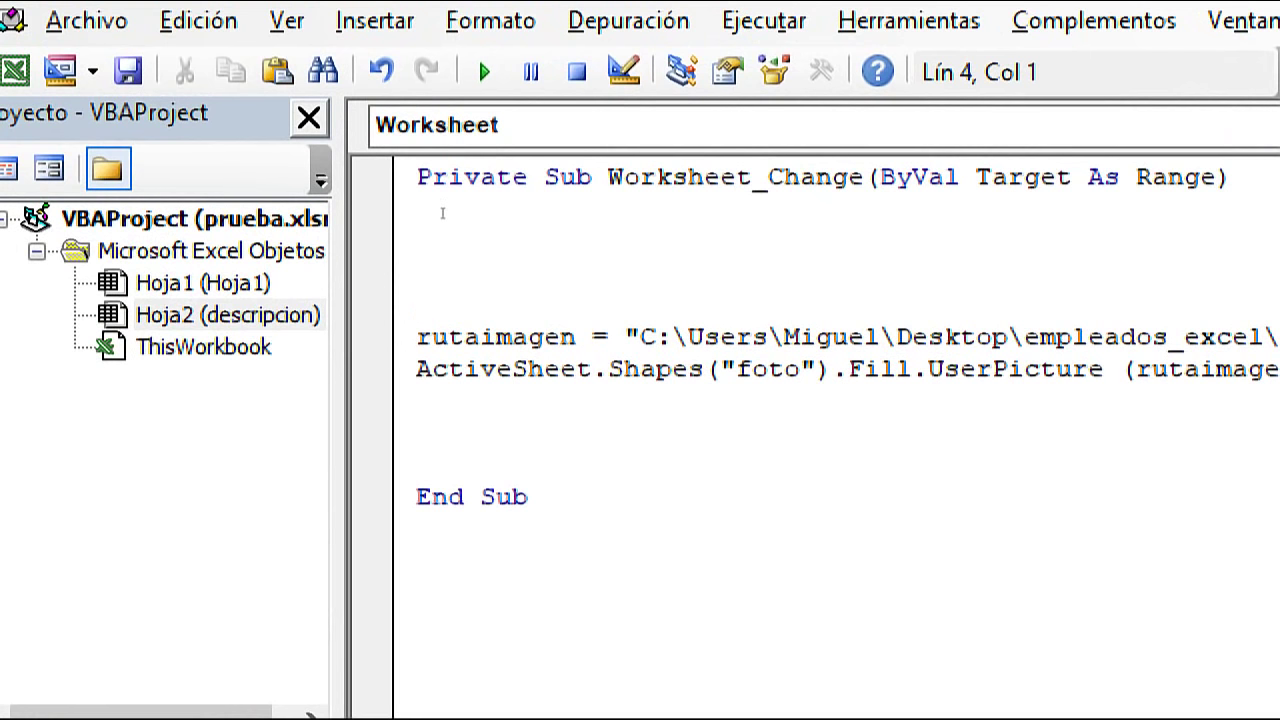
pyautogui.write('On err')
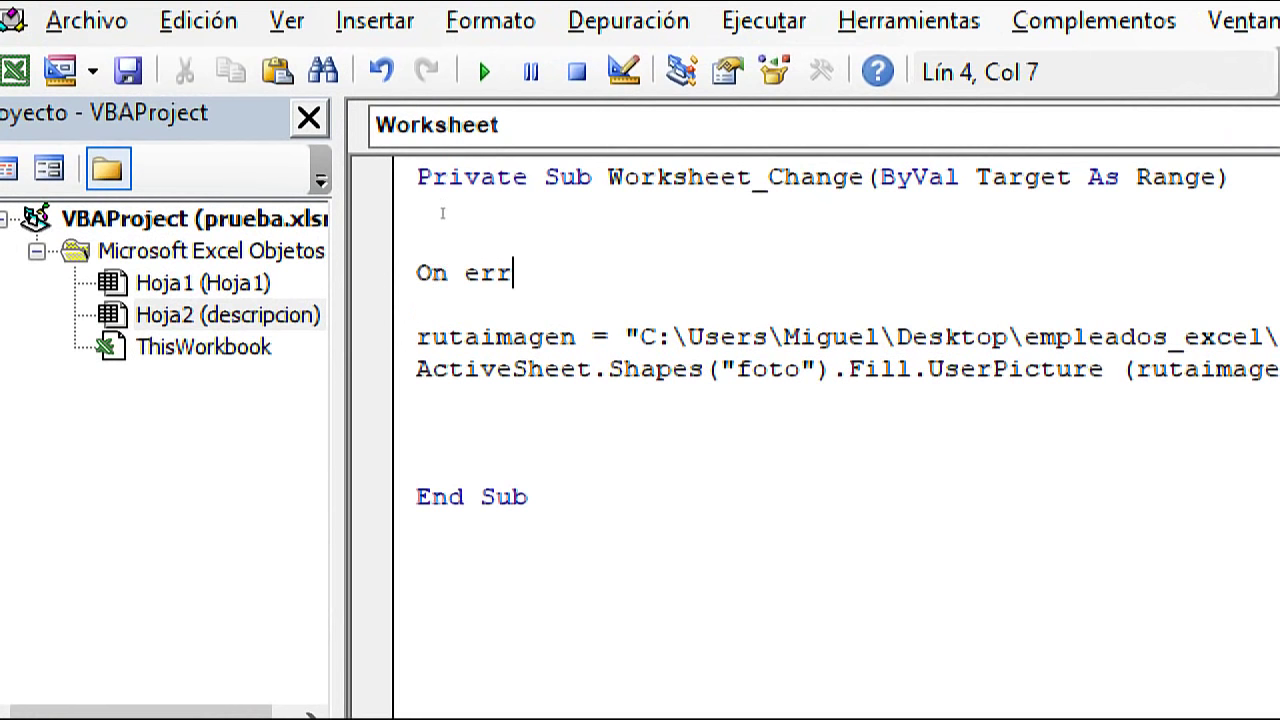
pyautogui.write('or f')
pyautogui.write('oto')
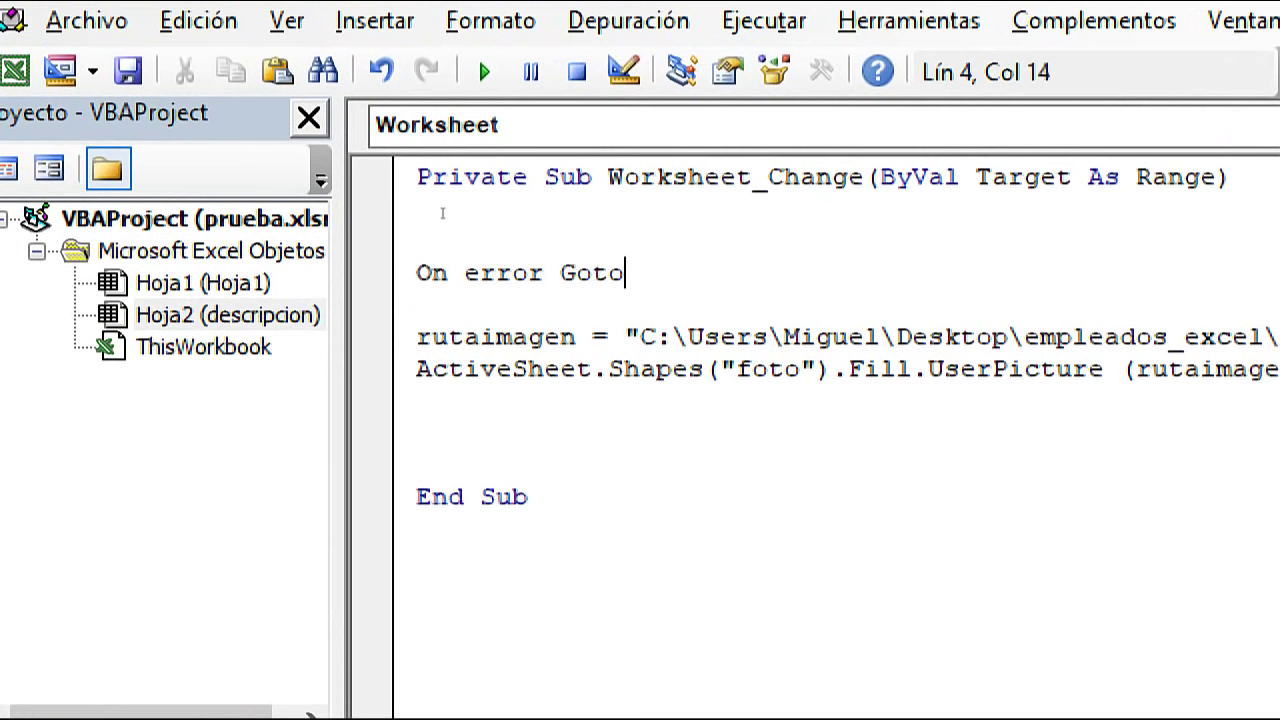
pyautogui.hotkey('shift', 'Home')
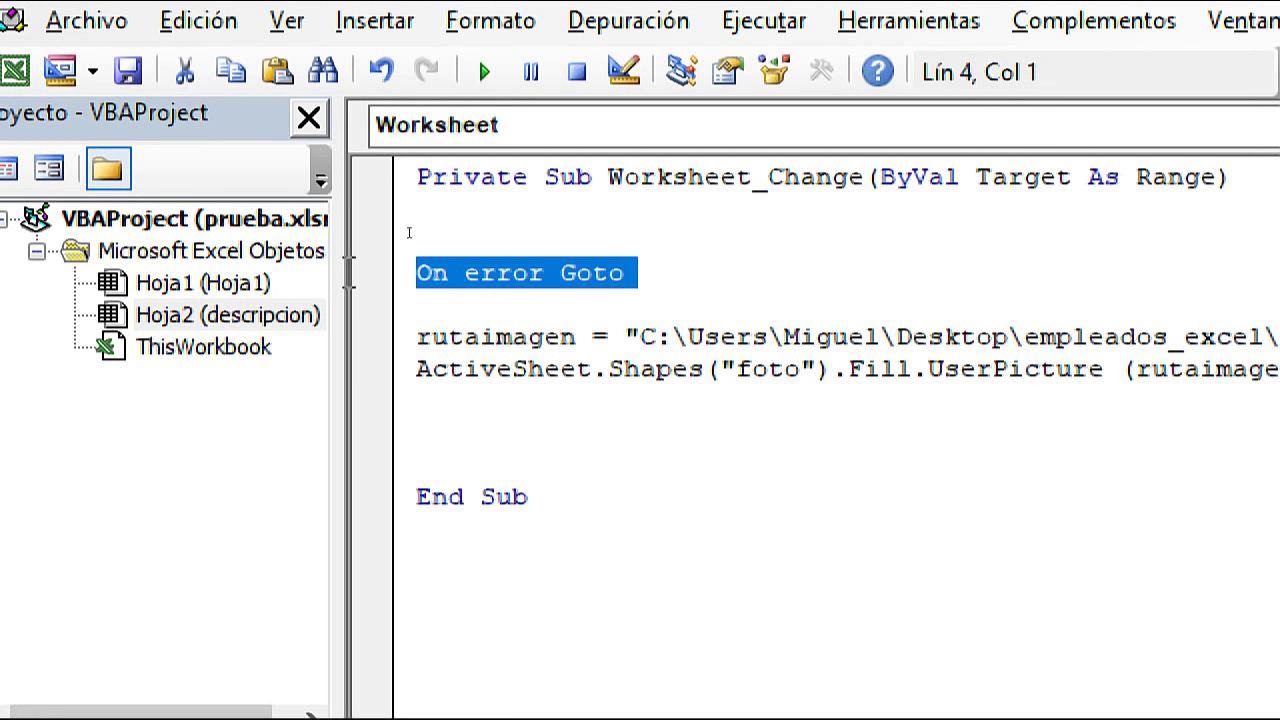
pyautogui.click(687, 272)
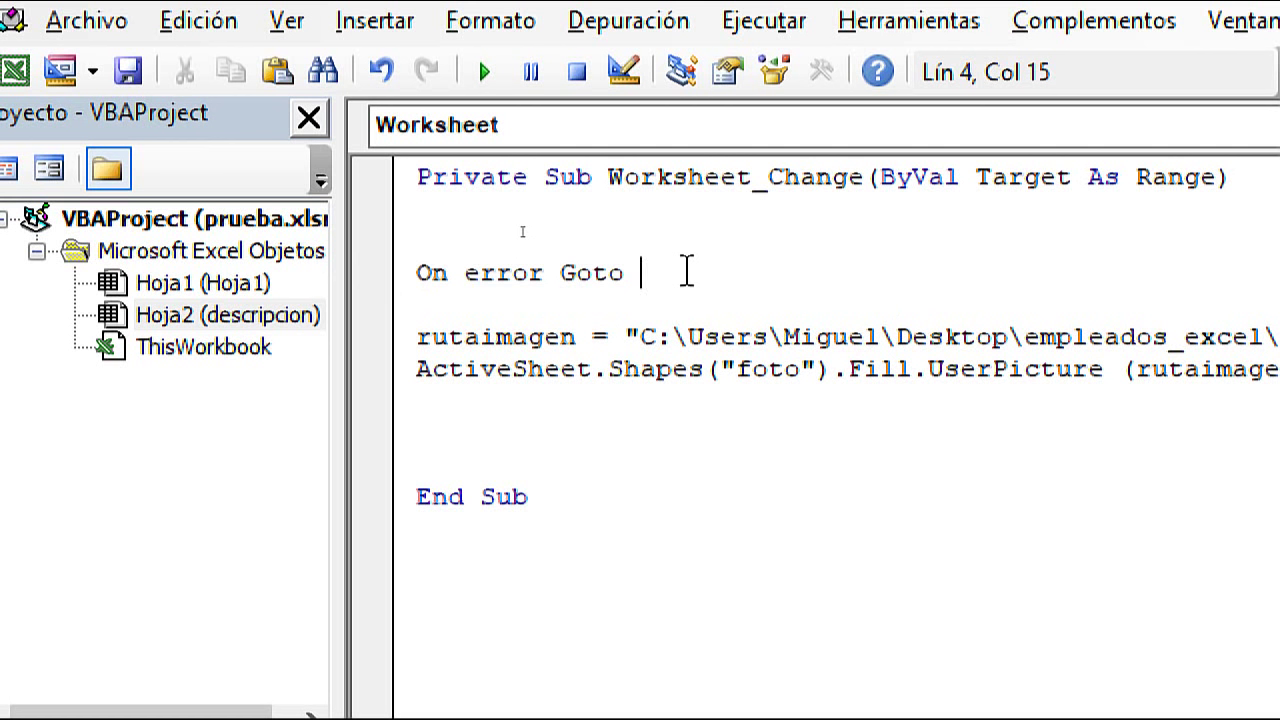
pyautogui.write('Erro')
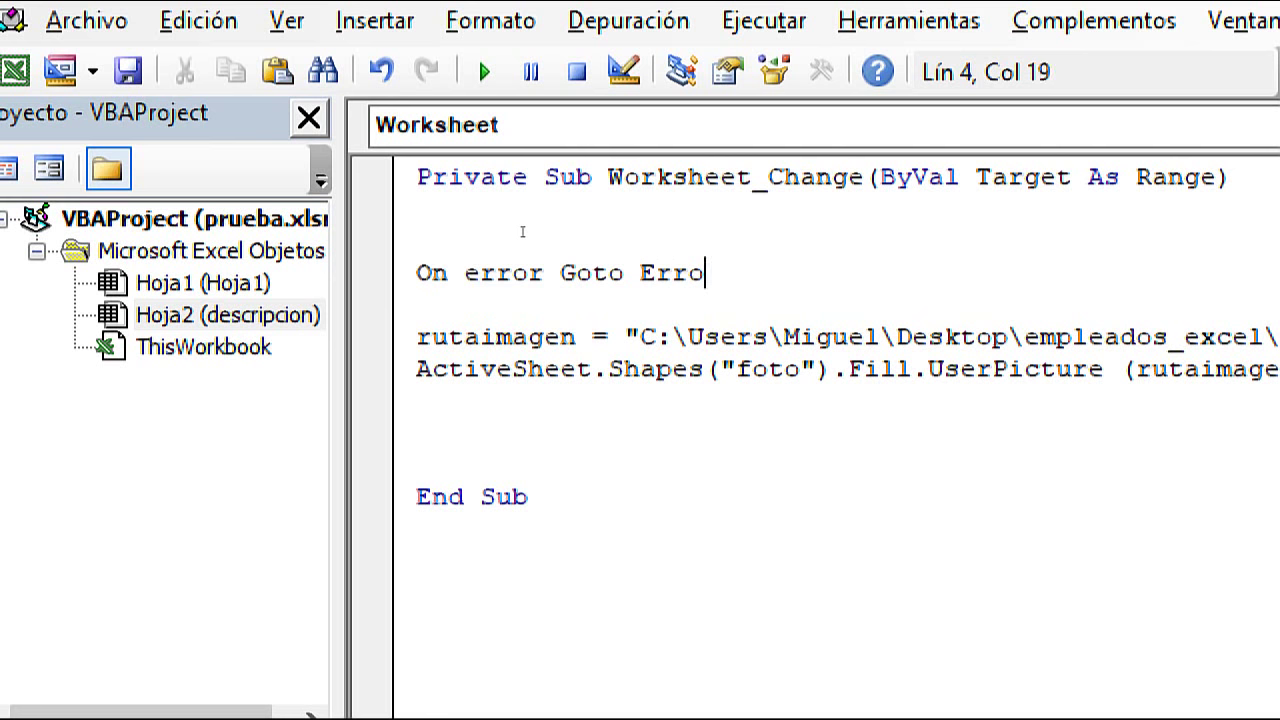
pyautogui.write('res')
pyautogui.click(720, 333)
pyautogui.moveTo(754, 273); pyautogui.dragTo(640, 273)
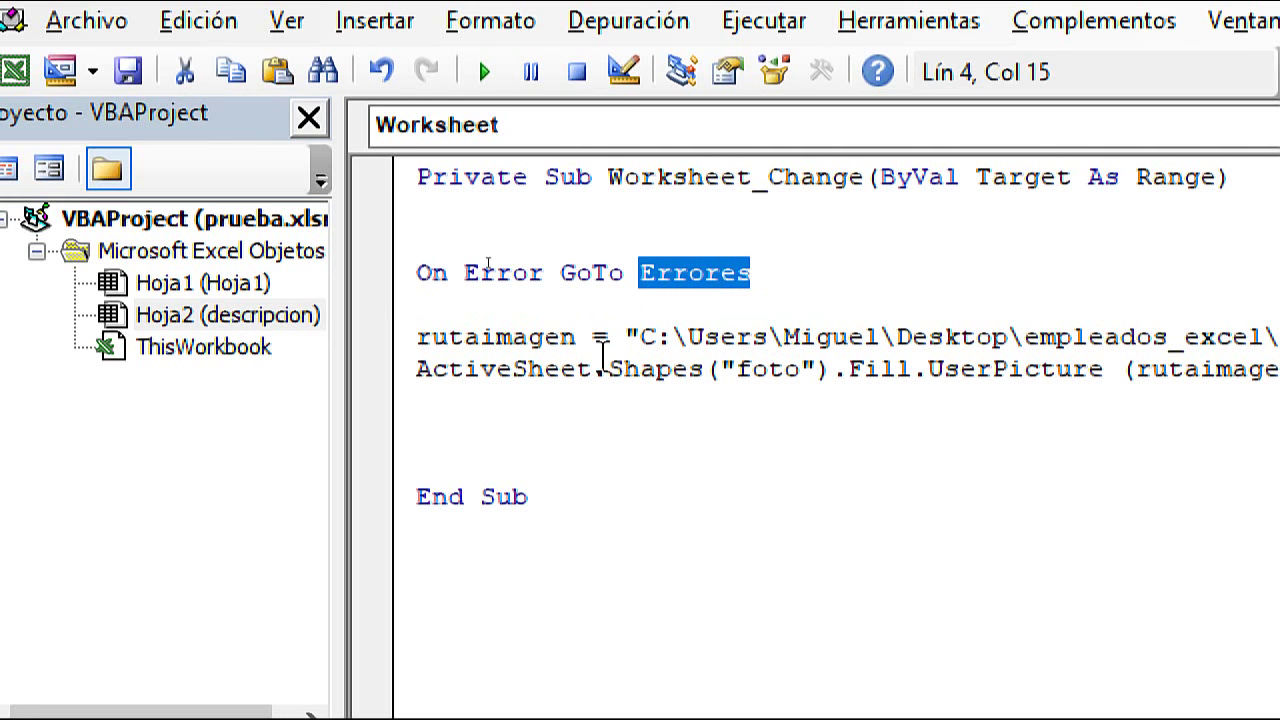
pyautogui.click(462, 400)
pyautogui.moveTo(752, 273); pyautogui.dragTo(355, 278)
pyautogui.click(469, 407)
# - Add an 'Exit Sub' line after the UserPicture statement
pyautogui.write('ex')
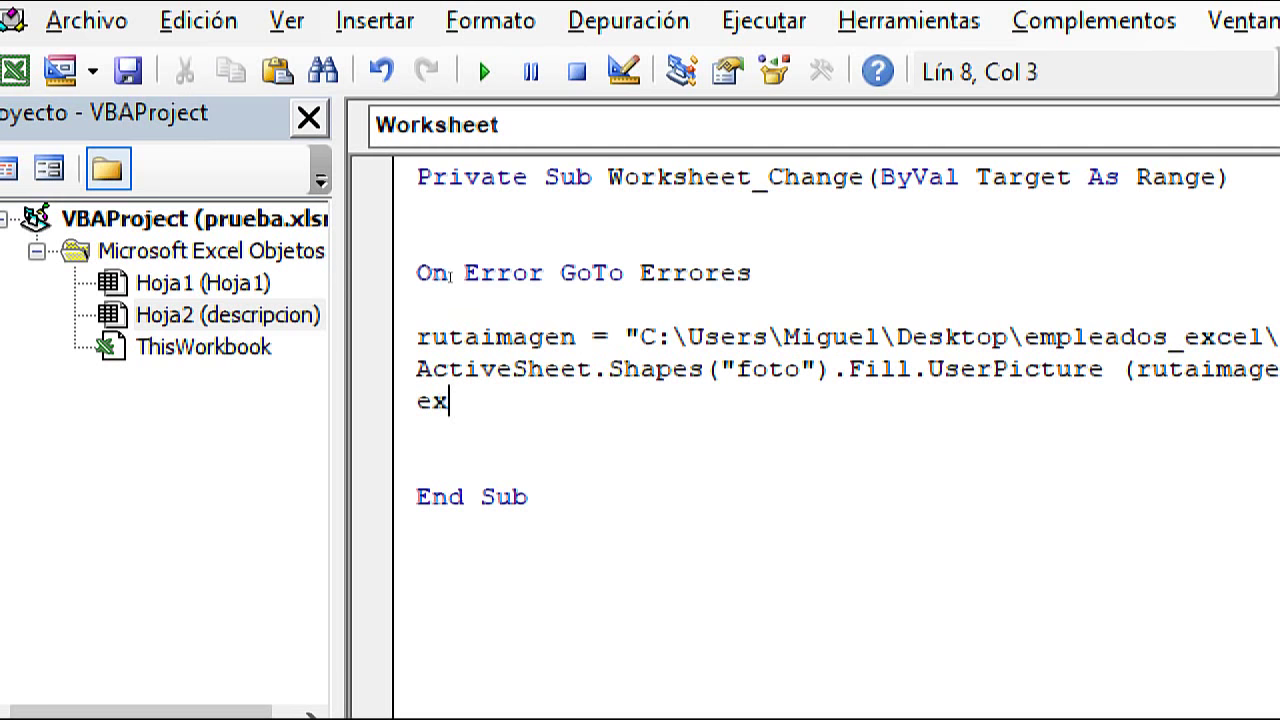
pyautogui.write('it subn')
pyautogui.press('BackSpace')
pyautogui.press('BackSpace')
pyautogui.write('b')
pyautogui.press('Down')
pyautogui.press('Up')
pyautogui.press('Up')
pyautogui.press('Up')
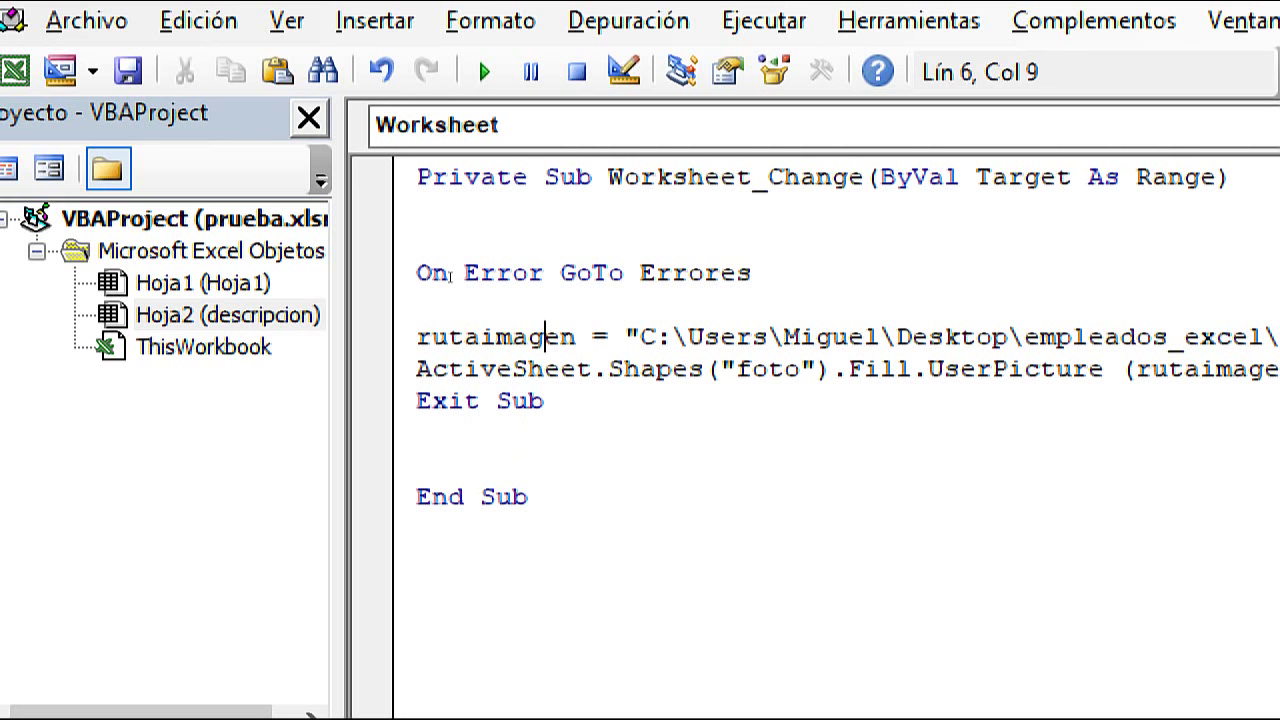
pyautogui.press('Up')
# - Review the code block from On Error GoTo Errores down to Exit Sub
pyautogui.moveTo(750, 274)
pyautogui.mouseDown()
pyautogui.moveTo(420, 278)
pyautogui.moveTo(811, 284)
pyautogui.mouseUp()
pyautogui.click(446, 276)
pyautogui.moveTo(574, 406)
pyautogui.mouseDown()
pyautogui.moveTo(443, 329)
pyautogui.moveTo(429, 243)
pyautogui.moveTo(807, 285)
pyautogui.mouseUp()
pyautogui.click(511, 274)
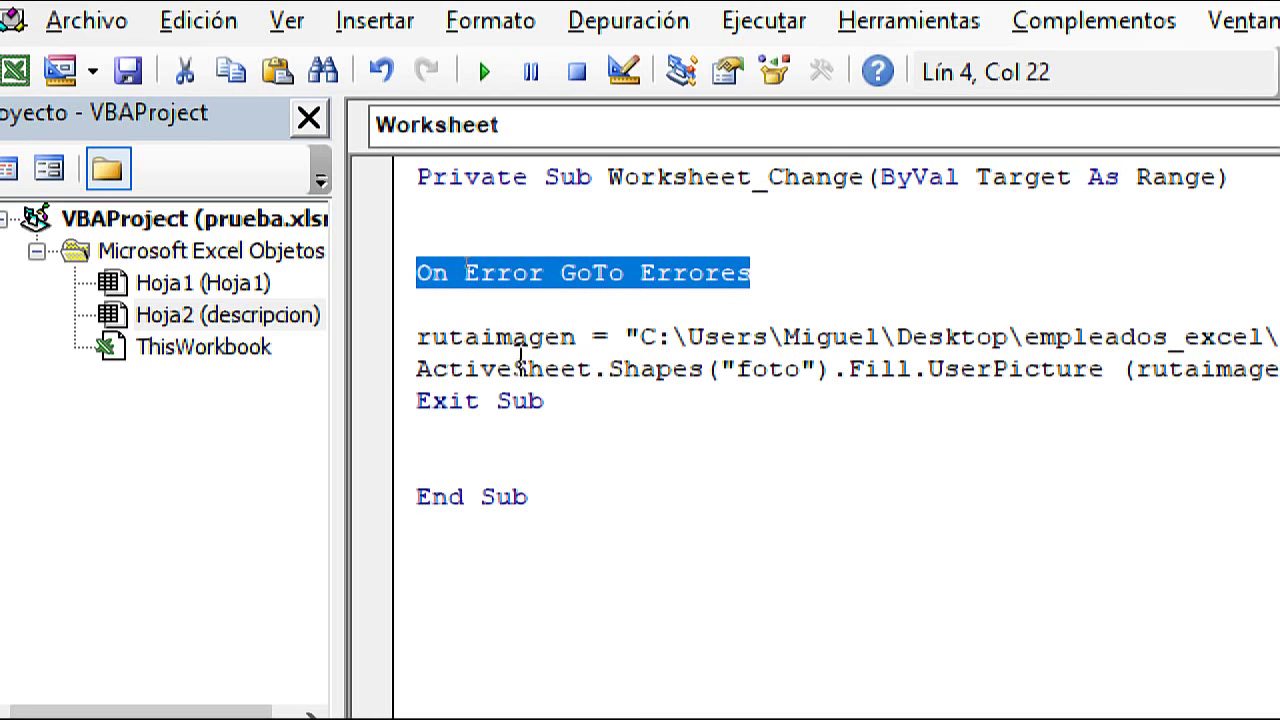
pyautogui.moveTo(548, 400); pyautogui.dragTo(414, 282)
pyautogui.click(560, 407)
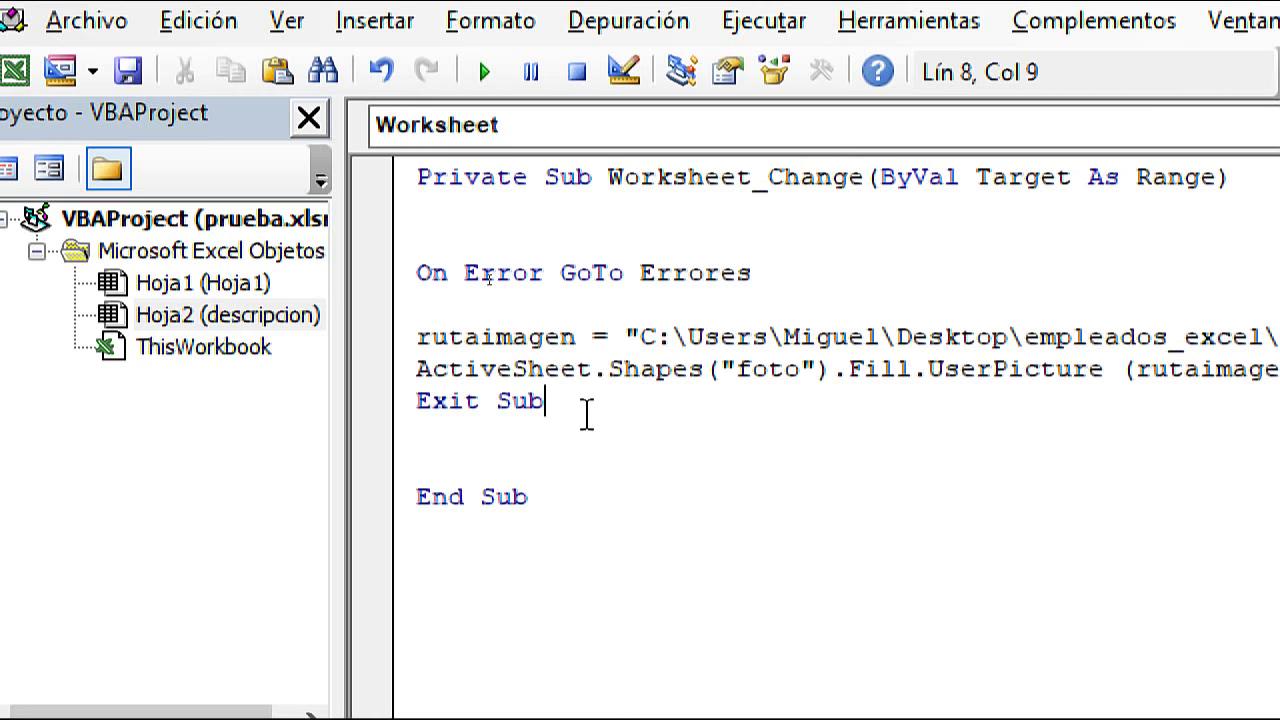
# - Type 'Errores' on a new line below Exit Sub, matching the GoTo label
pyautogui.press('Return')
pyautogui.press('Return')
pyautogui.press('Return')
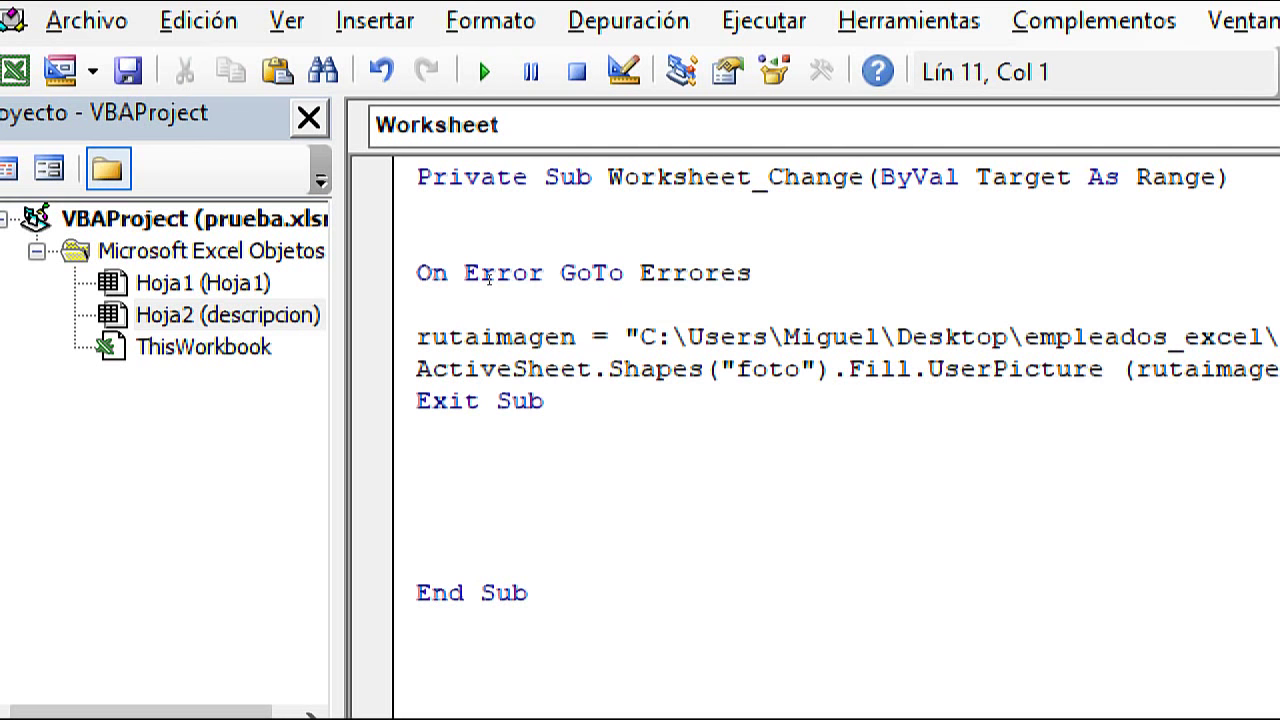
pyautogui.write('Err')
pyautogui.write('ores')
pyautogui.moveTo(770, 272); pyautogui.dragTo(640, 274)
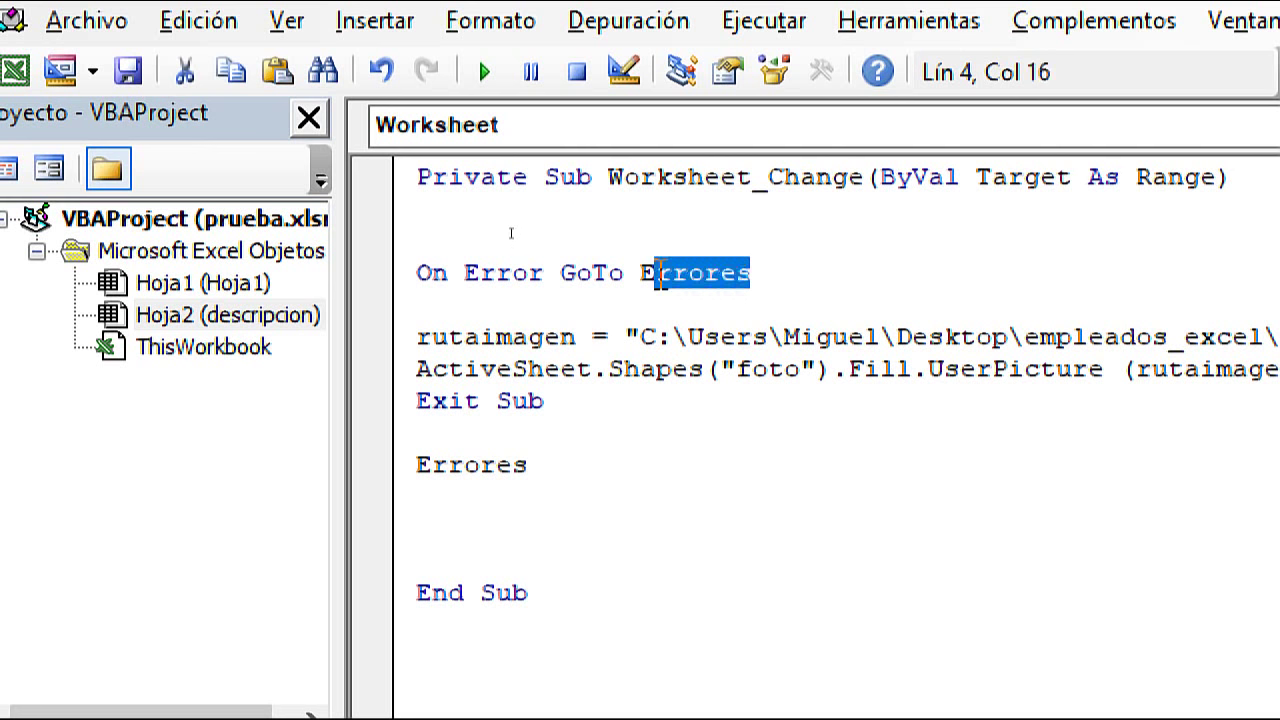
pyautogui.click(531, 463)
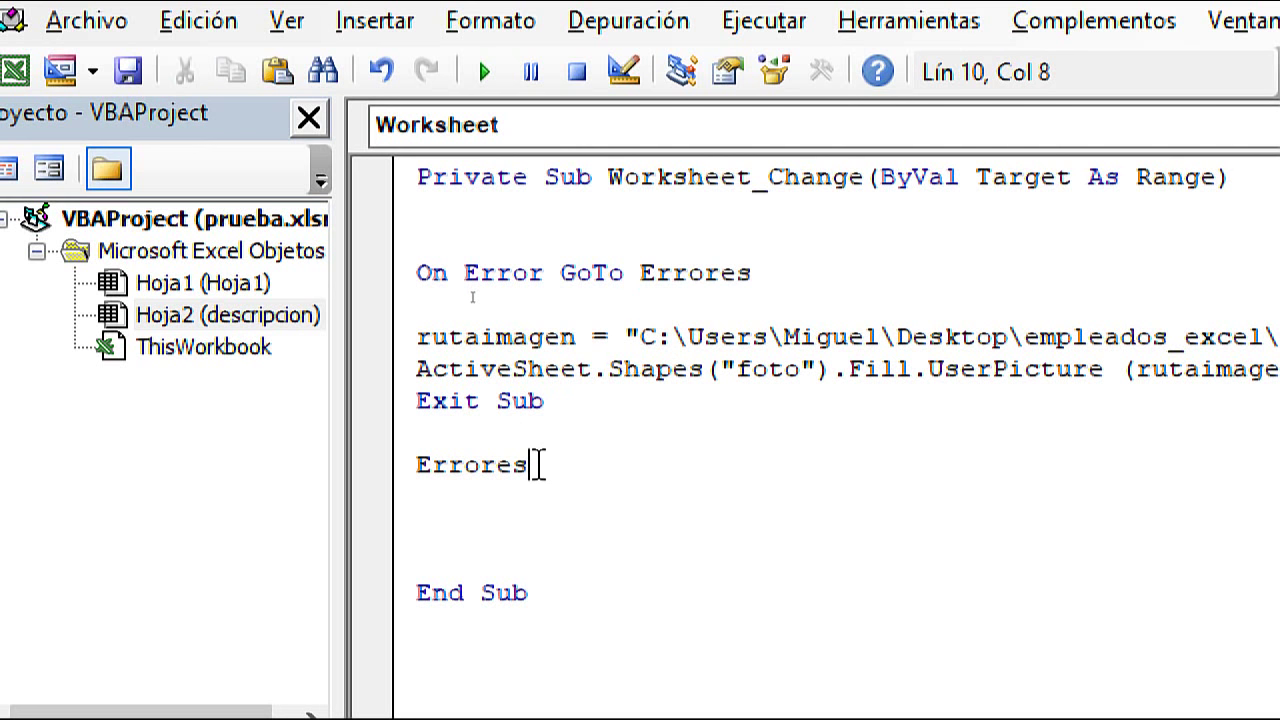
pyautogui.moveTo(531, 463); pyautogui.dragTo(434, 478)
pyautogui.moveTo(417, 272); pyautogui.dragTo(566, 401)
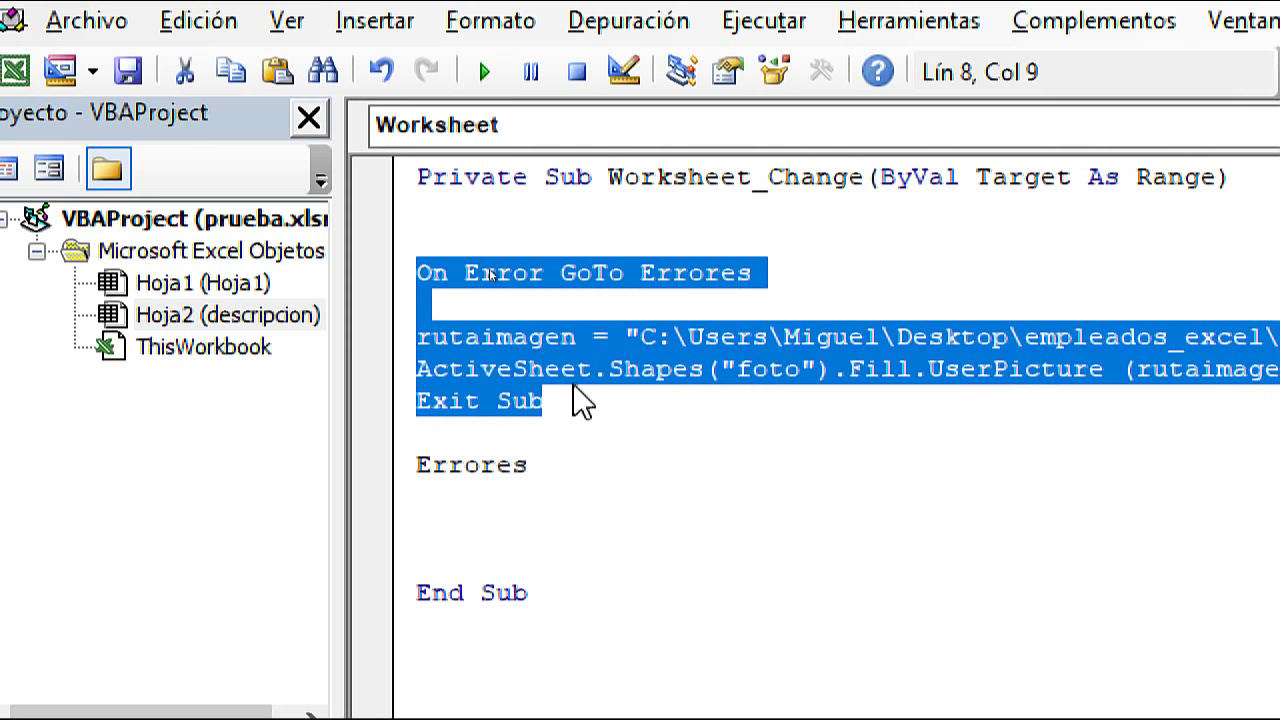
pyautogui.click(452, 340)
# - Finish the label as 'Errores:' and start a new line beneath it
pyautogui.click(417, 337)
pyautogui.moveTo(419, 337); pyautogui.dragTo(590, 390)
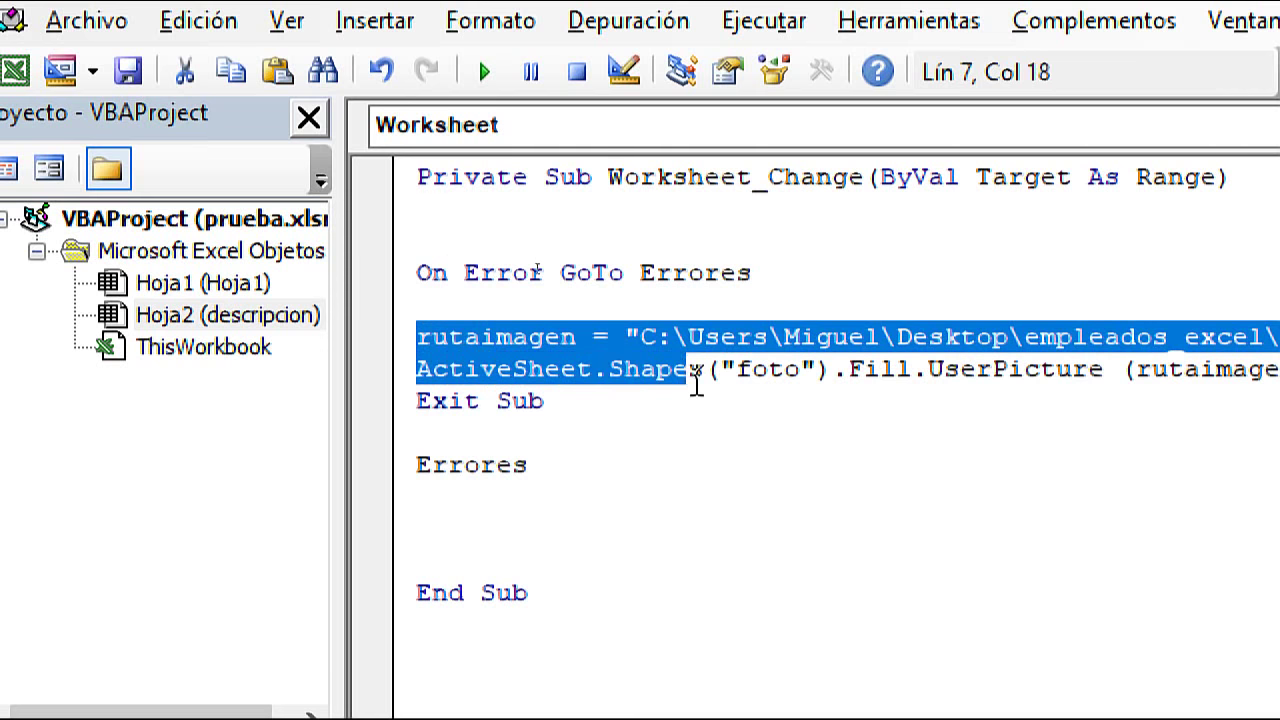
pyautogui.click(540, 401)
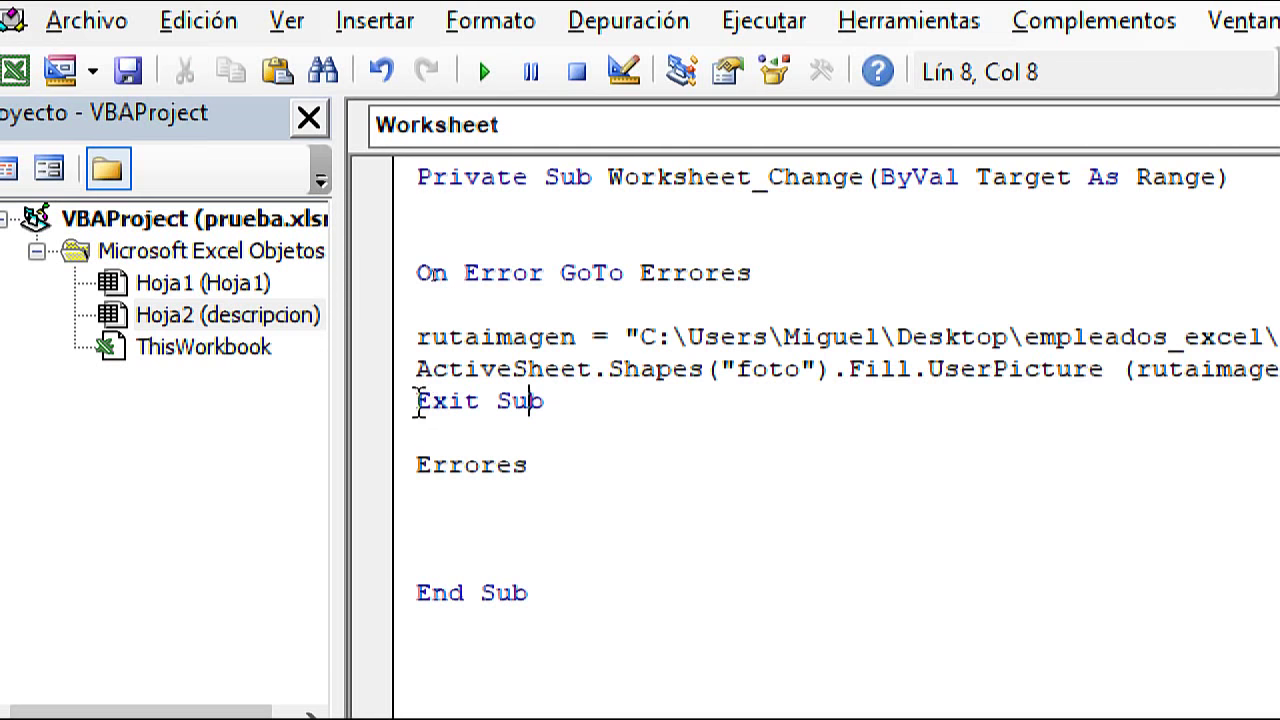
pyautogui.moveTo(417, 401); pyautogui.dragTo(648, 415)
pyautogui.click(418, 465)
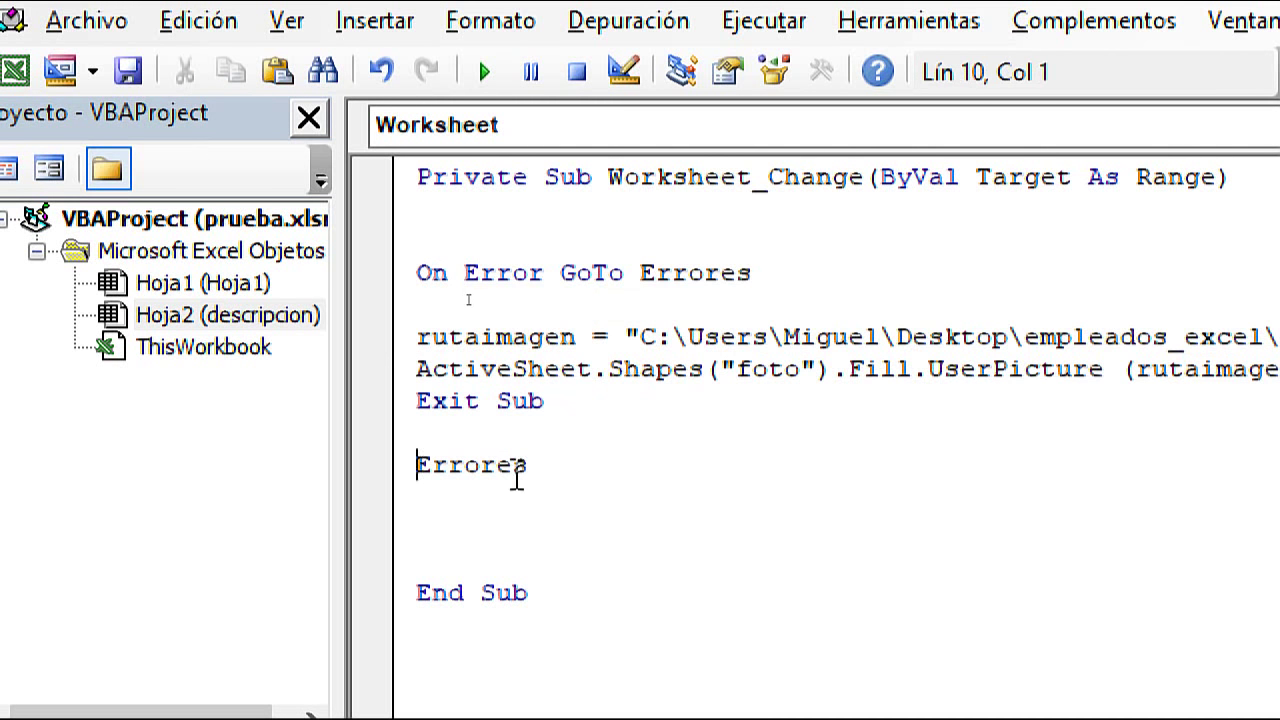
pyautogui.click(520, 467)
pyautogui.write(':')
pyautogui.press('Return')
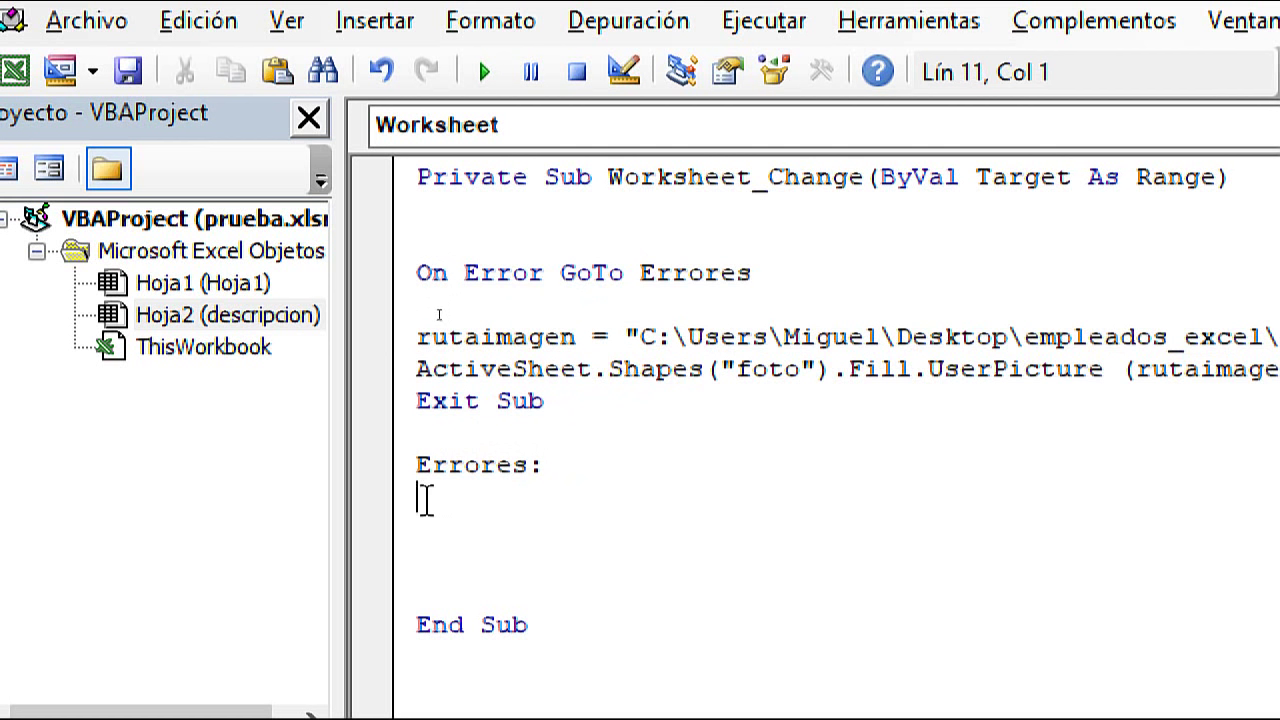
# - Paste a copy of ActiveSheet.Shapes("foto").Fill.UserPicture (rutaimagen) under Errores: and select rutaimagen
pyautogui.moveTo(420, 497); pyautogui.dragTo(446, 565)
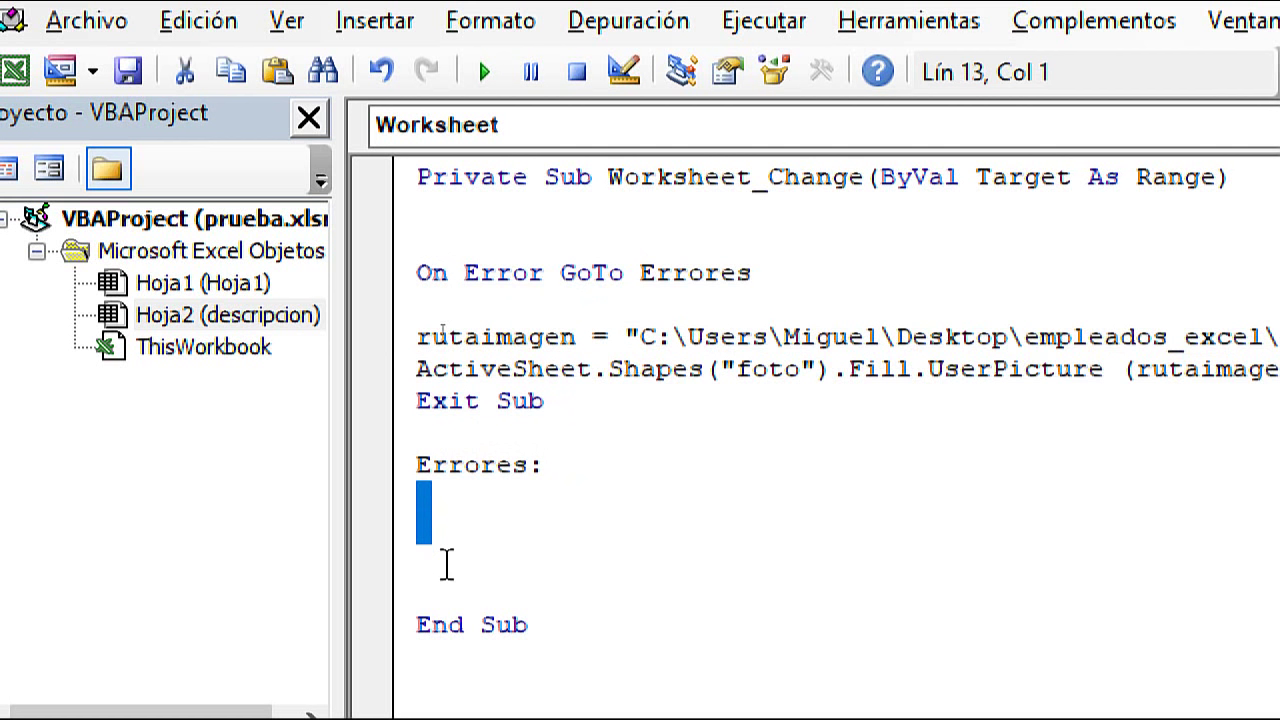
pyautogui.click(430, 530)
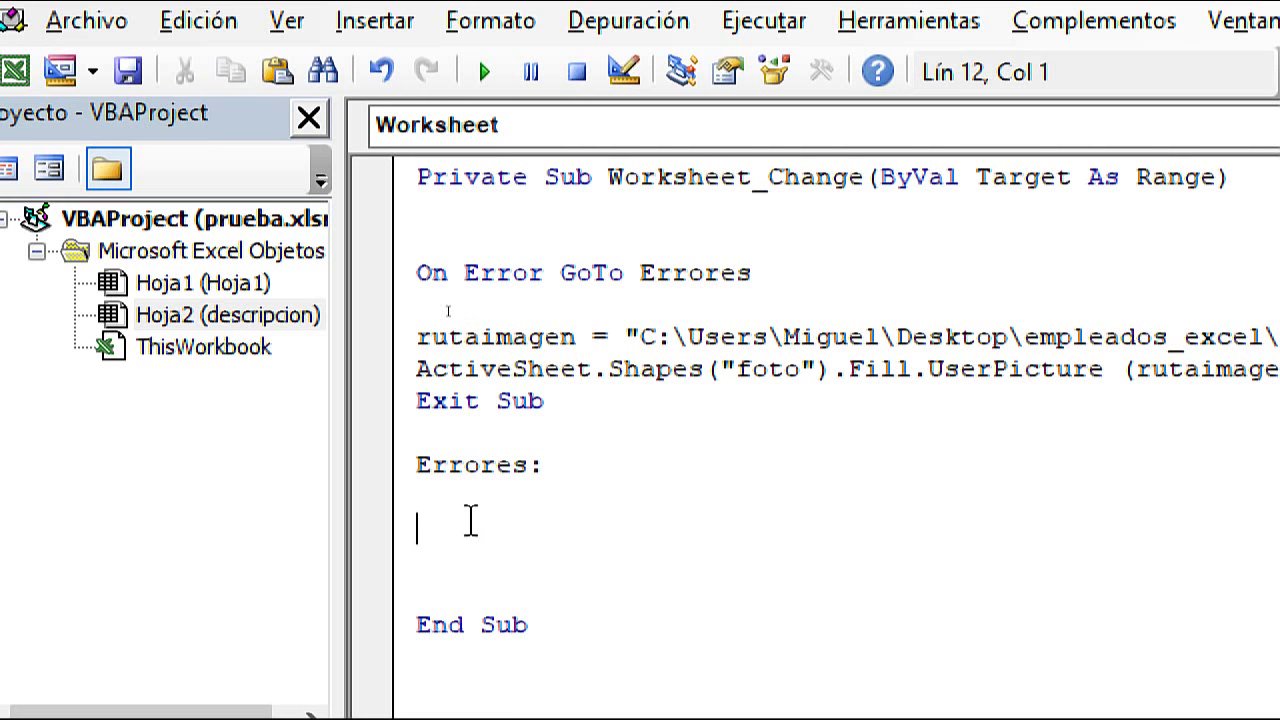
pyautogui.moveTo(418, 370)
pyautogui.mouseDown()
pyautogui.moveTo(1170, 361)
pyautogui.moveTo(582, 388)
pyautogui.moveTo(274, 361)
pyautogui.mouseUp()
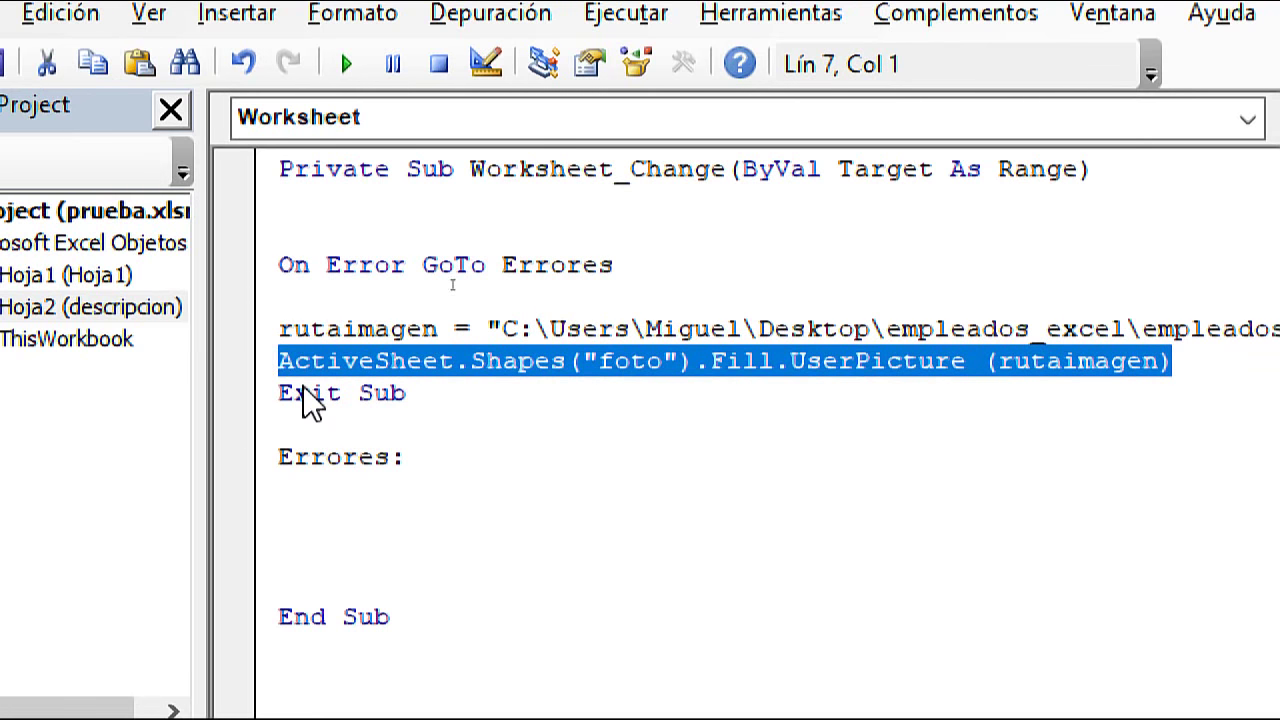
pyautogui.hotkey('ctrl', 'c')
pyautogui.click(323, 505)
pyautogui.hotkey('ctrl', 'v')
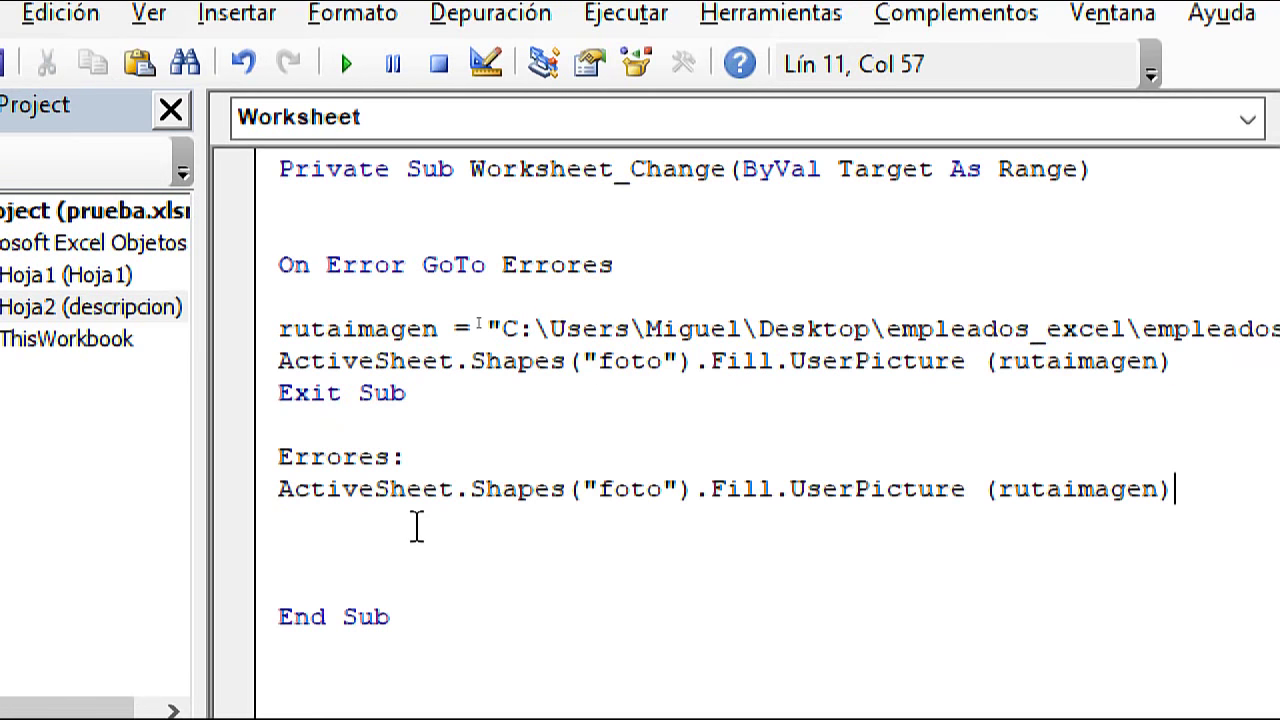
pyautogui.moveTo(1158, 490); pyautogui.dragTo(998, 492)
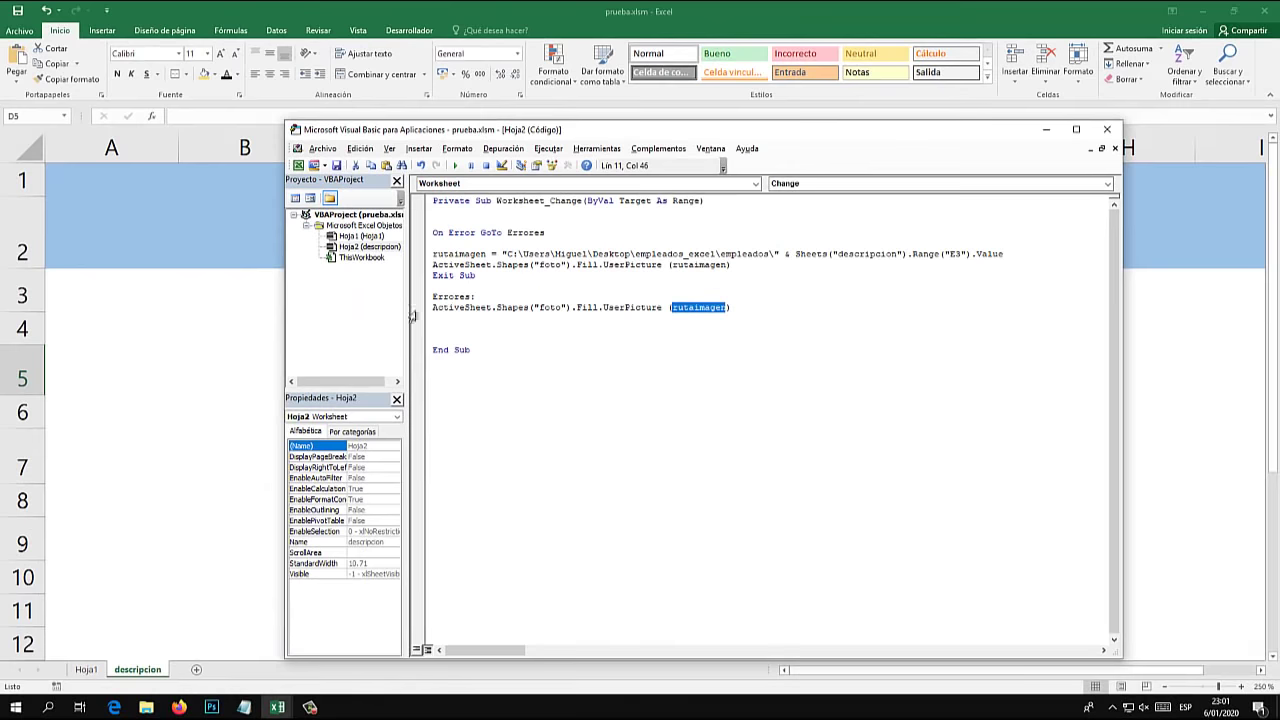
# - Copy the empleados folder's full path from the Explorer address bar, then return to the code
pyautogui.click(146, 707)
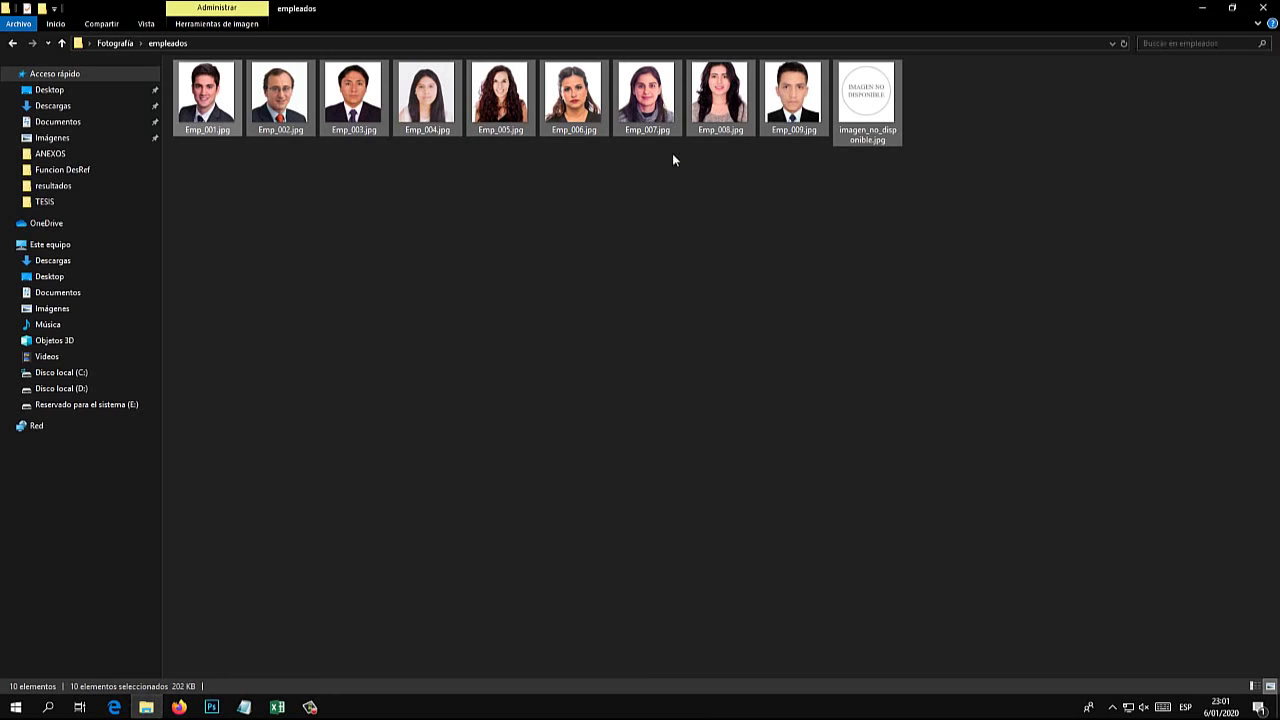
pyautogui.click(895, 138)
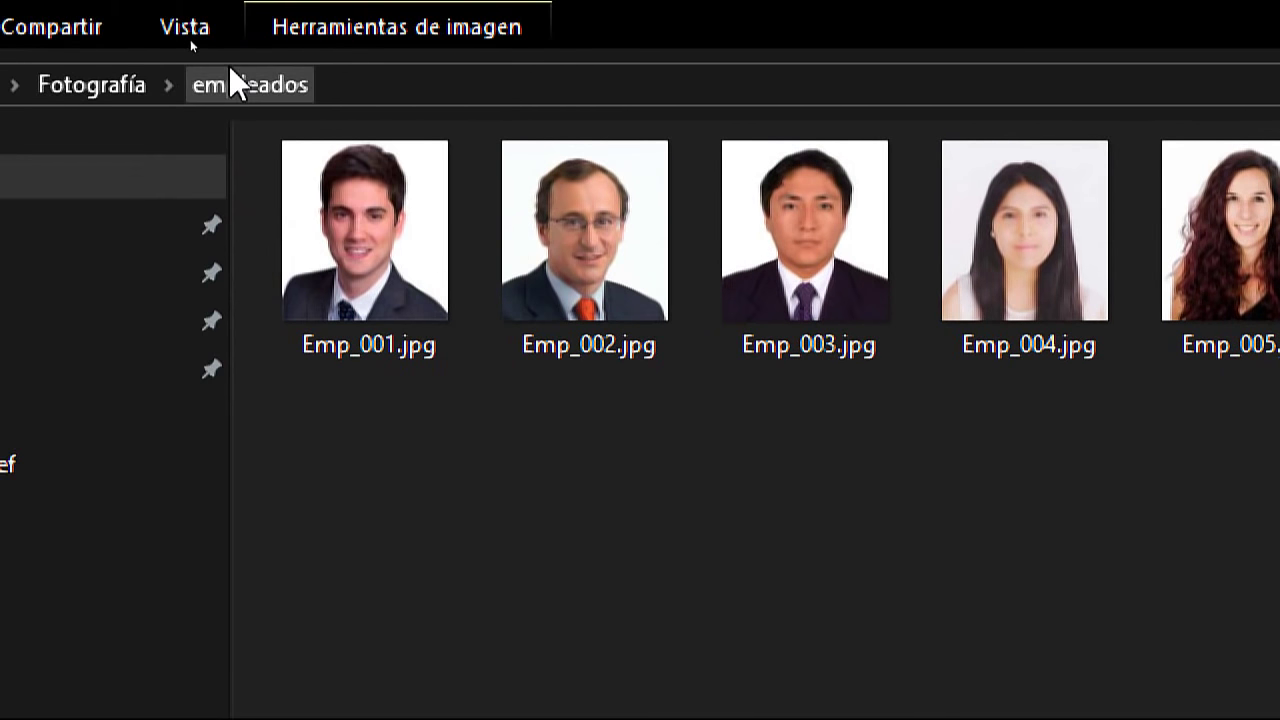
pyautogui.click(330, 85)
pyautogui.rightClick(465, 82)
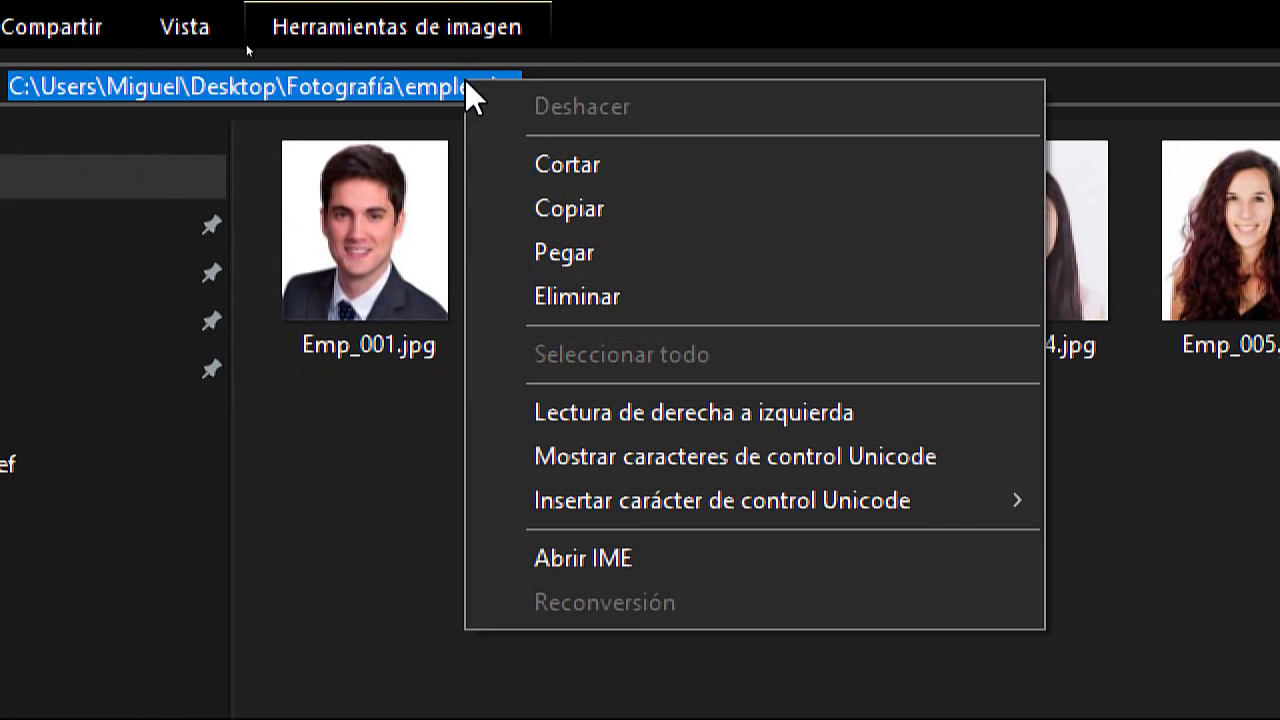
pyautogui.click(592, 210)
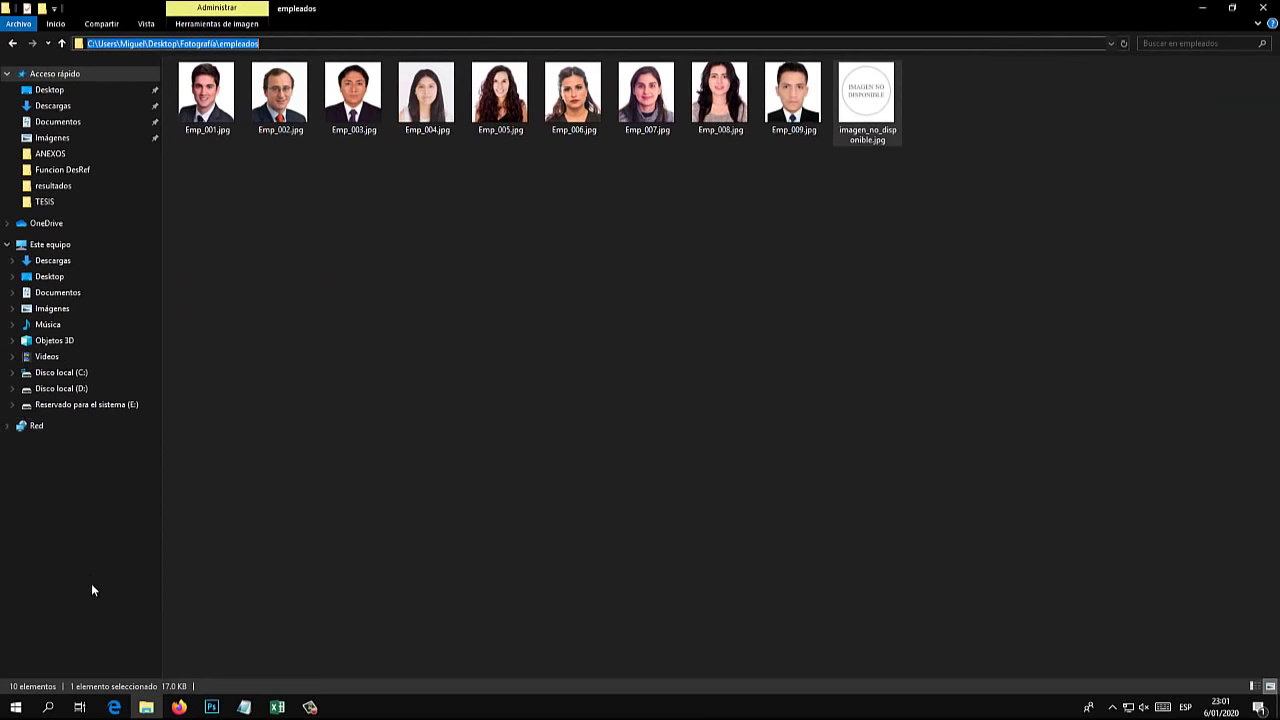
pyautogui.click(255, 707)
pyautogui.click(330, 650)
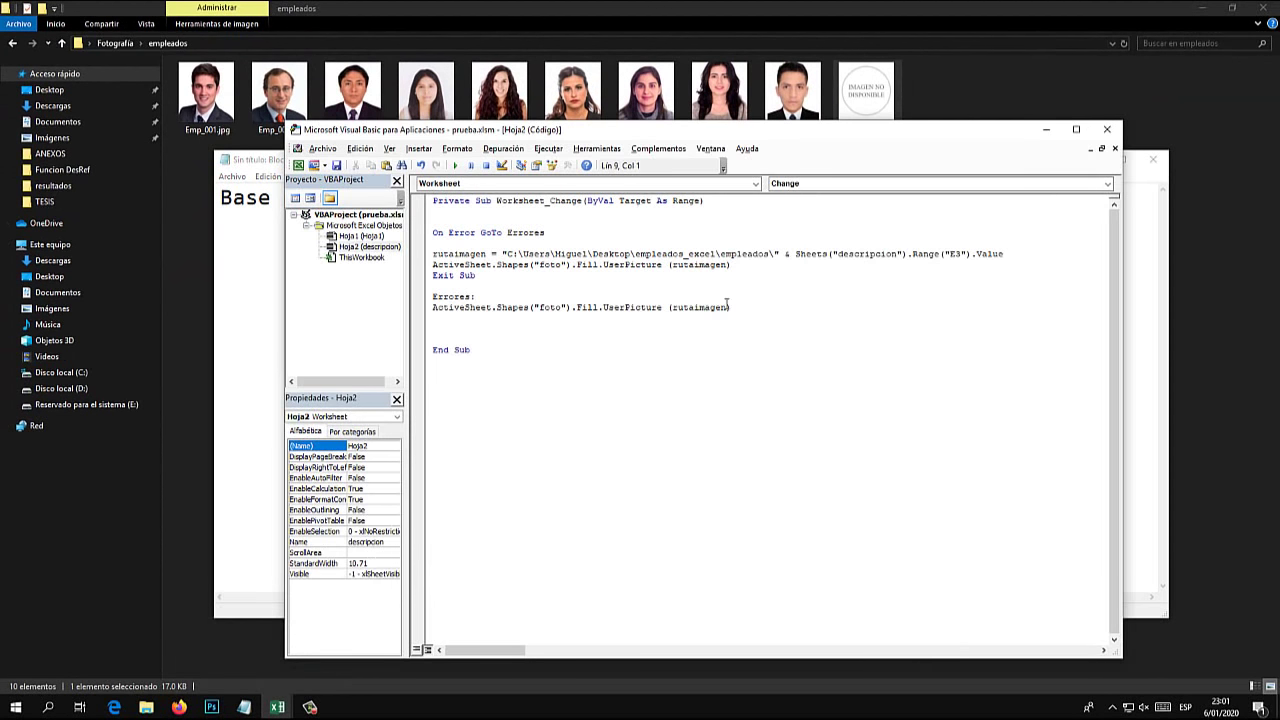
# - Replace rutaimagen on the Errores line with the quoted empleados folder path plus a backslash
pyautogui.moveTo(728, 307); pyautogui.dragTo(687, 307)
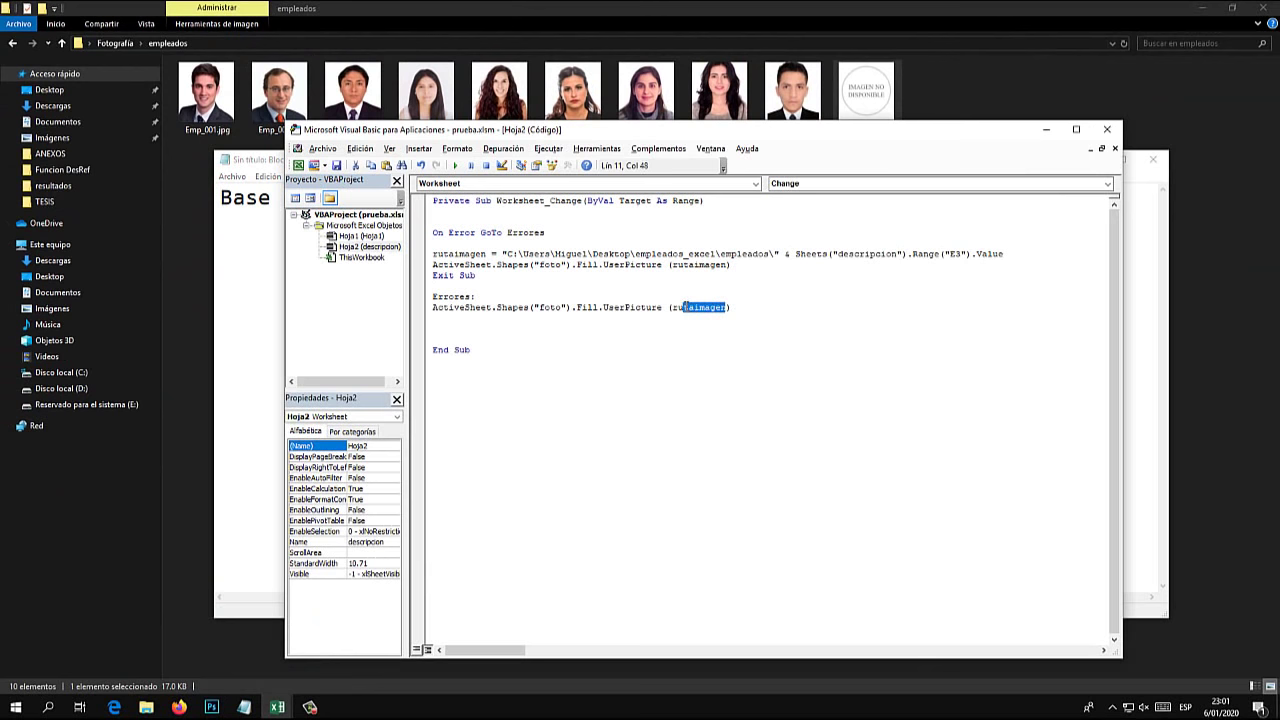
pyautogui.write('"')
pyautogui.hotkey('ctrl', 'v')
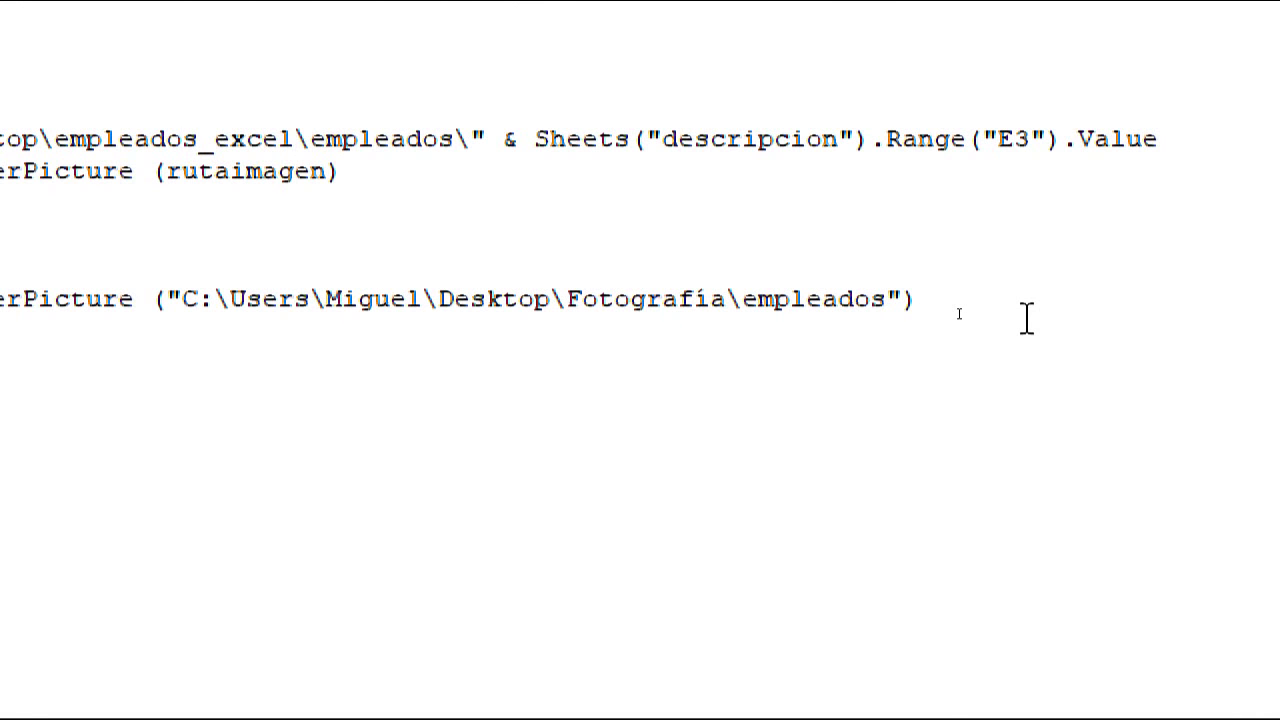
pyautogui.write('\\')
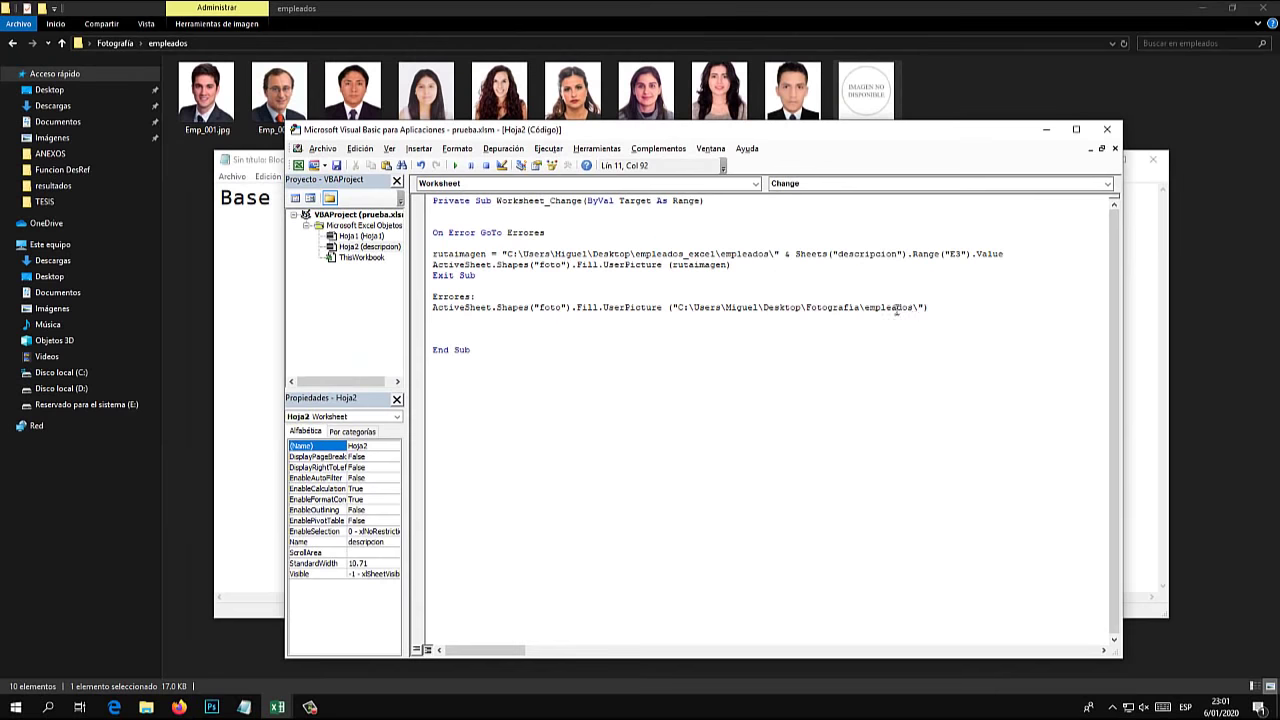
# - Copy the imagen_no_disponible.jpg file name from File Explorer and return to the macro
pyautogui.click(740, 6)
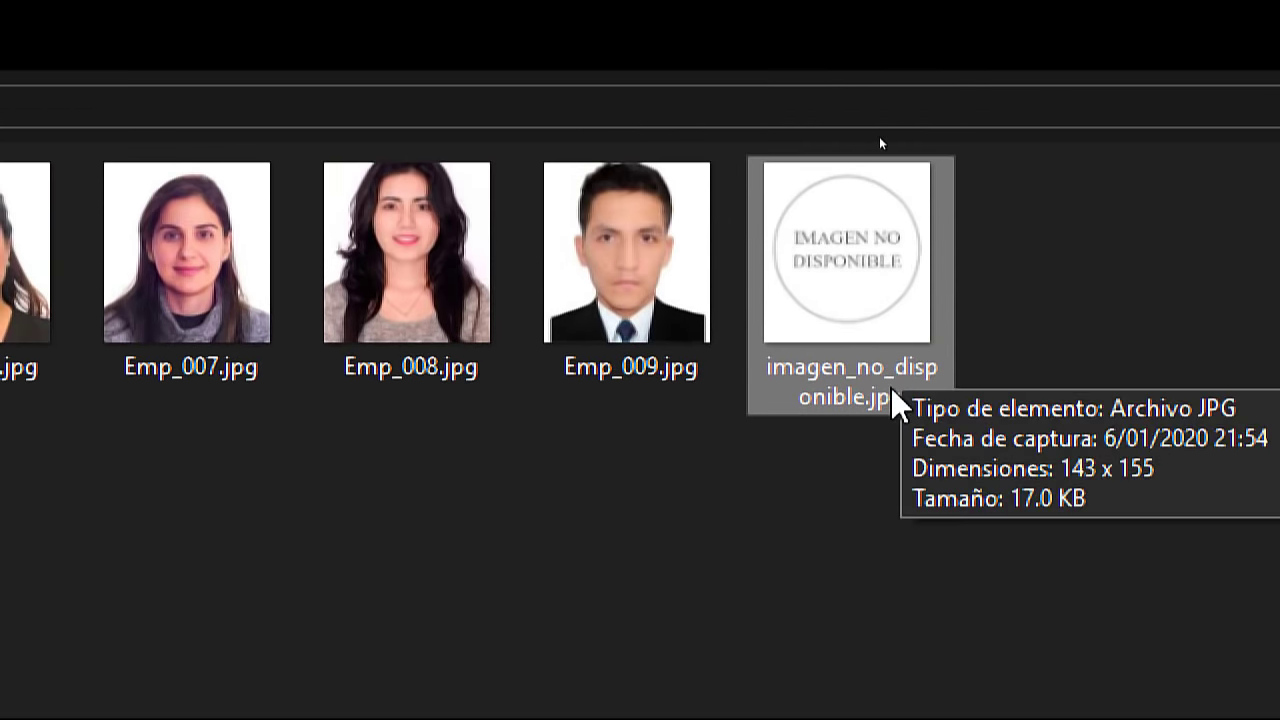
pyautogui.click(891, 405)
pyautogui.click(893, 397)
pyautogui.hotkey('ctrl', 'a')
pyautogui.hotkey('ctrl', 'c')
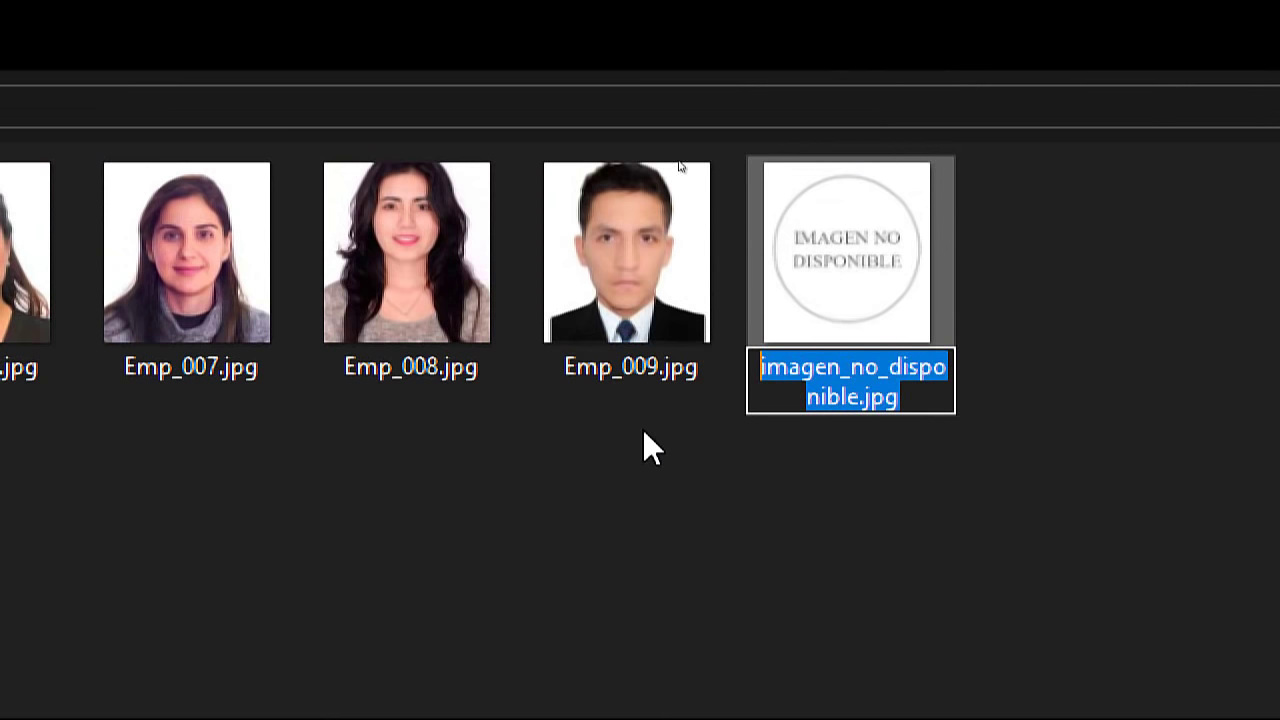
pyautogui.click(277, 707)
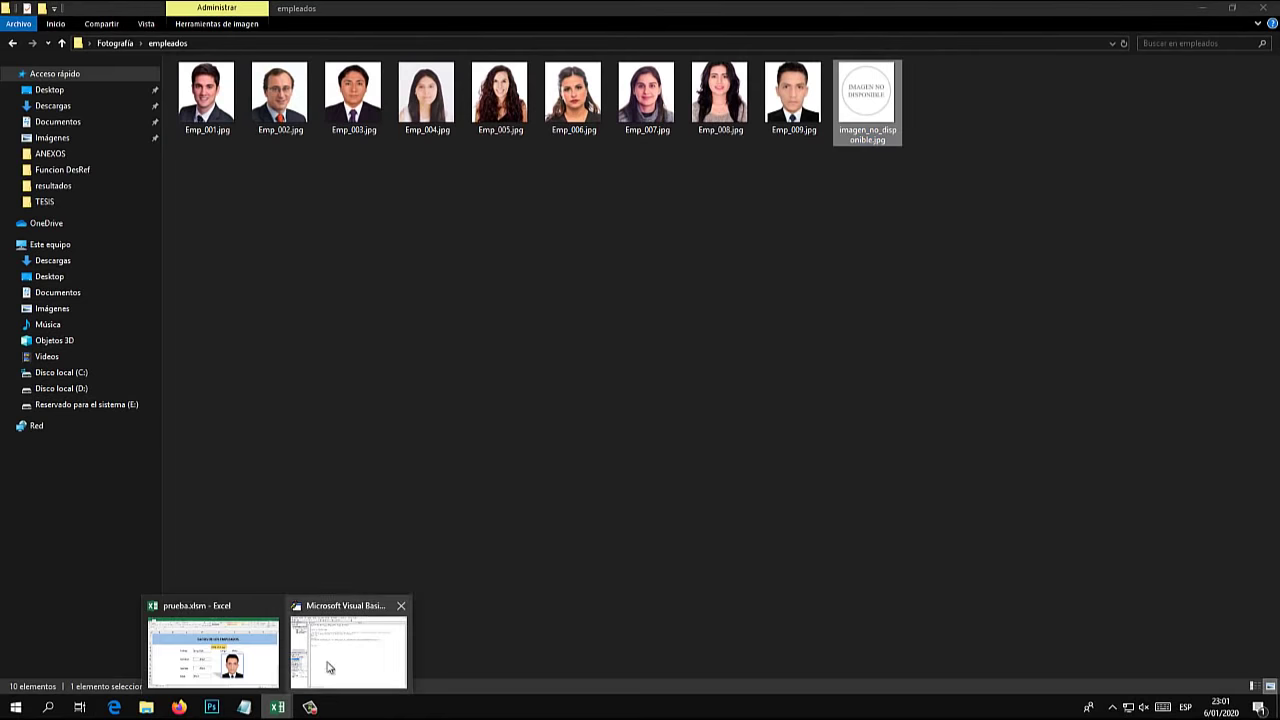
pyautogui.click(328, 667)
# - Append imagen_no_disponible.jpg to the fallback picture path under Errores:
pyautogui.hotkey('ctrl', 'v')
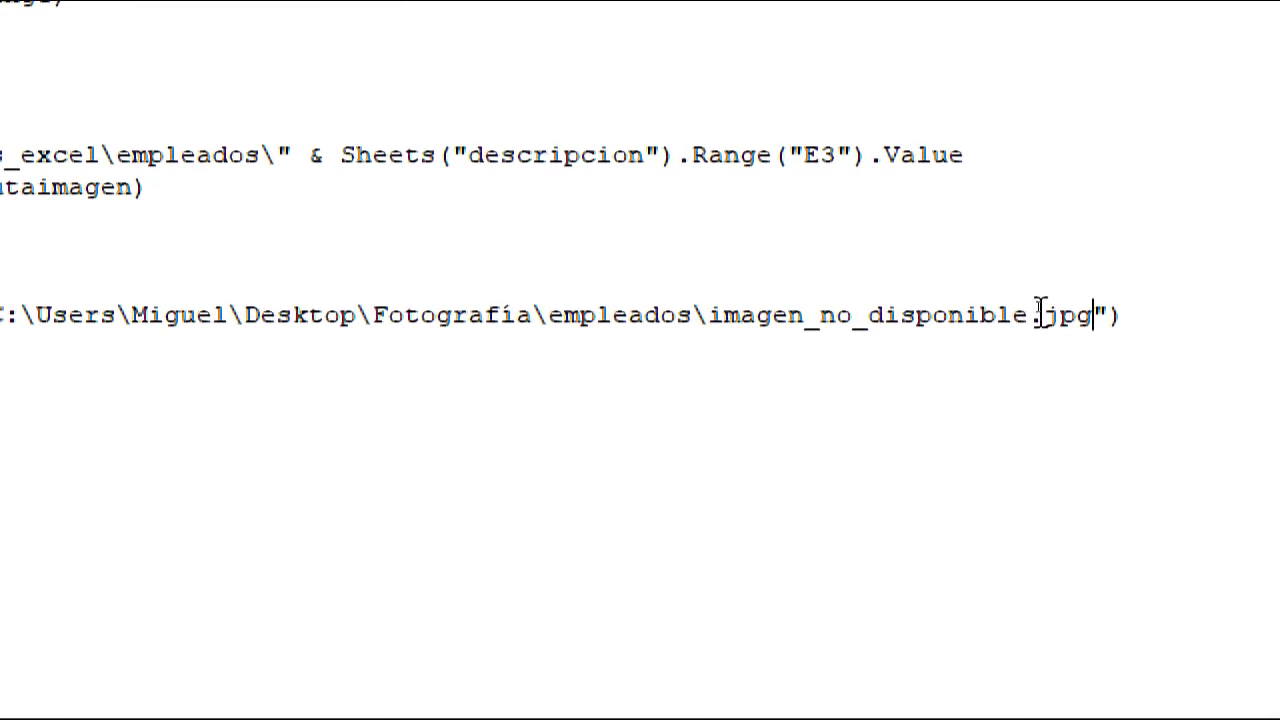
pyautogui.moveTo(1046, 307); pyautogui.dragTo(961, 302)
pyautogui.moveTo(845, 300); pyautogui.dragTo(80, 285)
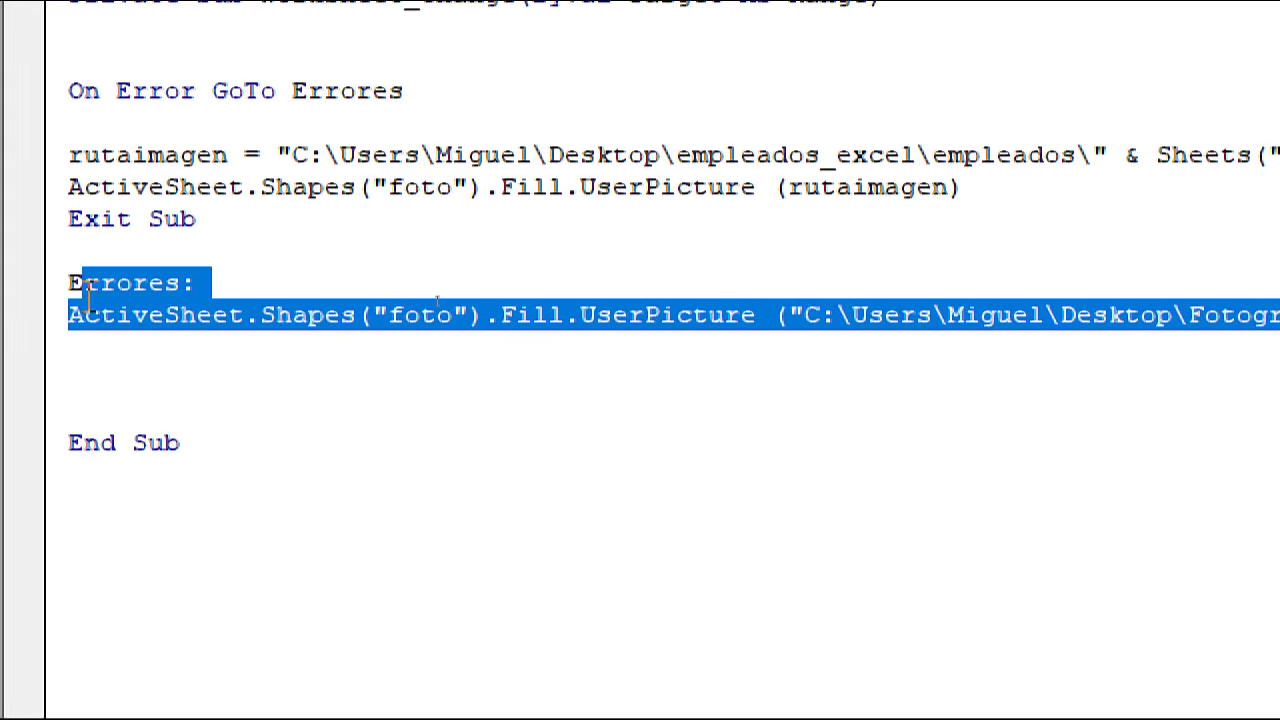
pyautogui.click(422, 305)
# - Add MsgBox ("Empleado no encontrado") on the line after the fallback picture
pyautogui.click(170, 347)
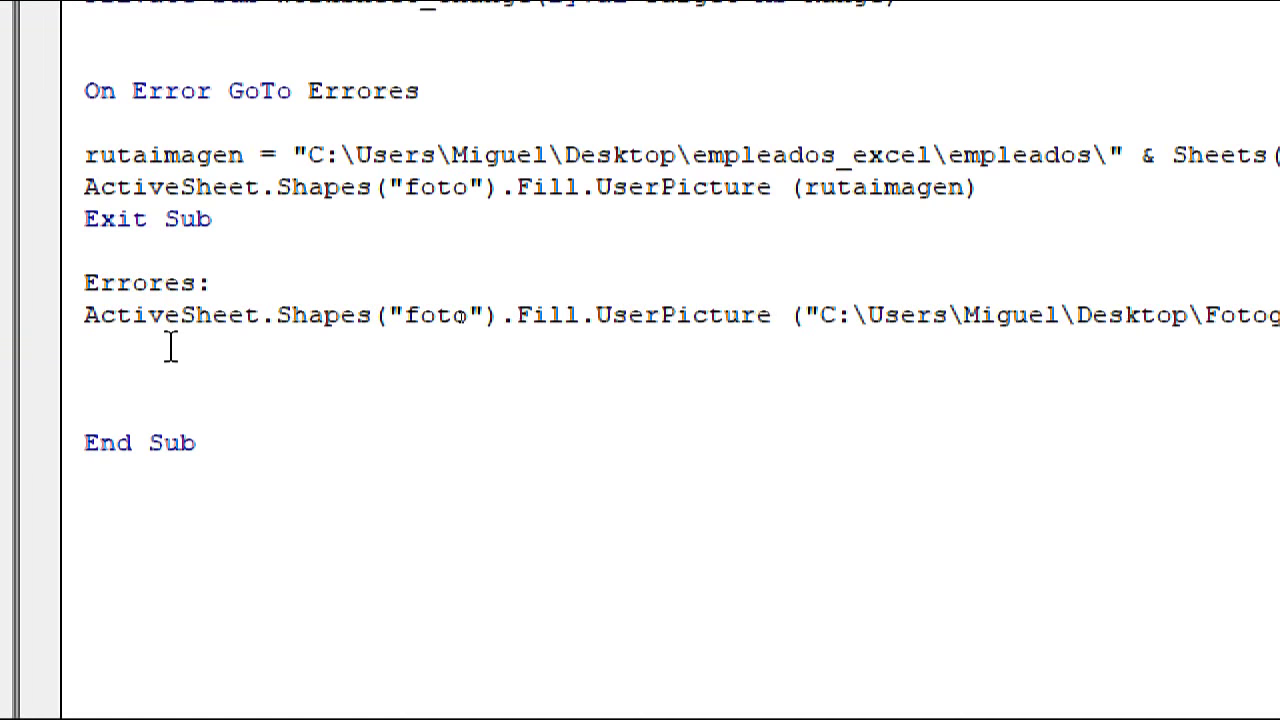
pyautogui.write('m')
pyautogui.write('boxc')
pyautogui.write('""')
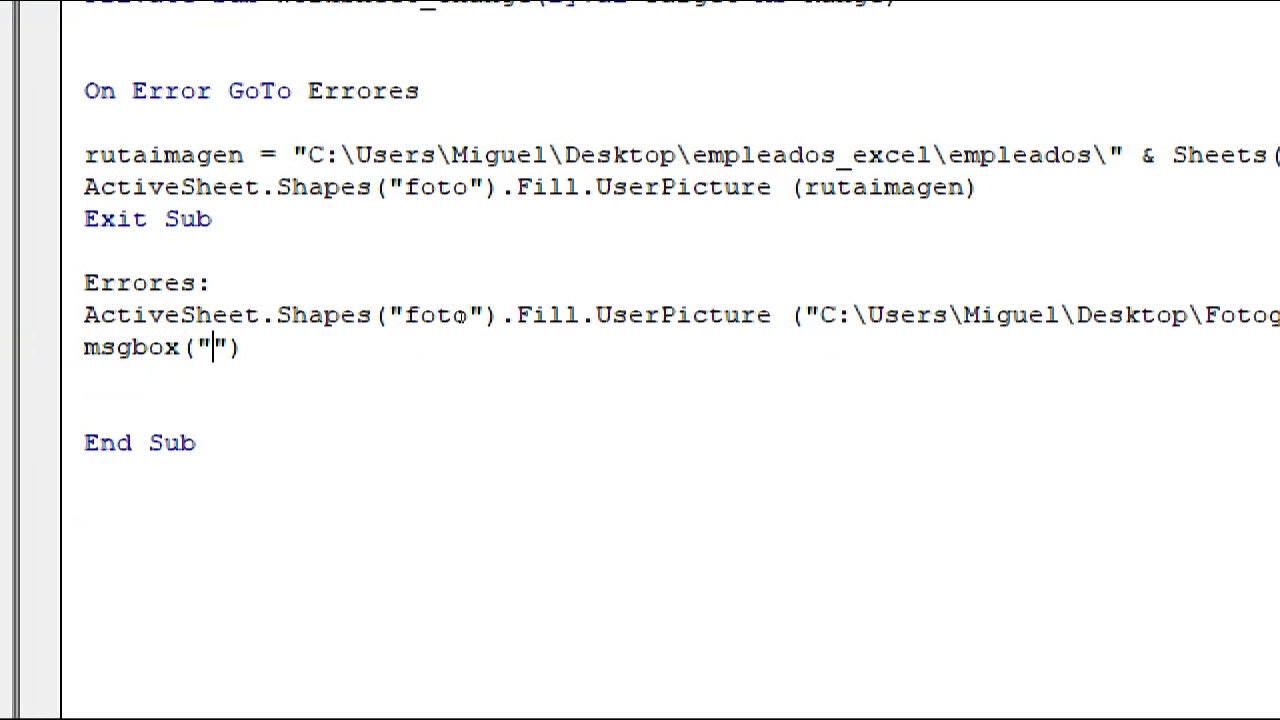
pyautogui.write('Empleado n')
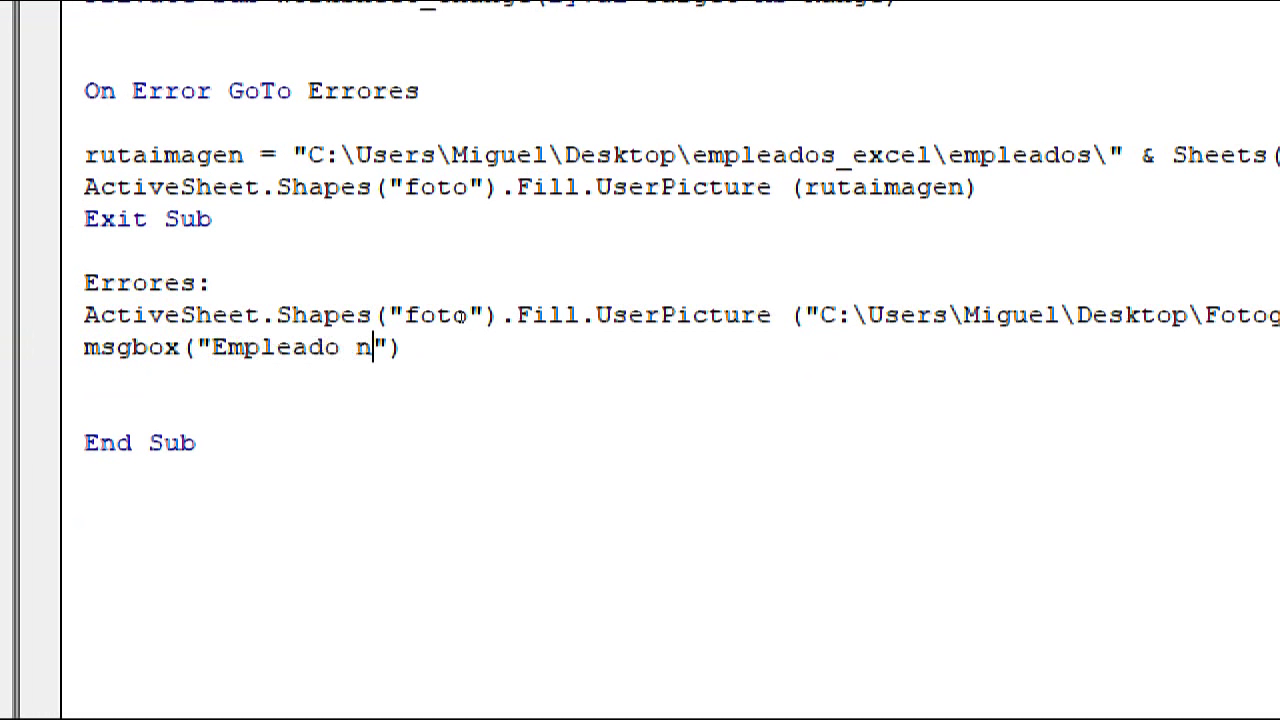
pyautogui.write('o encontrado')
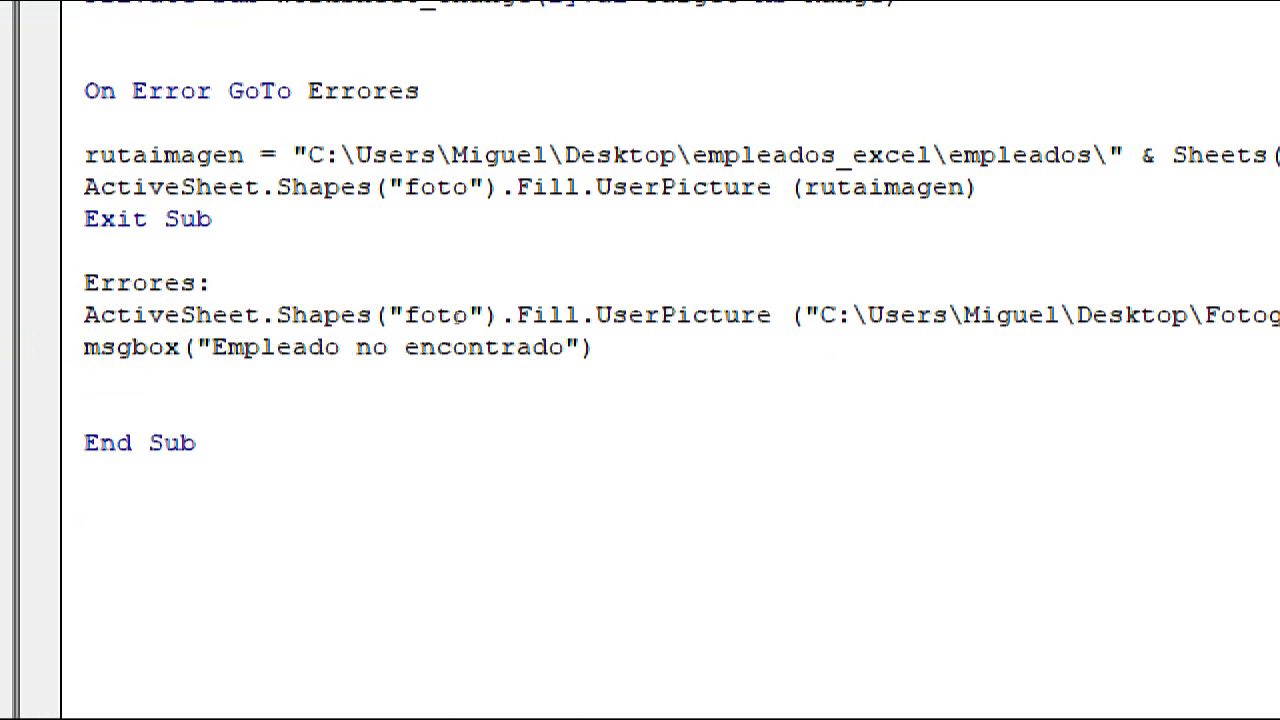
pyautogui.click(219, 396)
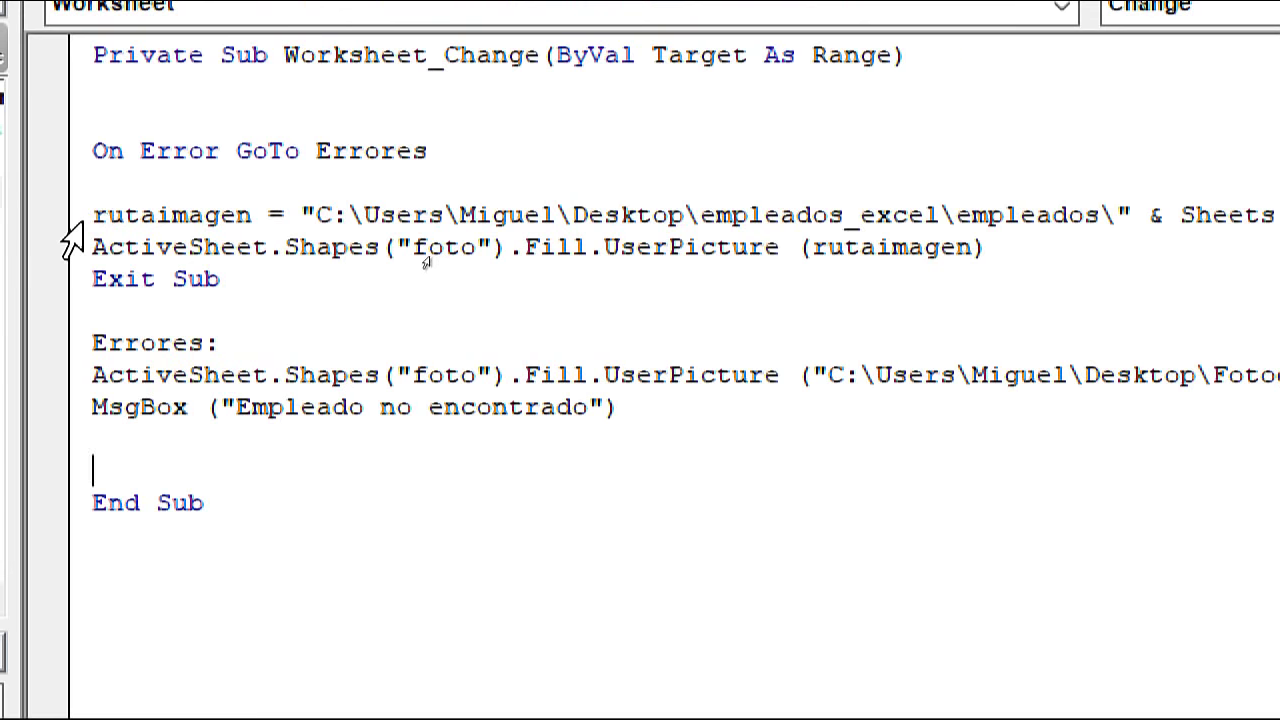
pyautogui.click(78, 224)
pyautogui.moveTo(93, 215)
pyautogui.mouseDown()
pyautogui.moveTo(655, 216)
pyautogui.moveTo(1093, 279)
pyautogui.mouseUp()
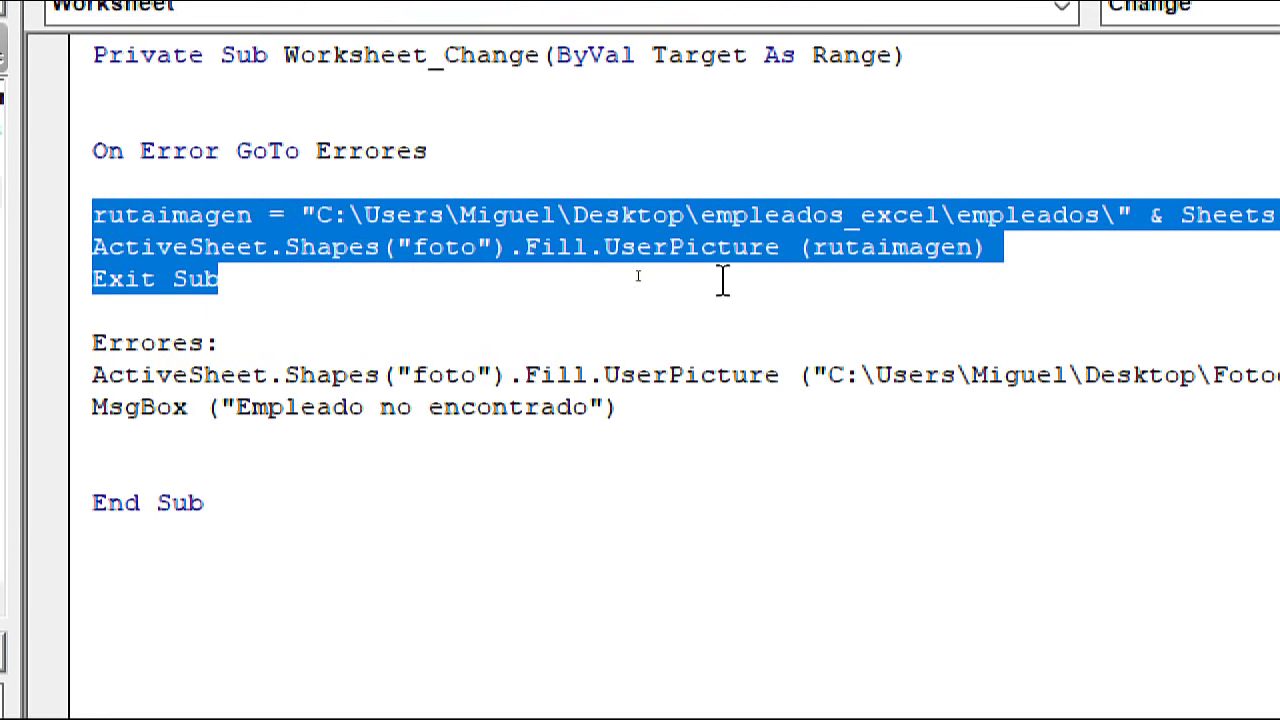
pyautogui.click(393, 281)
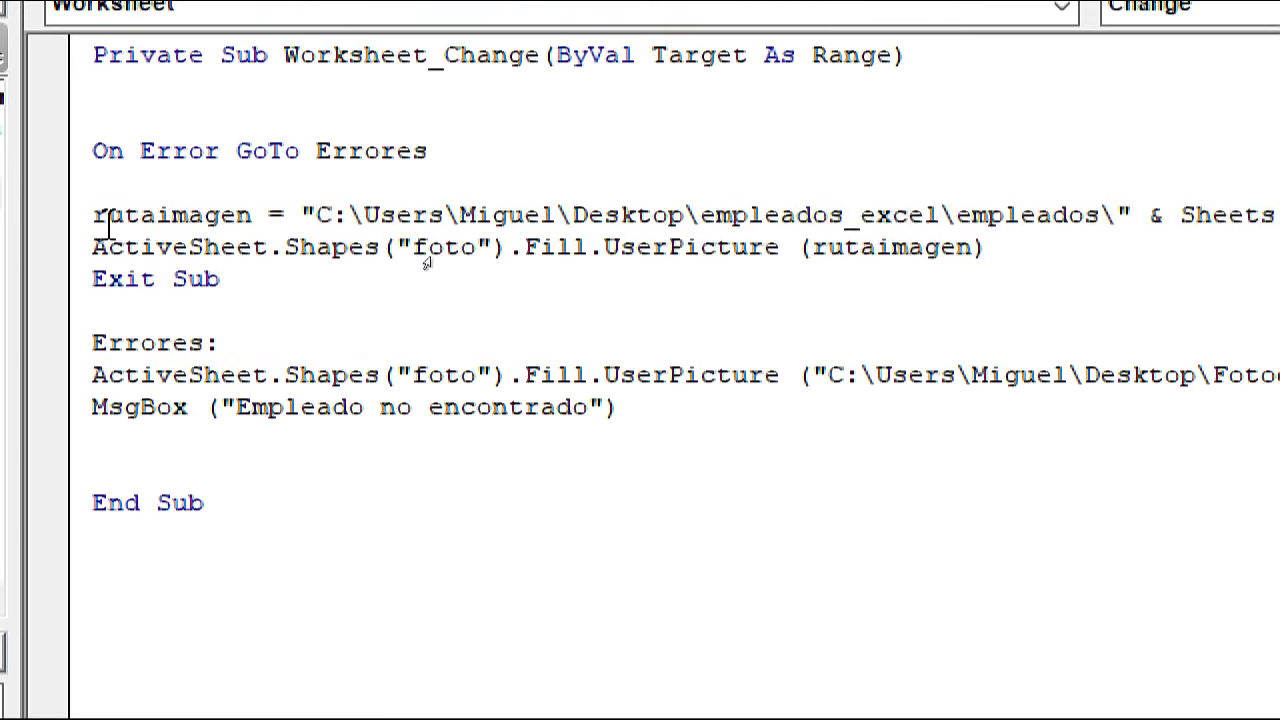
pyautogui.moveTo(93, 215); pyautogui.dragTo(1028, 247)
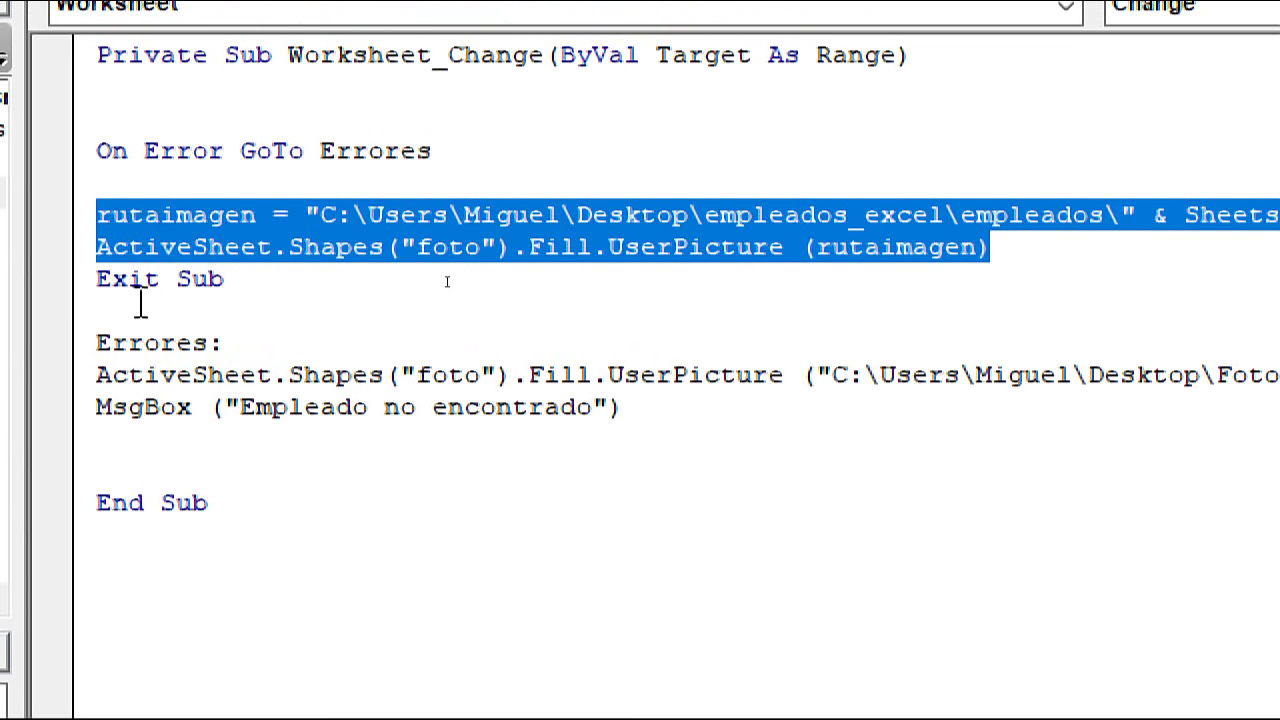
pyautogui.moveTo(100, 311); pyautogui.dragTo(449, 437)
pyautogui.click(418, 422)
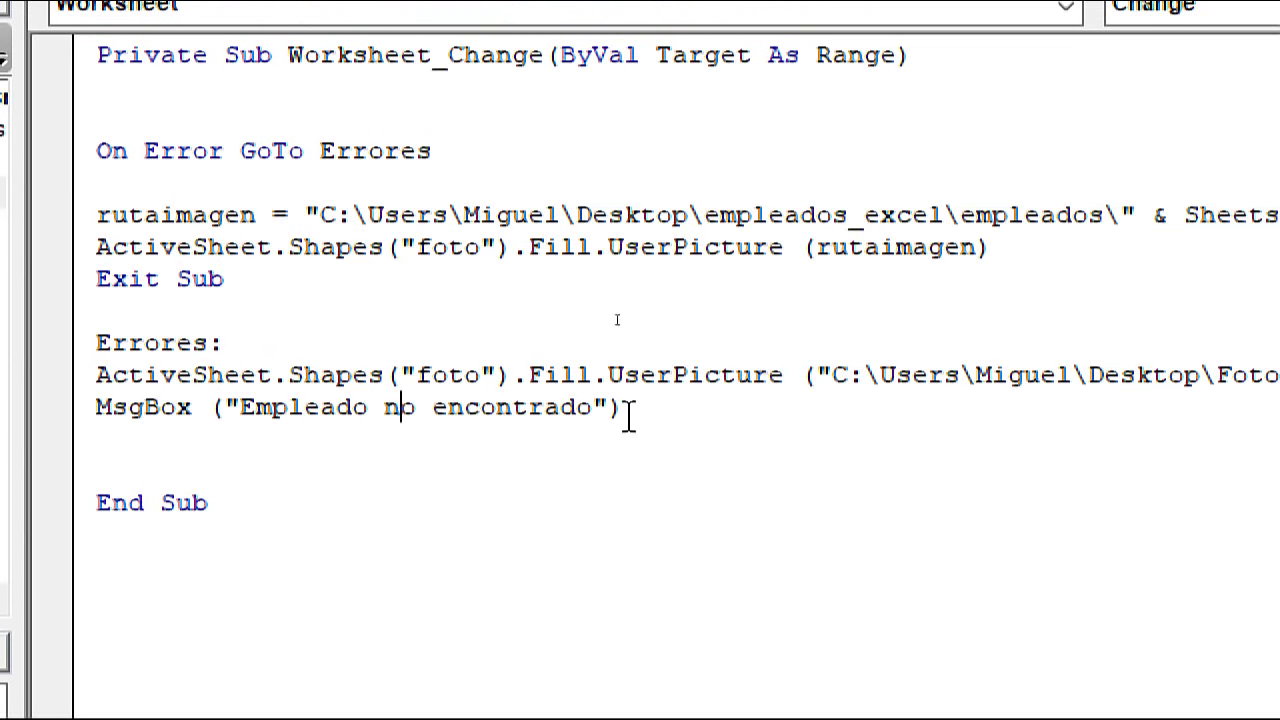
pyautogui.moveTo(660, 411); pyautogui.dragTo(96, 402)
pyautogui.hotkey('shift', 'Up')
pyautogui.click(291, 374)
pyautogui.click(128, 375)
pyautogui.moveTo(481, 382); pyautogui.dragTo(417, 382)
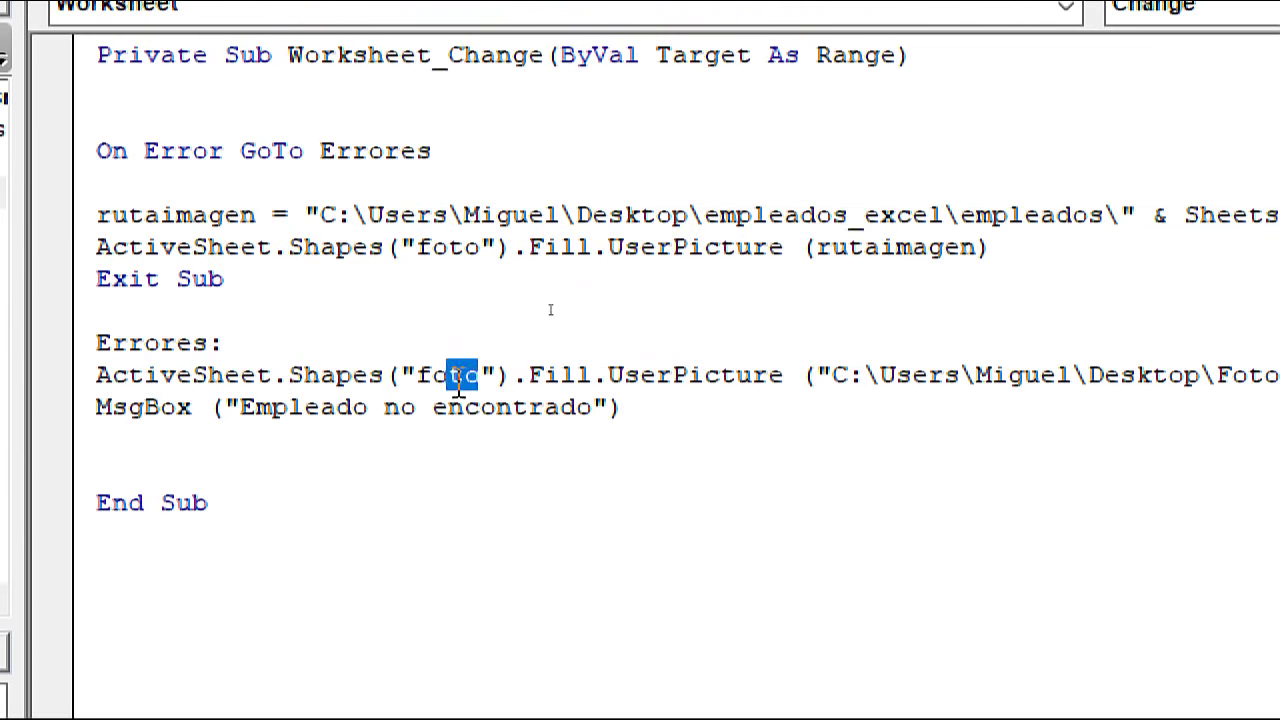
pyautogui.click(690, 385)
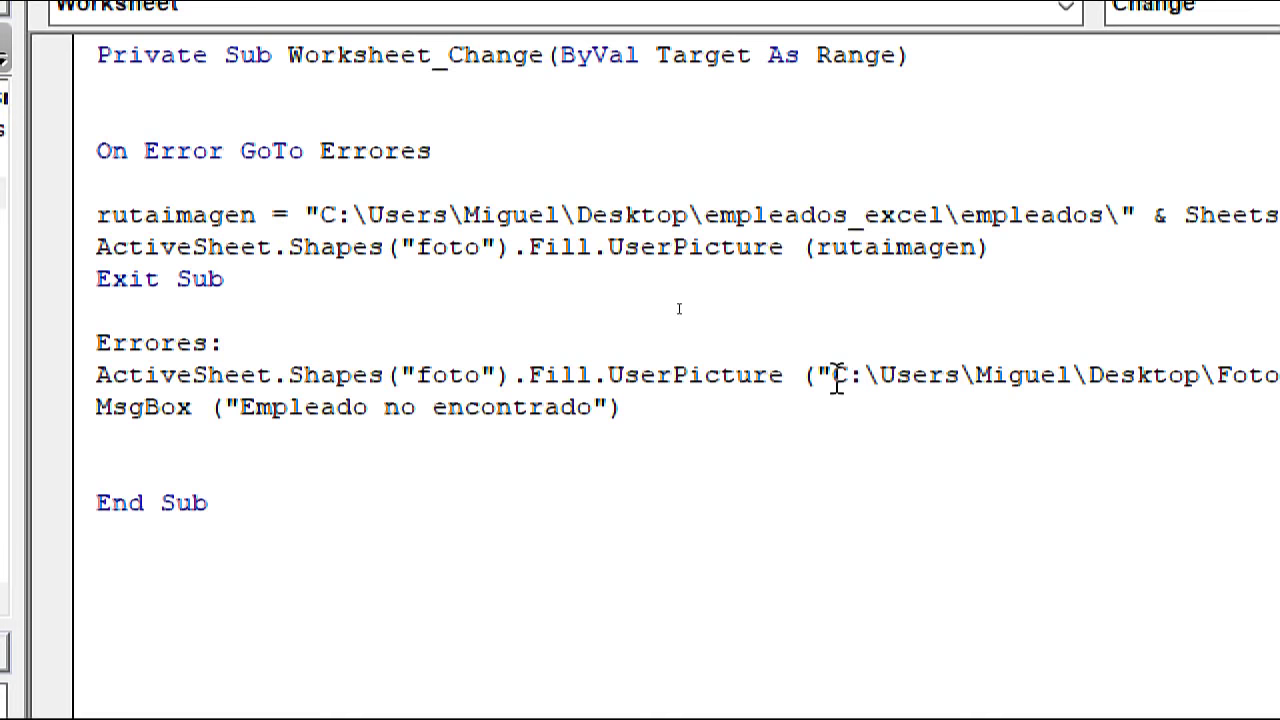
pyautogui.moveTo(835, 378); pyautogui.dragTo(1236, 381)
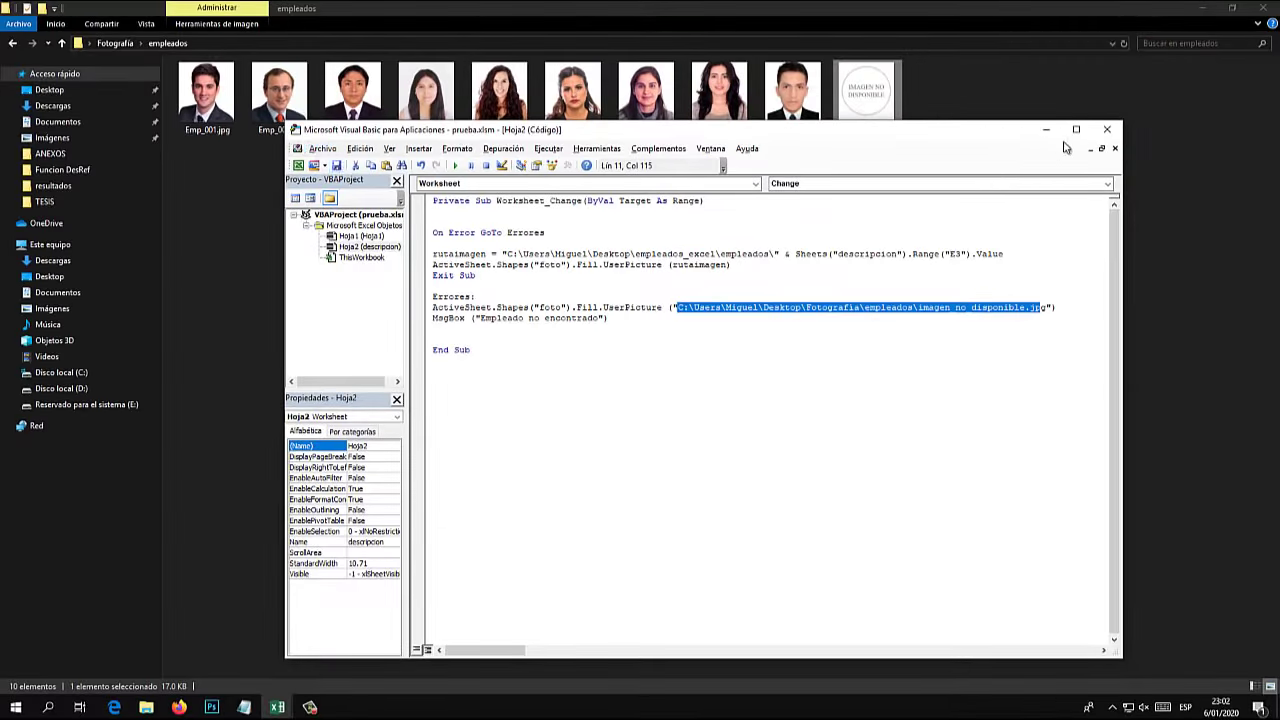
# - Back in the sheet, load employees Emp_001 and Emp_002 by editing D4
pyautogui.click(1107, 129)
pyautogui.click(1125, 410)
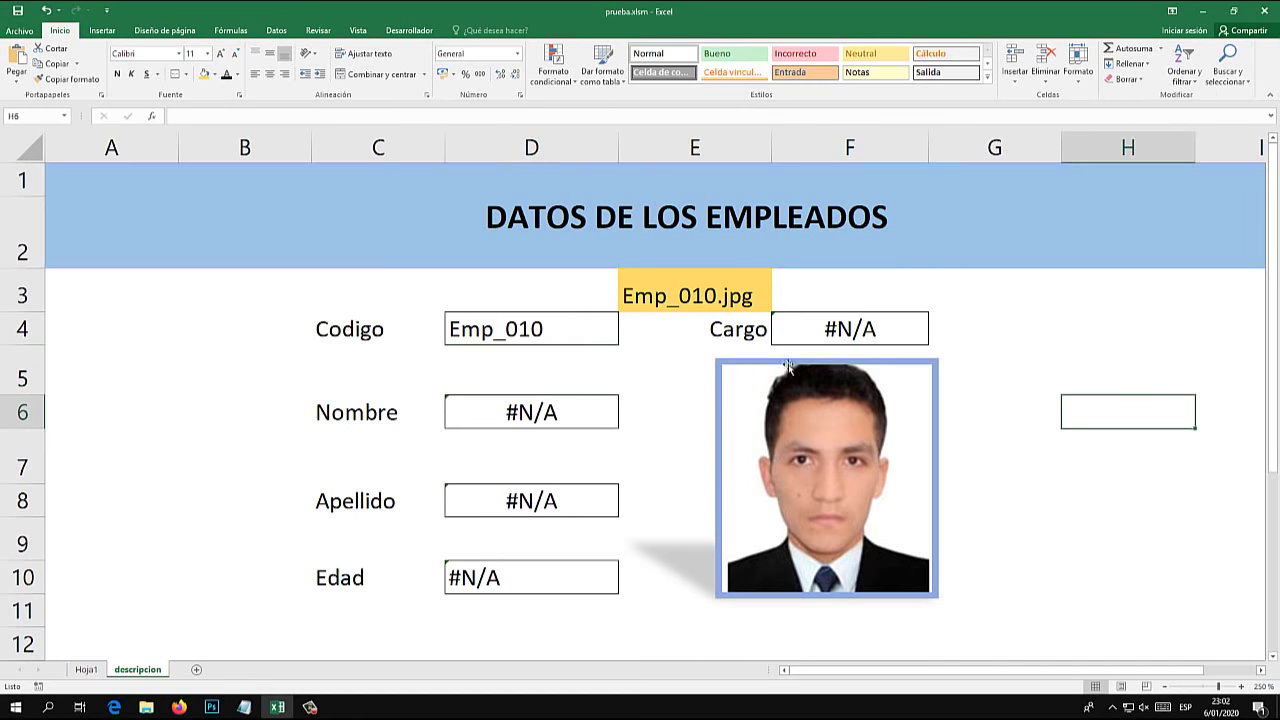
pyautogui.doubleClick(552, 333)
pyautogui.press('BackSpace')
pyautogui.press('BackSpace')
pyautogui.write('01')
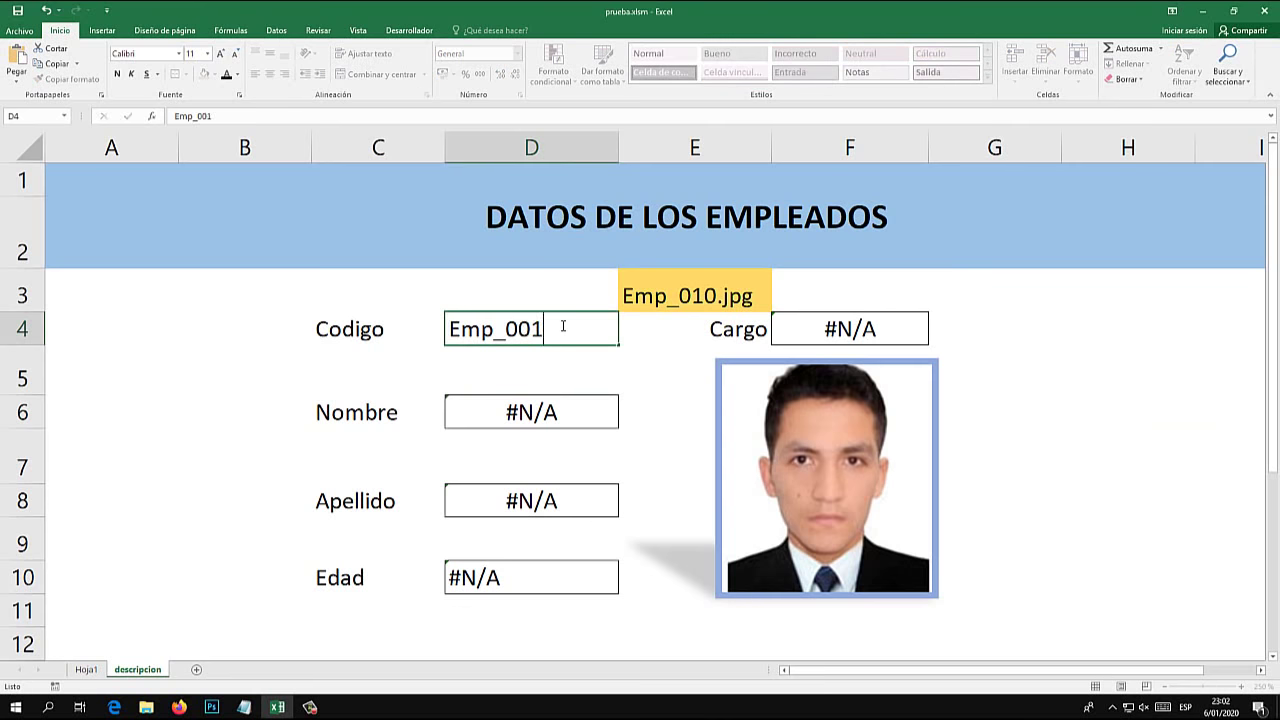
pyautogui.press('Return')
pyautogui.doubleClick(563, 326)
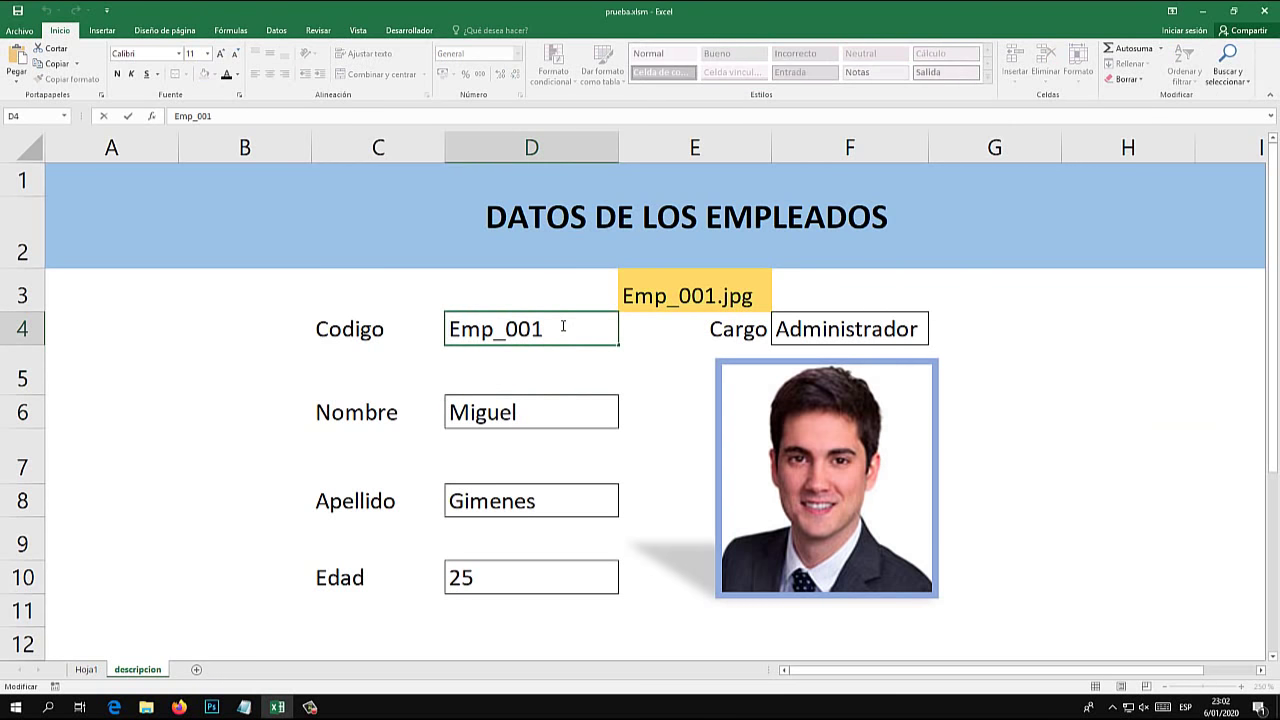
pyautogui.write('2')
pyautogui.press('Return')
# - Load employees Emp_003 and Emp_004 in D4
pyautogui.press('BackSpace')
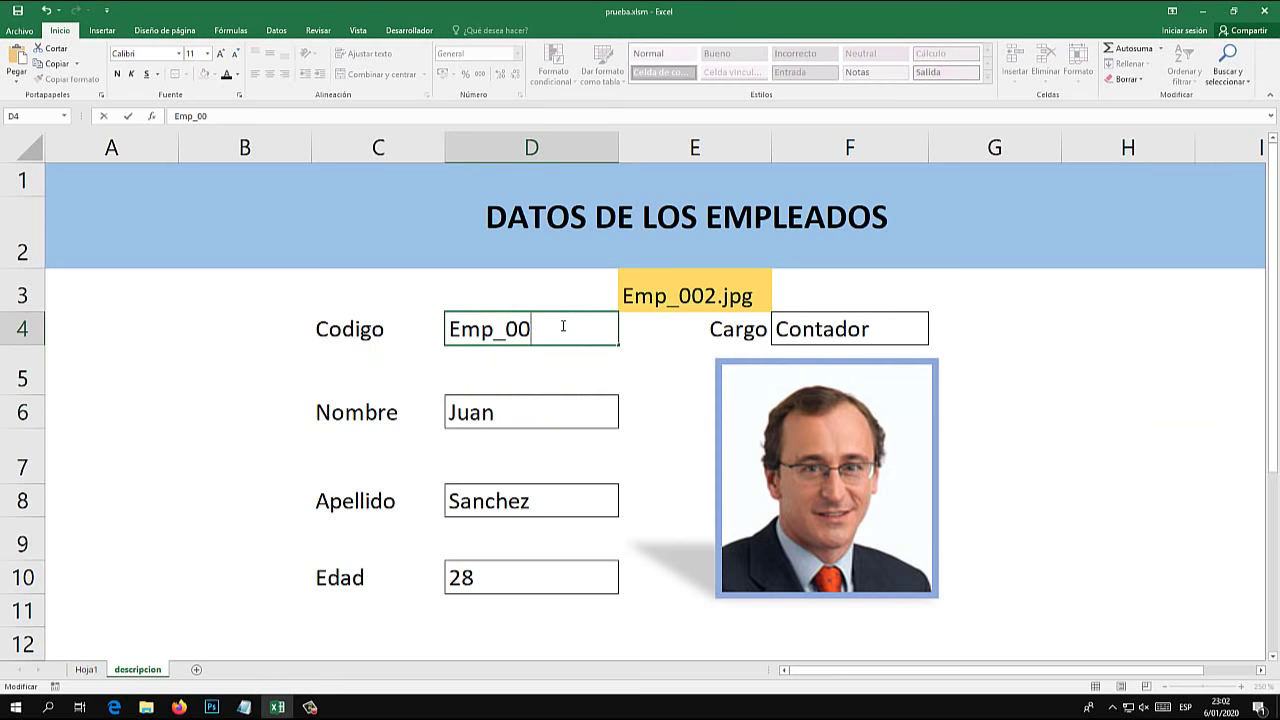
pyautogui.write('3')
pyautogui.press('Return')
pyautogui.doubleClick(563, 326)
pyautogui.press('BackSpace')
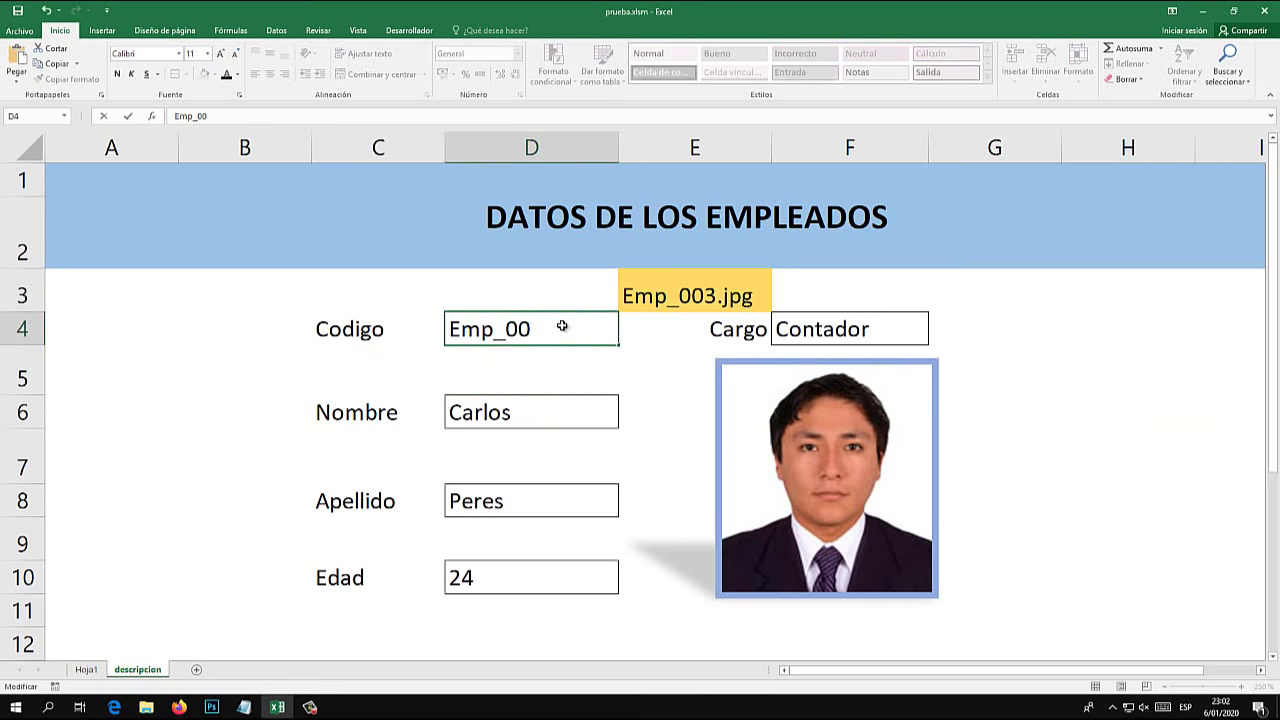
pyautogui.write('4')
pyautogui.press('Return')
# - Enter unknown code Emp_01000, dismiss the not-found message, and check E3's =D4&".jpg" formula
pyautogui.doubleClick(563, 326)
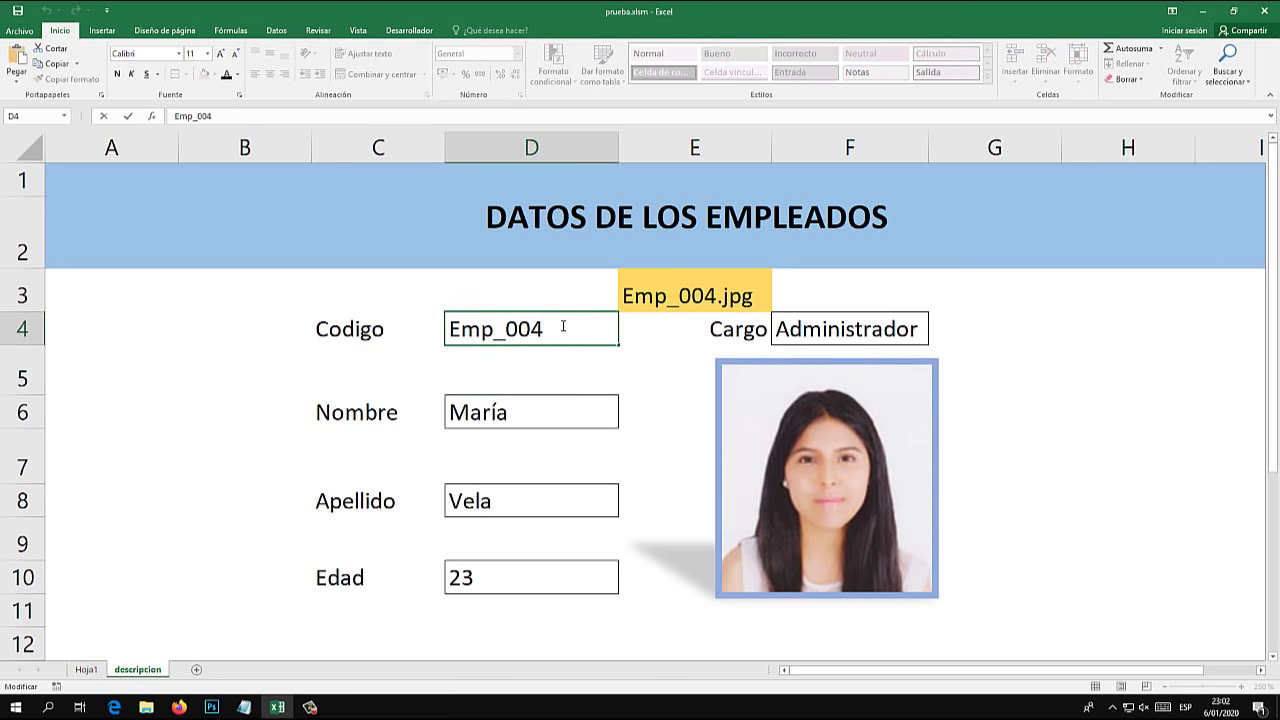
pyautogui.write('000')
pyautogui.press('Return')
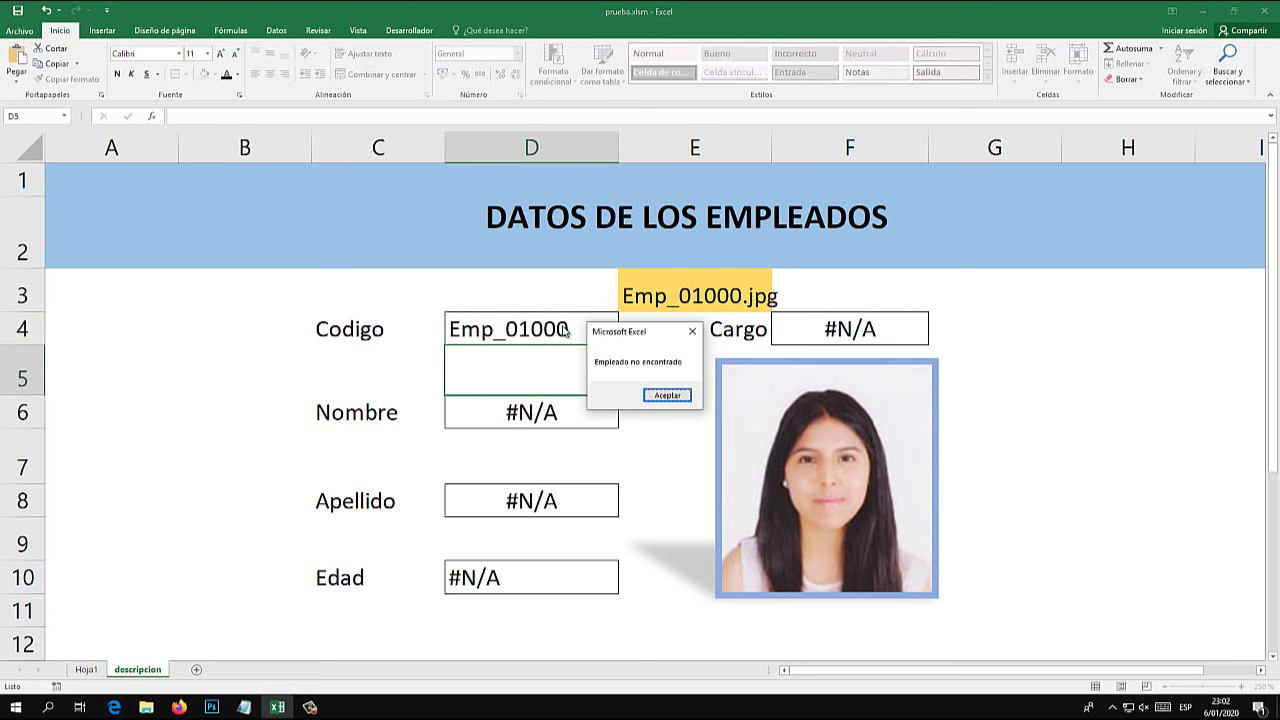
pyautogui.moveTo(620, 331); pyautogui.dragTo(693, 290)
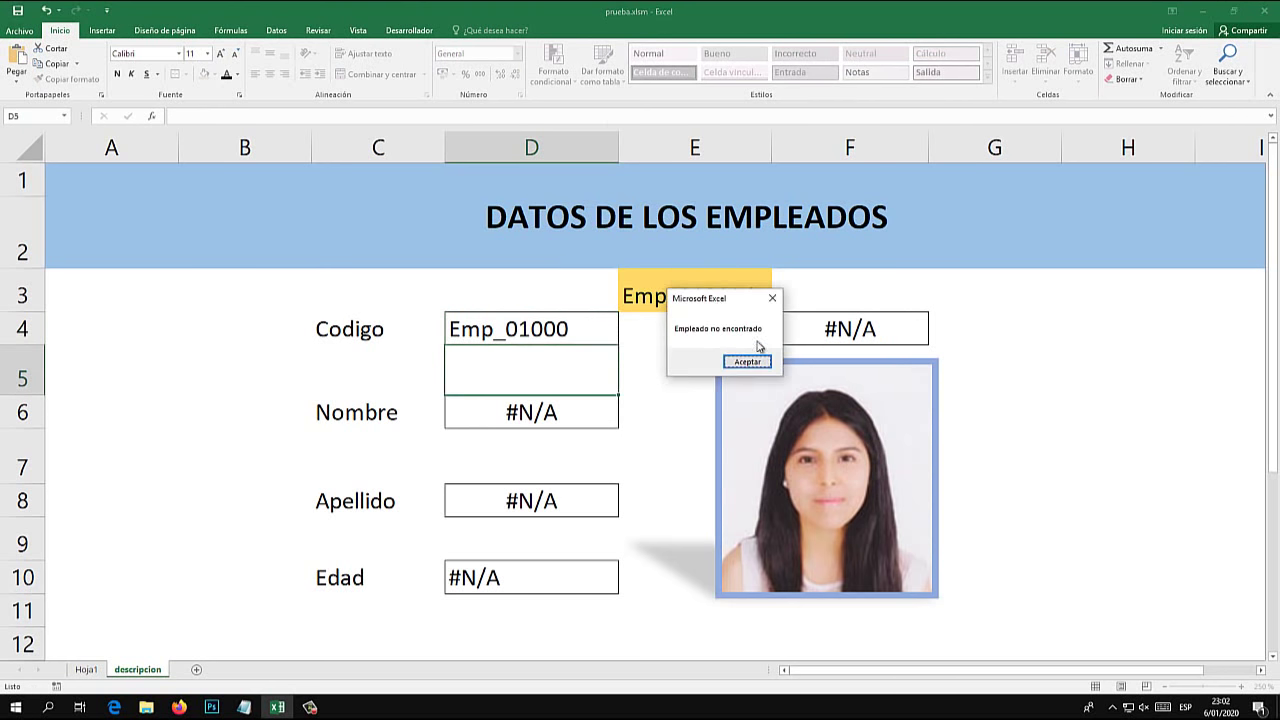
pyautogui.click(740, 354)
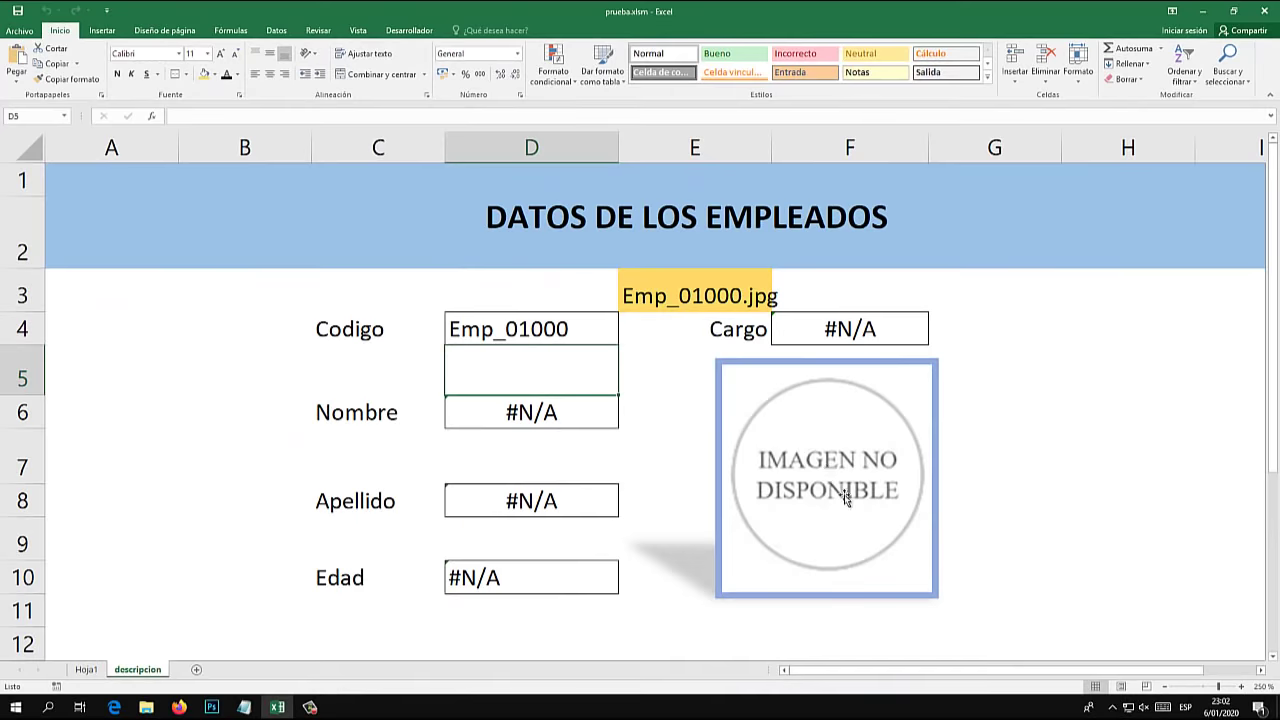
pyautogui.click(678, 293)
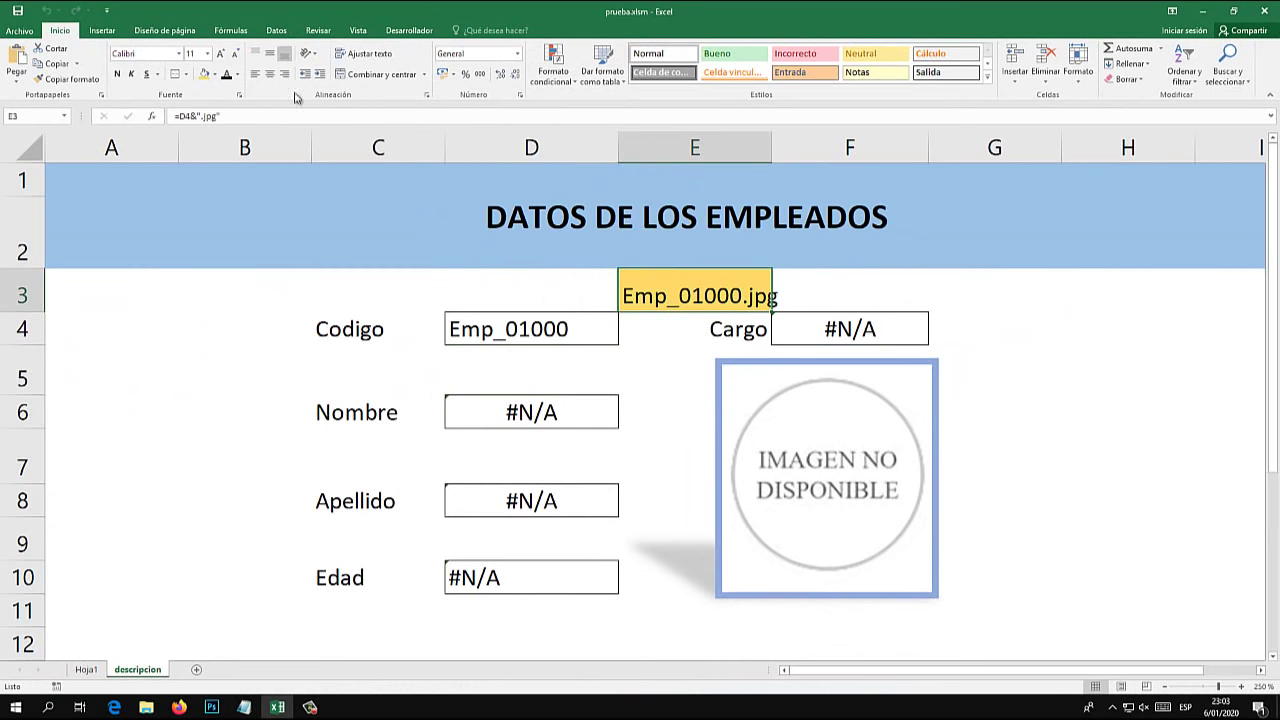
# - Hide the E3 helper cell with No Fill and white font
pyautogui.click(217, 75)
pyautogui.click(228, 174)
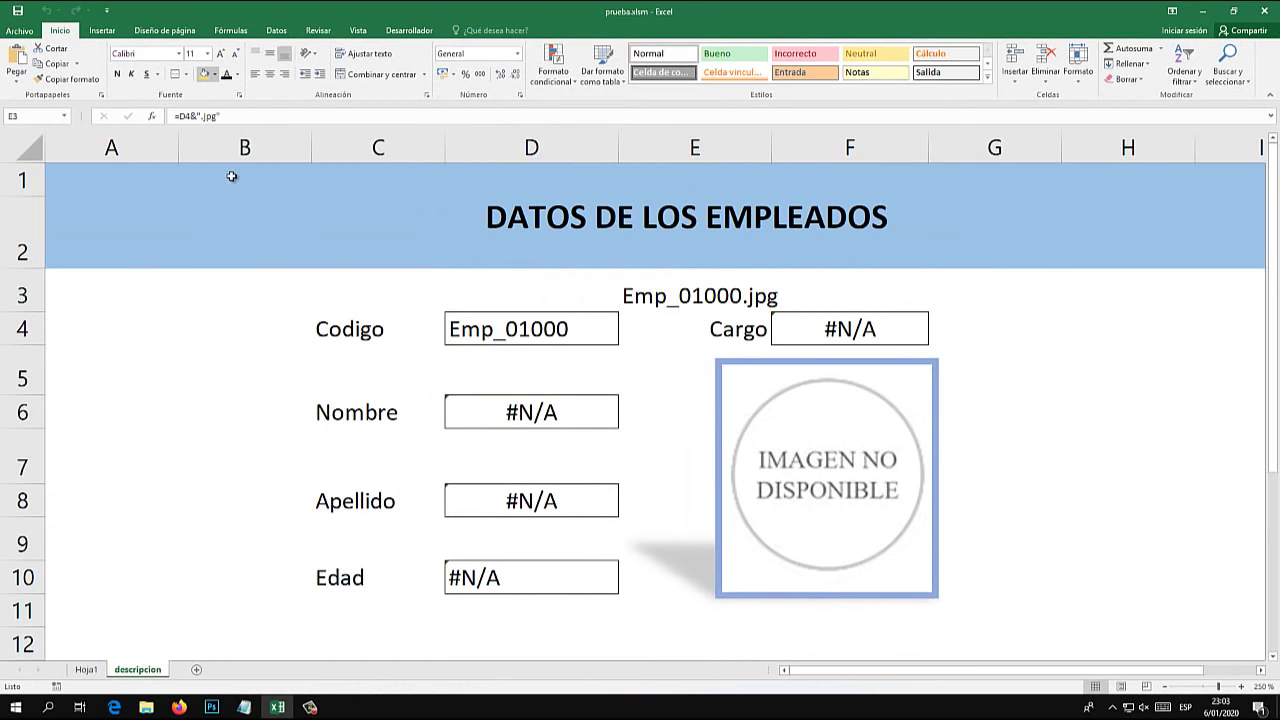
pyautogui.click(237, 74)
pyautogui.click(226, 120)
pyautogui.click(993, 343)
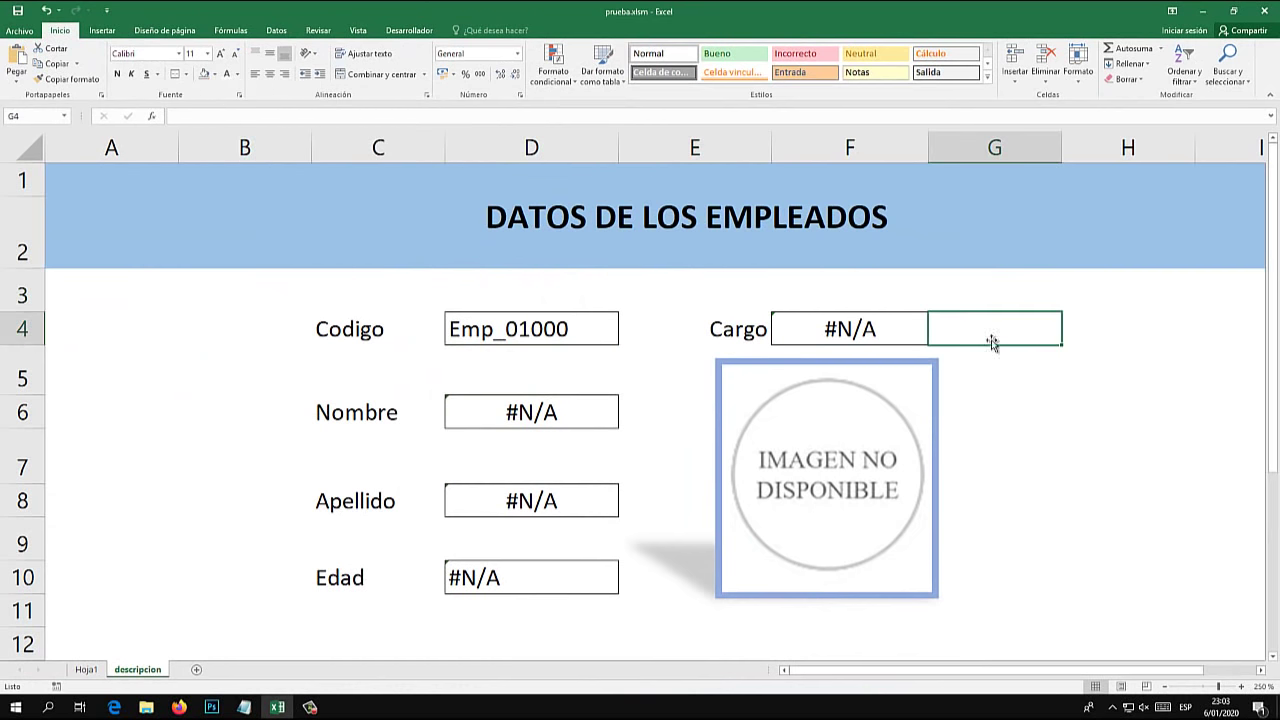
# - Load employees Emp_001, Emp_002 and Emp_003 in D4 to confirm their photos appear
pyautogui.click(530, 328)
pyautogui.doubleClick(523, 329)
pyautogui.moveTo(519, 329); pyautogui.dragTo(614, 337)
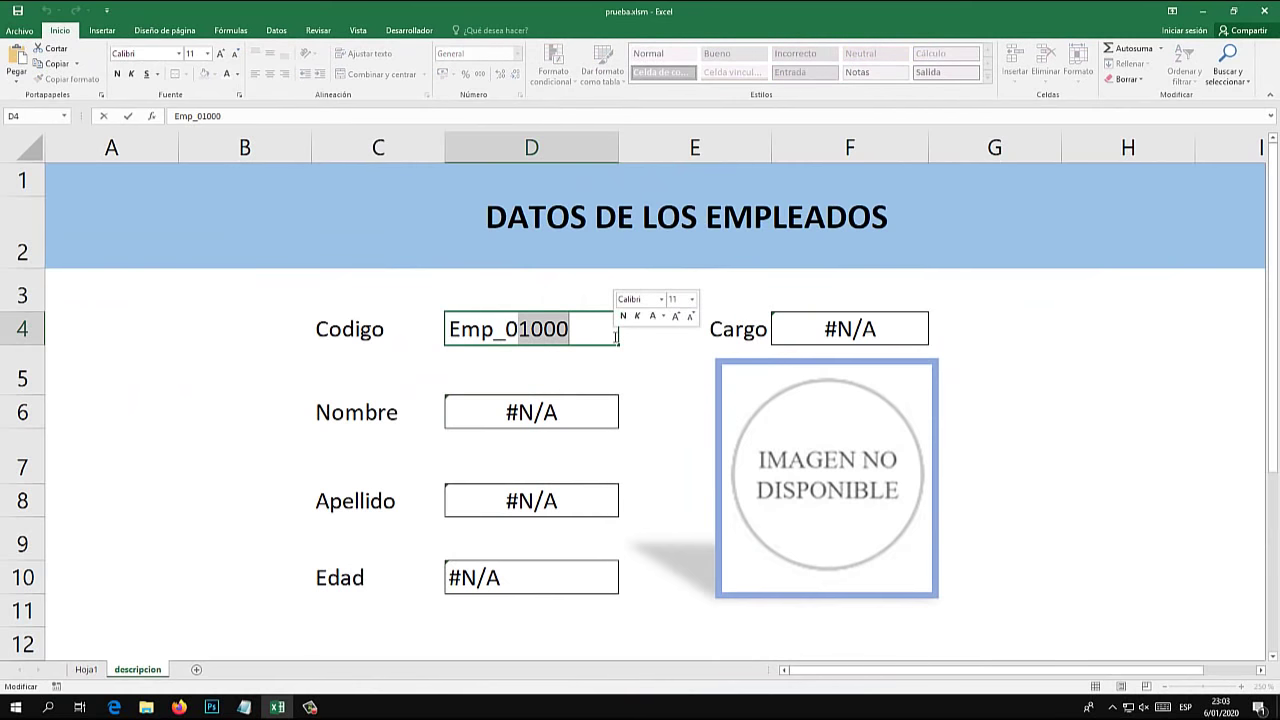
pyautogui.write('01')
pyautogui.press('Return')
pyautogui.doubleClick(586, 332)
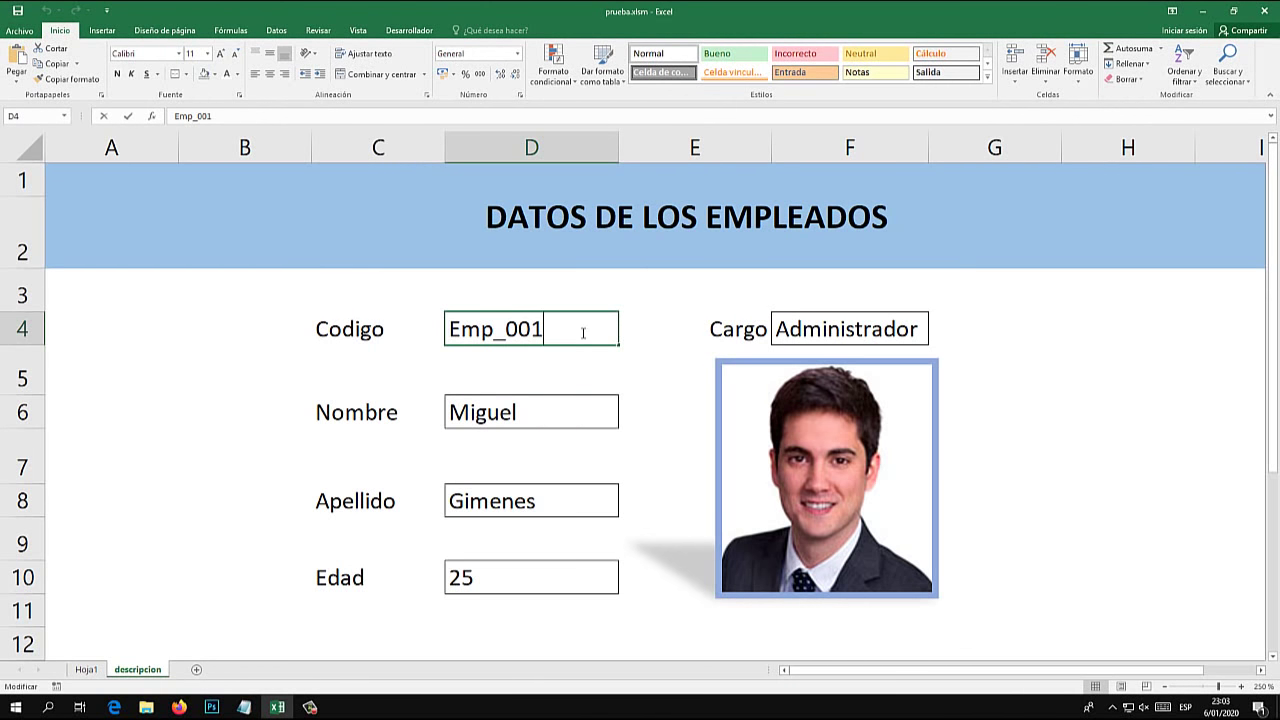
pyautogui.write('2')
pyautogui.press('Return')
pyautogui.doubleClick(582, 332)
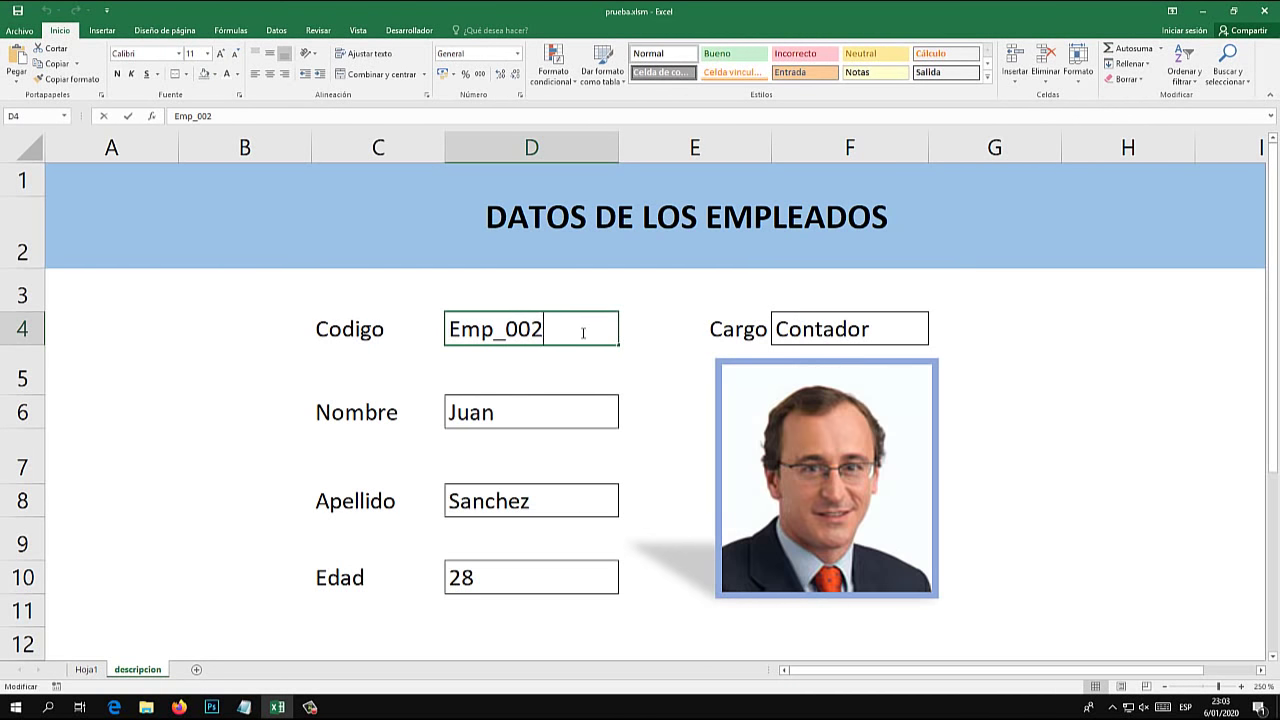
pyautogui.press('BackSpace')
pyautogui.write('3')
pyautogui.press('Return')
# - Enter unknown code Emp_011 and dismiss the Empleado no encontrado message
pyautogui.click(582, 332)
pyautogui.doubleClick(582, 332)
pyautogui.press('BackSpace')
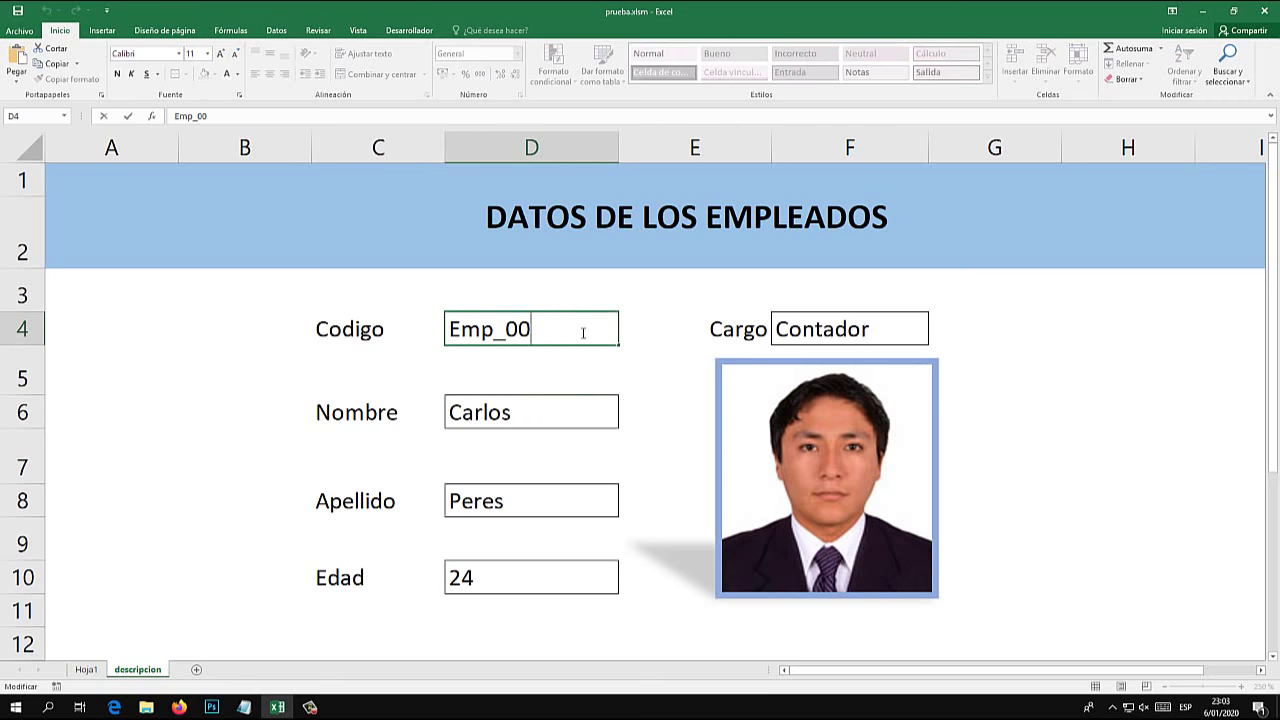
pyautogui.write('11')
pyautogui.press('Return')
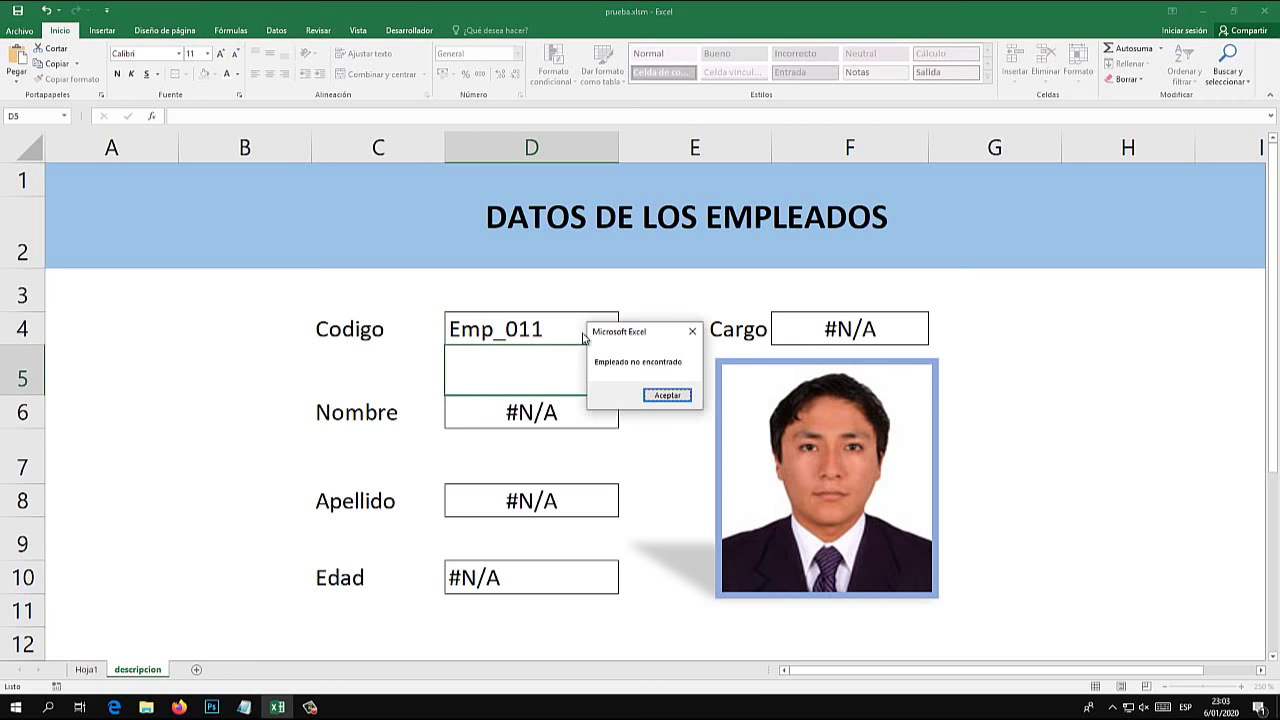
pyautogui.moveTo(614, 342); pyautogui.dragTo(734, 320)
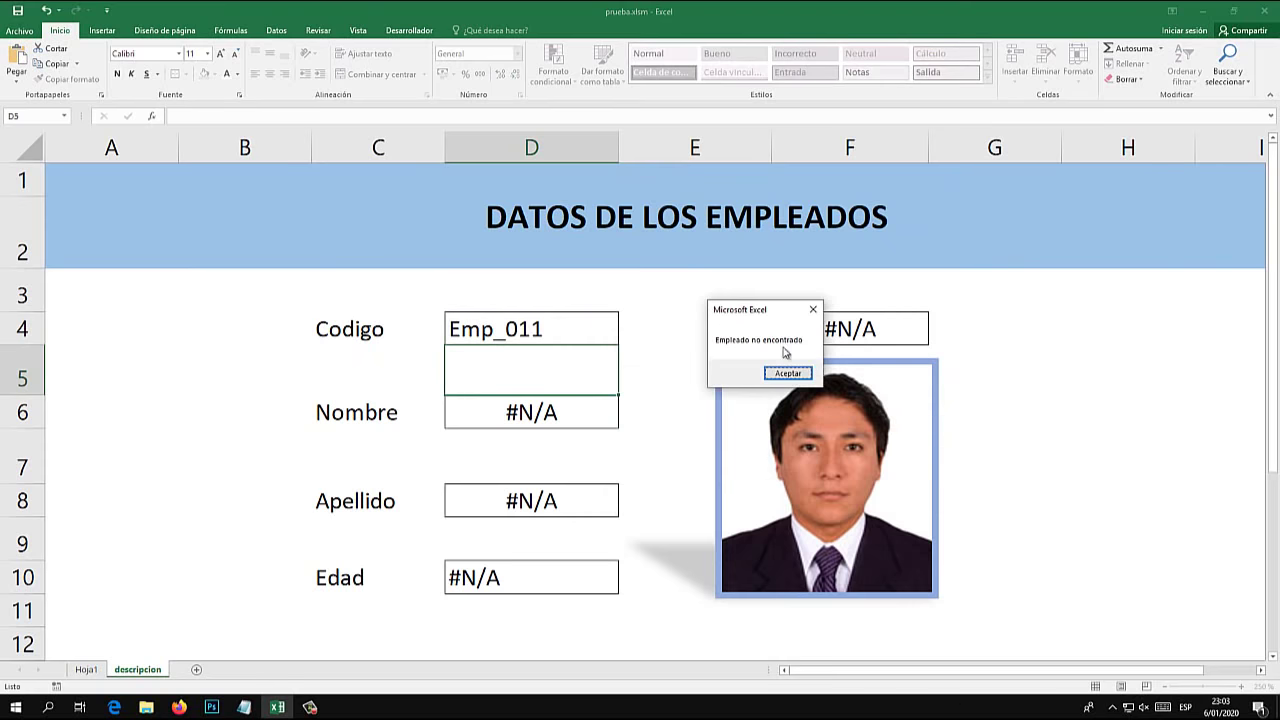
pyautogui.click(788, 373)
pyautogui.click(1097, 427)
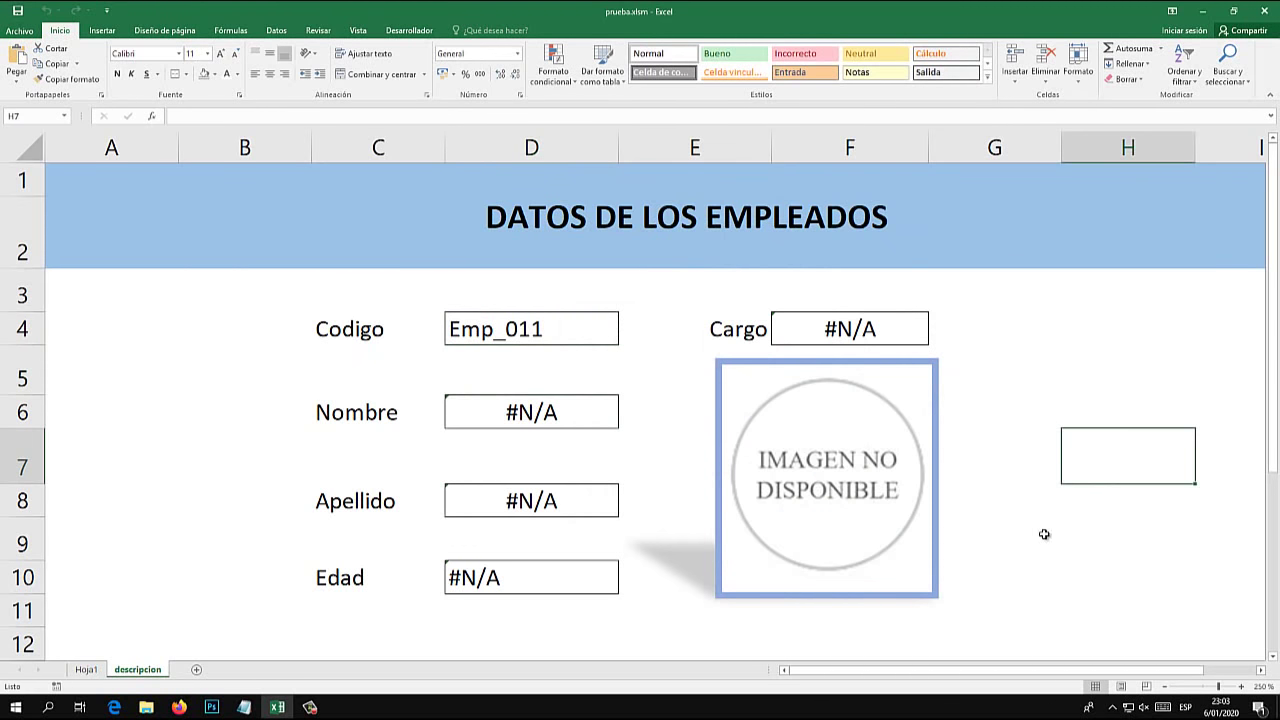
# - Delete the Imagen column (H) from the Hoja1 employee table
pyautogui.click(86, 670)
pyautogui.click(1182, 140)
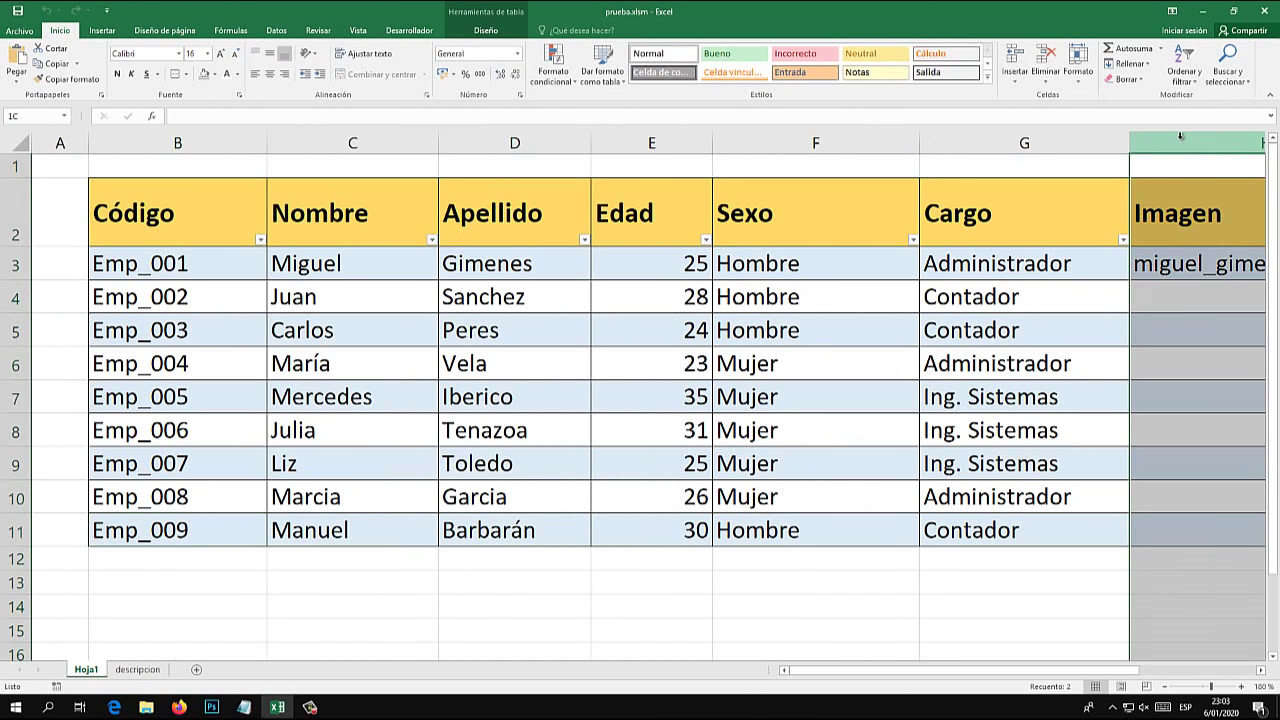
pyautogui.rightClick(1185, 140)
pyautogui.click(1115, 248)
pyautogui.click(789, 333)
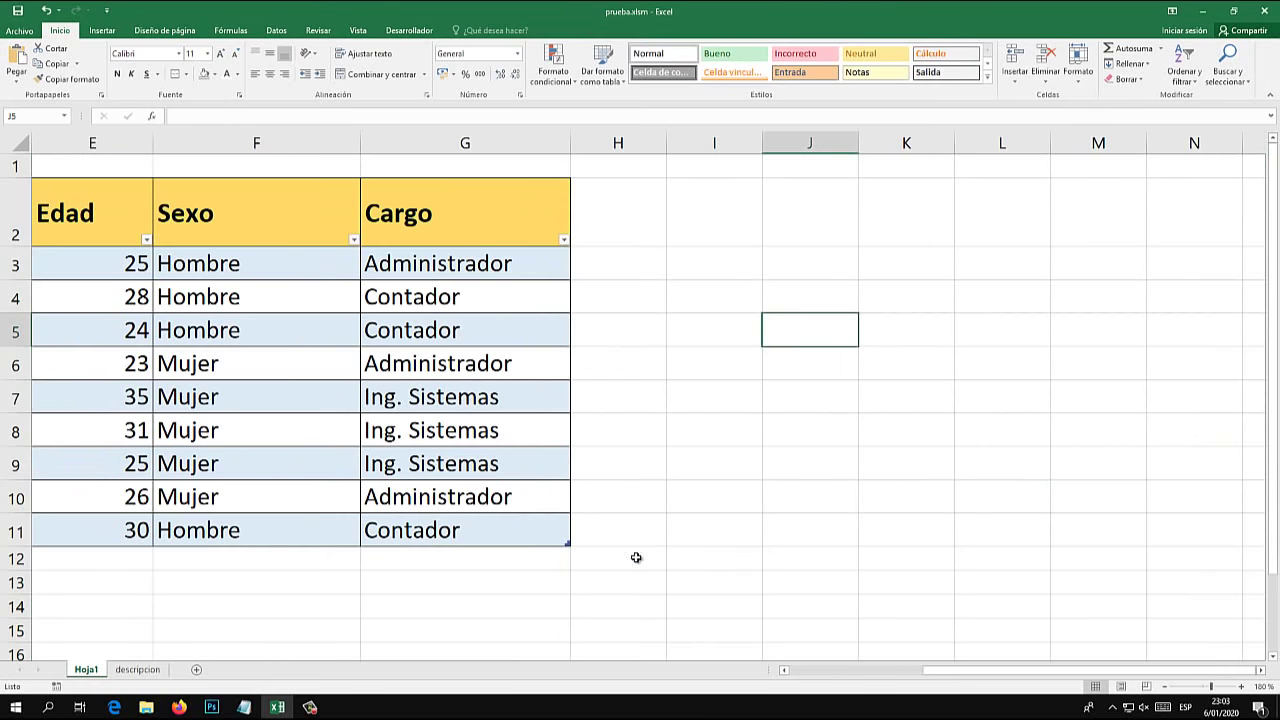
pyautogui.moveTo(1016, 670); pyautogui.dragTo(834, 672)
pyautogui.click(673, 602)
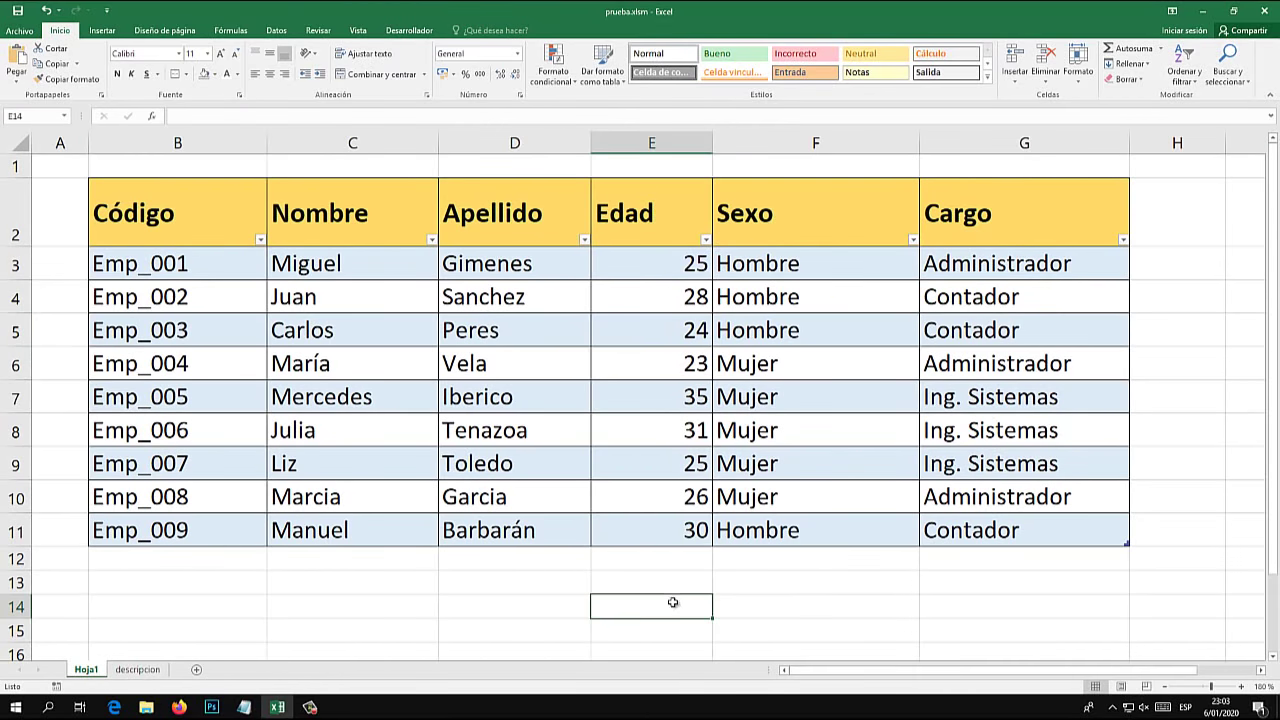
# - Compare the descripcion form with the remaining Hoja1 employee table rows
pyautogui.click(157, 671)
pyautogui.click(1063, 380)
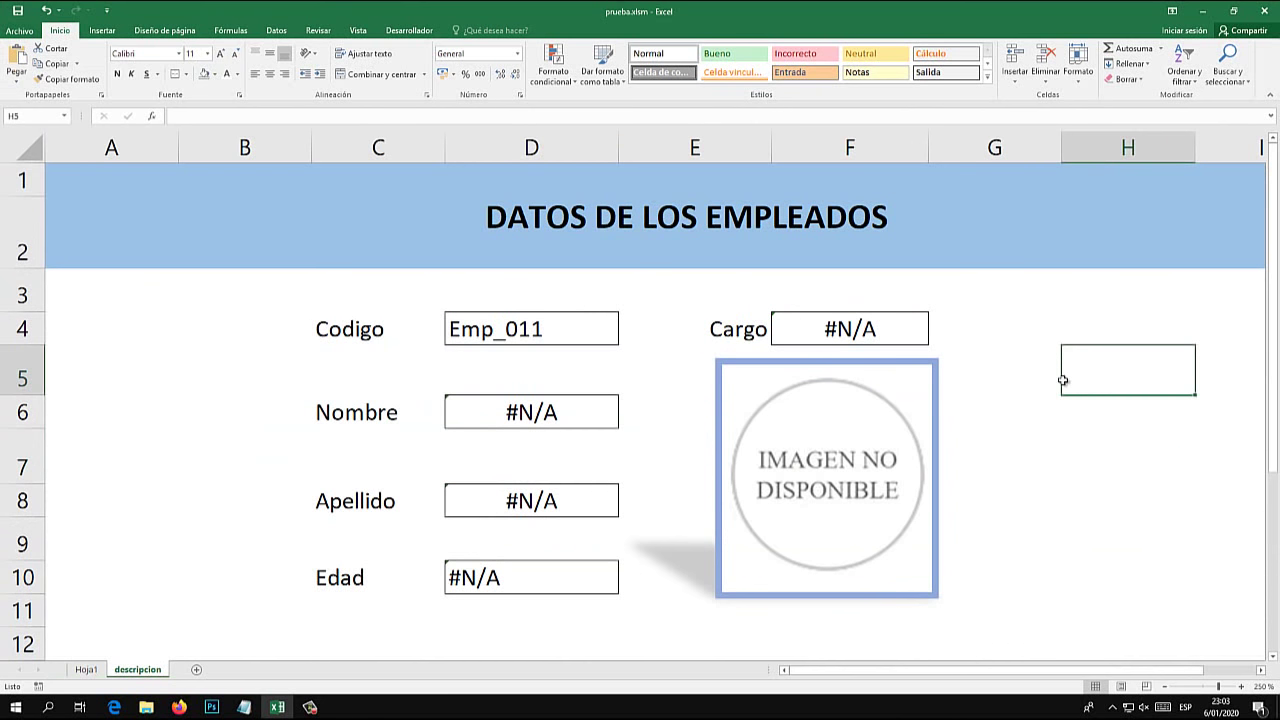
pyautogui.click(86, 670)
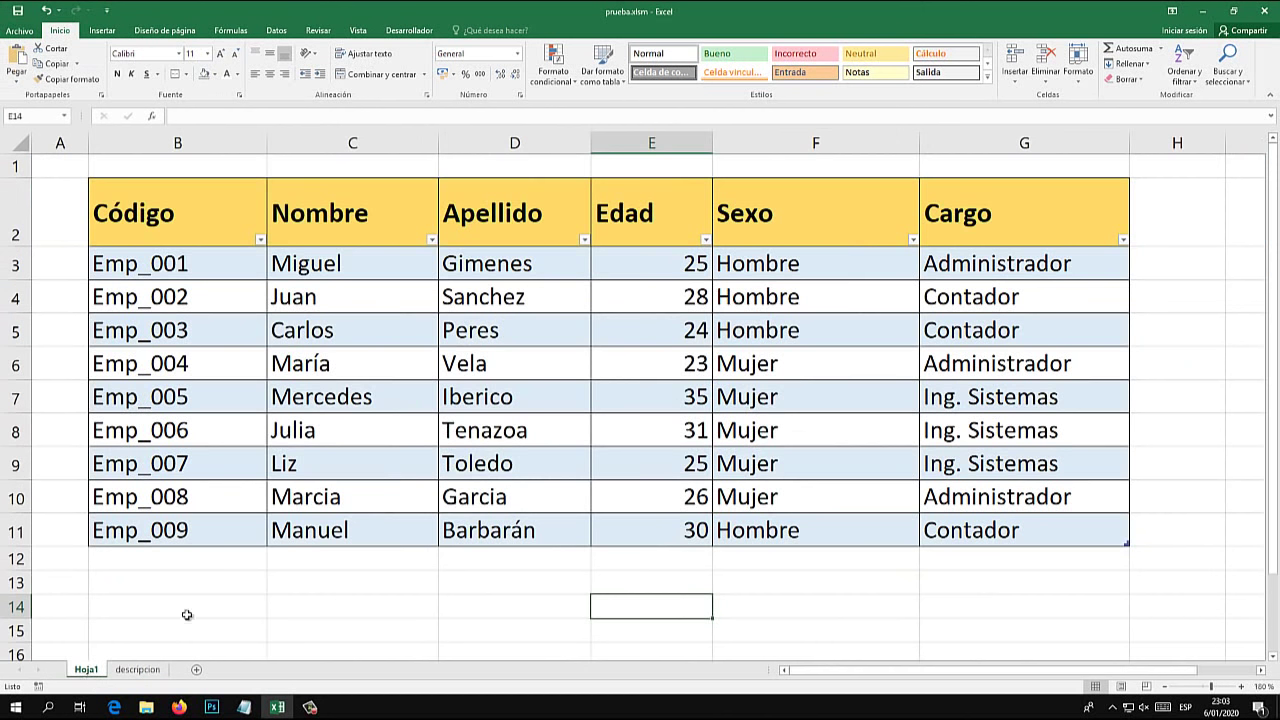
pyautogui.click(142, 669)
pyautogui.click(86, 669)
pyautogui.moveTo(160, 222); pyautogui.dragTo(1109, 537)
pyautogui.moveTo(191, 220)
pyautogui.mouseDown()
pyautogui.moveTo(993, 503)
pyautogui.moveTo(928, 538)
pyautogui.mouseUp()
# - Check the BUSCARV lookup formulas for Nombre, Apellido, Edad and Cargo on the descripcion form
pyautogui.click(140, 670)
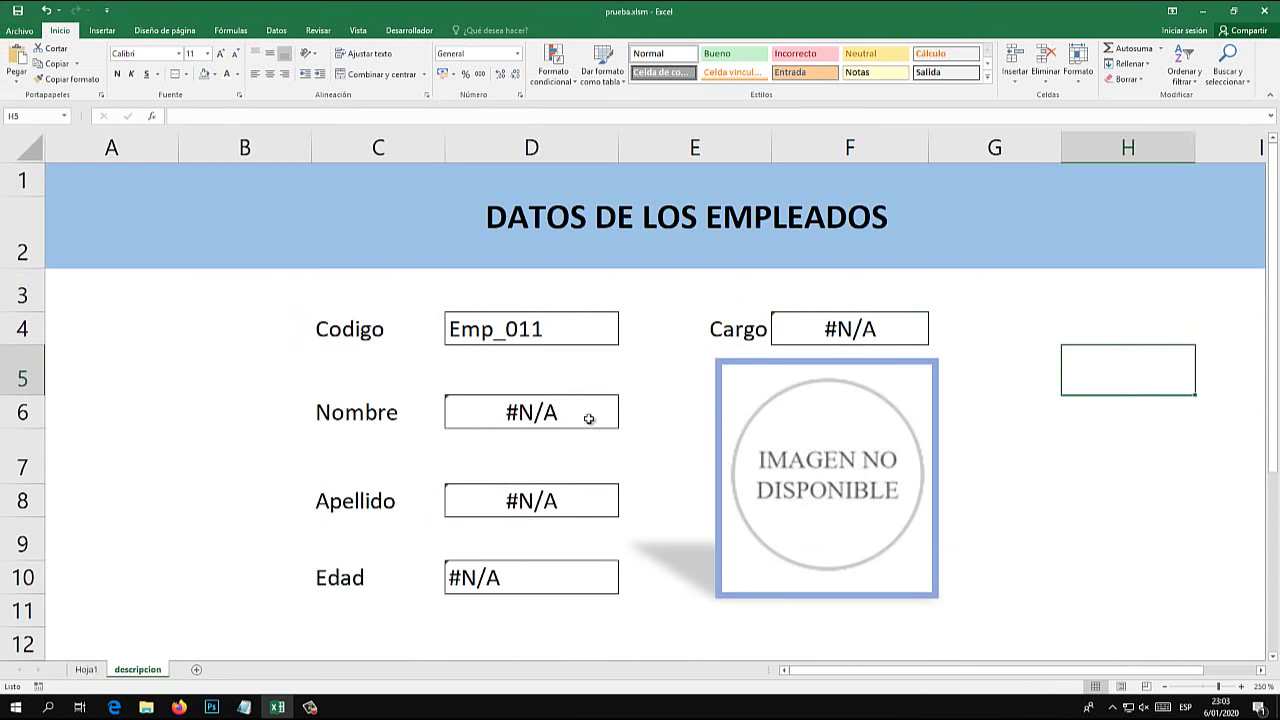
pyautogui.click(297, 370)
pyautogui.click(529, 331)
pyautogui.click(521, 415)
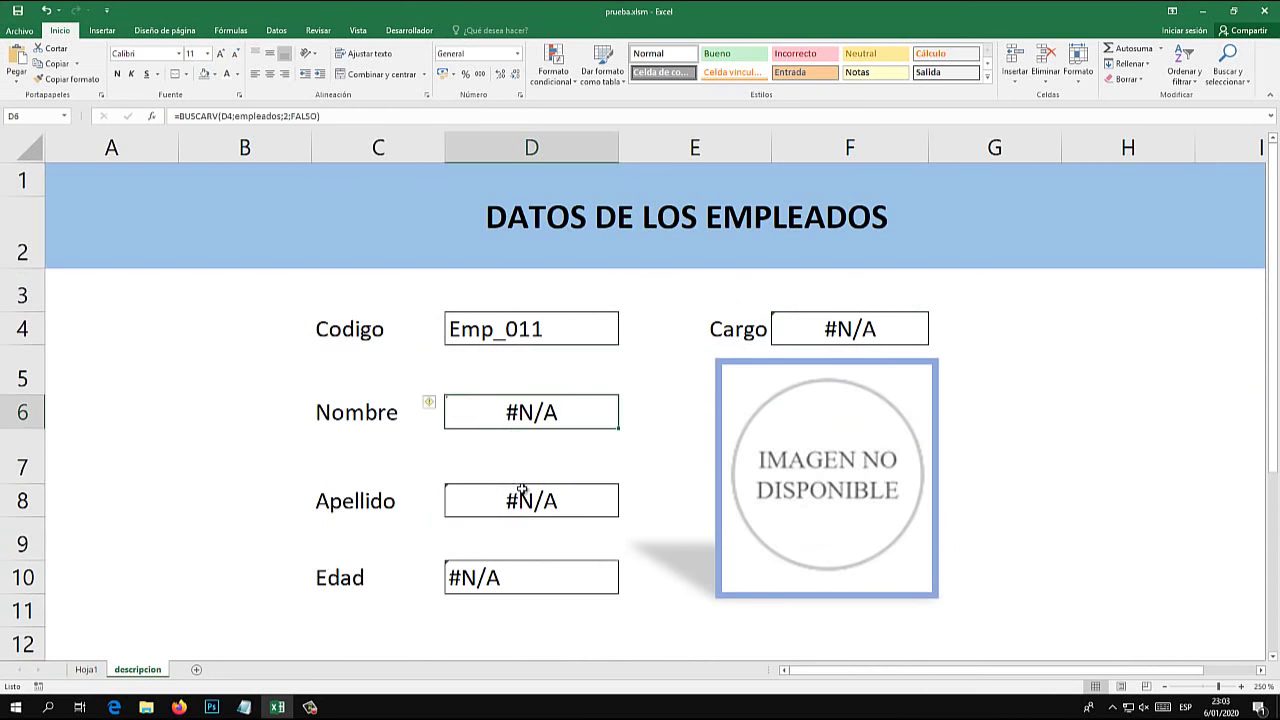
pyautogui.click(523, 503)
pyautogui.click(531, 587)
pyautogui.click(529, 500)
pyautogui.click(529, 415)
pyautogui.click(523, 351)
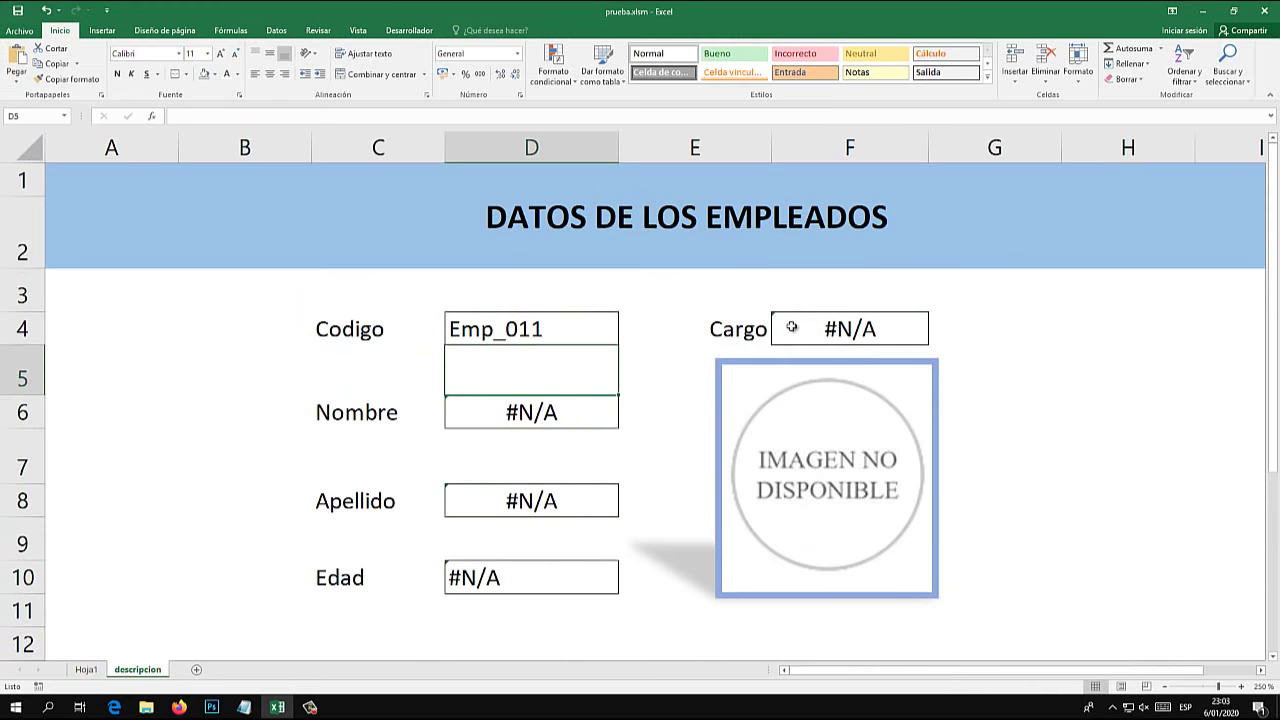
pyautogui.click(793, 327)
# - Reposition the foto picture frame on the descripcion form
pyautogui.moveTo(790, 358); pyautogui.dragTo(876, 244)
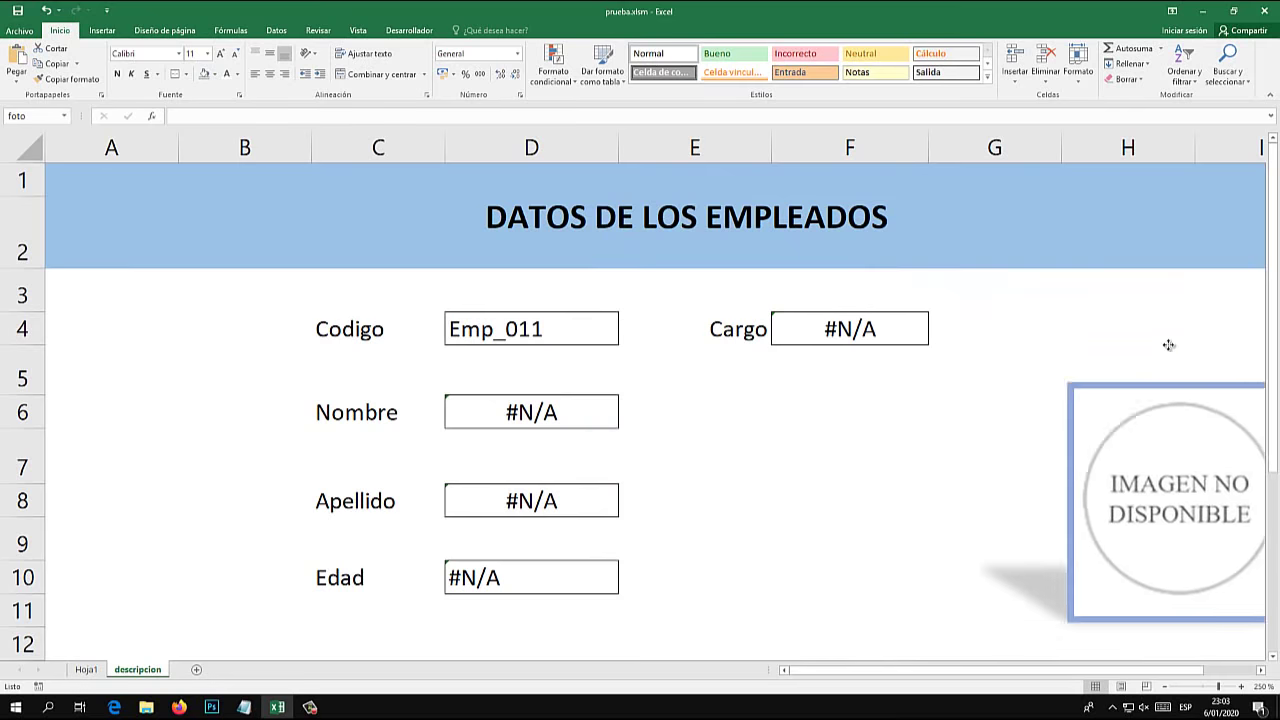
pyautogui.moveTo(876, 244); pyautogui.dragTo(1003, 572)
pyautogui.moveTo(1058, 660)
pyautogui.mouseDown()
pyautogui.moveTo(1068, 712)
pyautogui.moveTo(786, 365)
pyautogui.mouseUp()
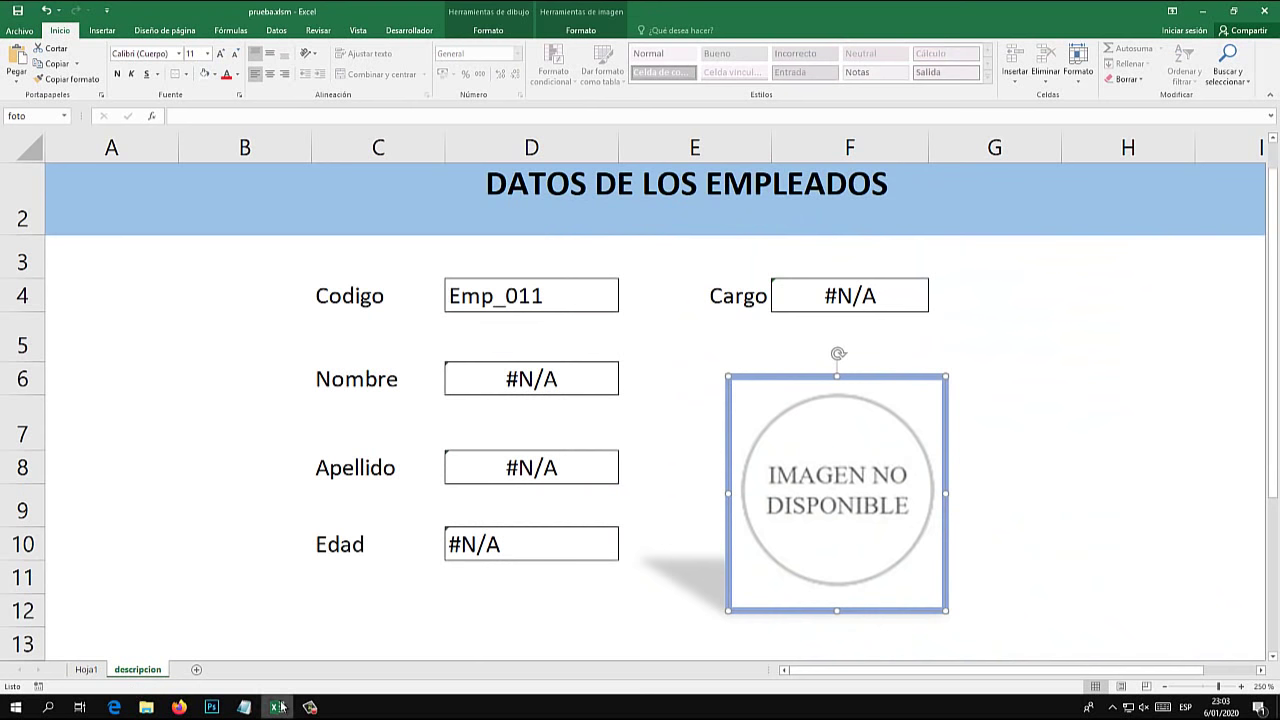
pyautogui.rightClick(148, 655)
# - Review the descripcion sheet's Worksheet_Change photo-loading line and its image folder path
pyautogui.rightClick(148, 660)
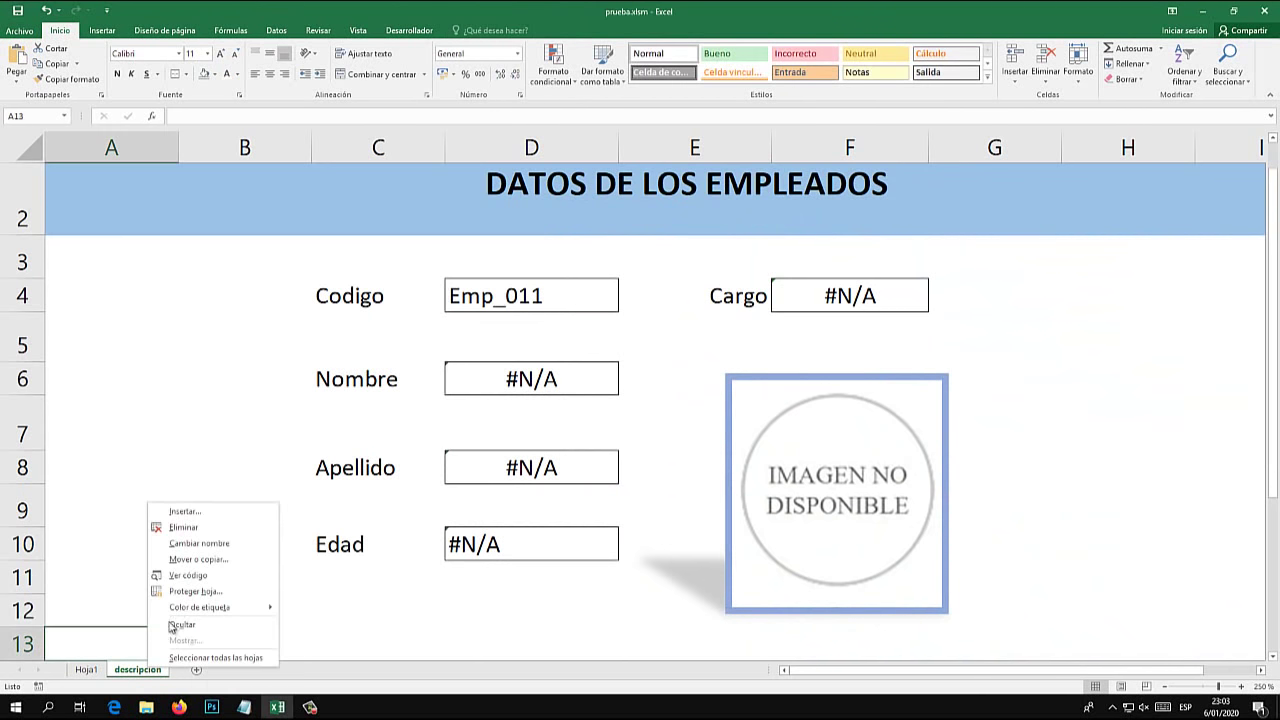
pyautogui.click(203, 563)
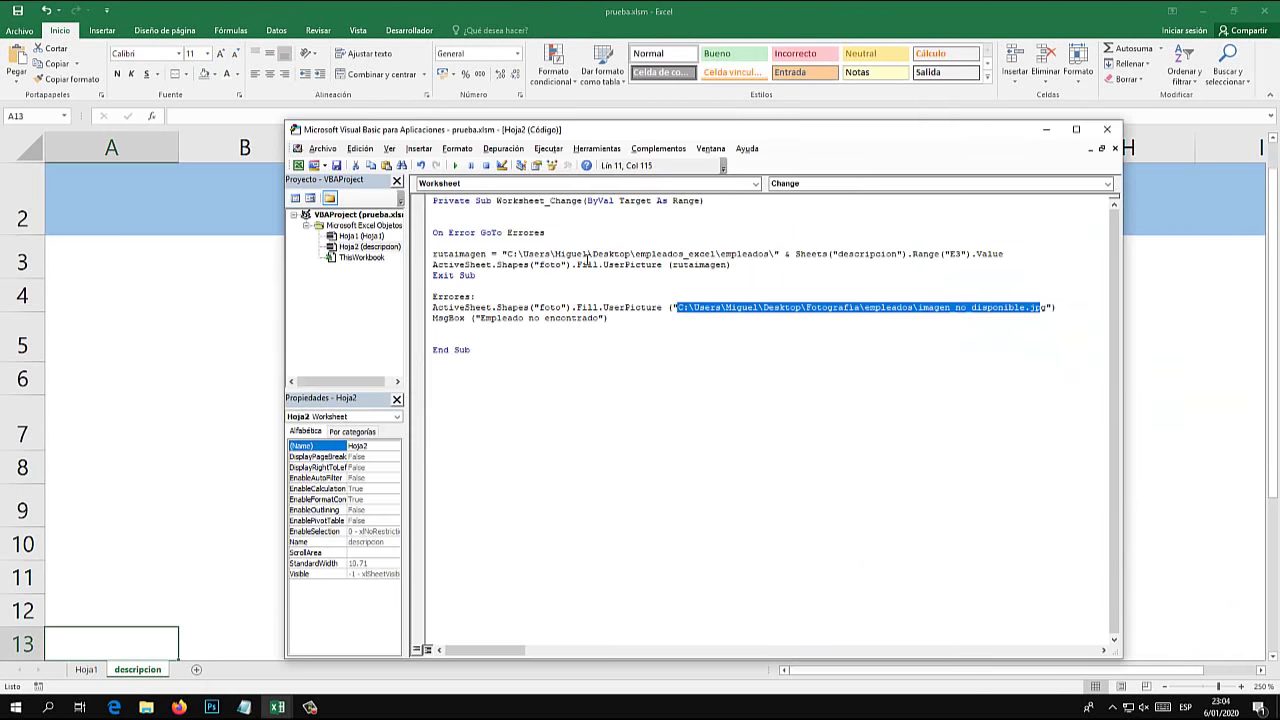
pyautogui.moveTo(750, 266); pyautogui.dragTo(420, 270)
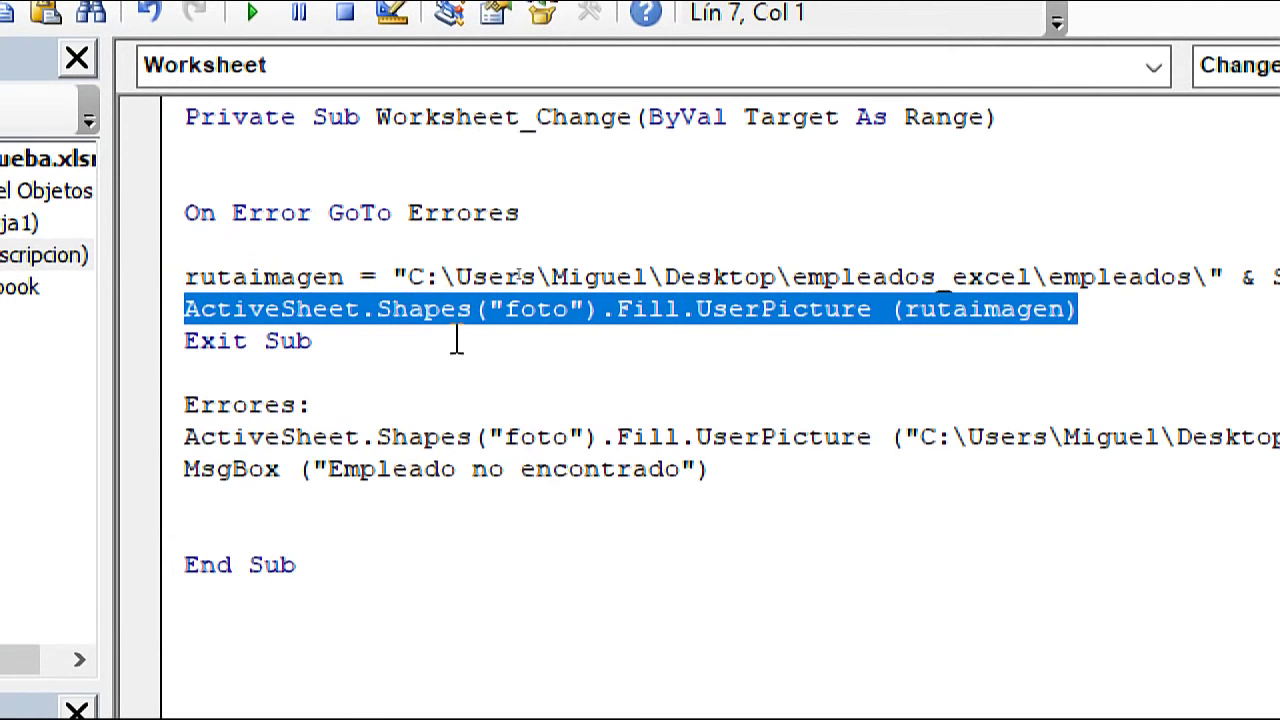
pyautogui.click(424, 318)
pyautogui.click(648, 306)
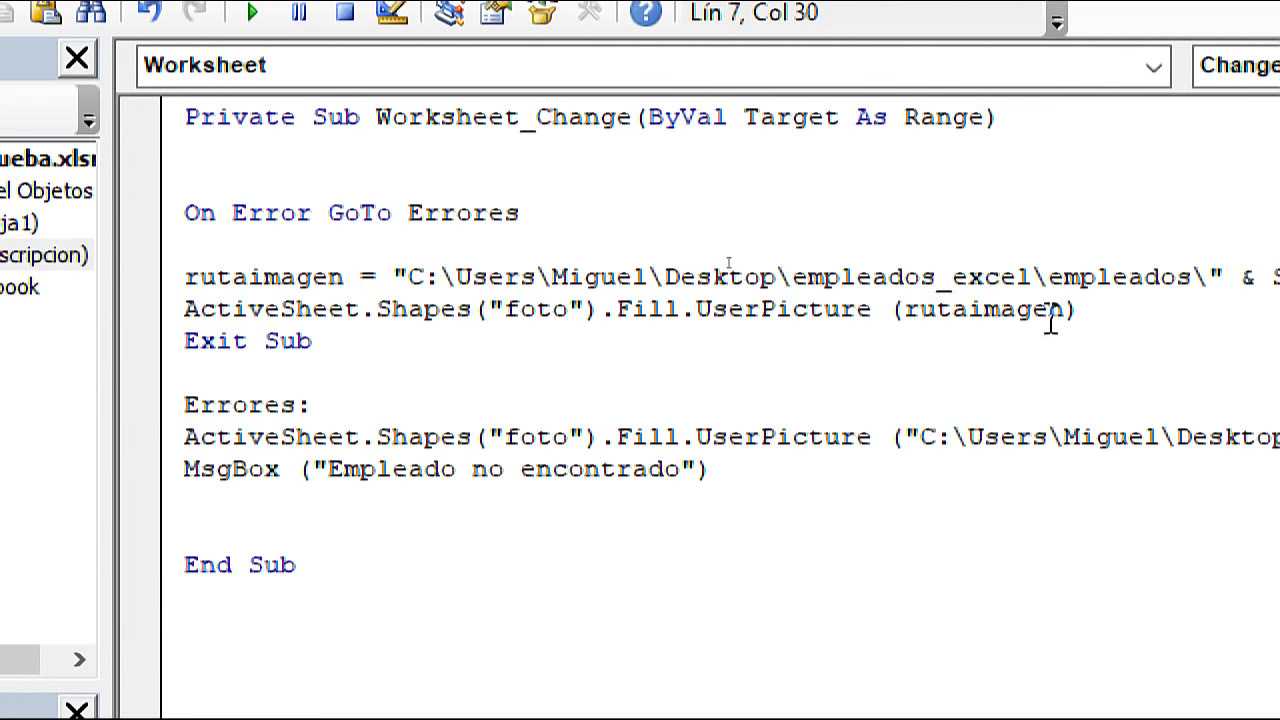
pyautogui.moveTo(1078, 309); pyautogui.dragTo(951, 303)
pyautogui.moveTo(408, 277); pyautogui.dragTo(1213, 277)
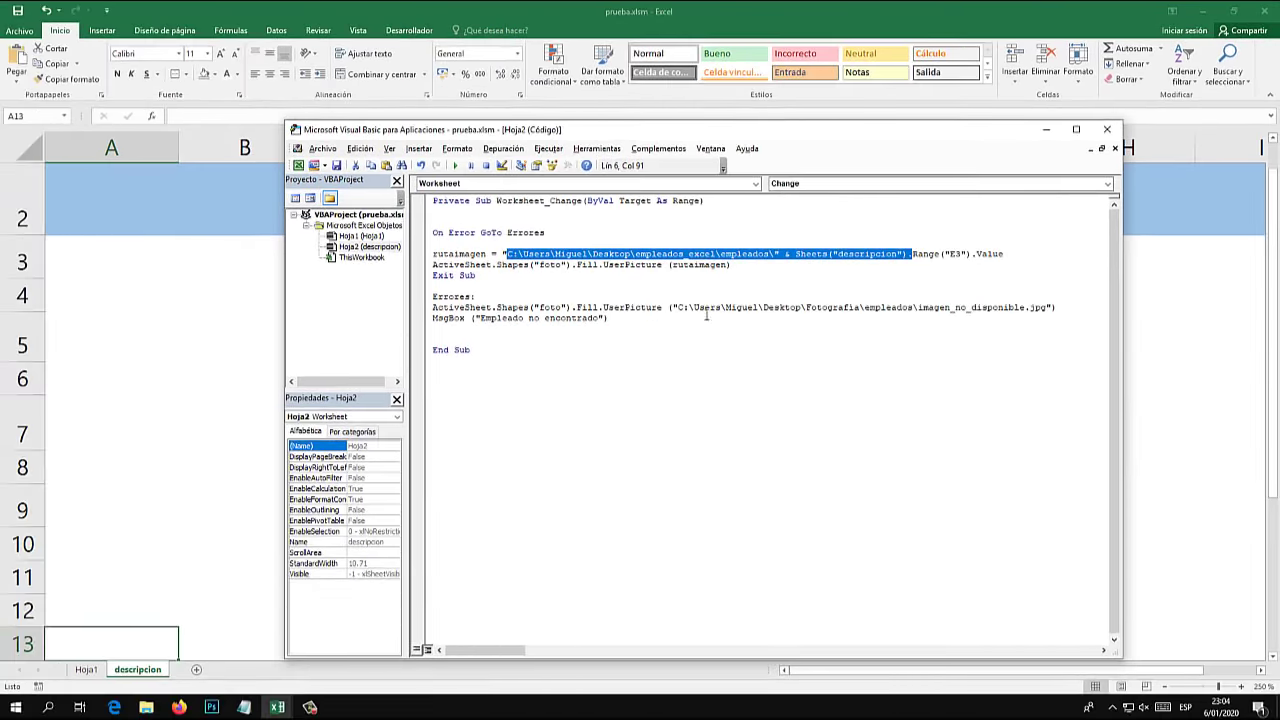
# - Close the code editor and enter employee code Emp_001 in D4
pyautogui.click(1107, 129)
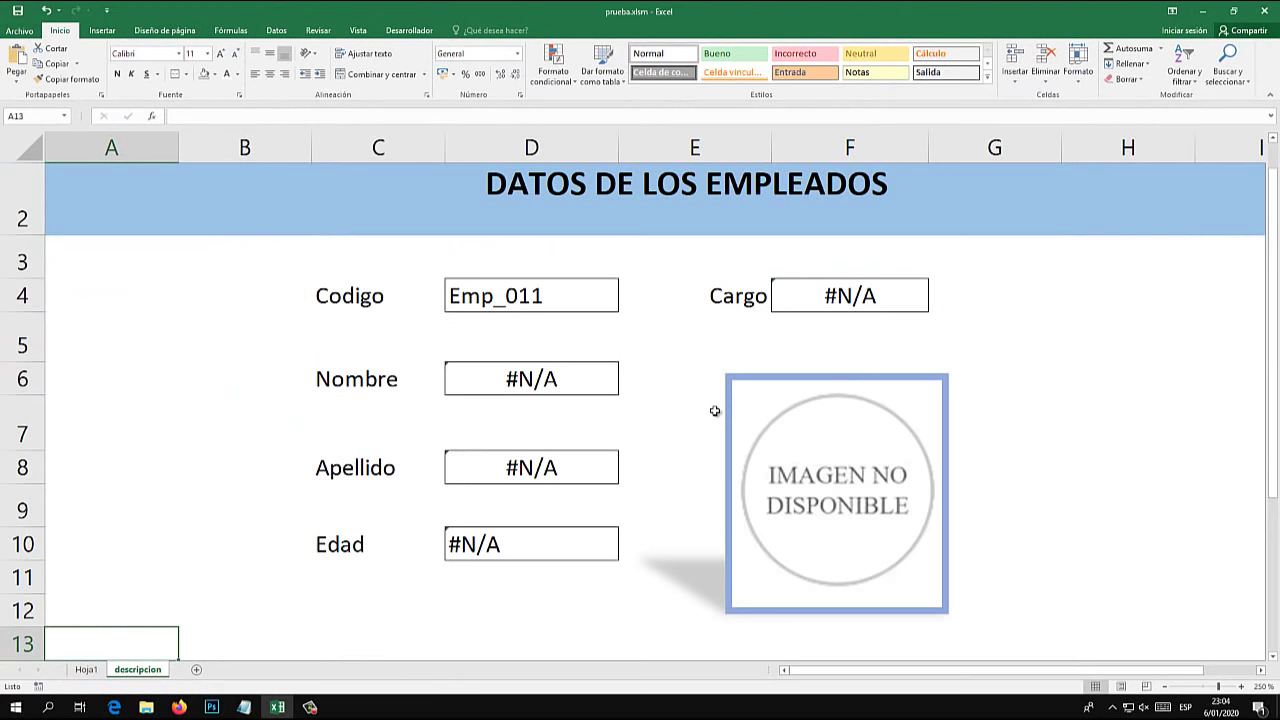
pyautogui.doubleClick(572, 298)
pyautogui.write('01')
pyautogui.press('Return')
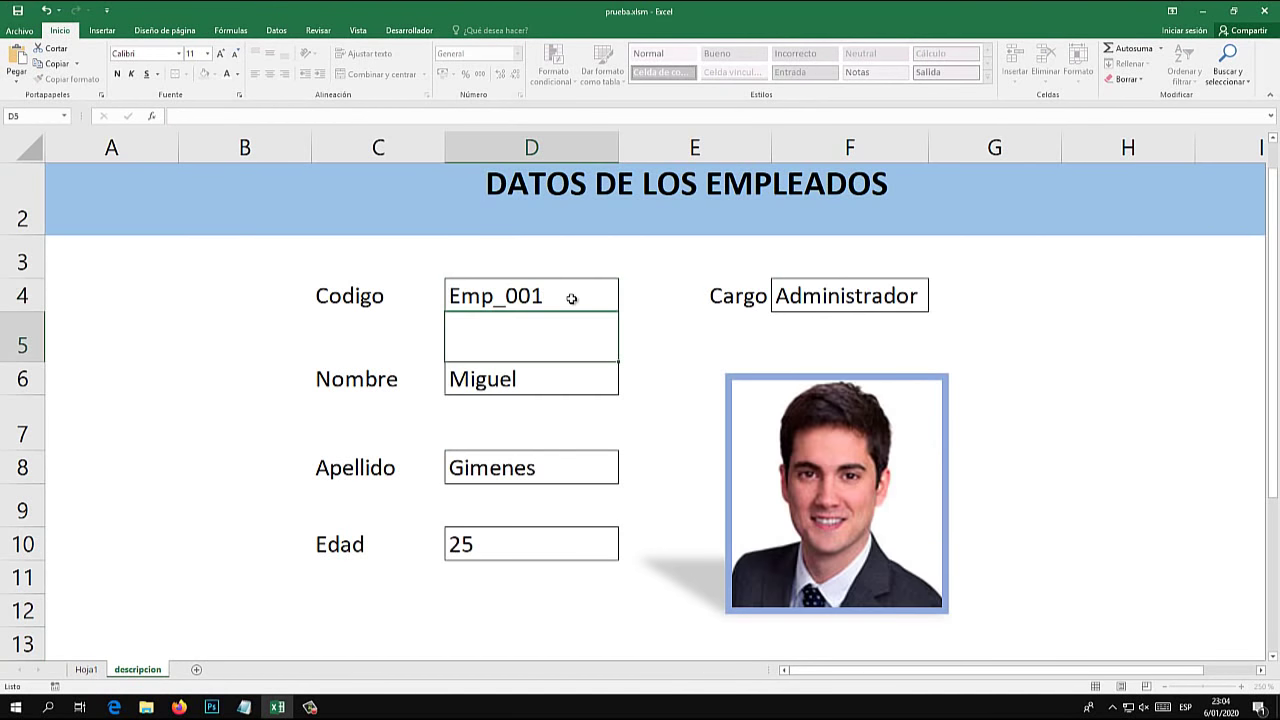